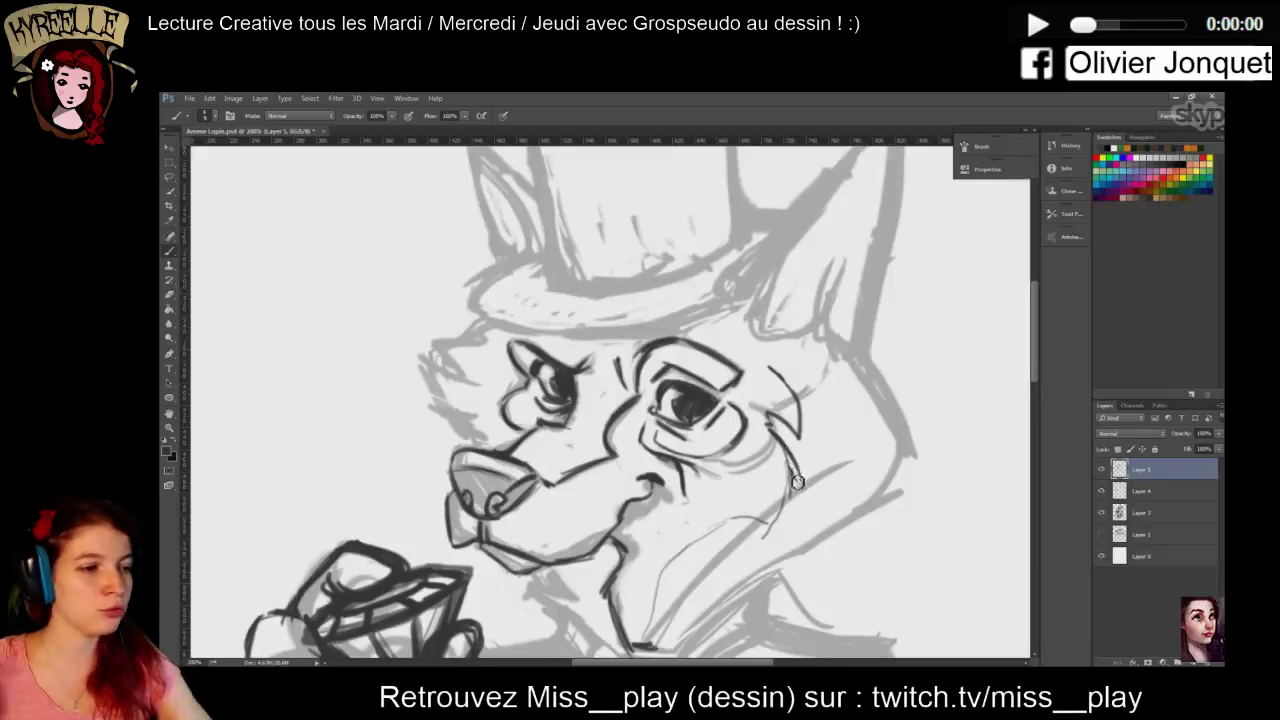
Ink the pointed cheek fur and the line running down to the neck over the grey wolf sketch
drag(798, 481, 767, 526)
mouse_move(662, 576)
mouse_down()
mouse_move(711, 535)
mouse_move(737, 523)
mouse_move(683, 561)
mouse_move(767, 528)
mouse_up()
drag(660, 578, 648, 655)
Ink the short fur strokes under the chin and the long edges of the raised collar behind the neck
mouse_move(563, 580)
mouse_down()
mouse_move(552, 602)
mouse_move(576, 604)
mouse_up()
scroll(1030, 366, down, 3)
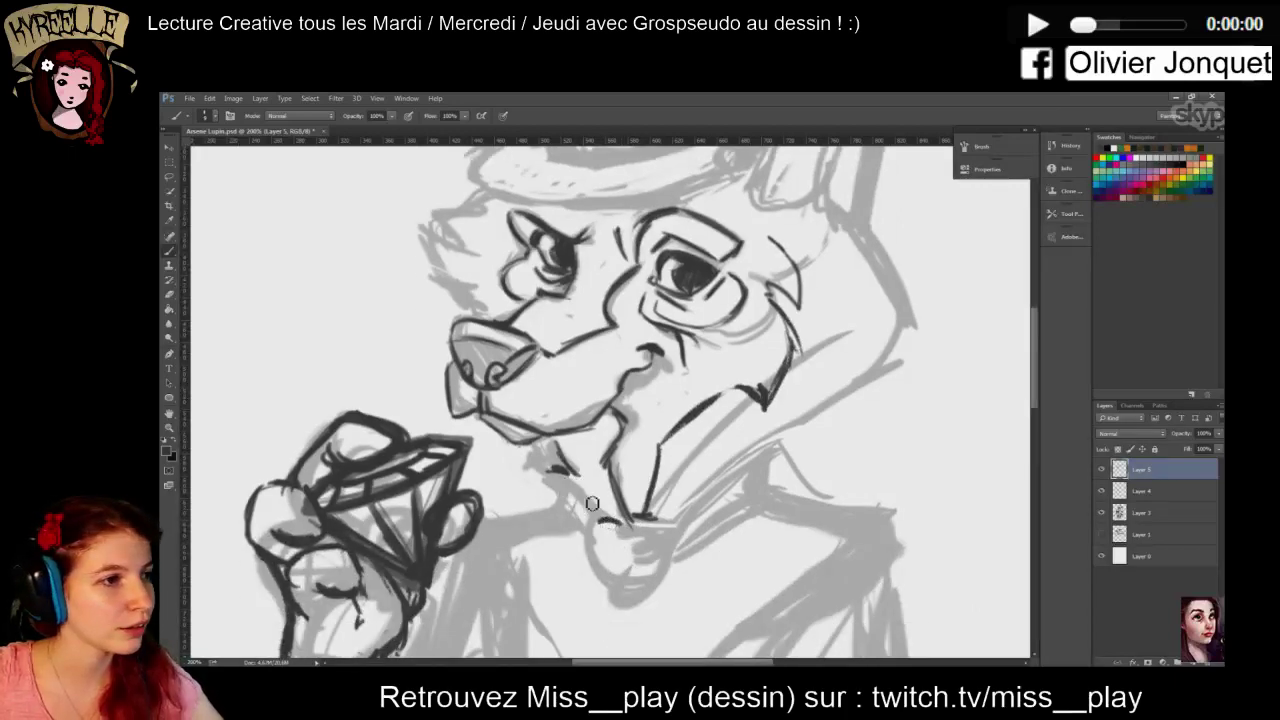
drag(563, 480, 608, 521)
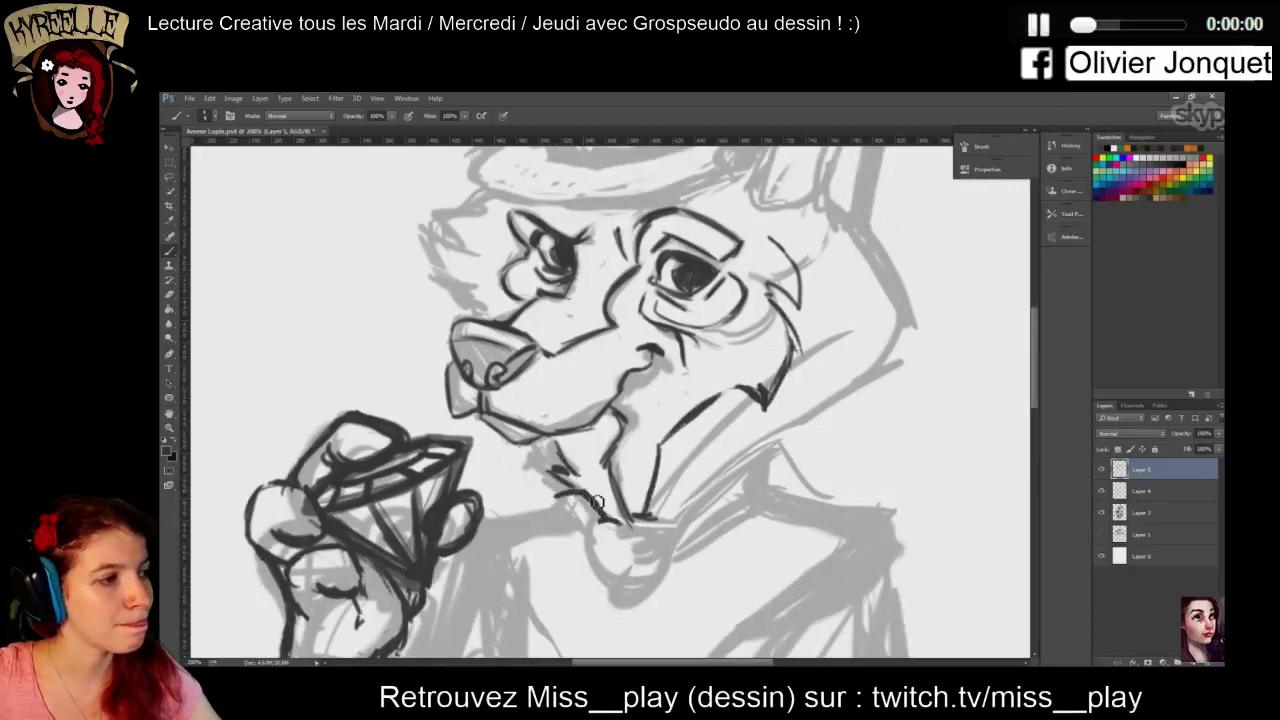
drag(540, 449, 558, 468)
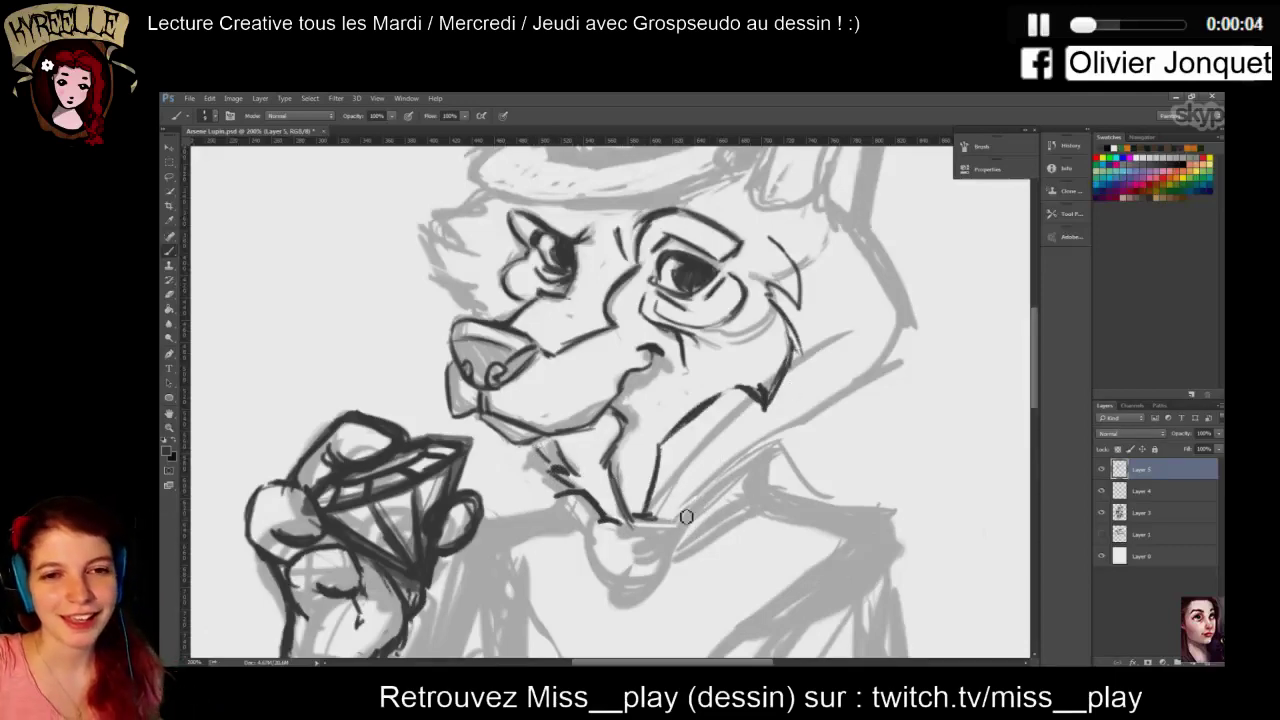
mouse_move(686, 515)
mouse_down()
mouse_move(826, 404)
mouse_move(870, 388)
mouse_up()
drag(805, 418, 912, 362)
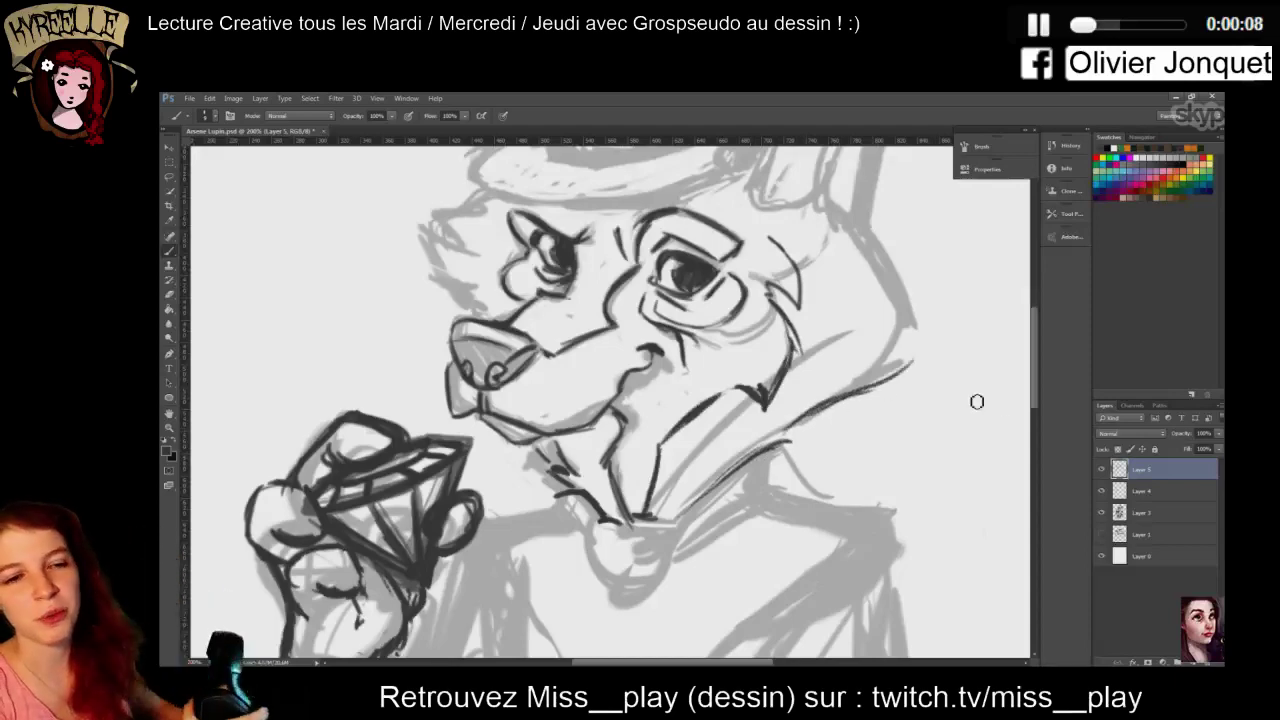
Ink the wolf's large near ear, with its inner fur folds, outer edges and tufted tip
scroll(990, 345, up, 4)
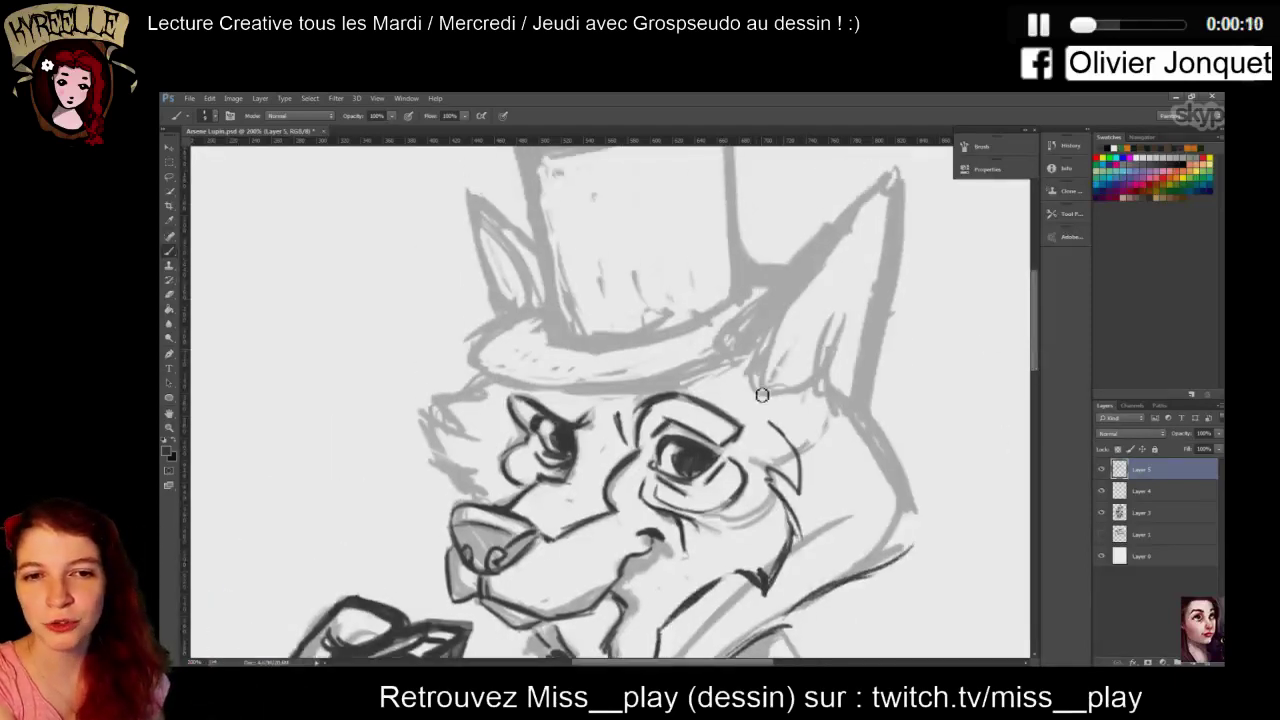
mouse_move(770, 322)
mouse_down()
mouse_move(760, 376)
mouse_move(772, 388)
mouse_move(818, 373)
mouse_move(840, 322)
mouse_up()
mouse_move(820, 376)
mouse_down()
mouse_move(842, 325)
mouse_move(830, 382)
mouse_move(856, 402)
mouse_up()
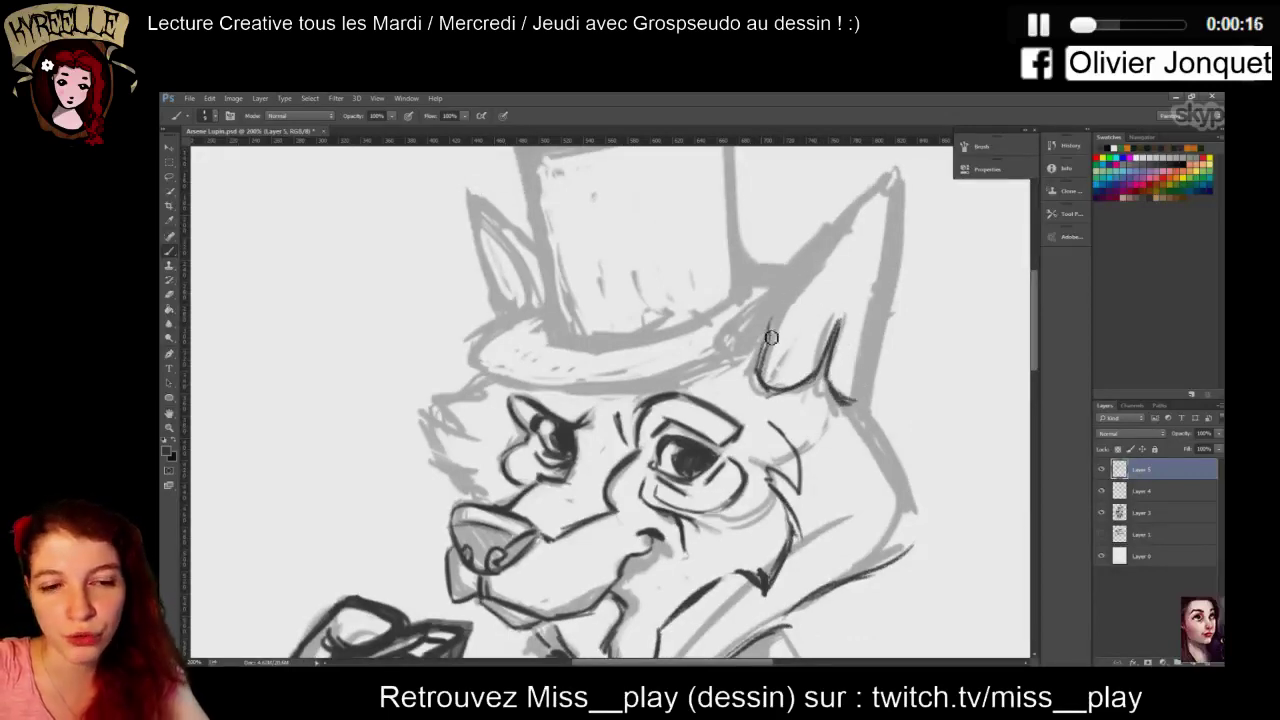
drag(766, 336, 846, 226)
mouse_move(783, 302)
mouse_down()
mouse_move(910, 160)
mouse_move(892, 199)
mouse_move(903, 171)
mouse_up()
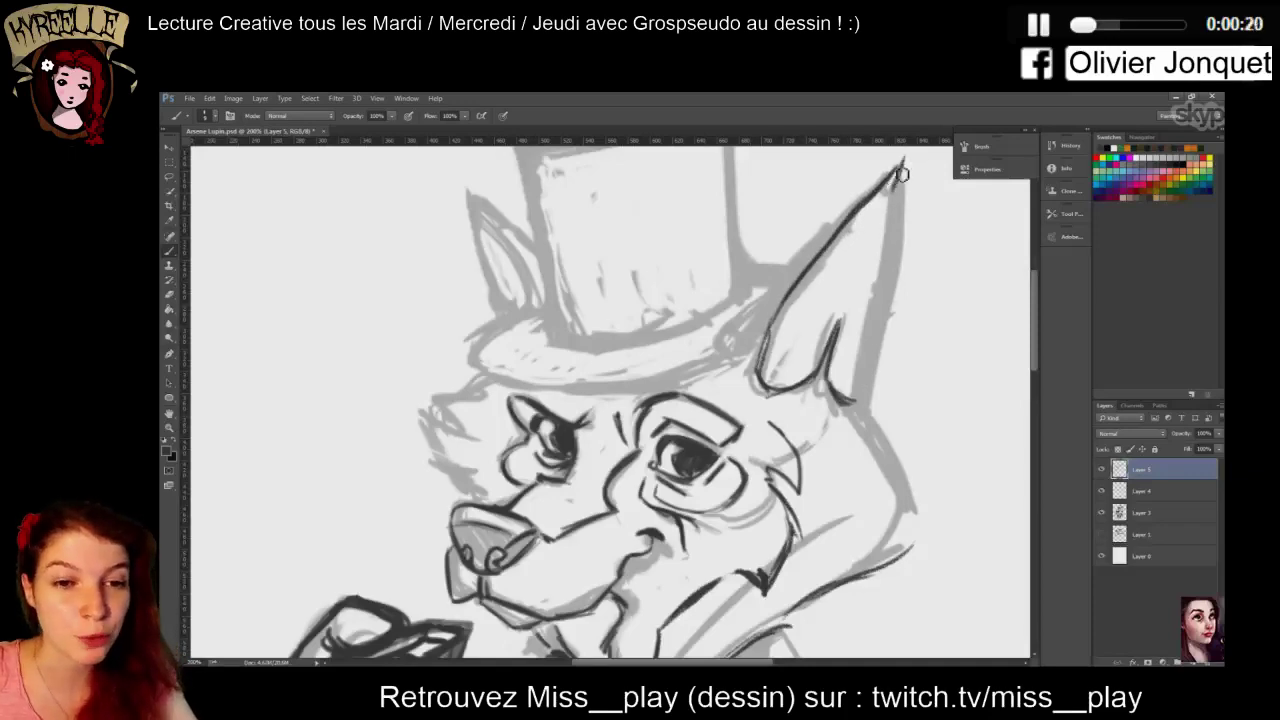
scroll(1036, 330, up, 3)
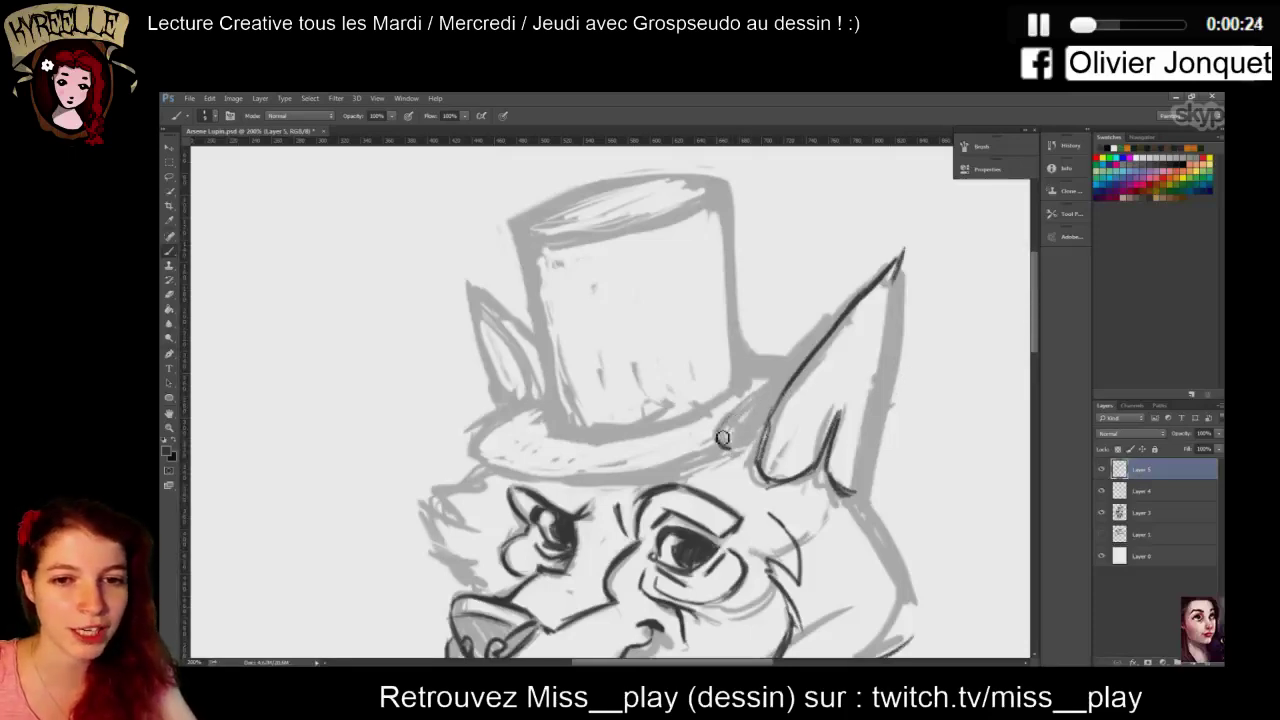
mouse_move(723, 436)
mouse_down()
mouse_move(886, 270)
mouse_move(900, 277)
mouse_move(895, 293)
mouse_move(908, 286)
mouse_move(900, 263)
mouse_move(884, 385)
mouse_up()
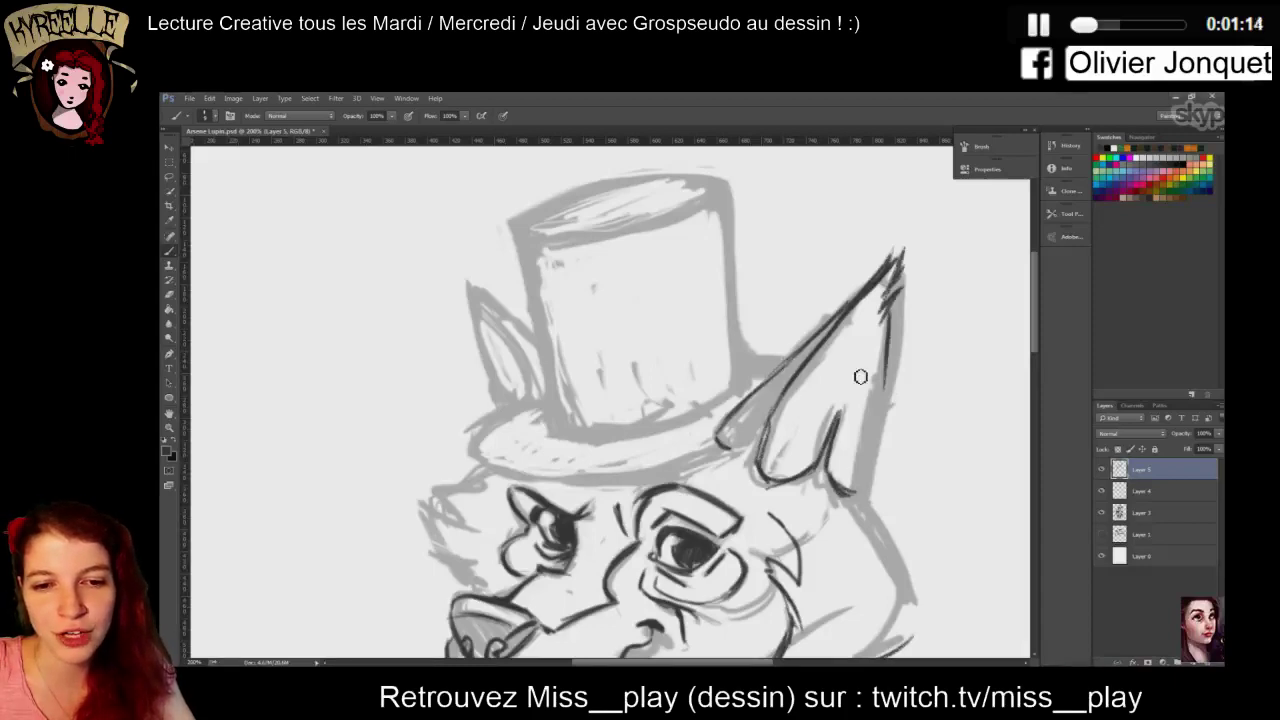
Ink the small far ear beside the hat and the jagged fur tufts on the far cheek
scroll(1033, 337, down, 2)
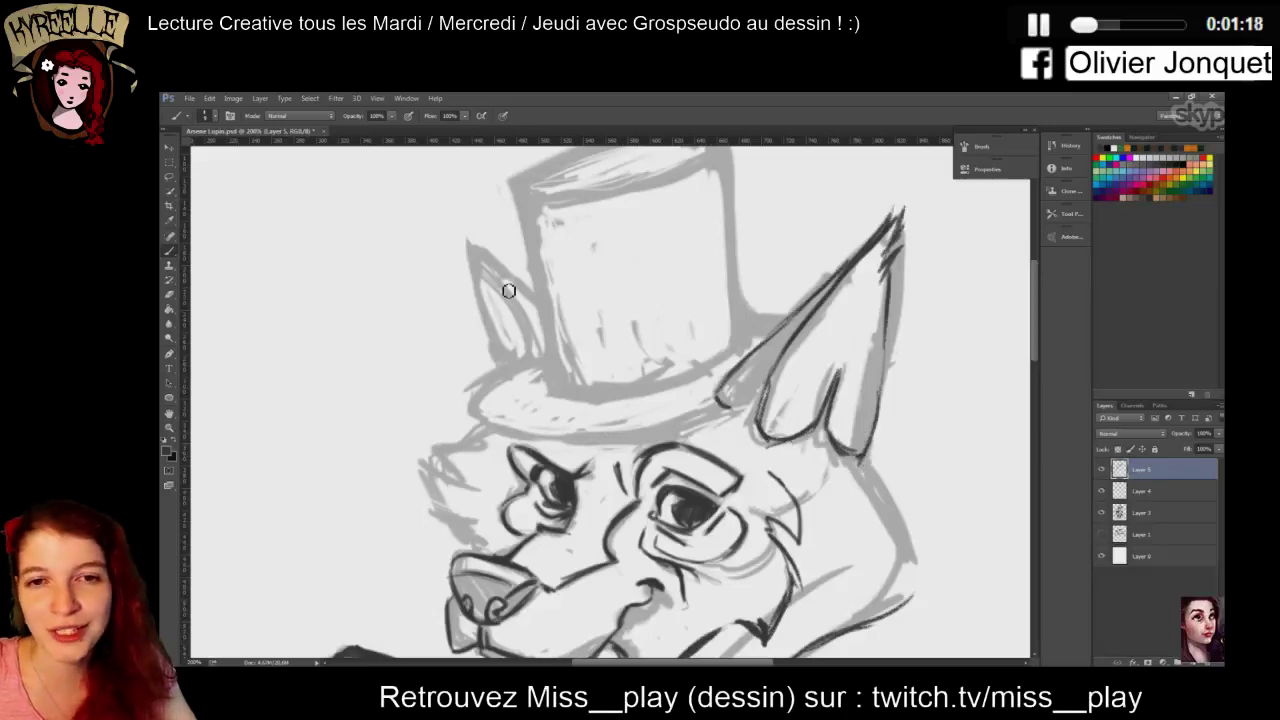
drag(471, 243, 527, 352)
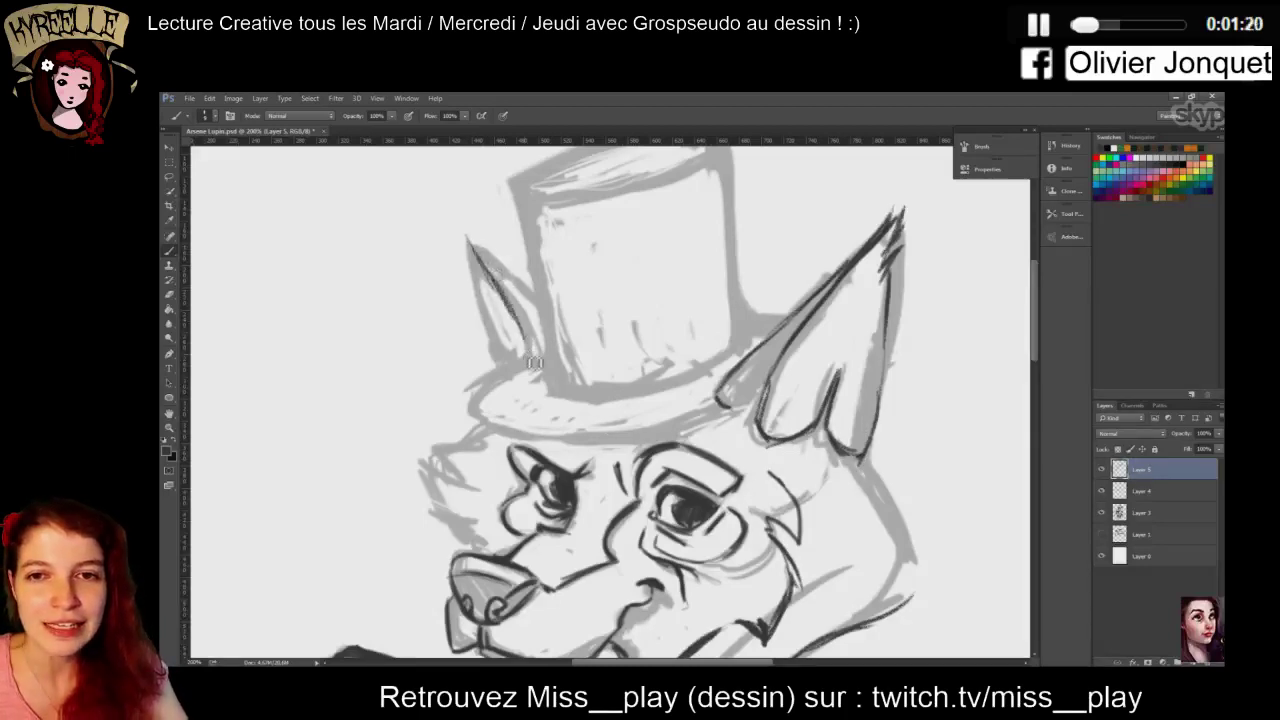
drag(498, 290, 525, 345)
mouse_move(491, 256)
mouse_down()
mouse_move(536, 308)
mouse_move(486, 294)
mouse_move(479, 257)
mouse_move(506, 370)
mouse_move(490, 265)
mouse_up()
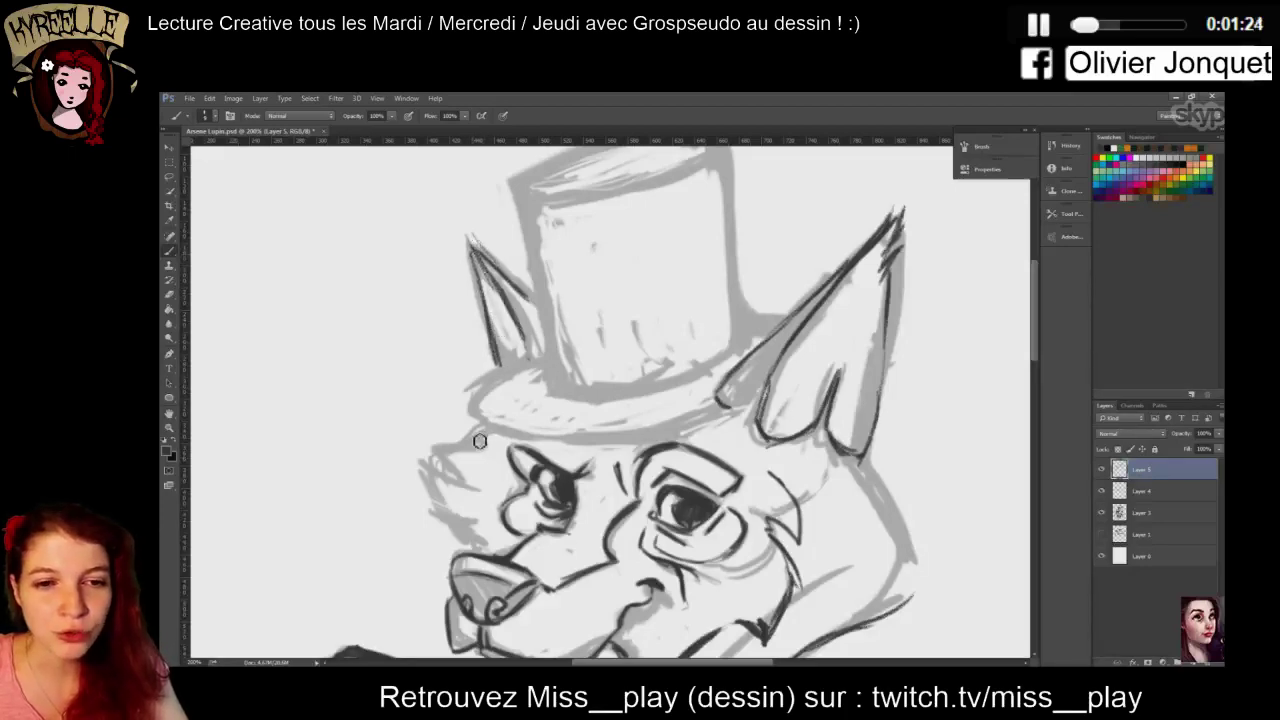
mouse_move(437, 446)
mouse_down()
mouse_move(493, 453)
mouse_move(470, 432)
mouse_move(498, 430)
mouse_move(439, 445)
mouse_move(427, 462)
mouse_move(446, 479)
mouse_move(450, 515)
mouse_move(433, 473)
mouse_move(441, 510)
mouse_move(491, 529)
mouse_move(453, 535)
mouse_move(486, 537)
mouse_move(473, 543)
mouse_move(505, 553)
mouse_up()
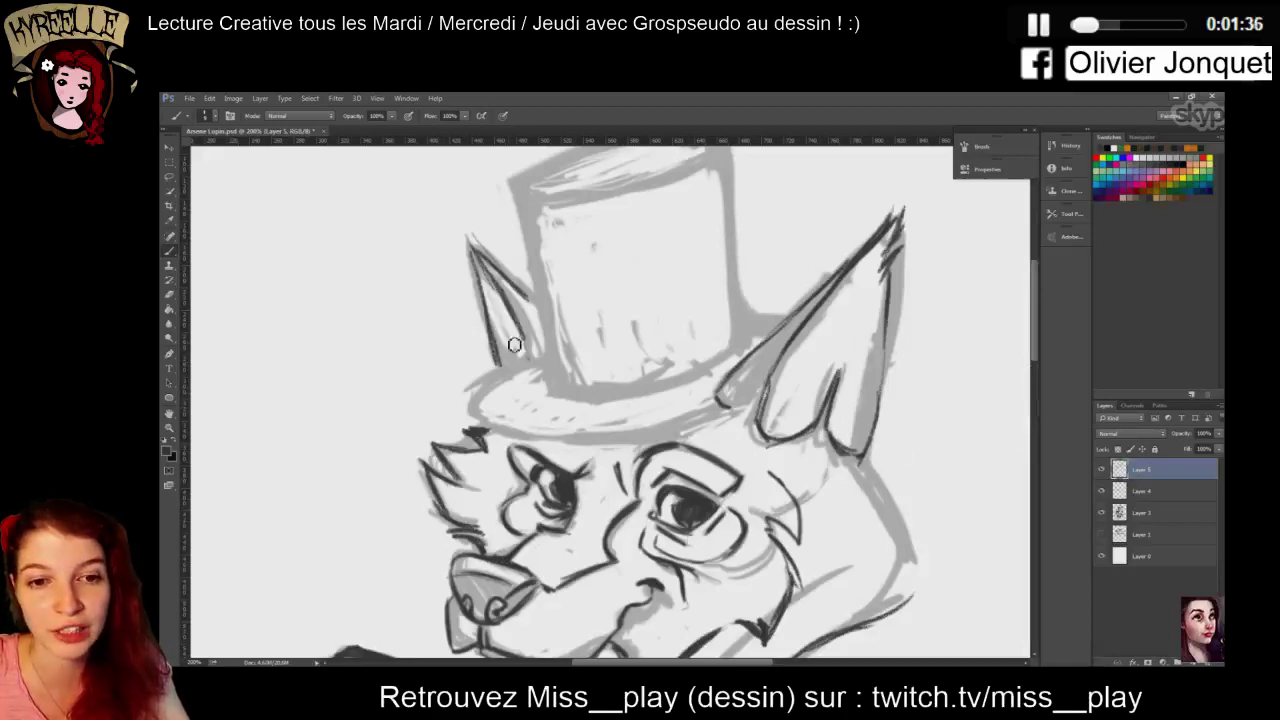
Ink the outer curve of the top hat's brim and the curve where the crown meets it
mouse_move(482, 385)
mouse_down()
mouse_move(531, 364)
mouse_move(470, 405)
mouse_move(489, 385)
mouse_move(473, 395)
mouse_move(476, 419)
mouse_move(540, 441)
mouse_up()
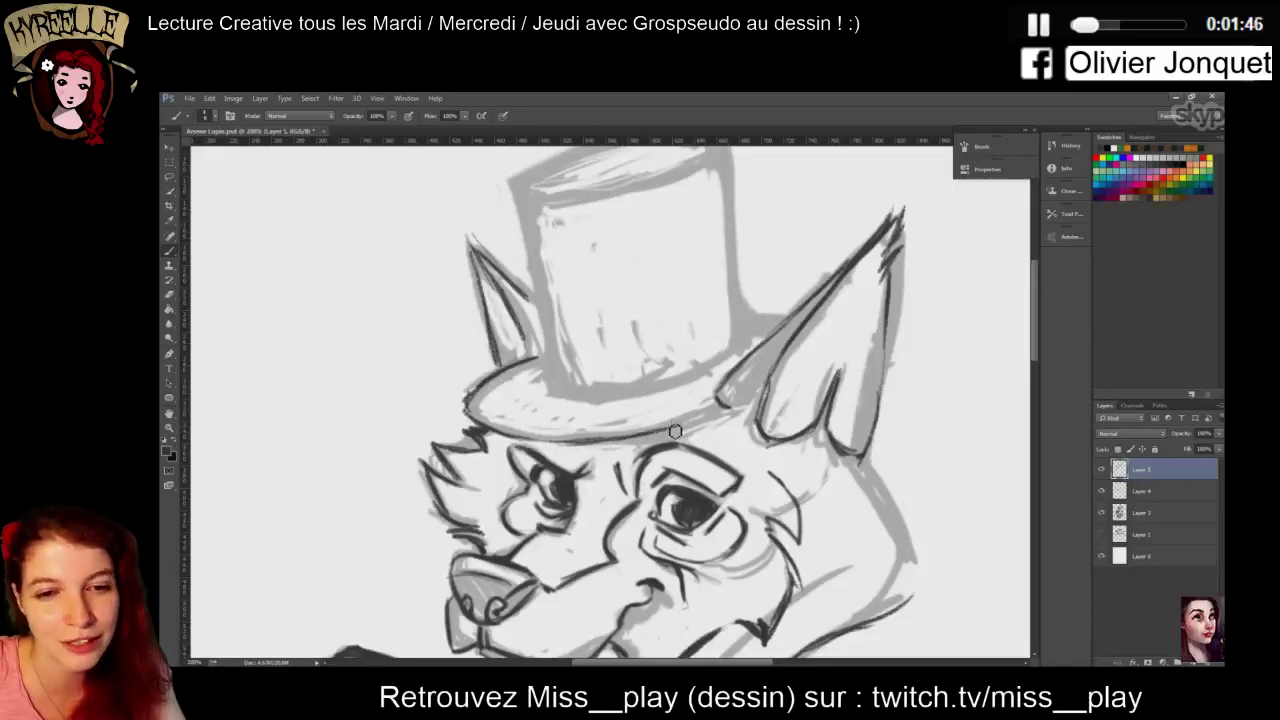
drag(652, 433, 730, 406)
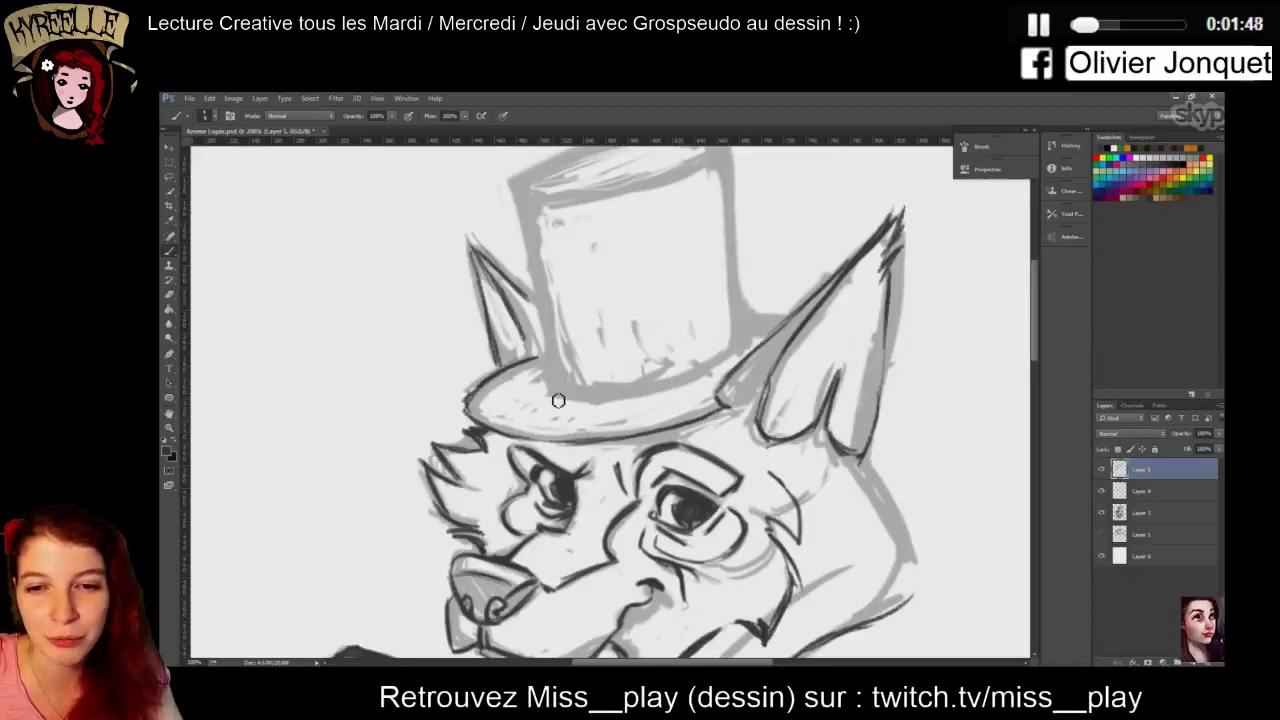
mouse_move(558, 400)
mouse_down()
mouse_move(592, 408)
mouse_move(706, 372)
mouse_move(698, 382)
mouse_move(750, 336)
mouse_up()
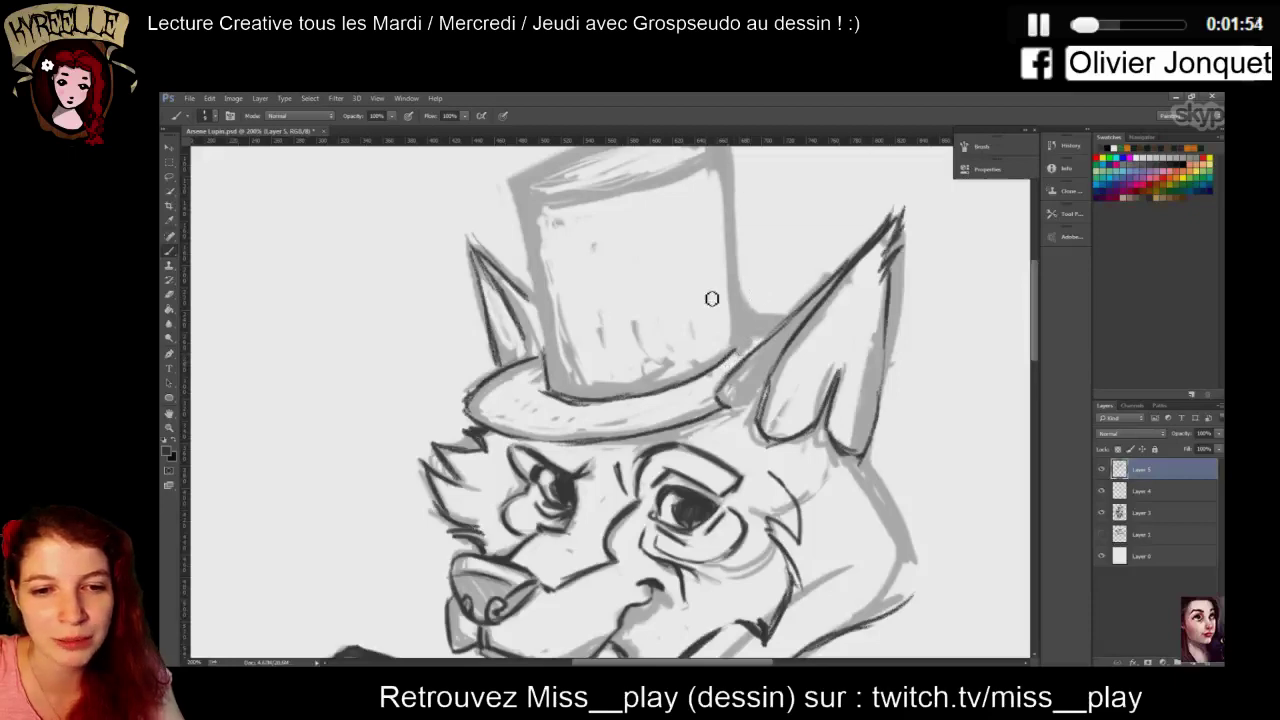
Ink the top hat's crown with both sides and the elliptical top, plus the brim segment behind it
drag(514, 186, 532, 280)
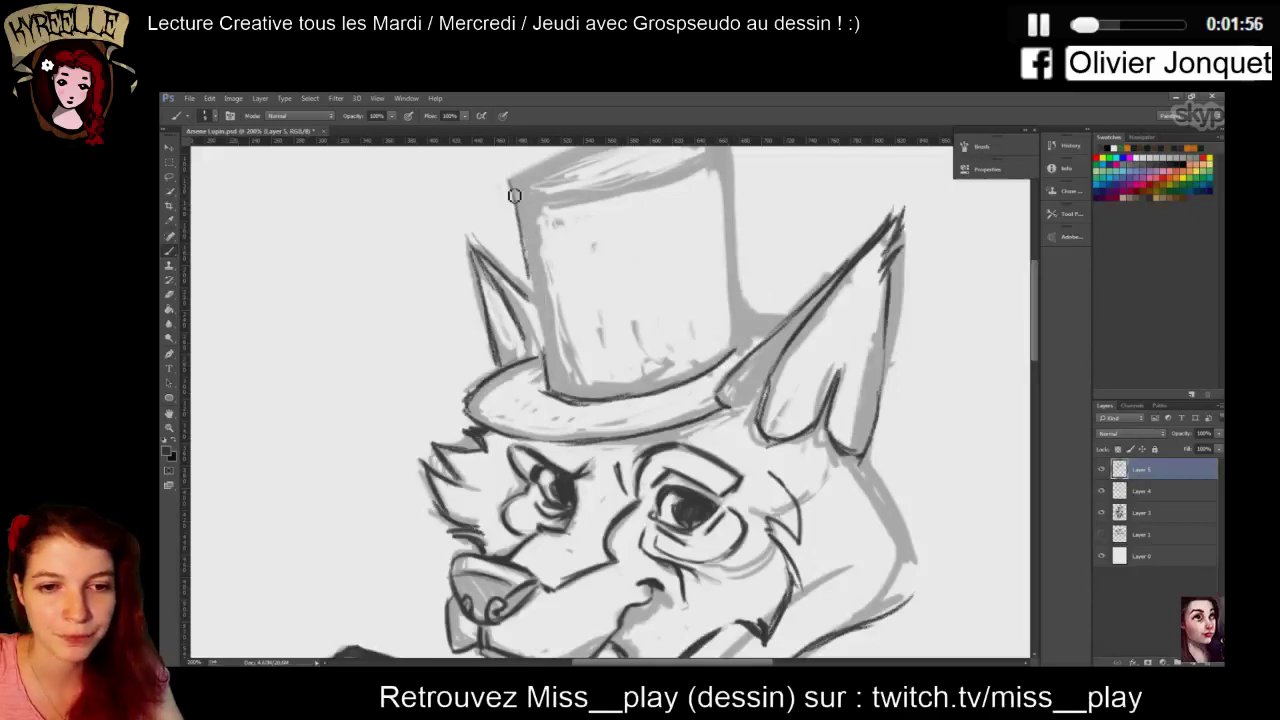
key(ctrl+z)
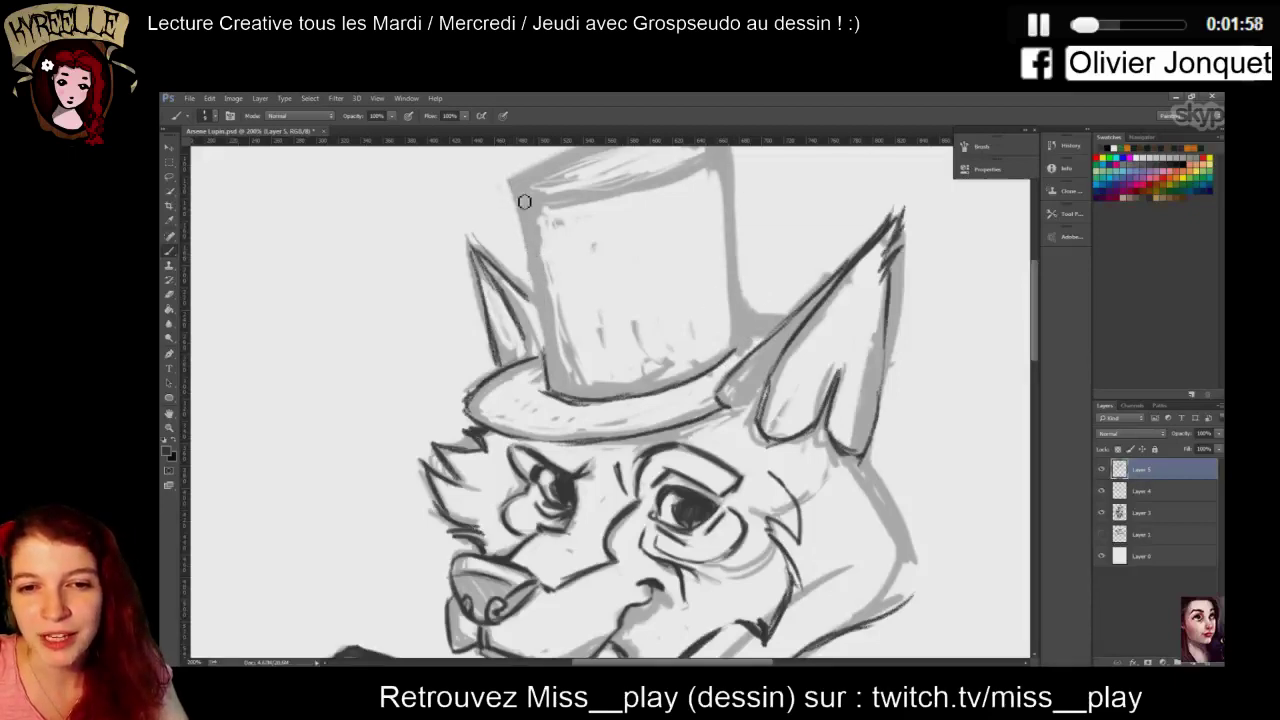
drag(520, 201, 550, 368)
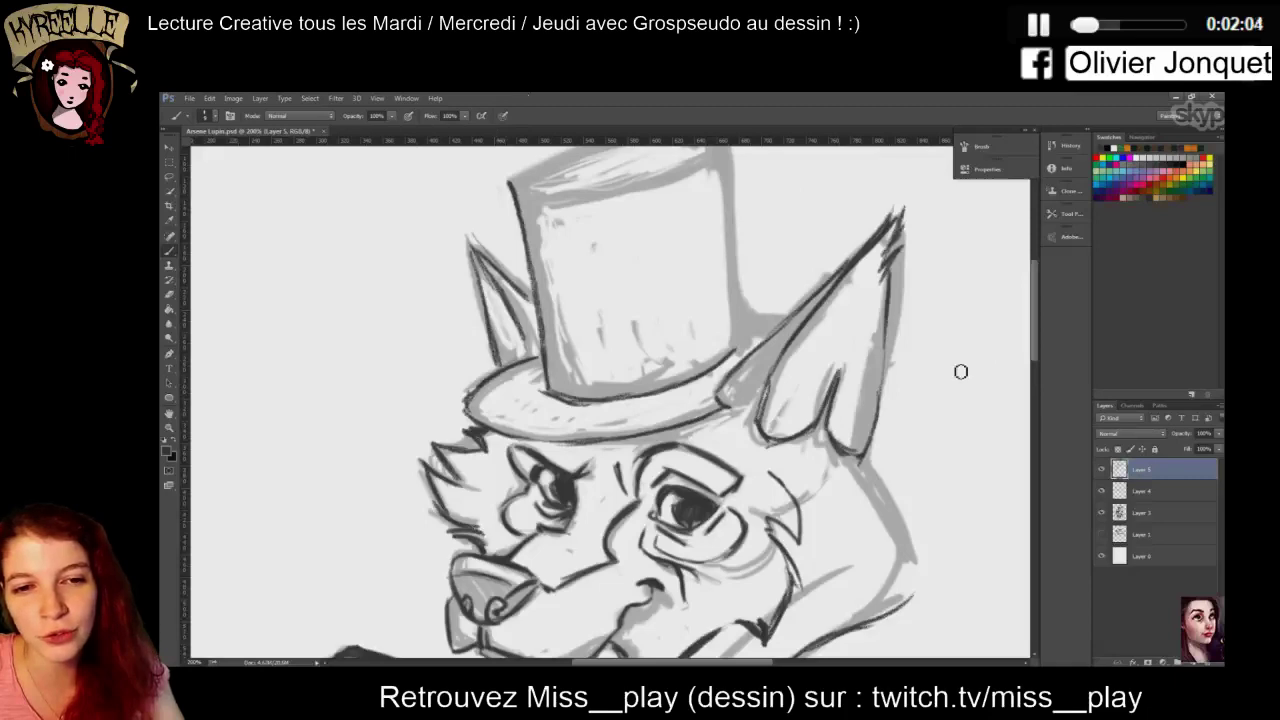
scroll(1035, 365, up, 3)
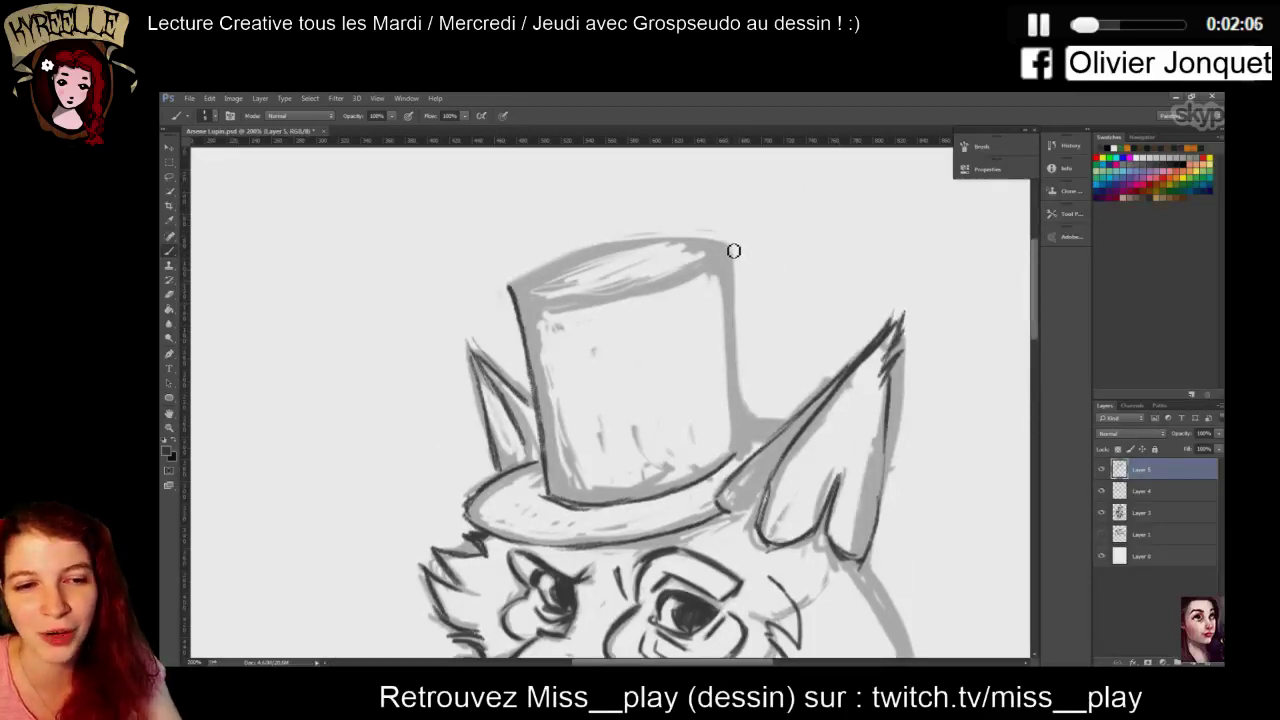
drag(731, 261, 736, 444)
mouse_move(733, 380)
mouse_down()
mouse_move(739, 453)
mouse_move(754, 408)
mouse_move(784, 387)
mouse_move(759, 437)
mouse_move(738, 431)
mouse_move(790, 423)
mouse_up()
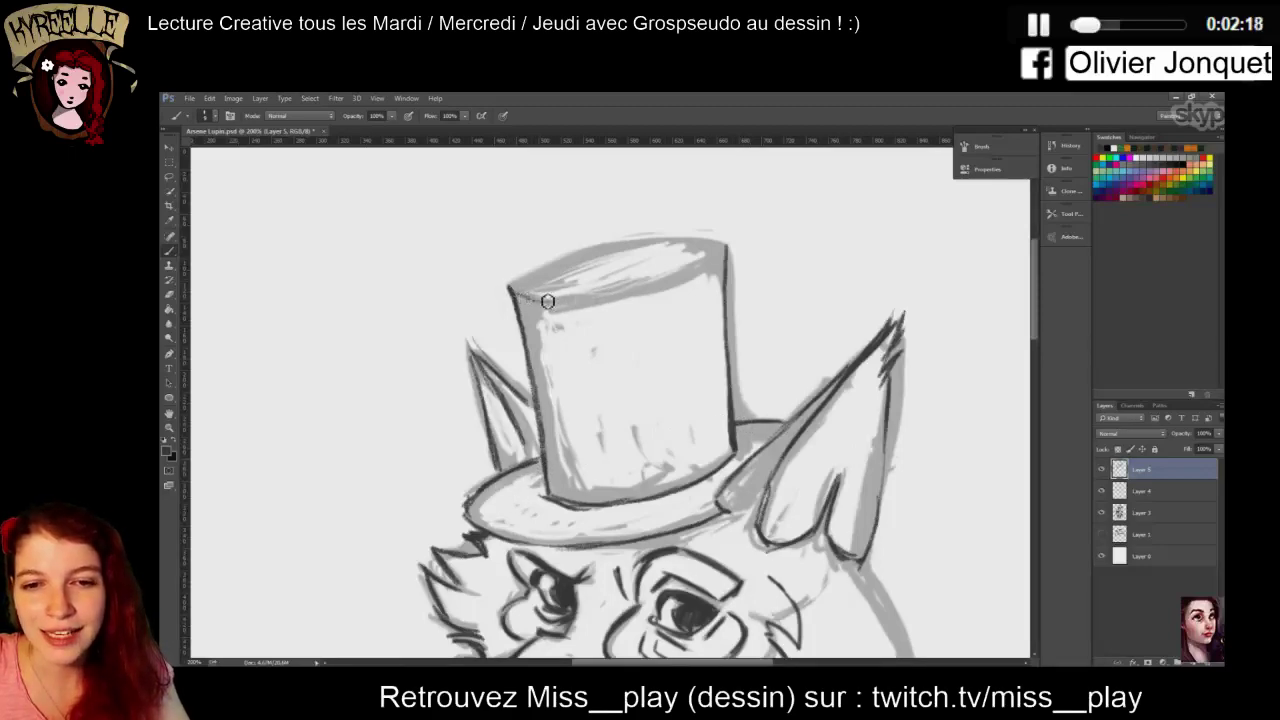
mouse_move(513, 291)
mouse_down()
mouse_move(609, 303)
mouse_move(710, 260)
mouse_move(657, 292)
mouse_move(727, 250)
mouse_move(672, 288)
mouse_move(572, 304)
mouse_move(684, 275)
mouse_up()
mouse_move(517, 289)
mouse_down()
mouse_move(557, 272)
mouse_move(513, 291)
mouse_move(607, 252)
mouse_move(537, 280)
mouse_move(589, 255)
mouse_move(724, 248)
mouse_up()
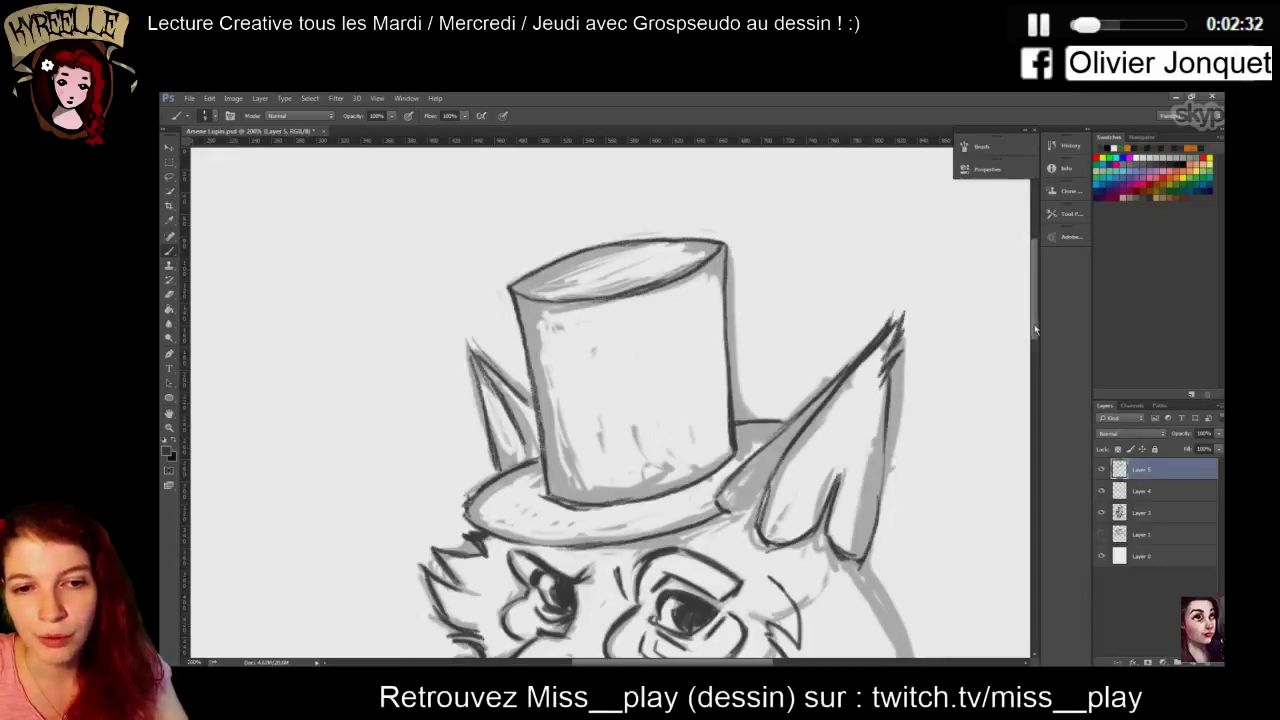
Ink a curved band line around the base of the hat's crown and clean up its doubled stroke with the Eraser
drag(1035, 330, 1032, 376)
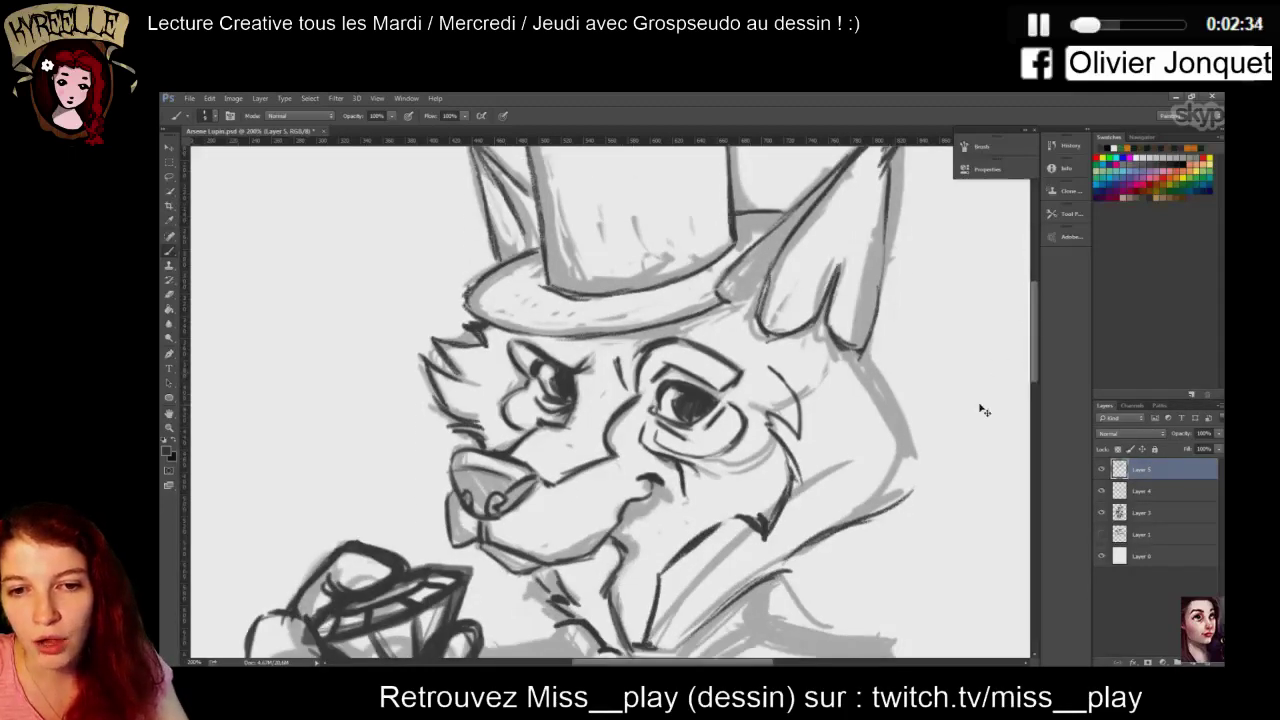
scroll(984, 410, down, 2)
key(ctrl+minus)
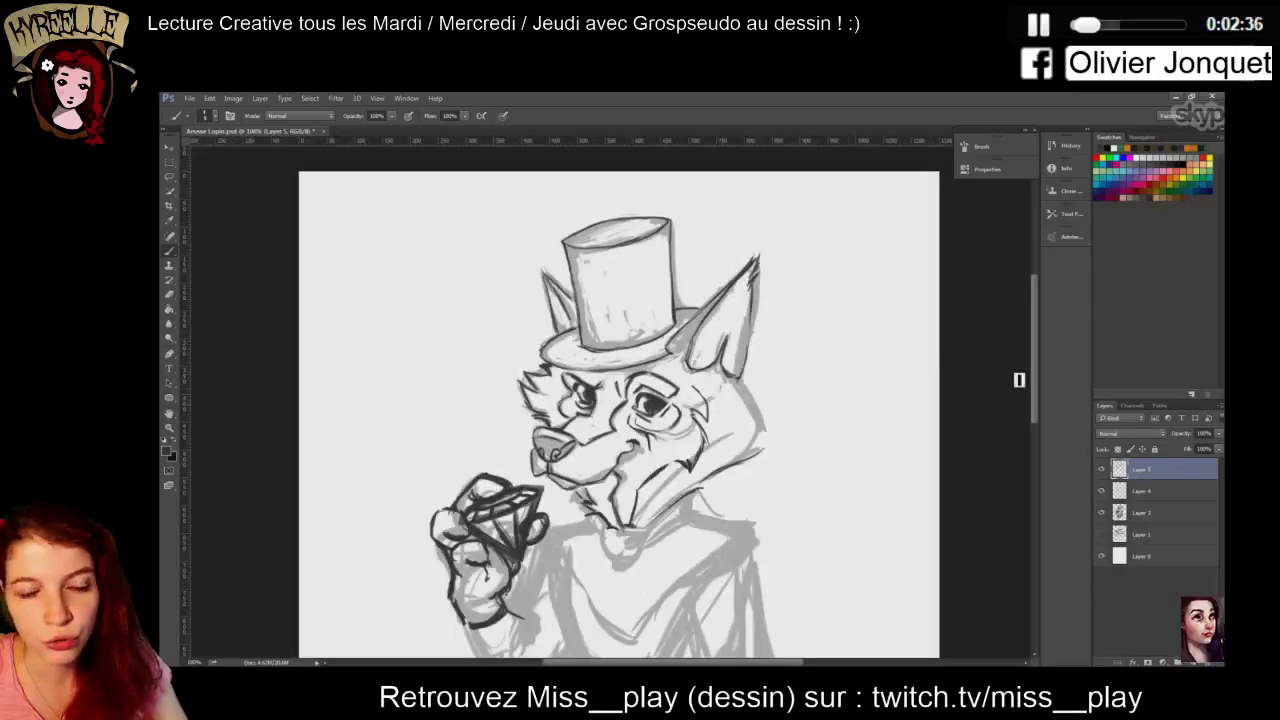
drag(1035, 368, 1036, 374)
key(ctrl+plus)
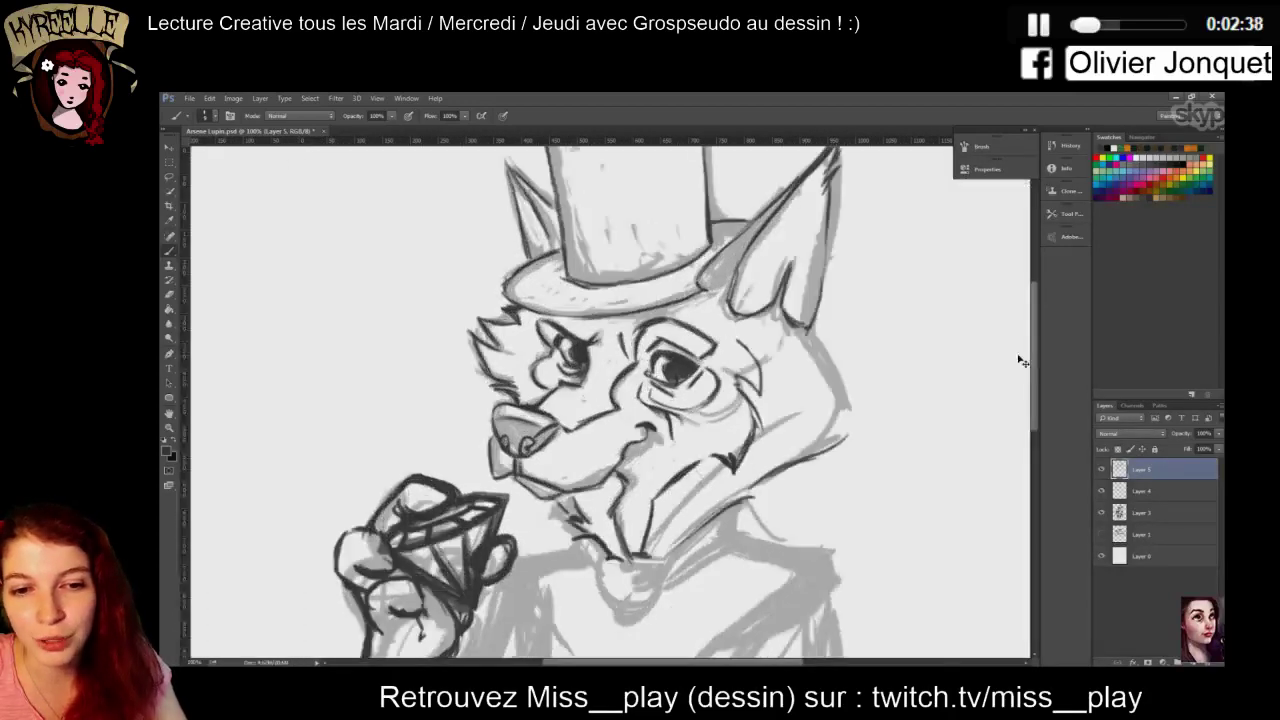
scroll(1022, 360, down, 1)
key(ctrl+plus)
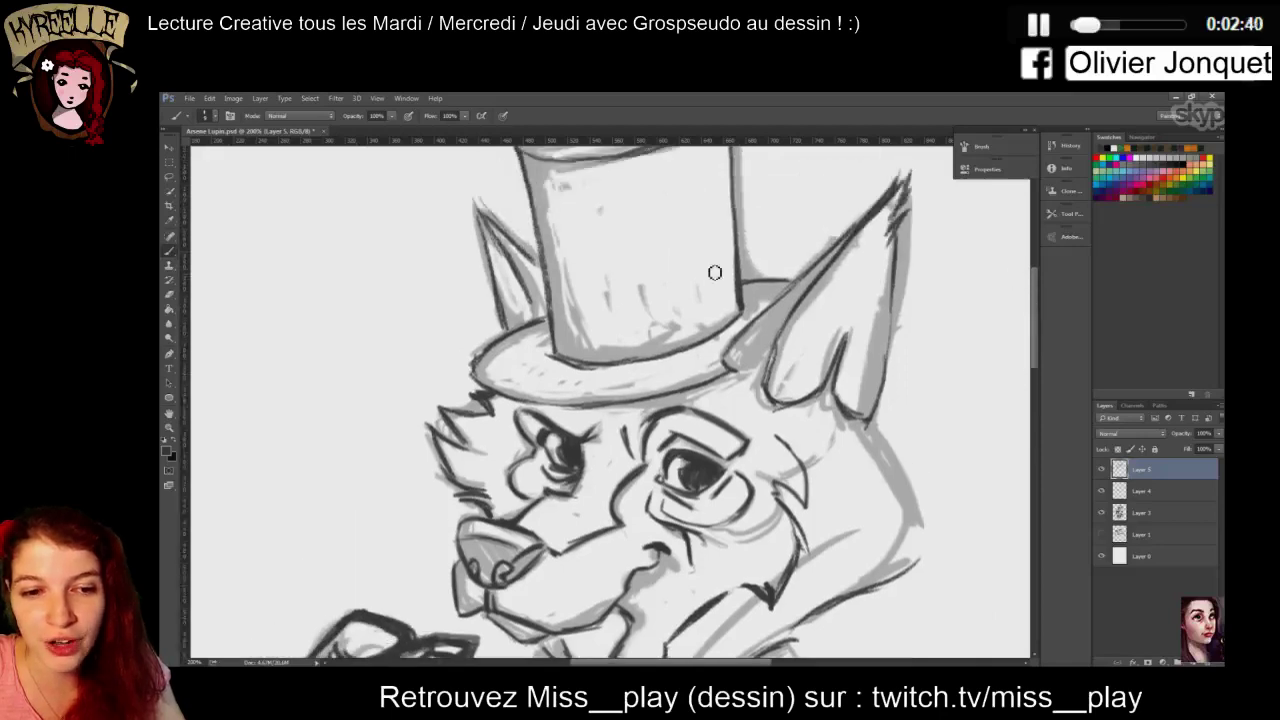
mouse_move(562, 325)
mouse_down()
mouse_move(679, 318)
mouse_move(743, 280)
mouse_move(680, 316)
mouse_up()
mouse_move(554, 321)
mouse_down()
mouse_move(637, 319)
mouse_move(556, 318)
mouse_move(627, 320)
mouse_move(581, 331)
mouse_move(659, 323)
mouse_move(743, 280)
mouse_up()
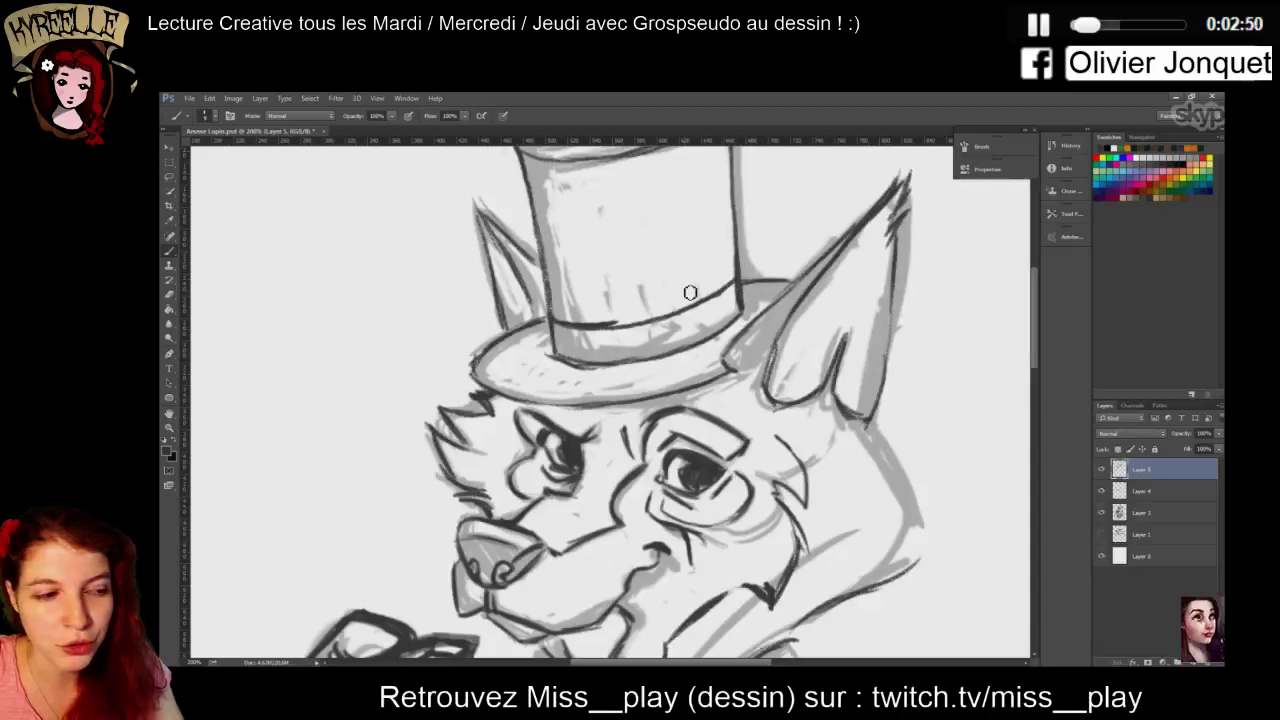
key(e)
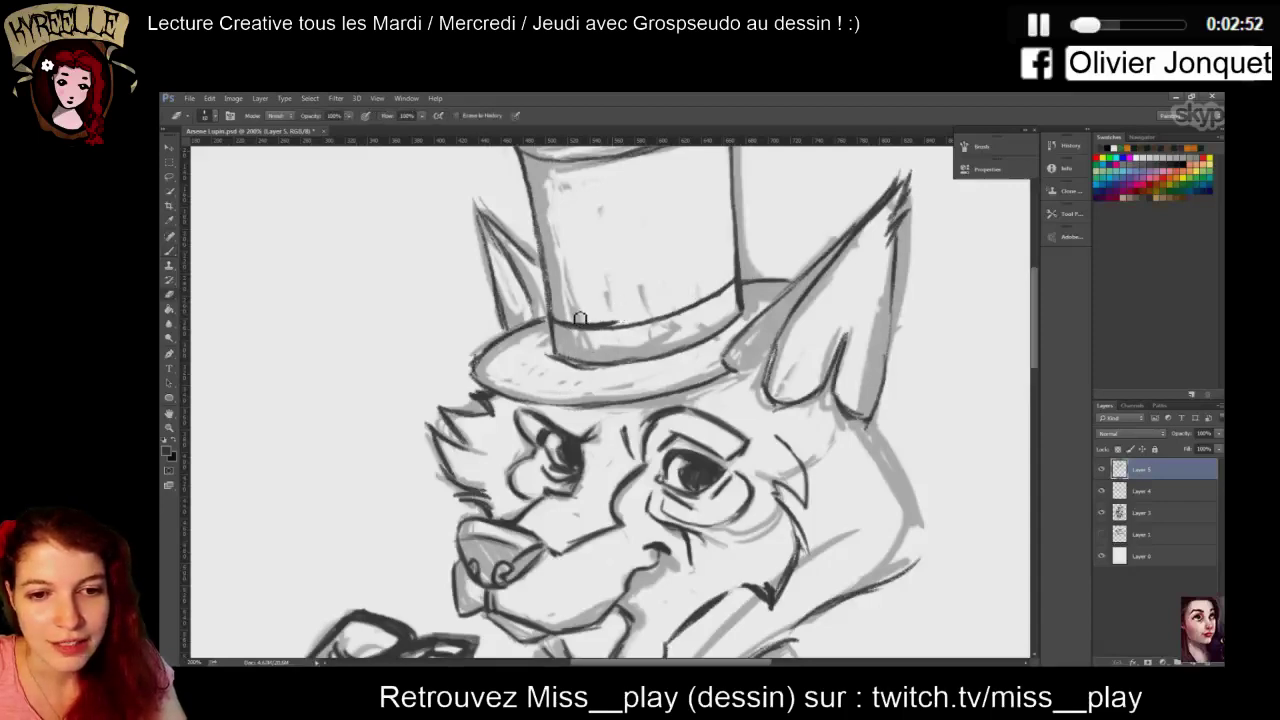
mouse_move(569, 319)
mouse_down()
mouse_move(616, 325)
mouse_move(658, 307)
mouse_up()
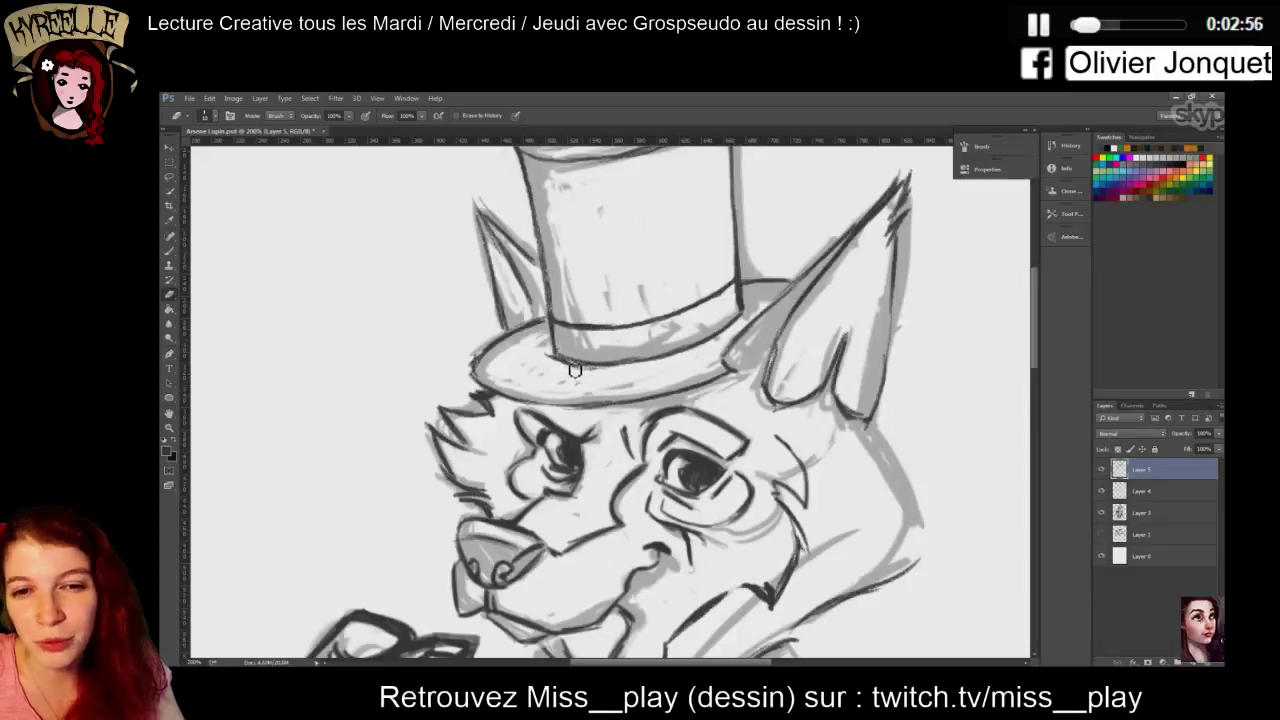
Ink the bow tie under the wolf's chin with a round central knot and two flared loops
key(ctrl+minus)
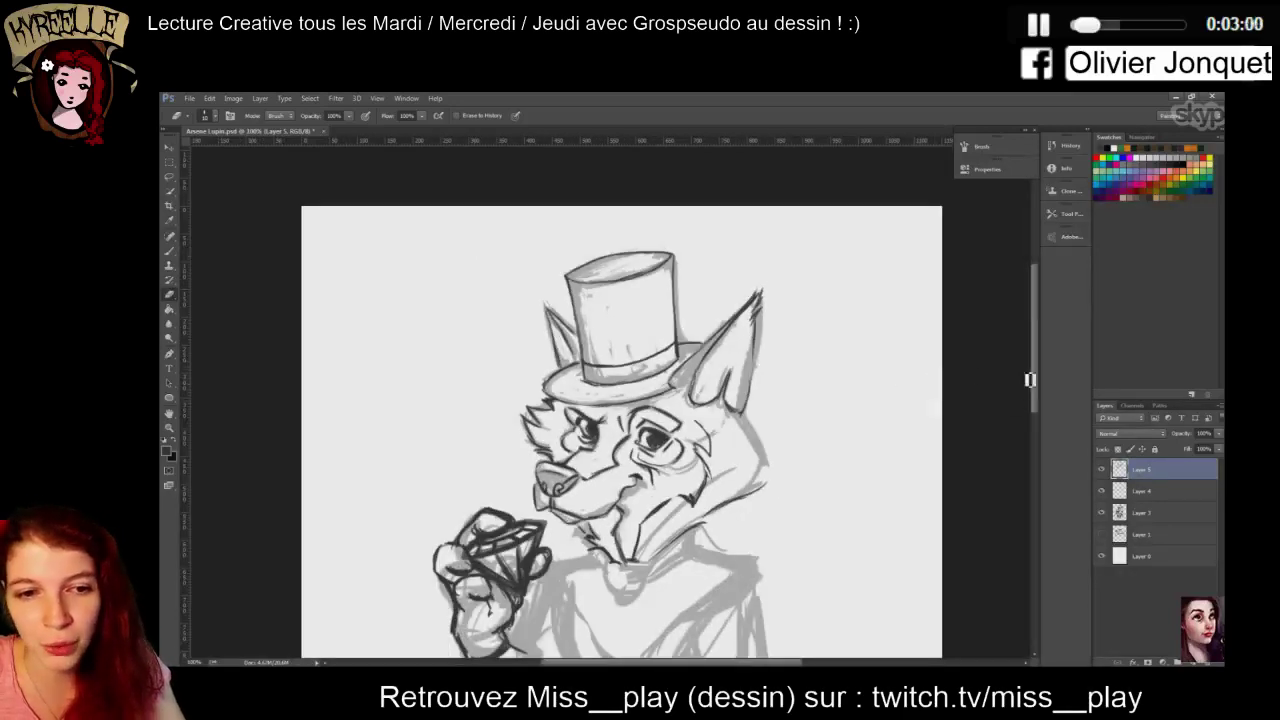
scroll(1032, 382, down, 4)
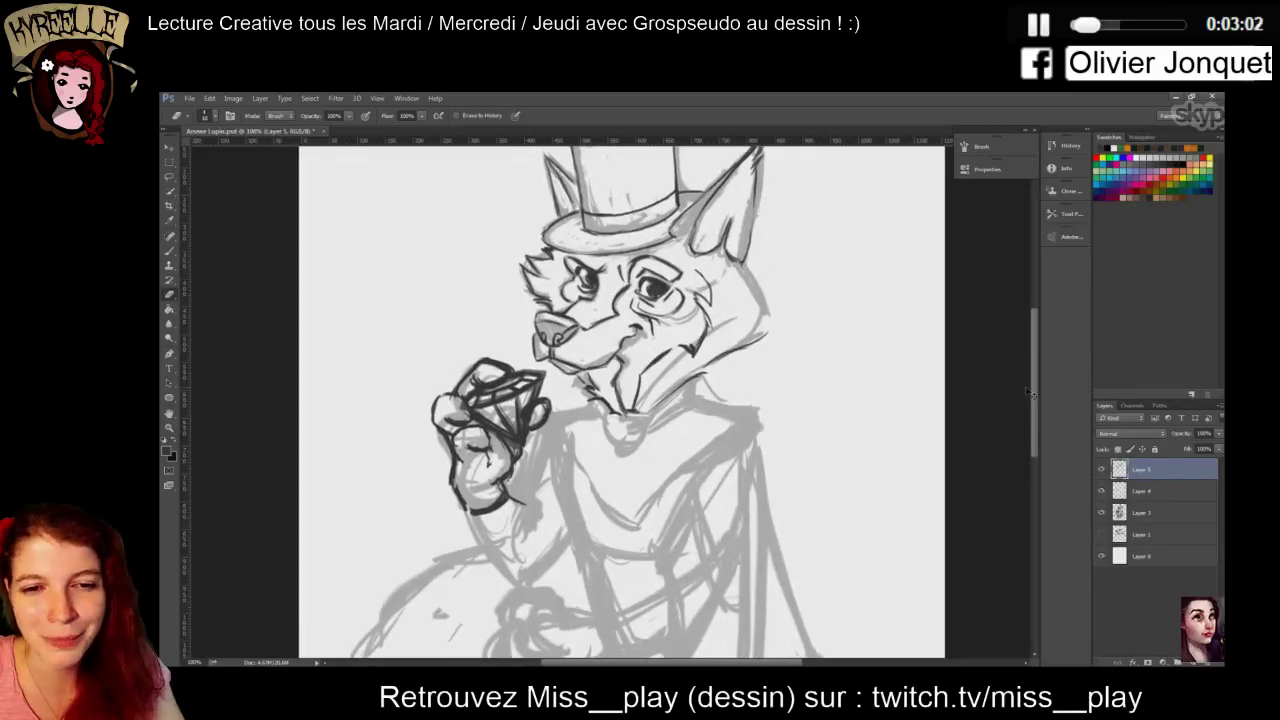
key(ctrl+plus)
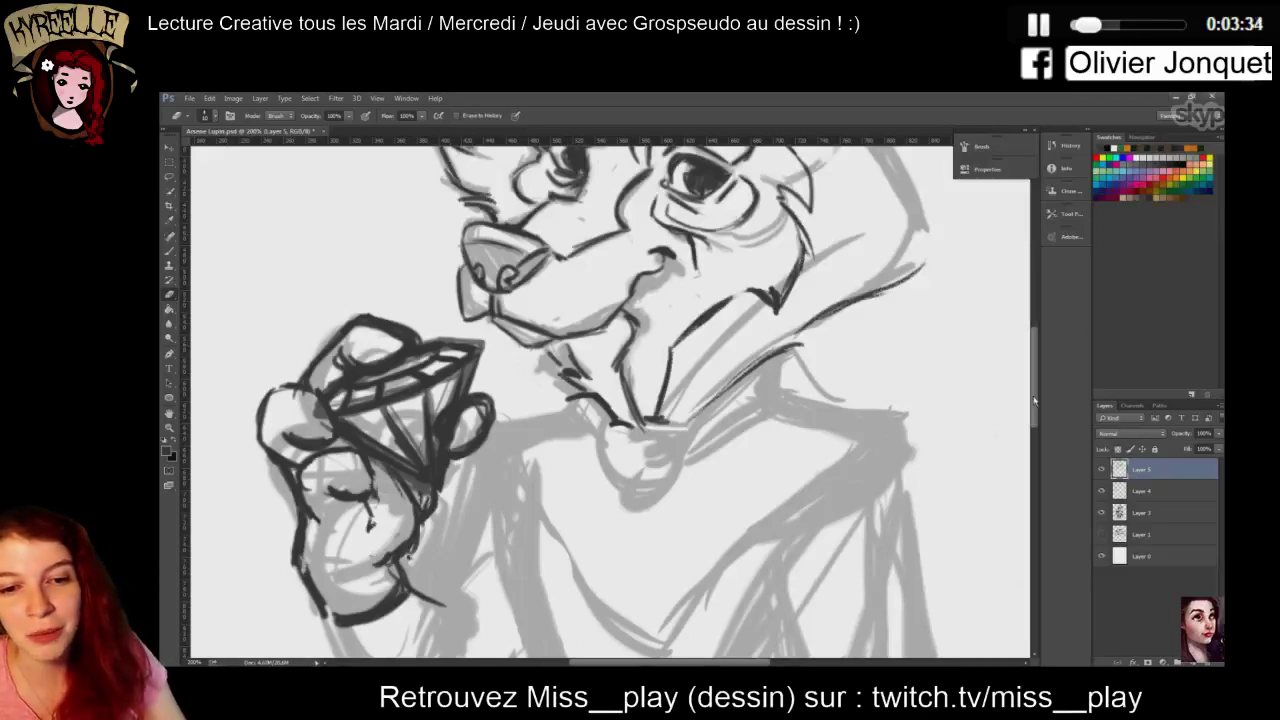
scroll(707, 545, up, 3)
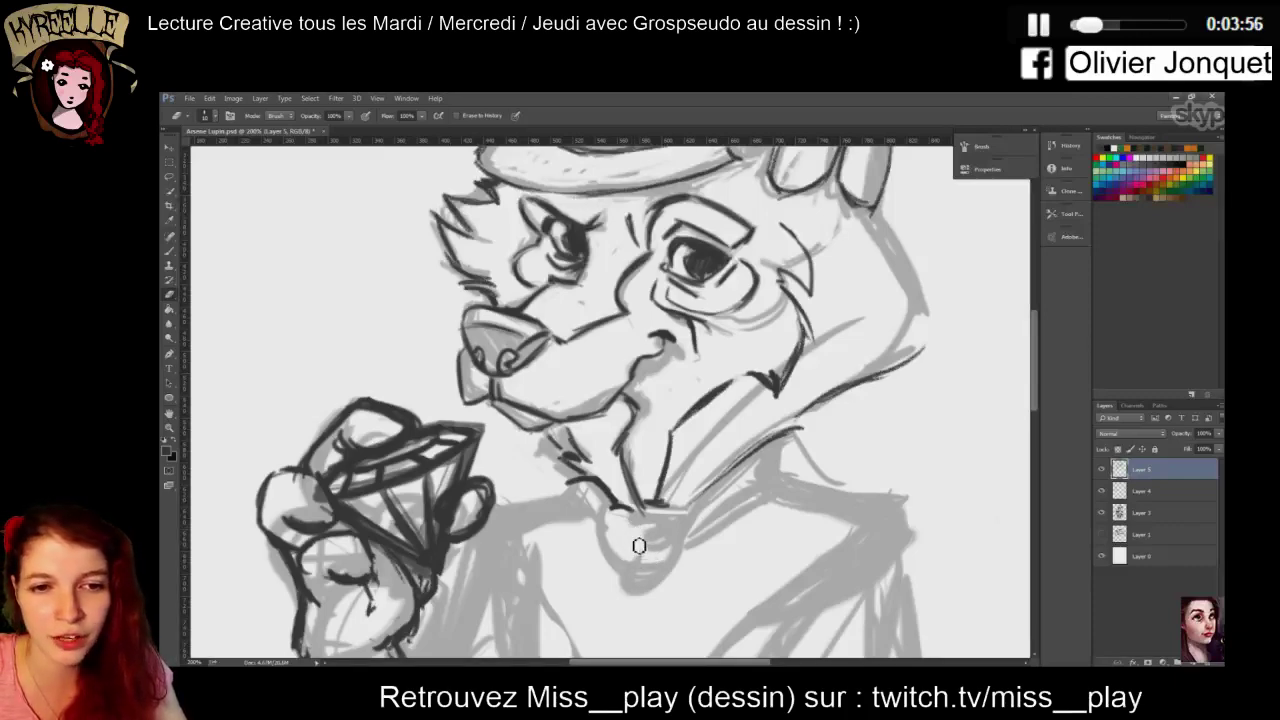
scroll(650, 565, down, 3)
key(b)
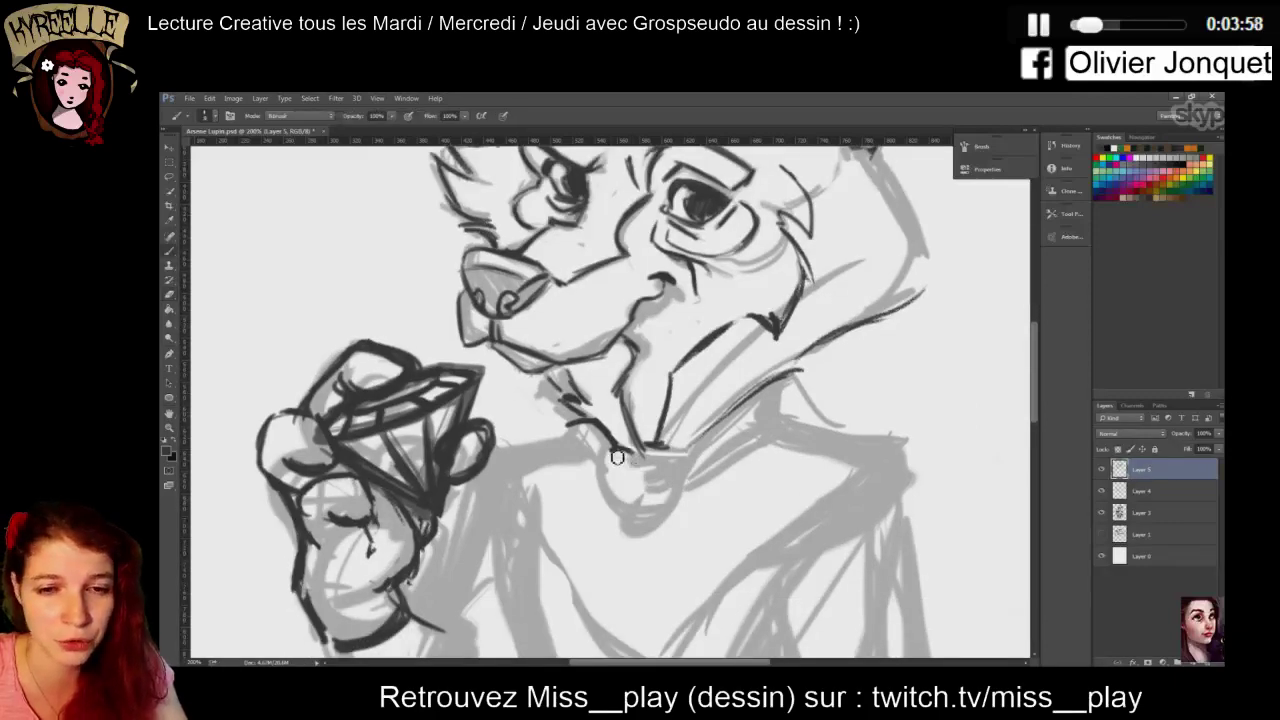
mouse_move(626, 468)
mouse_down()
mouse_move(669, 495)
mouse_move(660, 475)
mouse_move(662, 512)
mouse_move(647, 471)
mouse_move(590, 465)
mouse_move(632, 477)
mouse_move(595, 451)
mouse_move(583, 472)
mouse_move(625, 491)
mouse_move(606, 477)
mouse_move(612, 495)
mouse_move(591, 491)
mouse_move(586, 509)
mouse_move(617, 524)
mouse_move(633, 508)
mouse_move(598, 528)
mouse_move(582, 461)
mouse_move(603, 442)
mouse_move(706, 449)
mouse_move(661, 478)
mouse_move(689, 448)
mouse_move(703, 456)
mouse_move(670, 496)
mouse_move(659, 486)
mouse_move(662, 502)
mouse_move(686, 487)
mouse_move(660, 506)
mouse_move(708, 515)
mouse_up()
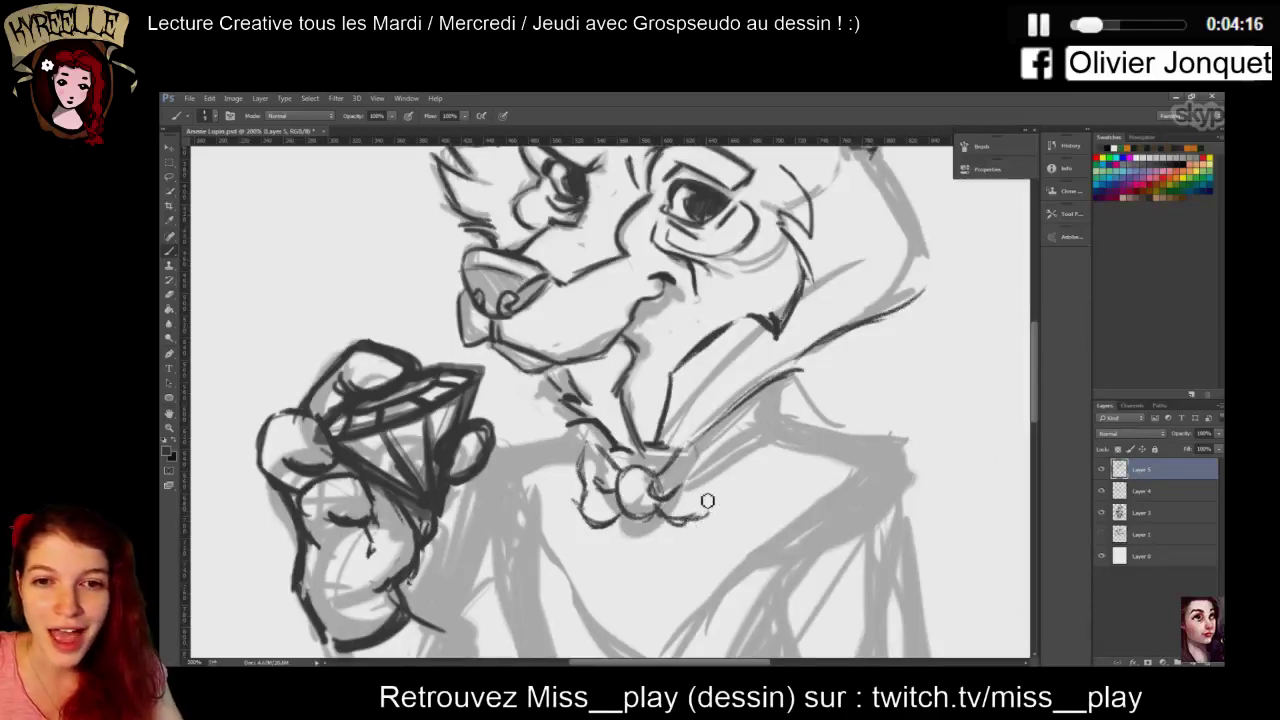
mouse_move(697, 452)
mouse_down()
mouse_move(712, 520)
mouse_move(678, 524)
mouse_move(700, 523)
mouse_move(642, 500)
mouse_up()
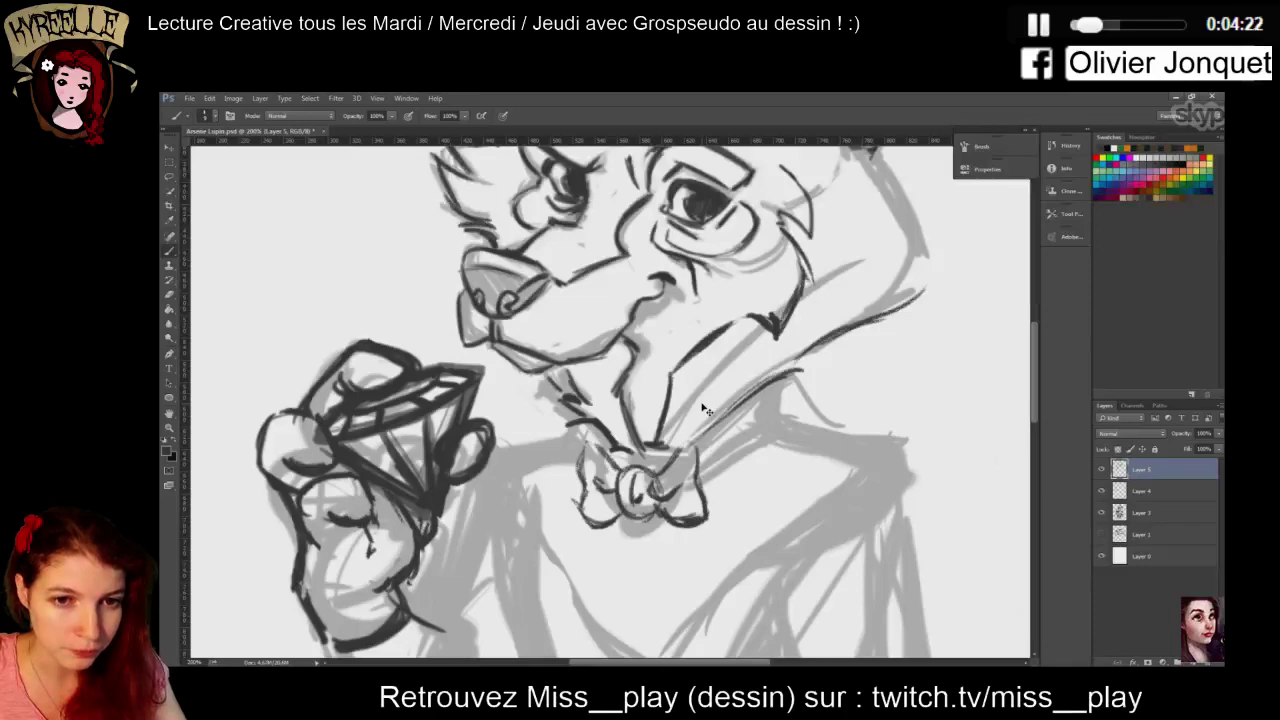
Ink the shirt collar on both sides of the neck, with a long wing rising from the bow tie toward the near cheek
key(ctrl+minus)
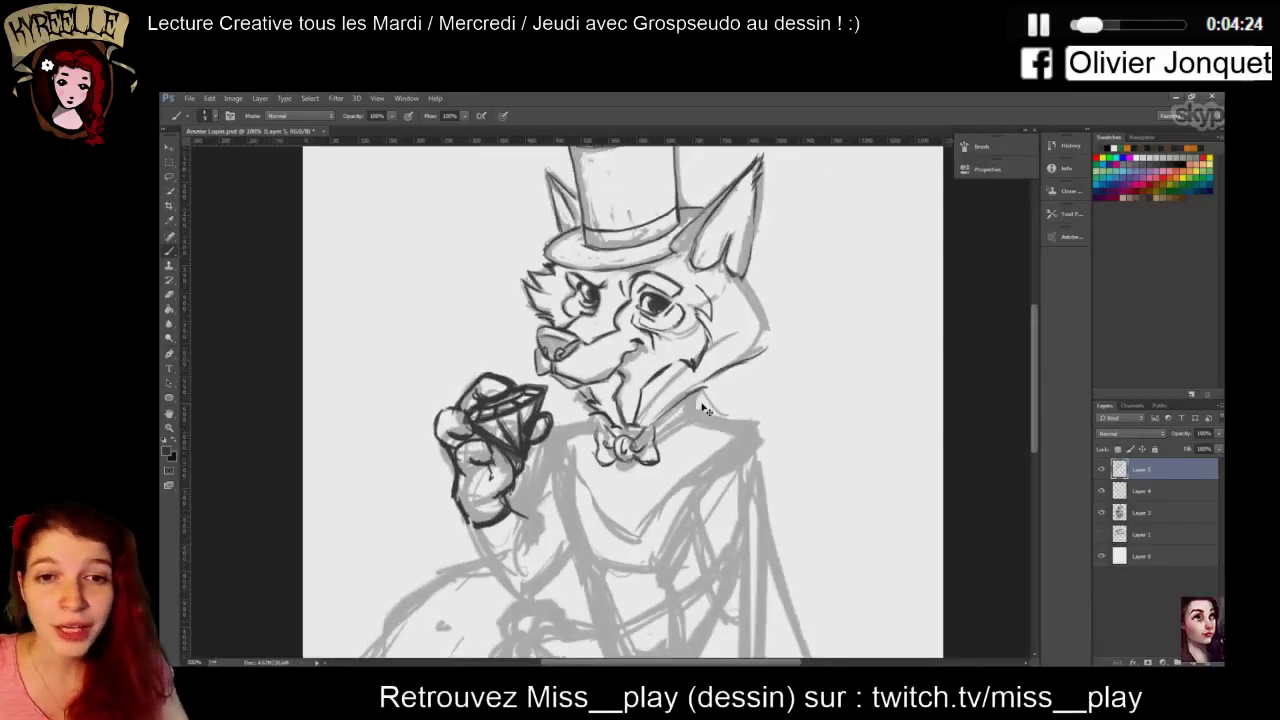
key(ctrl+plus)
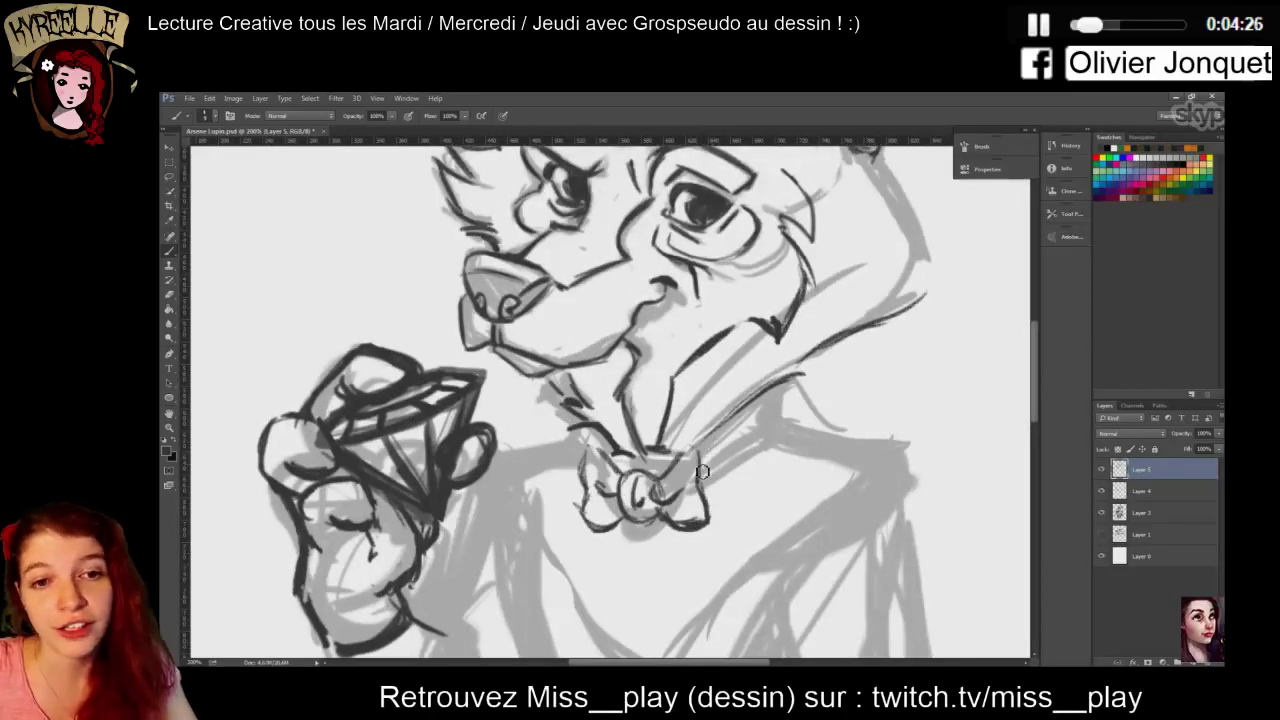
mouse_move(703, 471)
mouse_down()
mouse_move(700, 445)
mouse_move(806, 381)
mouse_up()
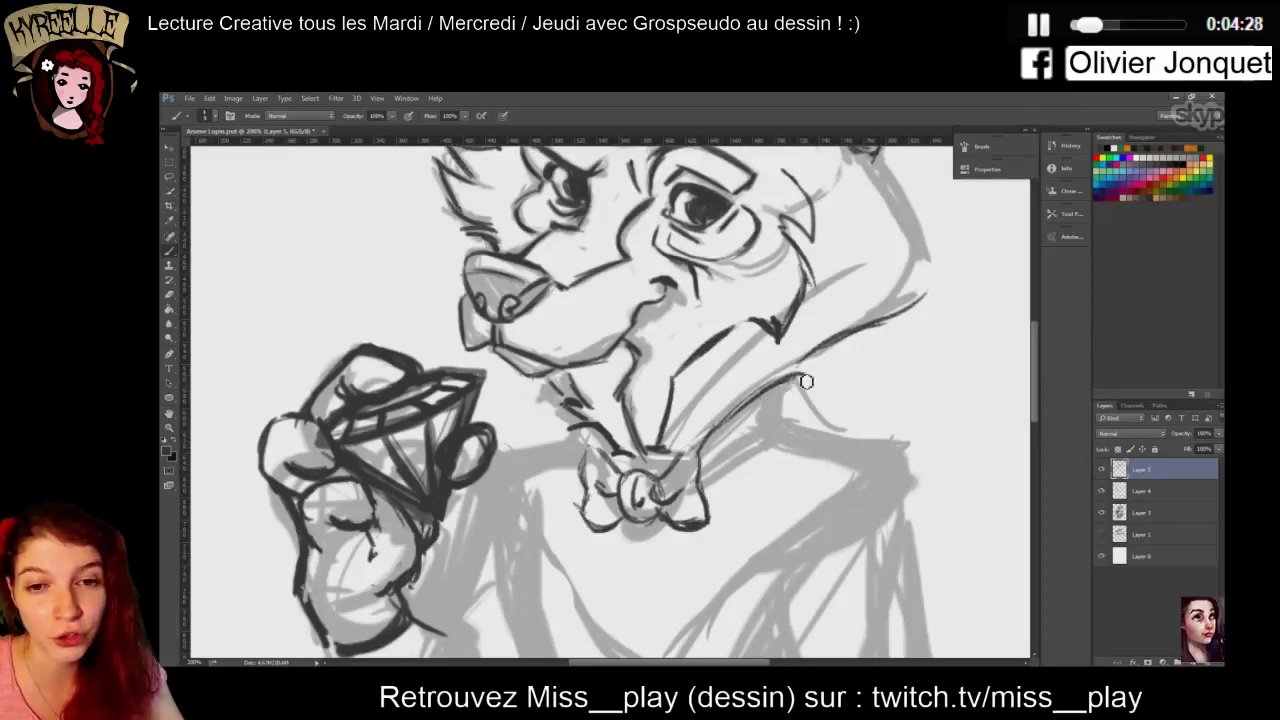
mouse_move(704, 462)
mouse_down()
mouse_move(771, 403)
mouse_move(718, 451)
mouse_move(800, 392)
mouse_move(776, 441)
mouse_move(783, 405)
mouse_move(756, 461)
mouse_move(709, 481)
mouse_move(751, 447)
mouse_move(709, 496)
mouse_move(773, 428)
mouse_up()
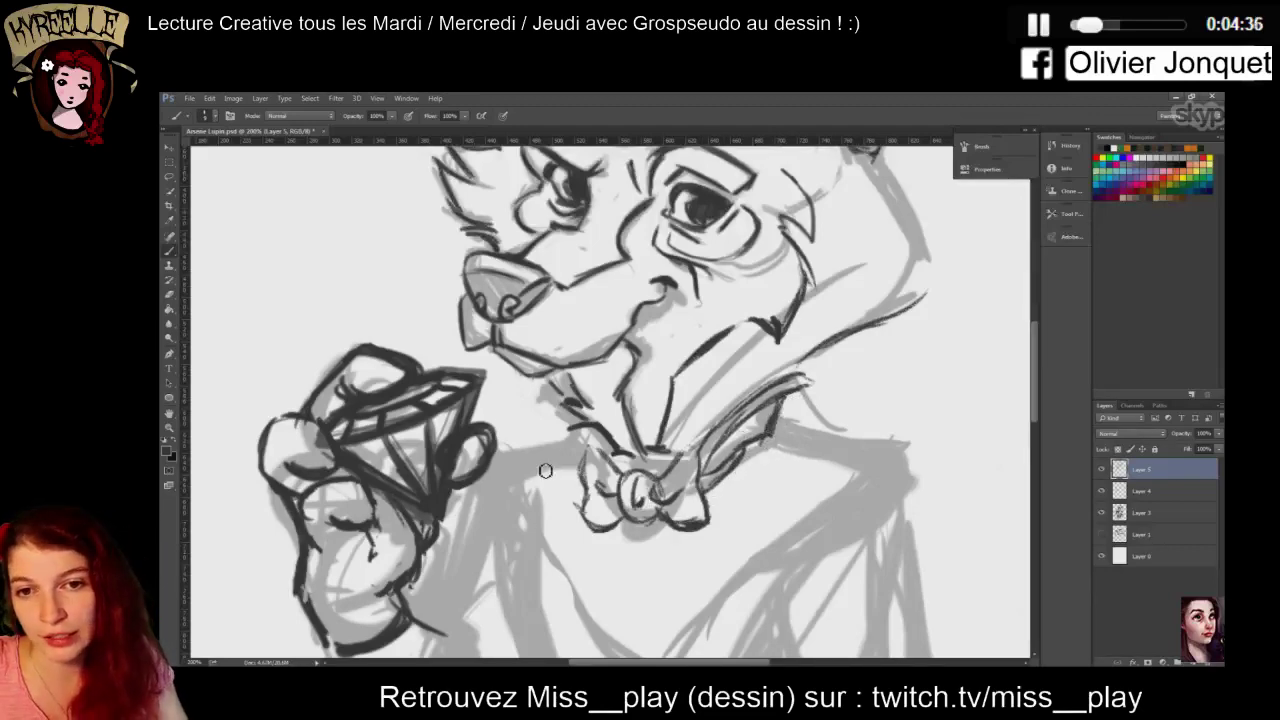
mouse_move(580, 418)
mouse_down()
mouse_move(542, 413)
mouse_move(583, 462)
mouse_up()
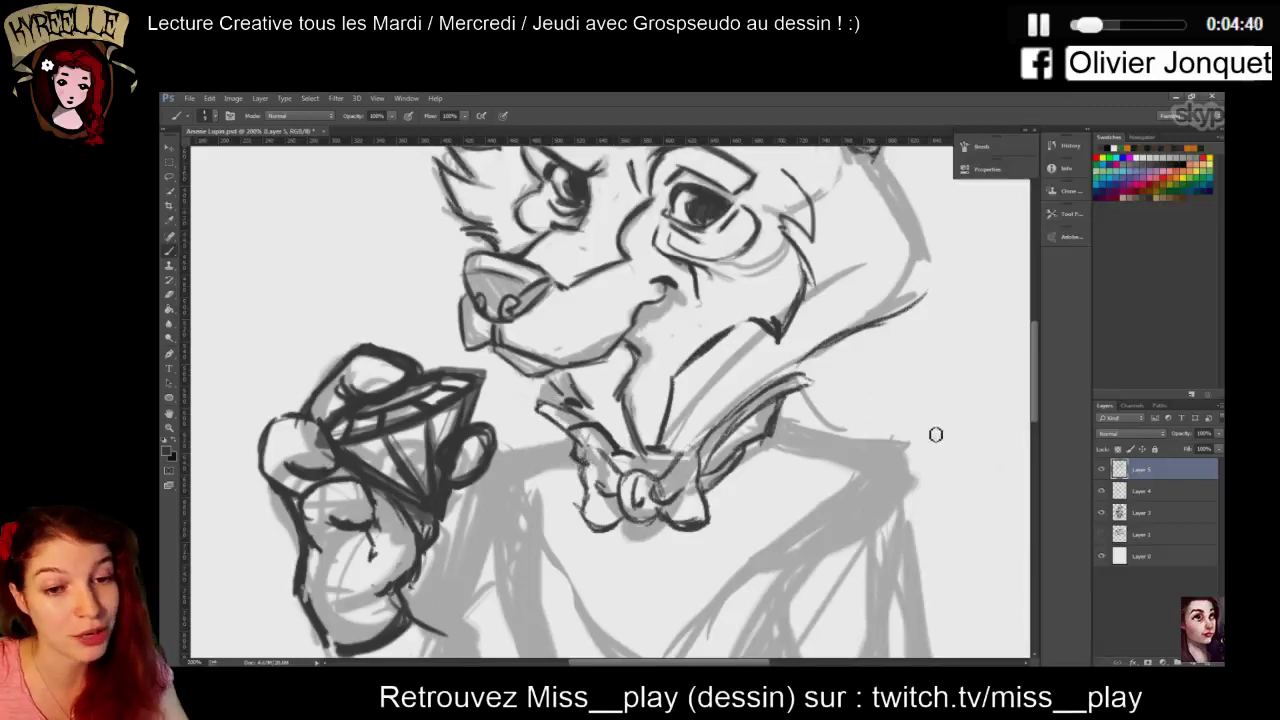
Ink the outline of the back of the head from the base of the near ear down to the neck
scroll(849, 533, down, 5)
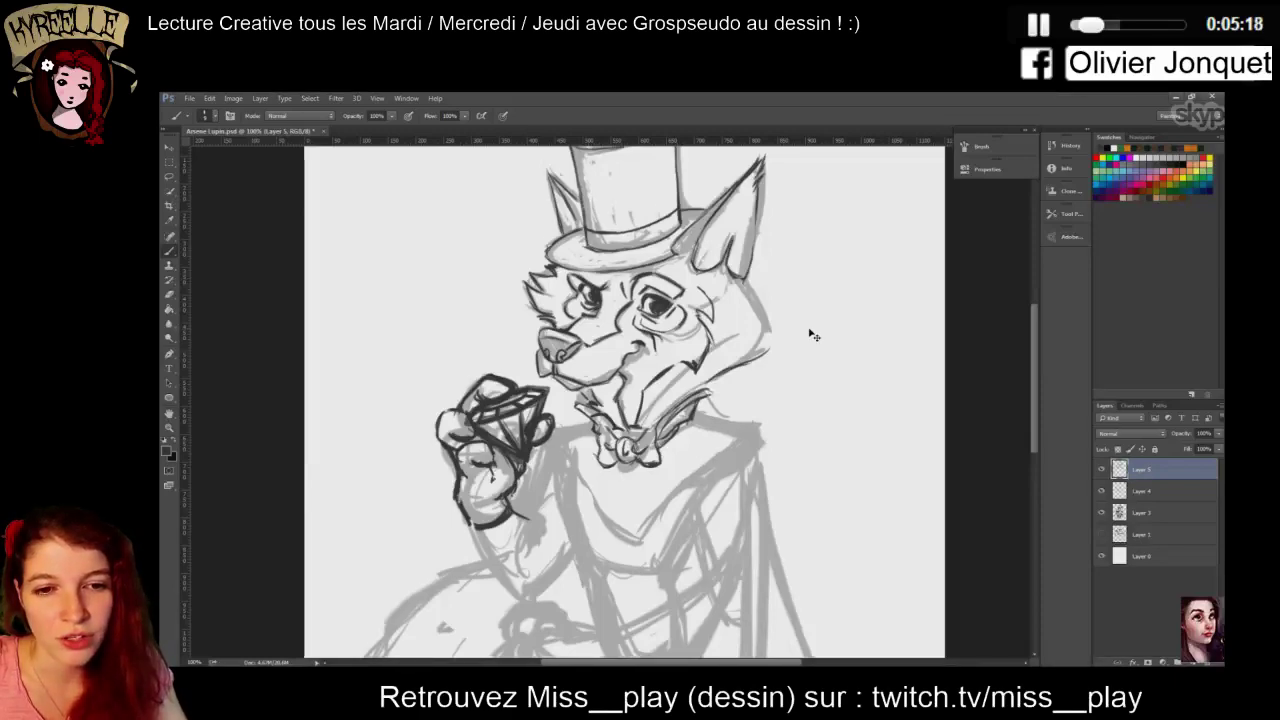
key(ctrl+plus)
scroll(1038, 382, up, 3)
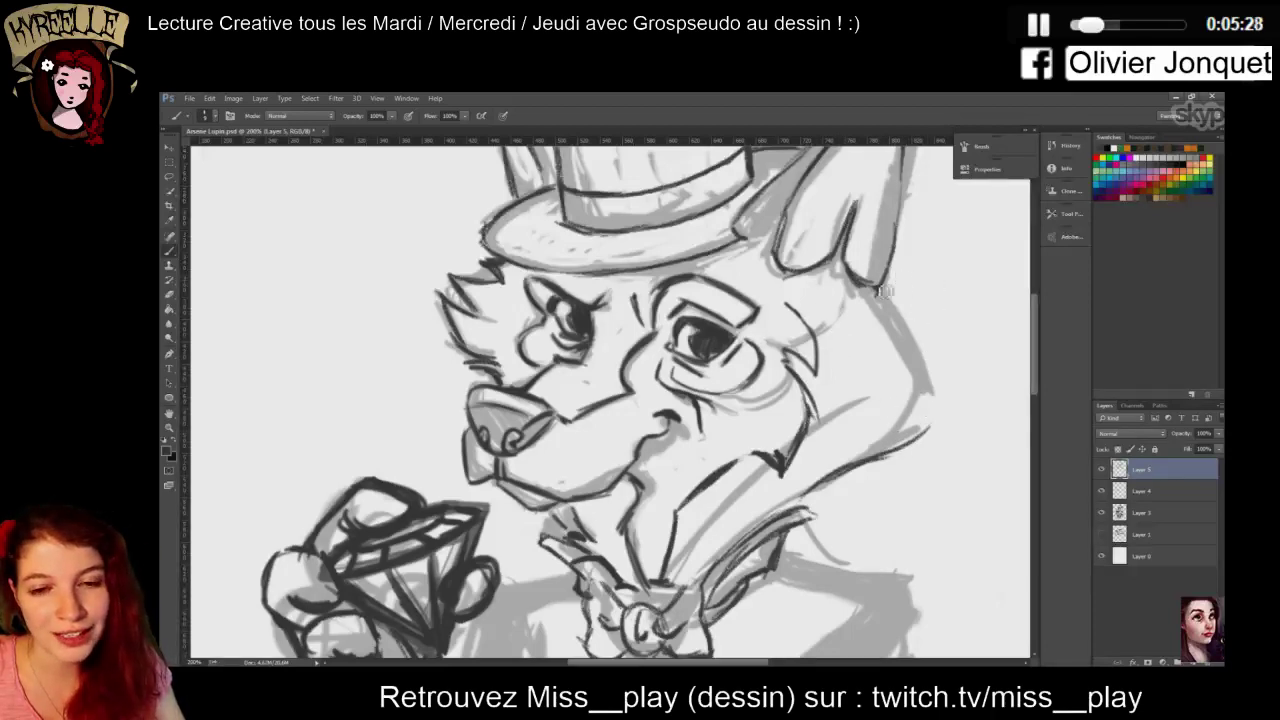
drag(907, 327, 934, 426)
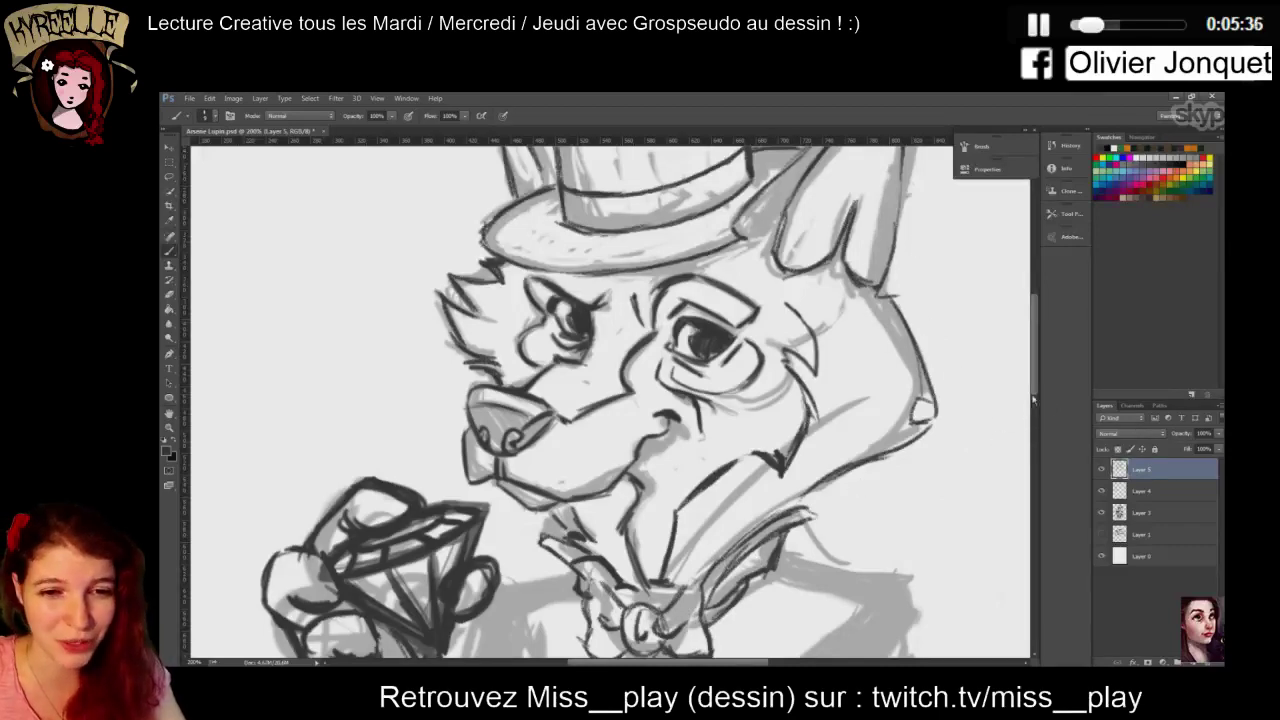
Ink the near ear's outer edge and inner fur lobe, and clean up the lobe's doubled stroke with the Eraser
drag(1038, 376, 1038, 341)
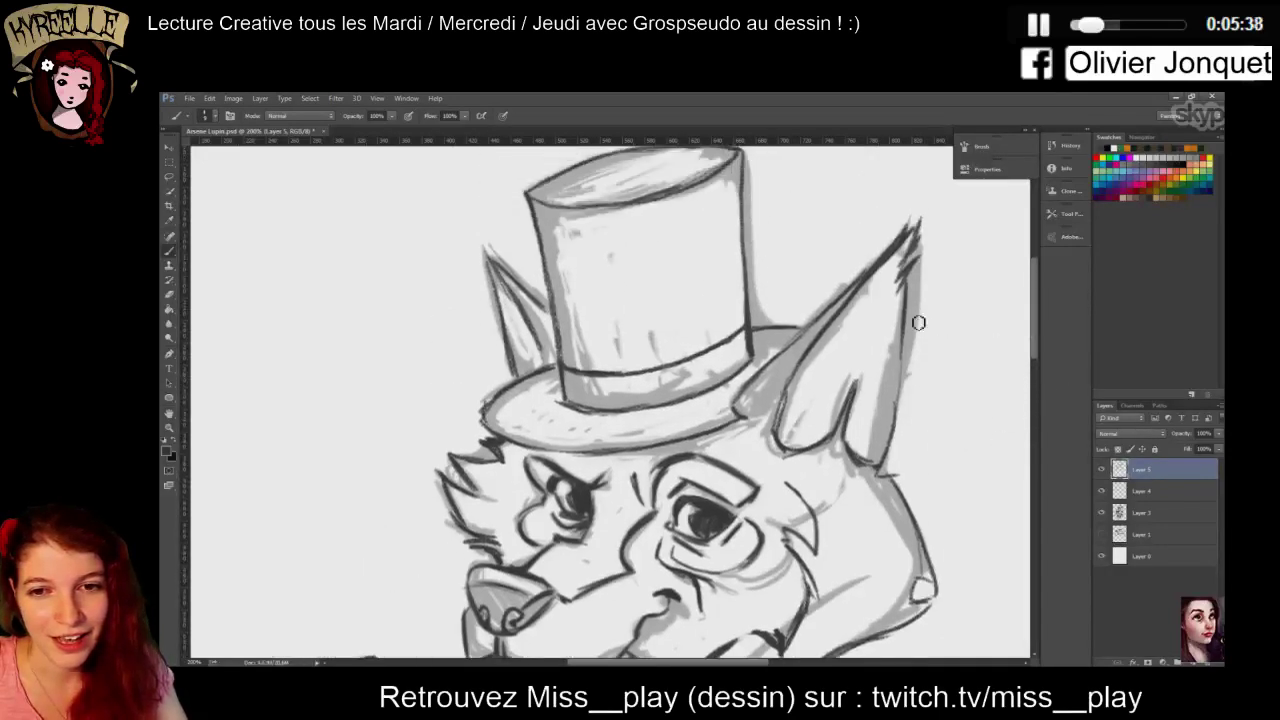
mouse_move(910, 322)
mouse_down()
mouse_move(908, 442)
mouse_move(884, 486)
mouse_up()
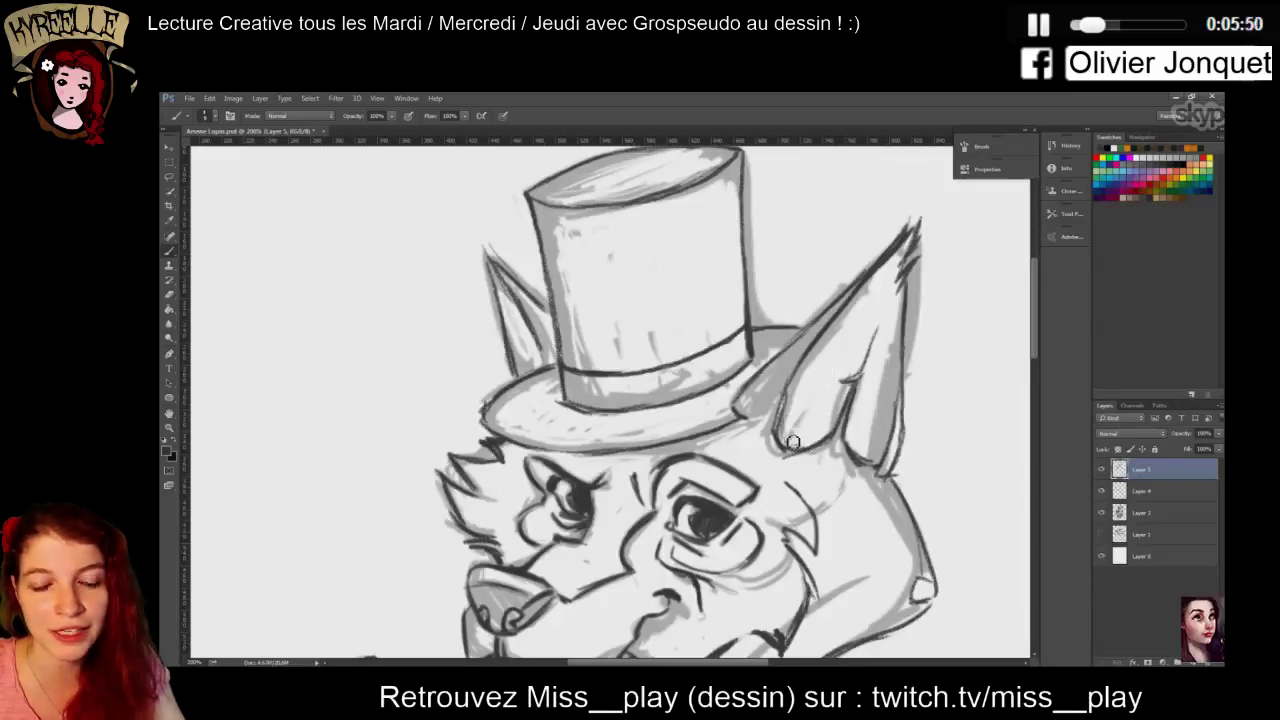
drag(785, 414, 822, 434)
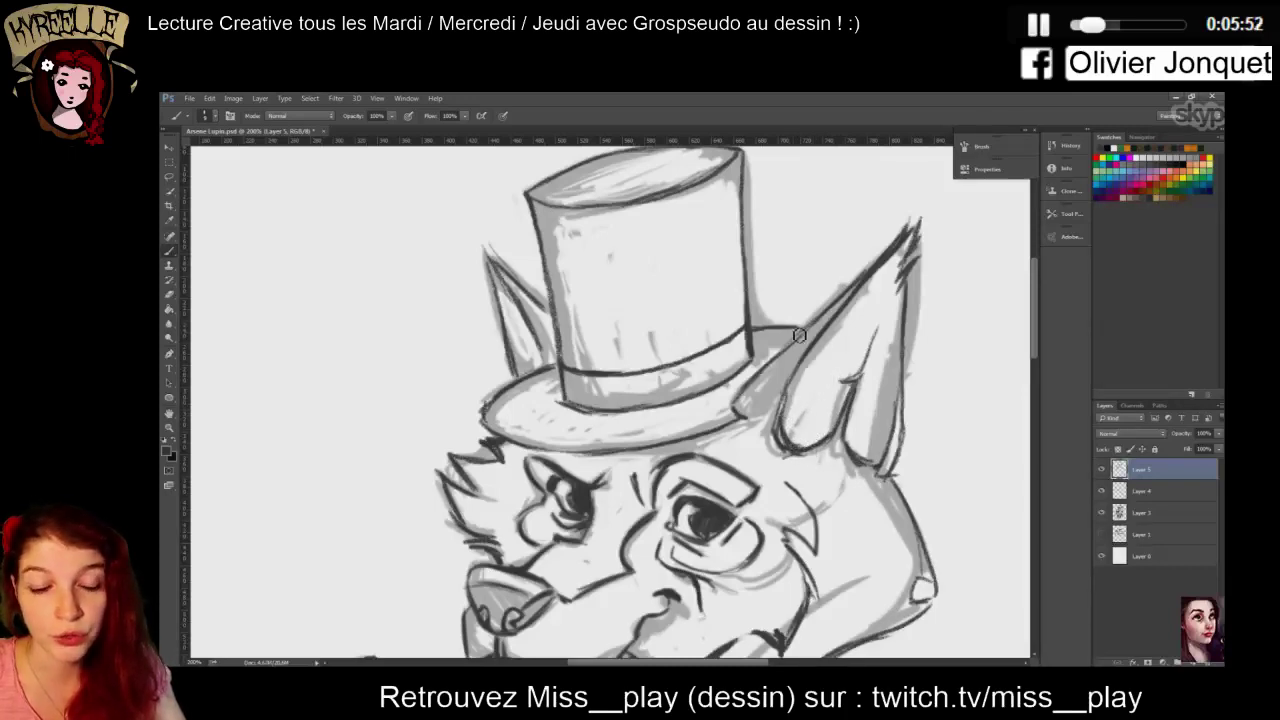
key(e)
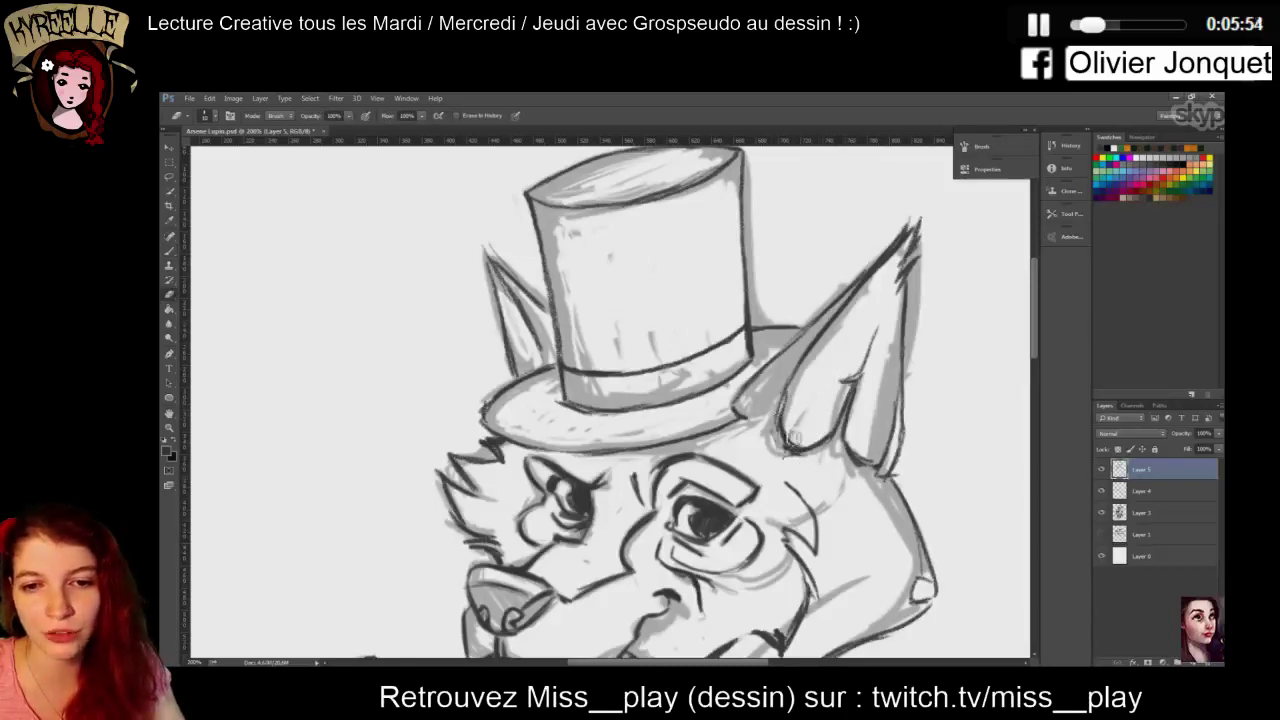
mouse_move(781, 427)
mouse_down()
mouse_move(800, 454)
mouse_move(774, 445)
mouse_up()
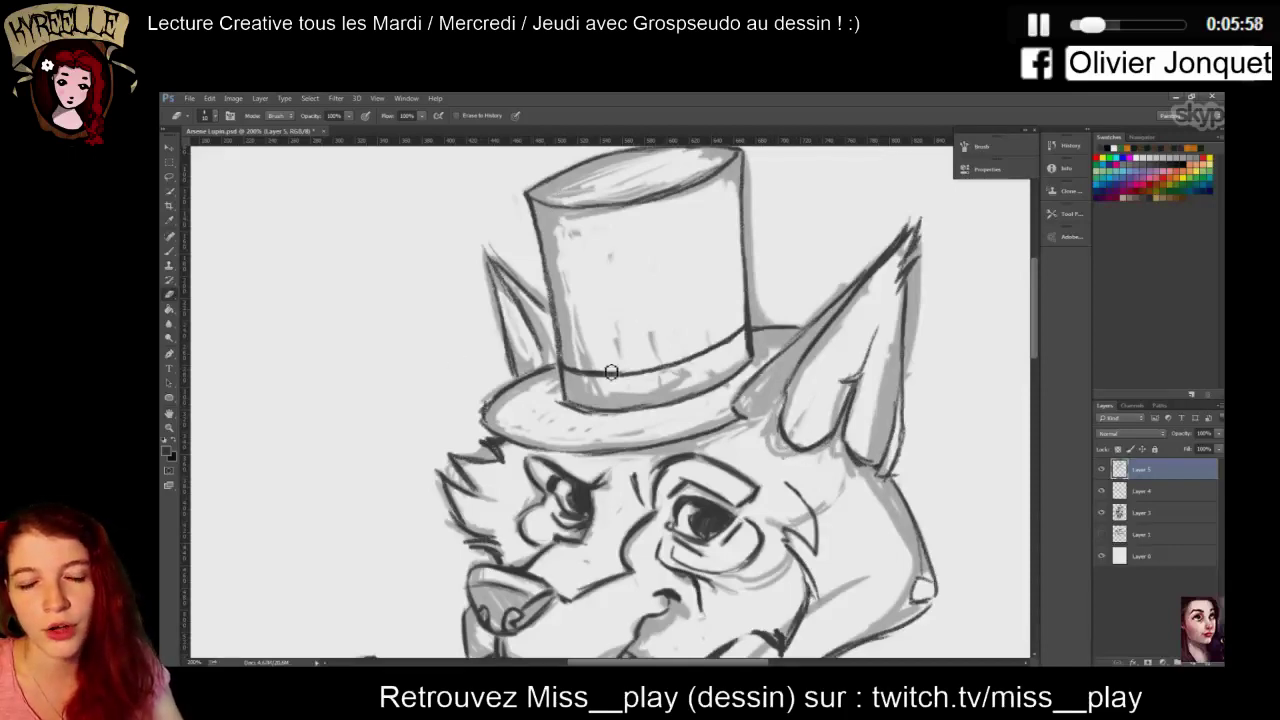
Reinforce the far ear's tip and inner edge with the Brush, and ink the fur line between the chin and collar
key(b)
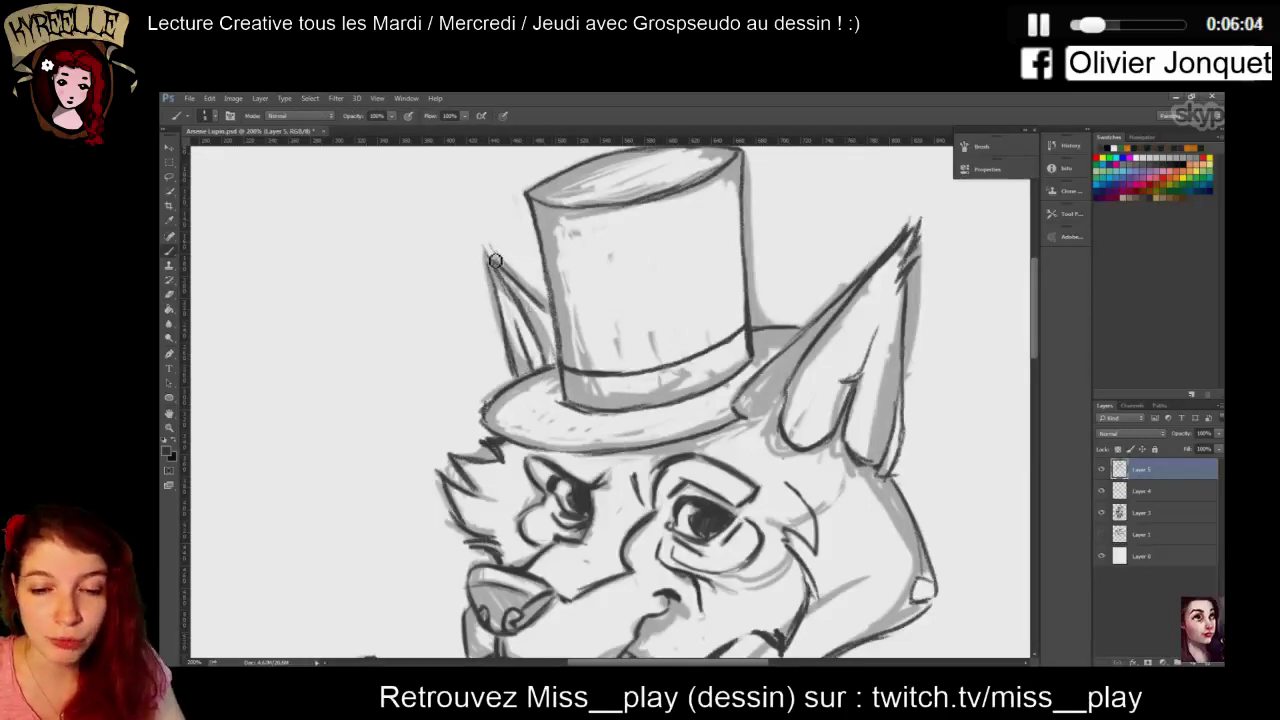
mouse_move(485, 243)
mouse_down()
mouse_move(507, 316)
mouse_move(548, 312)
mouse_up()
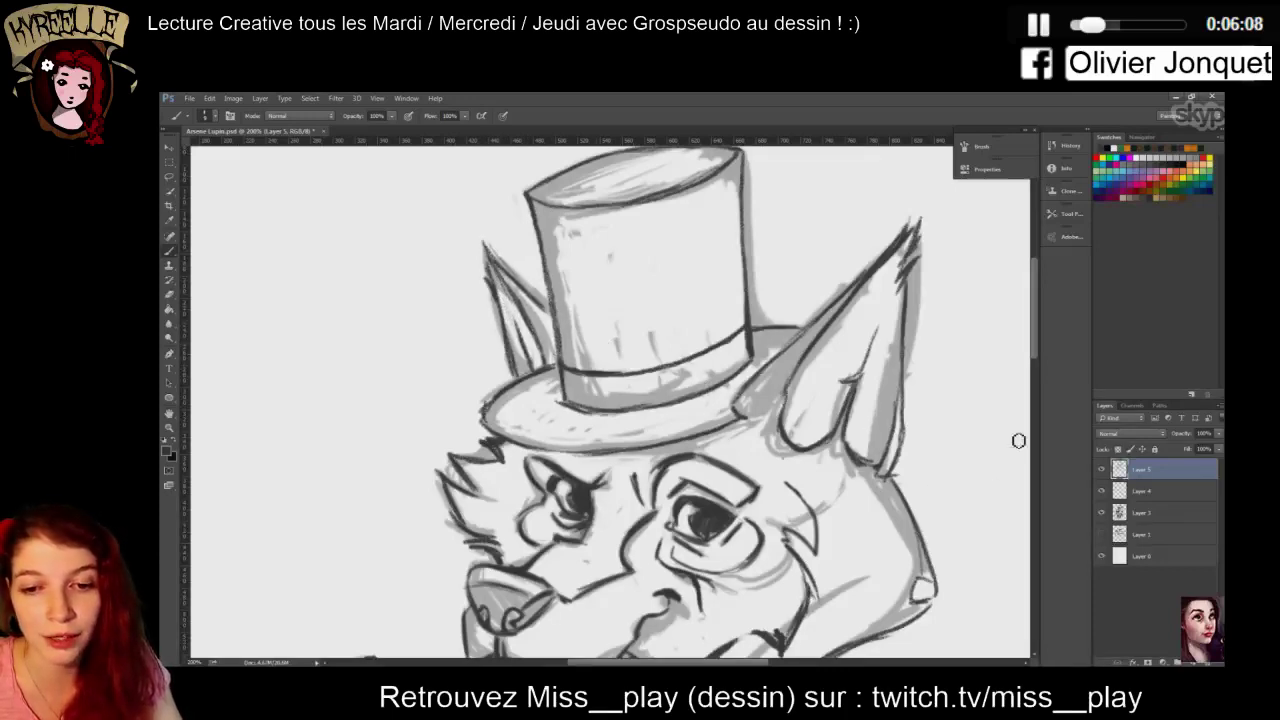
scroll(1035, 392, down, 5)
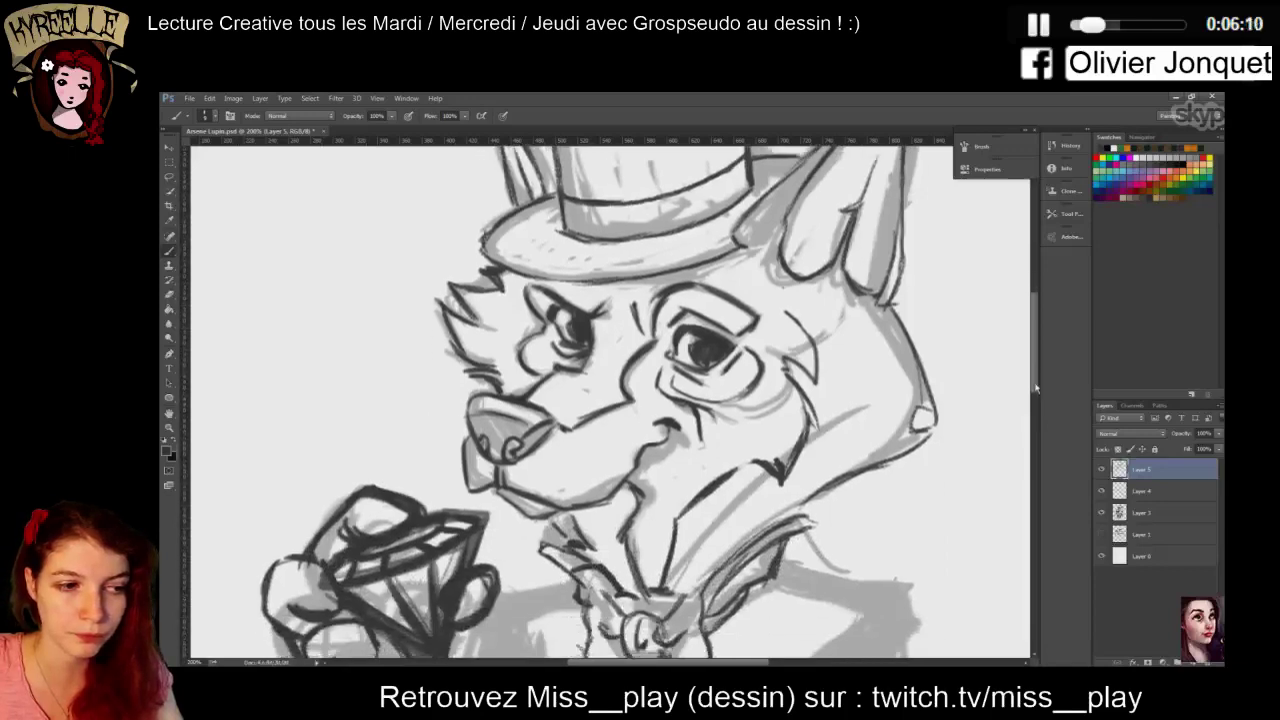
scroll(1035, 380, down, 2)
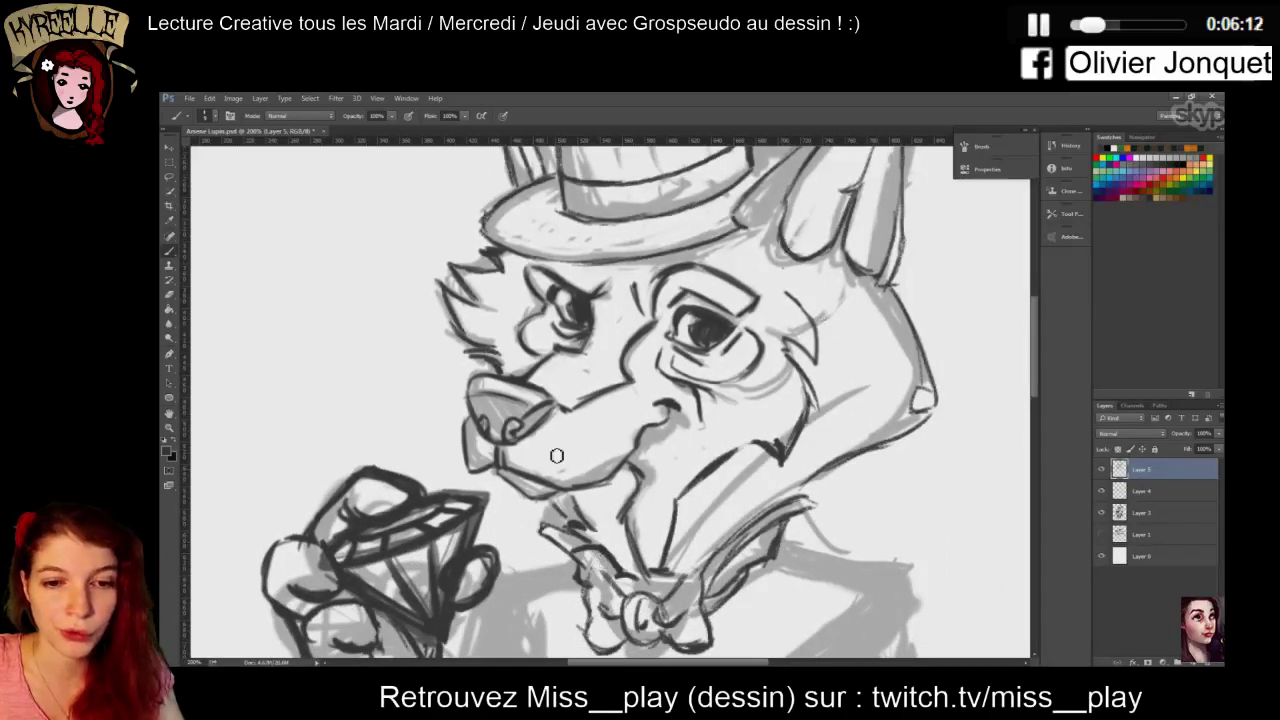
mouse_move(587, 492)
mouse_down()
mouse_move(642, 578)
mouse_move(605, 518)
mouse_up()
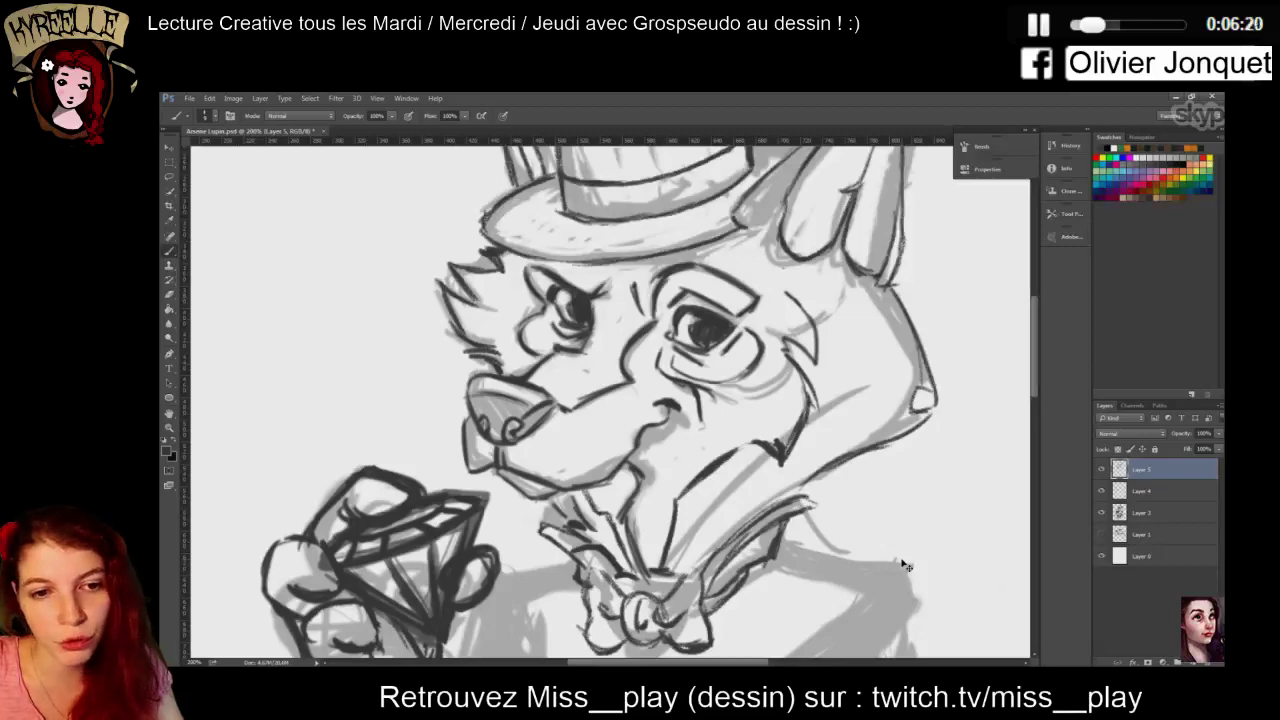
Draw thin lines for the shirt front, with both sides converging to a point below the bow tie and a central line
key(ctrl+minus)
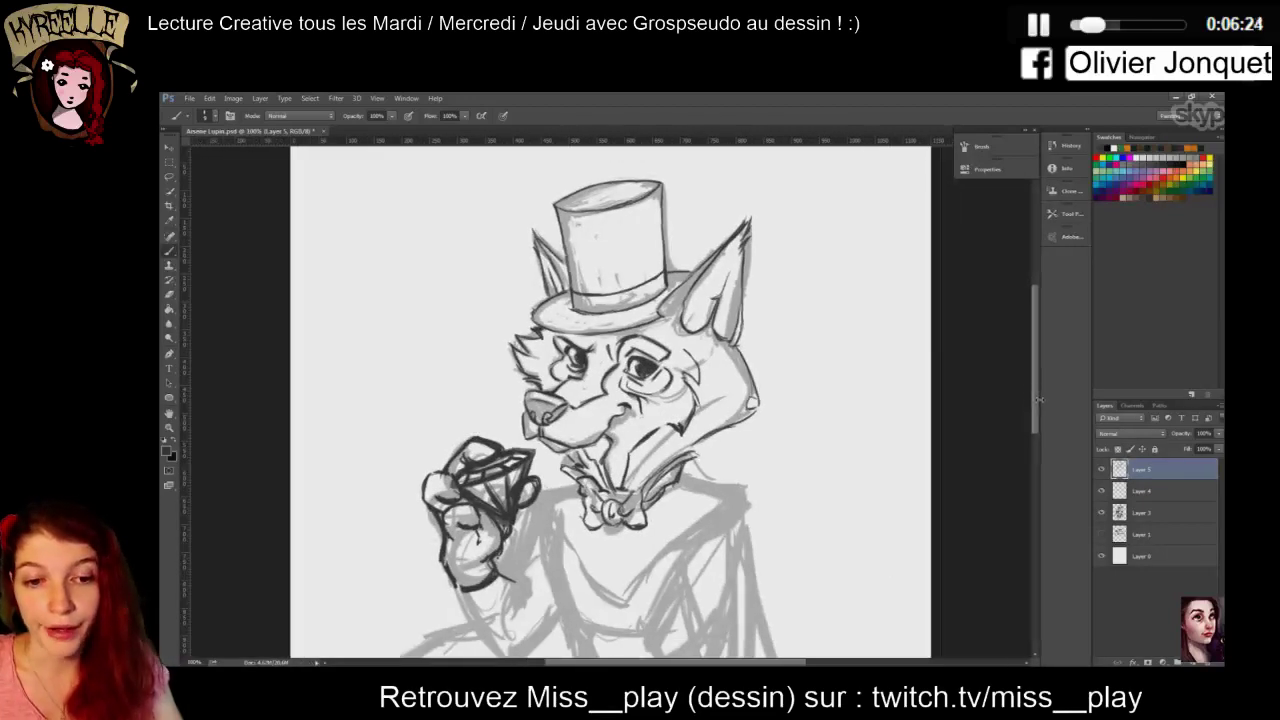
drag(1034, 396, 1034, 427)
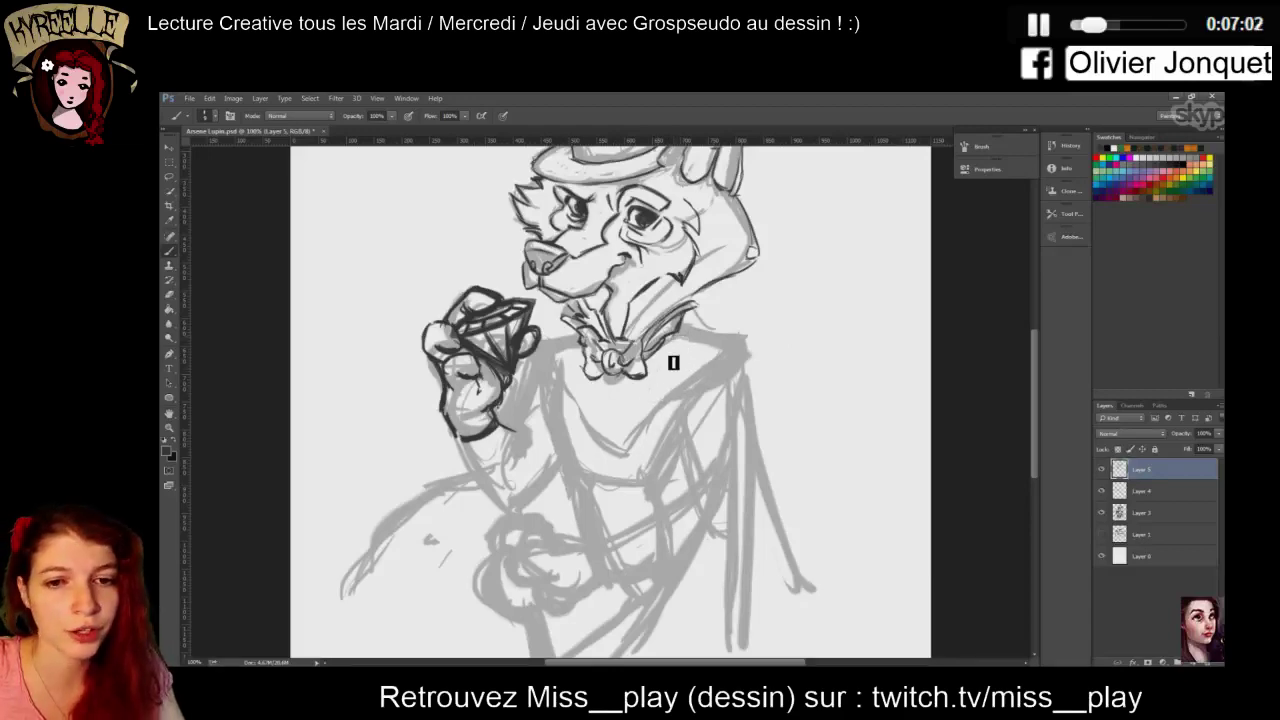
drag(670, 358, 614, 488)
drag(627, 430, 616, 494)
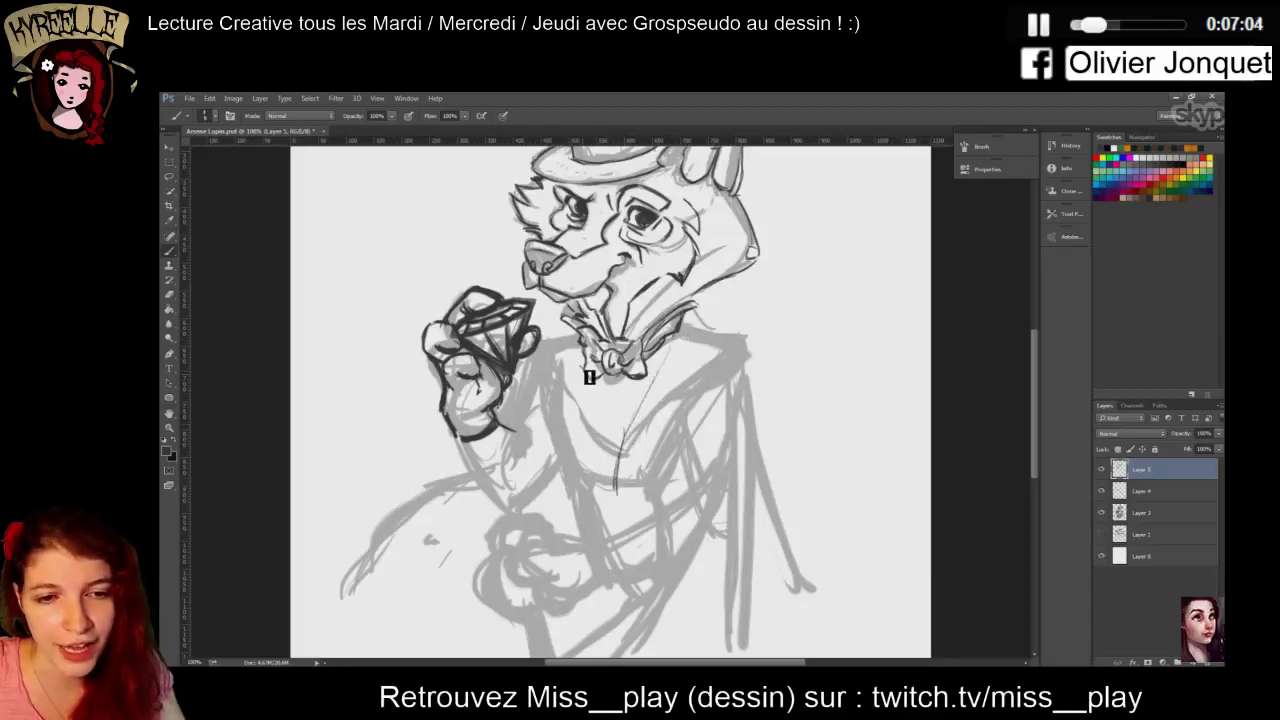
drag(577, 350, 578, 419)
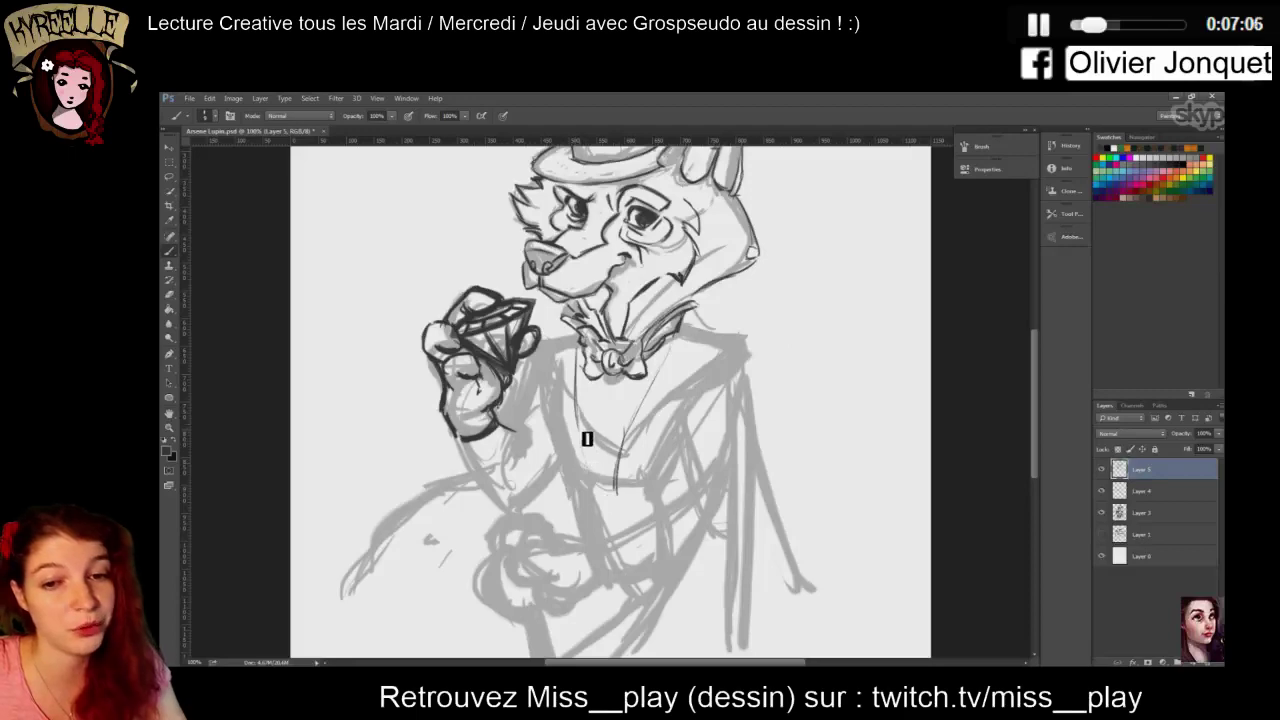
drag(586, 357, 614, 494)
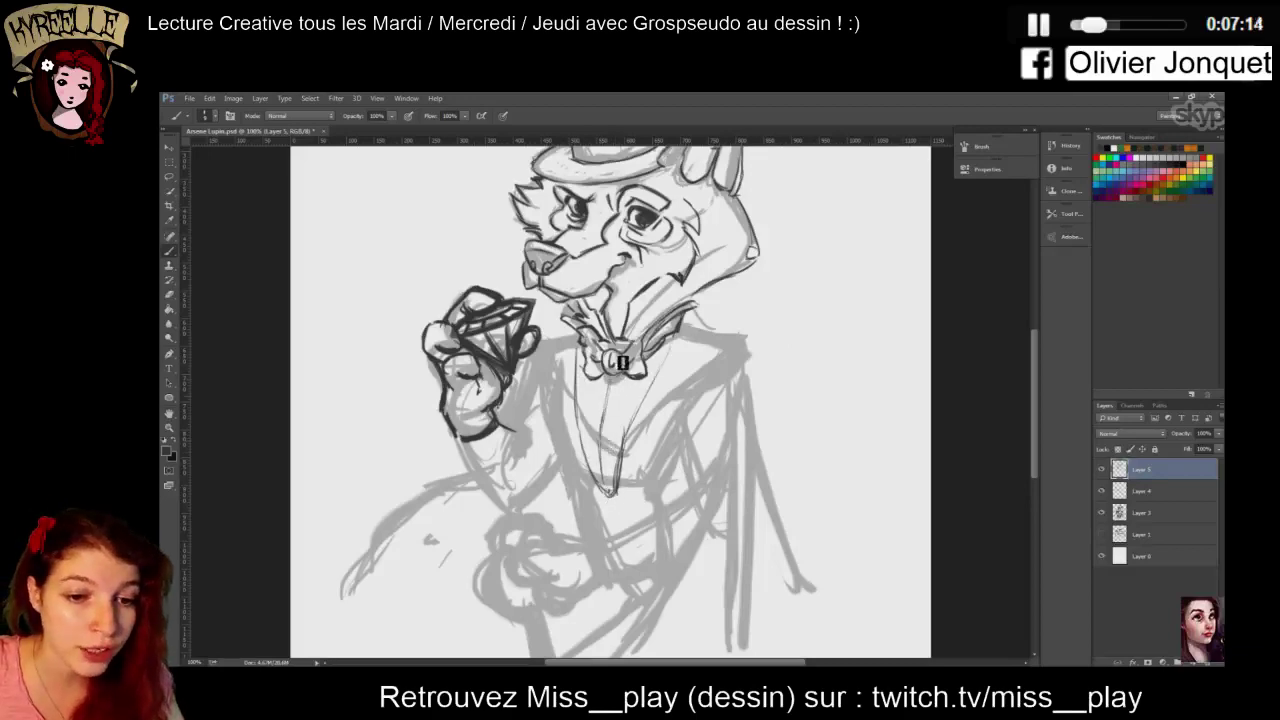
Switch to a bolder brush preset, ink the shirt's centre line and the notched near lapel edge, and erase the notch's stray overlap
drag(630, 368, 878, 637)
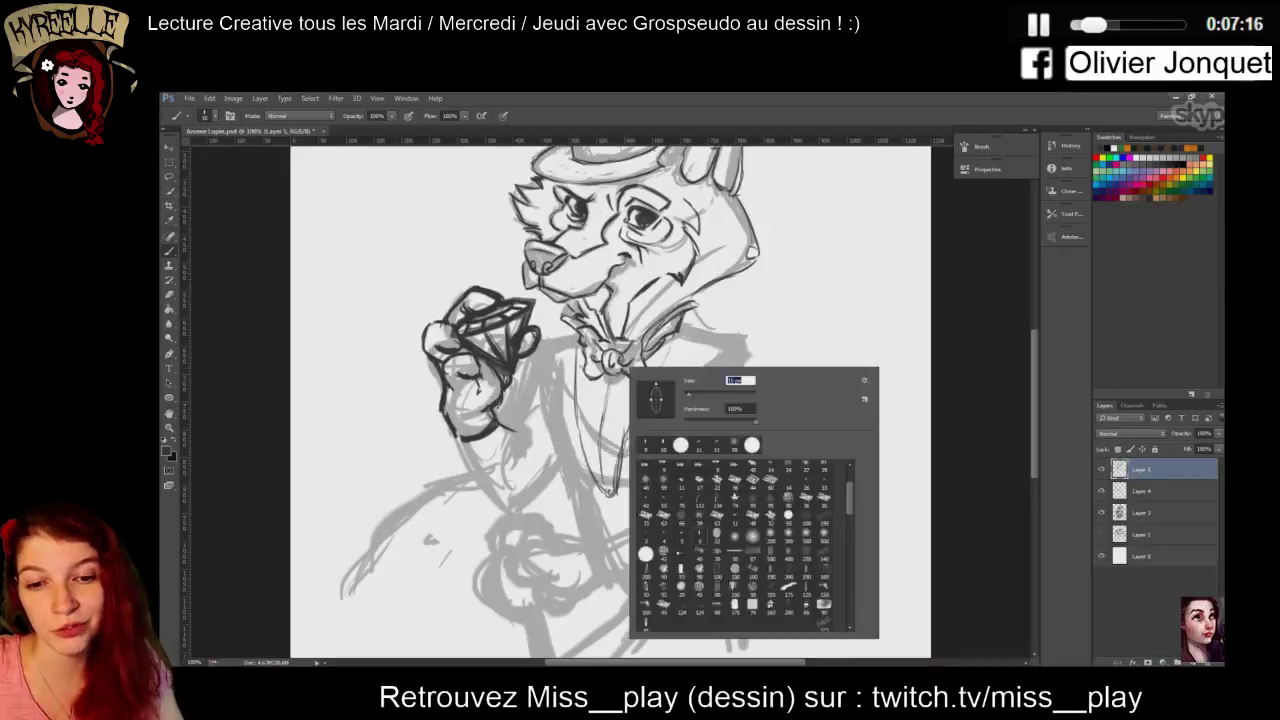
click(609, 486)
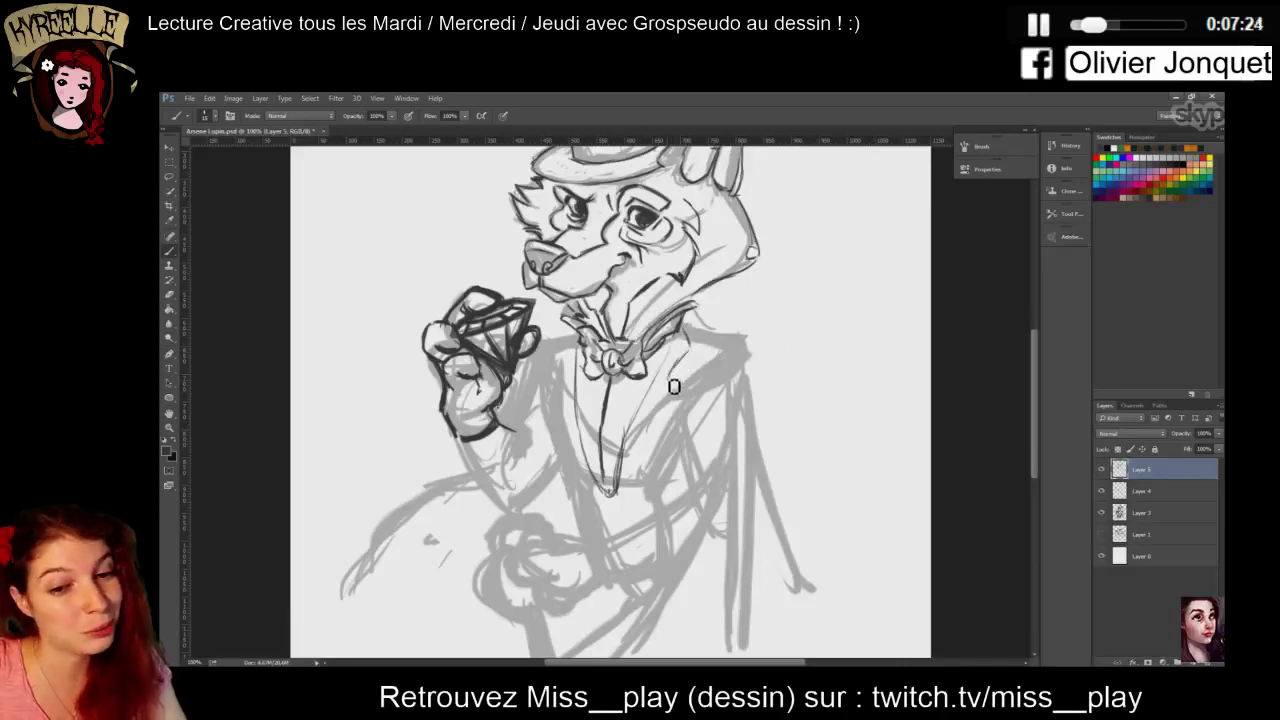
drag(621, 494, 658, 411)
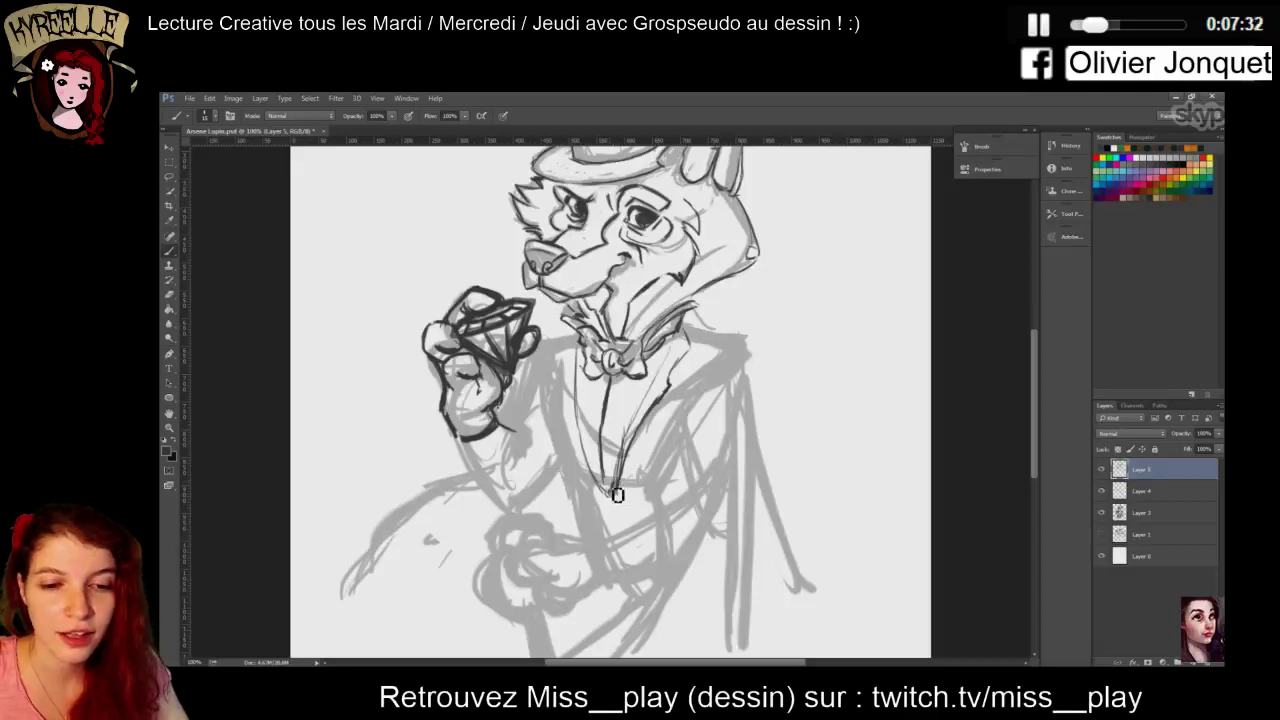
mouse_move(612, 492)
mouse_down()
mouse_move(679, 342)
mouse_move(694, 340)
mouse_move(698, 356)
mouse_move(670, 390)
mouse_up()
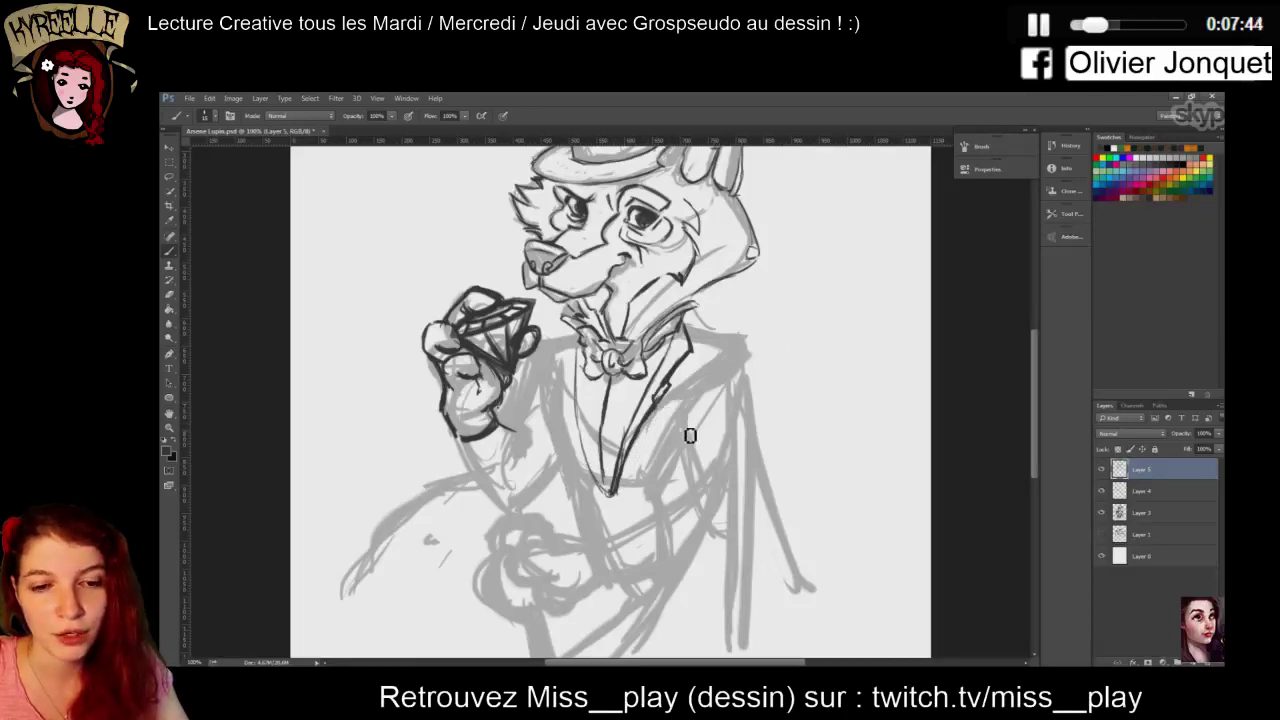
key(e)
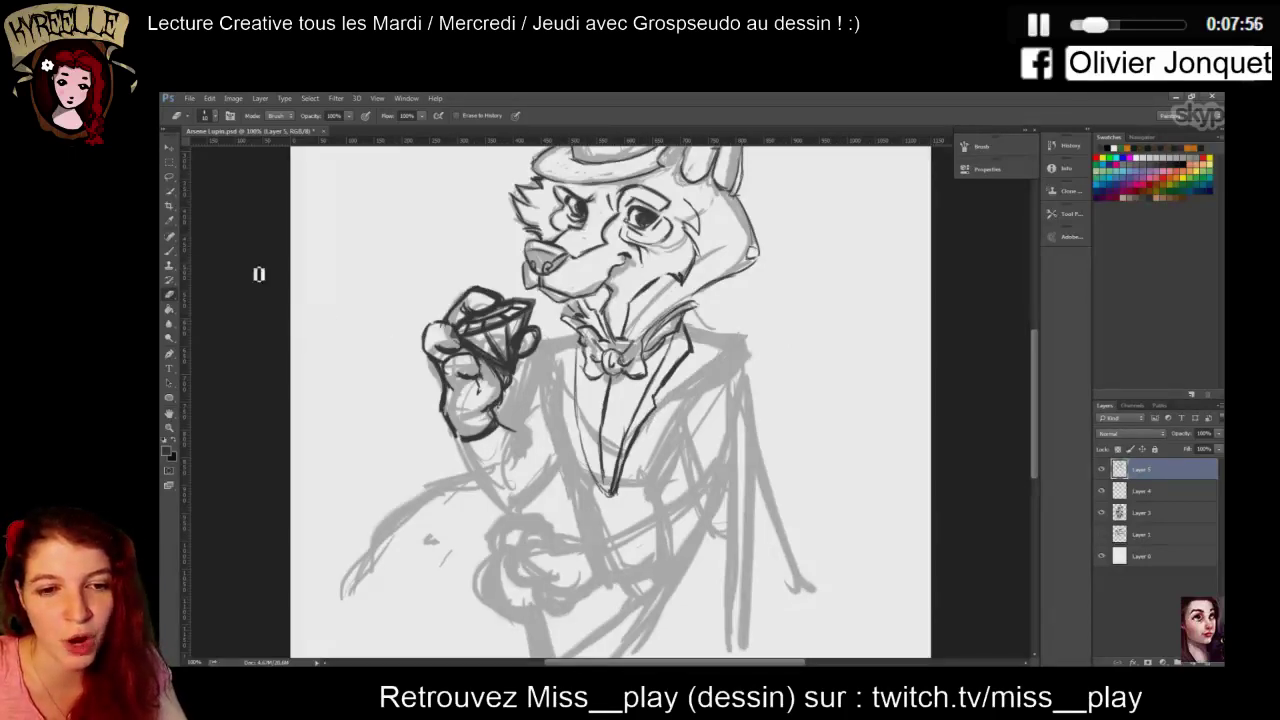
Ink the near shoulder with the Brush, and outline the bent near arm's sleeve down to the lower hand and its fingers
click(172, 251)
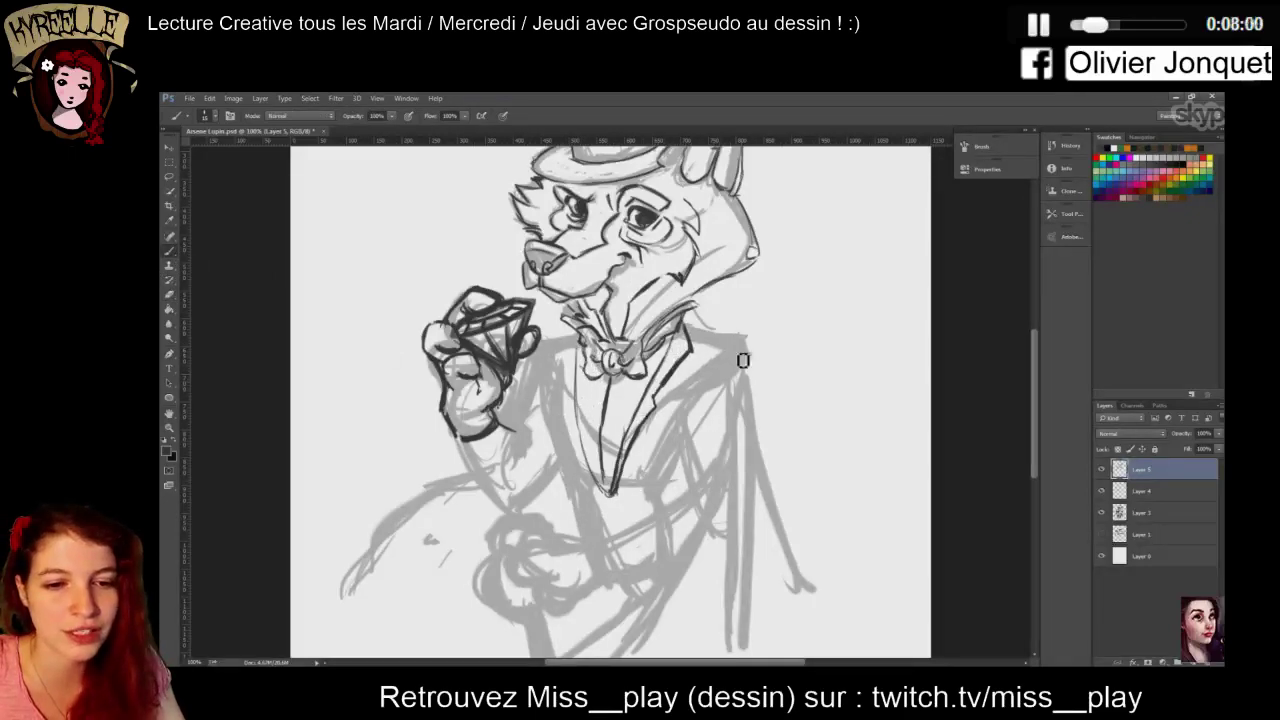
mouse_move(691, 329)
mouse_down()
mouse_move(746, 347)
mouse_move(736, 390)
mouse_up()
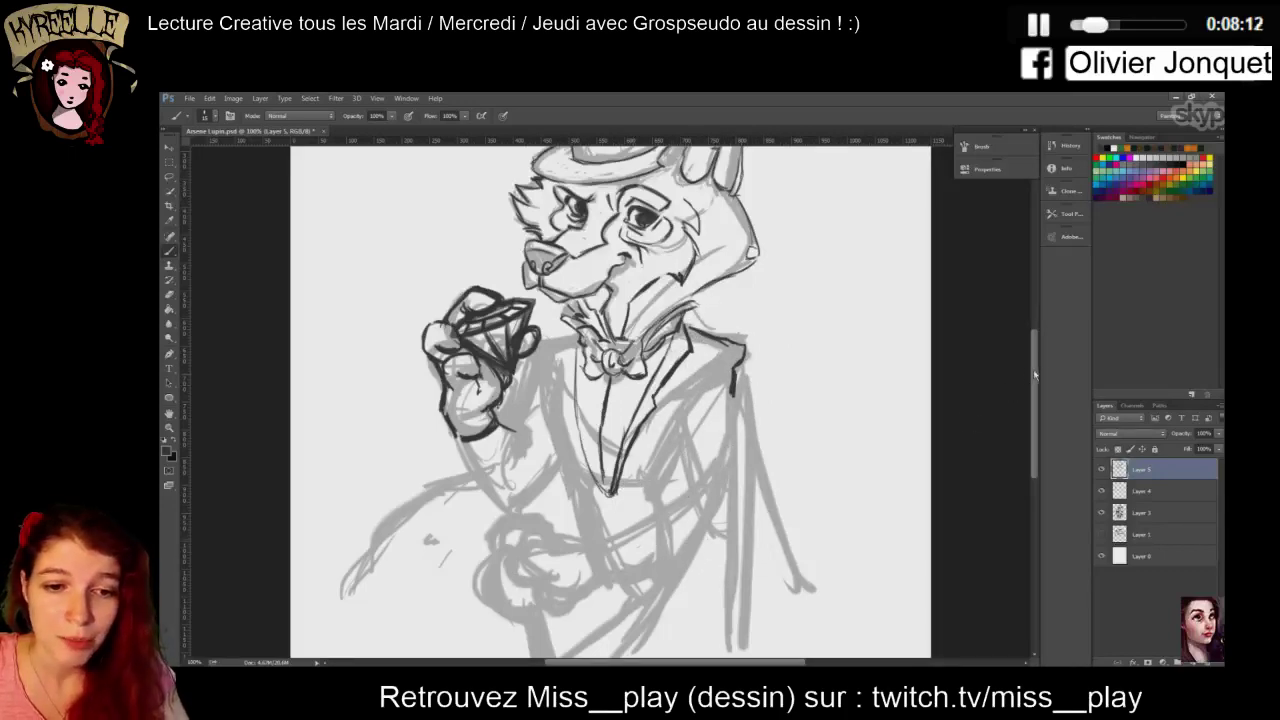
drag(1033, 378, 1033, 402)
mouse_move(545, 458)
mouse_down()
mouse_move(491, 486)
mouse_move(491, 530)
mouse_move(516, 540)
mouse_move(474, 510)
mouse_move(477, 535)
mouse_move(491, 533)
mouse_move(481, 506)
mouse_move(528, 523)
mouse_move(557, 494)
mouse_move(491, 479)
mouse_up()
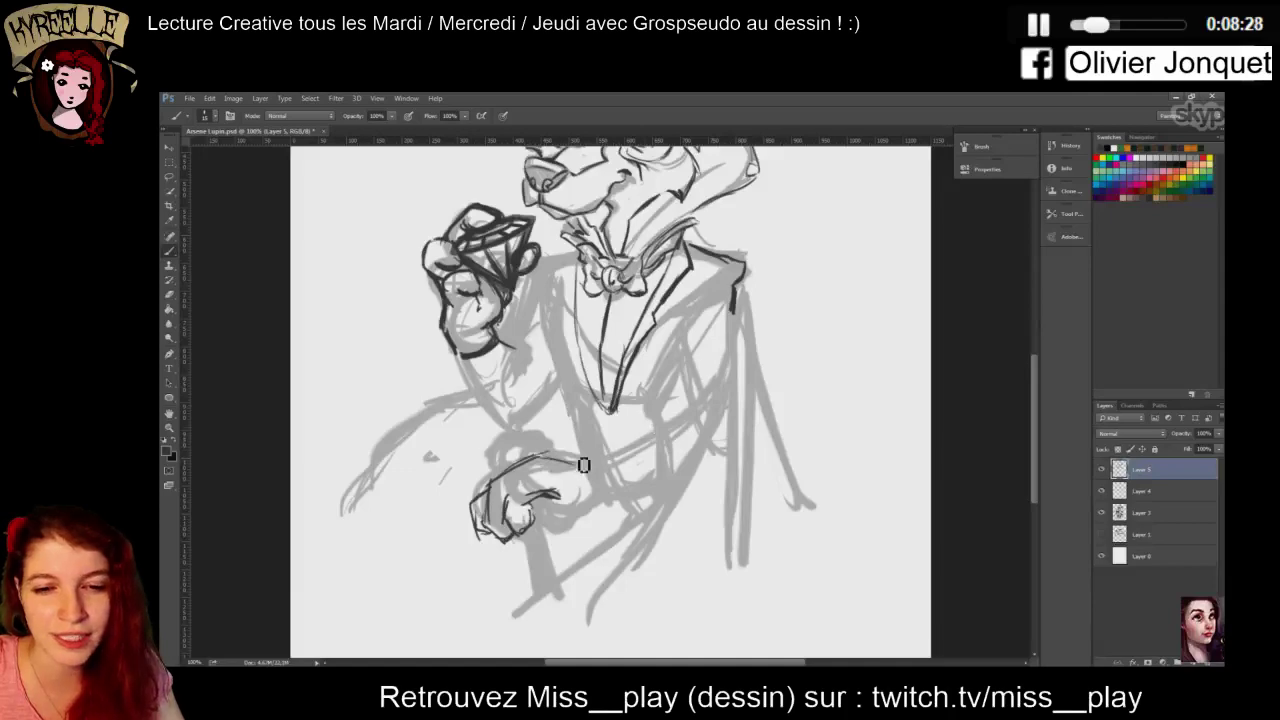
drag(566, 465, 642, 438)
mouse_move(690, 319)
mouse_down()
mouse_move(664, 405)
mouse_move(585, 476)
mouse_move(693, 454)
mouse_up()
drag(731, 362, 679, 471)
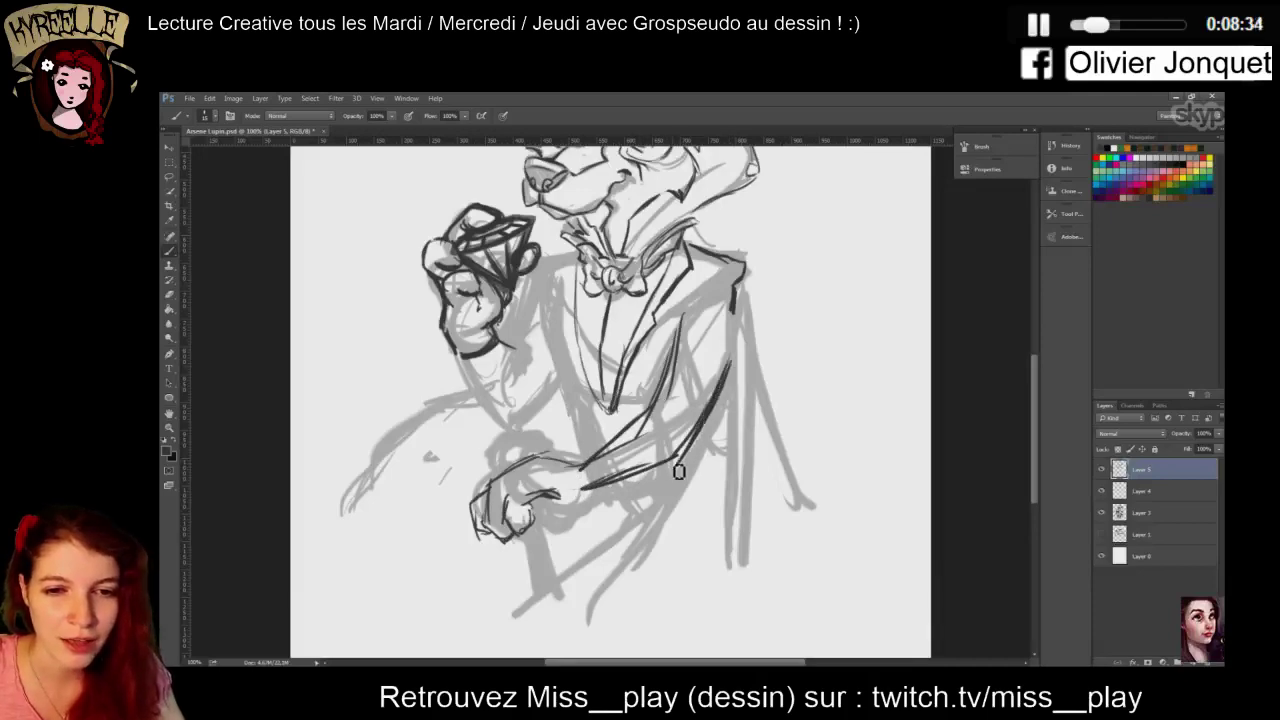
Ink the raised arm's cuff, elbow and inner sleeve, and draw the far shoulder and far lapel edges converging below the shirt front
scroll(1000, 410, up, 3)
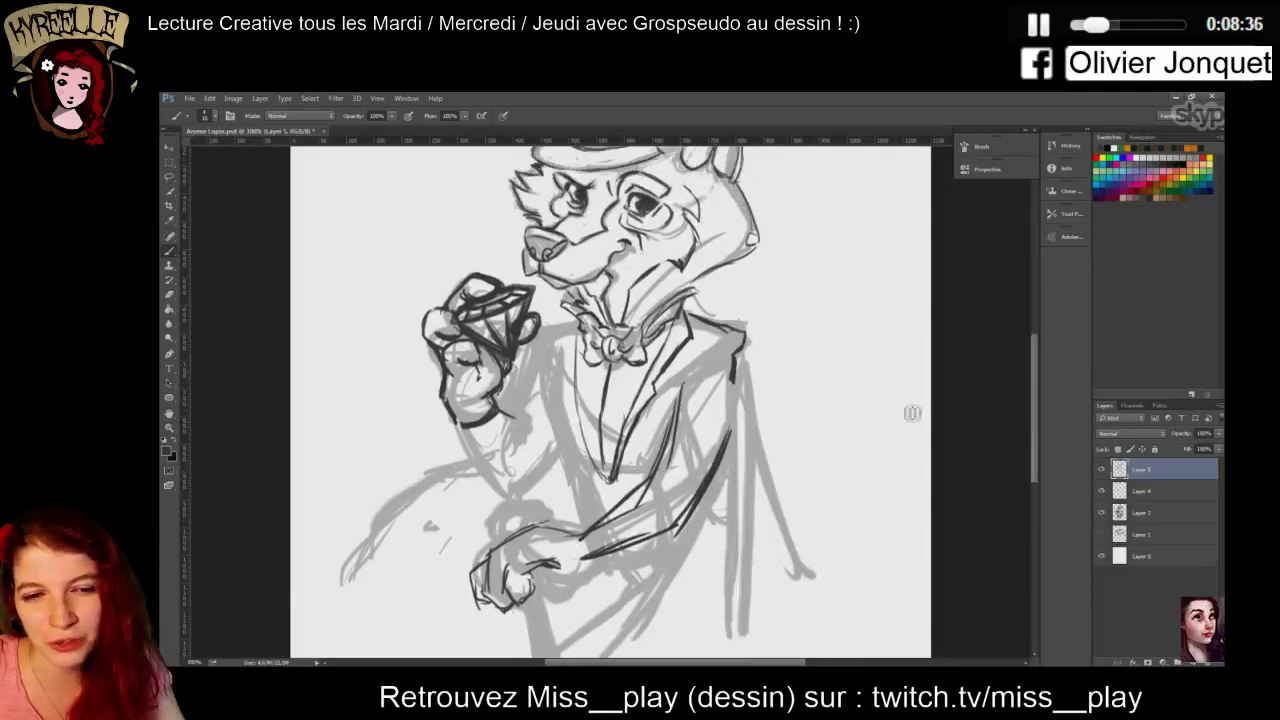
drag(521, 426, 519, 458)
mouse_move(498, 406)
mouse_down()
mouse_move(526, 432)
mouse_move(484, 478)
mouse_move(506, 501)
mouse_move(566, 456)
mouse_up()
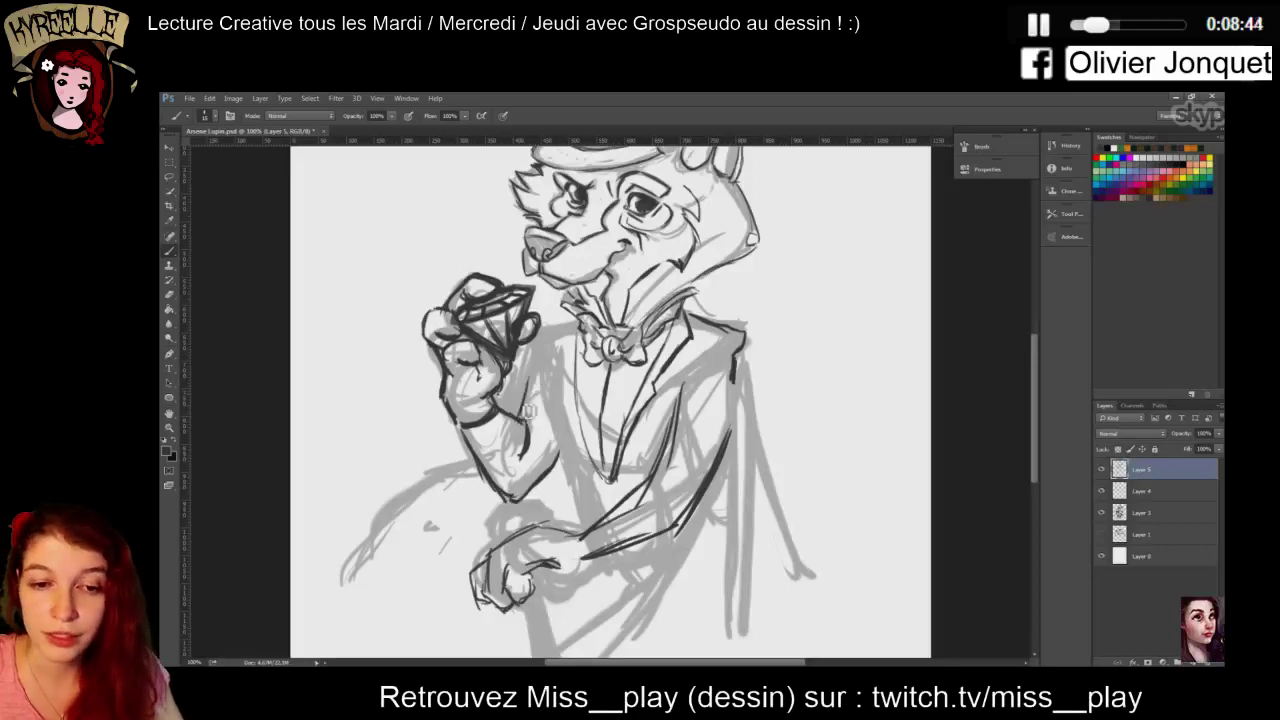
mouse_move(536, 341)
mouse_down()
mouse_move(576, 325)
mouse_move(534, 348)
mouse_move(528, 410)
mouse_up()
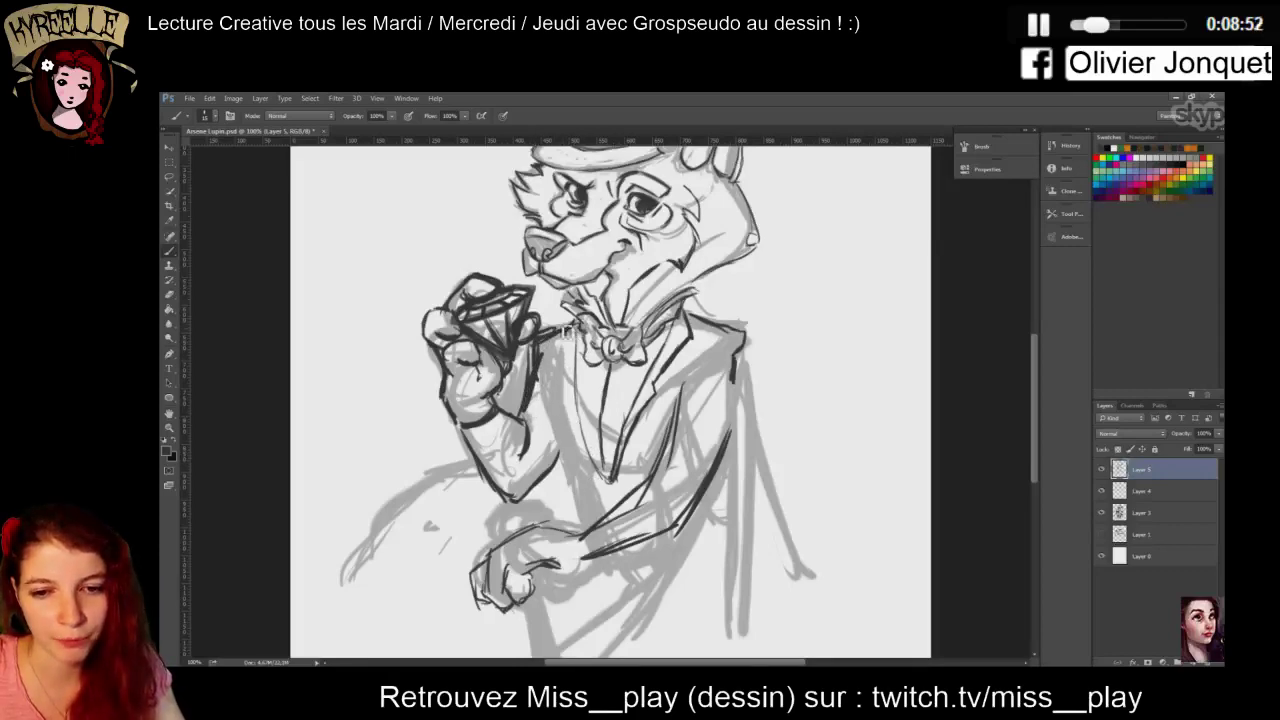
mouse_move(563, 329)
mouse_down()
mouse_move(579, 437)
mouse_move(606, 486)
mouse_up()
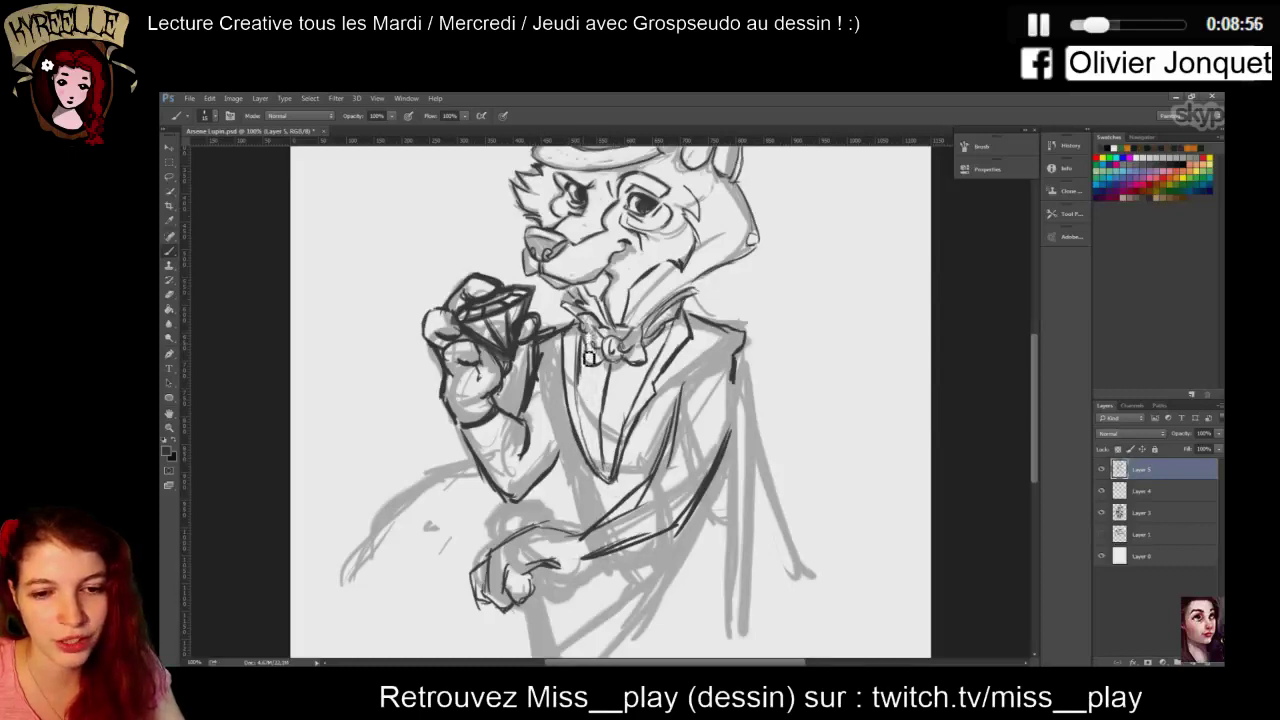
drag(586, 410, 612, 490)
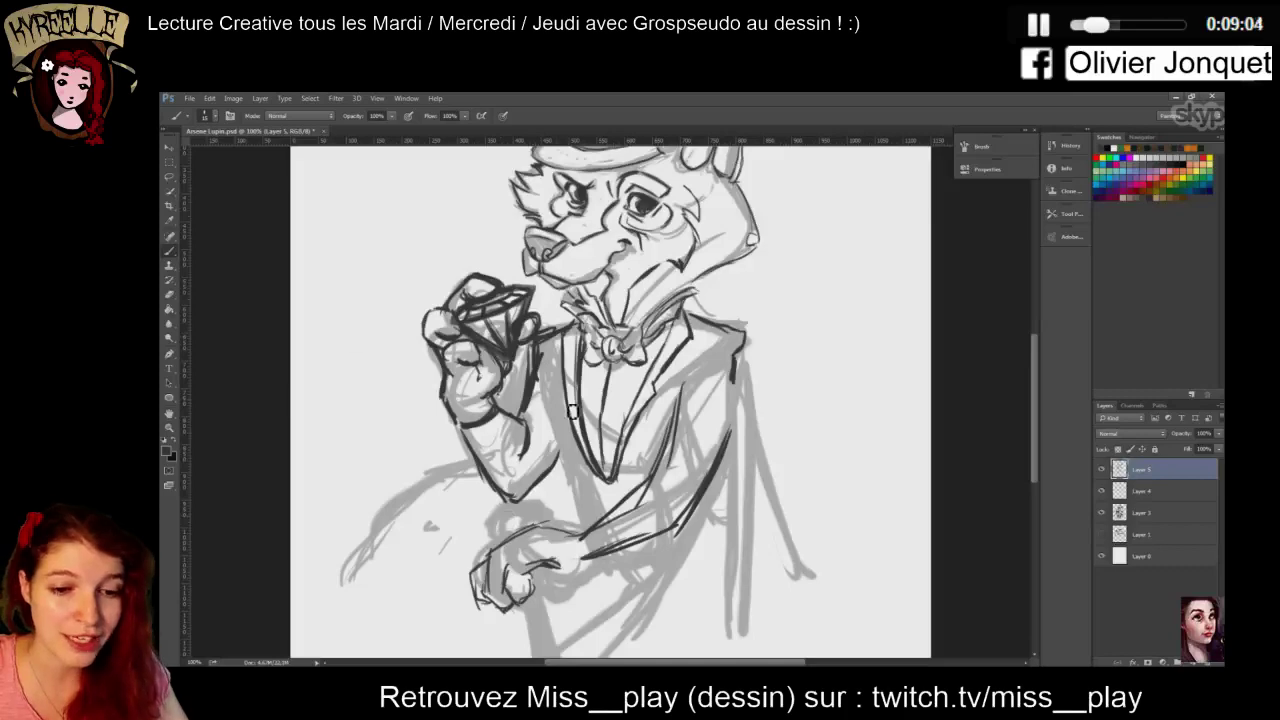
Clean up the near sleeve's inner line with the Eraser, and remove the lower hand's upper contour and wrist line
key(e)
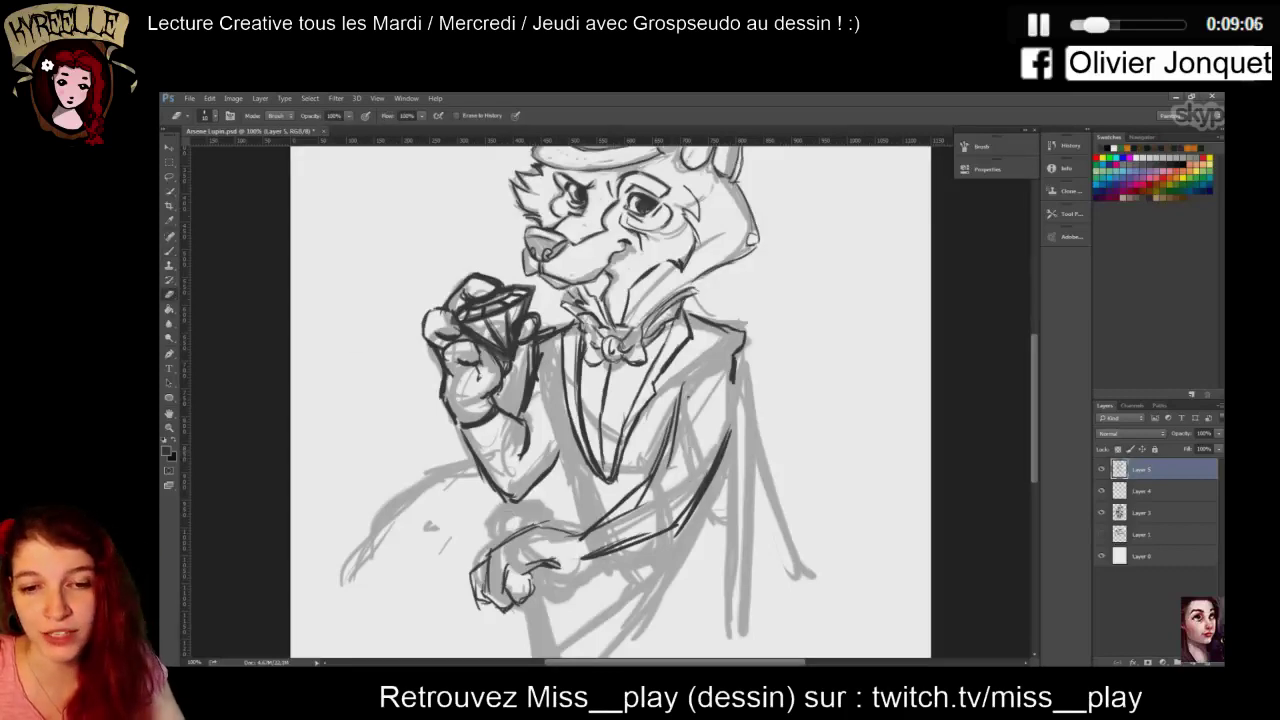
right_click(688, 398)
click(628, 510)
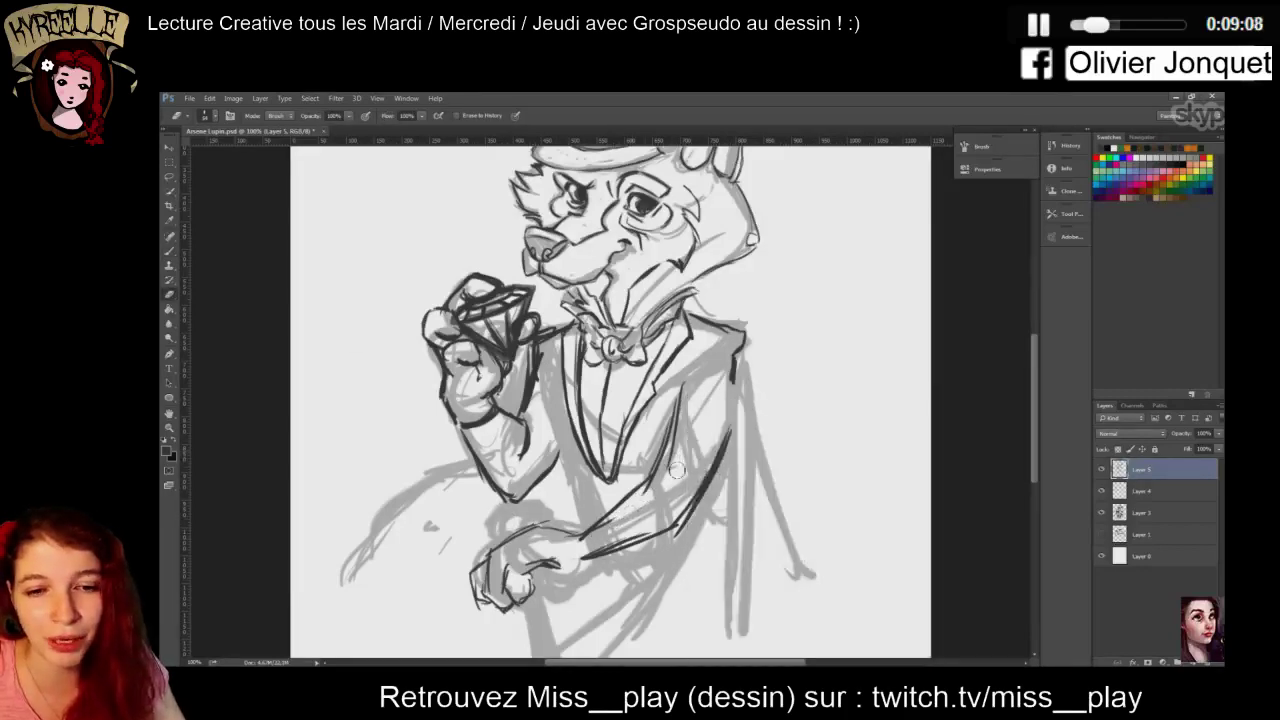
right_click(702, 476)
click(606, 536)
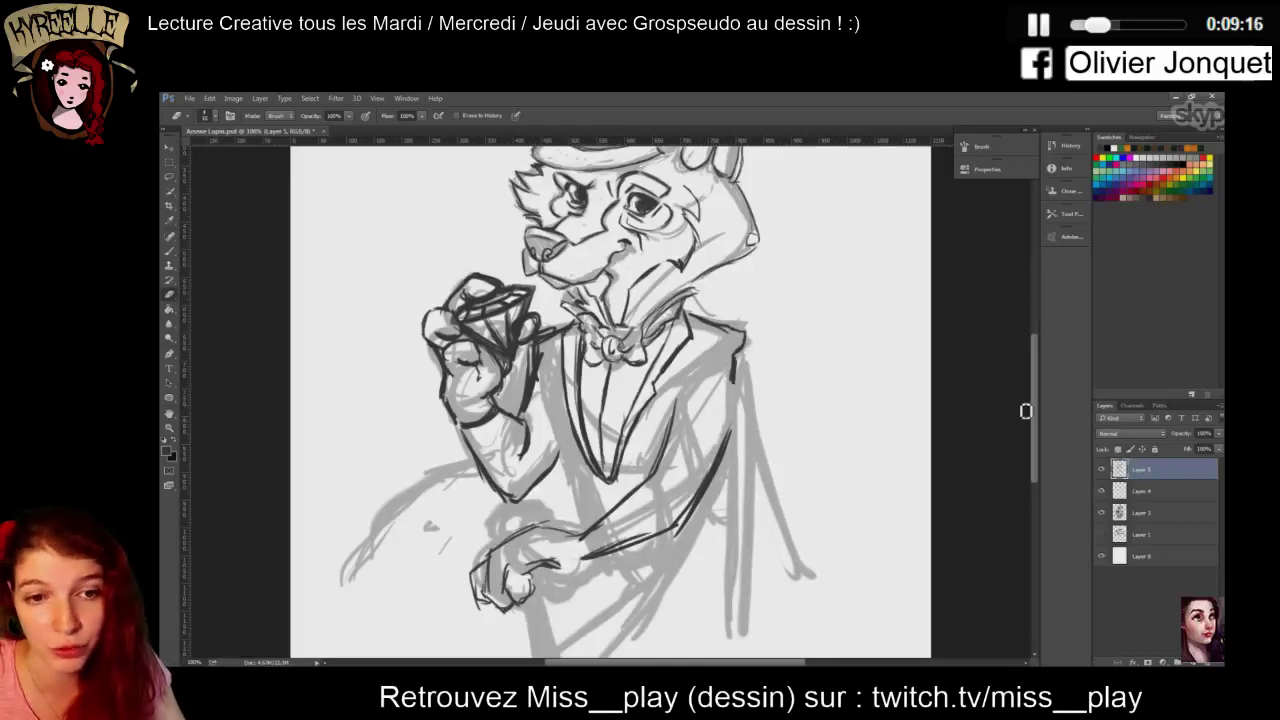
scroll(1036, 404, down, 2)
right_click(555, 467)
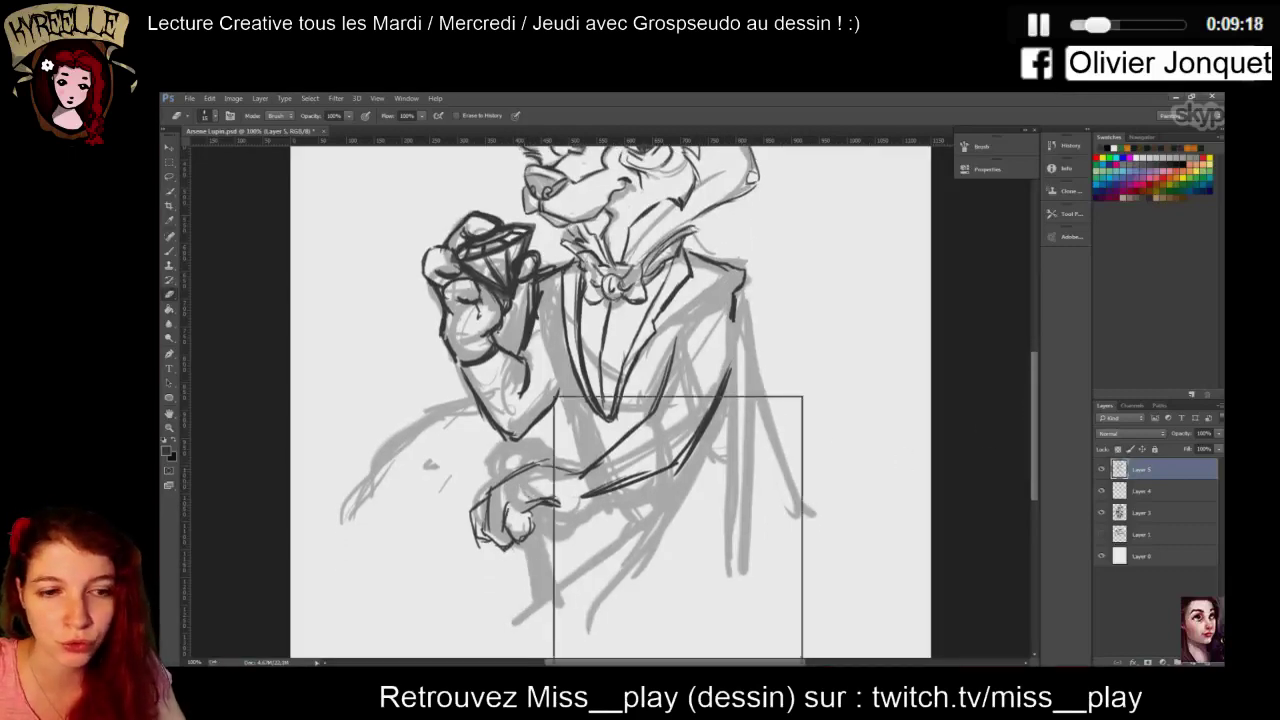
click(484, 513)
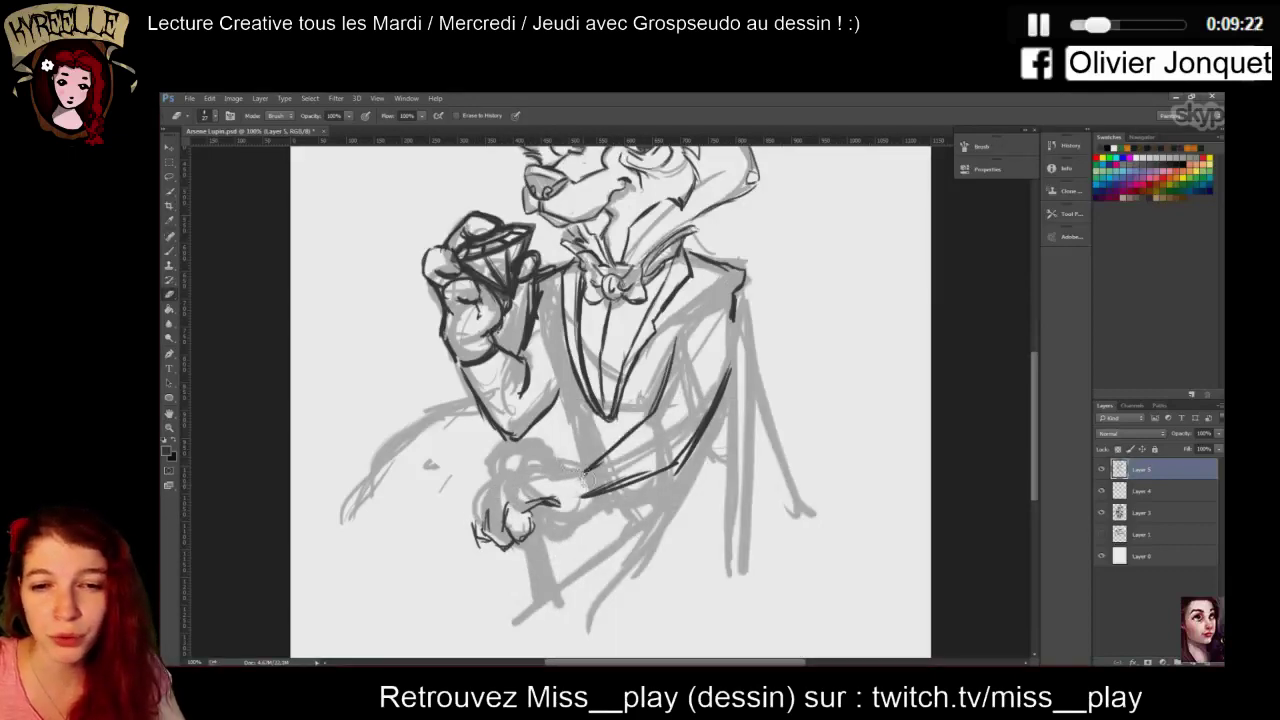
Brush in the near sleeve's outer edge, and try new lines for the lower hand's forearm, knuckles, rounded palm and cuff
click(171, 250)
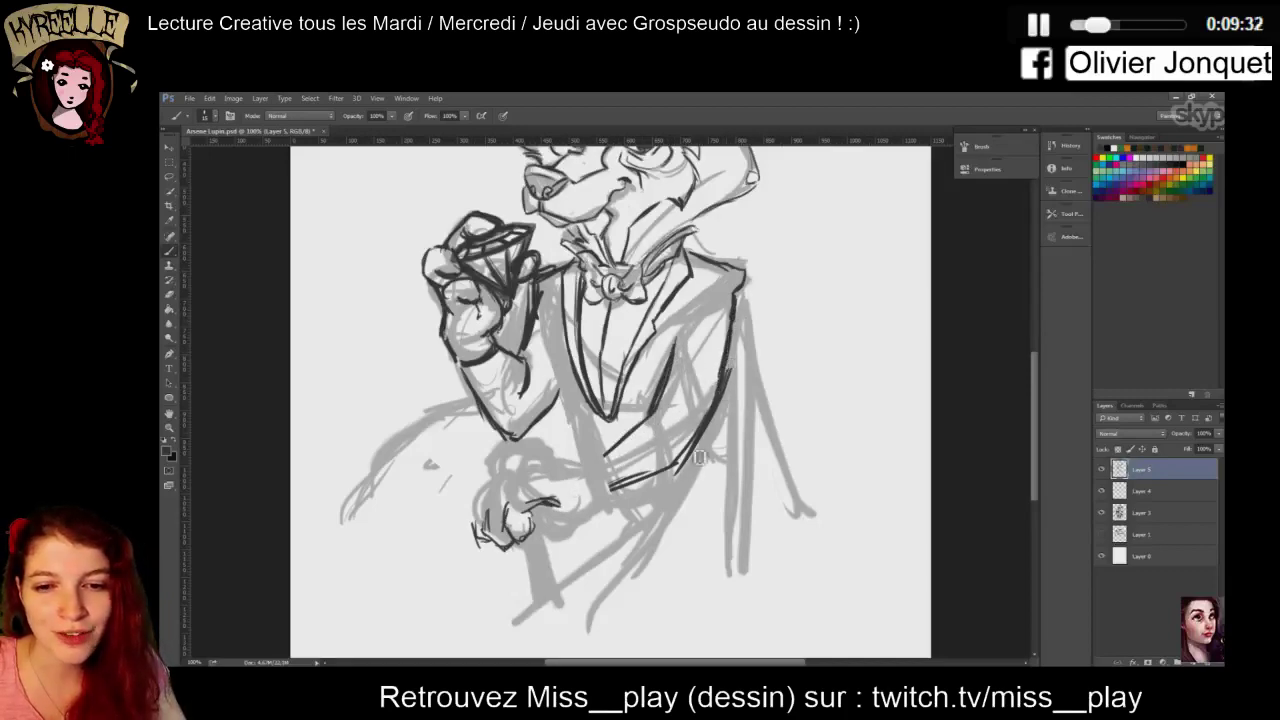
mouse_move(620, 450)
mouse_down()
mouse_move(510, 500)
mouse_move(492, 560)
mouse_move(515, 578)
mouse_up()
mouse_move(505, 505)
mouse_down()
mouse_move(525, 570)
mouse_move(503, 551)
mouse_move(525, 569)
mouse_up()
drag(547, 526, 528, 567)
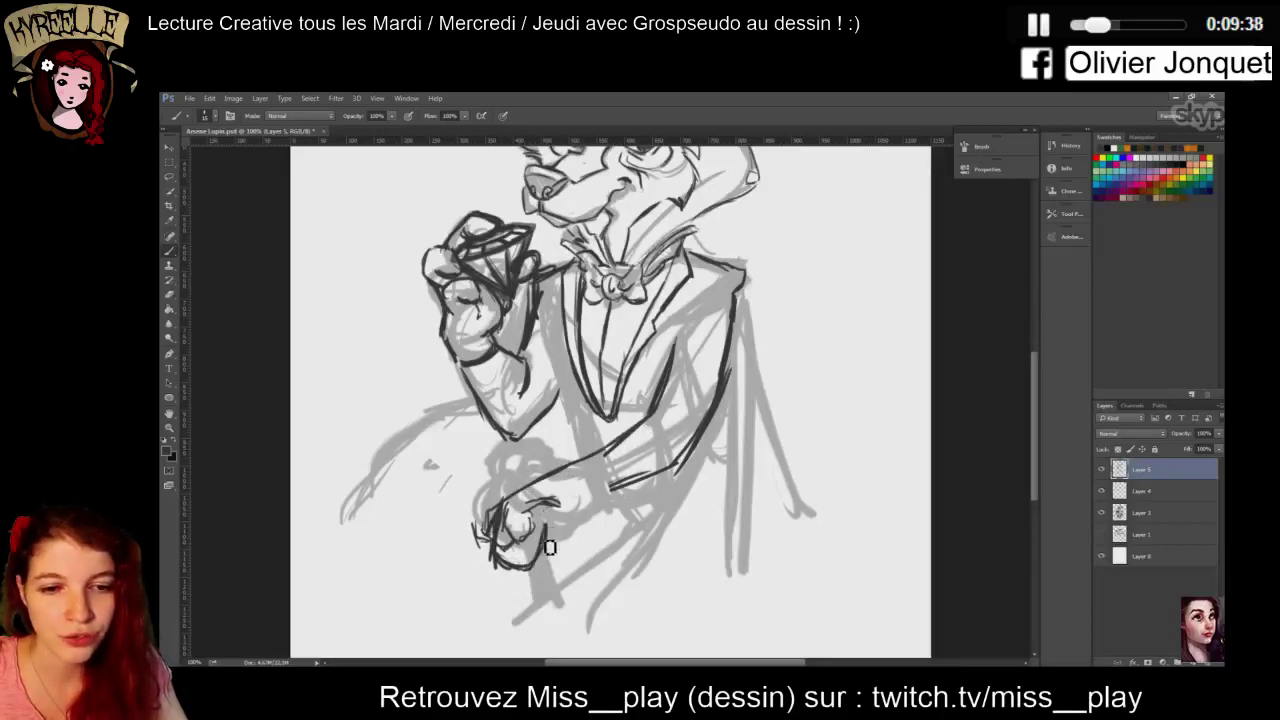
mouse_move(535, 523)
mouse_down()
mouse_move(575, 505)
mouse_move(520, 505)
mouse_move(560, 472)
mouse_move(517, 500)
mouse_up()
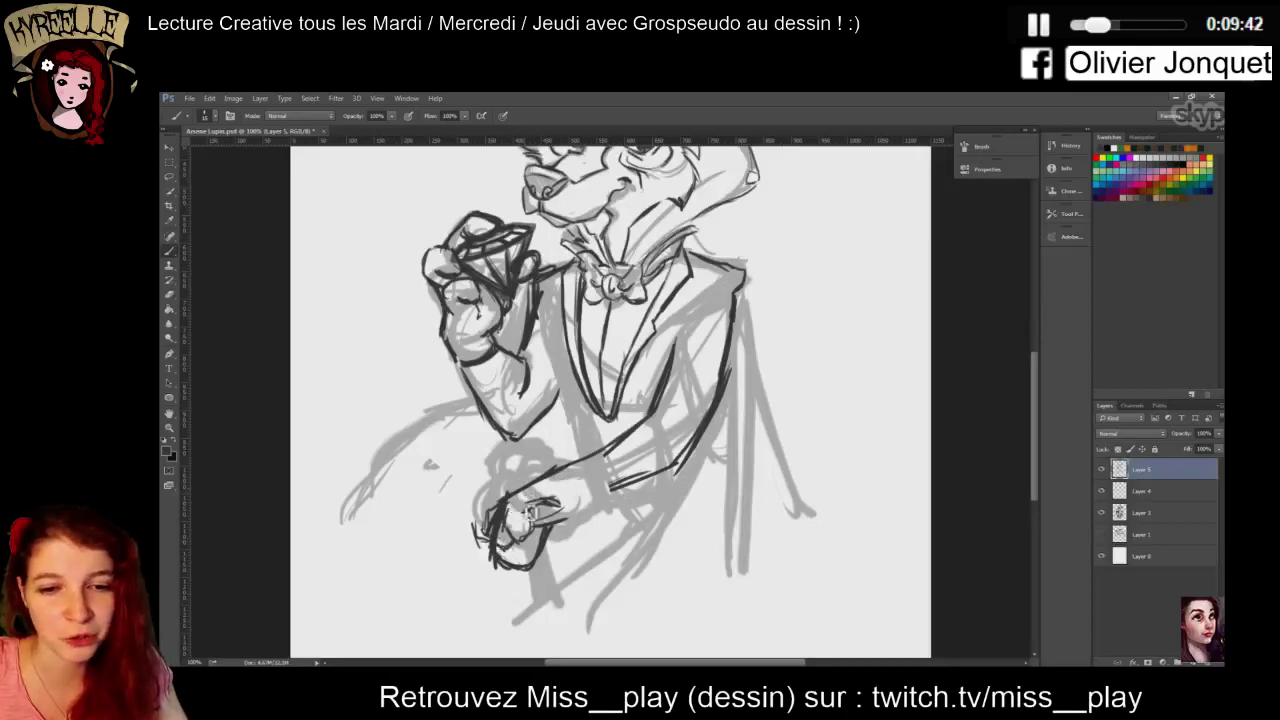
mouse_move(613, 499)
mouse_down()
mouse_move(542, 511)
mouse_move(655, 470)
mouse_up()
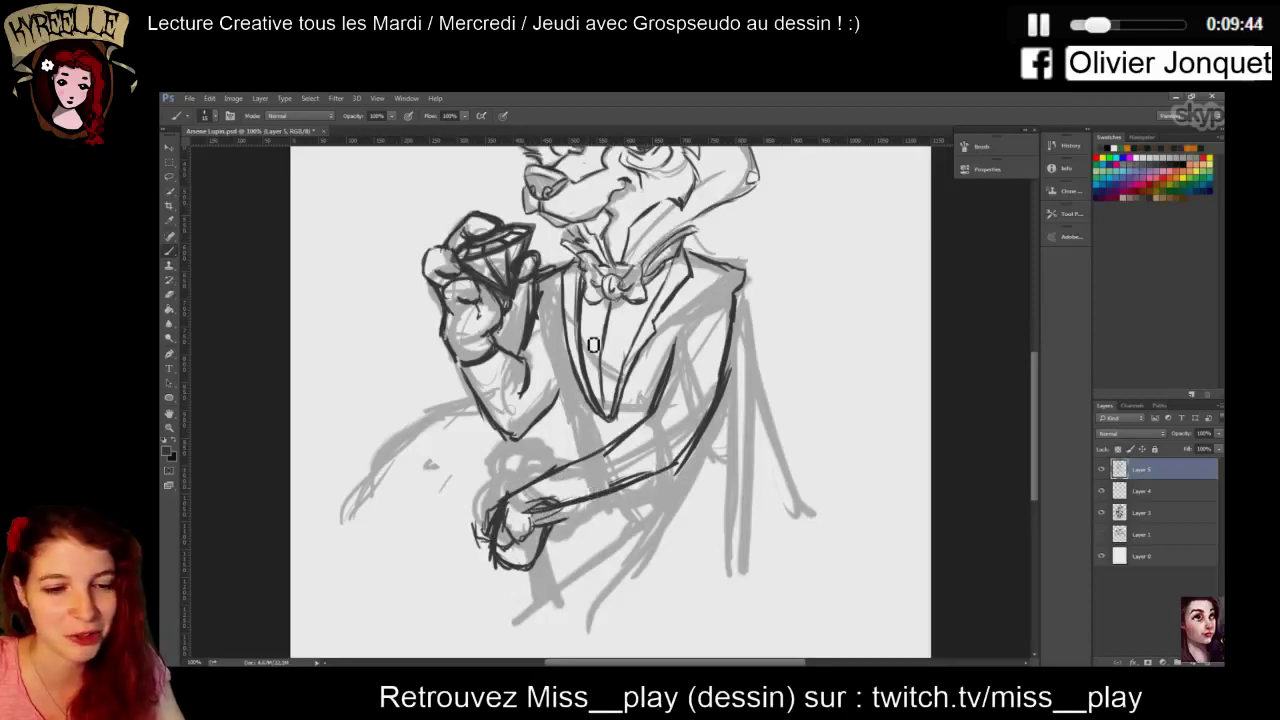
Undo the last thumb and cuff strokes, and erase the lower hand's rounded palm curve and forearm line
key(ctrl+z)
key(ctrl+z)
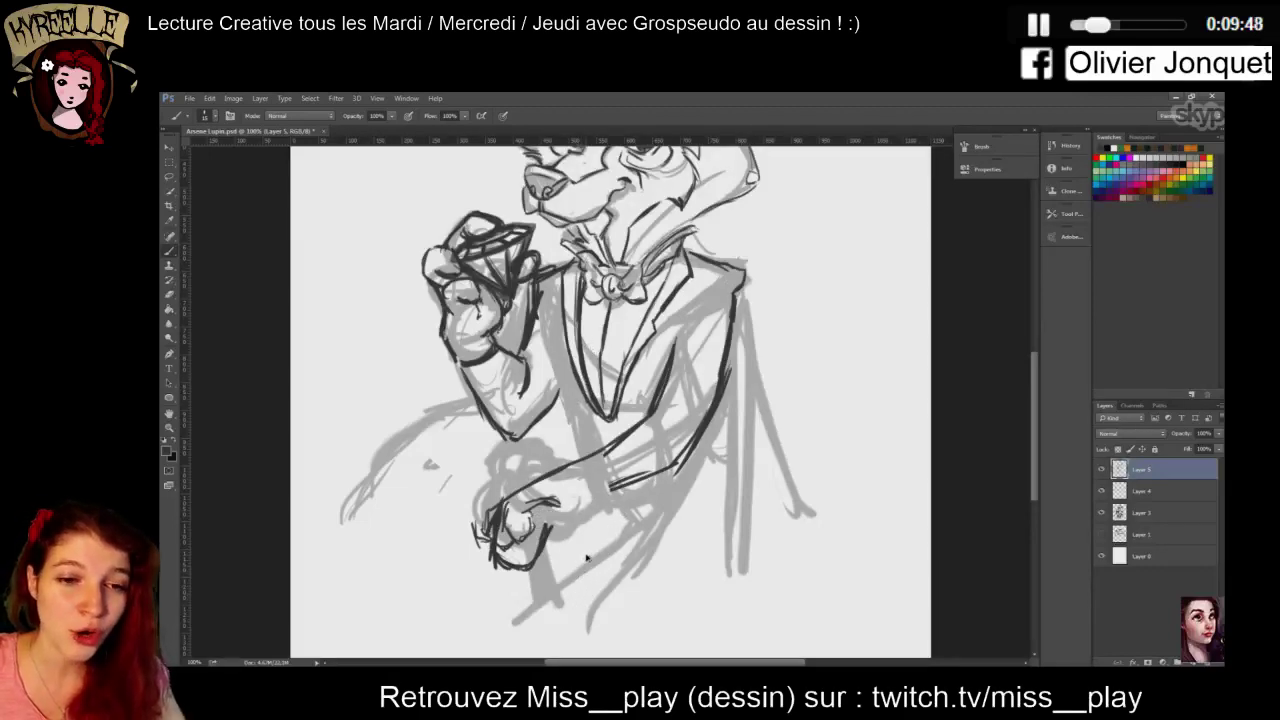
key(e)
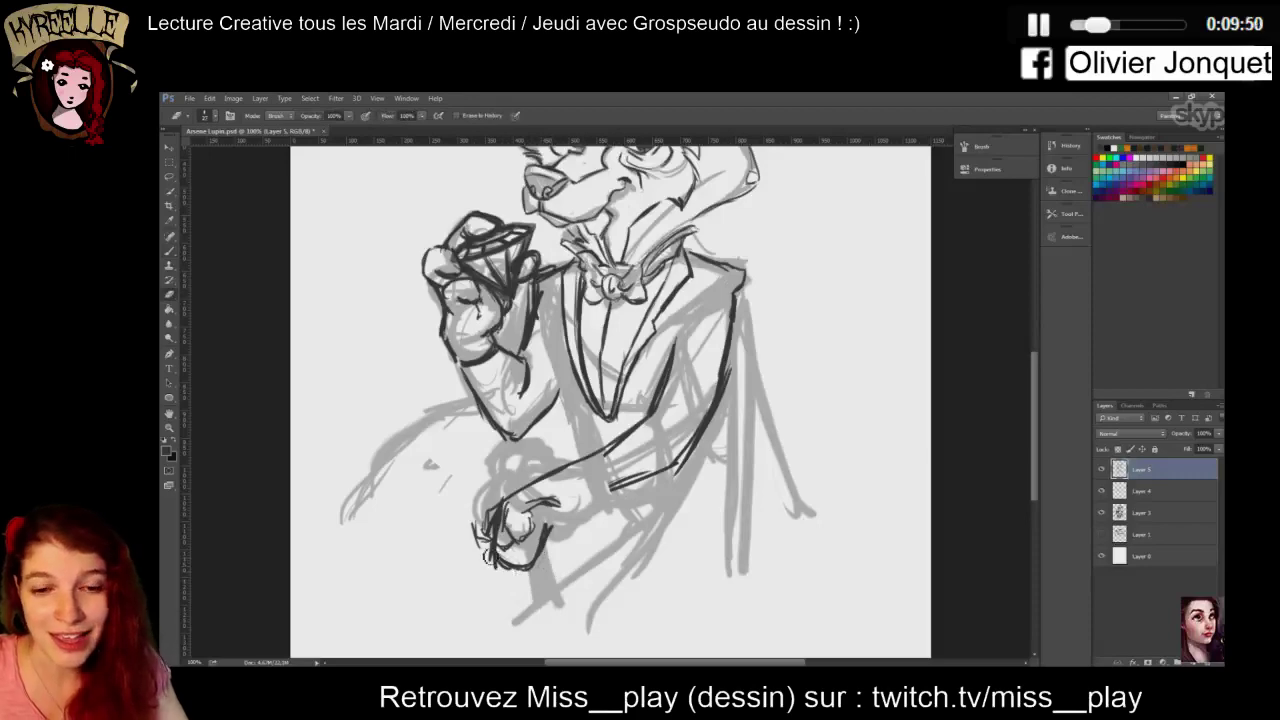
mouse_move(488, 556)
mouse_down()
mouse_move(502, 562)
mouse_move(550, 518)
mouse_move(560, 543)
mouse_up()
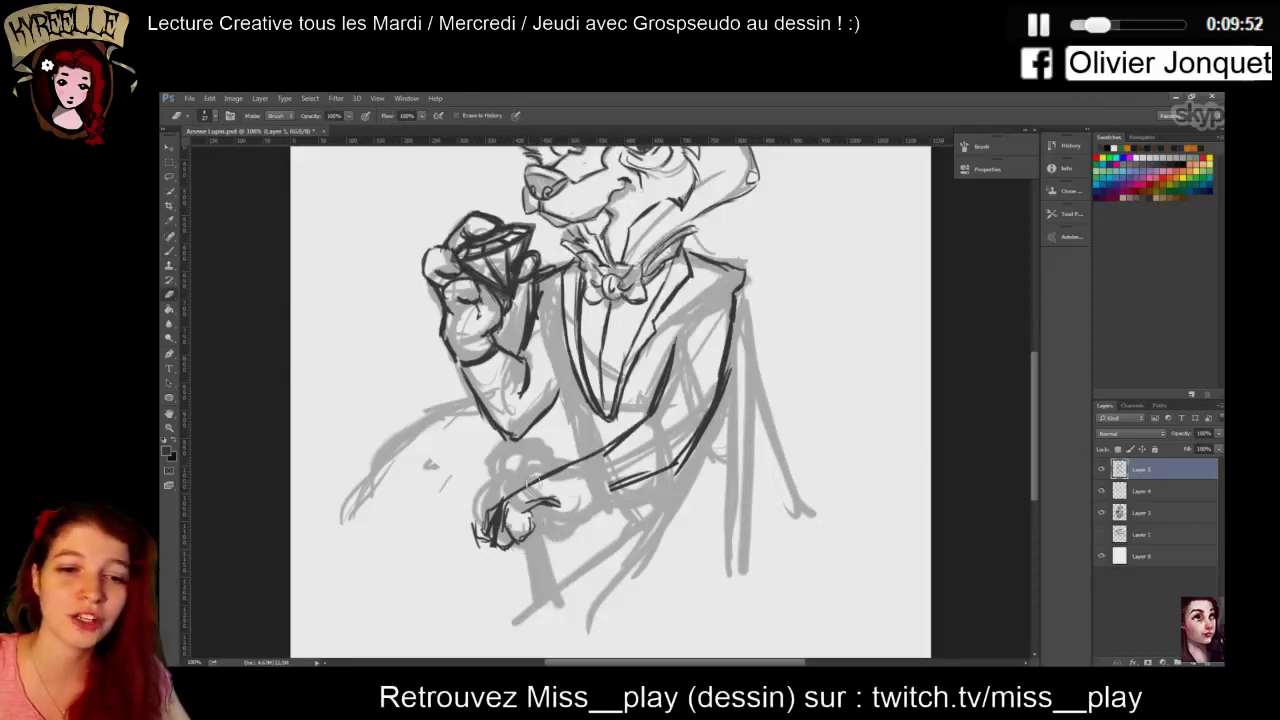
drag(534, 483, 580, 484)
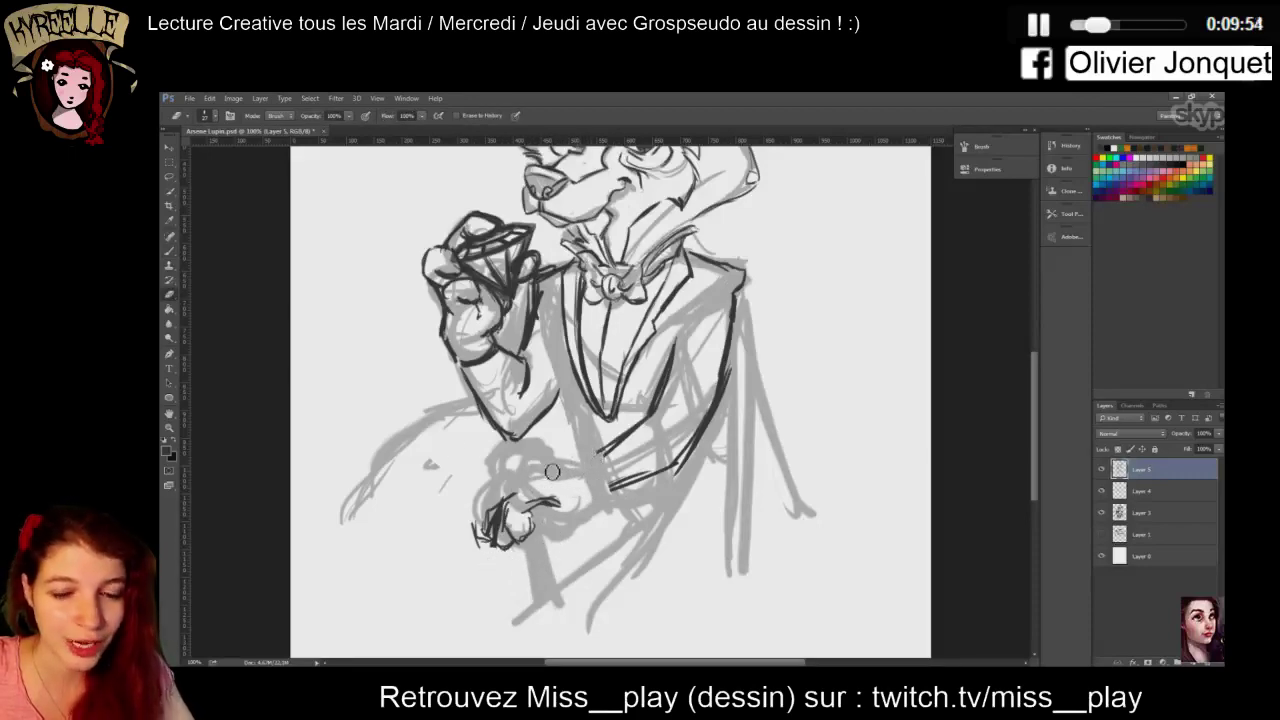
Lasso the lower hand's remaining lines and use Free Transform to rotate them clockwise and move them up onto the grey sketch
click(170, 177)
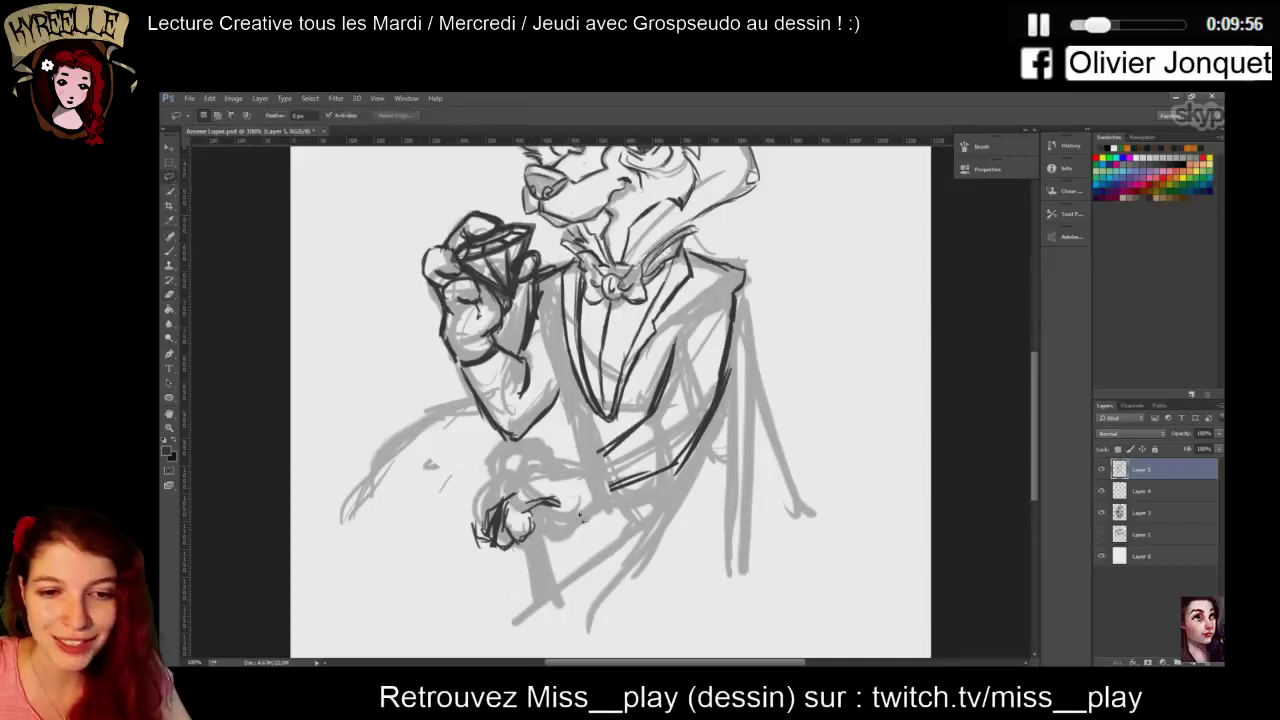
mouse_move(572, 488)
mouse_down()
mouse_move(452, 529)
mouse_move(557, 544)
mouse_move(571, 516)
mouse_move(614, 493)
mouse_move(603, 538)
mouse_up()
key(ctrl+t)
drag(511, 511, 519, 476)
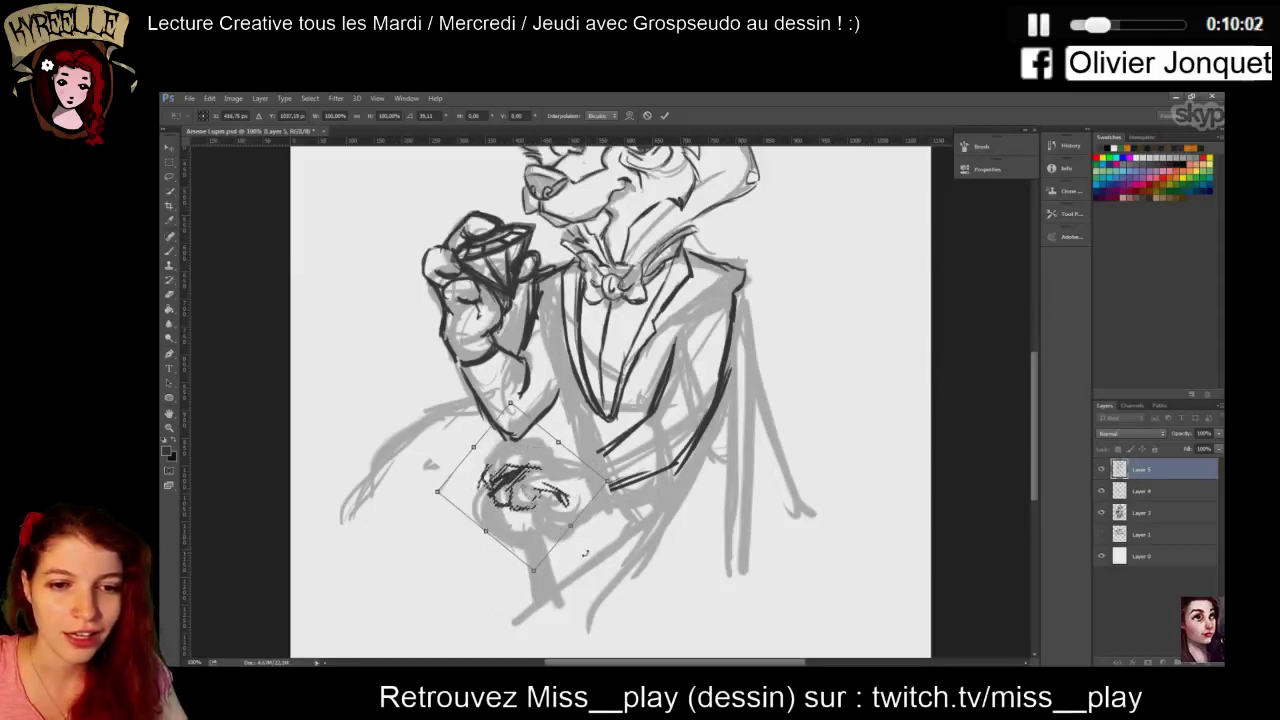
key(Return)
Brush the wrist and cuff lines joining the lower hand to the sleeve, and ink the cane's round knob and shaft beneath it
click(171, 252)
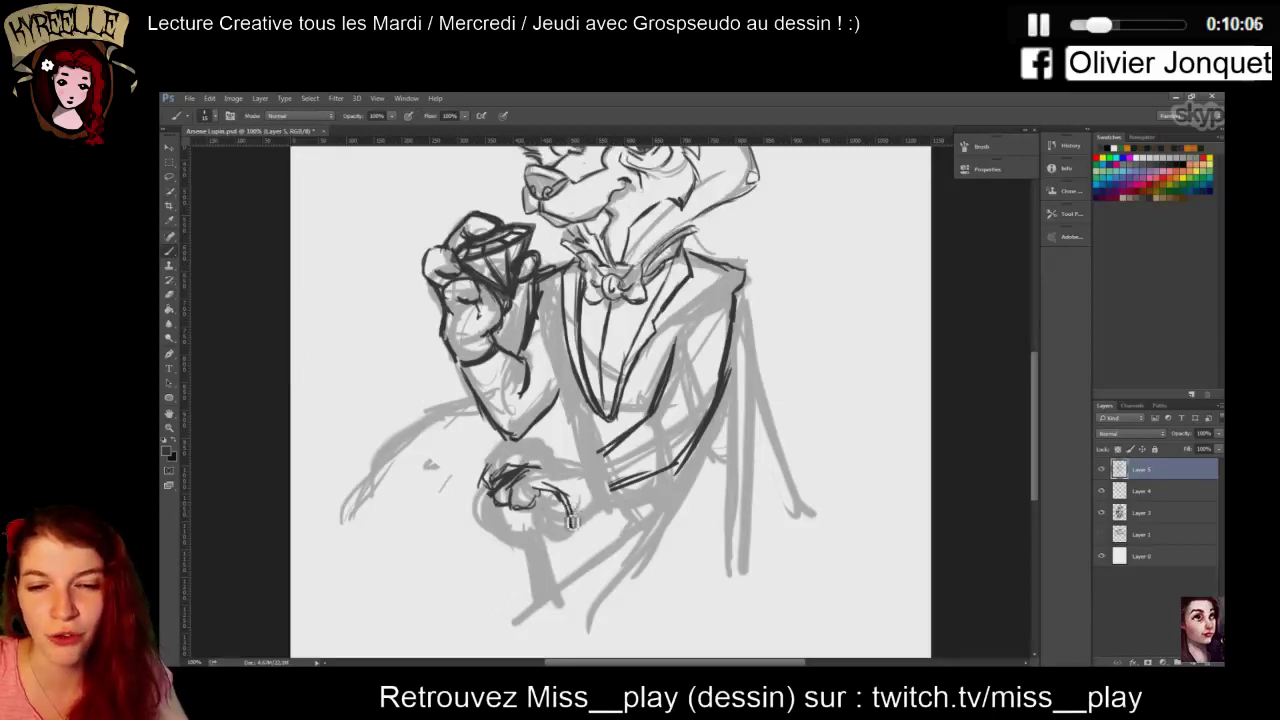
drag(580, 521, 616, 490)
mouse_move(526, 469)
mouse_down()
mouse_move(552, 463)
mouse_move(577, 479)
mouse_up()
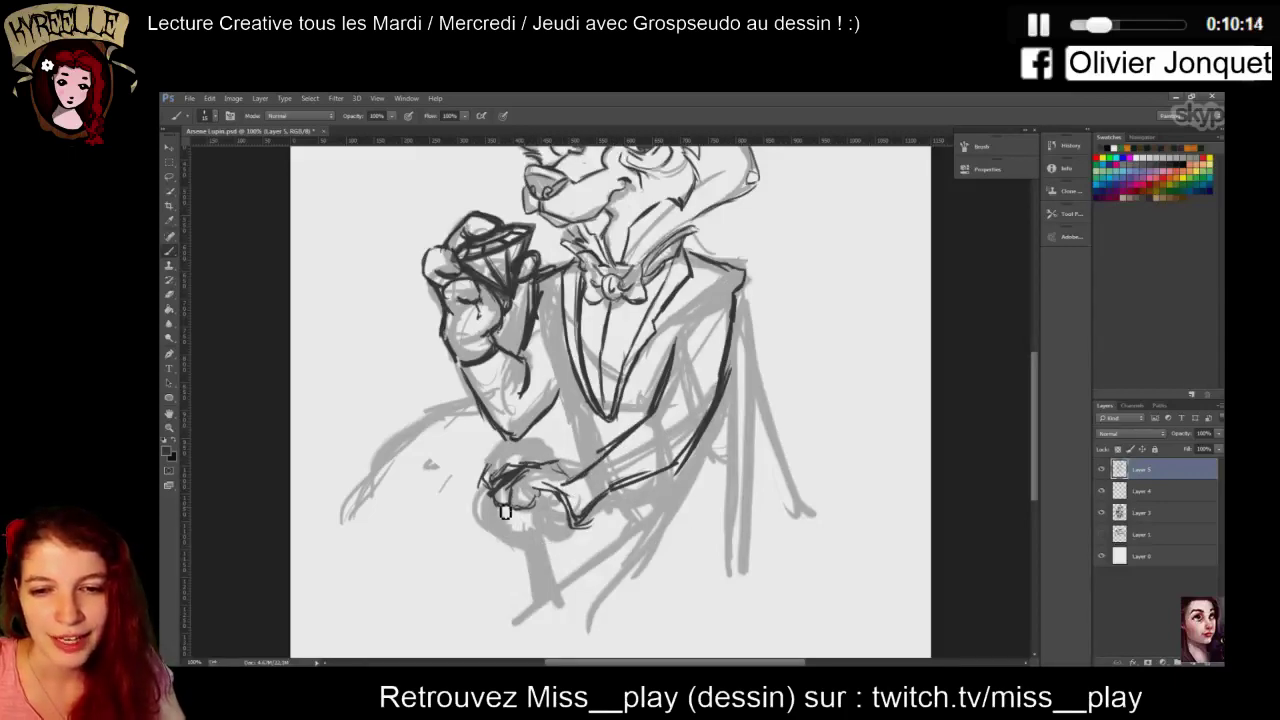
mouse_move(500, 506)
mouse_down()
mouse_move(512, 552)
mouse_move(504, 510)
mouse_move(570, 522)
mouse_move(515, 541)
mouse_move(569, 521)
mouse_move(502, 510)
mouse_move(534, 553)
mouse_move(542, 612)
mouse_up()
mouse_move(530, 556)
mouse_down()
mouse_move(540, 606)
mouse_move(562, 606)
mouse_up()
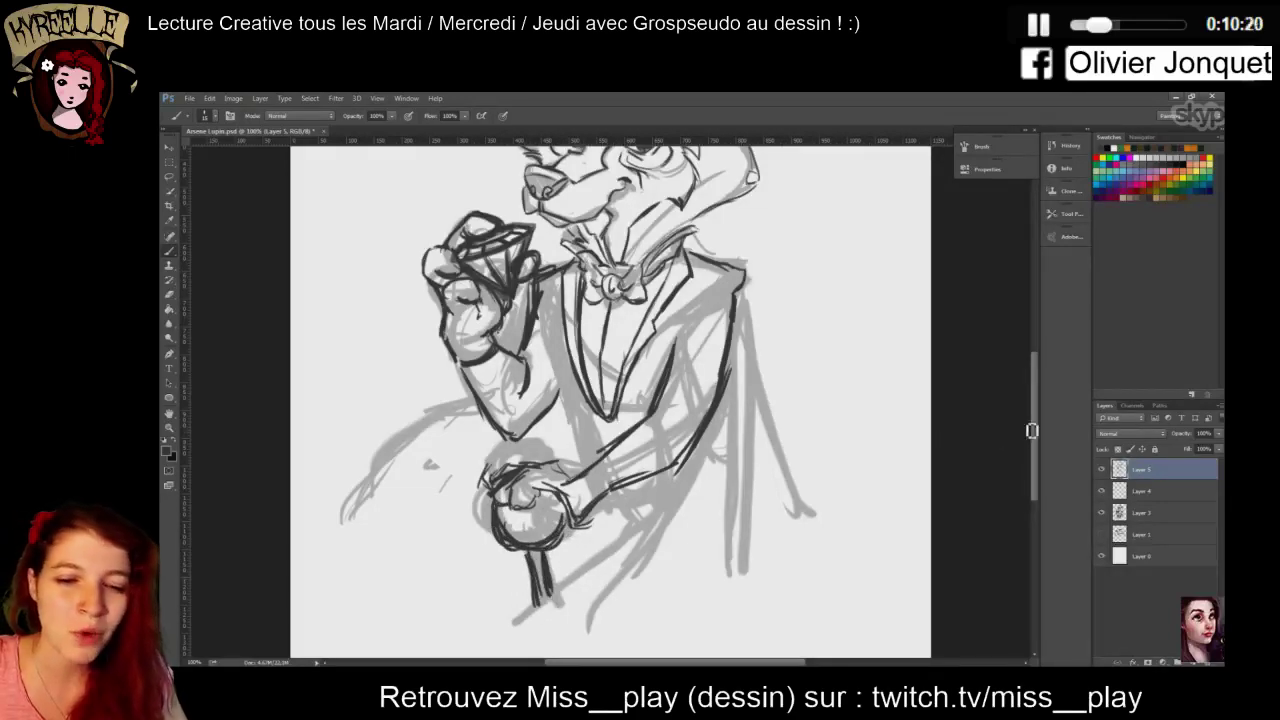
Create a new layer above the line art for detail on the face, and slightly increase the brush size
drag(1033, 430, 1034, 355)
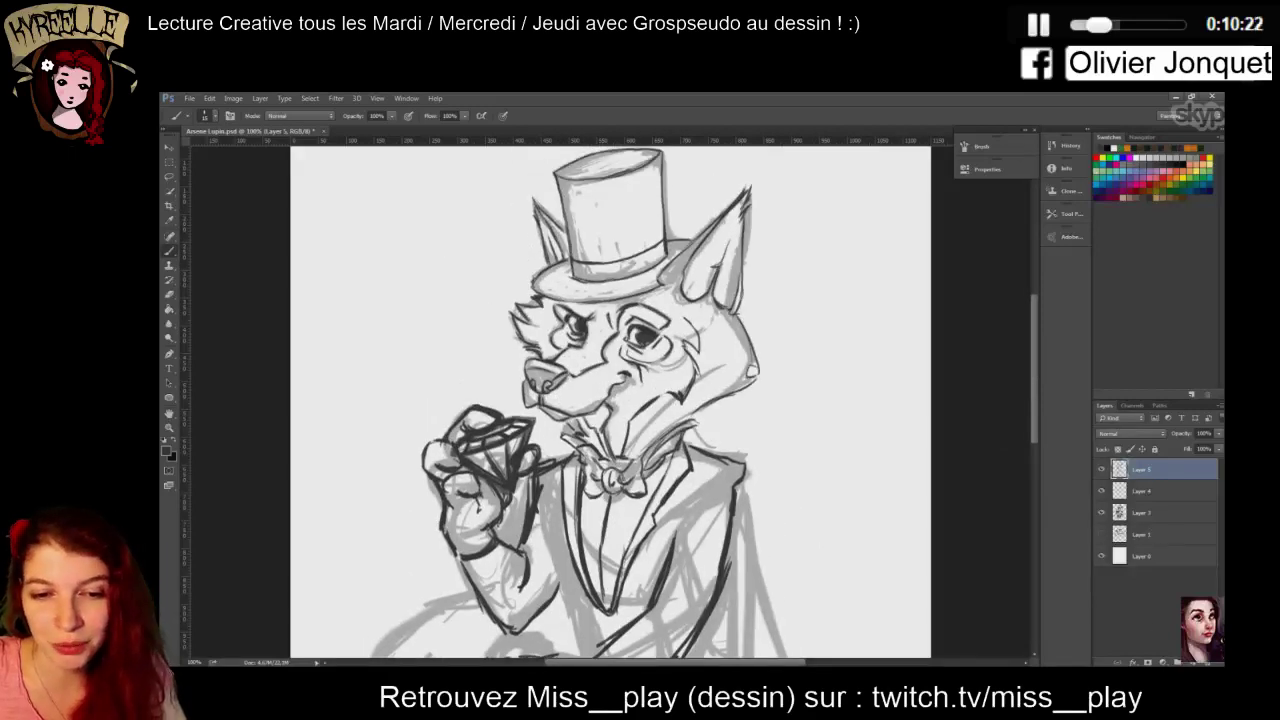
click(1193, 662)
key(ctrl+plus)
key(ctrl+plus)
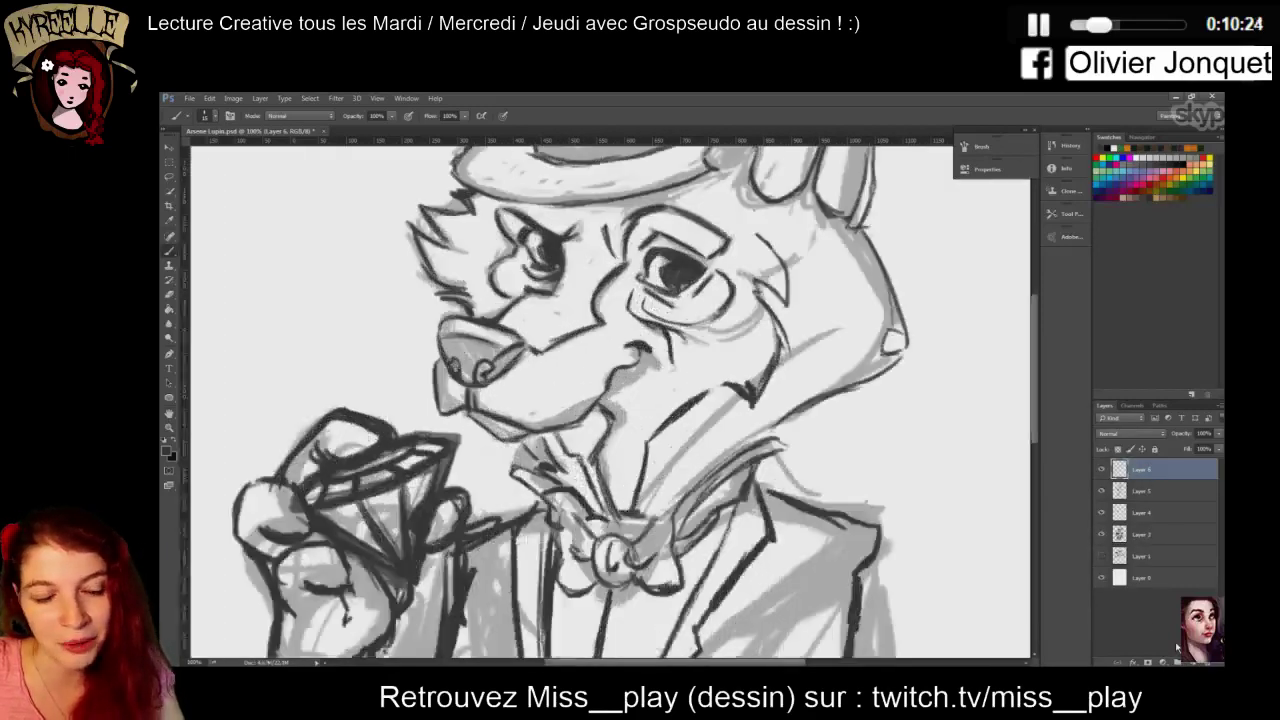
right_click(655, 225)
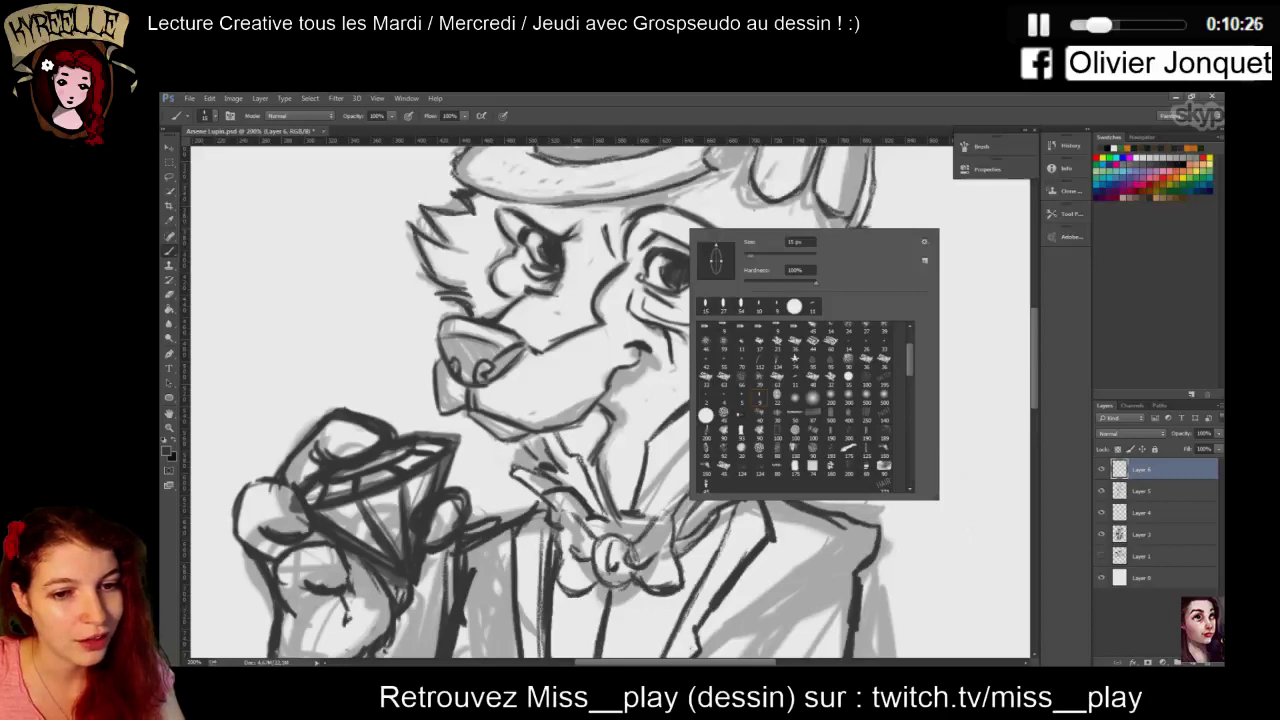
drag(749, 255, 751, 255)
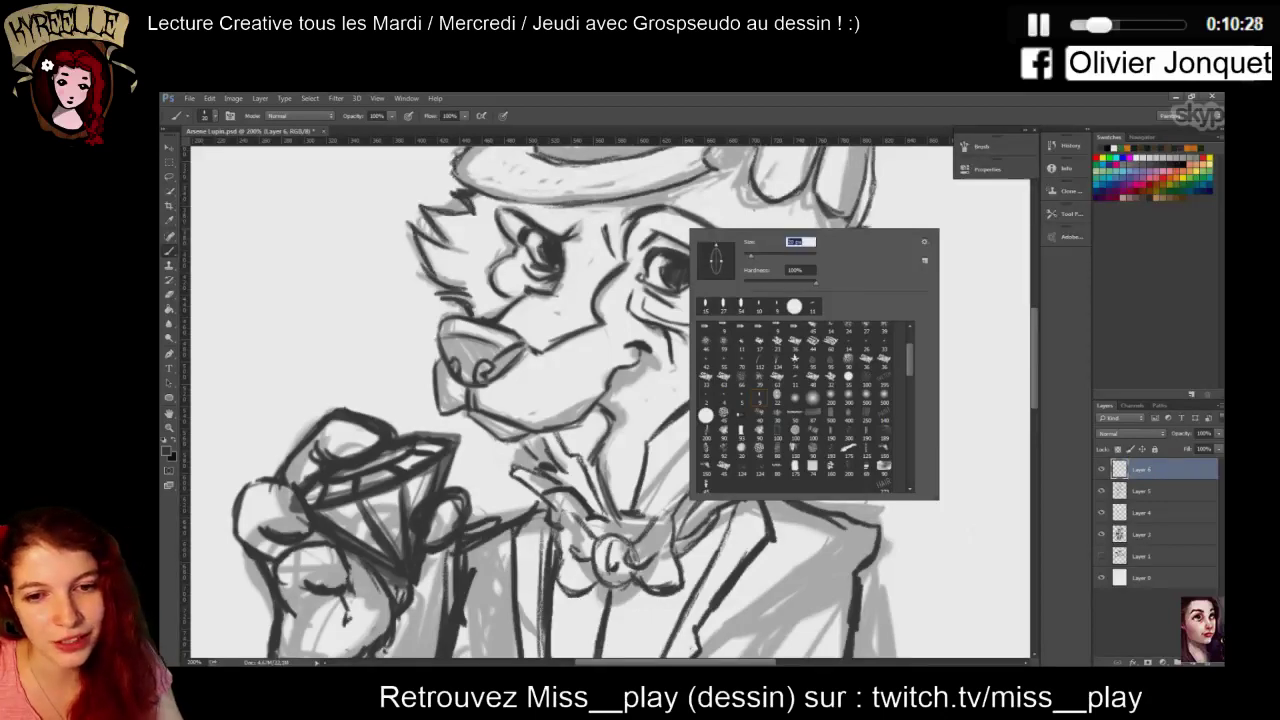
Make a circular selection around the near eye with the Elliptical Marquee, and brush a dark monocle rim along its edge
click(169, 162)
right_click(169, 162)
click(220, 164)
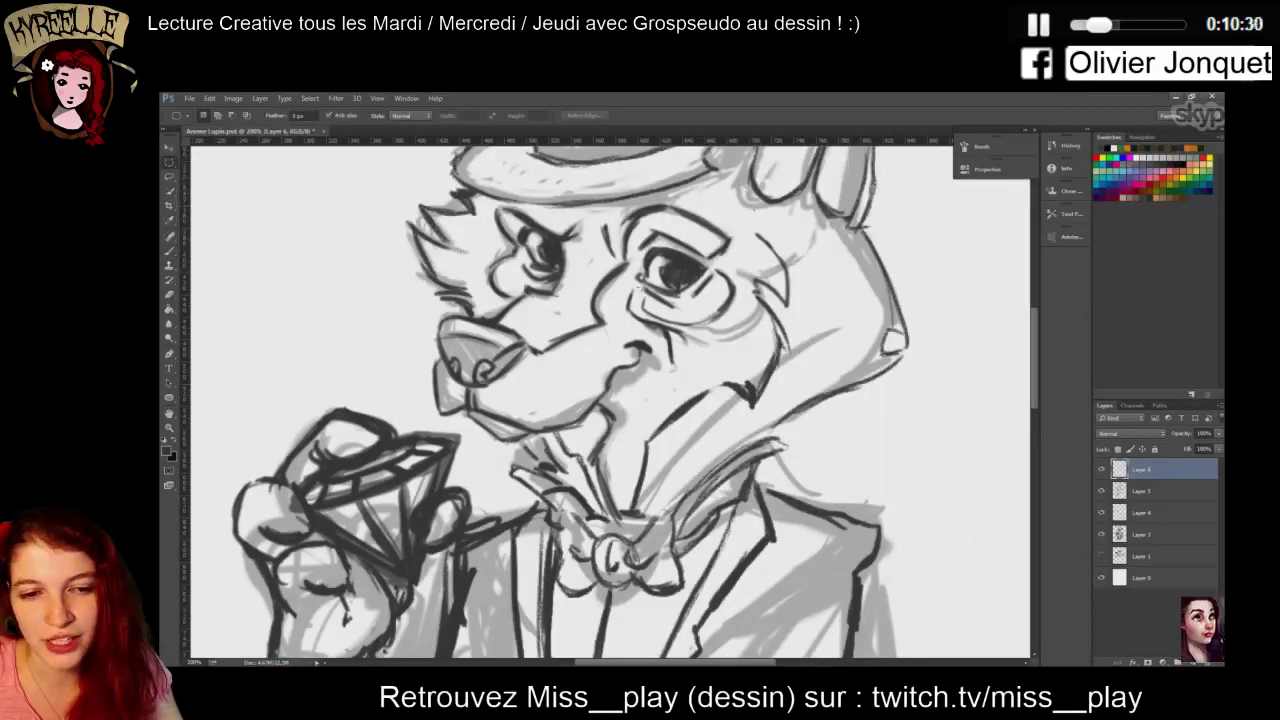
drag(612, 228, 741, 337)
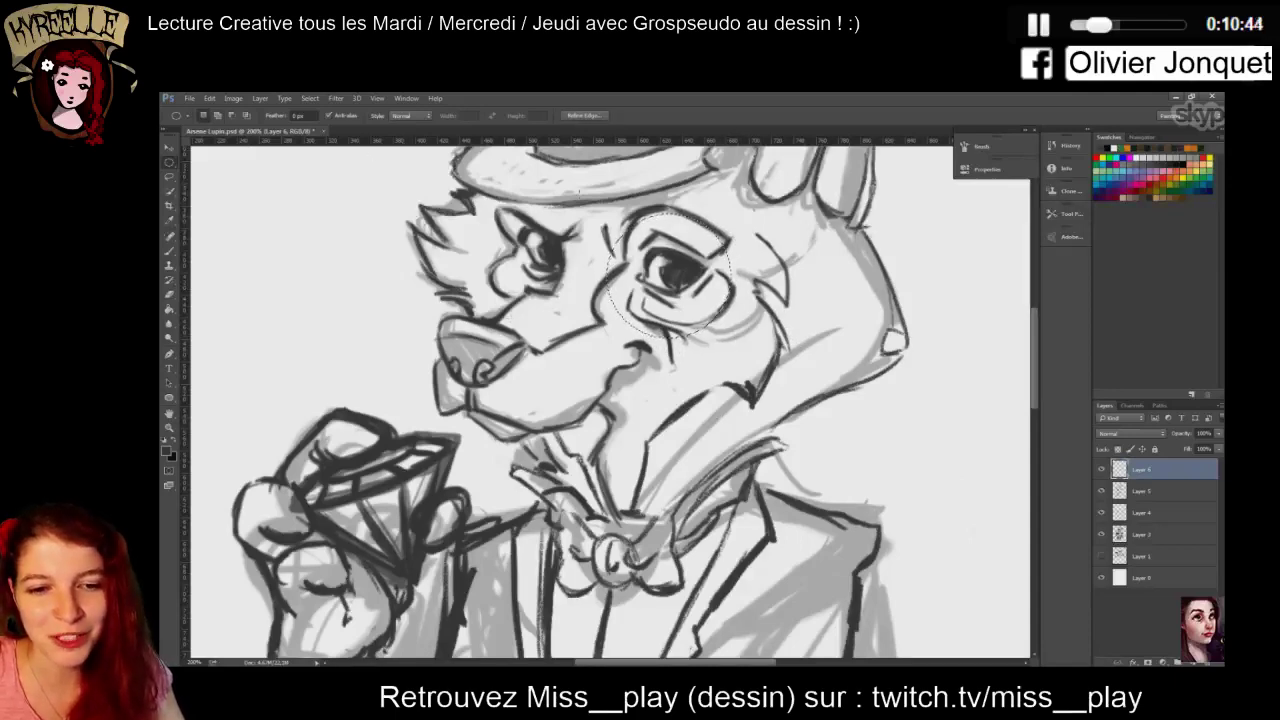
click(169, 250)
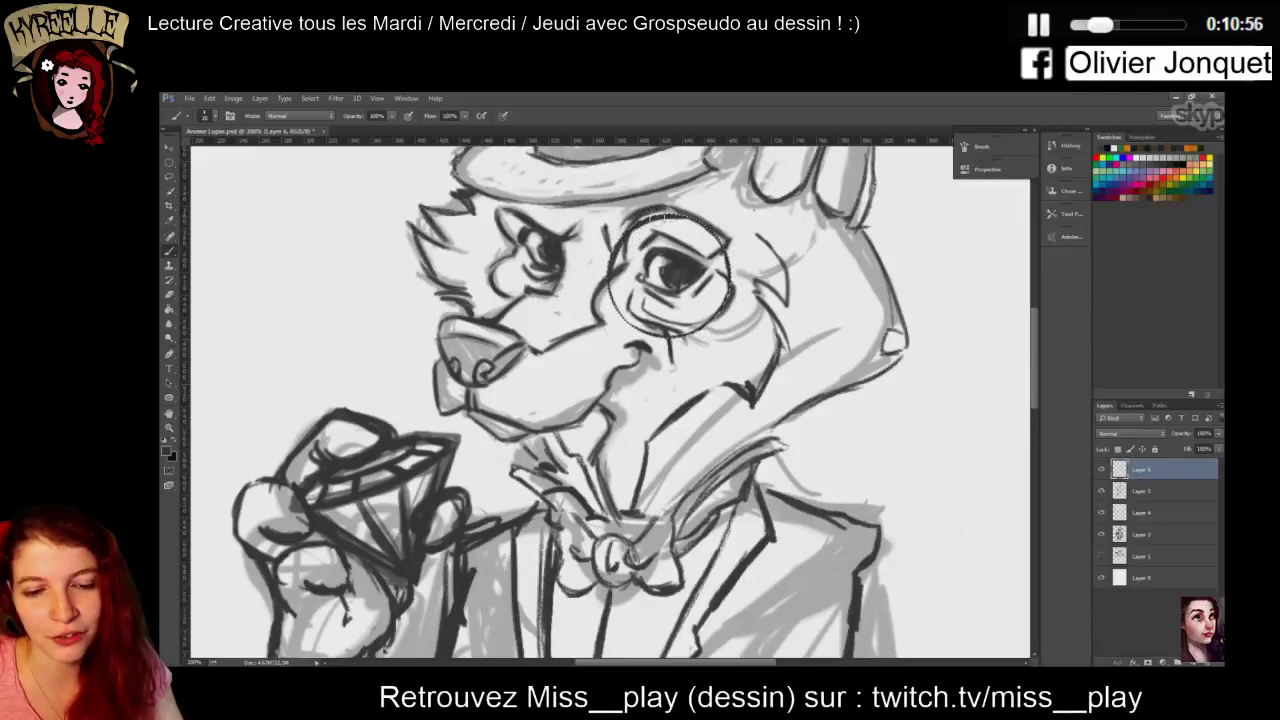
drag(678, 220, 731, 256)
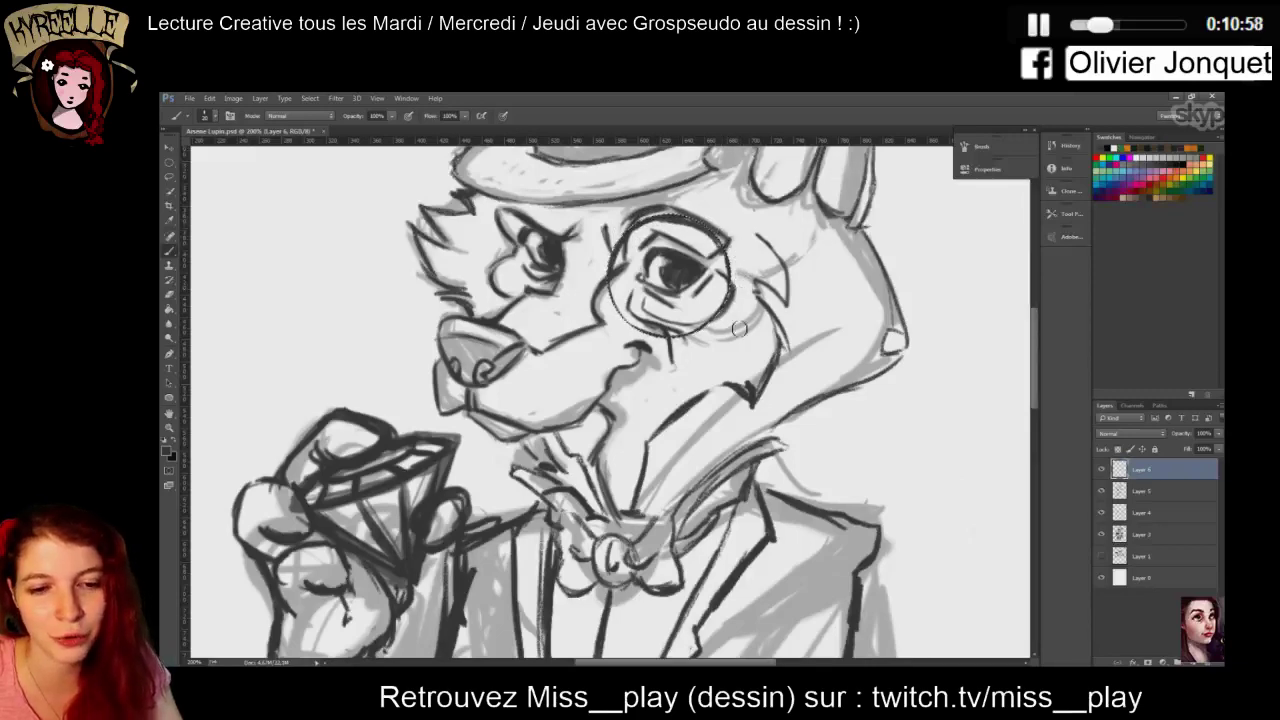
Undo the last brush stroke on the monocle rim and repaint the rim along the circular selection's side edges
key(ctrl+z)
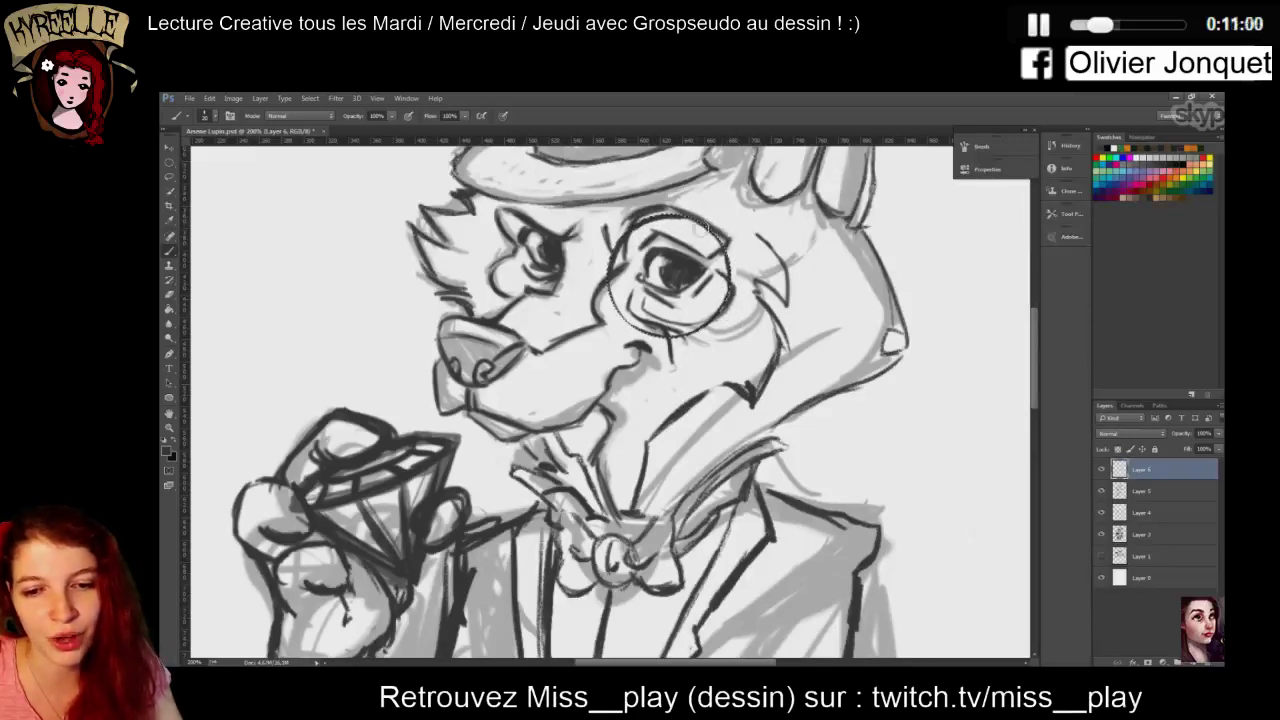
drag(624, 232, 617, 289)
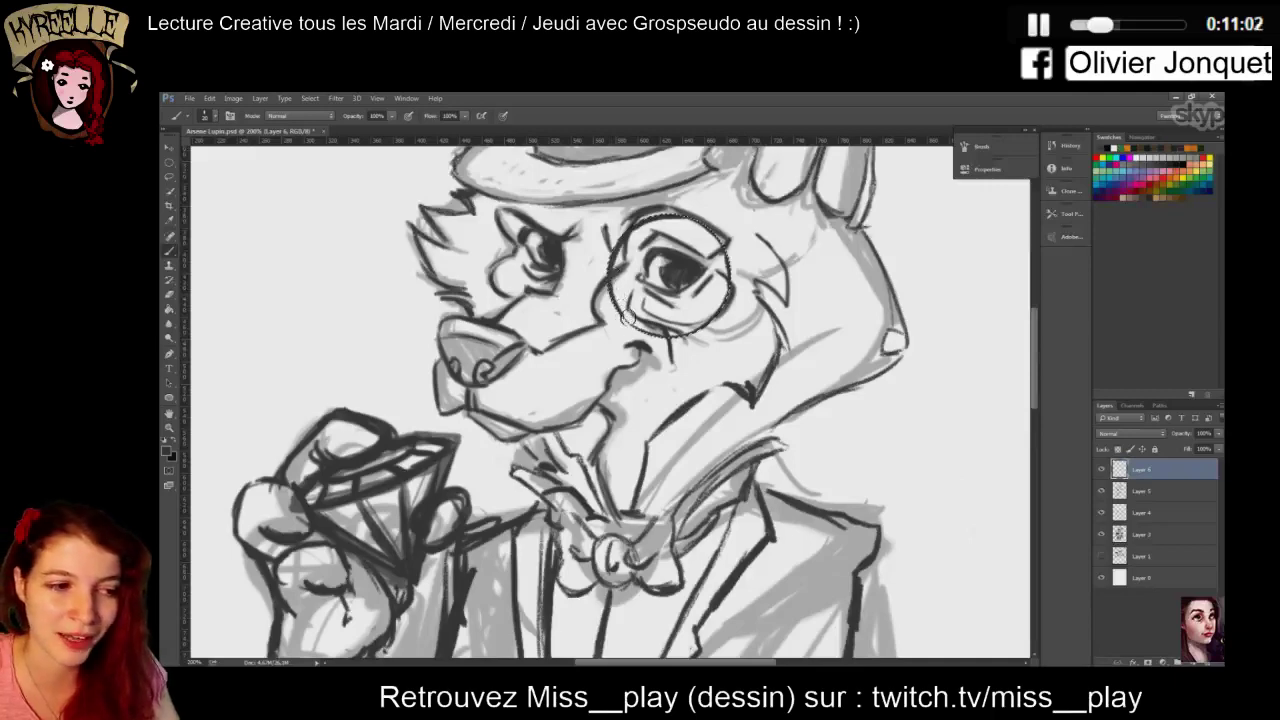
drag(710, 318, 730, 292)
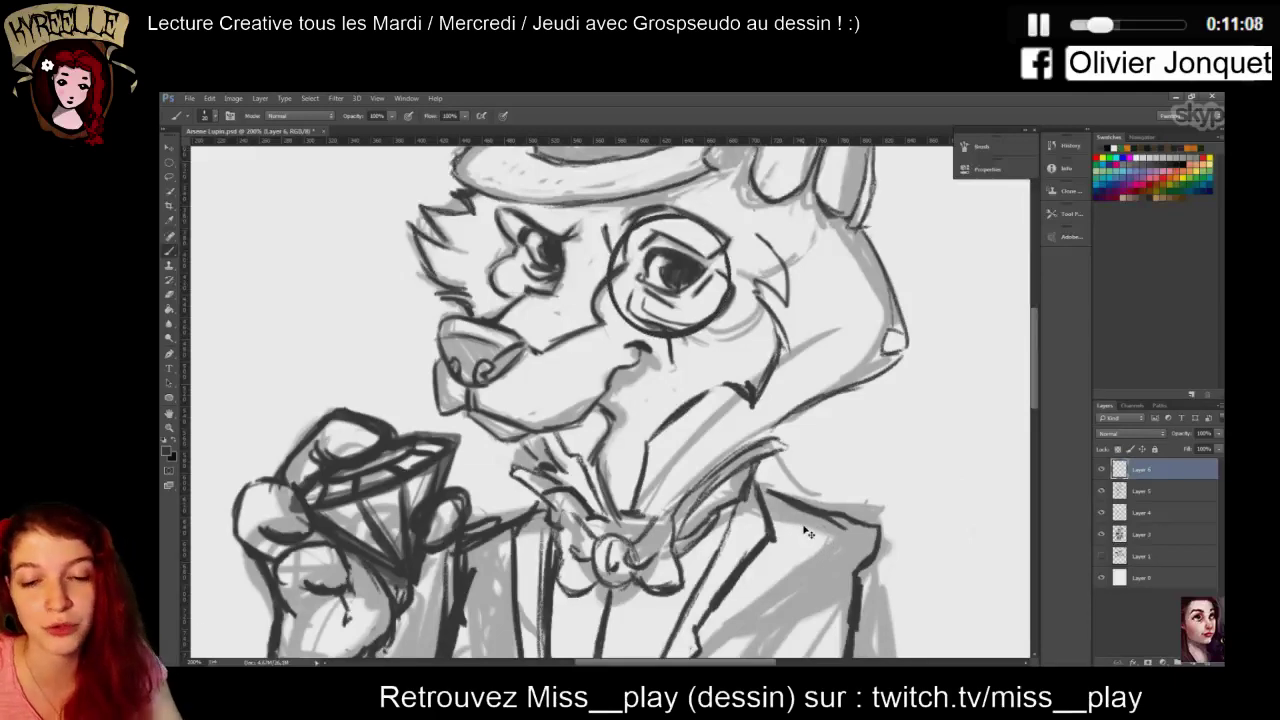
Use Free Transform to shift the monocle ring slightly up and toward the near ear over the eye
key(ctrl+minus)
key(ctrl+t)
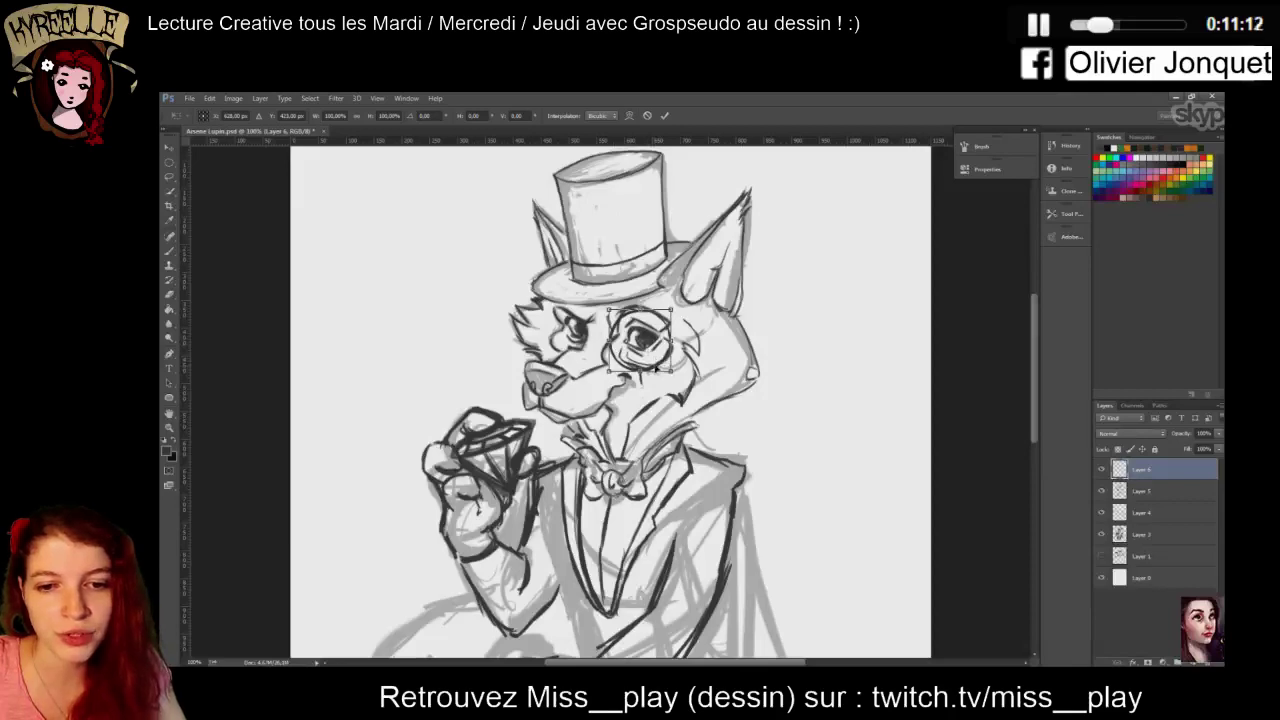
mouse_move(656, 368)
mouse_down()
mouse_move(676, 368)
mouse_move(664, 362)
mouse_up()
key(Return)
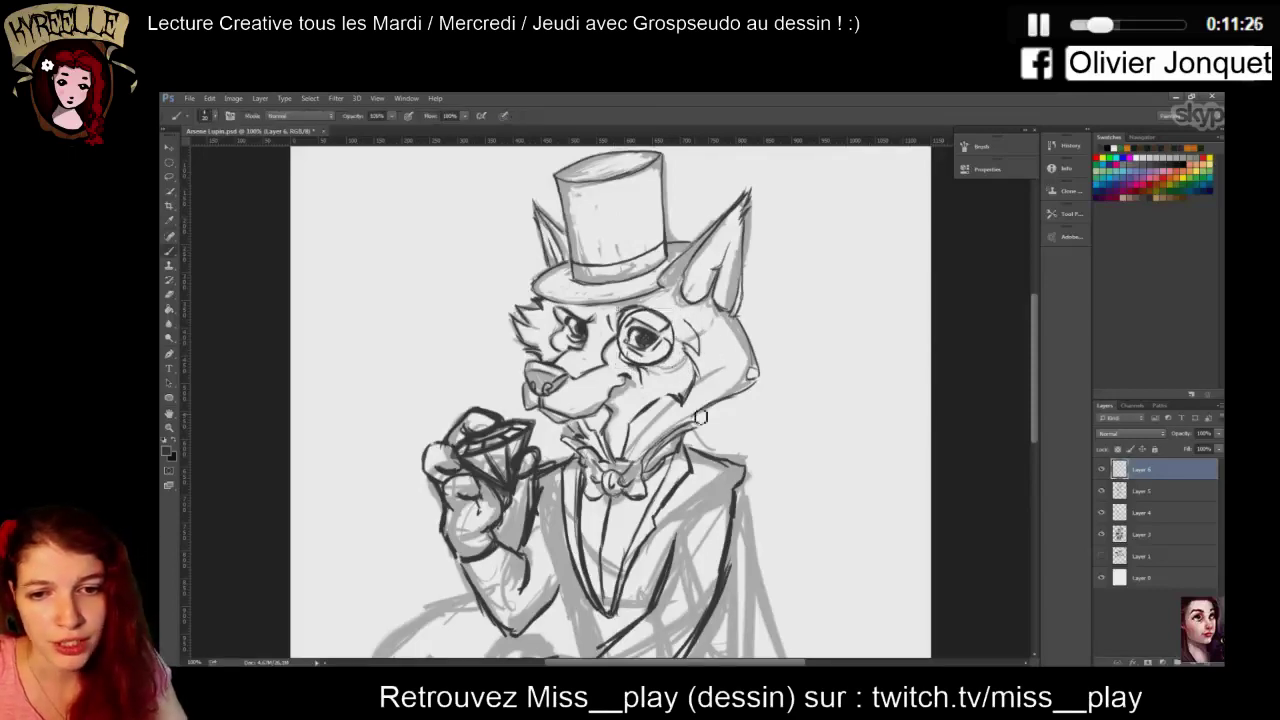
Lower the monocle layer's opacity, and use the Move tool to shift the ring slightly toward the muzzle
click(1204, 433)
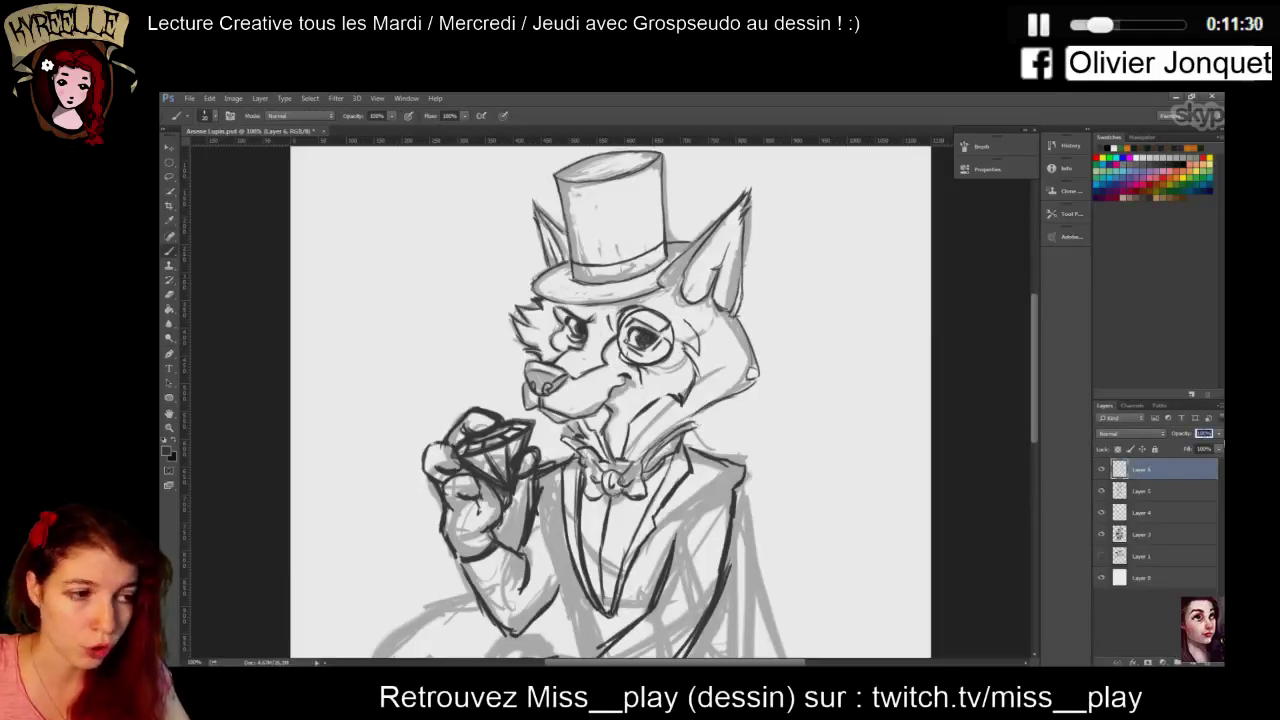
text(40)
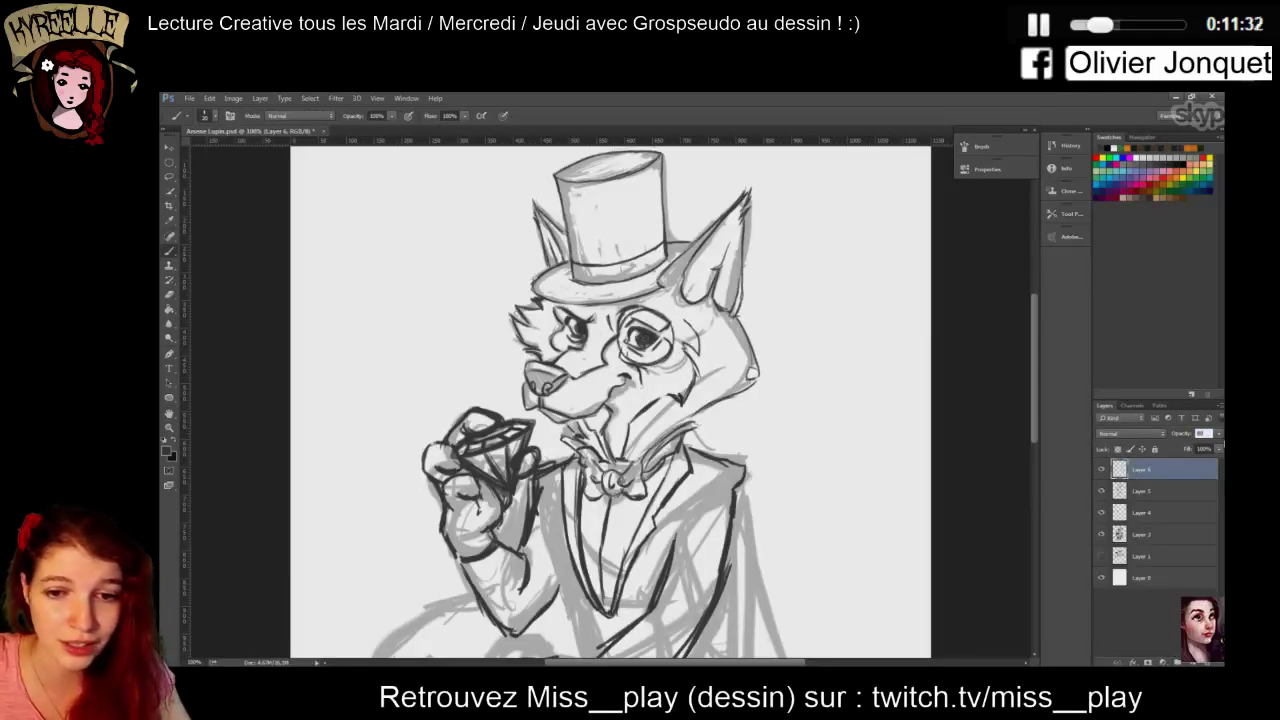
key(BackSpace)
text(0)
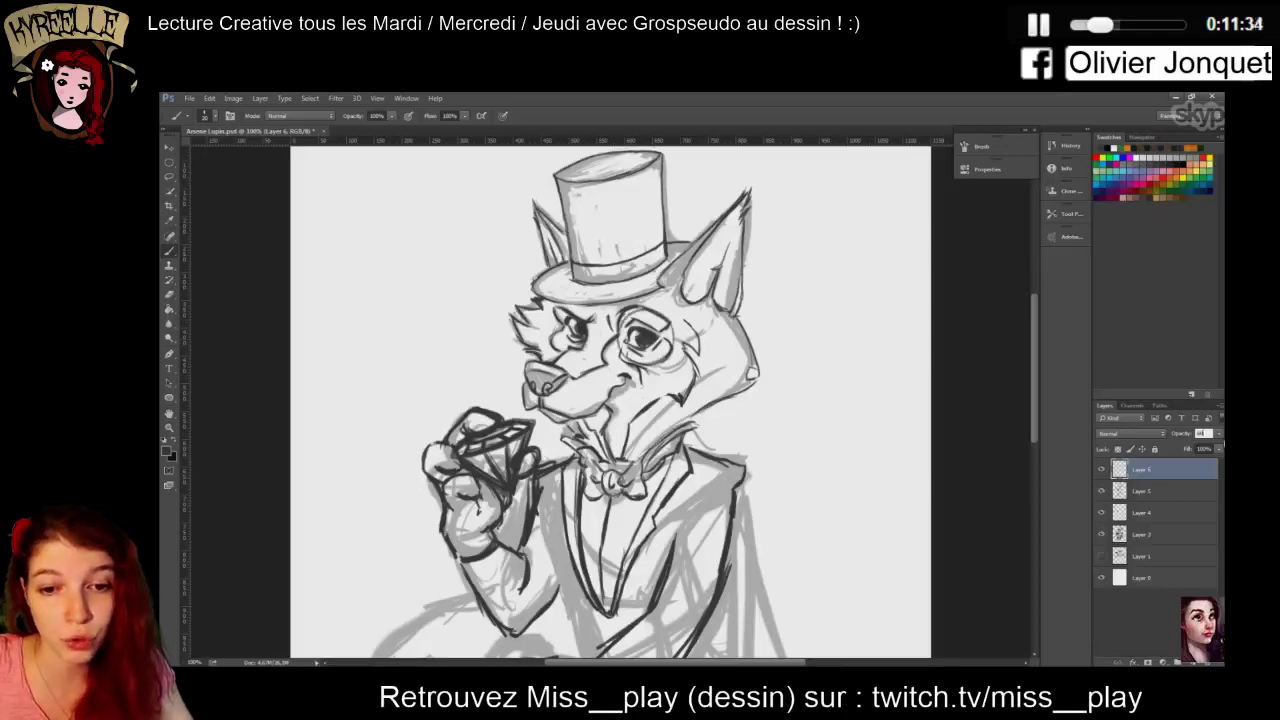
key(Return)
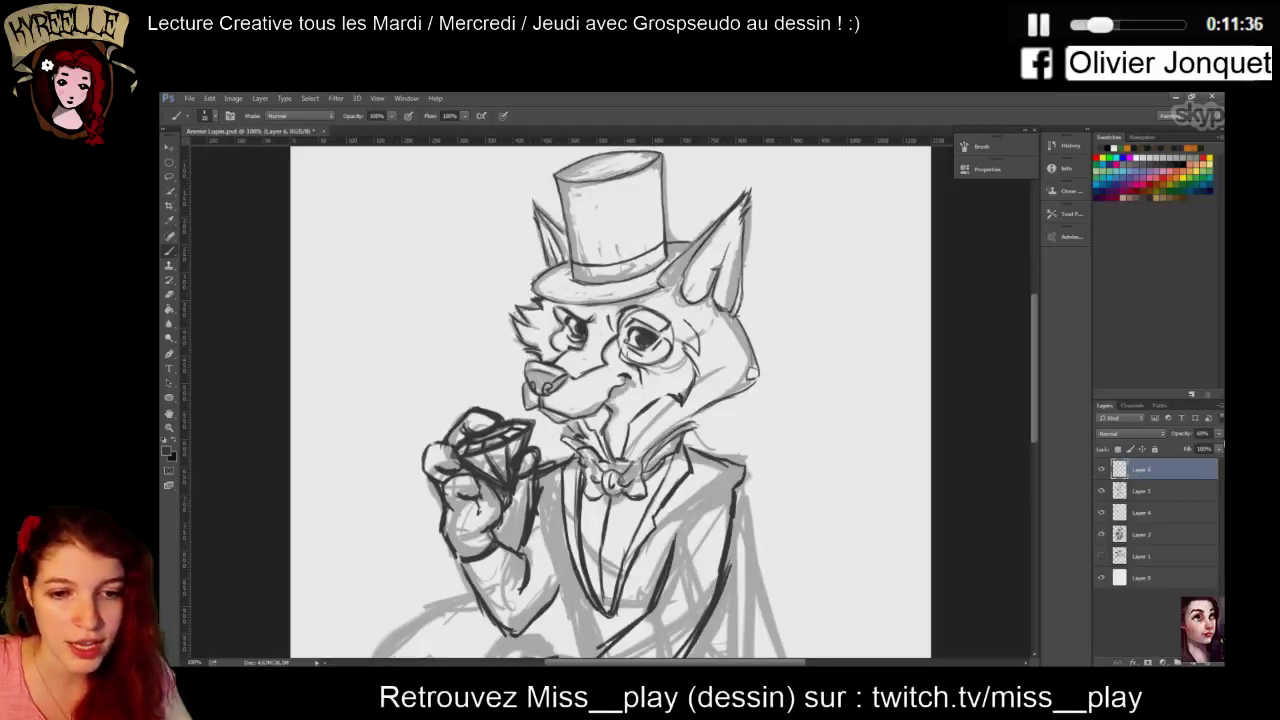
click(169, 148)
drag(652, 356, 642, 354)
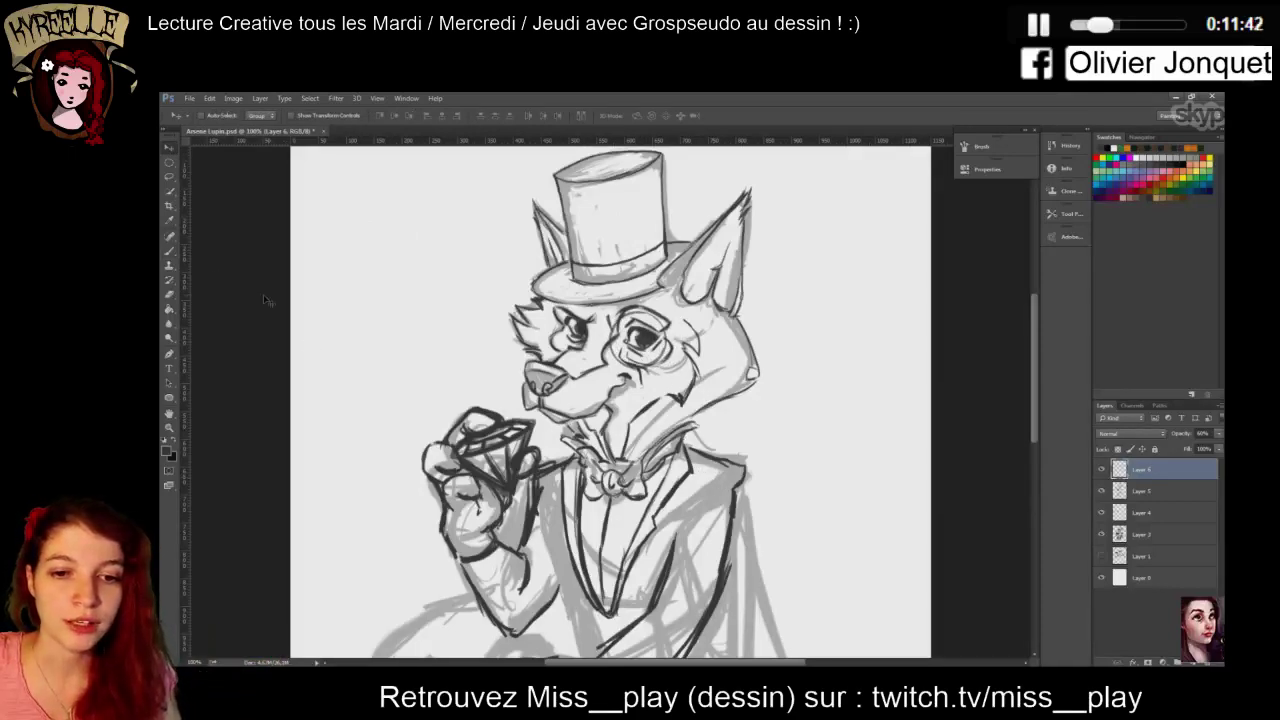
Select Layer 5 with the line art and erase the forearm and sleeve lines of the arm resting on the cane
click(171, 254)
click(1128, 493)
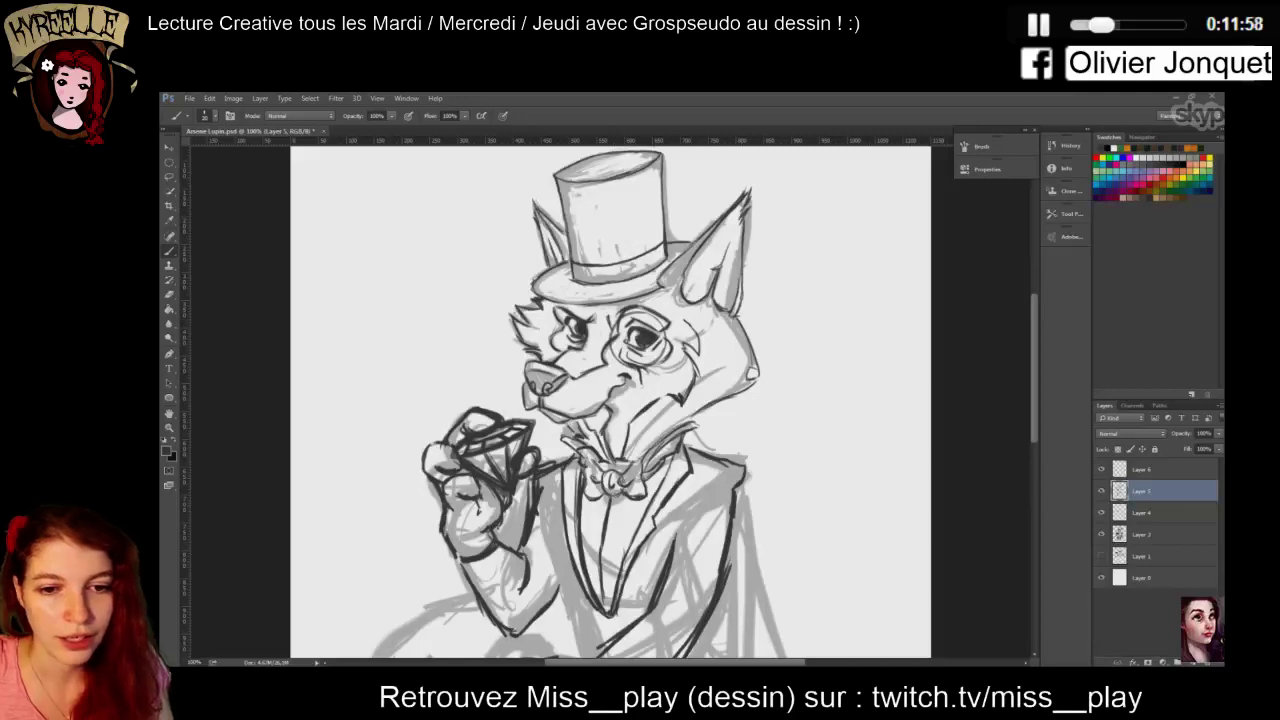
scroll(1035, 376, down, 1)
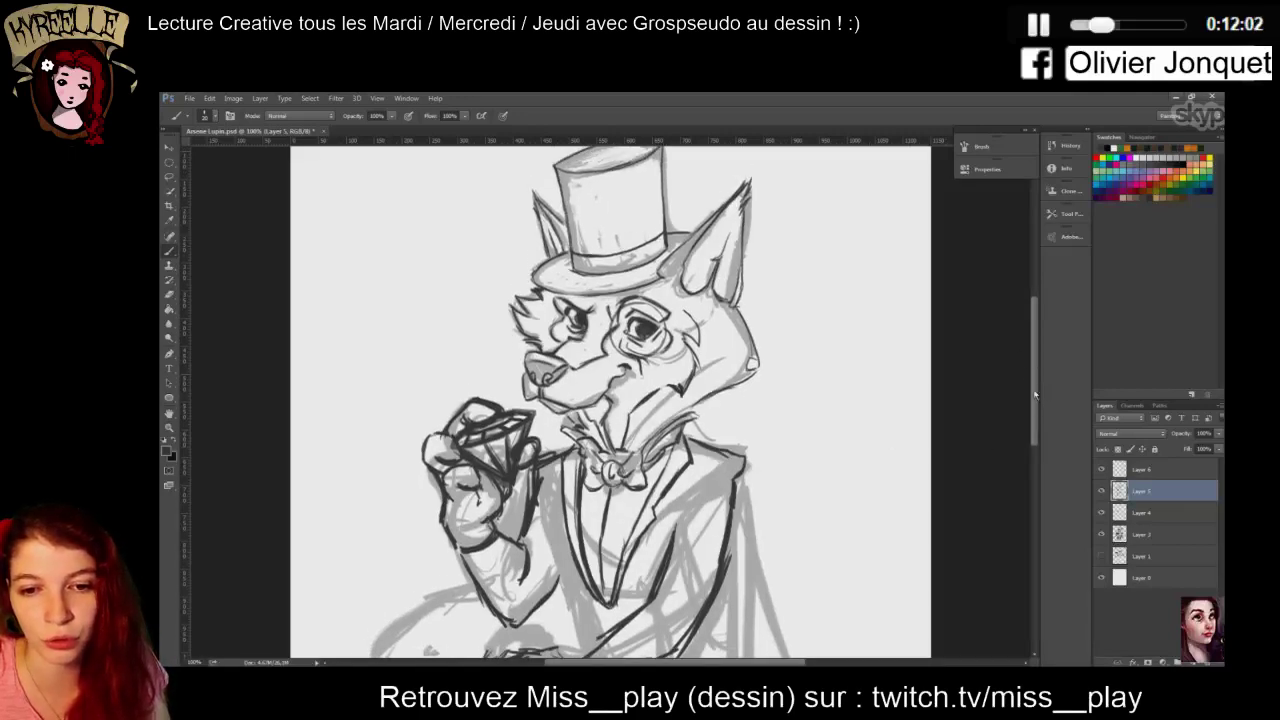
scroll(1035, 394, down, 5)
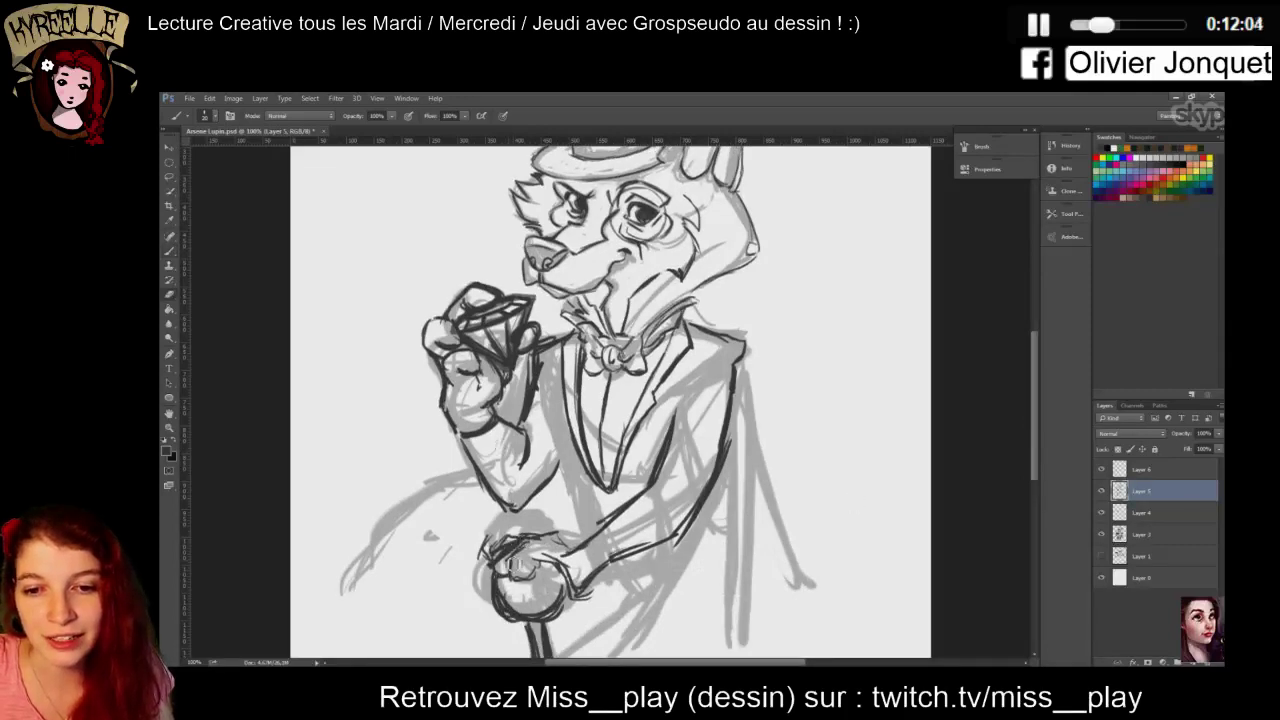
key(e)
mouse_move(590, 556)
mouse_down()
mouse_move(586, 528)
mouse_move(662, 482)
mouse_move(682, 410)
mouse_up()
mouse_move(590, 580)
mouse_down()
mouse_move(694, 514)
mouse_move(624, 556)
mouse_move(690, 549)
mouse_up()
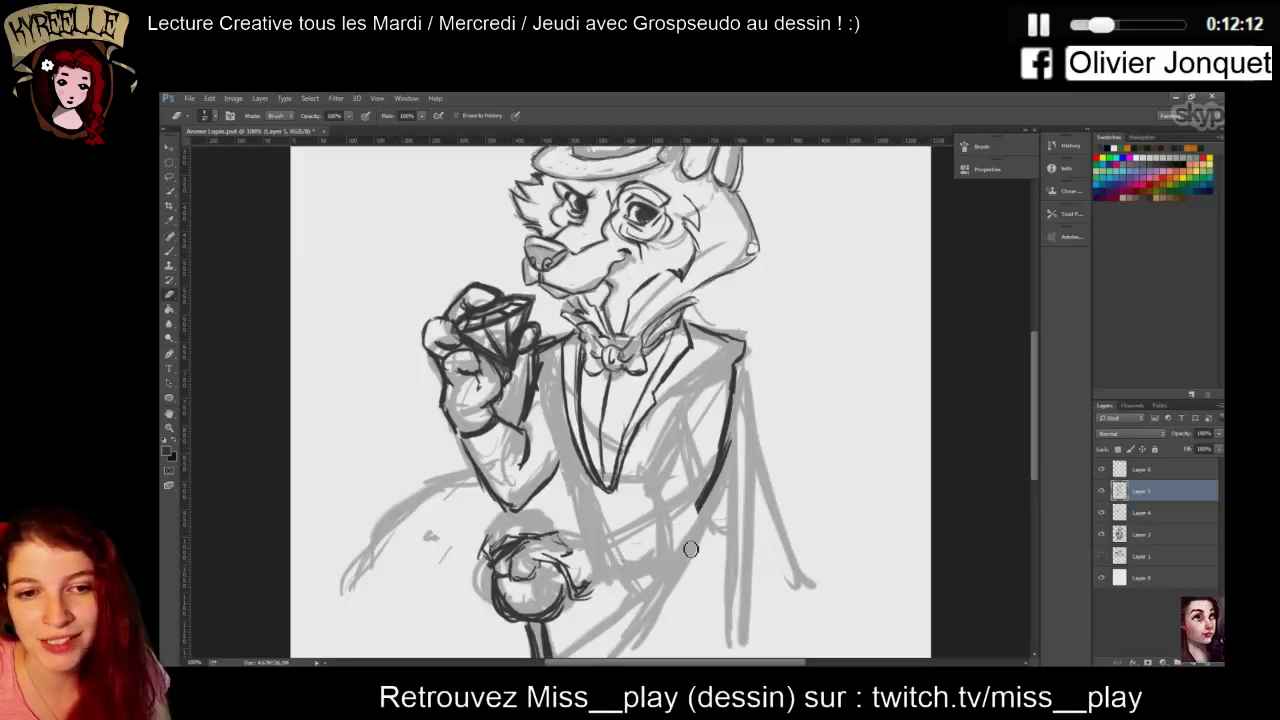
Remove the Swatches panel from the dock to show the Navigator, and widen the panel column for a larger preview
drag(1113, 140, 883, 258)
click(975, 254)
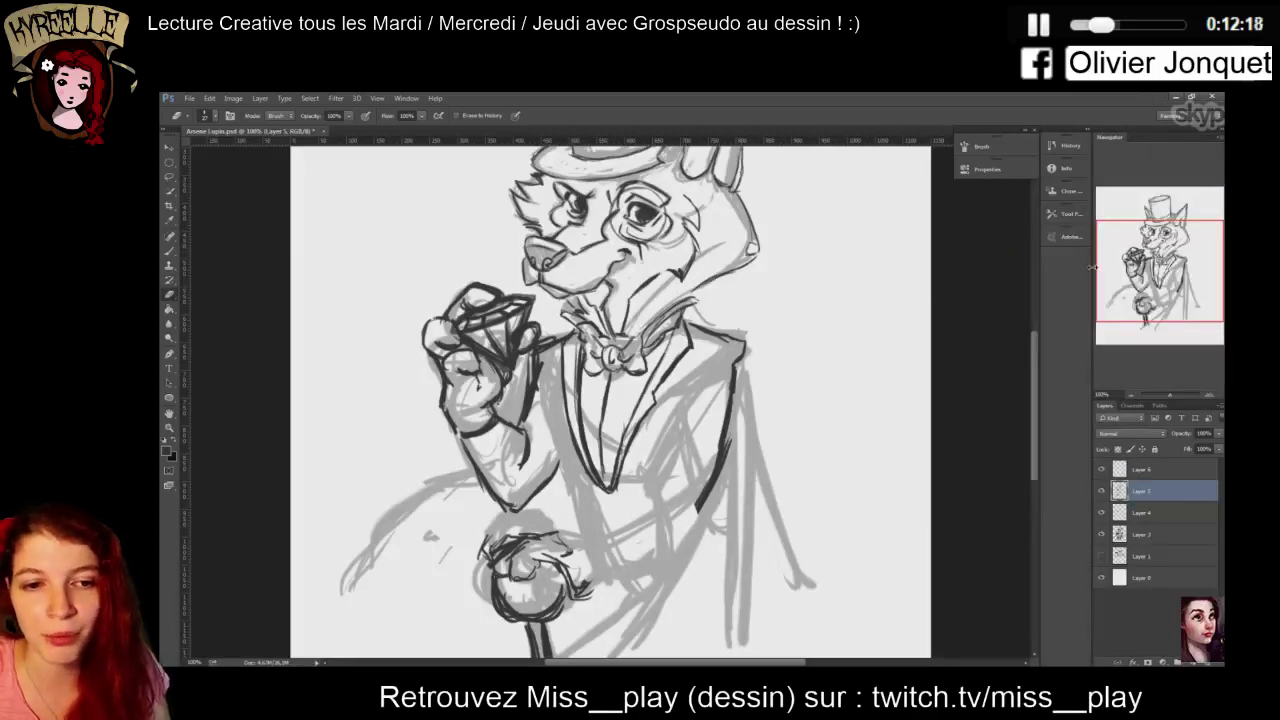
drag(1090, 267, 1037, 268)
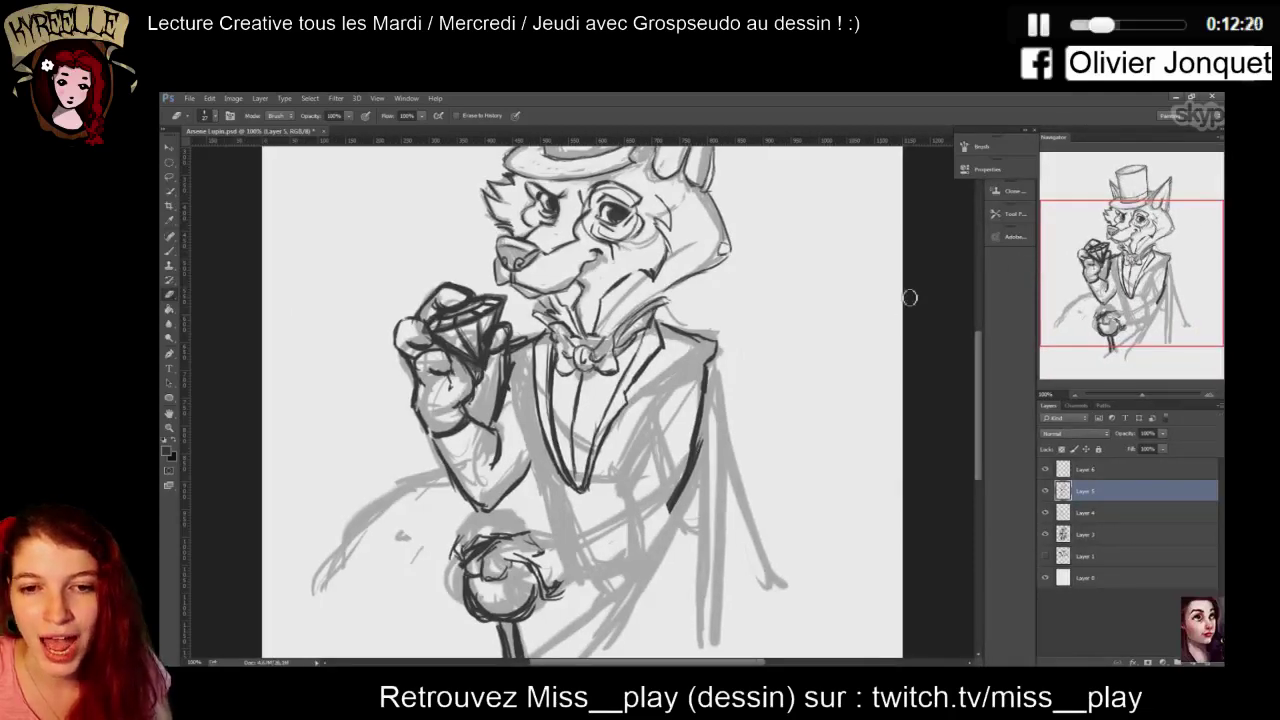
Brush the cane arm's sleeve again, inking its inner edge, forearm and underside down to the wrist
drag(979, 390, 977, 414)
click(169, 250)
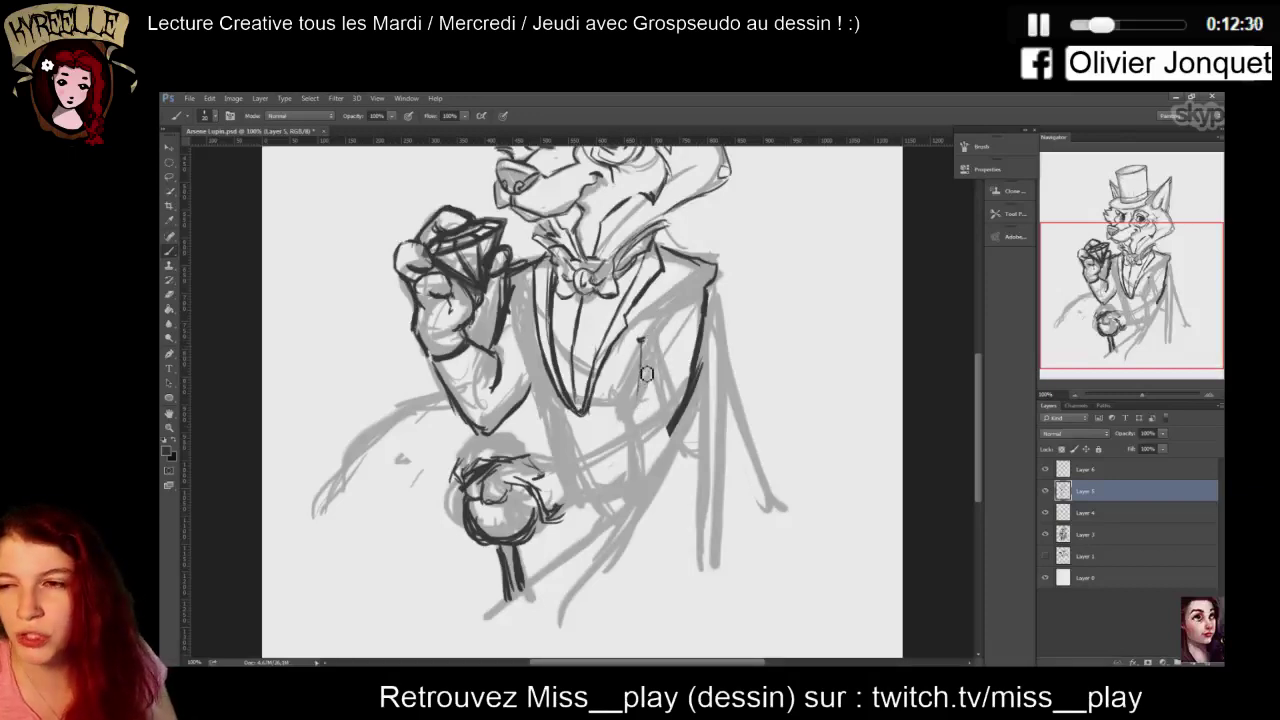
drag(642, 339, 630, 443)
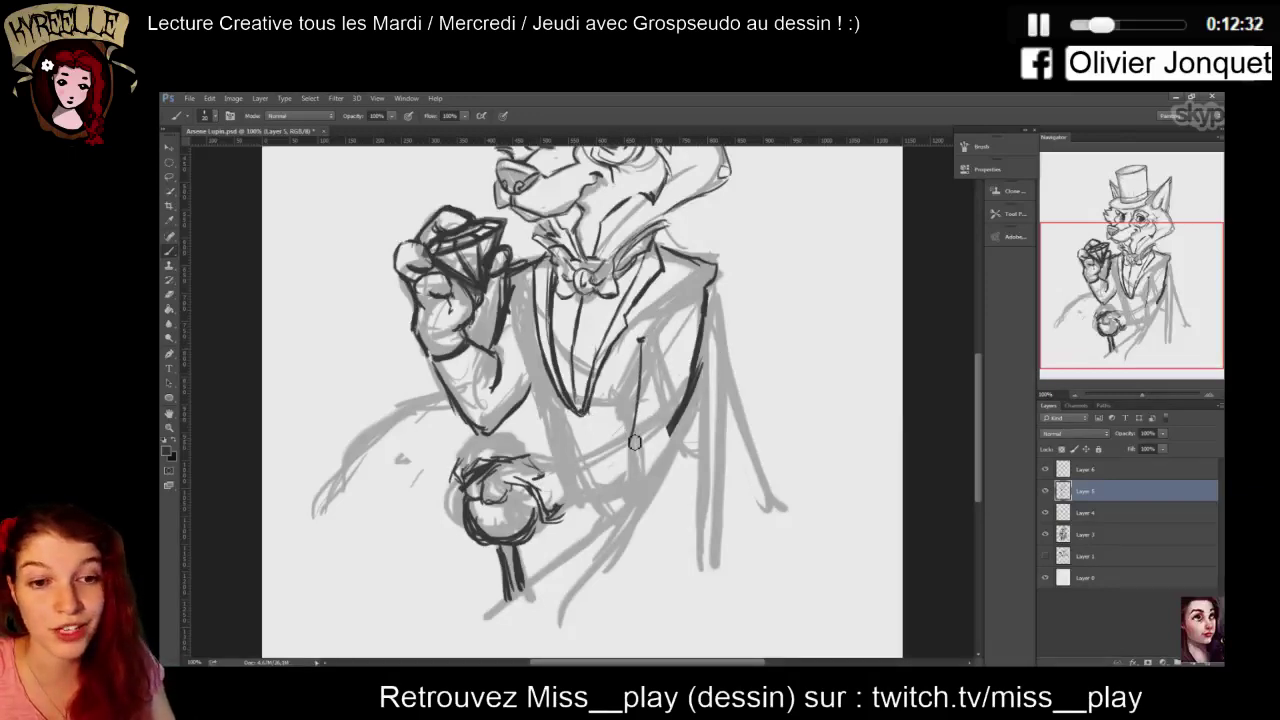
mouse_move(528, 483)
mouse_down()
mouse_move(604, 449)
mouse_move(644, 485)
mouse_up()
mouse_move(552, 503)
mouse_down()
mouse_move(630, 494)
mouse_move(553, 505)
mouse_up()
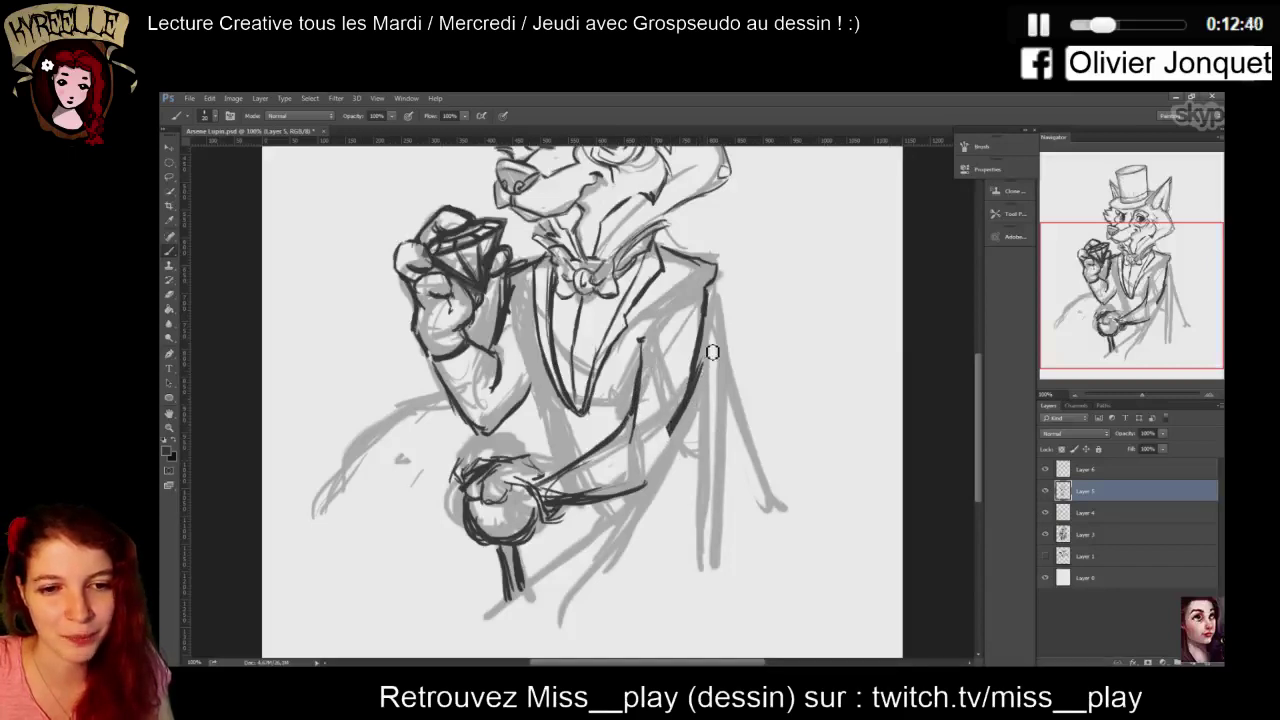
Ink the jacket's outer edge below the elbow and the two diagonal coat lines running down beside the cane
drag(672, 428, 568, 616)
drag(638, 506, 564, 618)
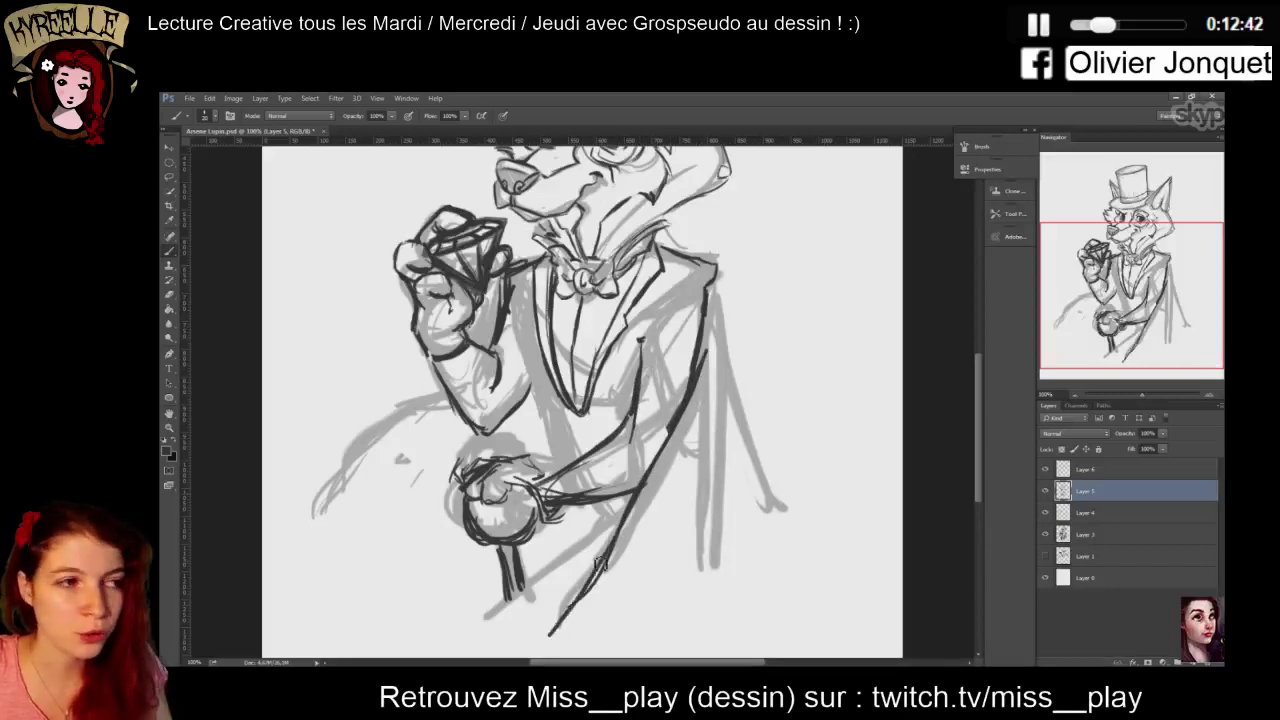
mouse_move(618, 528)
mouse_down()
mouse_move(548, 634)
mouse_move(583, 551)
mouse_move(490, 619)
mouse_up()
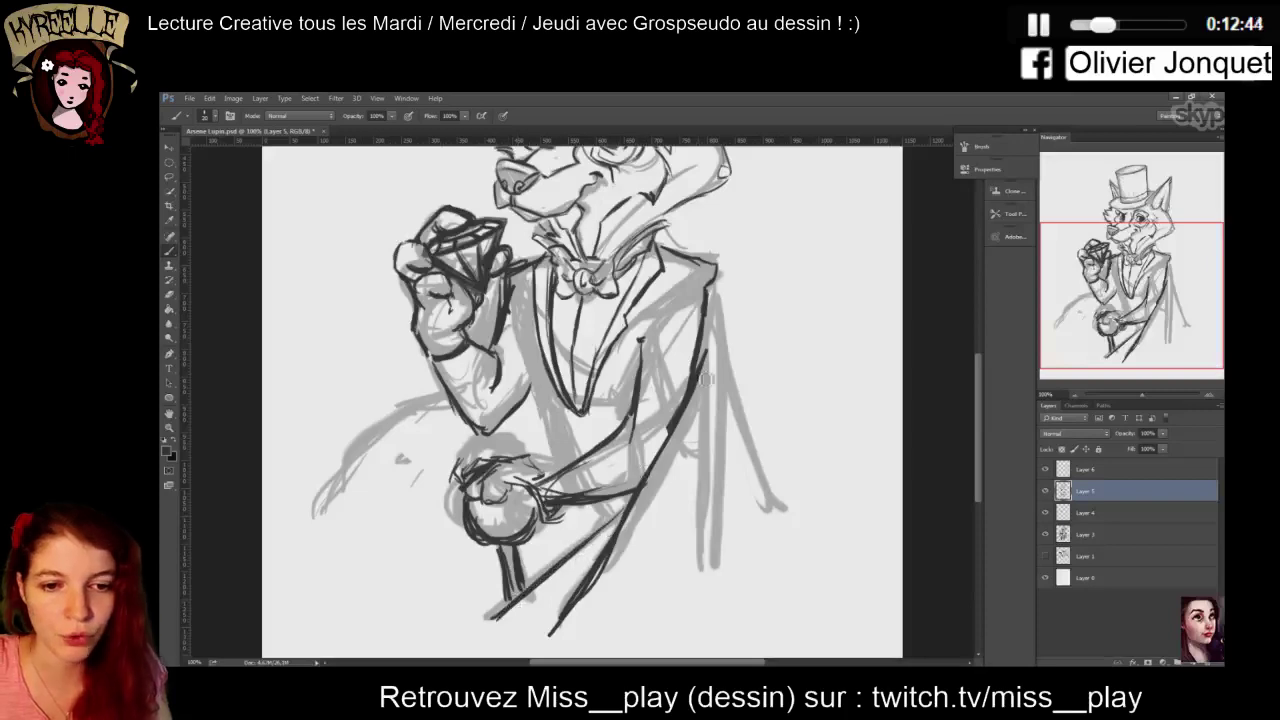
Ink the cape hanging behind the cane arm's shoulder, with a long vertical fold and a flared outer edge
drag(722, 299, 720, 551)
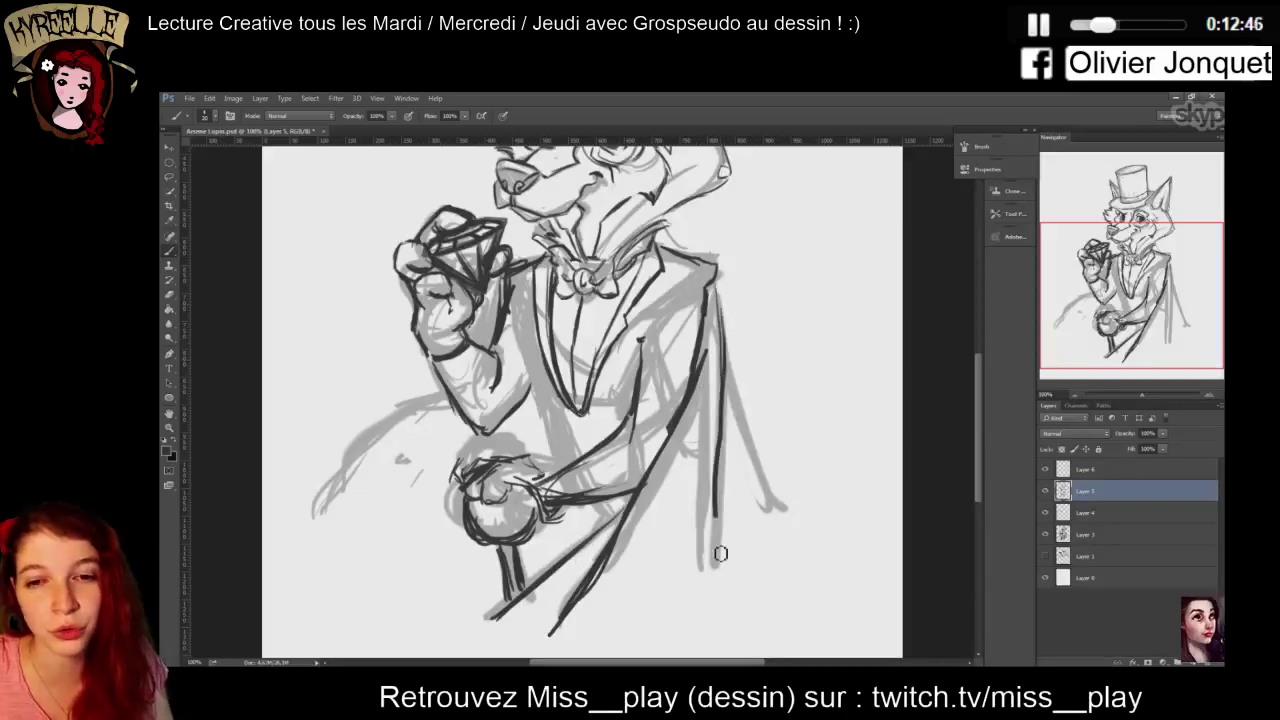
drag(726, 446, 730, 610)
drag(727, 370, 780, 552)
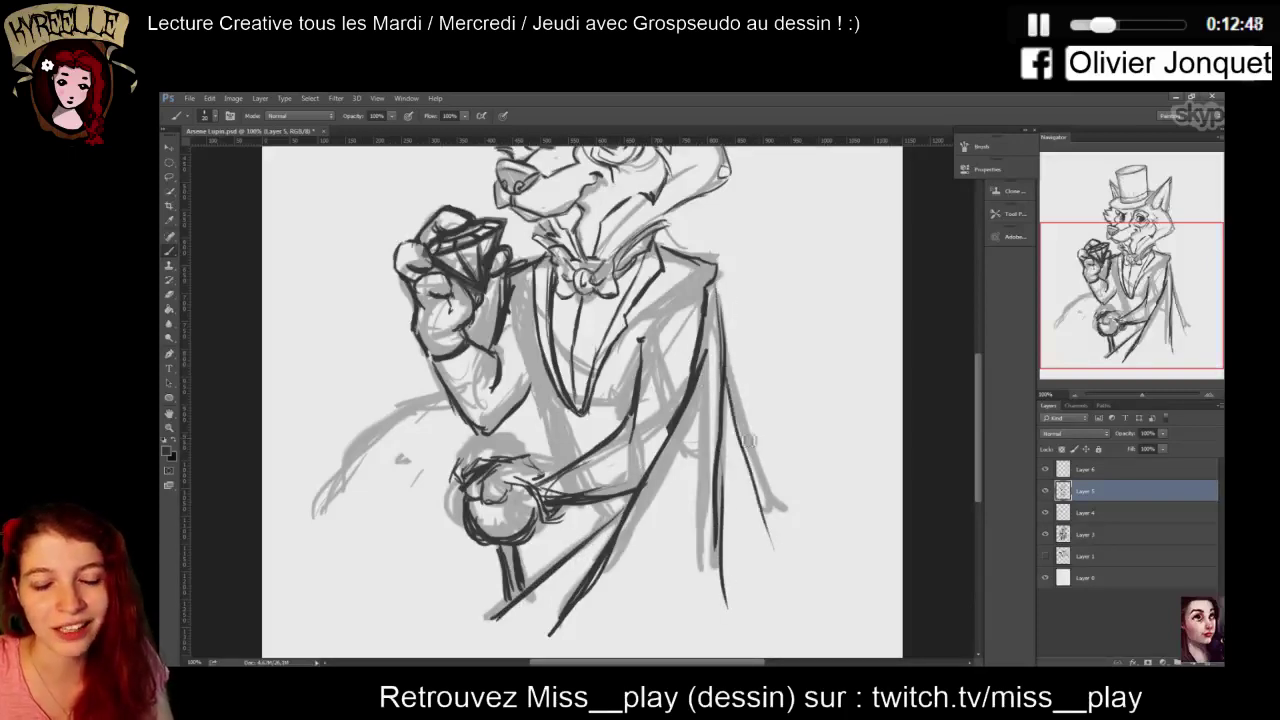
drag(748, 406, 810, 580)
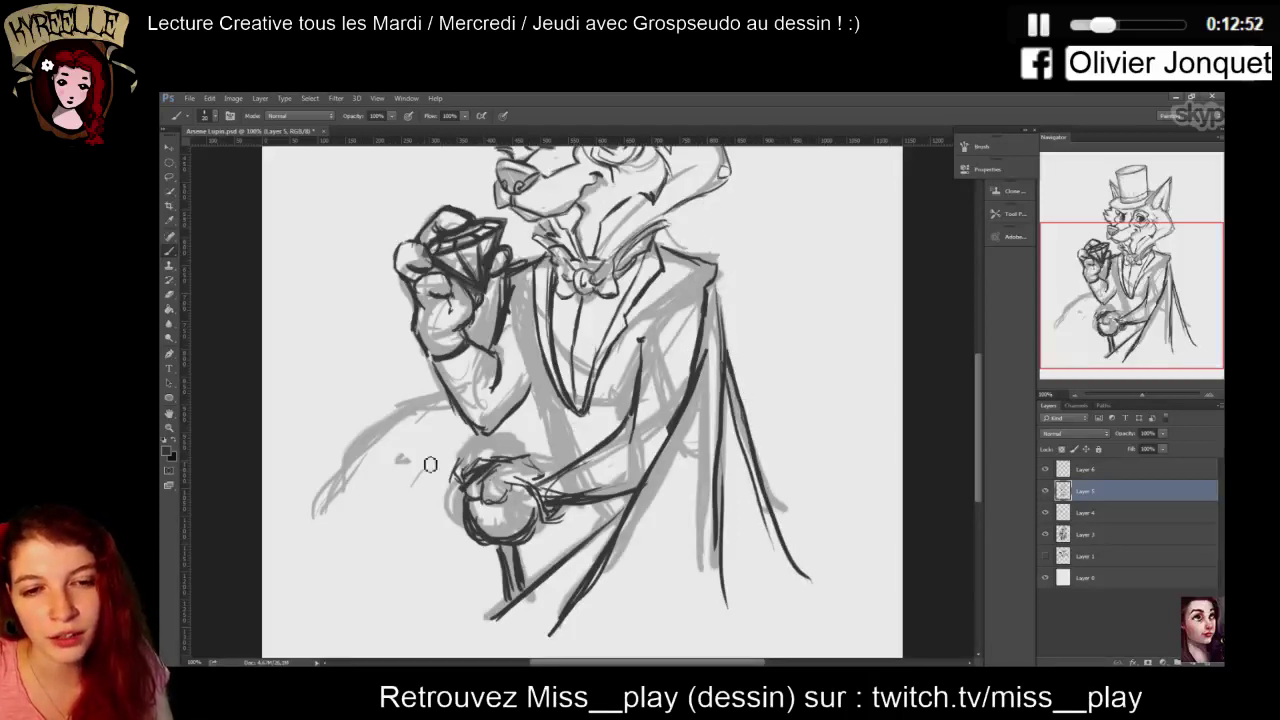
Ink the cape's billowing side and folds below the diamond arm, and the jacket's side edge down toward the cane hand
drag(428, 402, 338, 456)
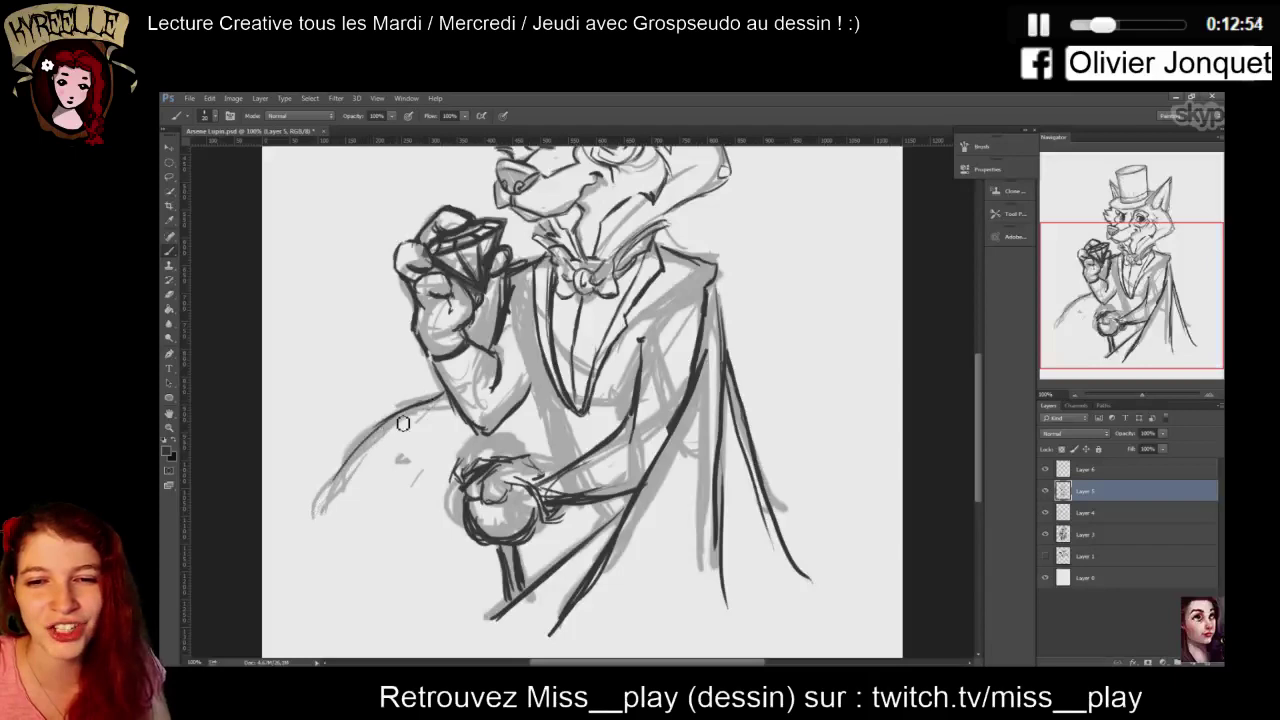
mouse_move(420, 408)
mouse_down()
mouse_move(354, 457)
mouse_move(396, 416)
mouse_move(298, 545)
mouse_up()
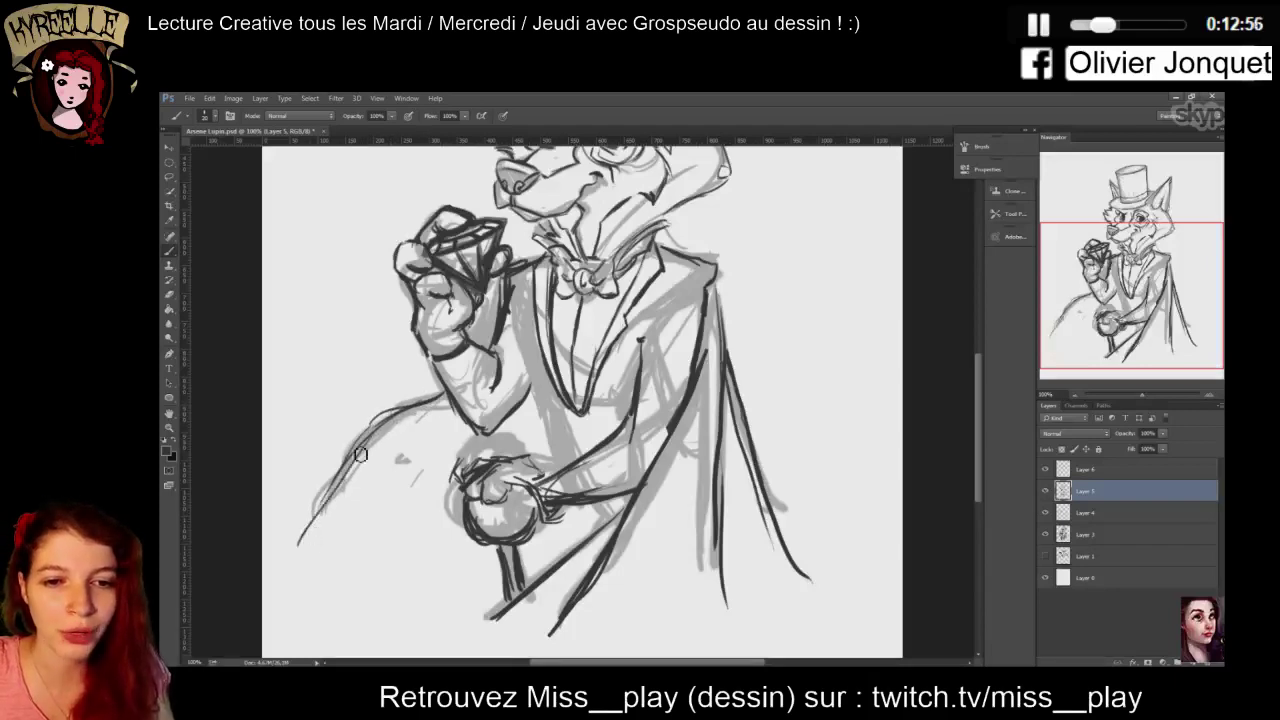
drag(360, 449, 299, 543)
mouse_move(354, 472)
mouse_down()
mouse_move(436, 403)
mouse_move(412, 432)
mouse_move(354, 602)
mouse_up()
mouse_move(400, 442)
mouse_down()
mouse_move(356, 570)
mouse_move(346, 622)
mouse_up()
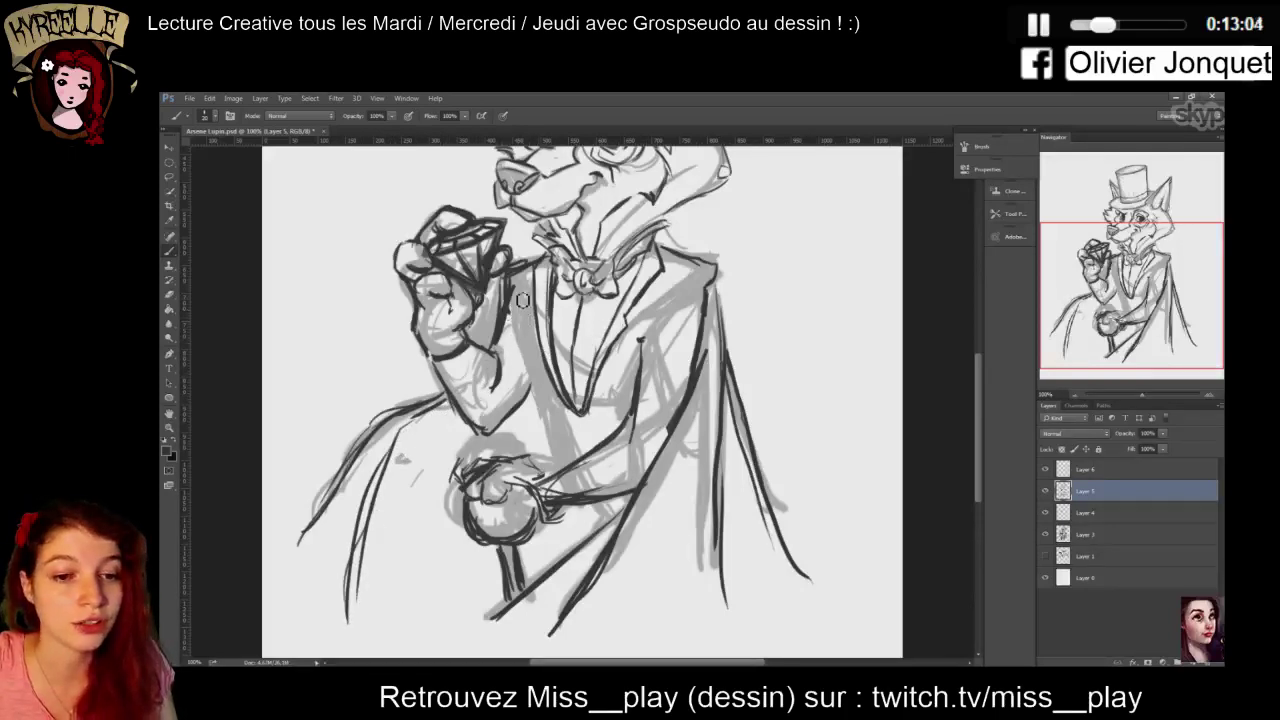
drag(522, 334, 558, 464)
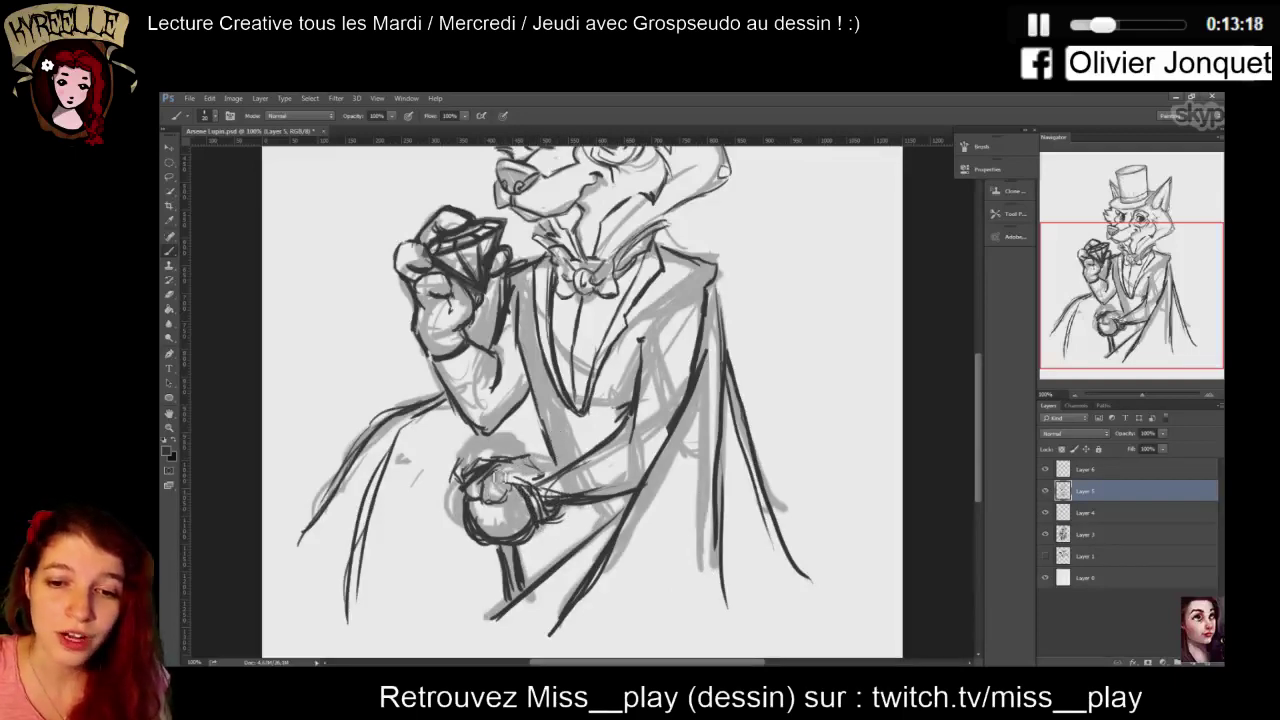
Erase the messy wrist and cuff lines and parts of the hand and knob outline on the cane
key(e)
mouse_move(533, 515)
mouse_down()
mouse_move(521, 497)
mouse_move(543, 495)
mouse_up()
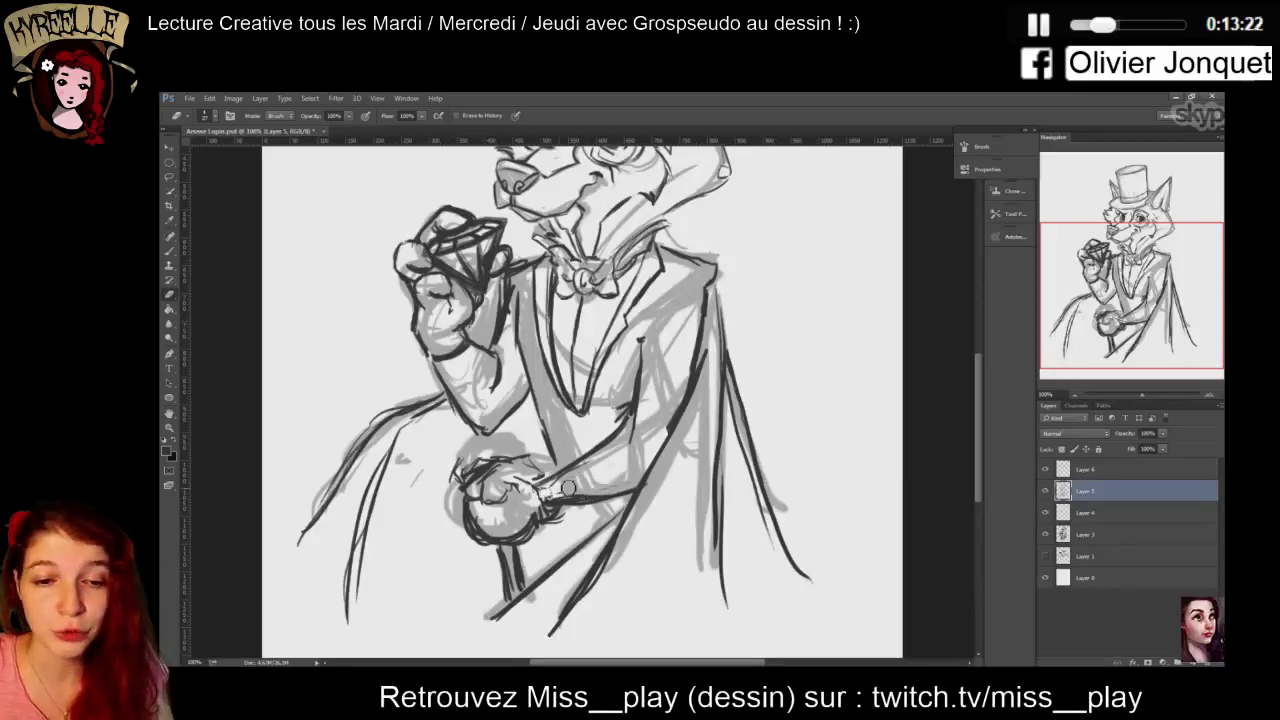
mouse_move(466, 468)
mouse_down()
mouse_move(531, 458)
mouse_move(519, 456)
mouse_move(548, 517)
mouse_up()
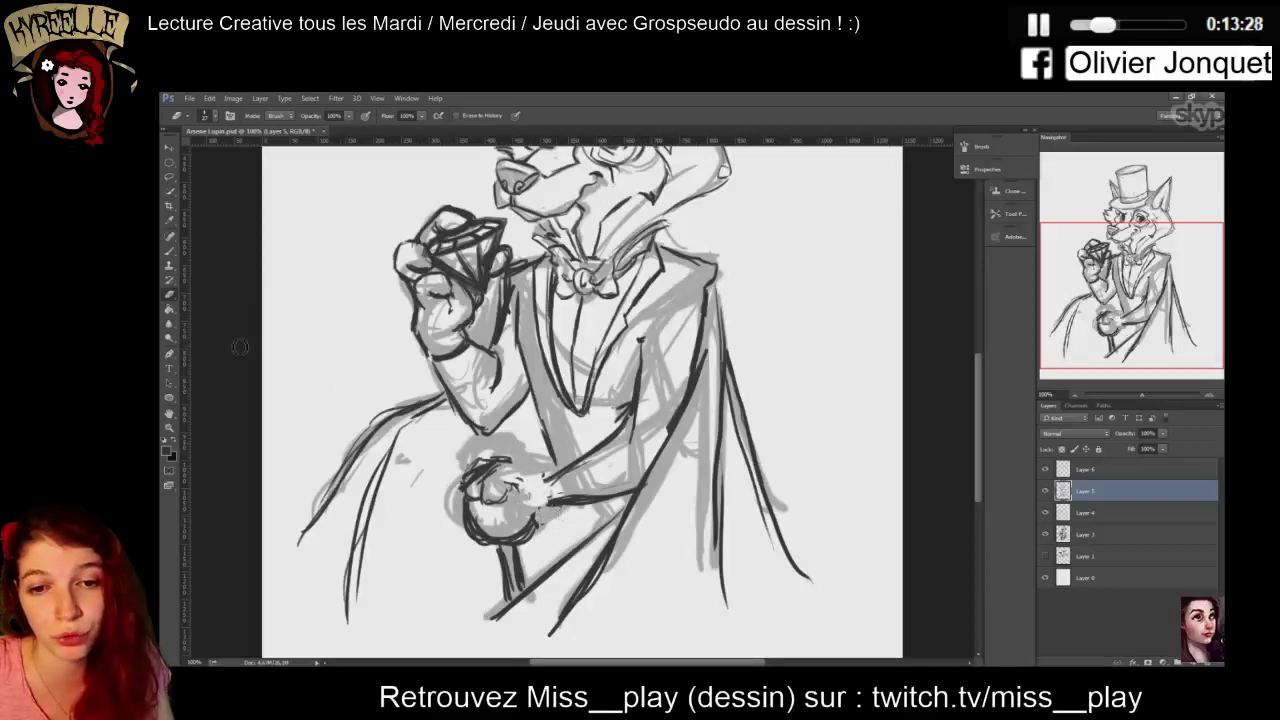
Redraw the back of the hand and its cuff on the cane knob, and erase the finger lines inside it
click(170, 252)
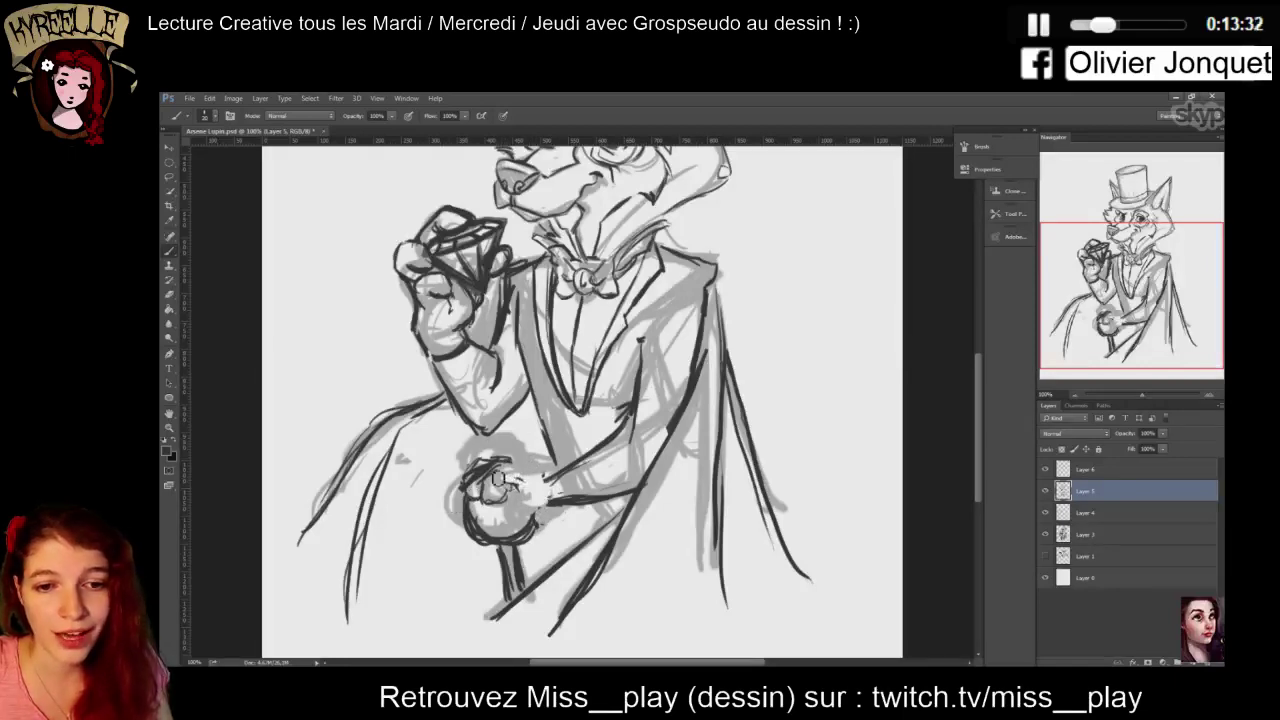
mouse_move(533, 471)
mouse_down()
mouse_move(508, 494)
mouse_move(522, 512)
mouse_up()
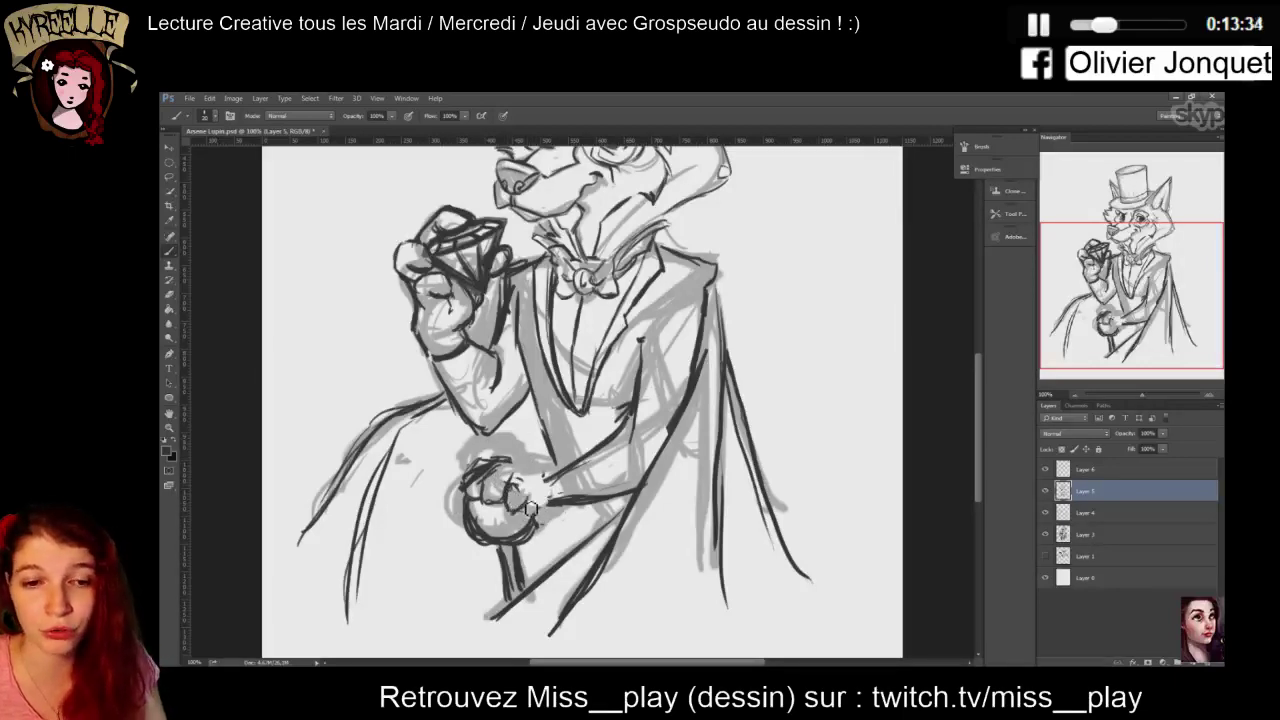
mouse_move(524, 464)
mouse_down()
mouse_move(512, 466)
mouse_move(532, 462)
mouse_move(543, 499)
mouse_up()
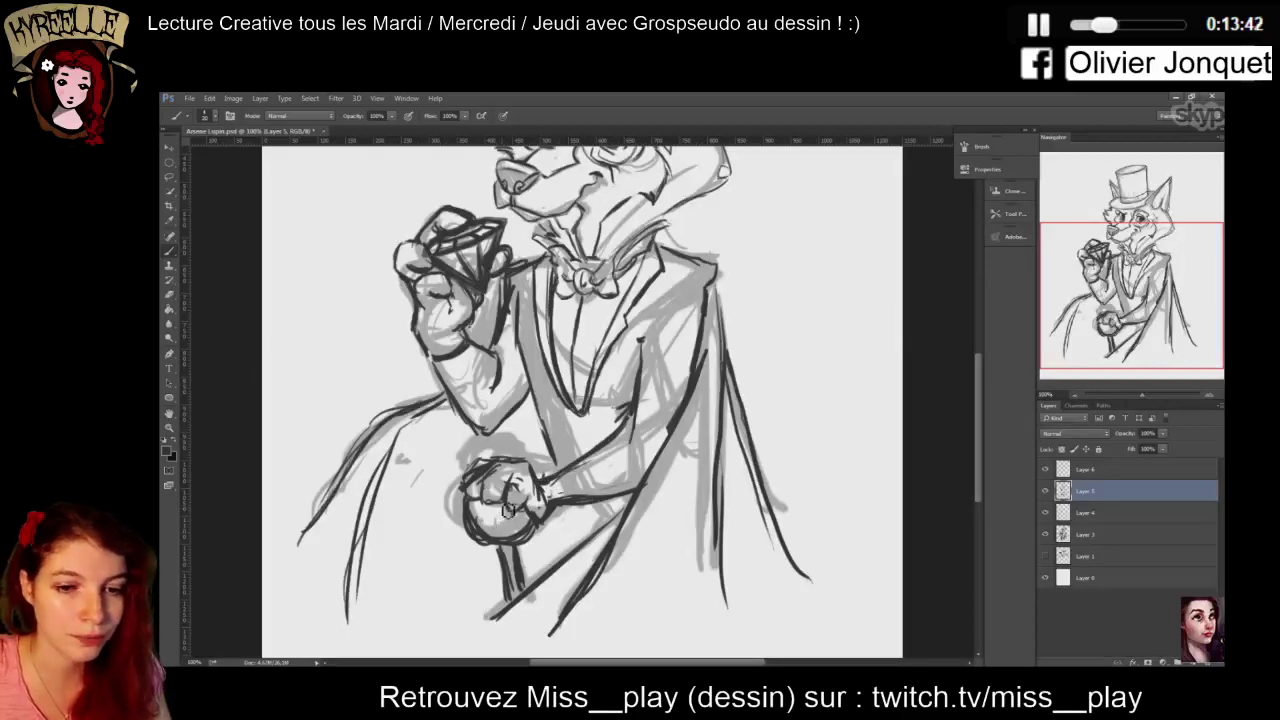
key(e)
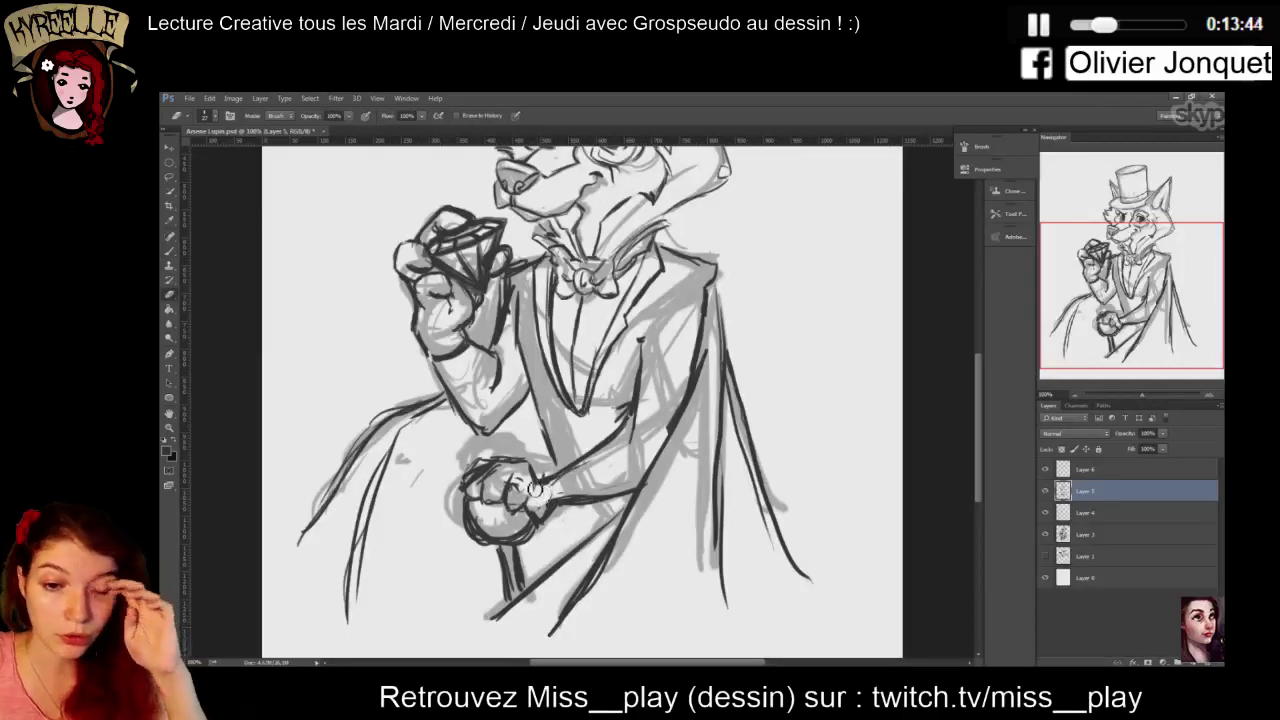
drag(518, 485, 512, 499)
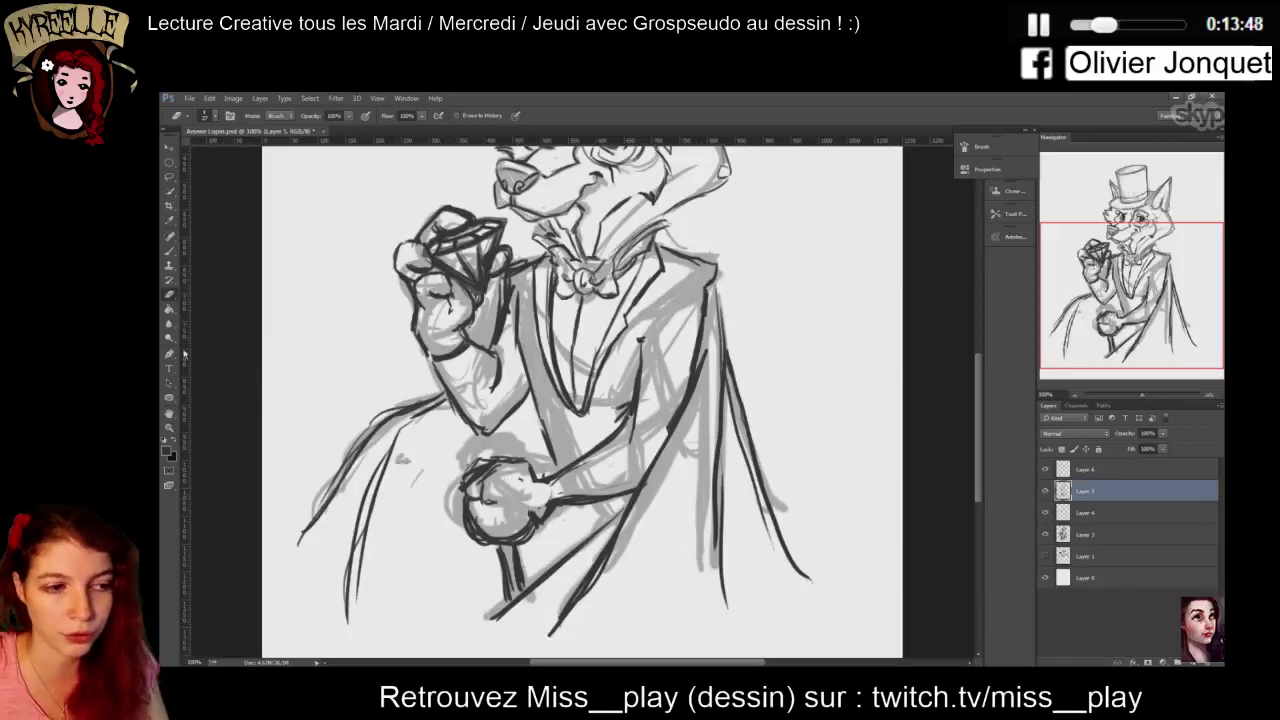
Erase the upper outline of the hand on the cane knob and redraw its curled fingers and knuckles
drag(474, 470, 488, 471)
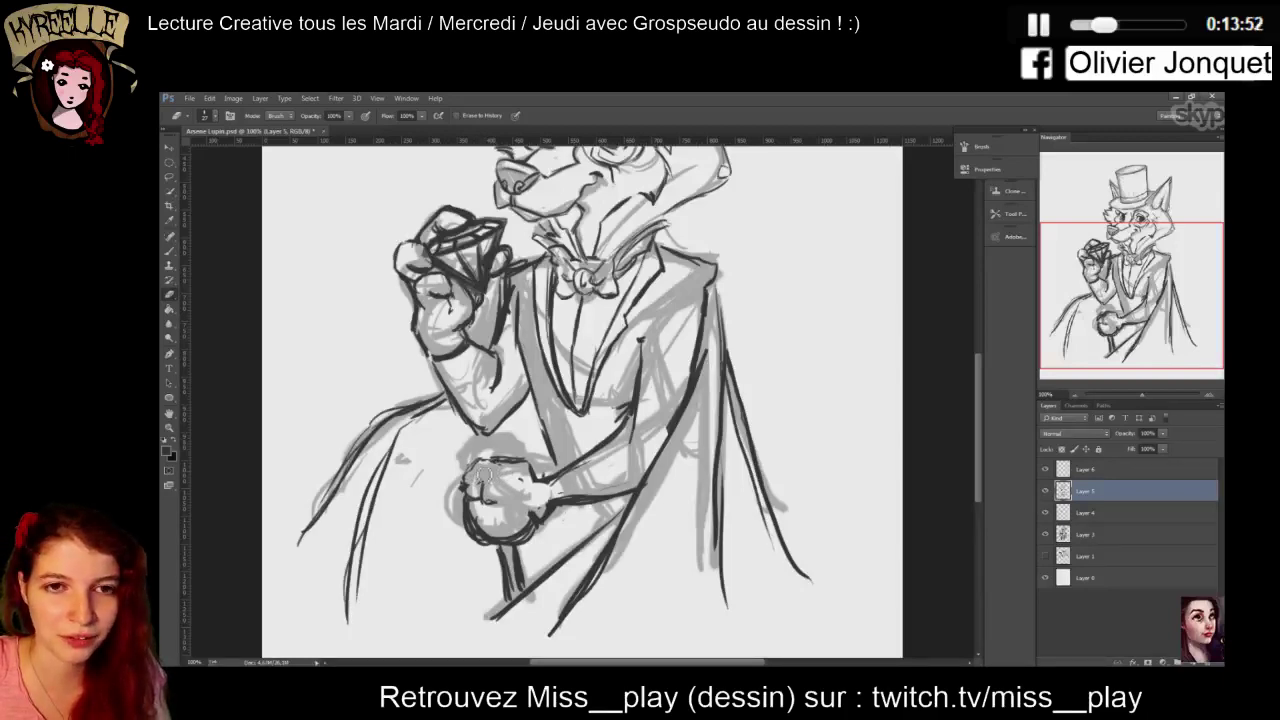
mouse_move(474, 486)
mouse_down()
mouse_move(469, 472)
mouse_move(505, 469)
mouse_up()
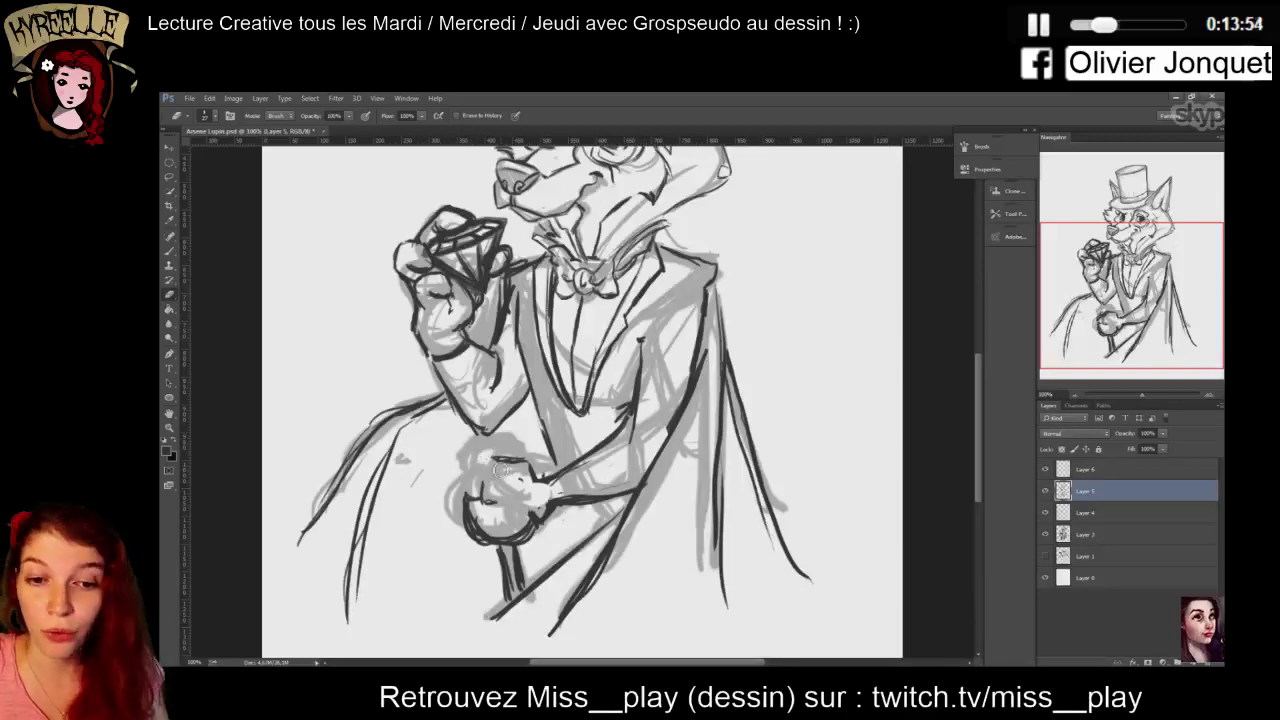
click(169, 251)
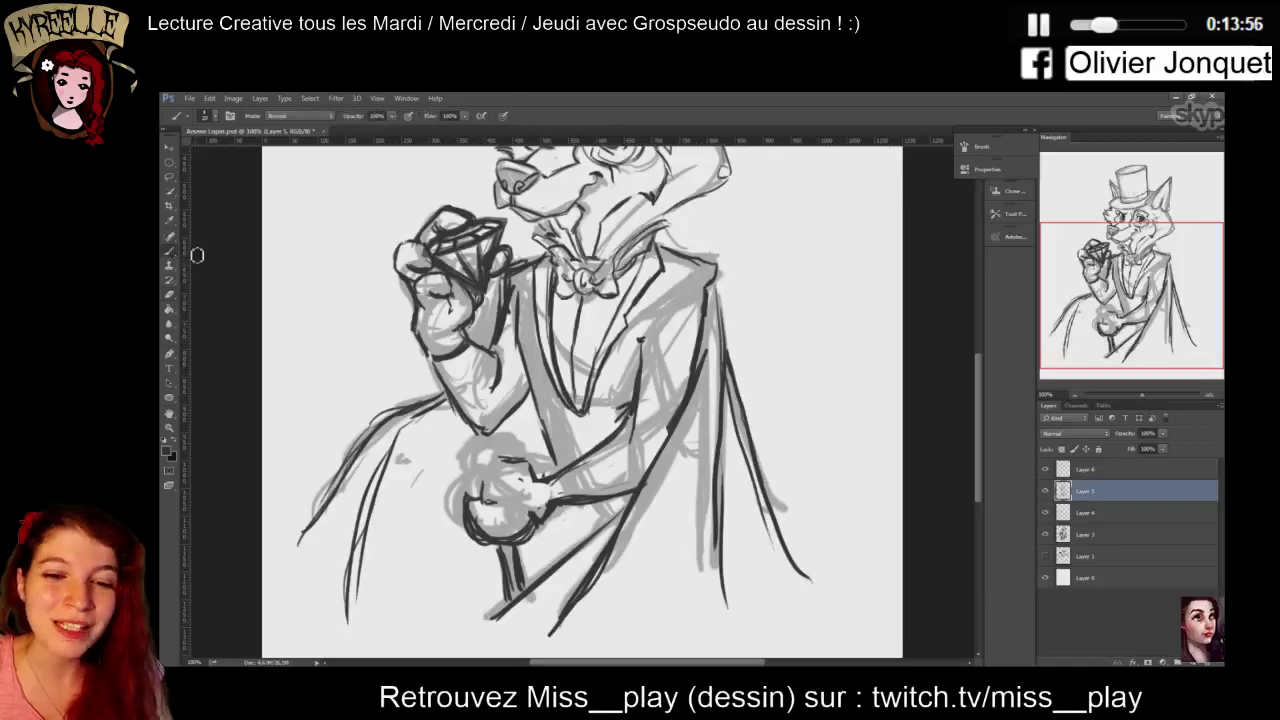
drag(507, 508, 531, 507)
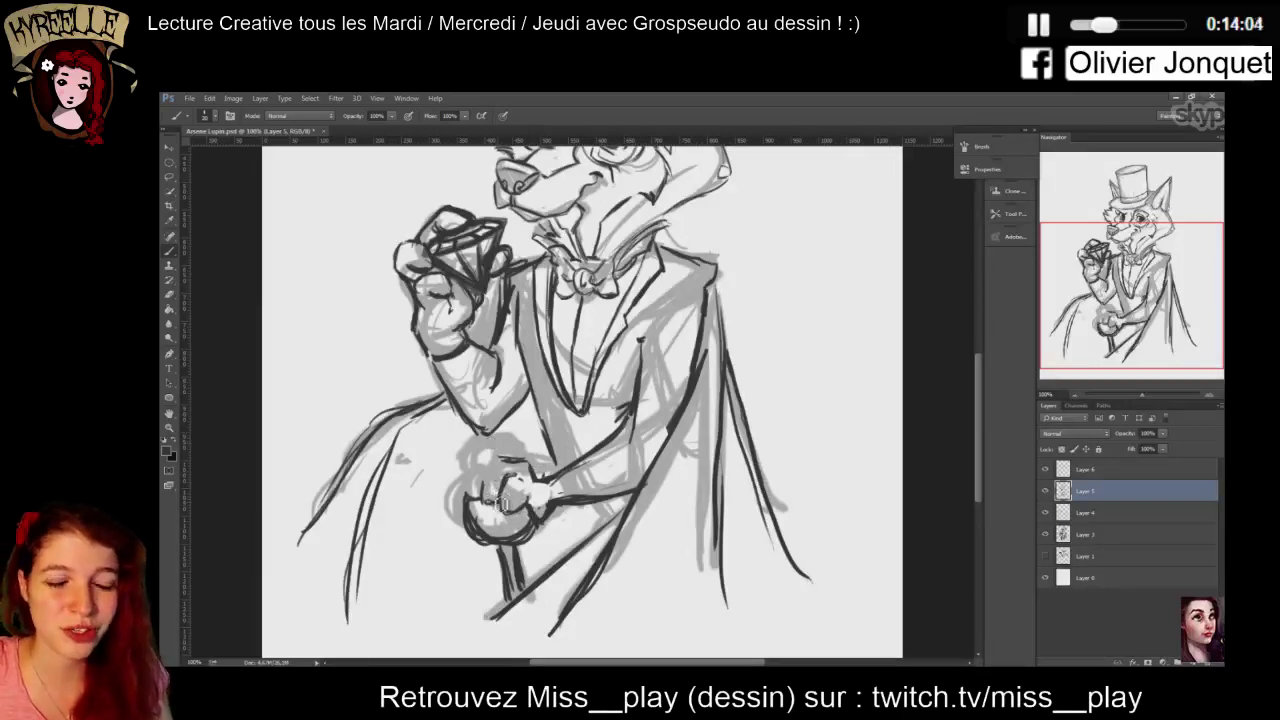
drag(477, 468, 479, 501)
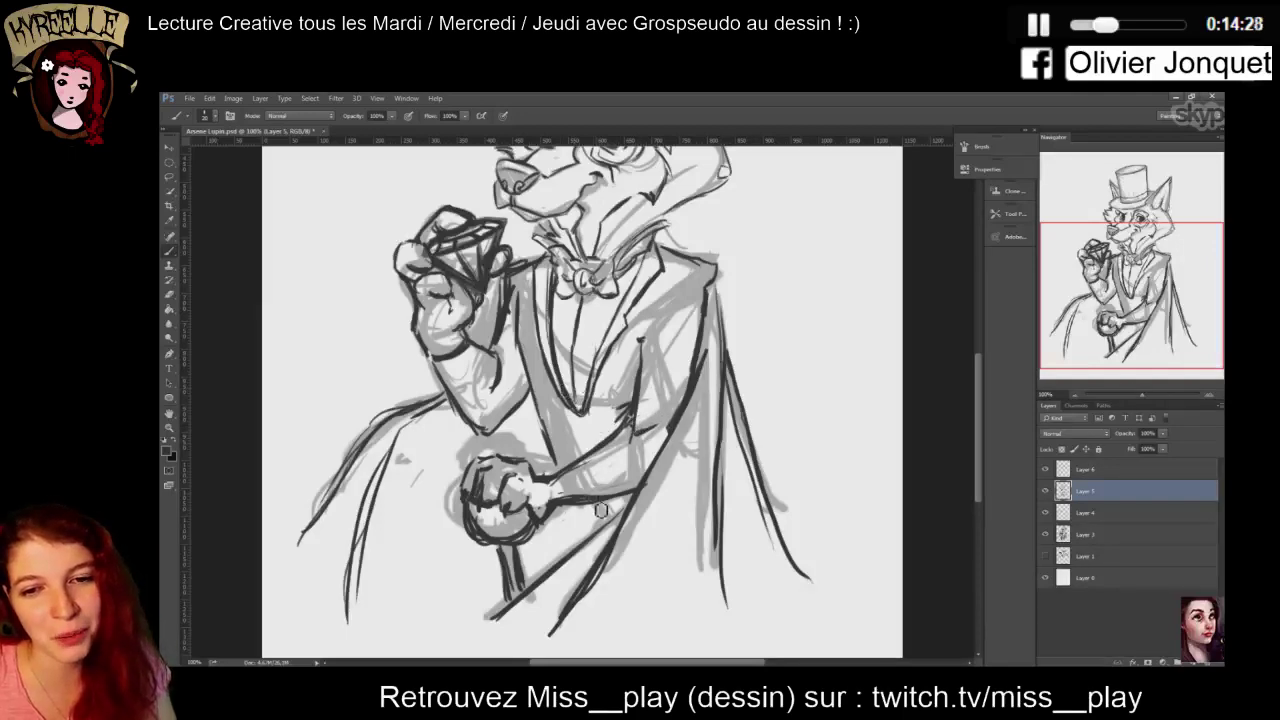
Draw the sleeve cuff around the cane arm's wrist with curved bands, and strengthen the sleeve's lower edge
key(e)
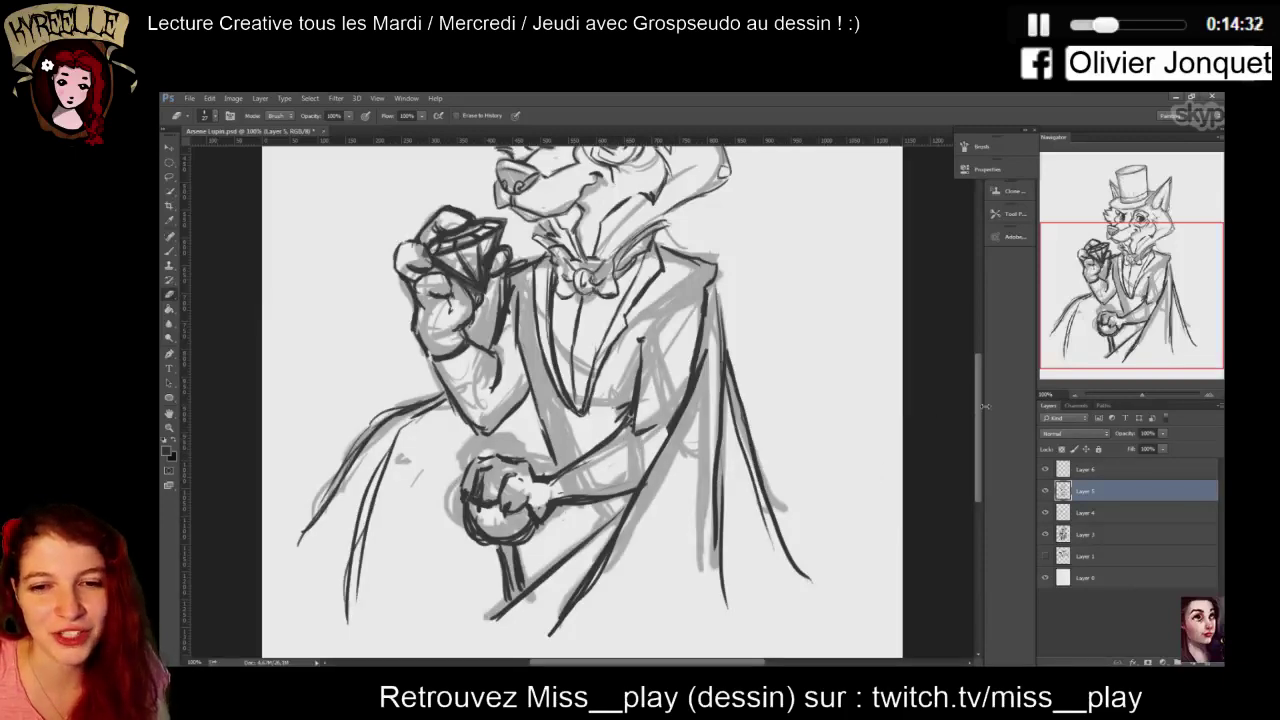
drag(985, 407, 967, 383)
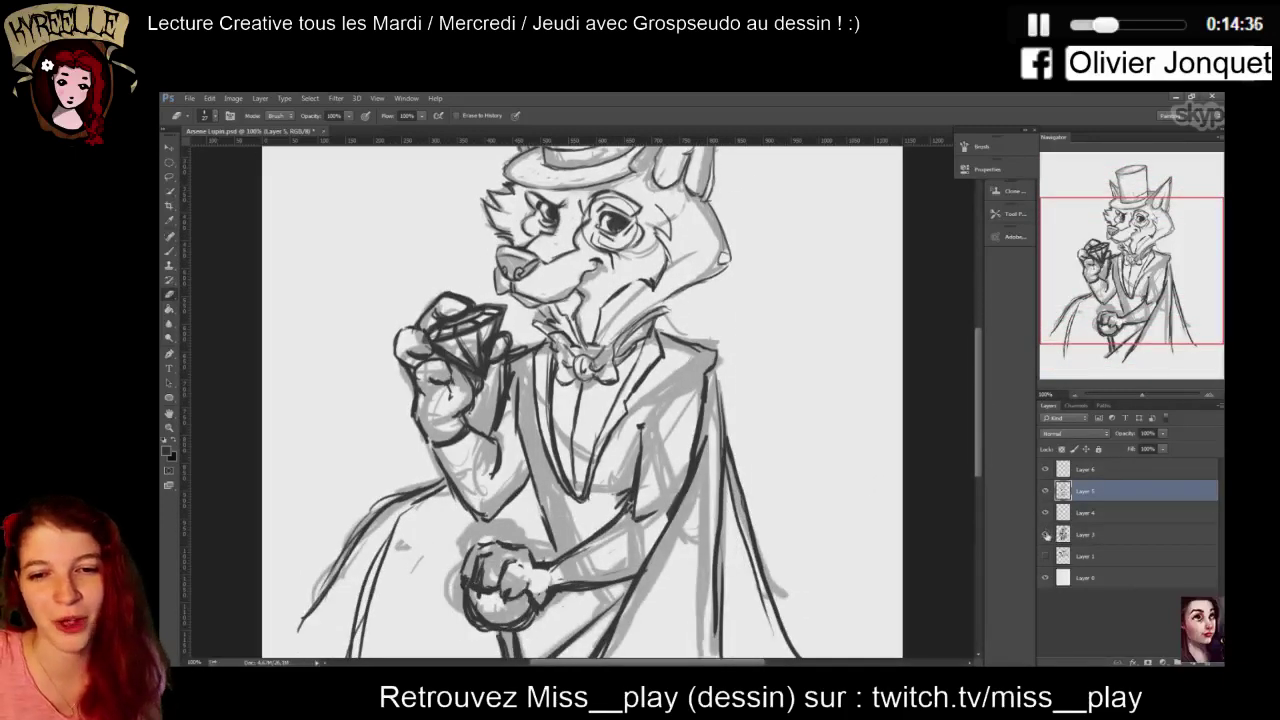
click(1046, 536)
click(1046, 536)
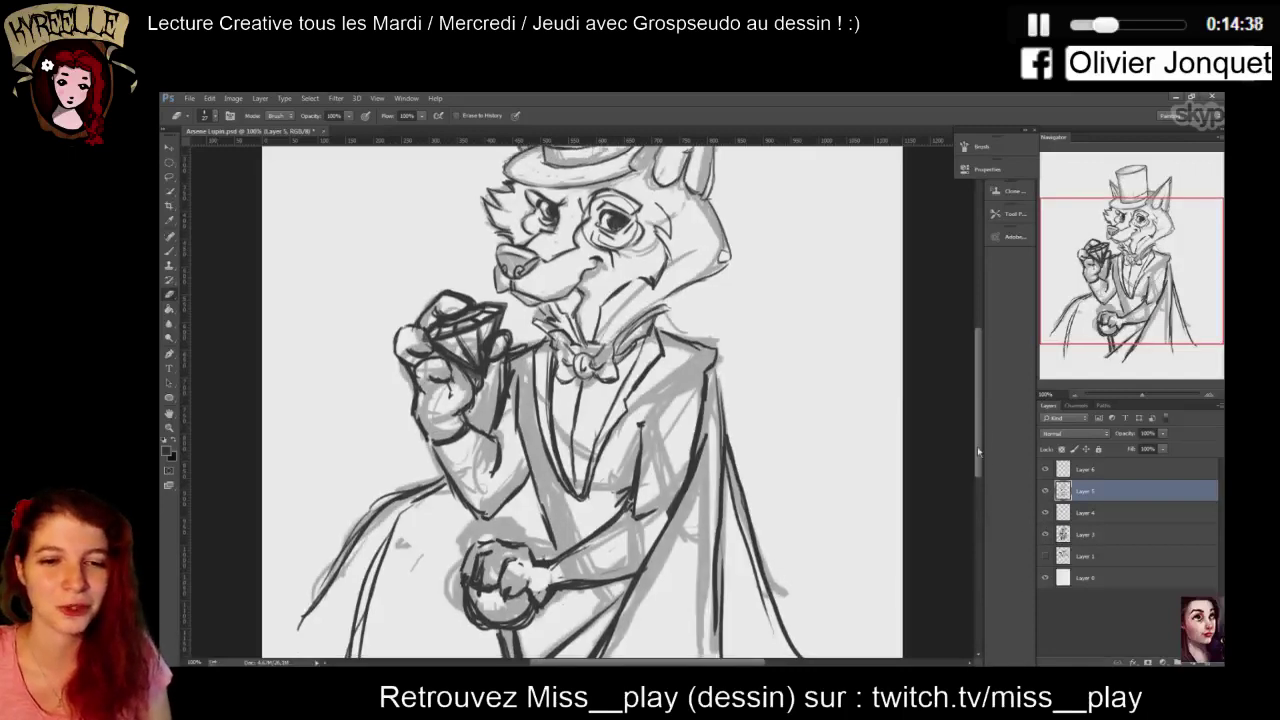
drag(977, 446, 1005, 471)
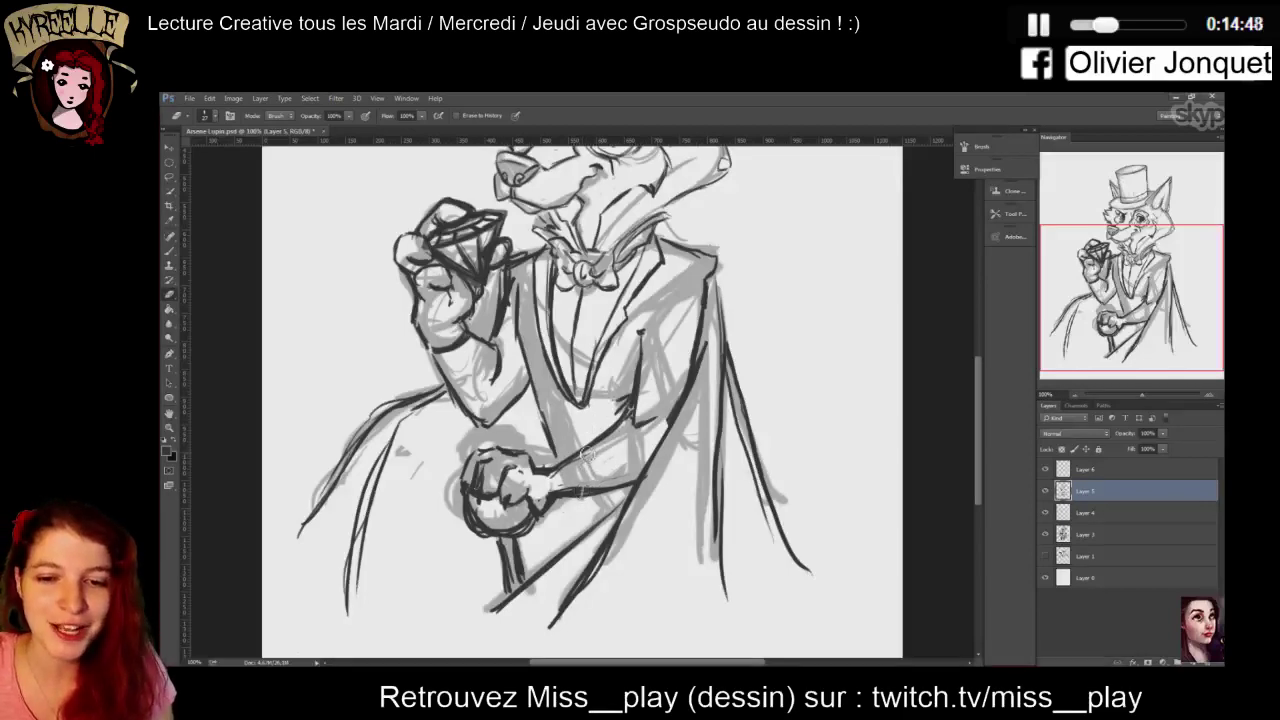
key(b)
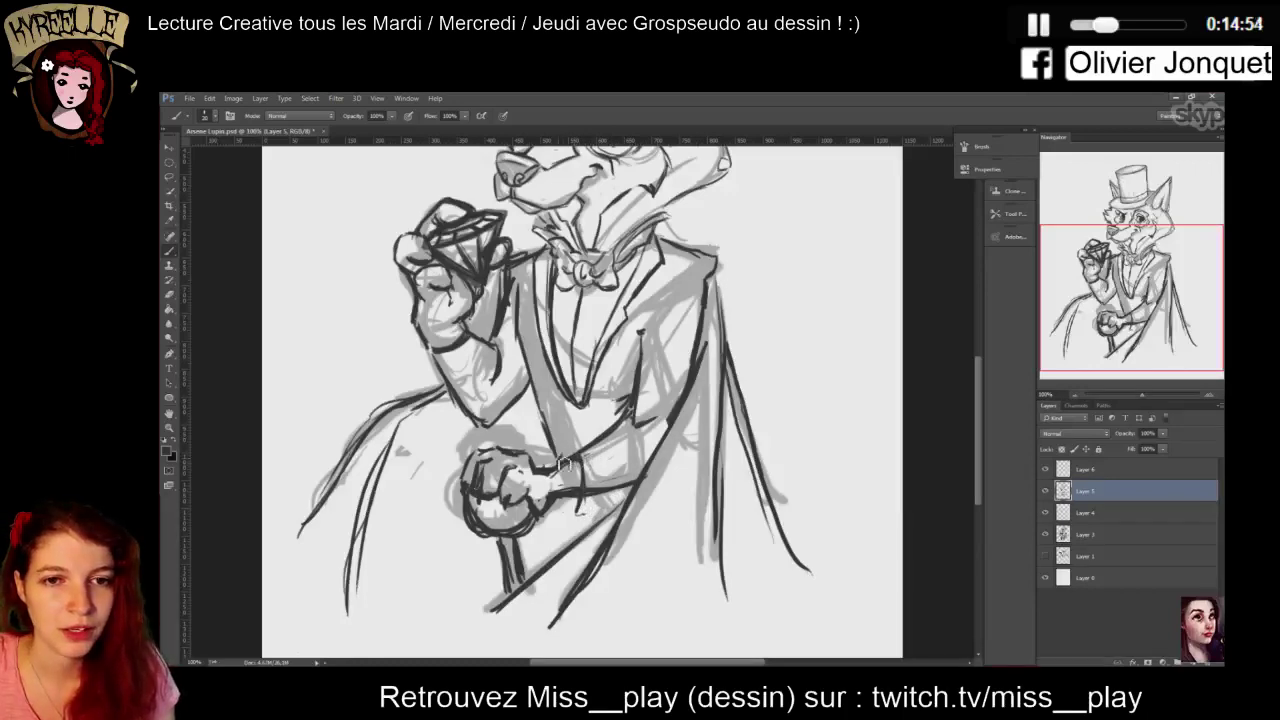
drag(589, 452, 584, 508)
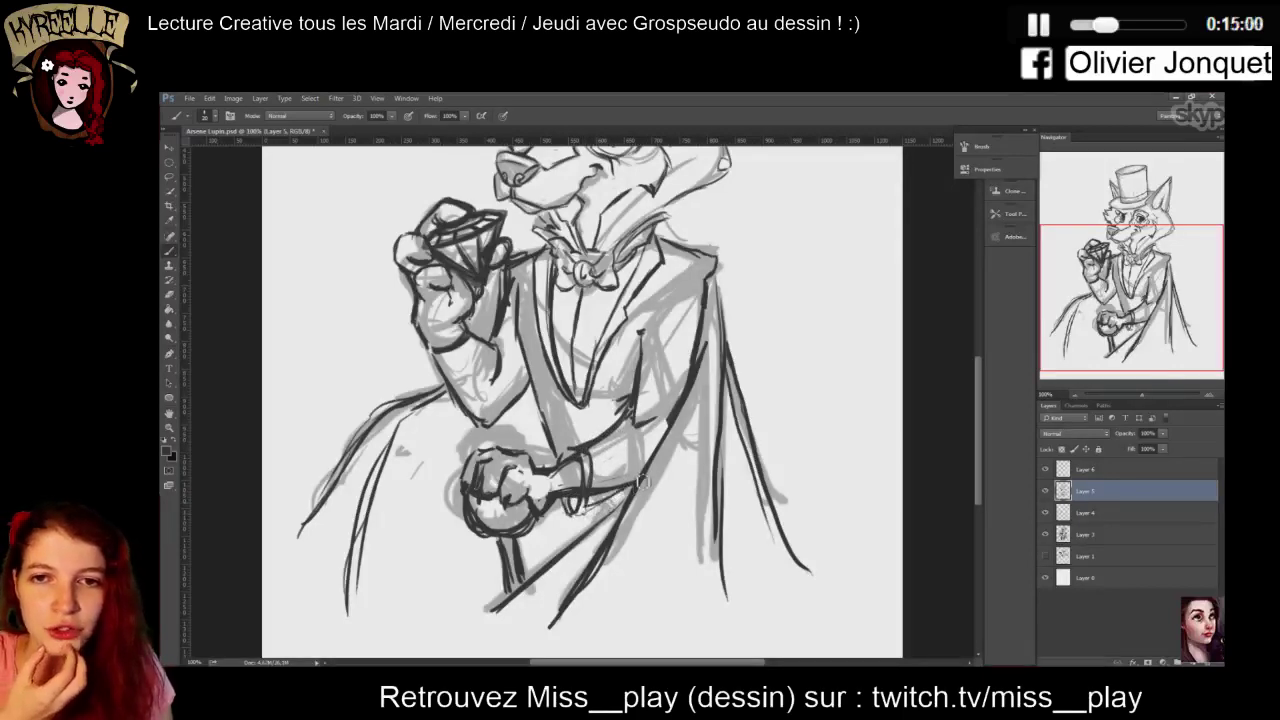
mouse_move(593, 506)
mouse_down()
mouse_move(640, 492)
mouse_move(592, 511)
mouse_up()
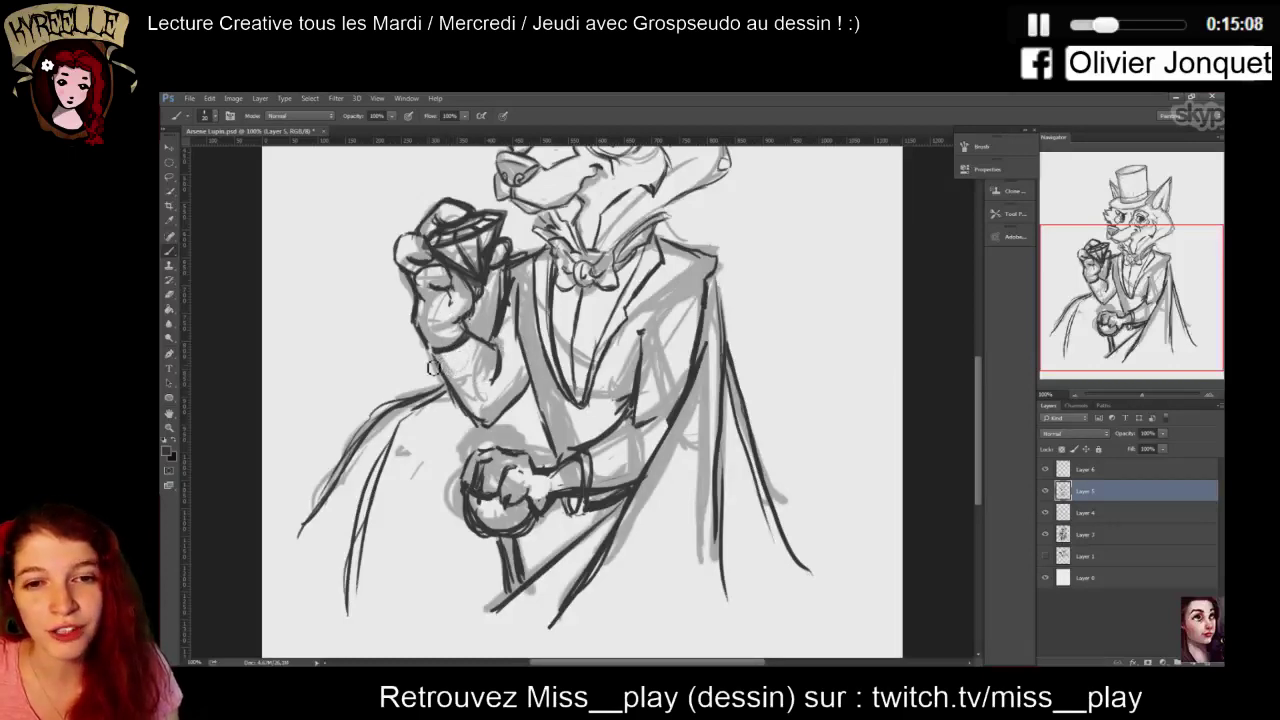
Ink the cuff band around the wrist of the hand holding the diamond, and clean up its inside
drag(480, 335, 472, 348)
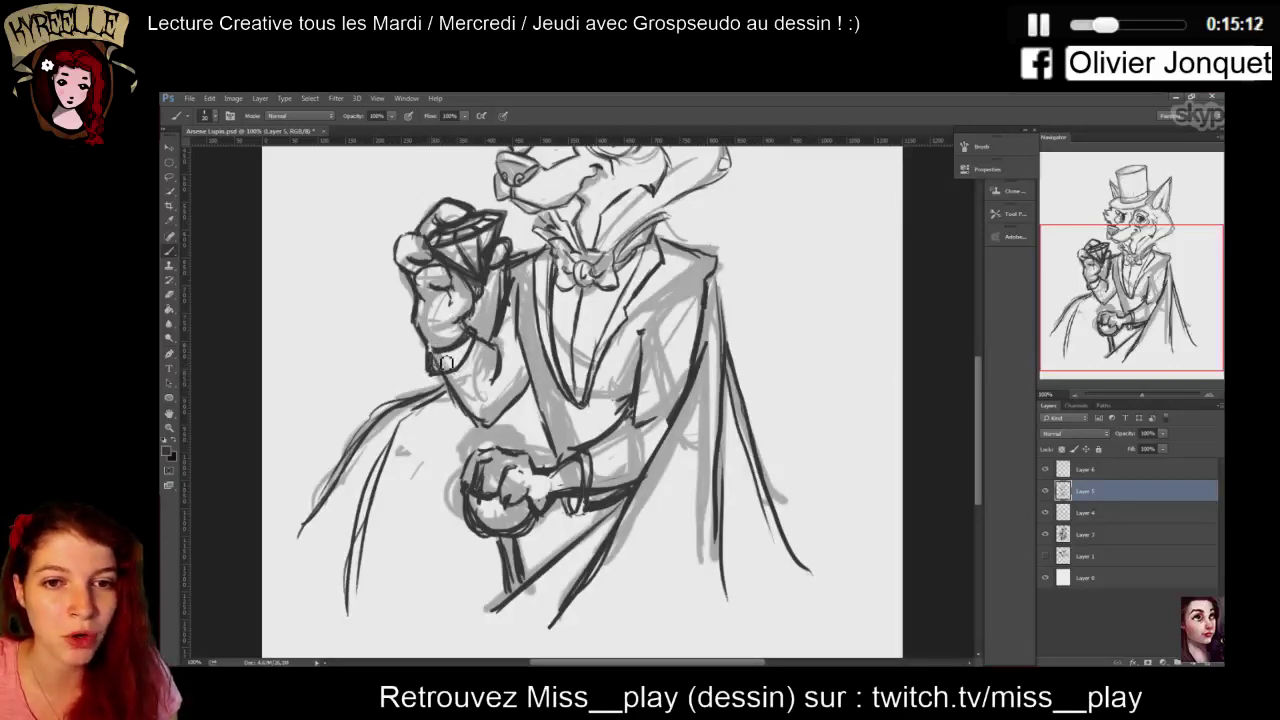
drag(456, 352, 478, 336)
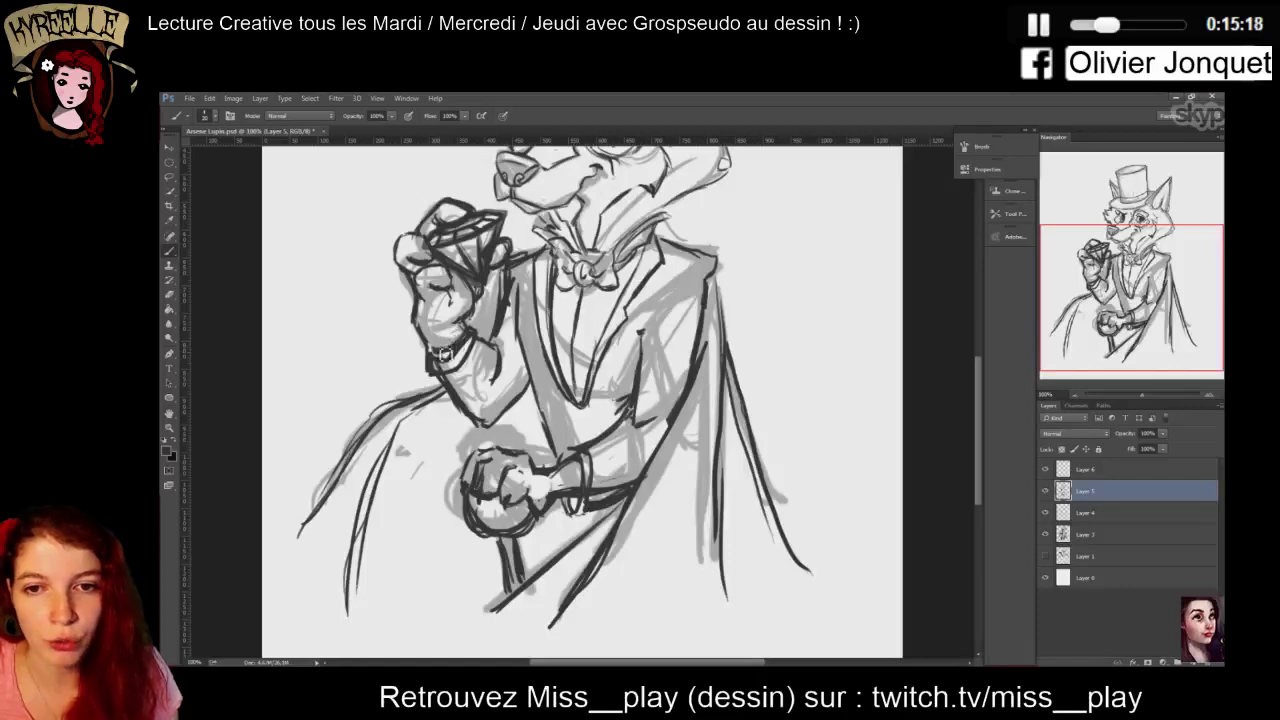
key(e)
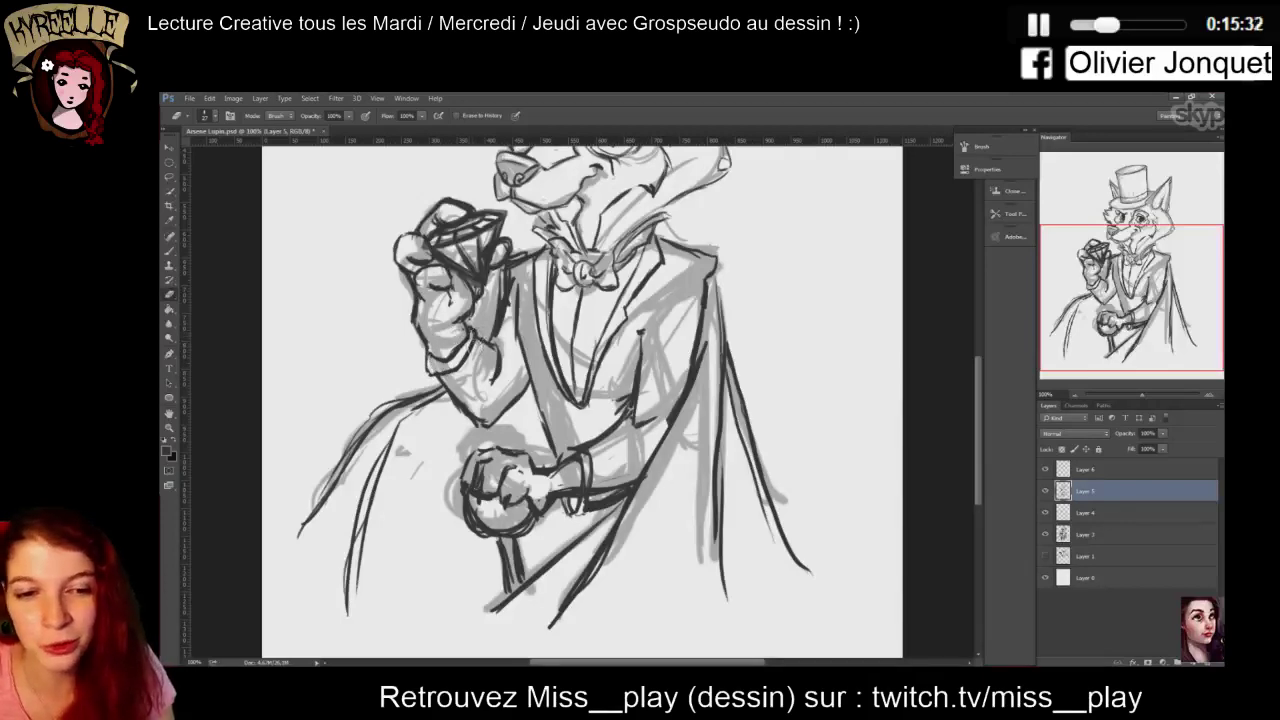
key(b)
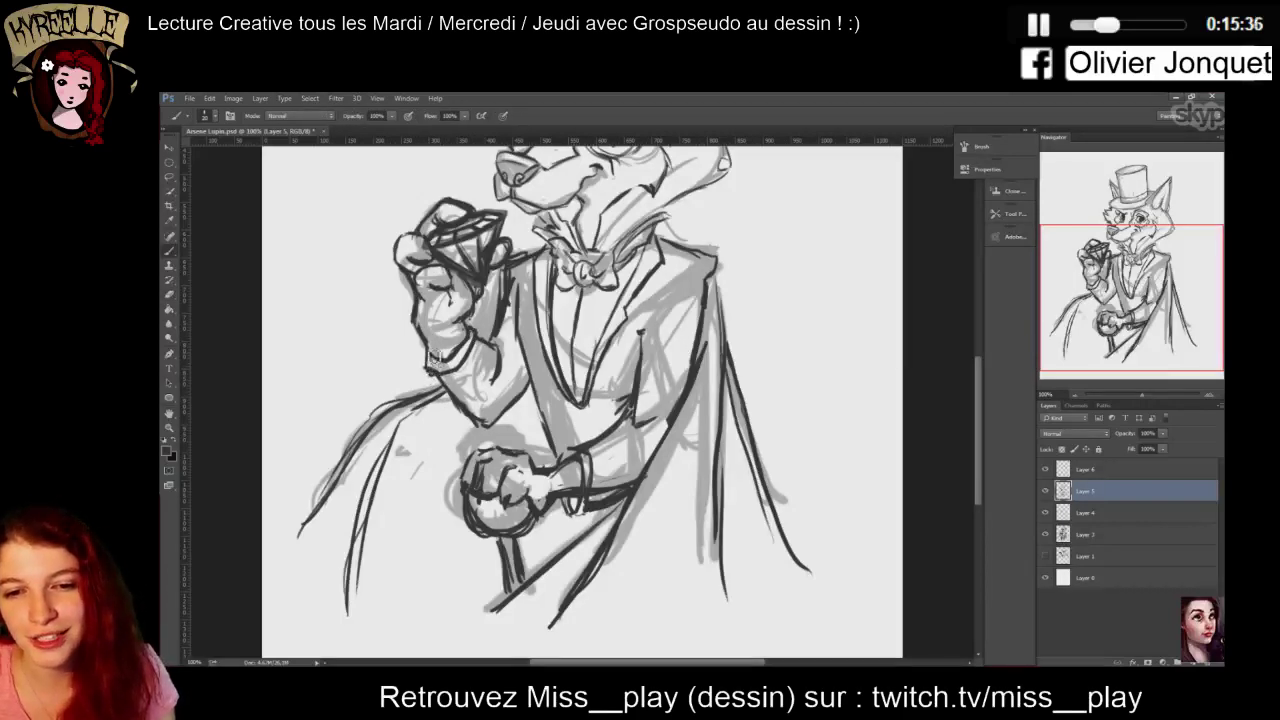
Thin the outline of the cane knob and erase the stray lines between the cane hand's wrist and cuff
key(e)
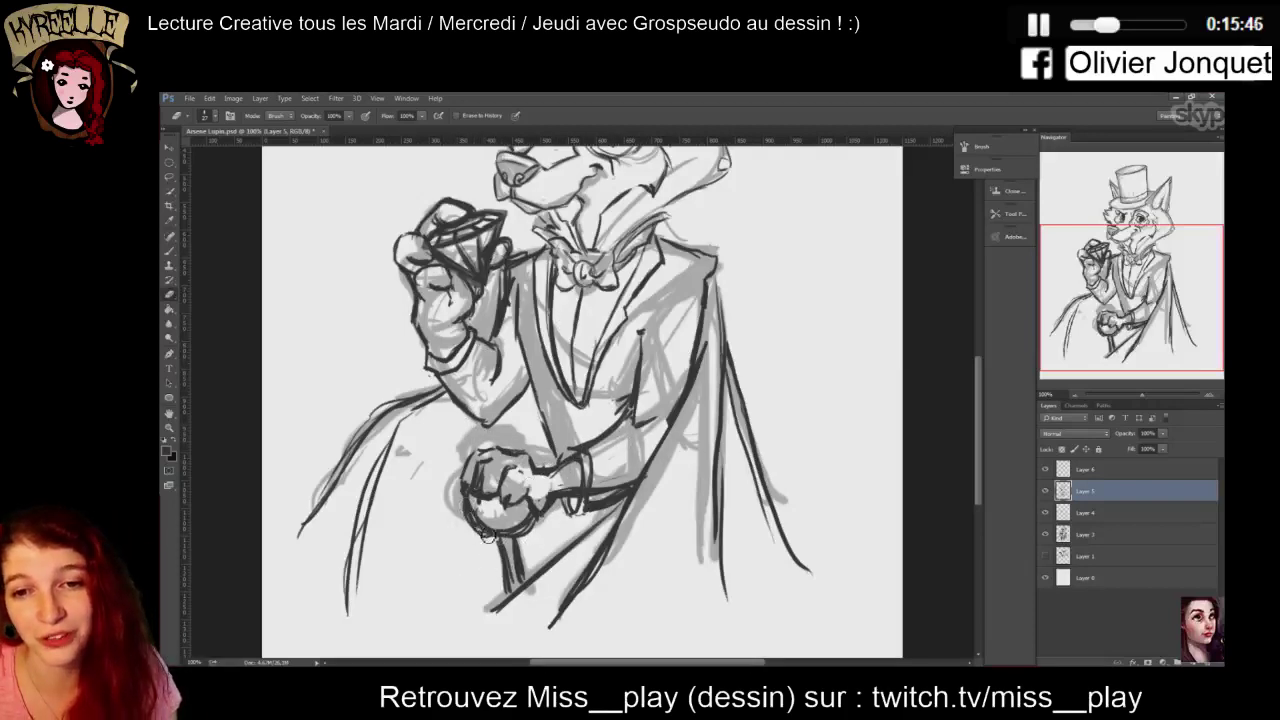
drag(466, 506, 474, 523)
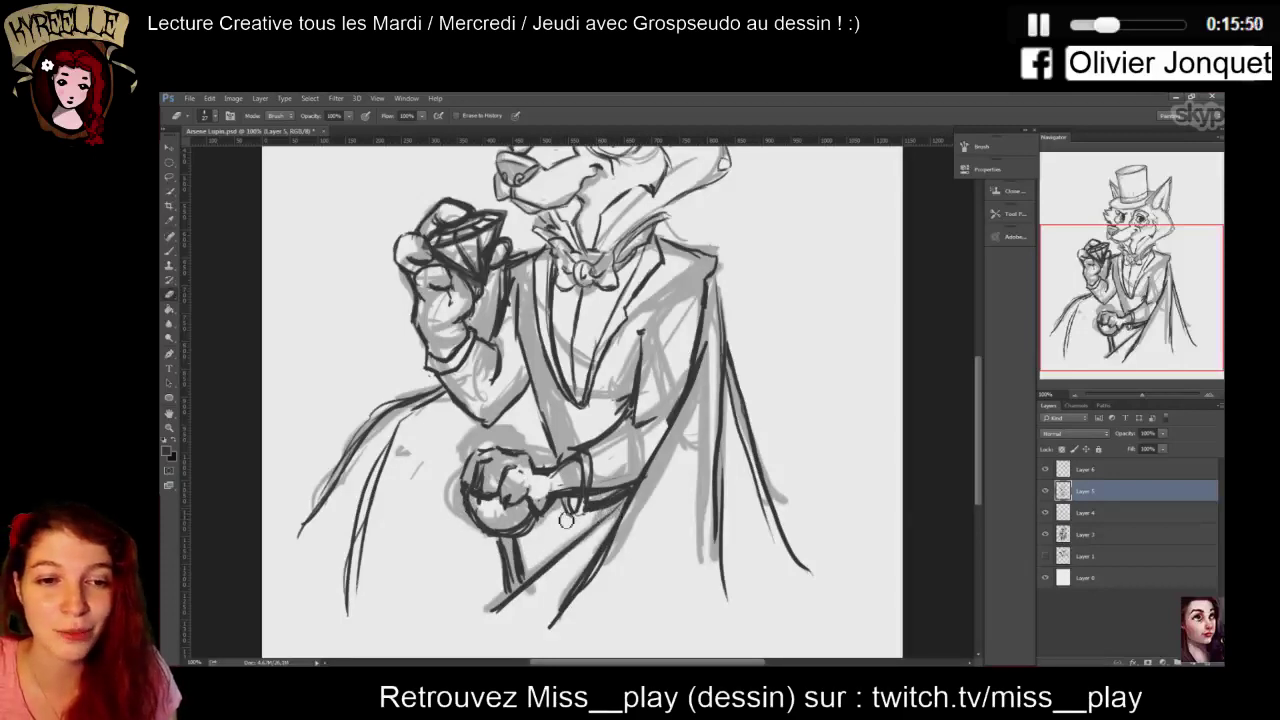
key(b)
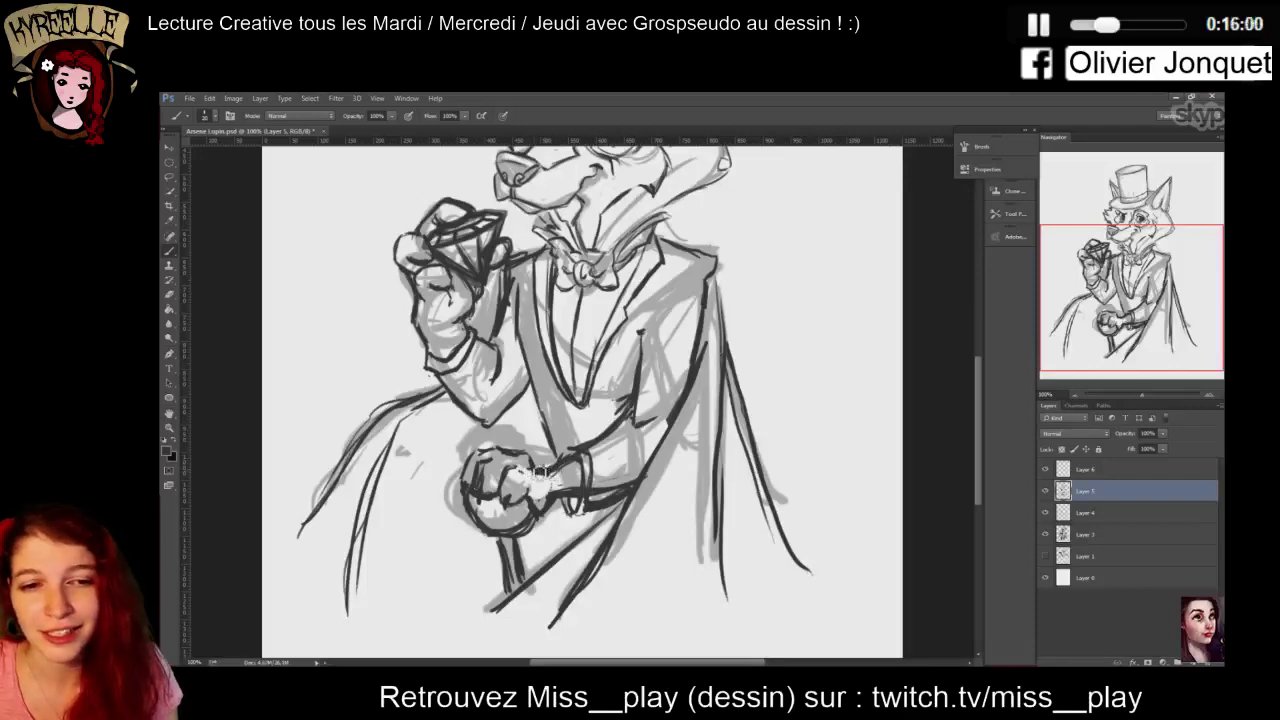
key(e)
mouse_move(555, 480)
mouse_down()
mouse_move(555, 500)
mouse_move(563, 486)
mouse_up()
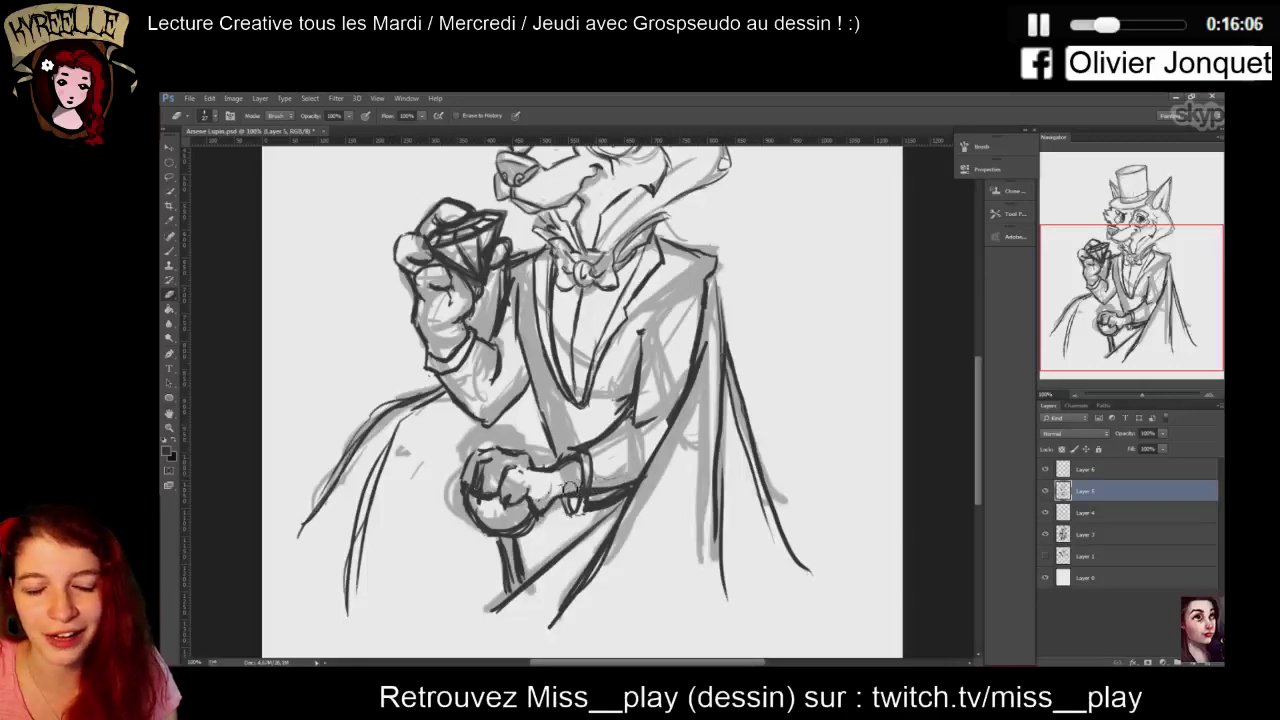
Thicken the cane arm's cuff into a dark band, and trim its edge and the underside of the sleeve
key(b)
mouse_move(584, 488)
mouse_down()
mouse_move(582, 464)
mouse_move(575, 512)
mouse_move(597, 482)
mouse_move(573, 516)
mouse_move(563, 459)
mouse_move(582, 462)
mouse_move(588, 487)
mouse_up()
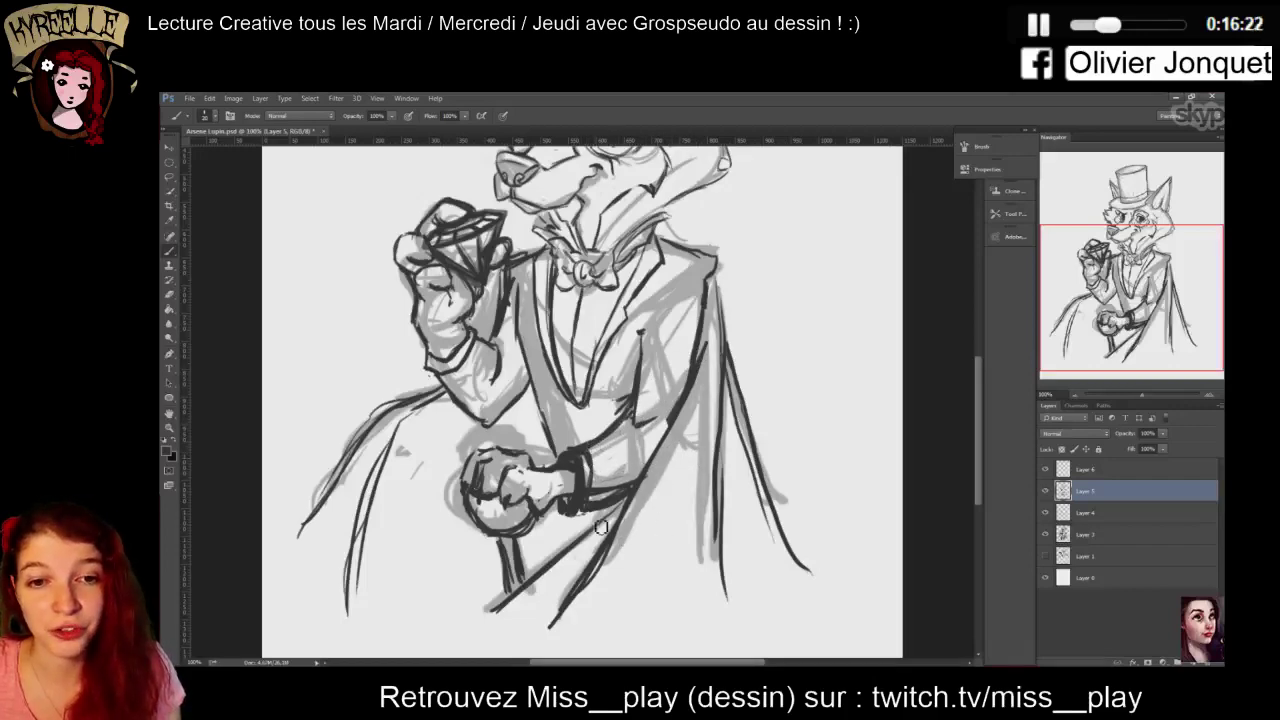
key(e)
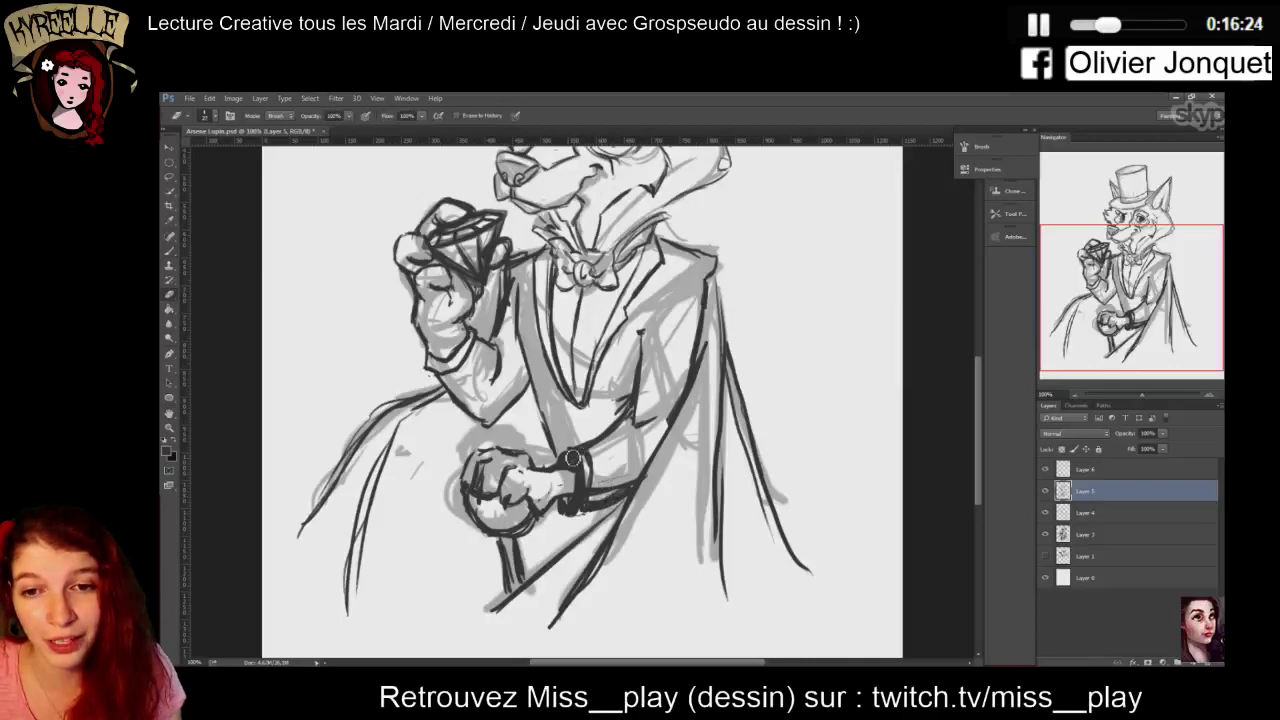
mouse_move(587, 509)
mouse_down()
mouse_move(600, 489)
mouse_move(632, 487)
mouse_up()
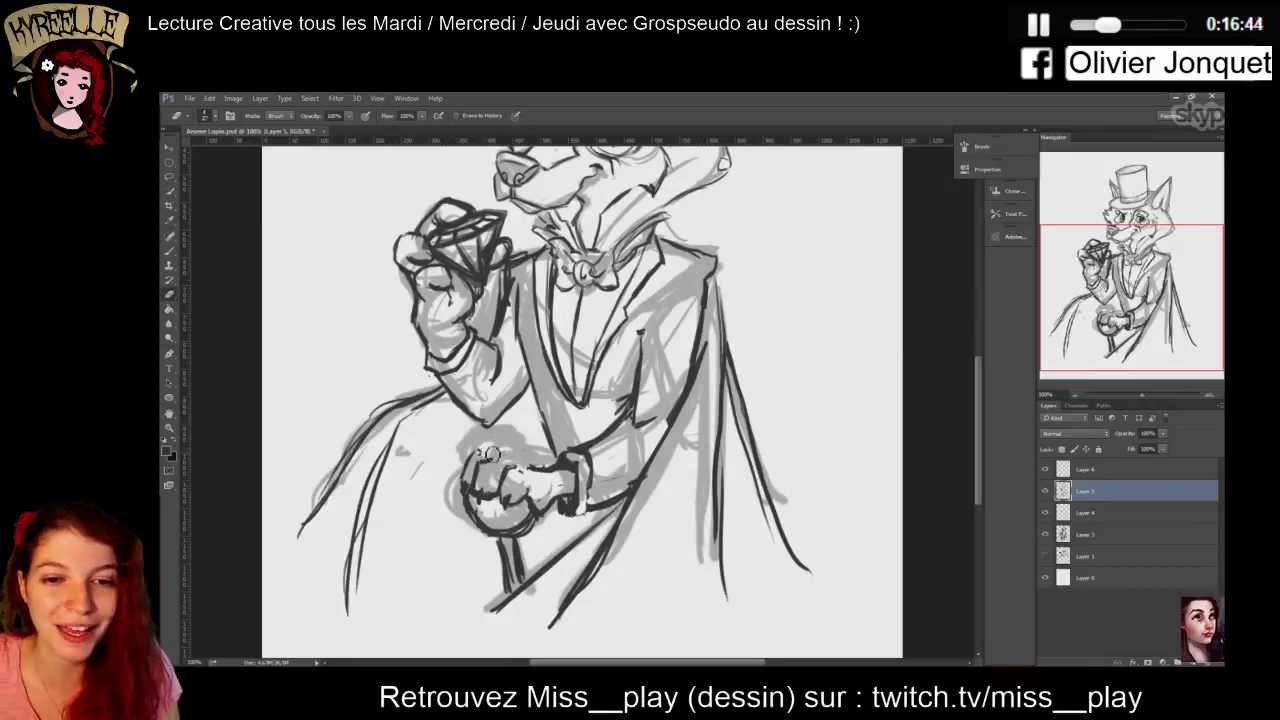
Redraw the fingertips and knuckle contours along the top of the hand gripping the cane knob
click(169, 250)
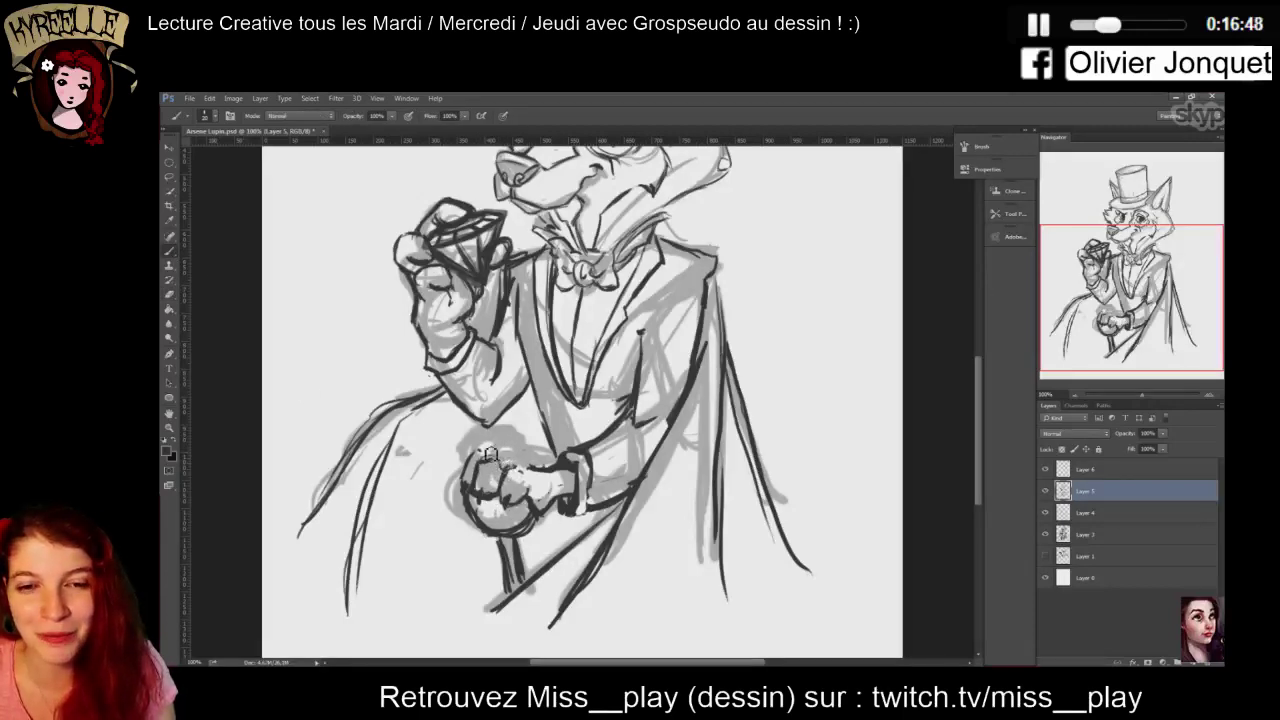
drag(480, 456, 463, 483)
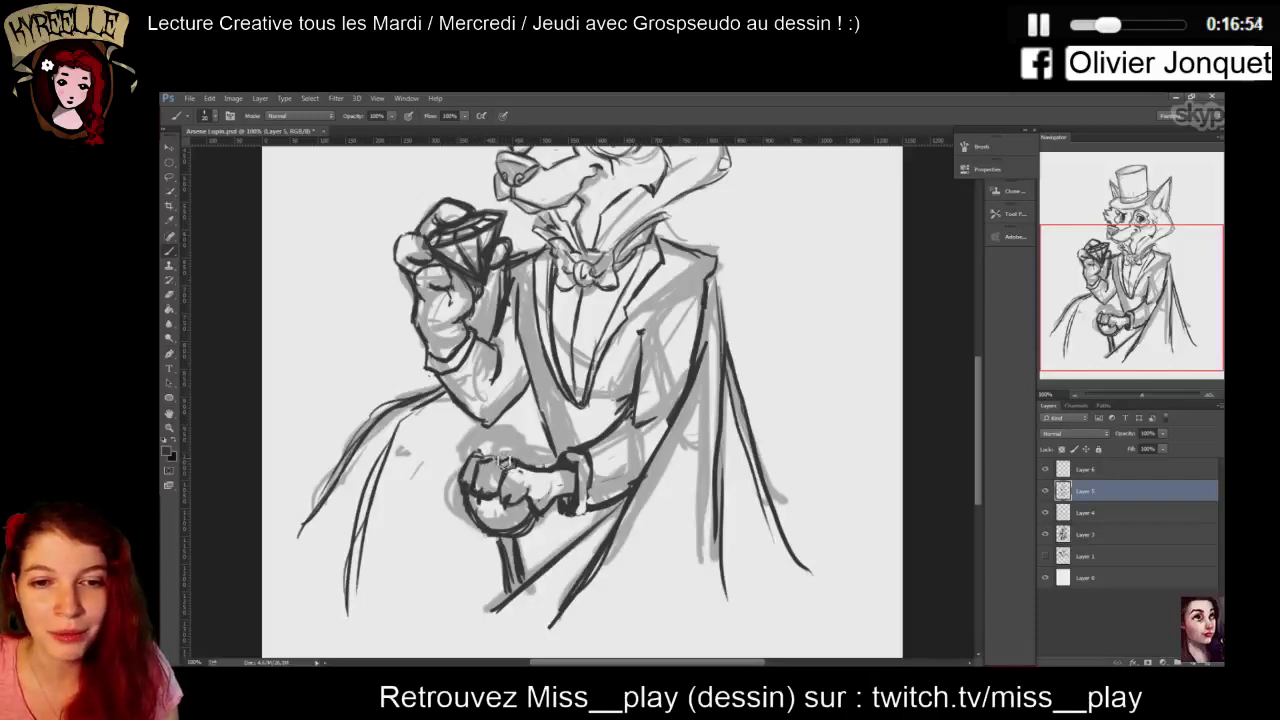
drag(489, 456, 506, 463)
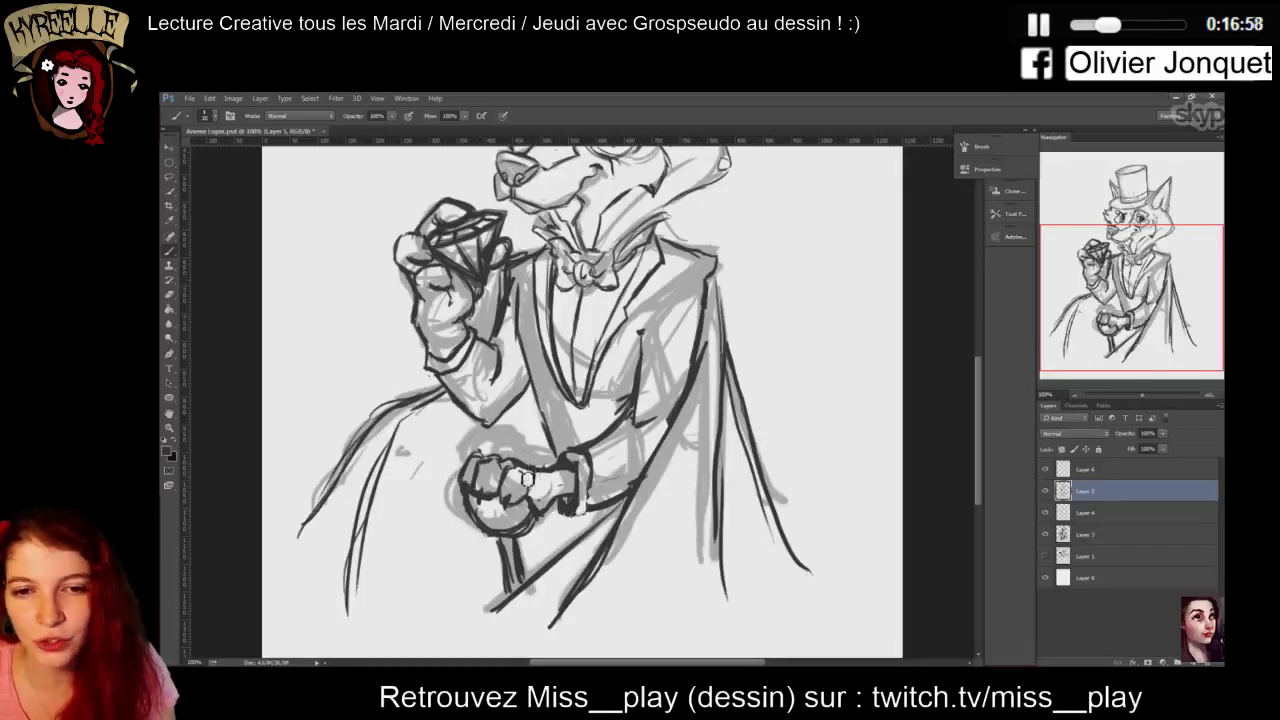
key(e)
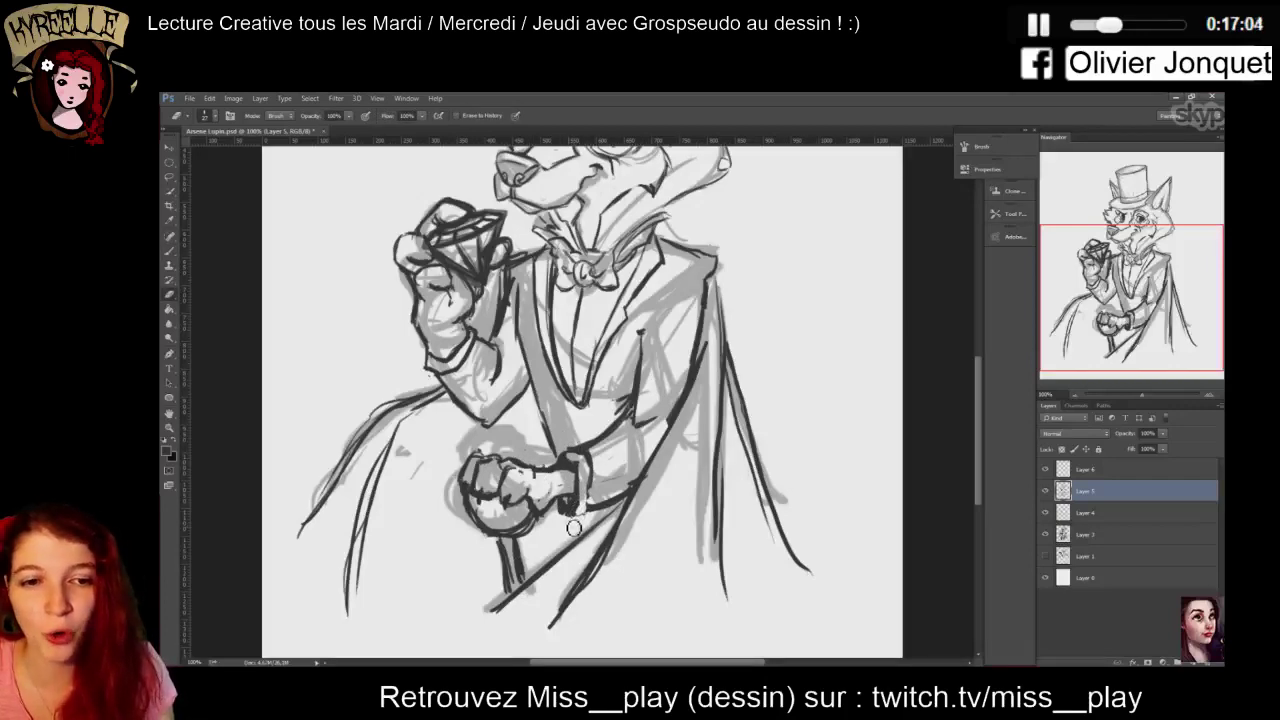
Darken the cane arm's cuff on the hand side and extend its lower edge under the wrist
key(b)
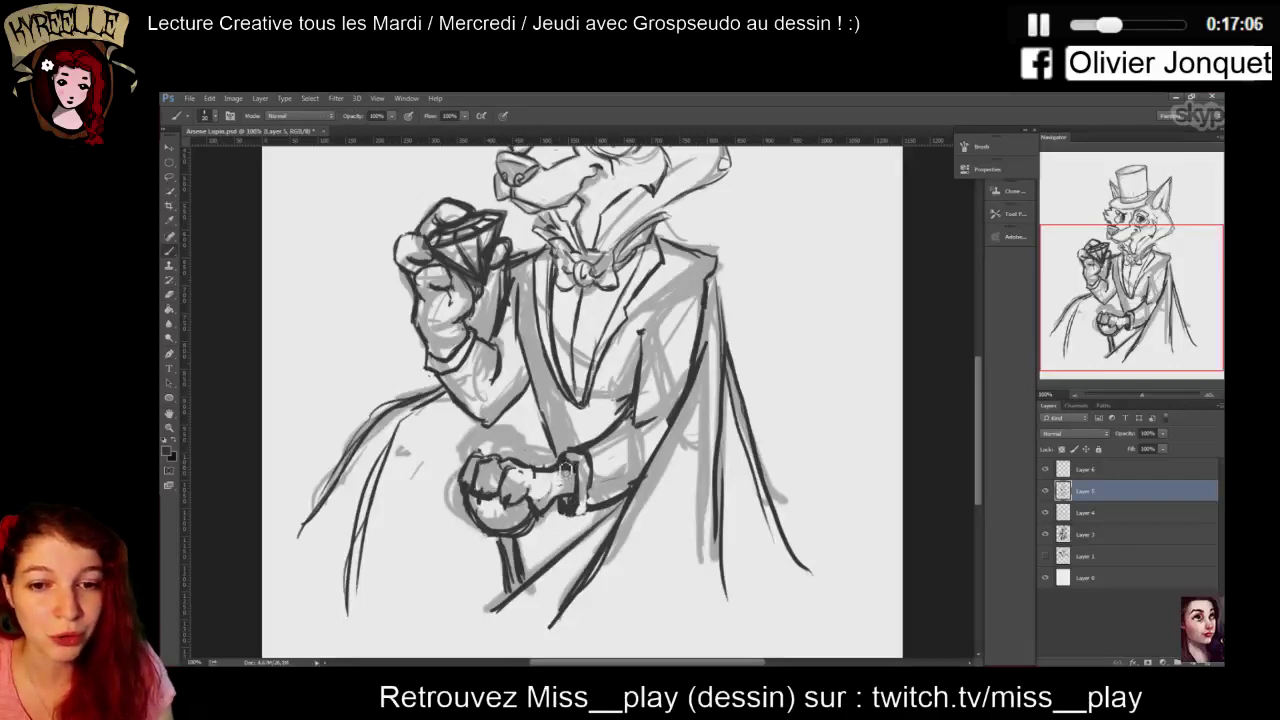
mouse_move(576, 482)
mouse_down()
mouse_move(556, 465)
mouse_move(581, 458)
mouse_move(553, 470)
mouse_move(574, 462)
mouse_up()
mouse_move(552, 518)
mouse_down()
mouse_move(565, 503)
mouse_move(551, 516)
mouse_up()
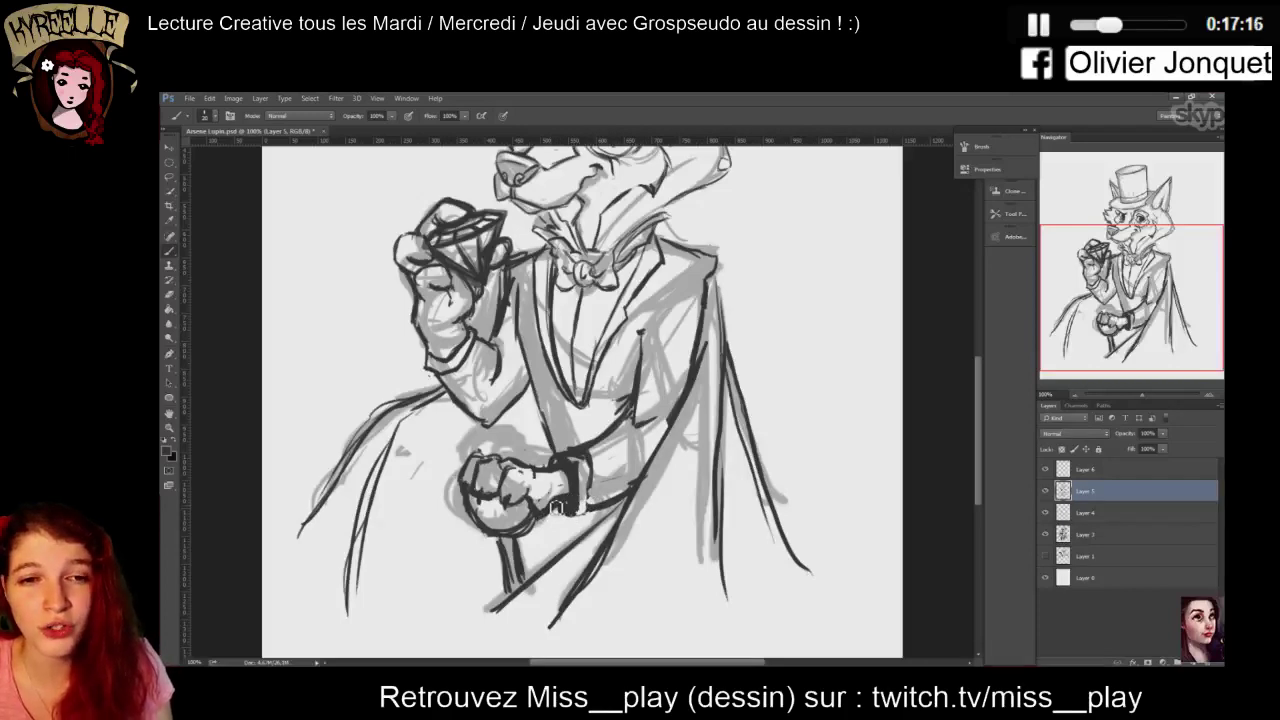
key(e)
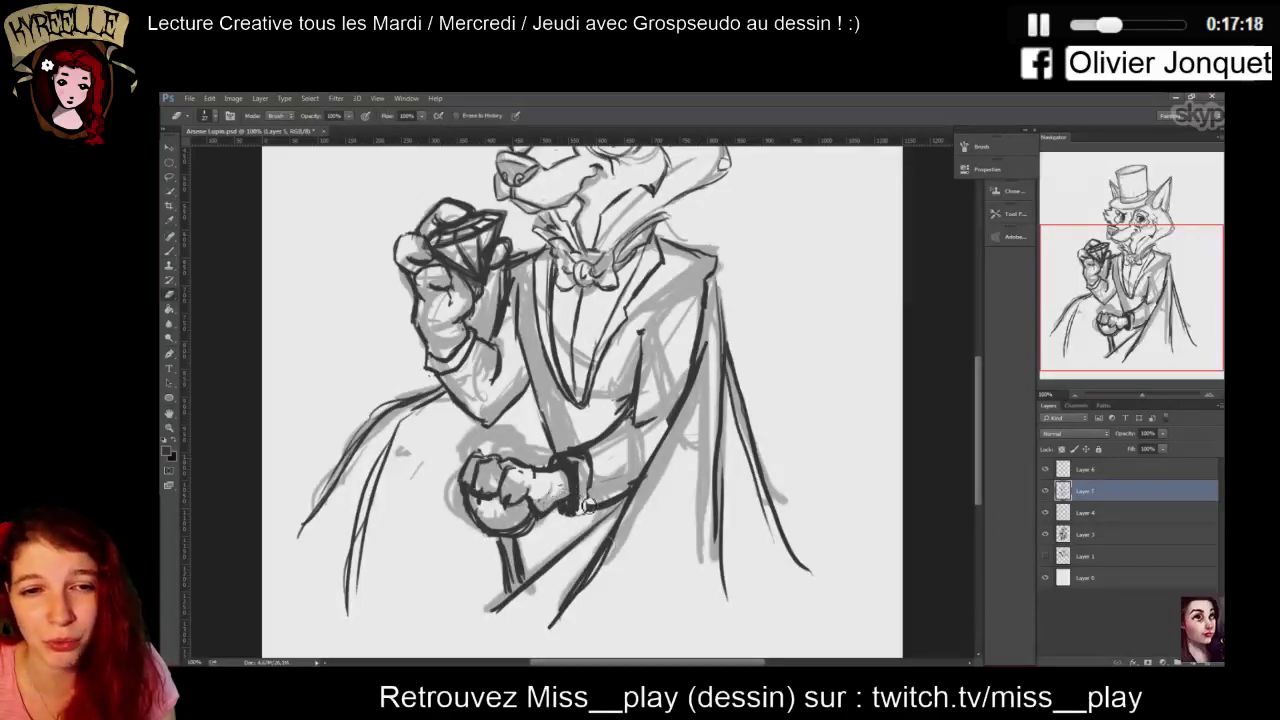
key(b)
mouse_move(576, 503)
mouse_down()
mouse_move(563, 515)
mouse_move(590, 520)
mouse_move(612, 505)
mouse_up()
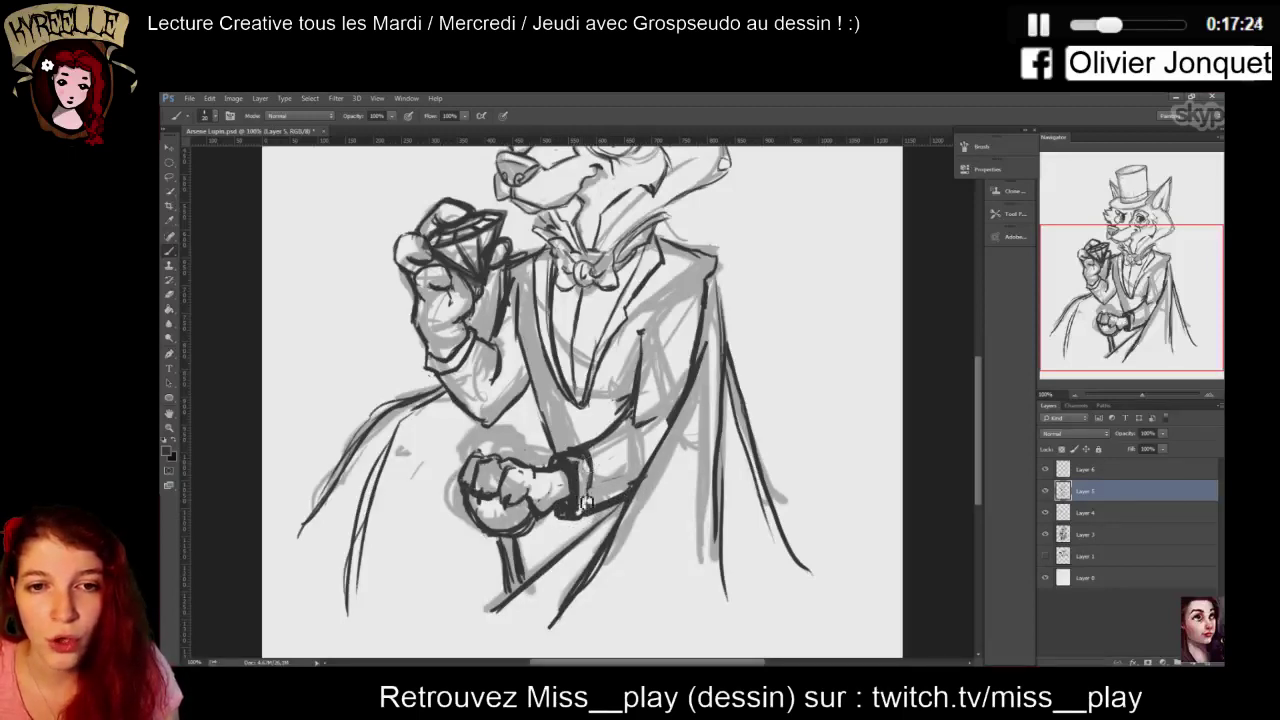
Erase the dark fill of the cane arm's cuff and redraw its edges as a clean, open outlined band
key(e)
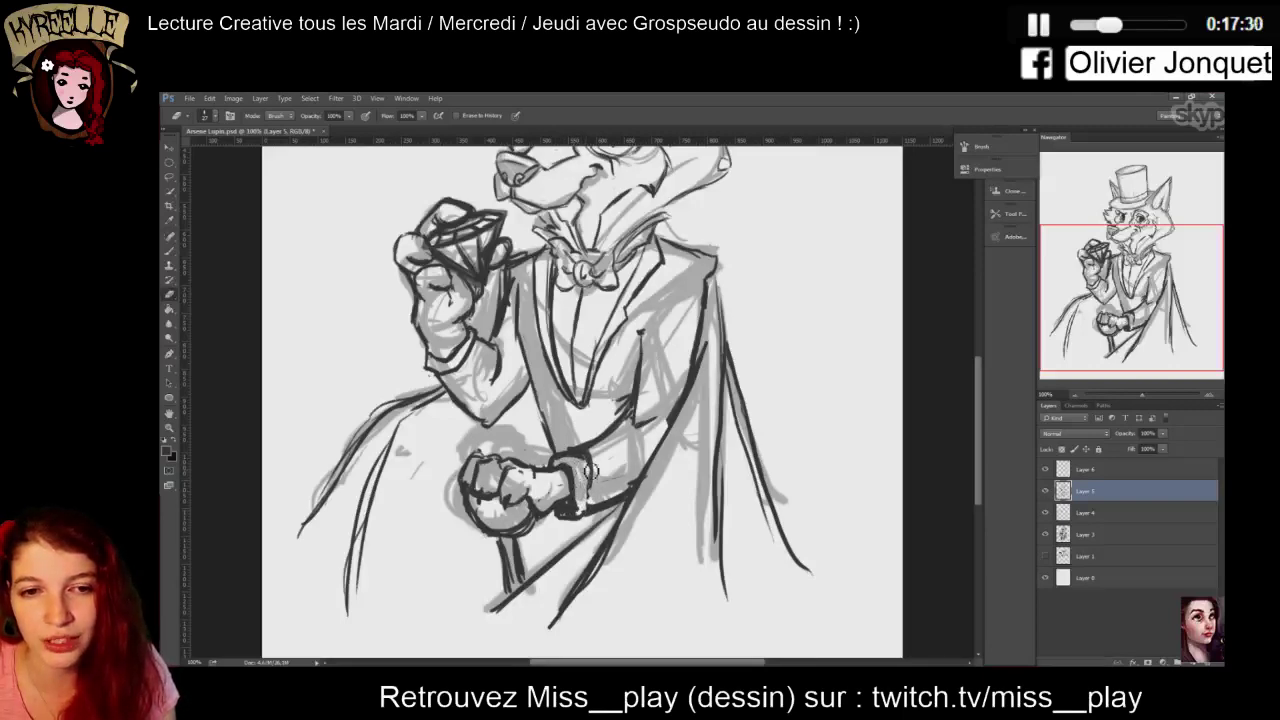
key(b)
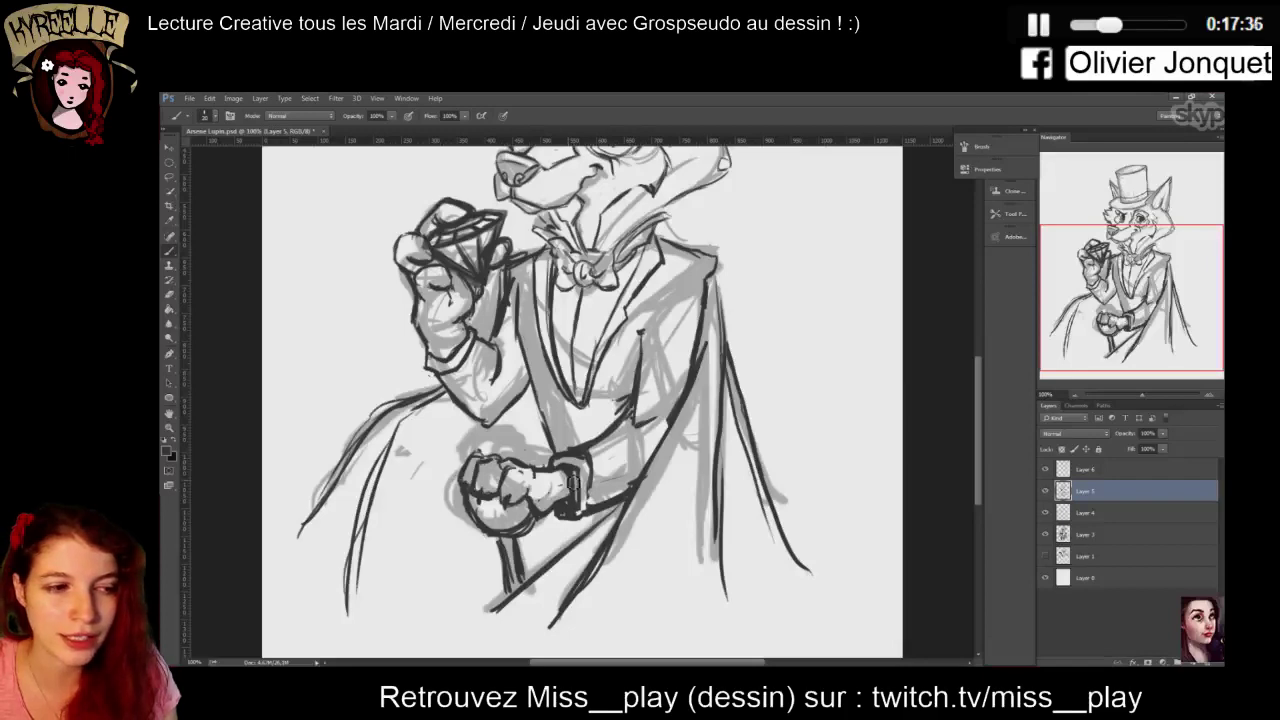
key(e)
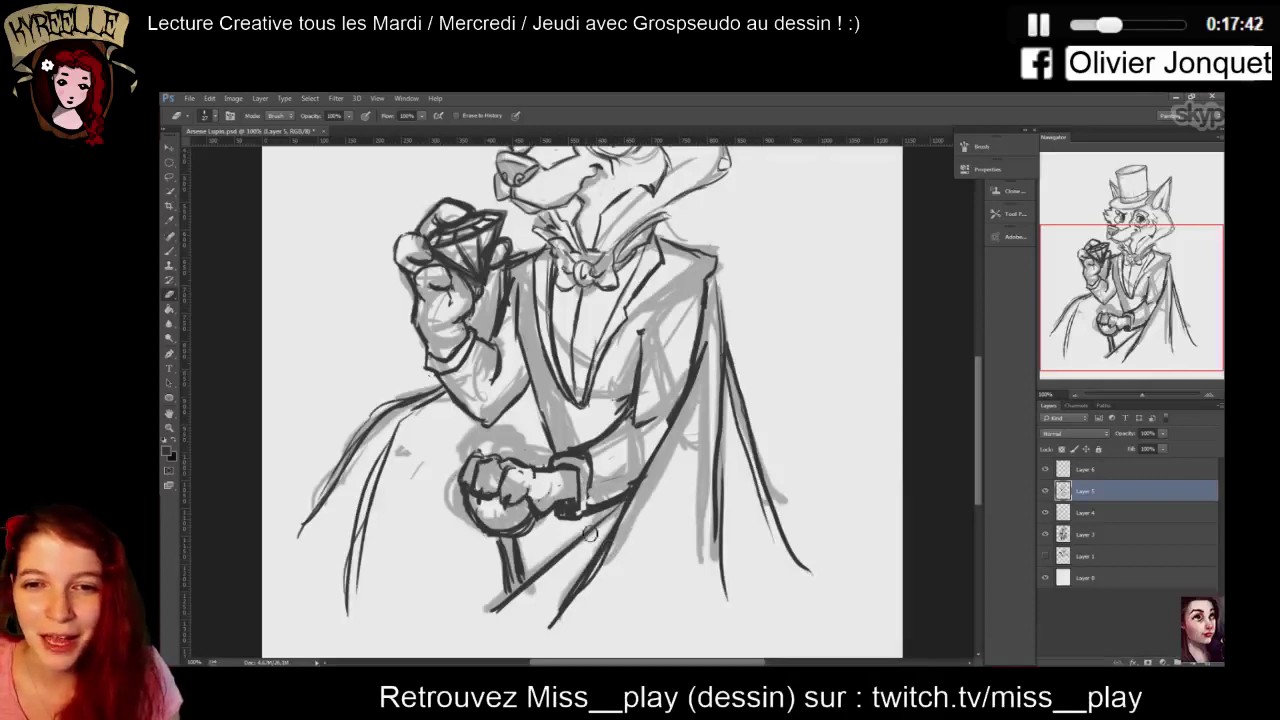
key(b)
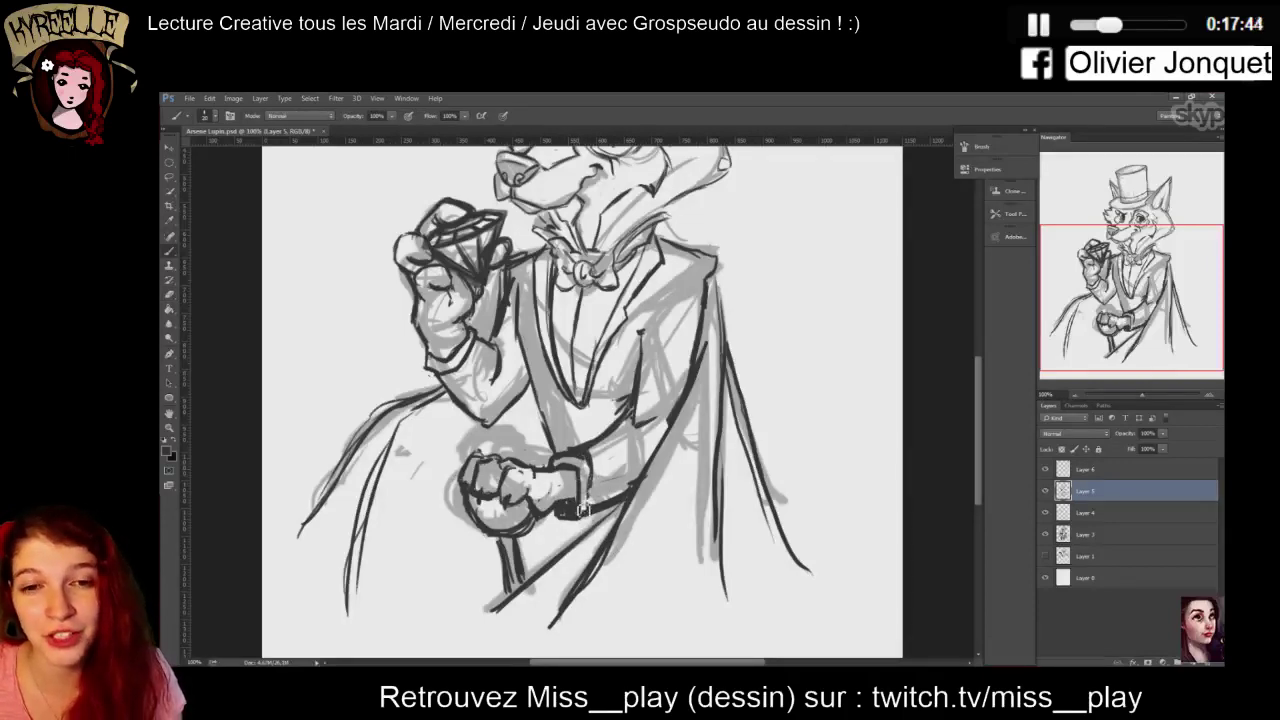
drag(598, 467, 594, 505)
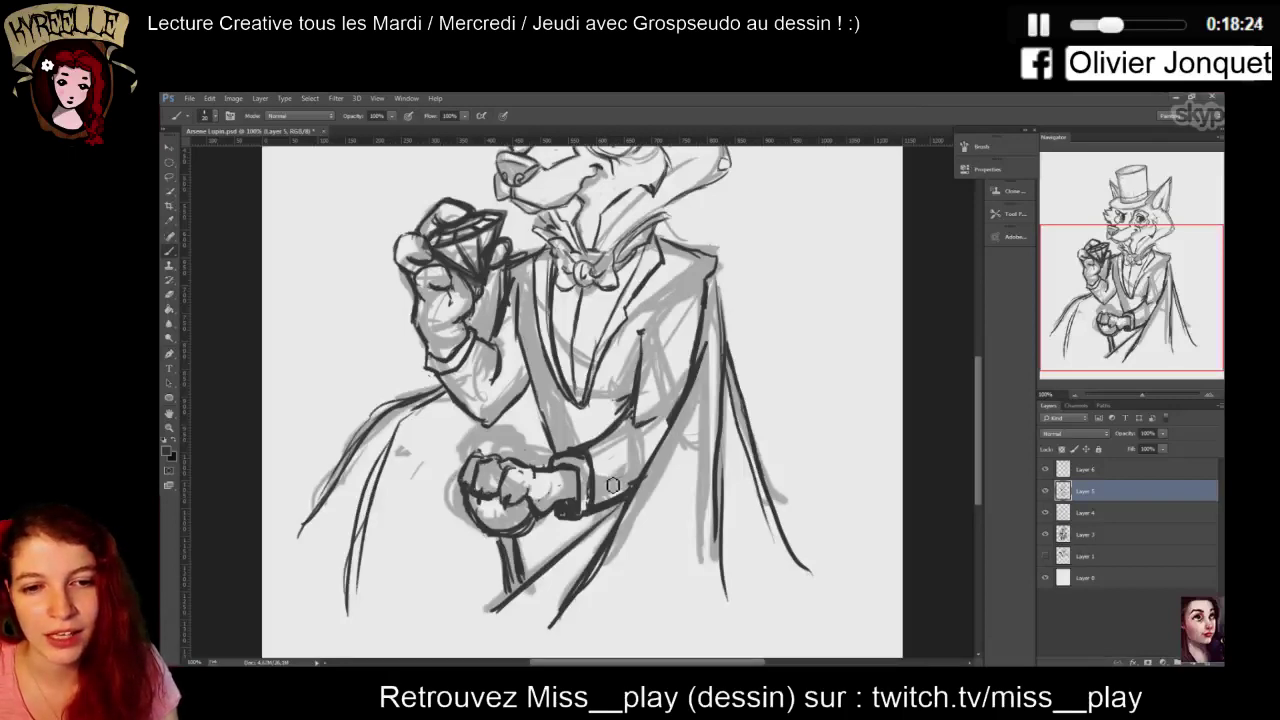
key(e)
mouse_move(568, 511)
mouse_down()
mouse_move(595, 506)
mouse_move(590, 490)
mouse_move(596, 508)
mouse_up()
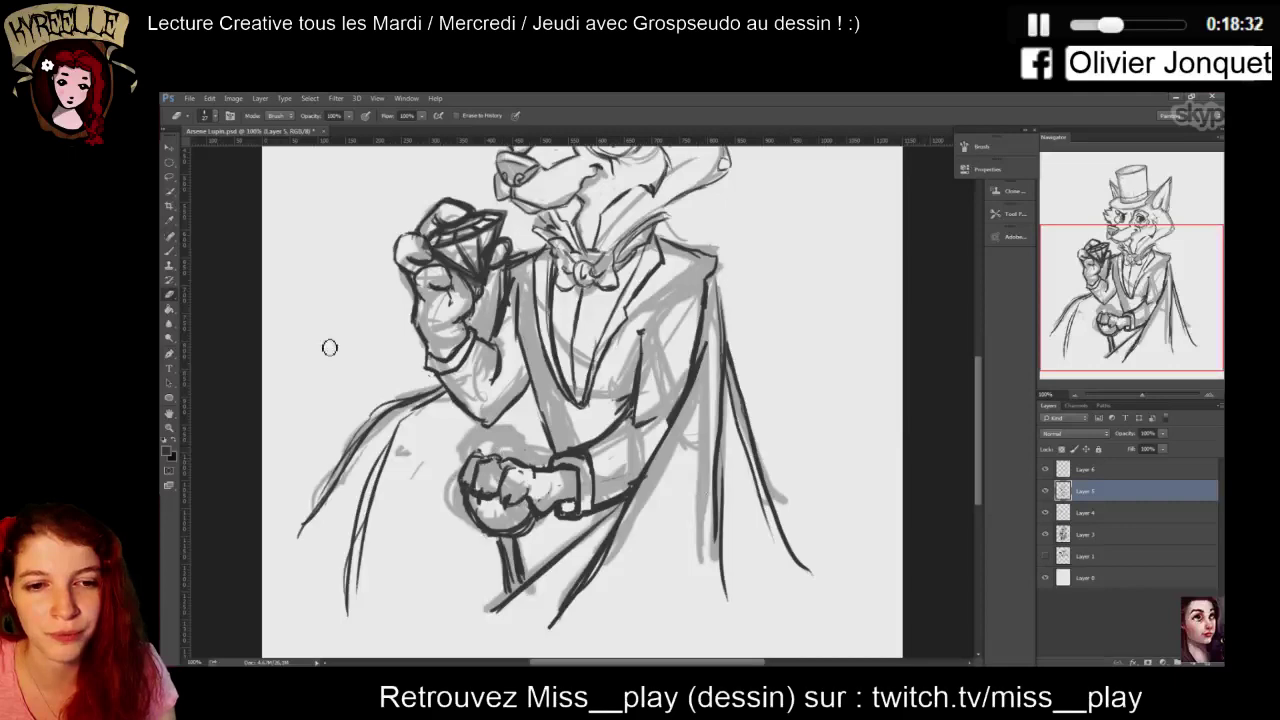
Lasso the lower part of the cane arm's cuff and sleeve, and warp it downward into a rounder curve
click(170, 175)
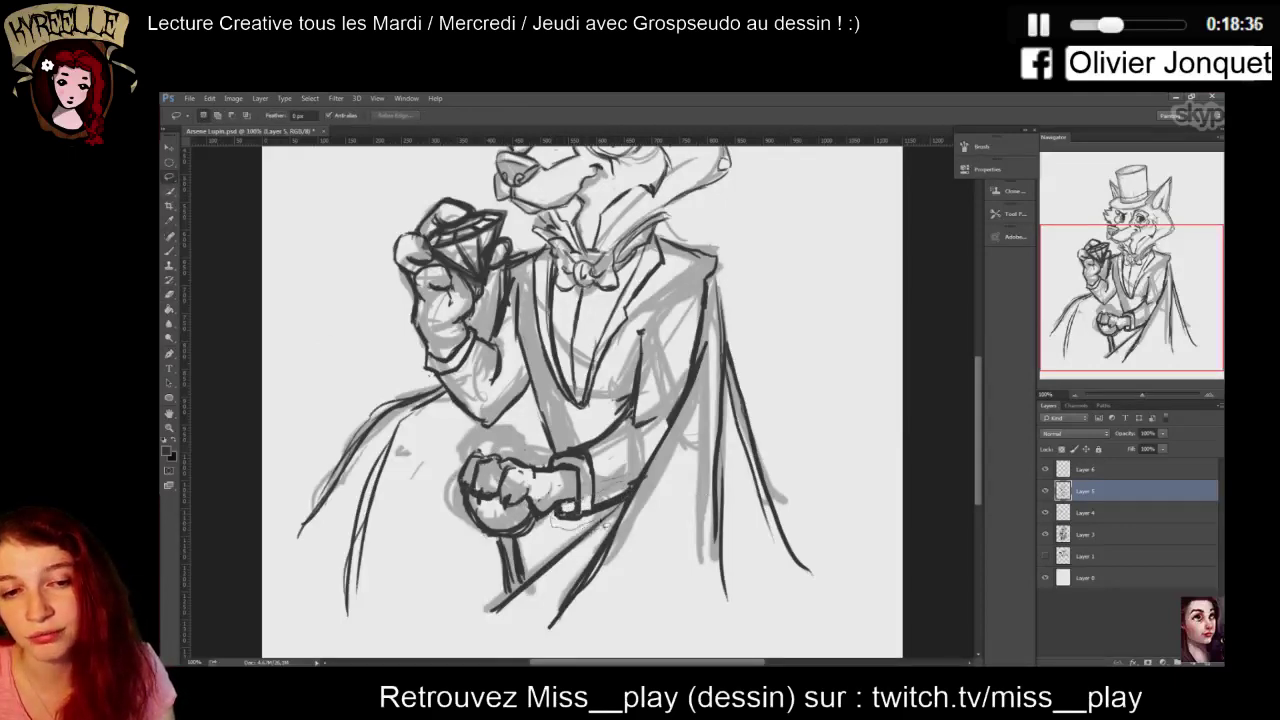
drag(628, 490, 643, 506)
key(ctrl+t)
right_click(594, 483)
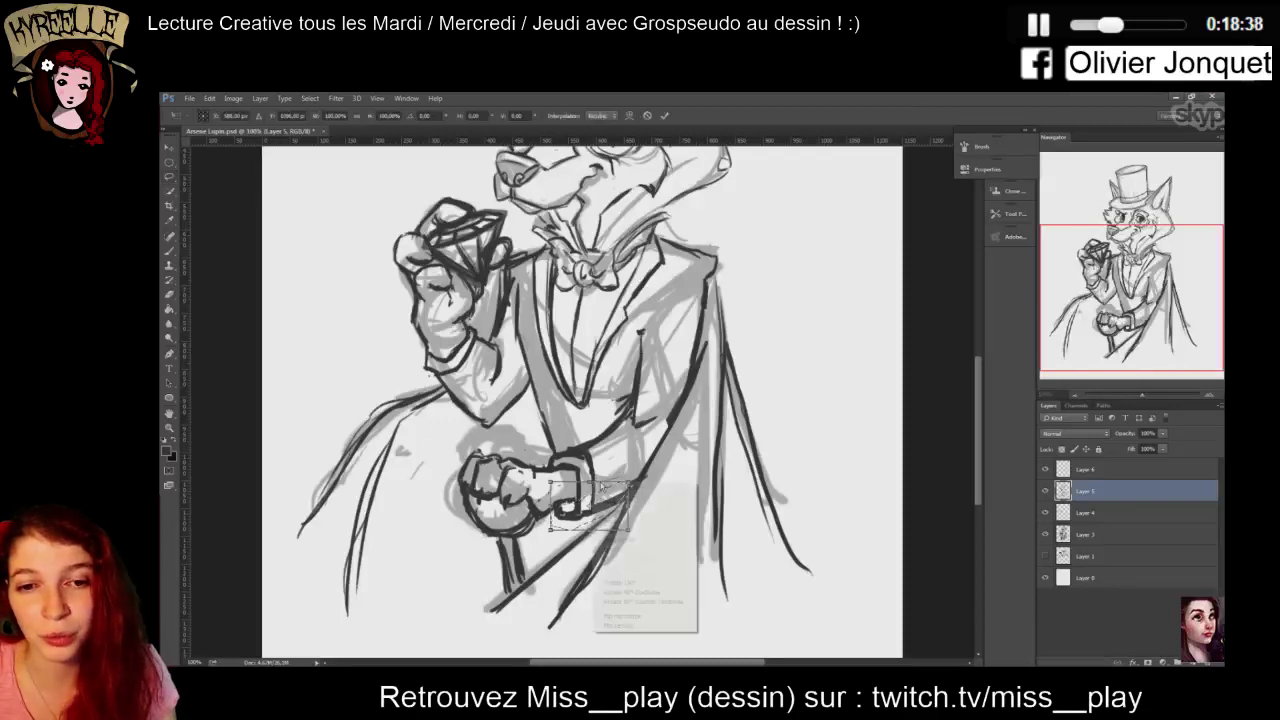
click(616, 550)
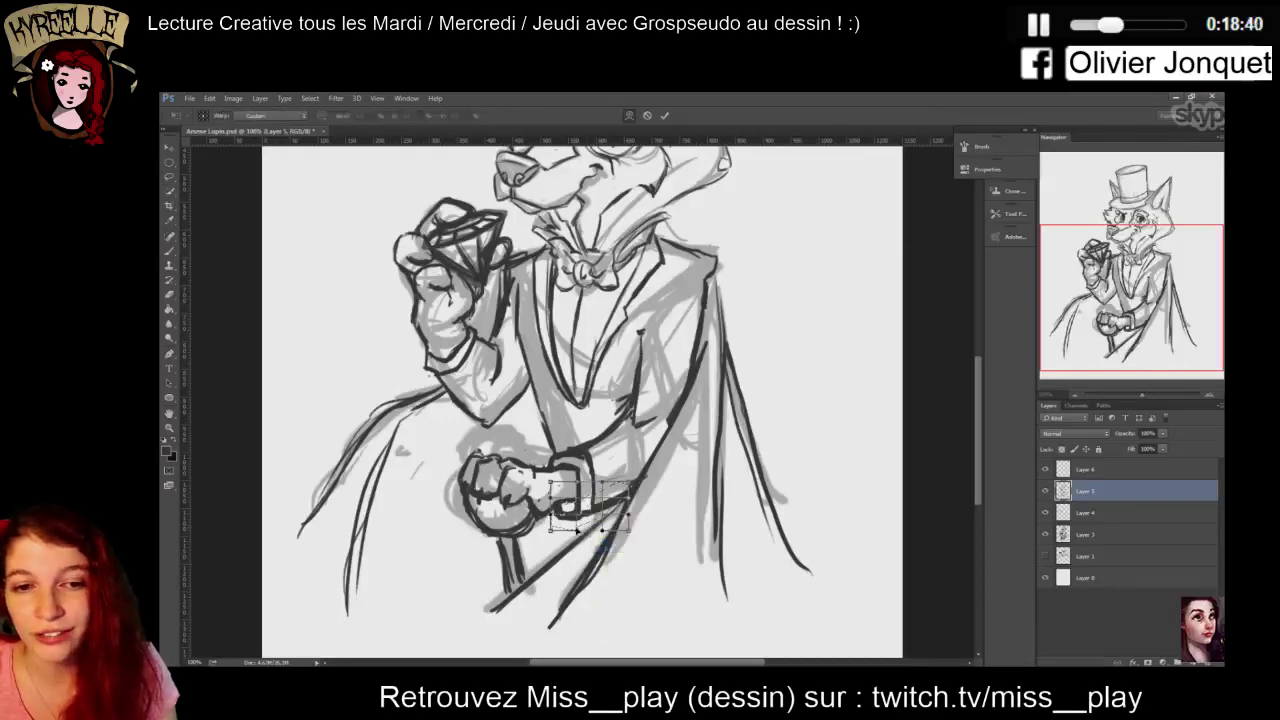
drag(577, 530, 578, 560)
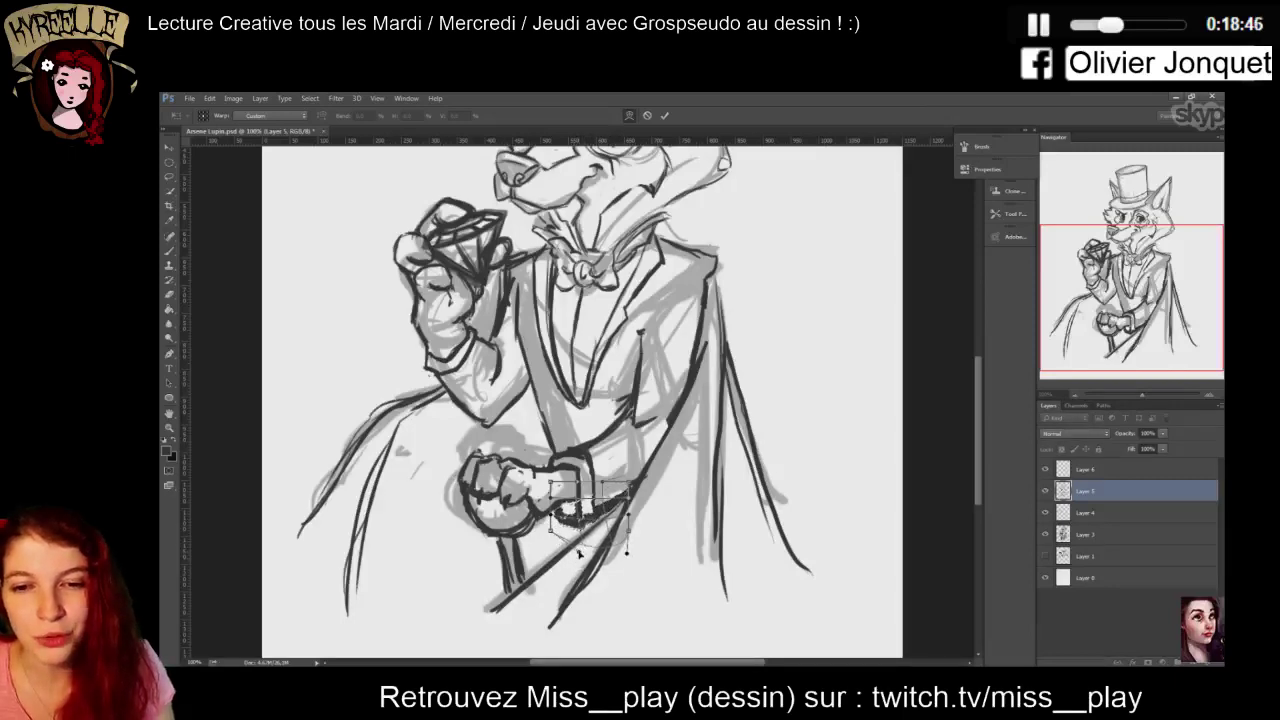
key(Return)
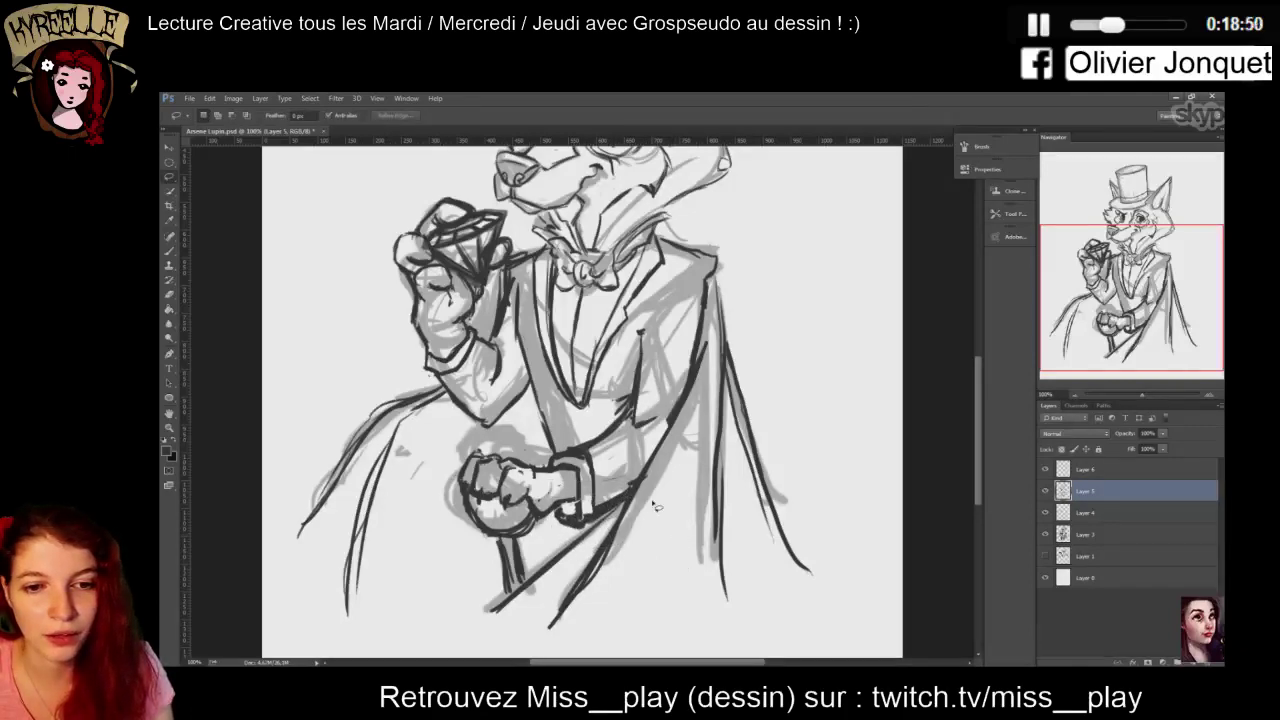
Draw a small round button on each sleeve near the cuff, and redraw the crease at the cane arm's elbow
key(b)
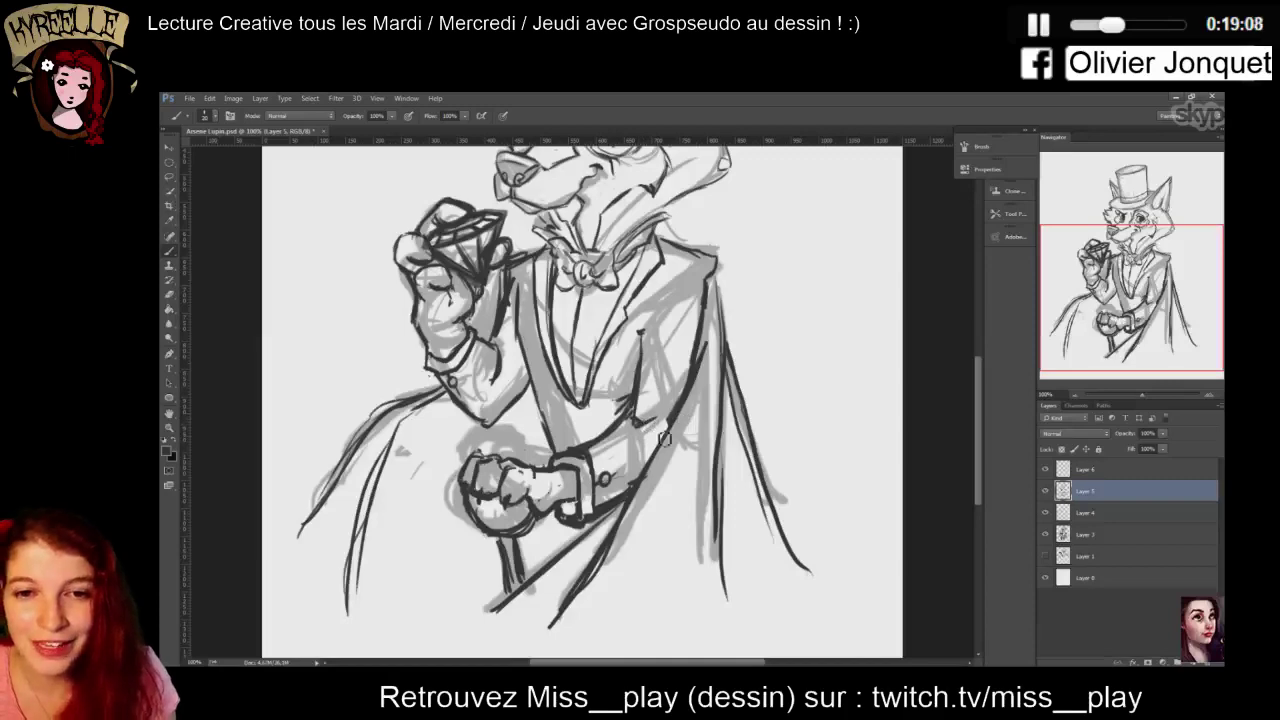
key(e)
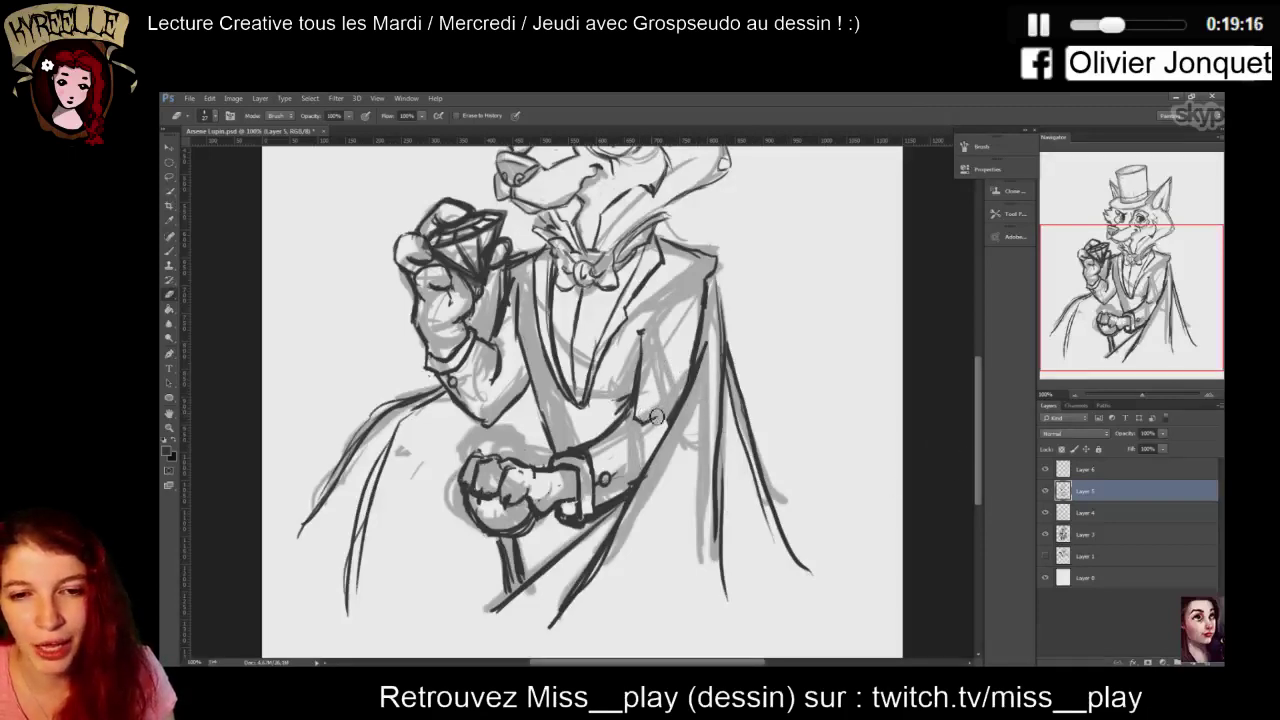
key(b)
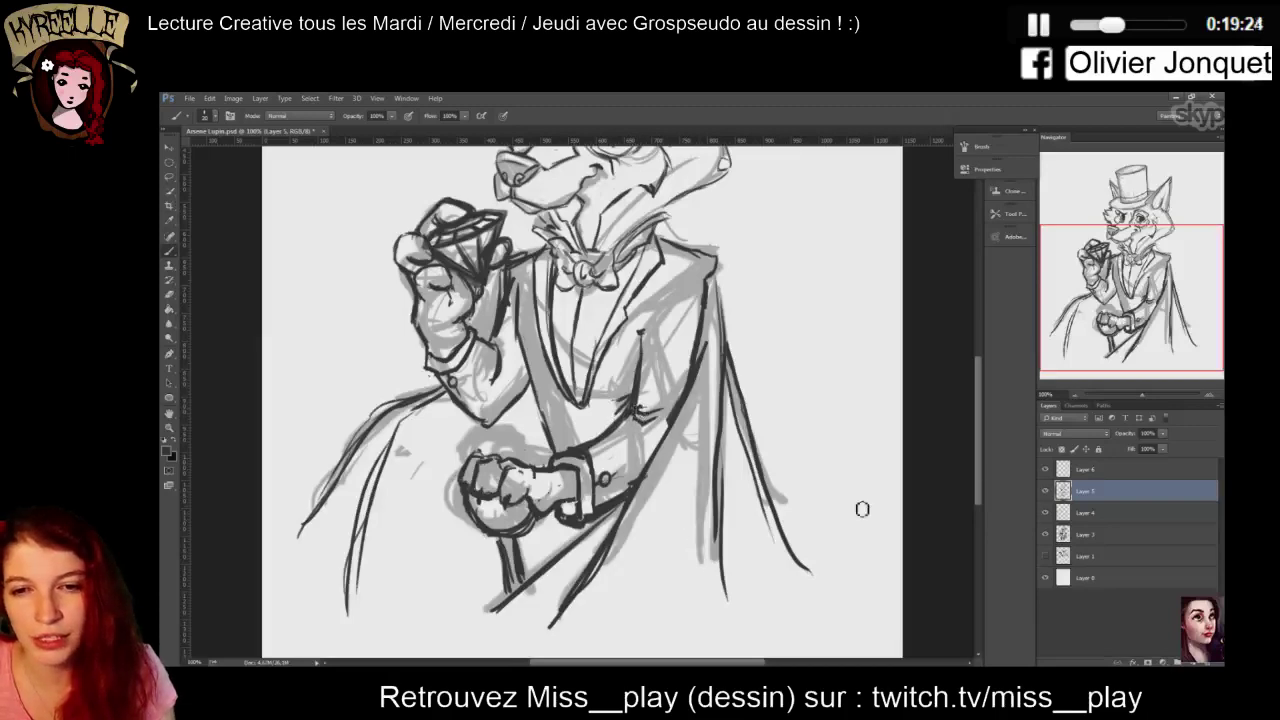
Ink the cape's edge over the cane-arm shoulder and darken its corner down the outer side
drag(982, 450, 980, 430)
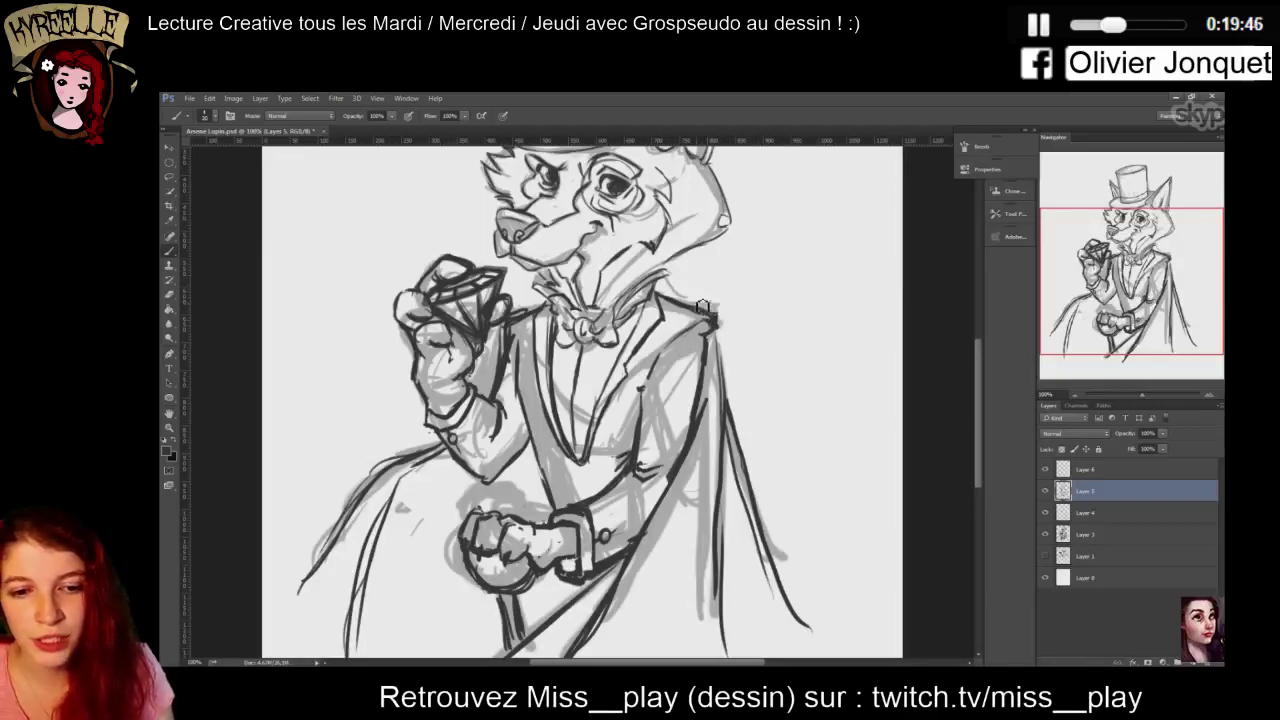
key(e)
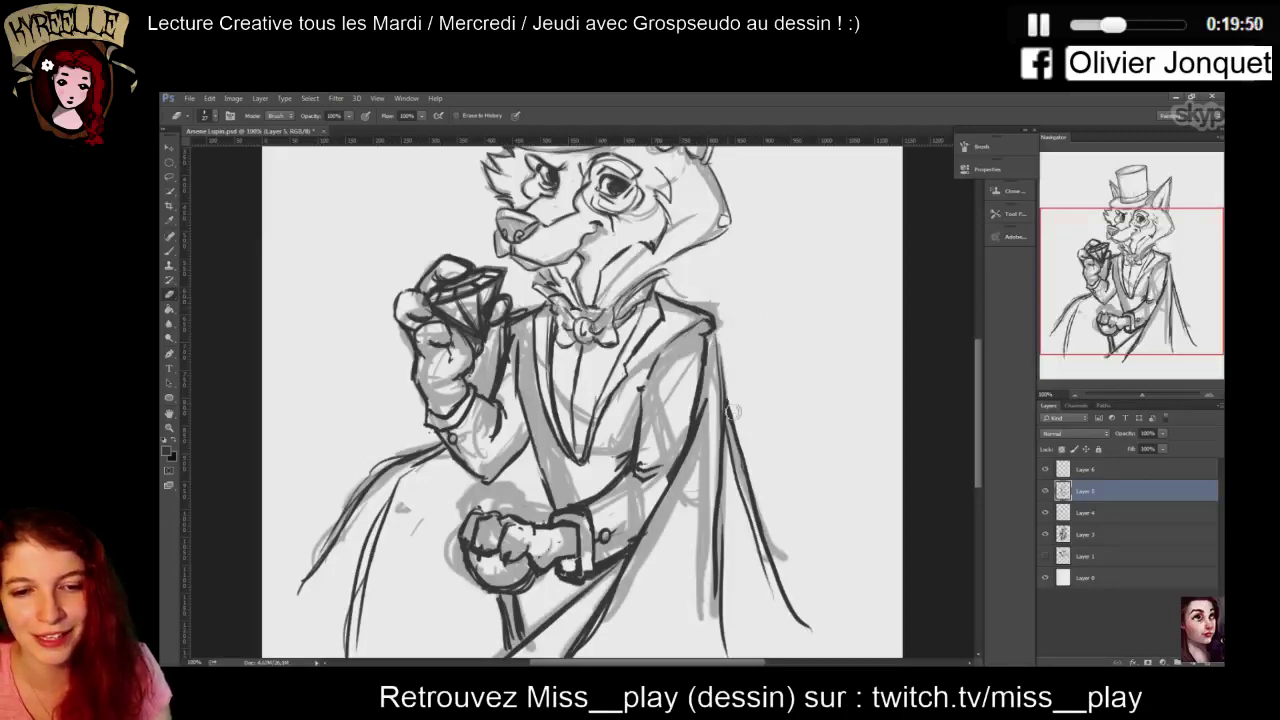
key(b)
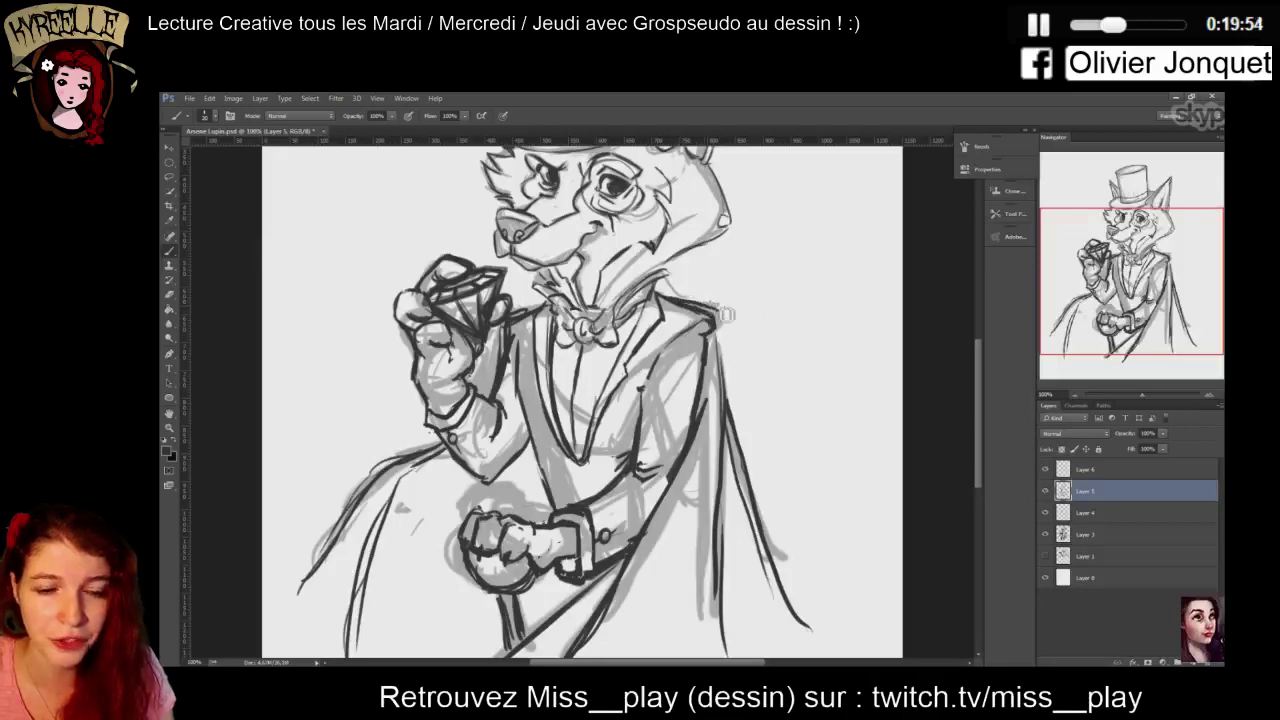
drag(718, 316, 727, 371)
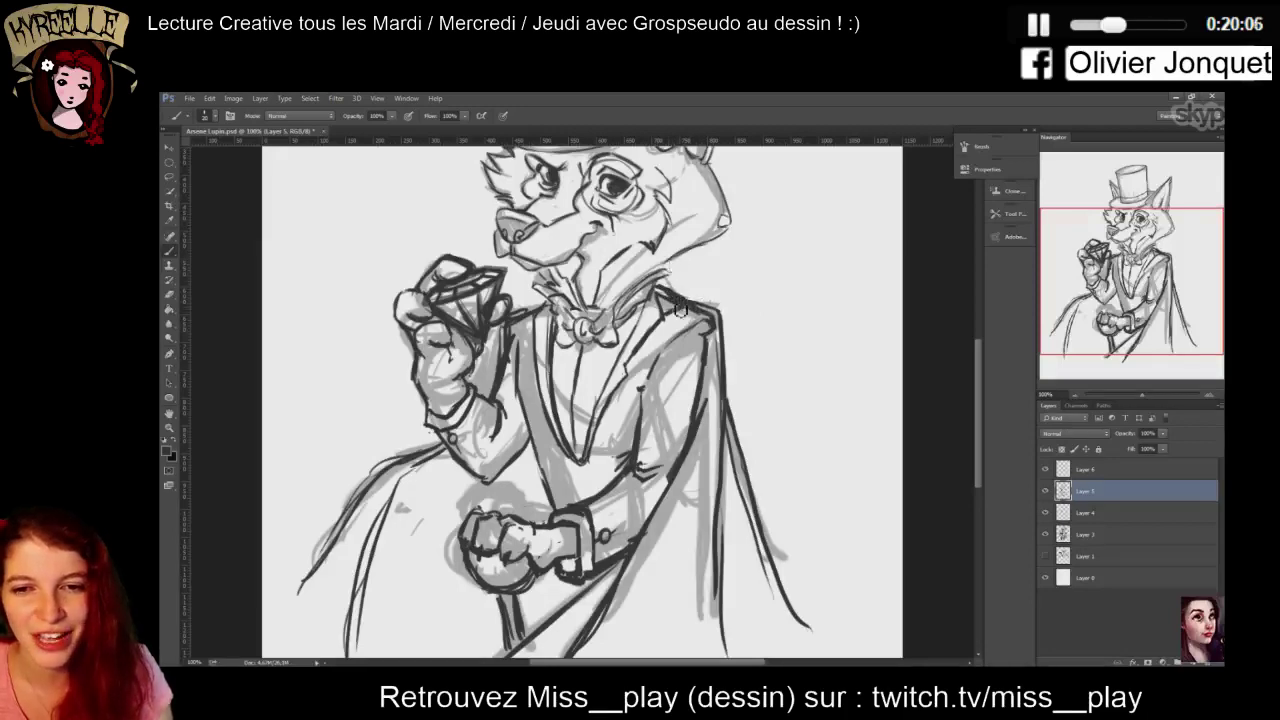
Clean up and redraw the cape's collar fold on the cane-arm shoulder, and thicken the shoulder line beside the diamond hand
key(e)
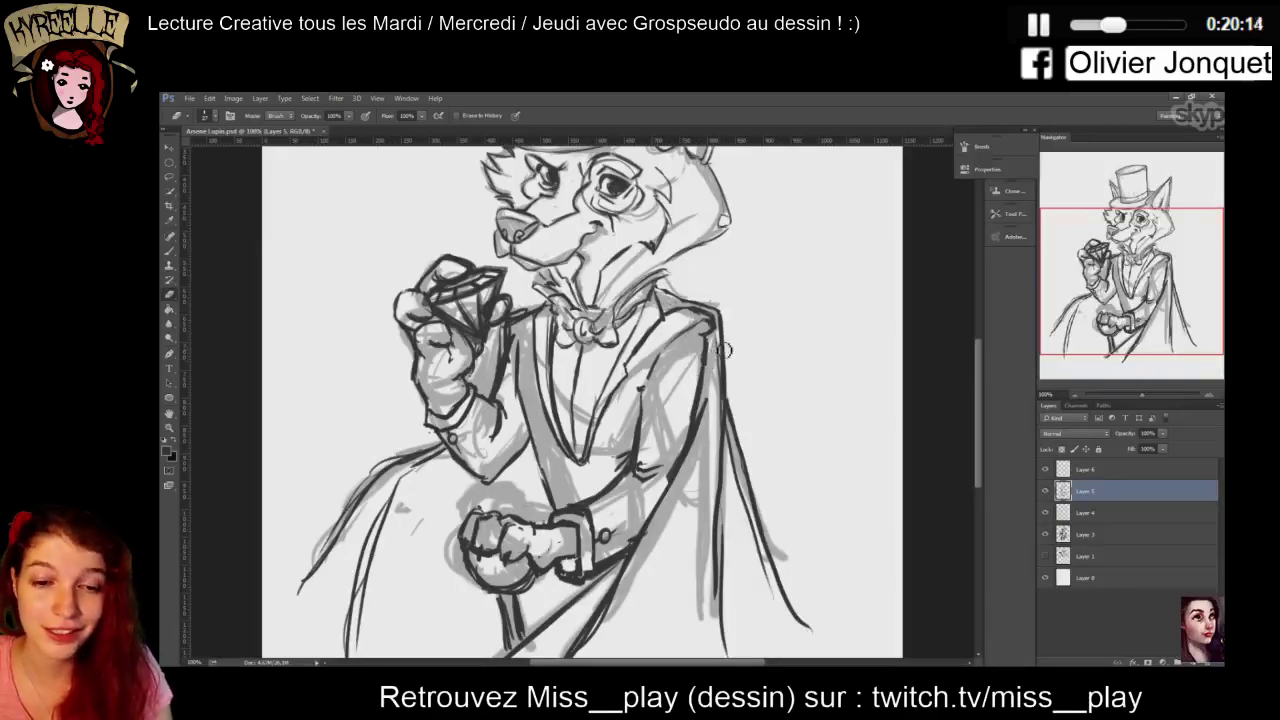
key(b)
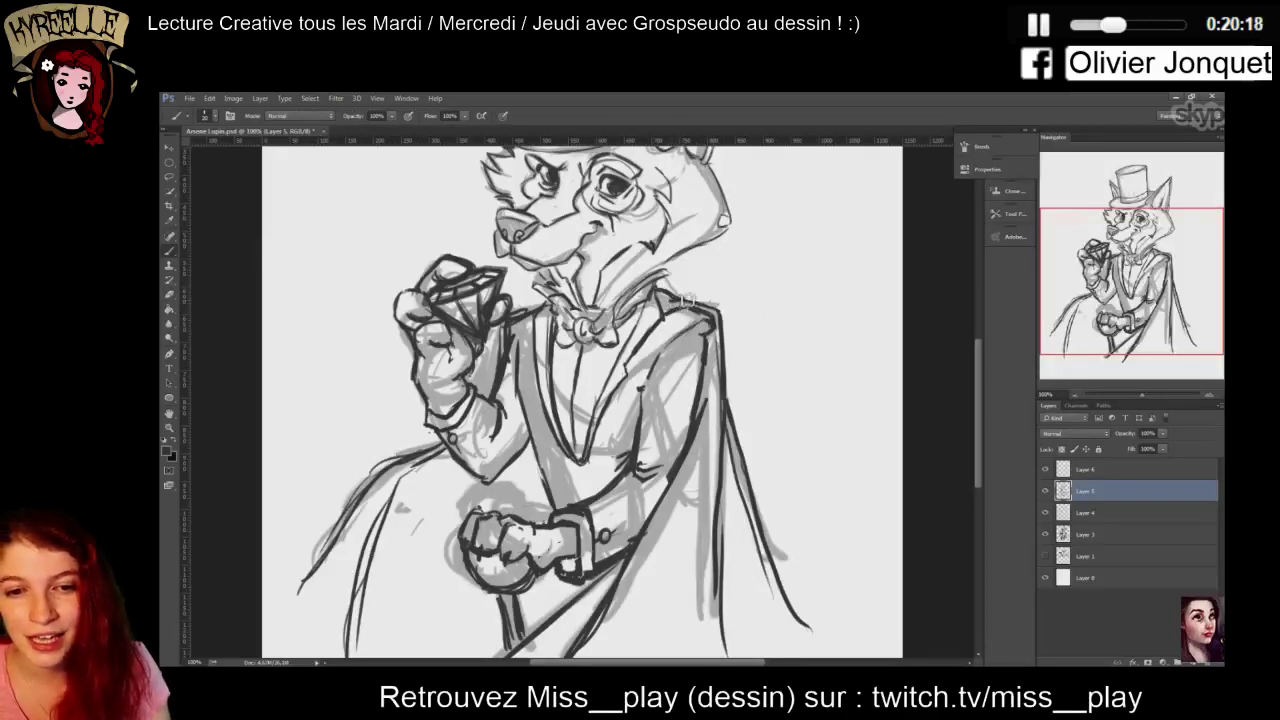
mouse_move(682, 292)
mouse_down()
mouse_move(715, 316)
mouse_move(706, 305)
mouse_up()
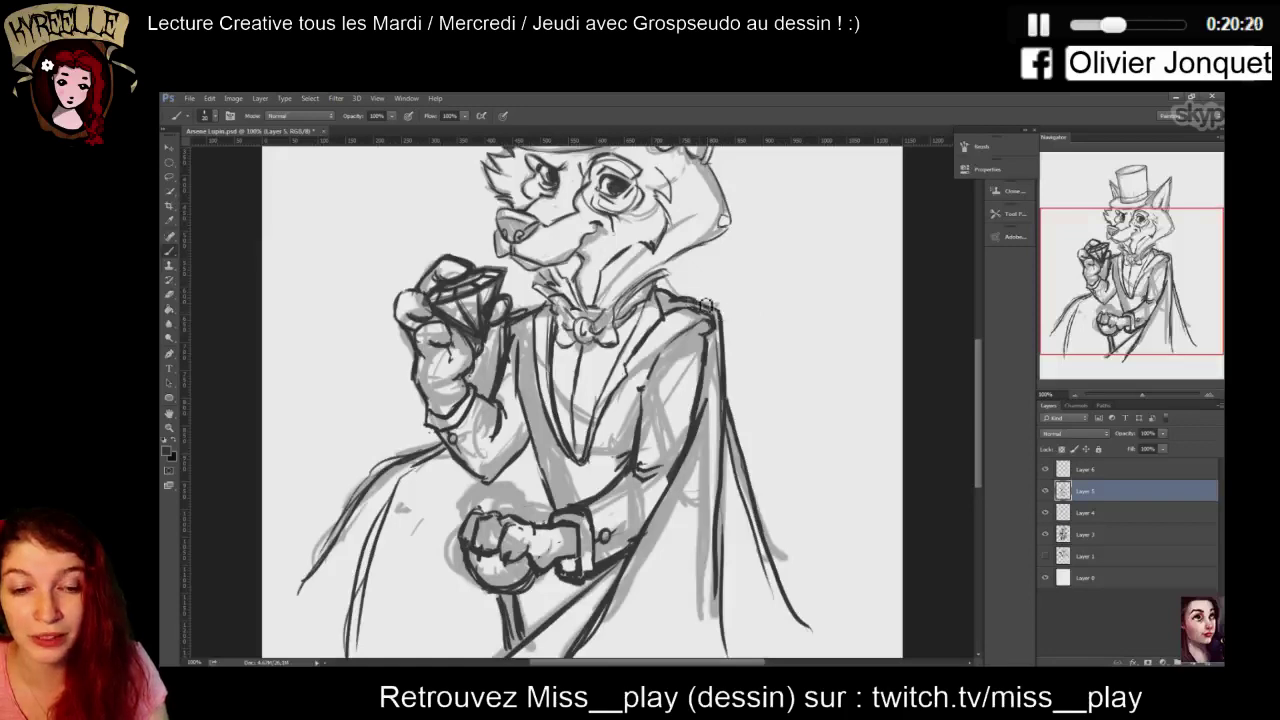
key(e)
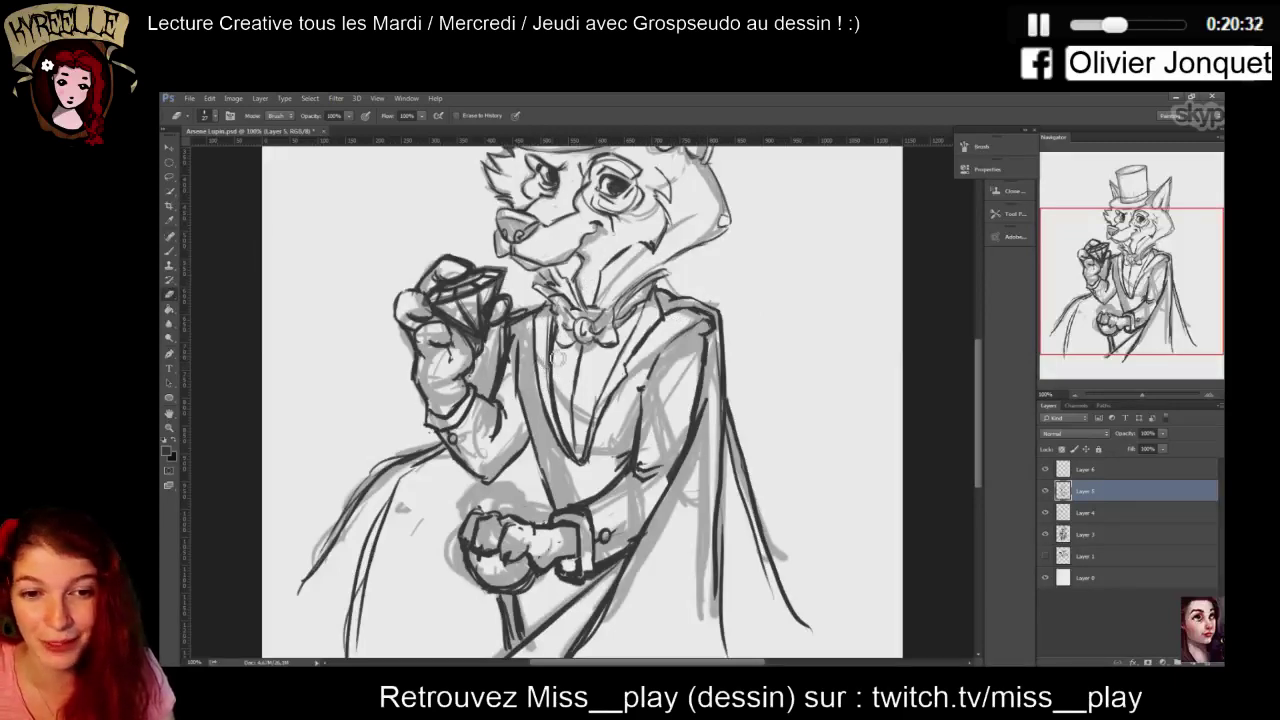
key(b)
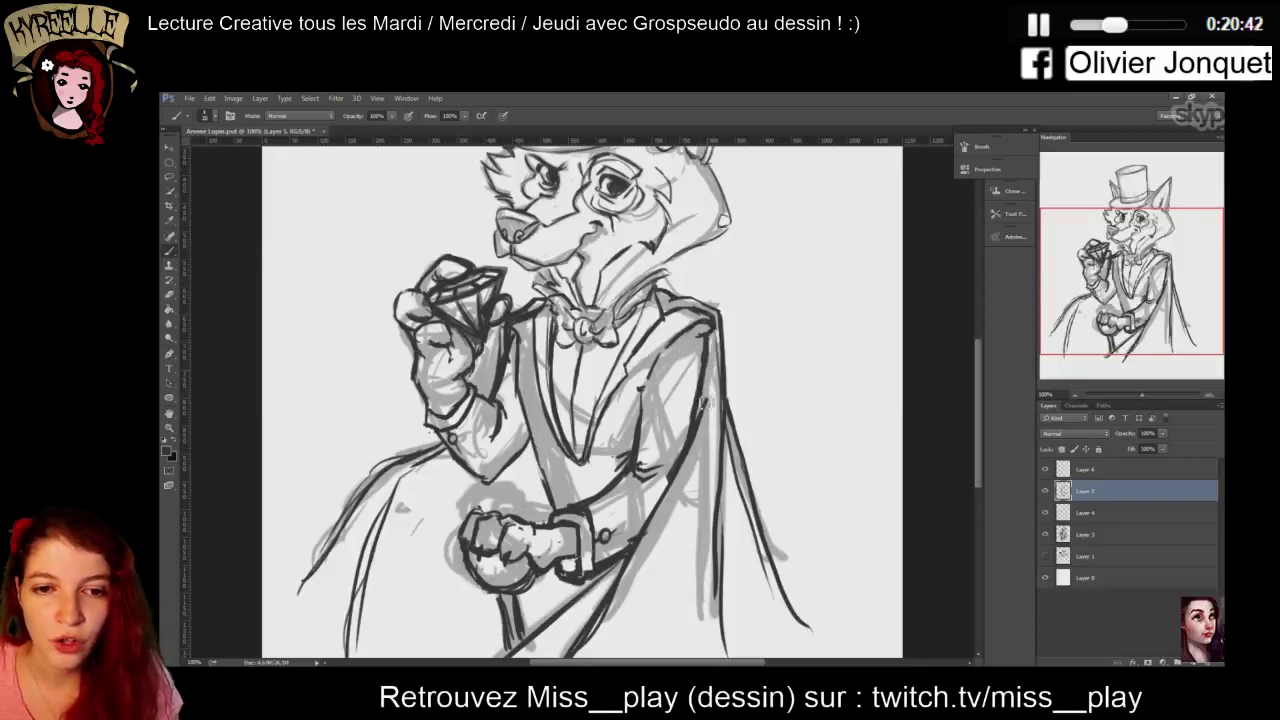
Erase the overlong lower tips of the cape lines on the cane-arm side
scroll(975, 432, down, 3)
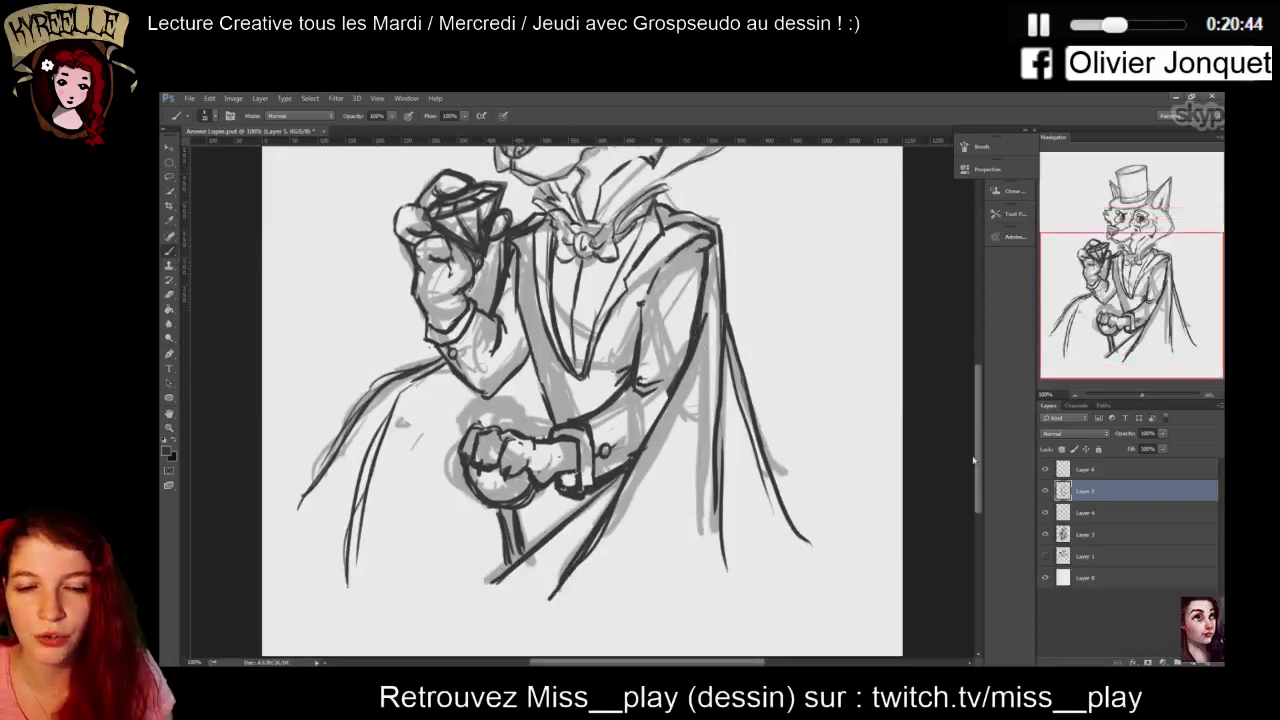
key(e)
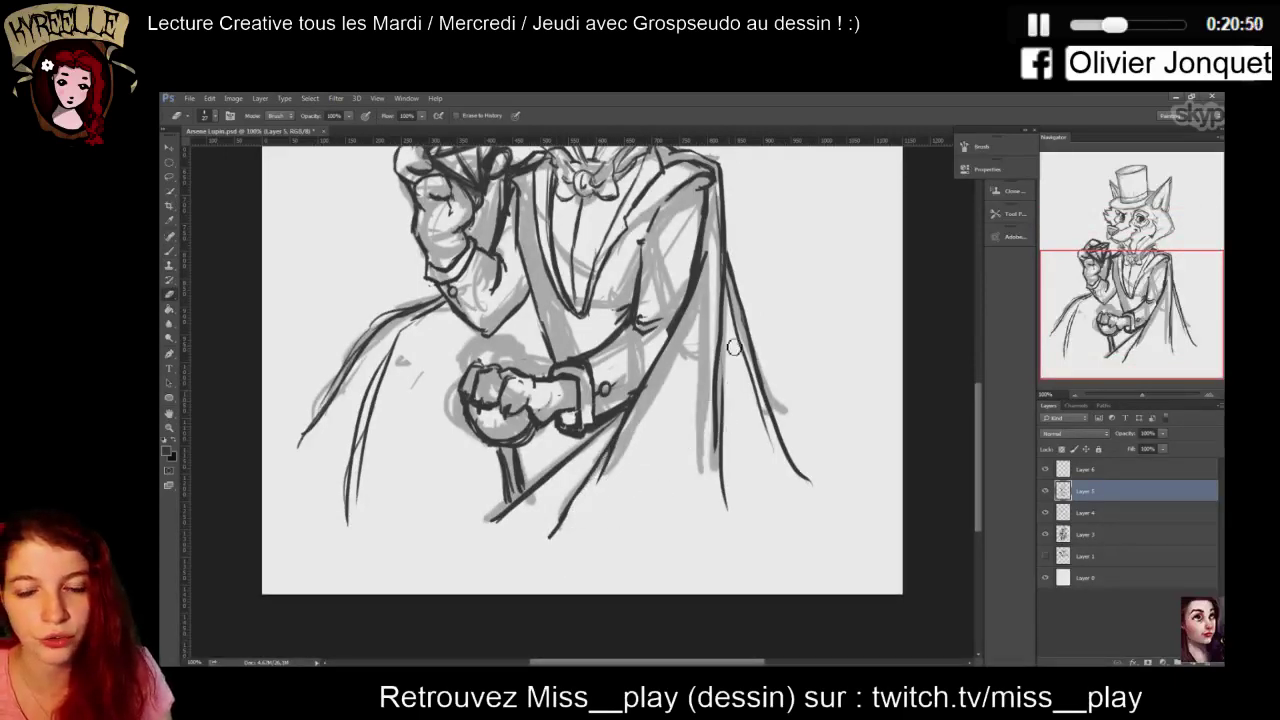
drag(820, 477, 804, 499)
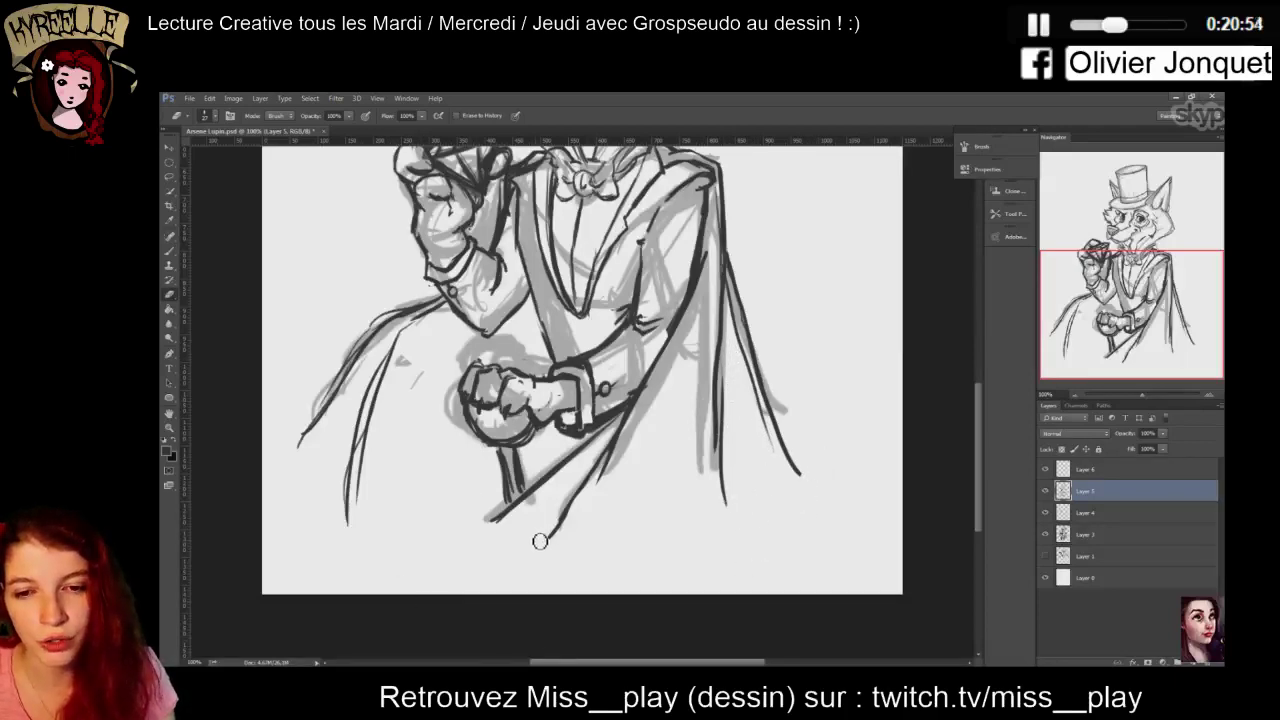
drag(542, 534, 569, 535)
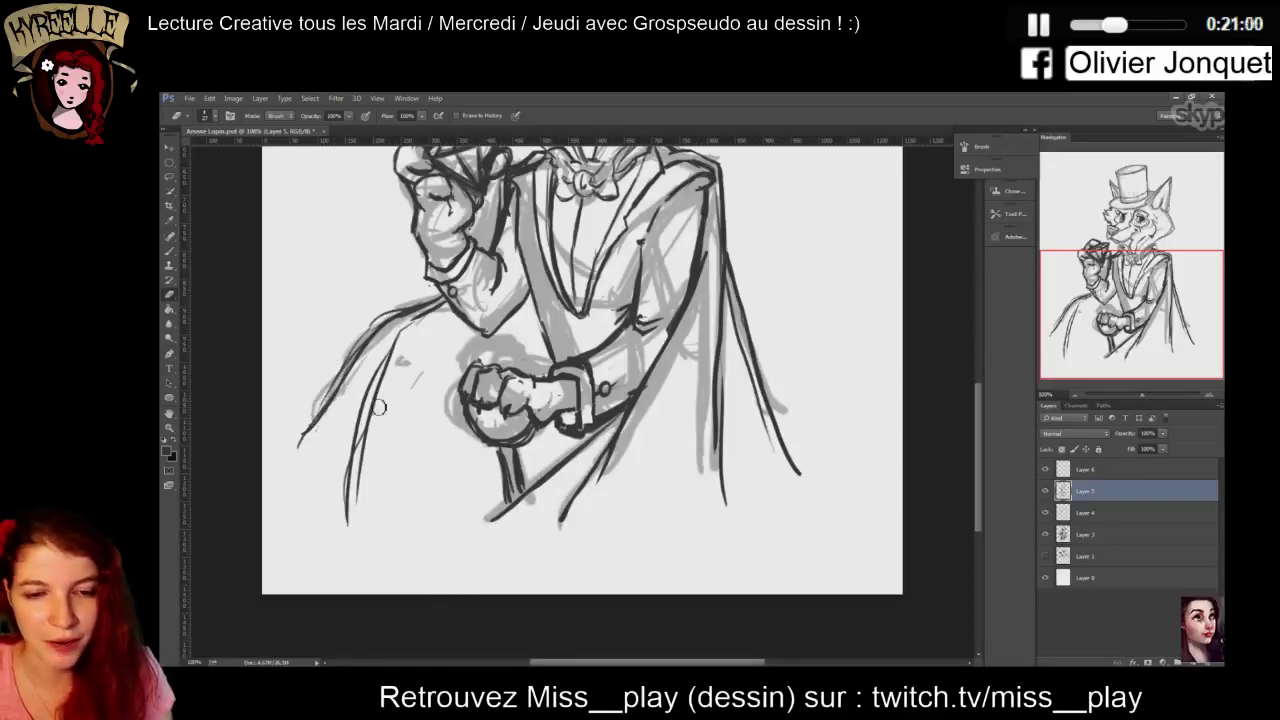
Thicken the cape's outer contour and inner fold below the diamond arm, and add a long fold line between them
key(b)
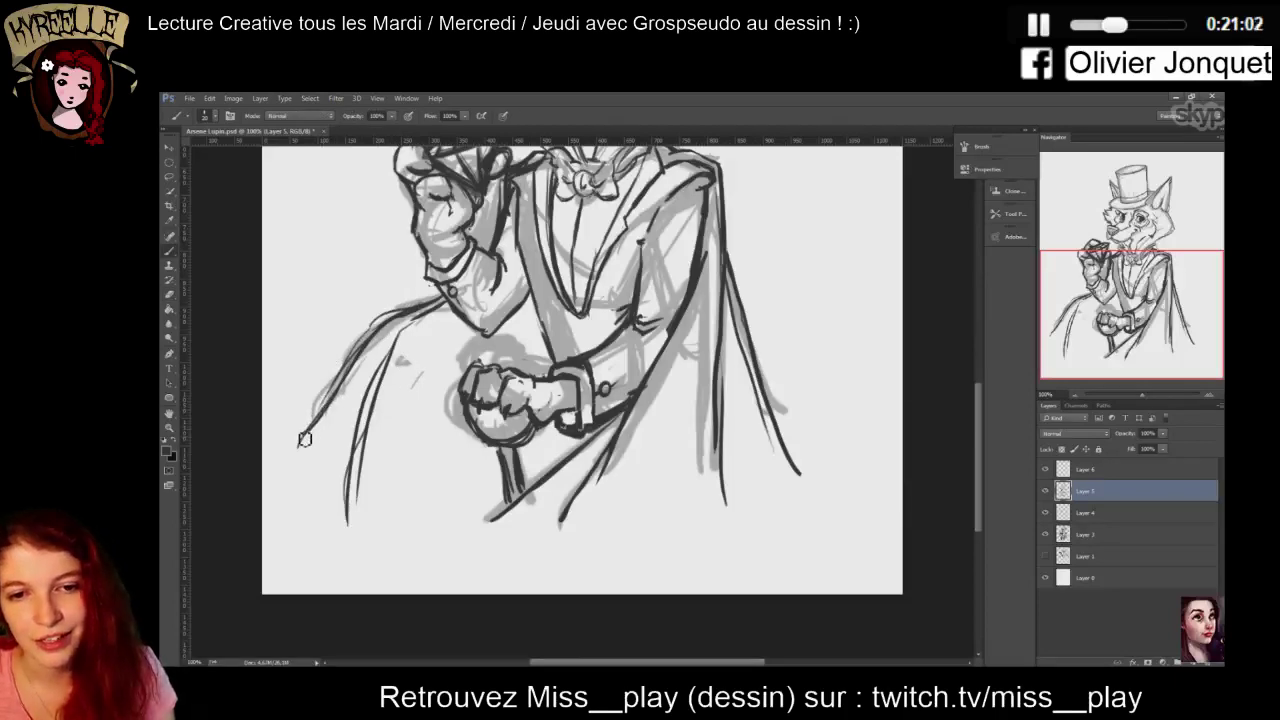
mouse_move(320, 418)
mouse_down()
mouse_move(406, 310)
mouse_move(382, 318)
mouse_move(456, 294)
mouse_up()
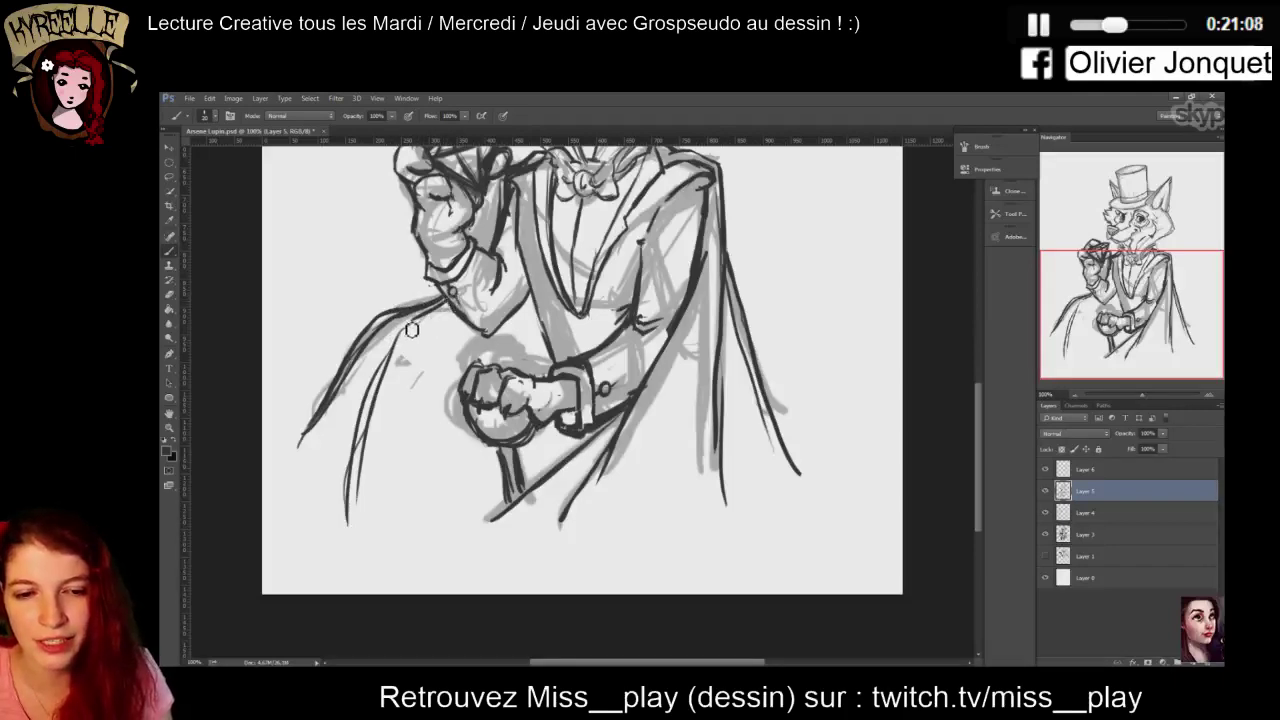
drag(403, 345, 355, 520)
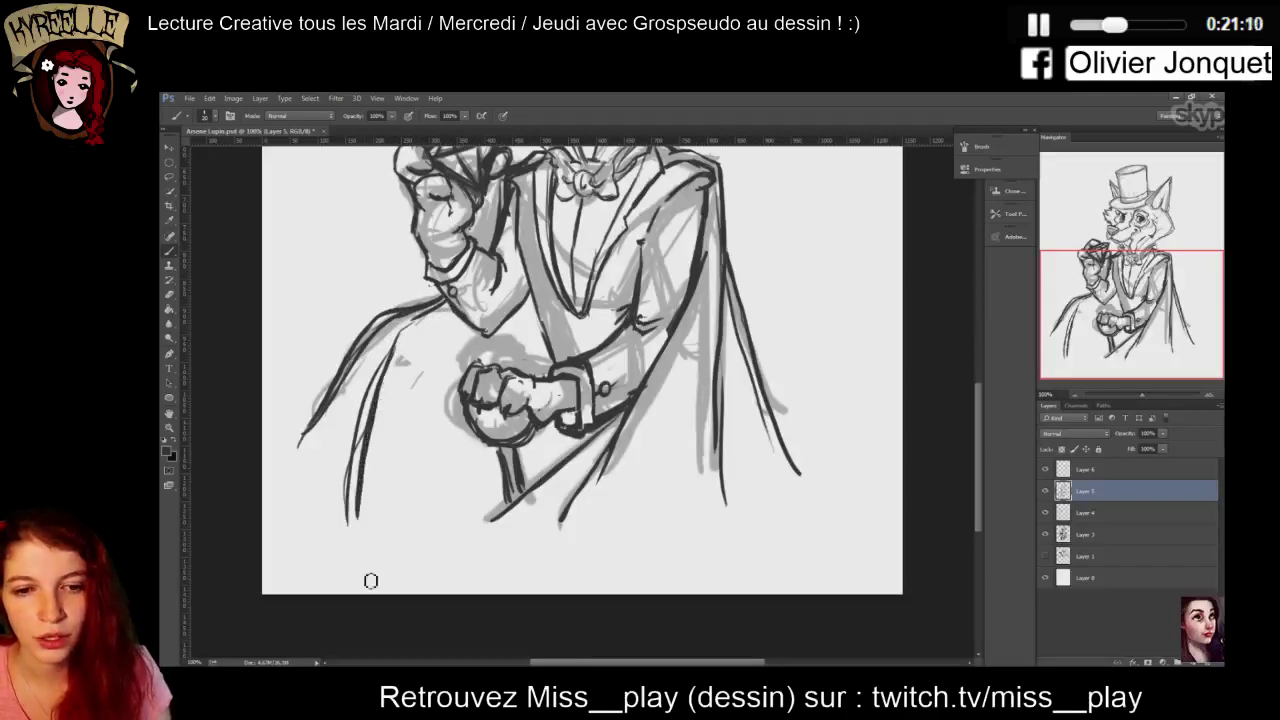
mouse_move(382, 333)
mouse_down()
mouse_move(347, 396)
mouse_move(317, 520)
mouse_up()
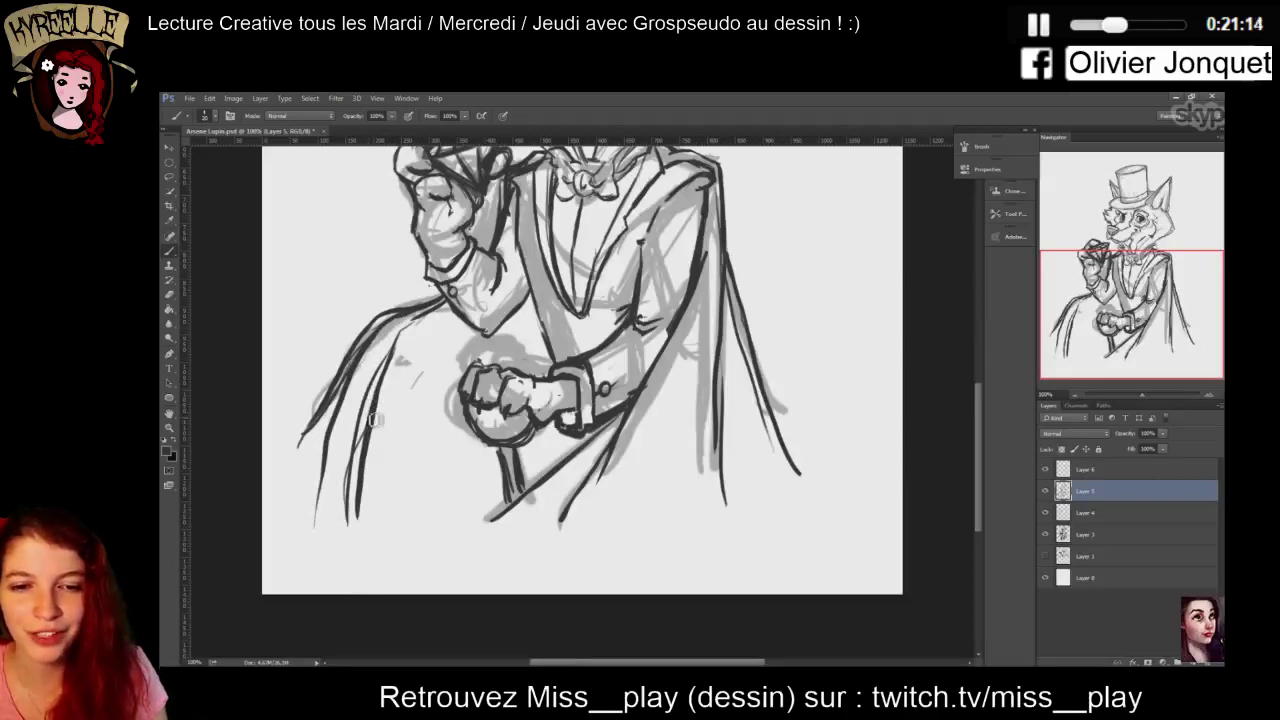
Erase the doubled stray lines of the cape below the diamond arm and shorten the lower ends of its folds
key(e)
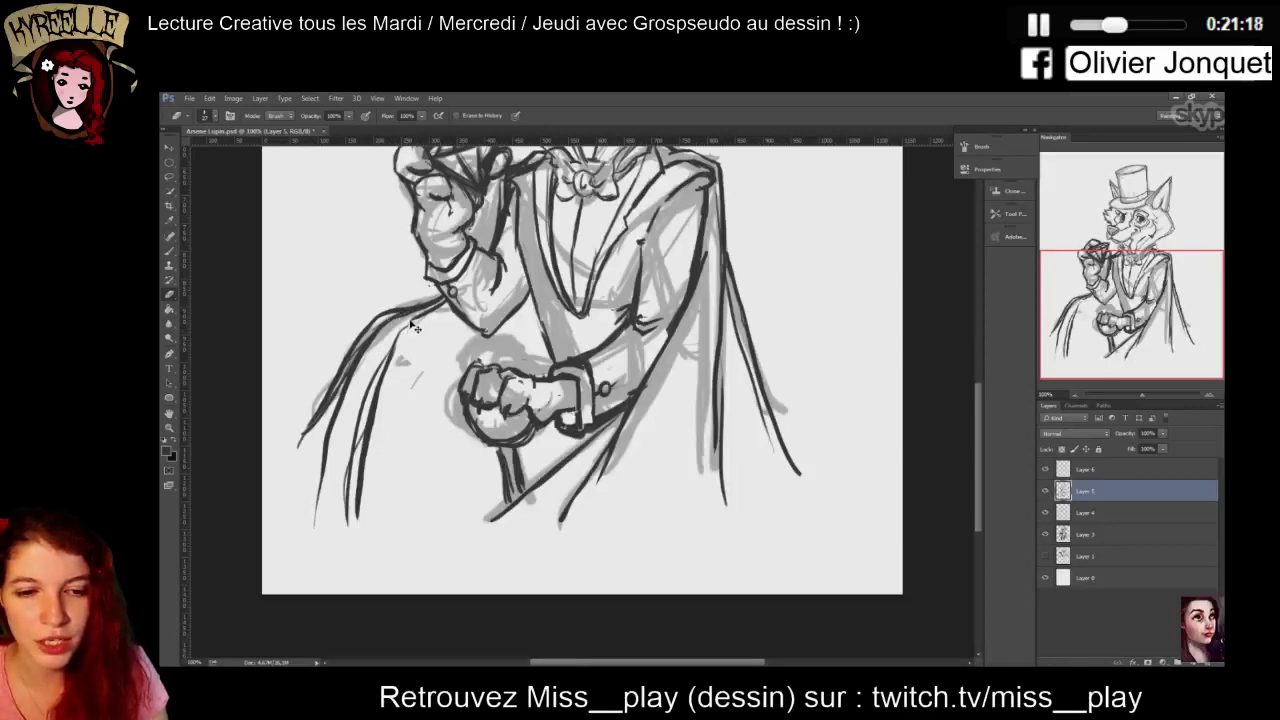
mouse_move(396, 316)
mouse_down()
mouse_move(316, 432)
mouse_move(309, 410)
mouse_move(303, 435)
mouse_up()
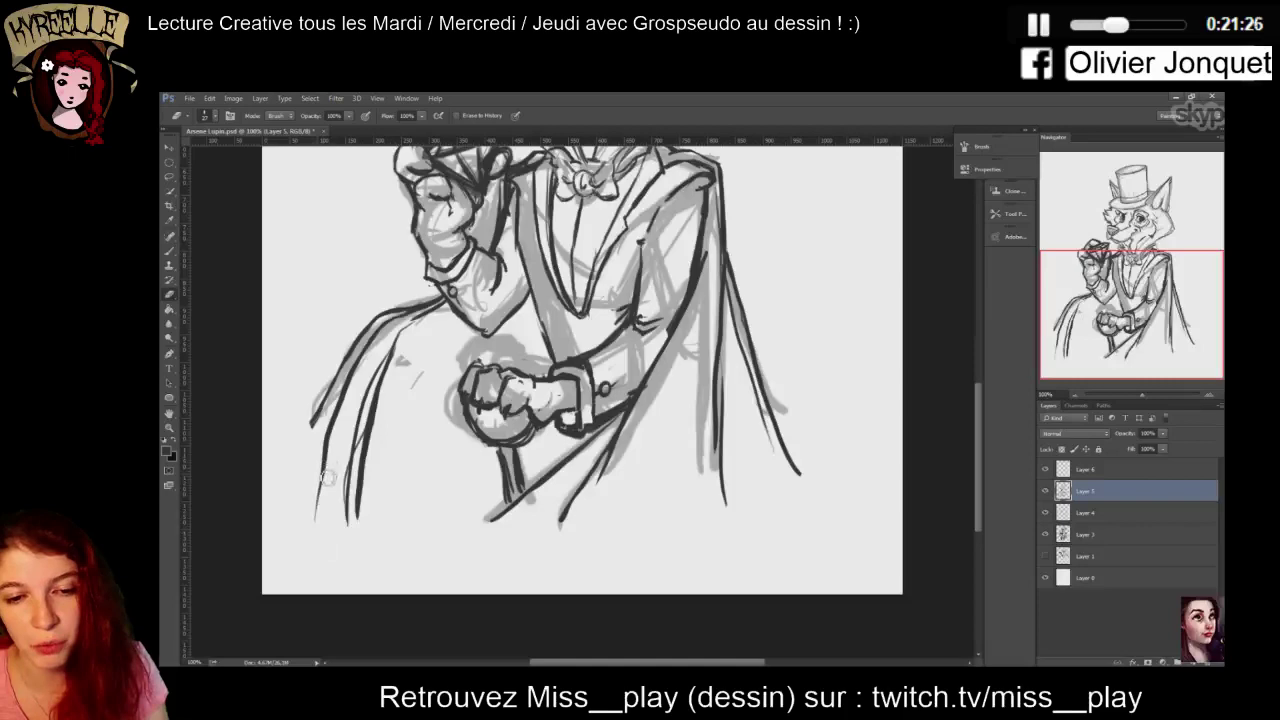
drag(329, 478, 322, 552)
mouse_move(336, 500)
mouse_down()
mouse_move(364, 400)
mouse_move(391, 346)
mouse_move(346, 507)
mouse_move(361, 456)
mouse_up()
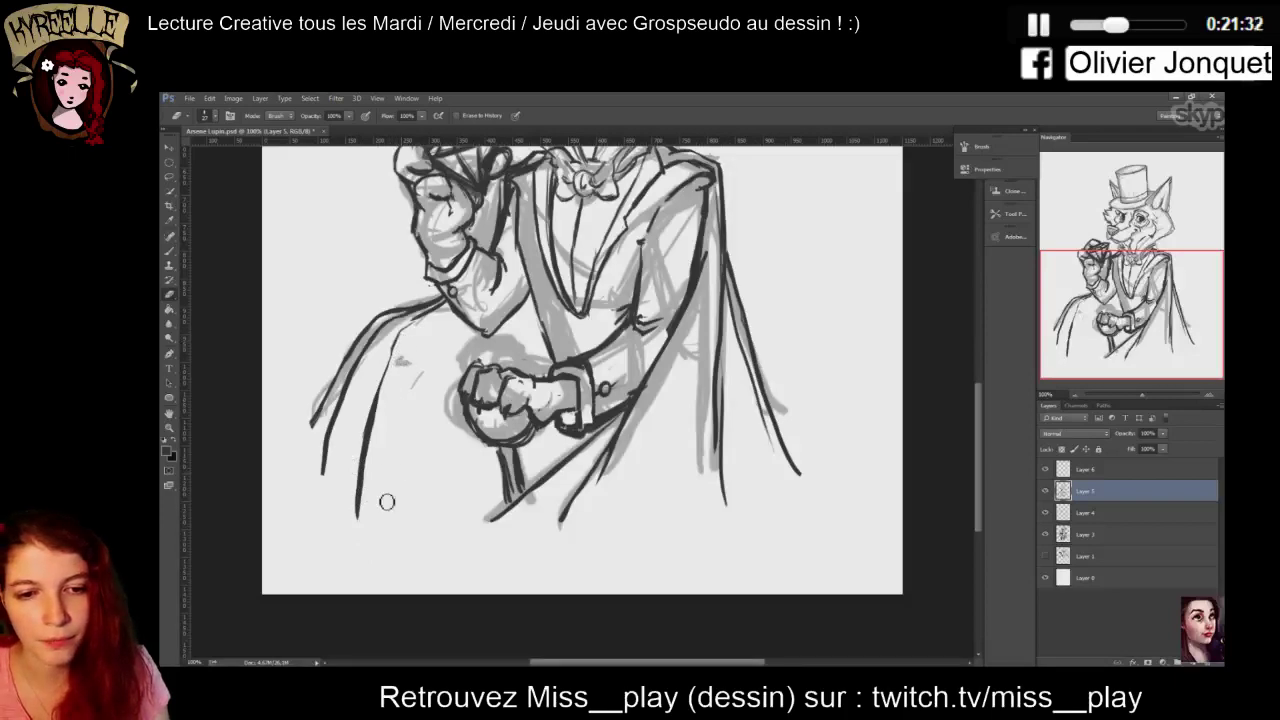
drag(351, 528, 380, 488)
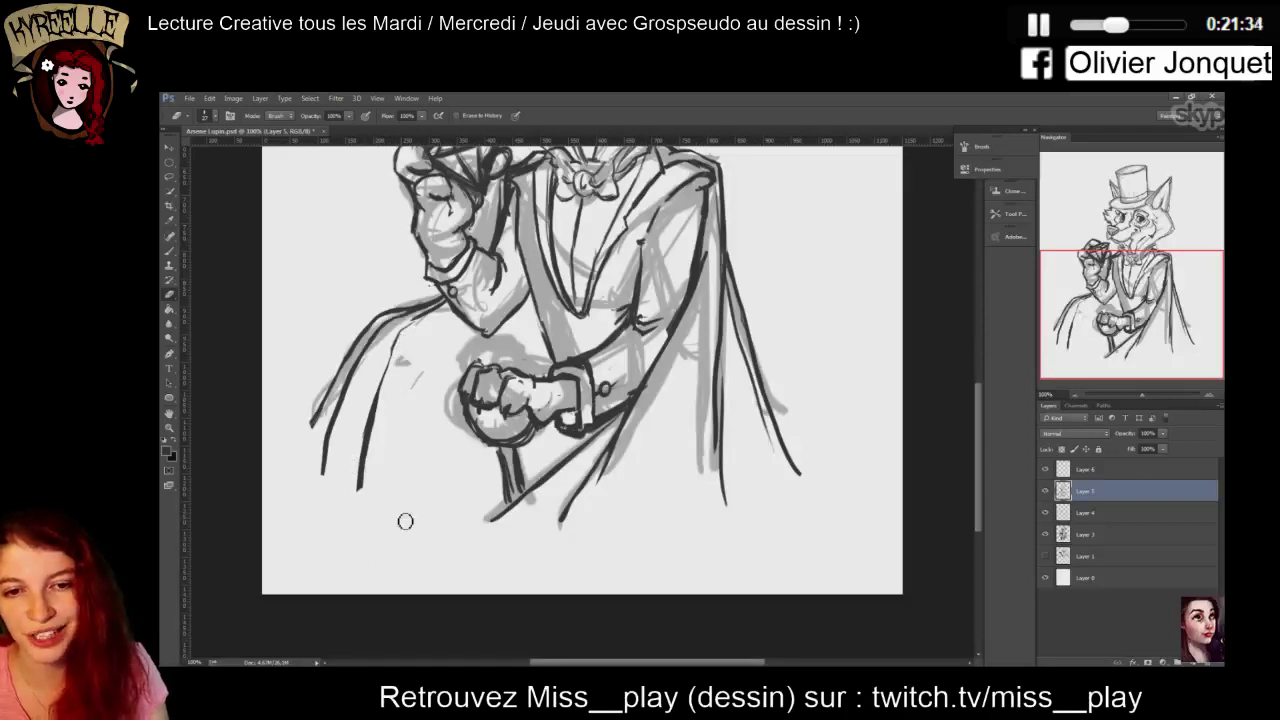
Erase the innermost long cape fold below the diamond arm, and refine the lower outline of the cane's knob under the fist
mouse_move(383, 420)
mouse_down()
mouse_move(388, 387)
mouse_move(366, 538)
mouse_up()
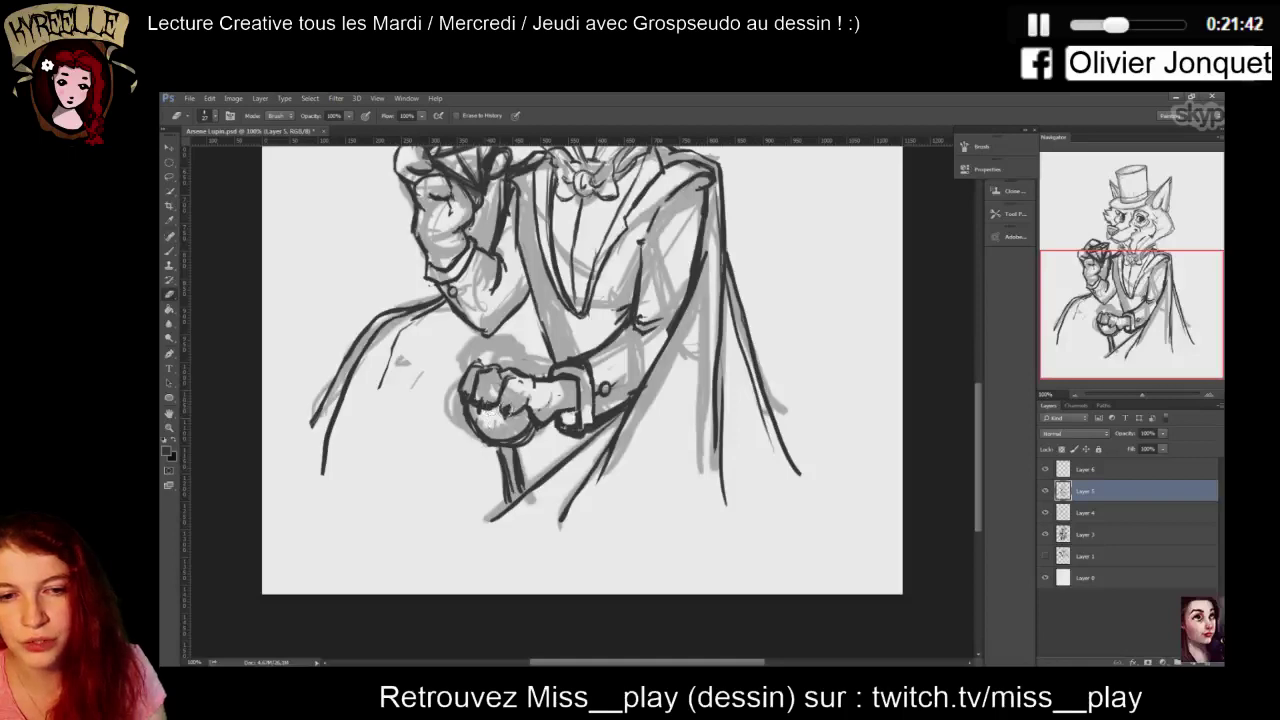
key(b)
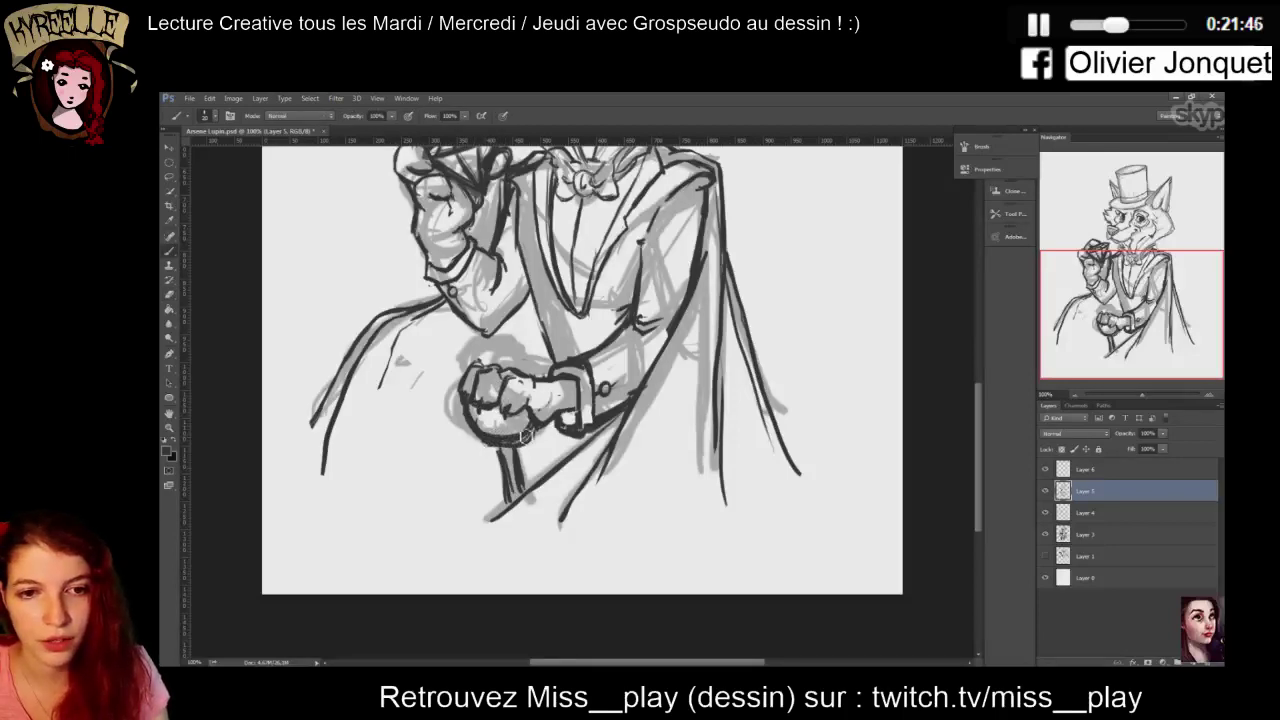
key(e)
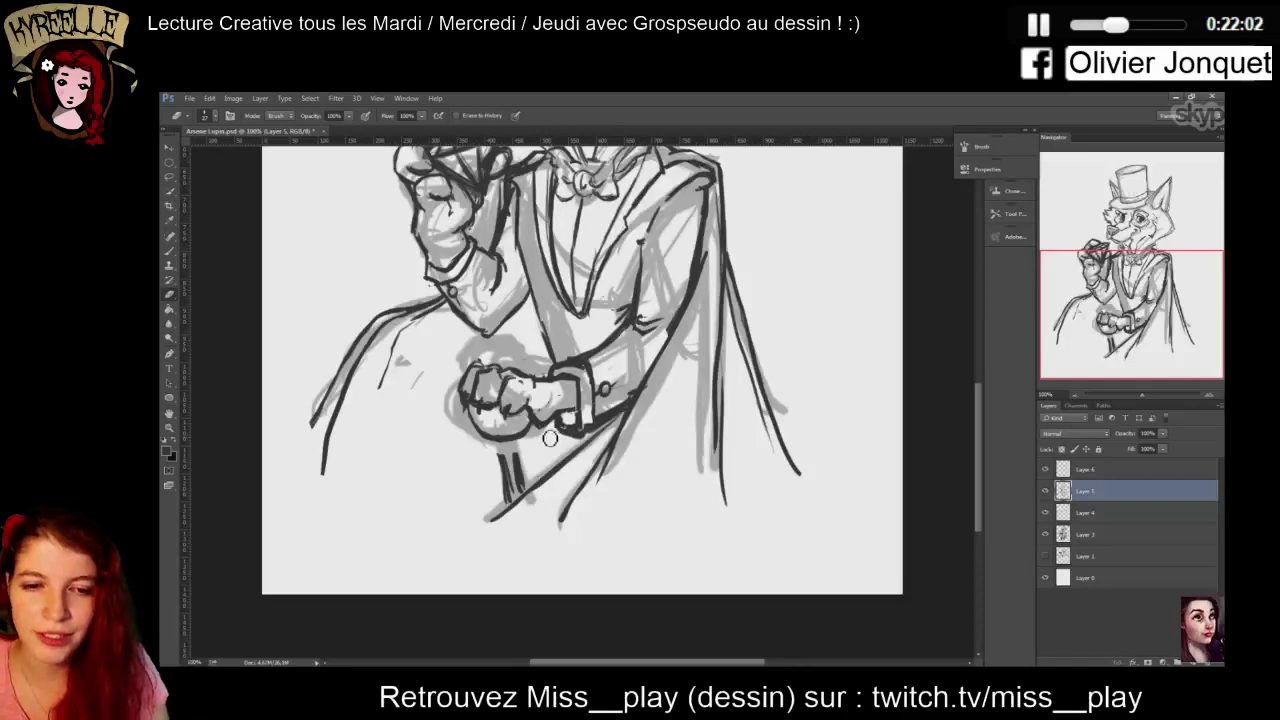
key(b)
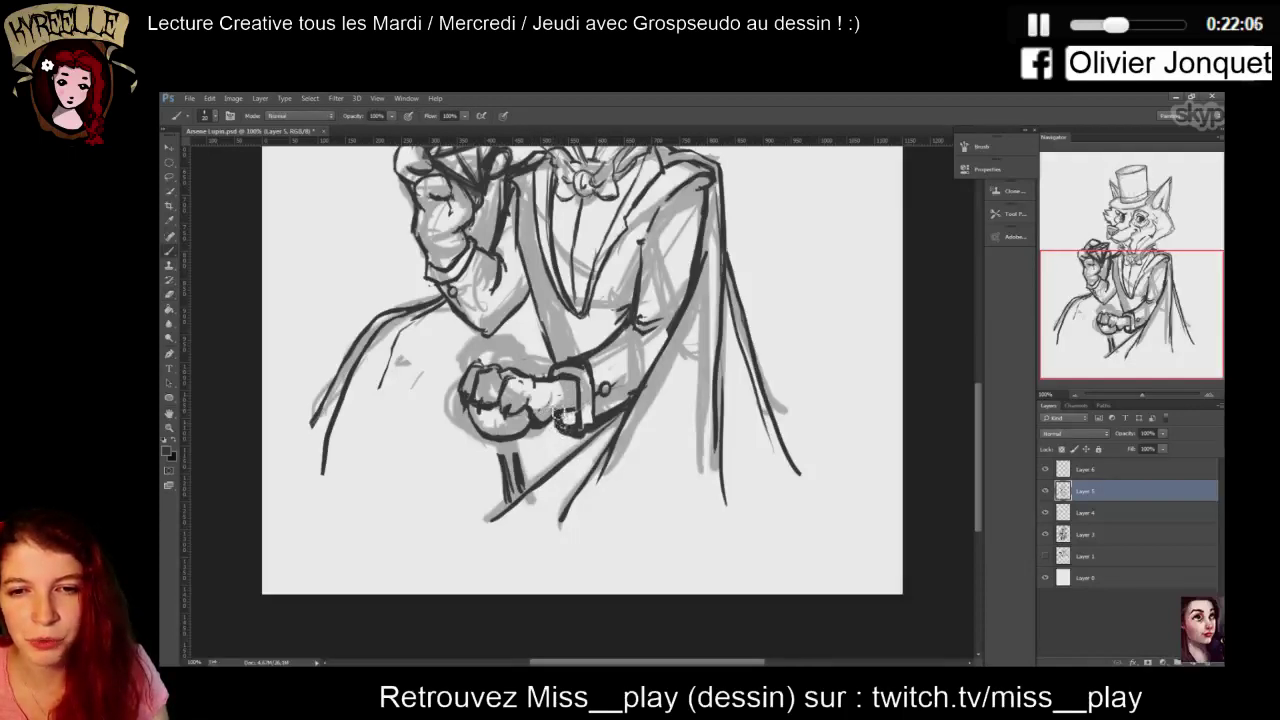
key(e)
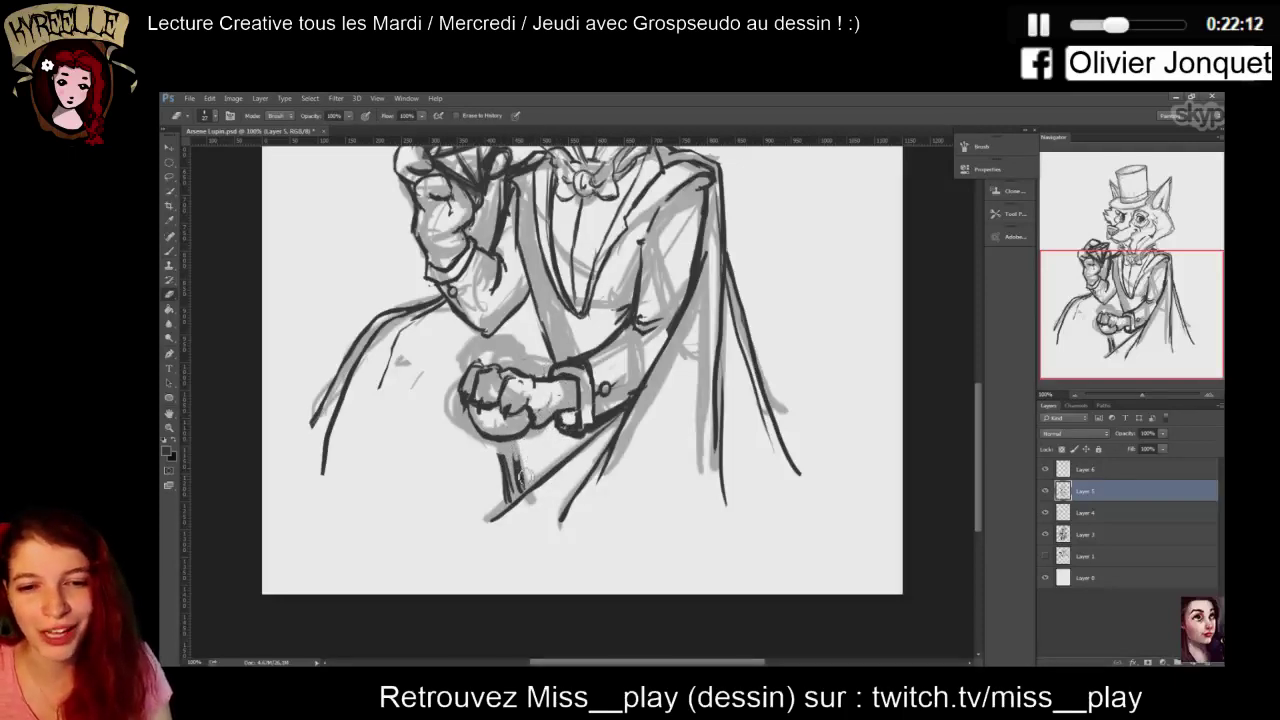
Redraw the edges of the cane's shaft below the knob and erase the excess lines there
key(b)
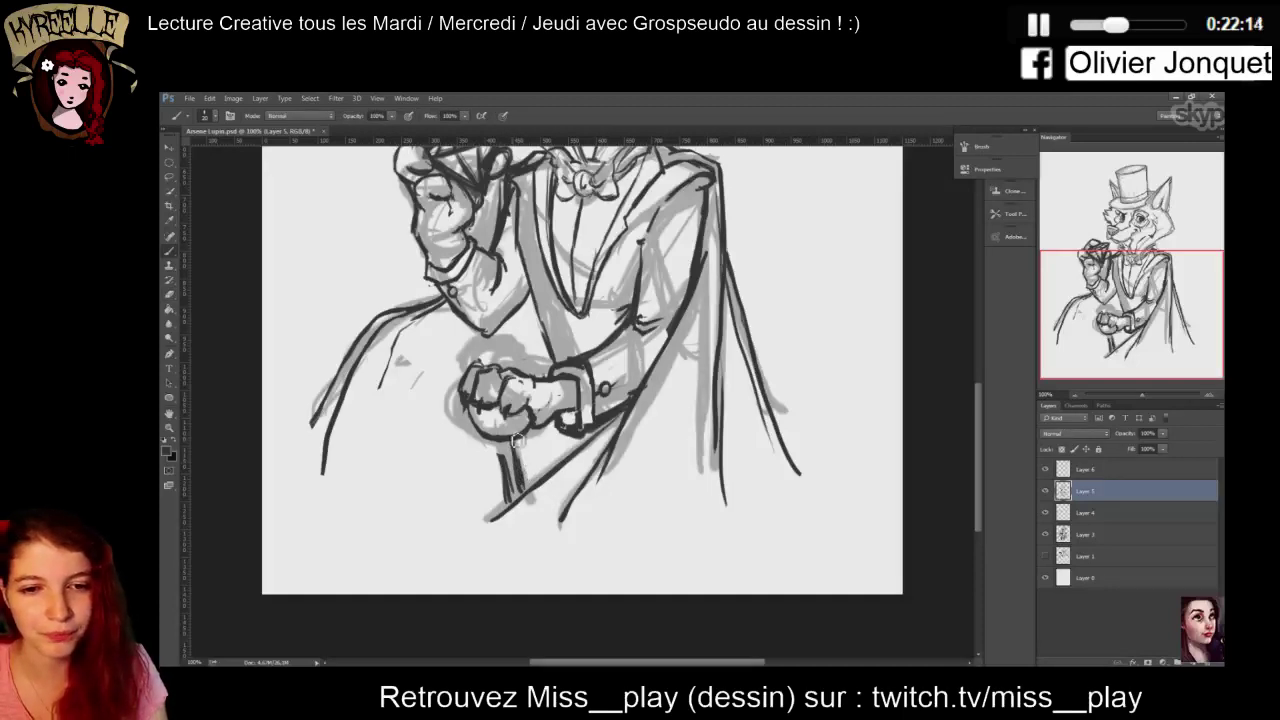
drag(522, 456, 530, 494)
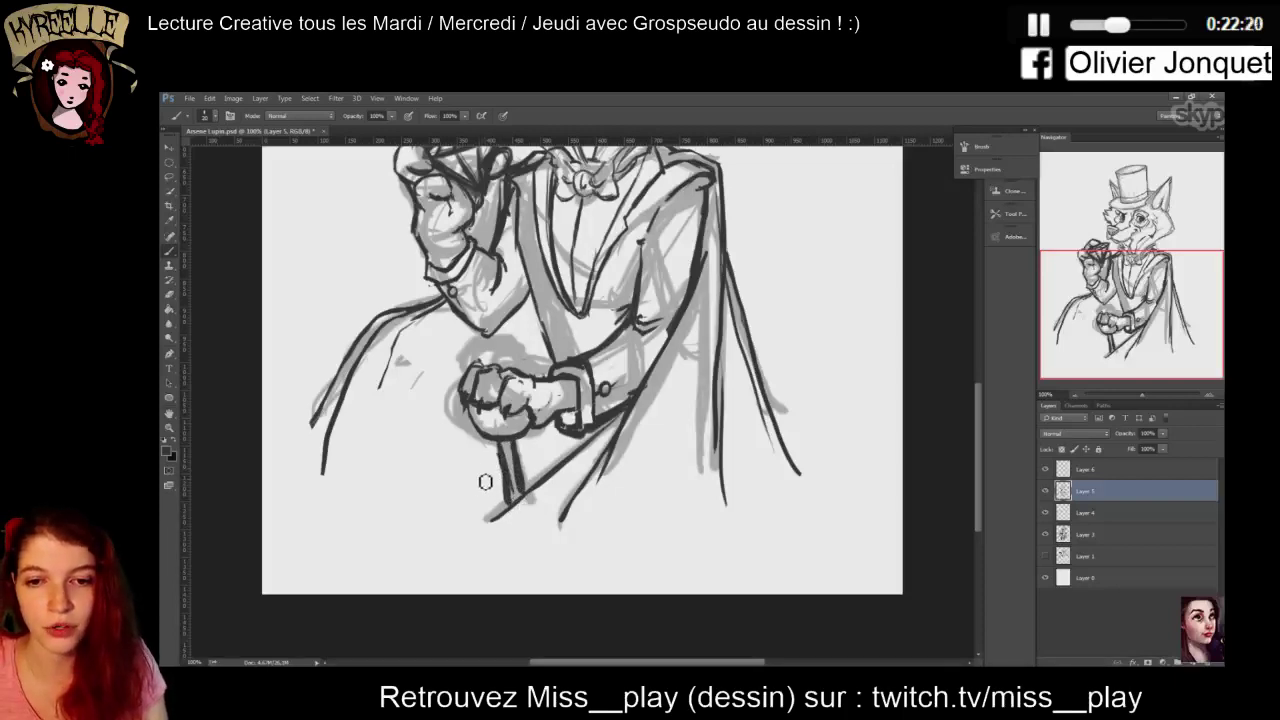
key(e)
mouse_move(502, 447)
mouse_down()
mouse_move(506, 501)
mouse_move(509, 455)
mouse_move(518, 498)
mouse_move(519, 450)
mouse_move(527, 494)
mouse_move(520, 446)
mouse_up()
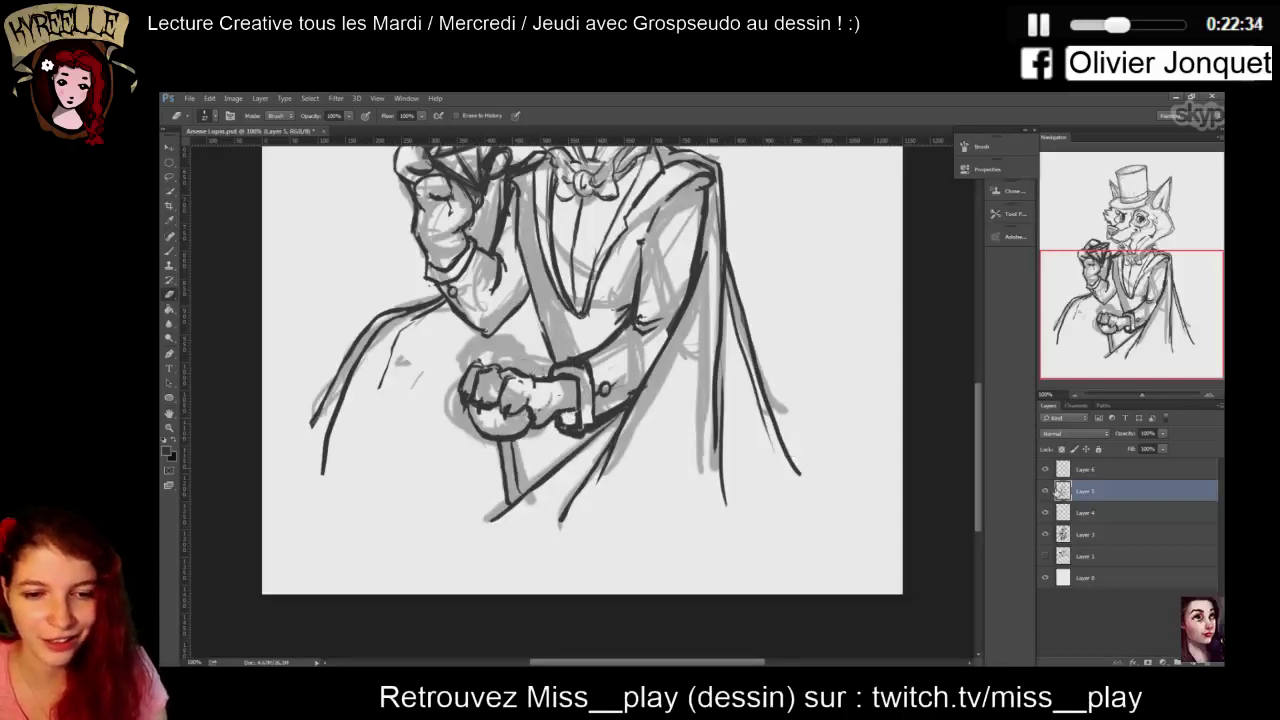
Draw the cane knob's round outline on a new layer, and shift the fist's fingers upward on the line-art layer beneath it
key(ctrl+shift+alt+n)
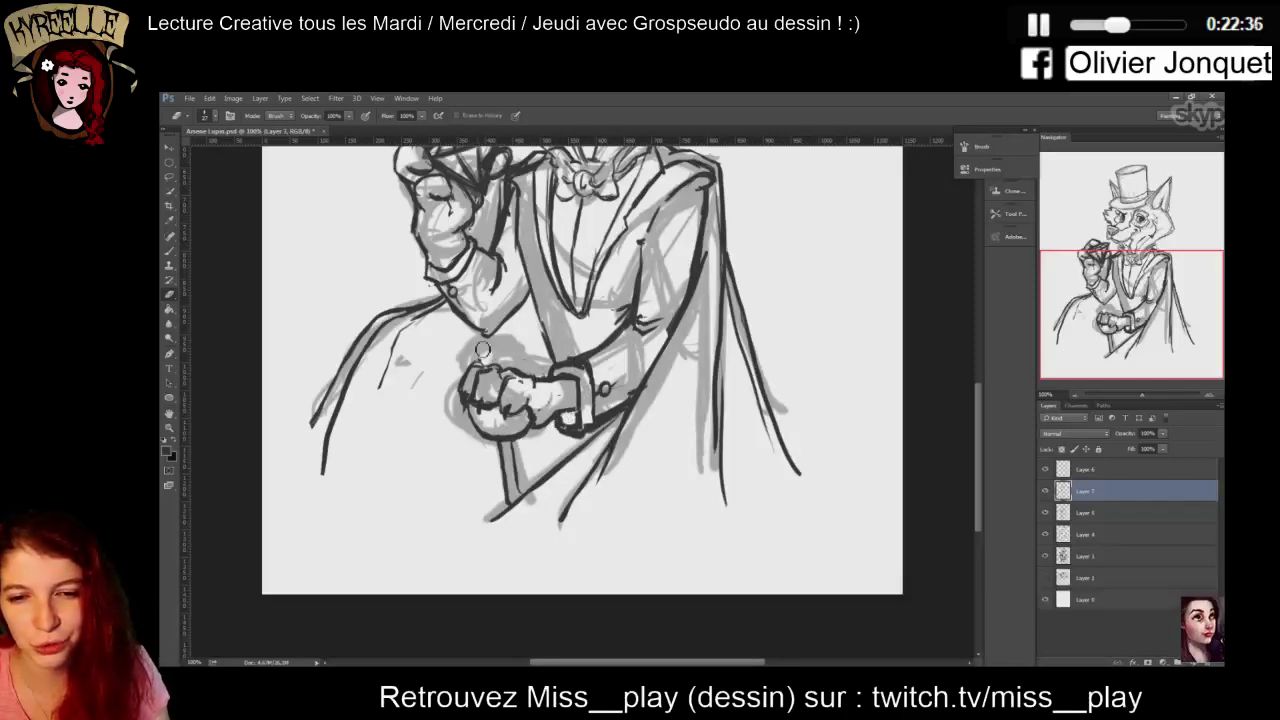
key(b)
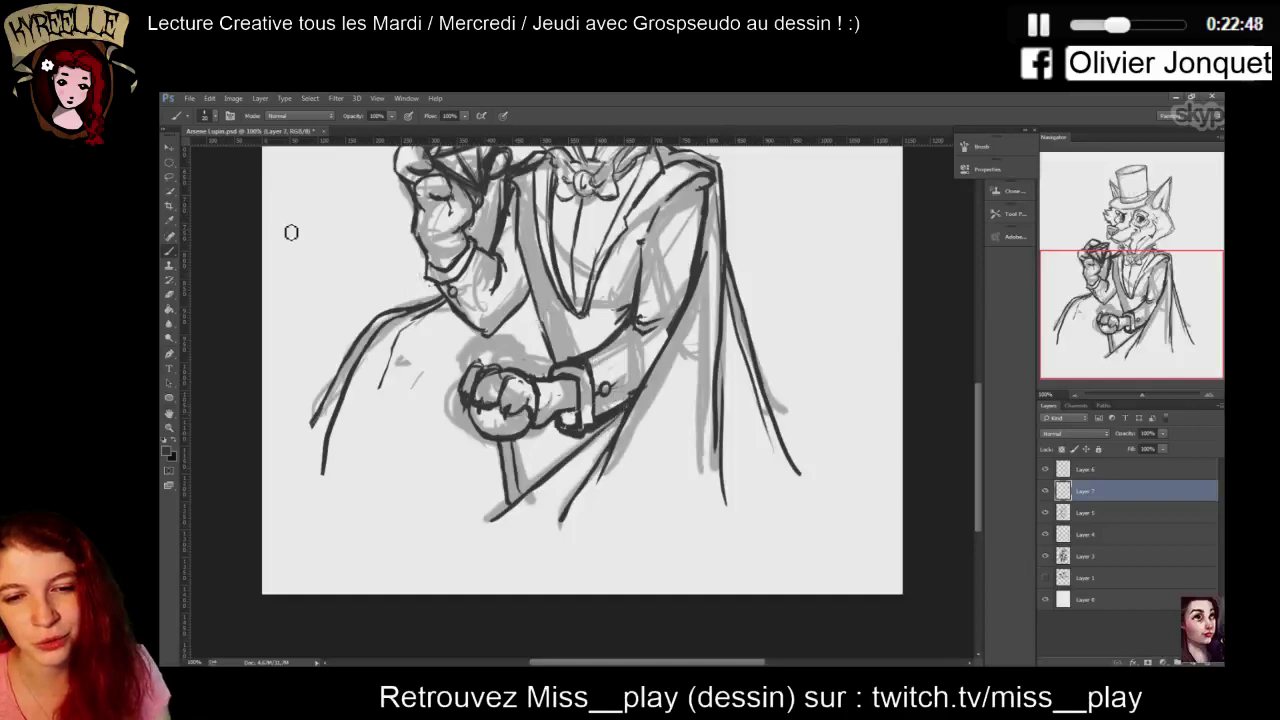
click(1087, 514)
click(170, 177)
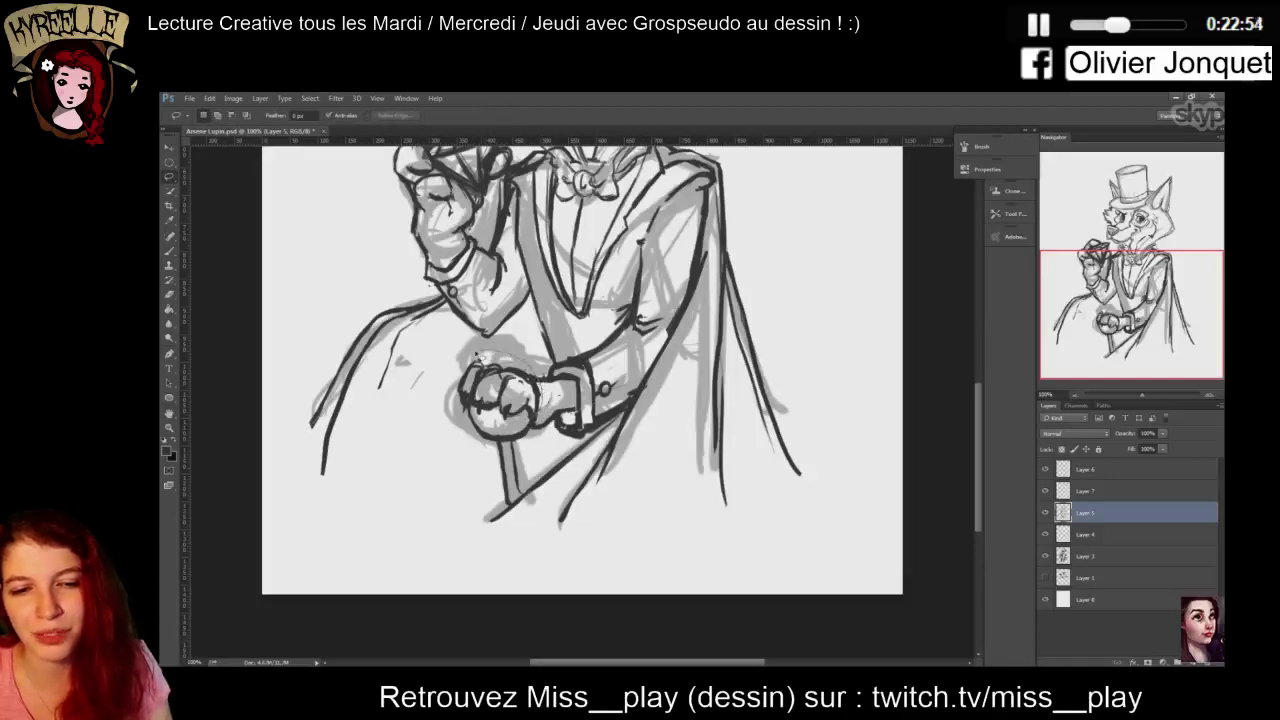
drag(525, 422, 506, 378)
key(ctrl+t)
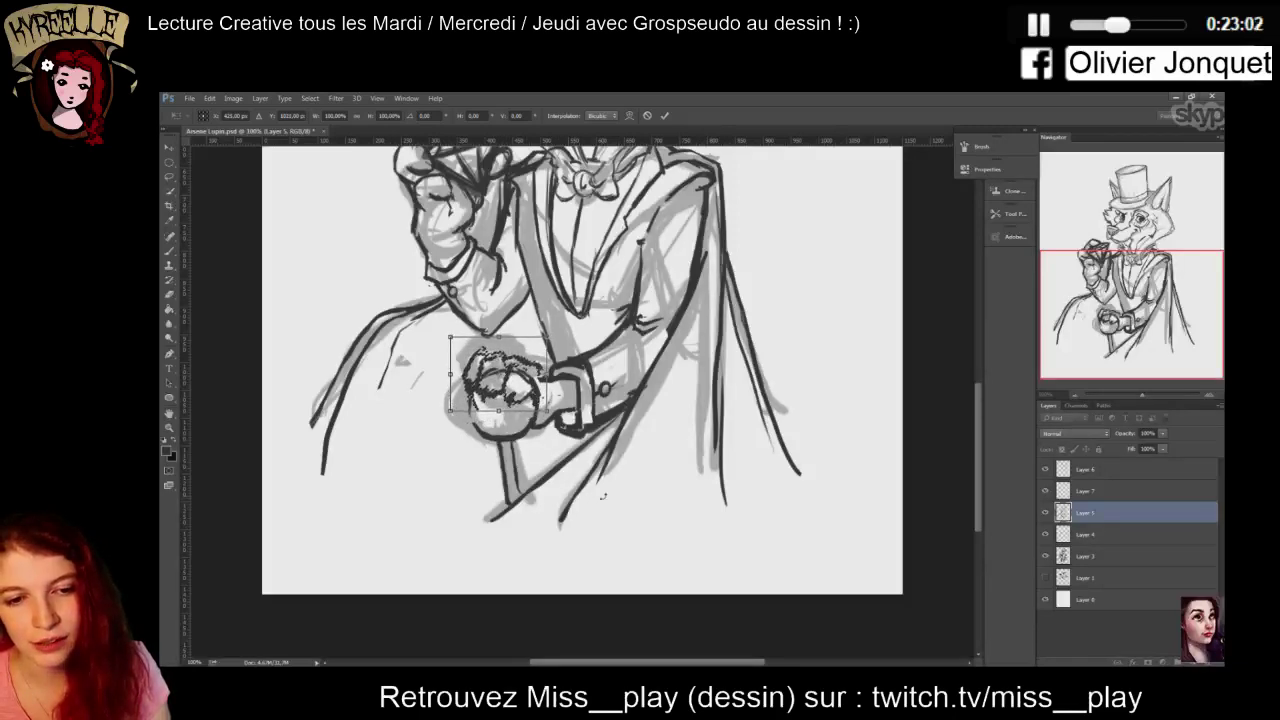
key(Return)
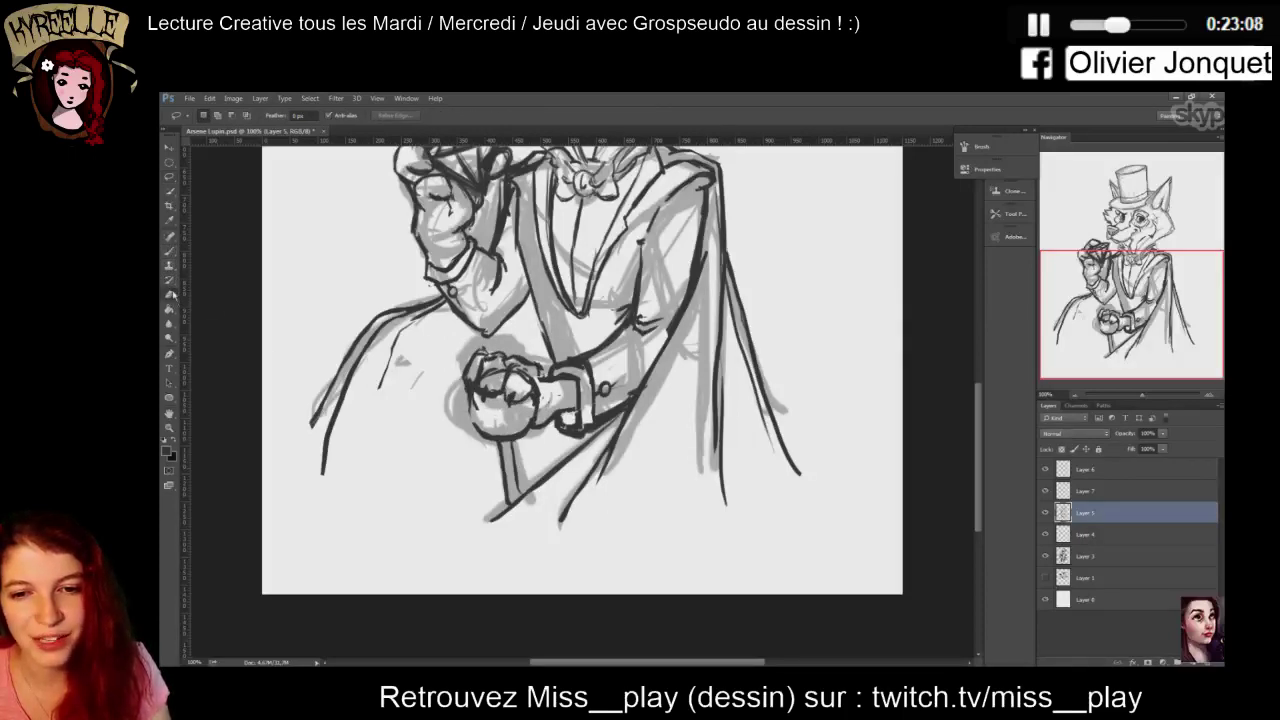
Clean up the moved fingers and the edge of the fist, and erase the knob lines that overlap the fingers on Layer 7
click(170, 294)
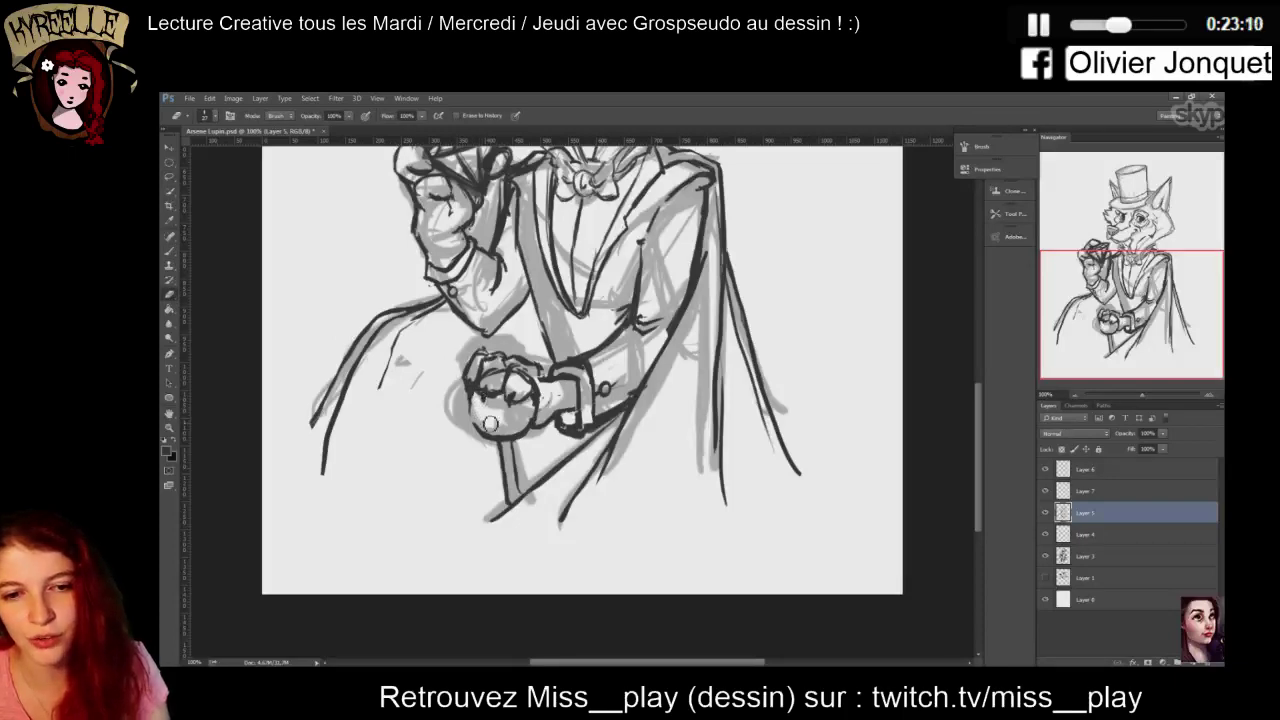
click(170, 251)
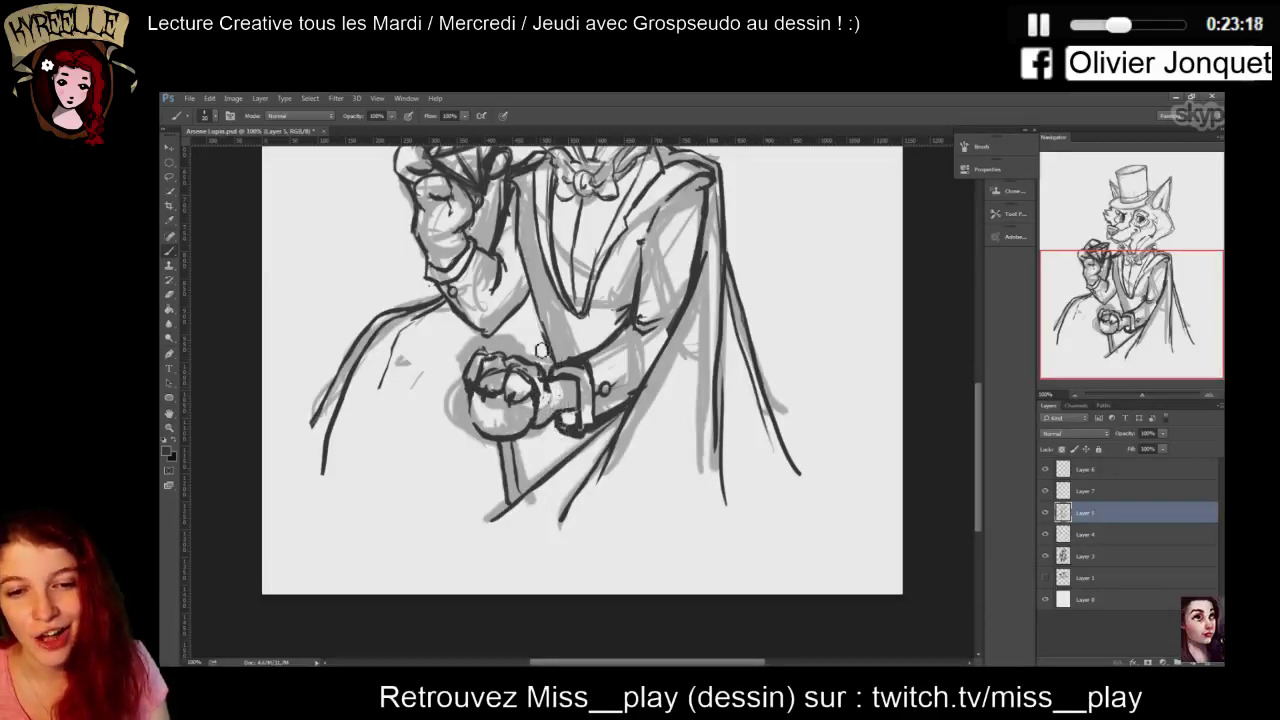
key(e)
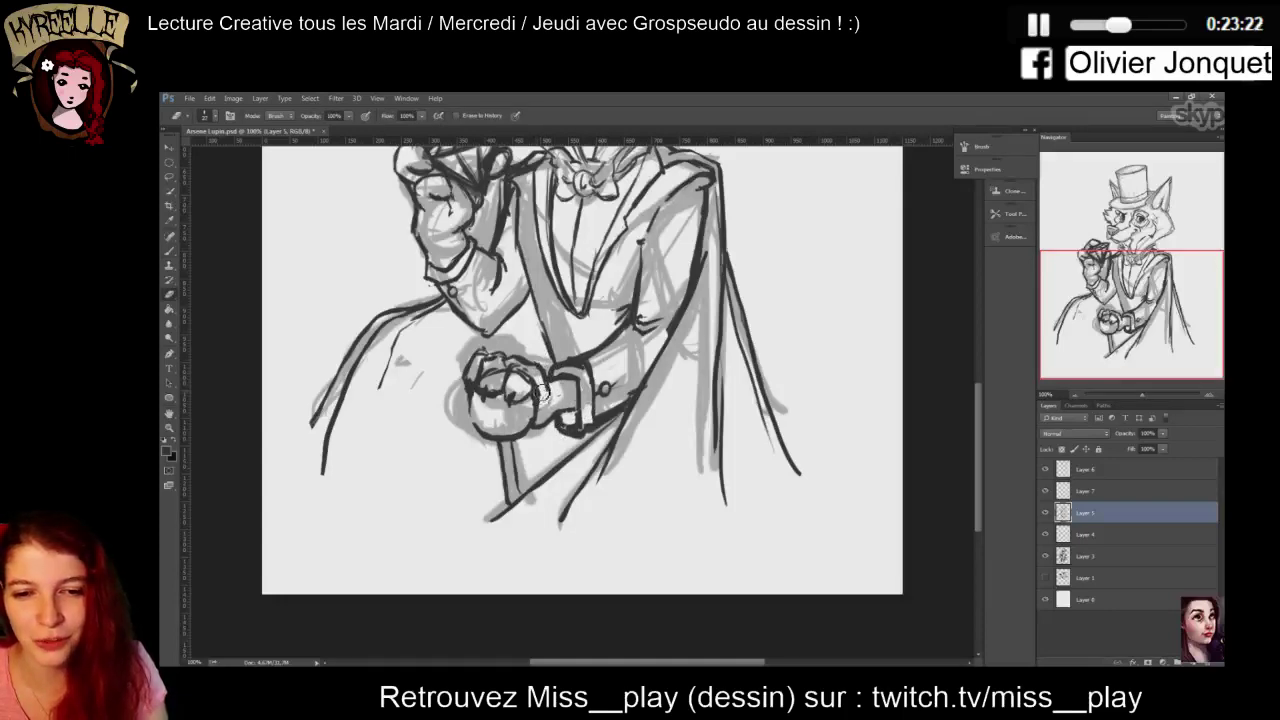
click(1080, 491)
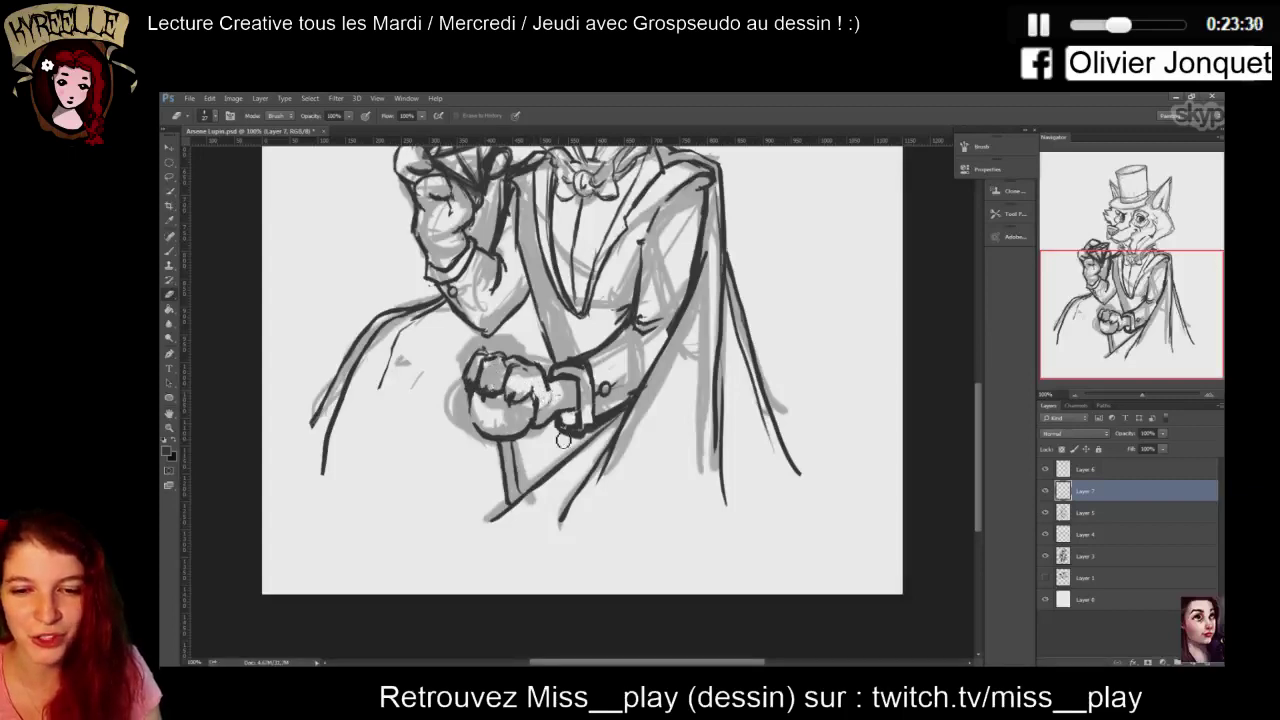
Merge Layer 7 with the line-art layer directly below it
shift+click(1106, 512)
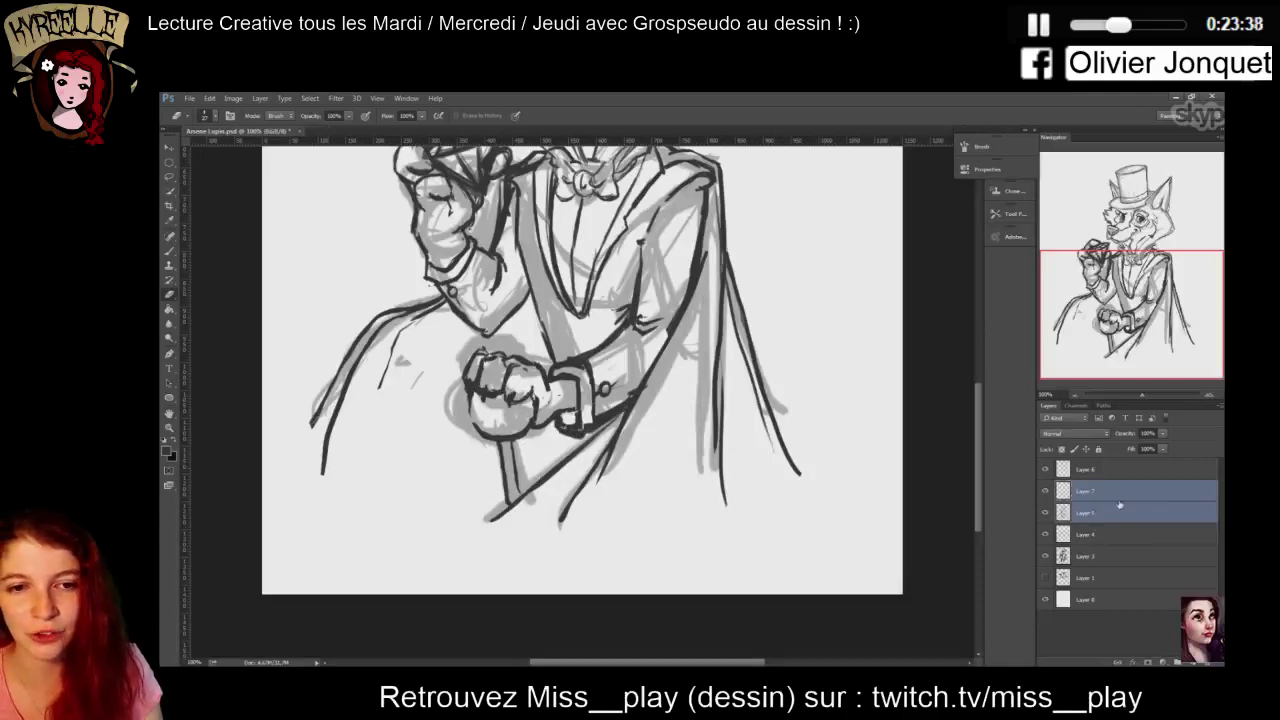
right_click(1119, 504)
click(1145, 363)
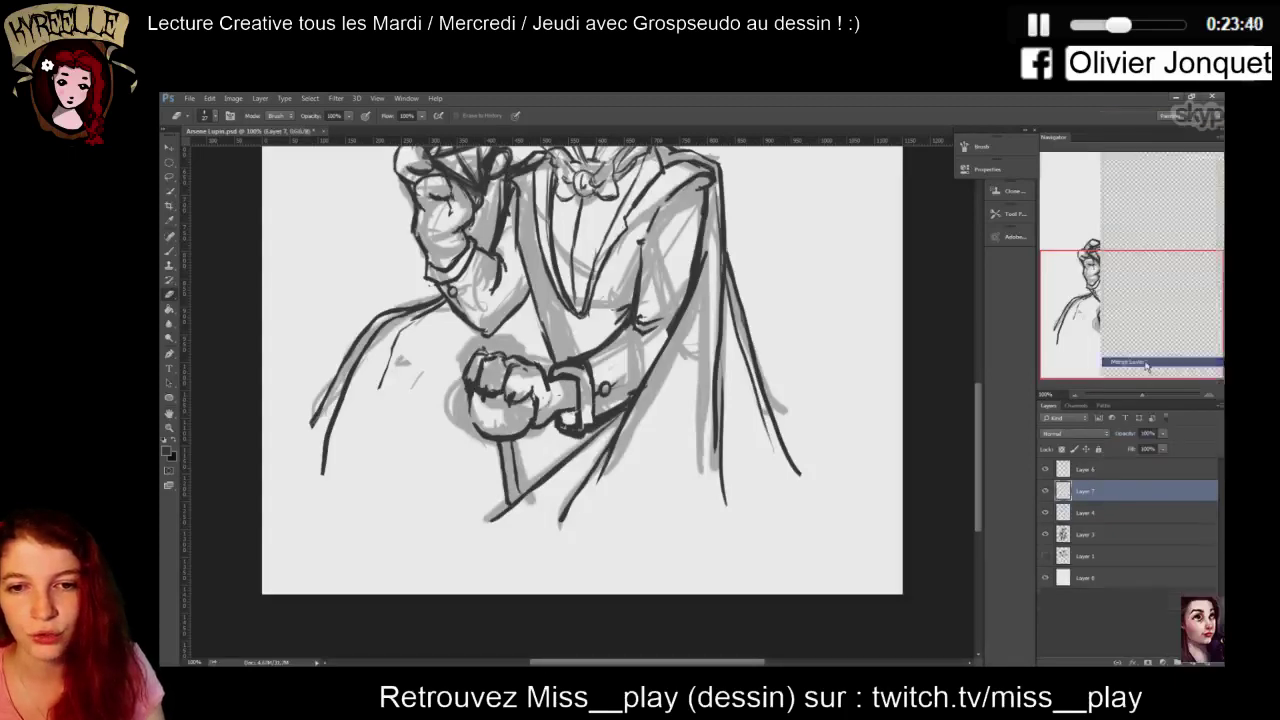
Select the outermost finger of the cane hand and transform it to fit against the neighbouring finger
click(169, 251)
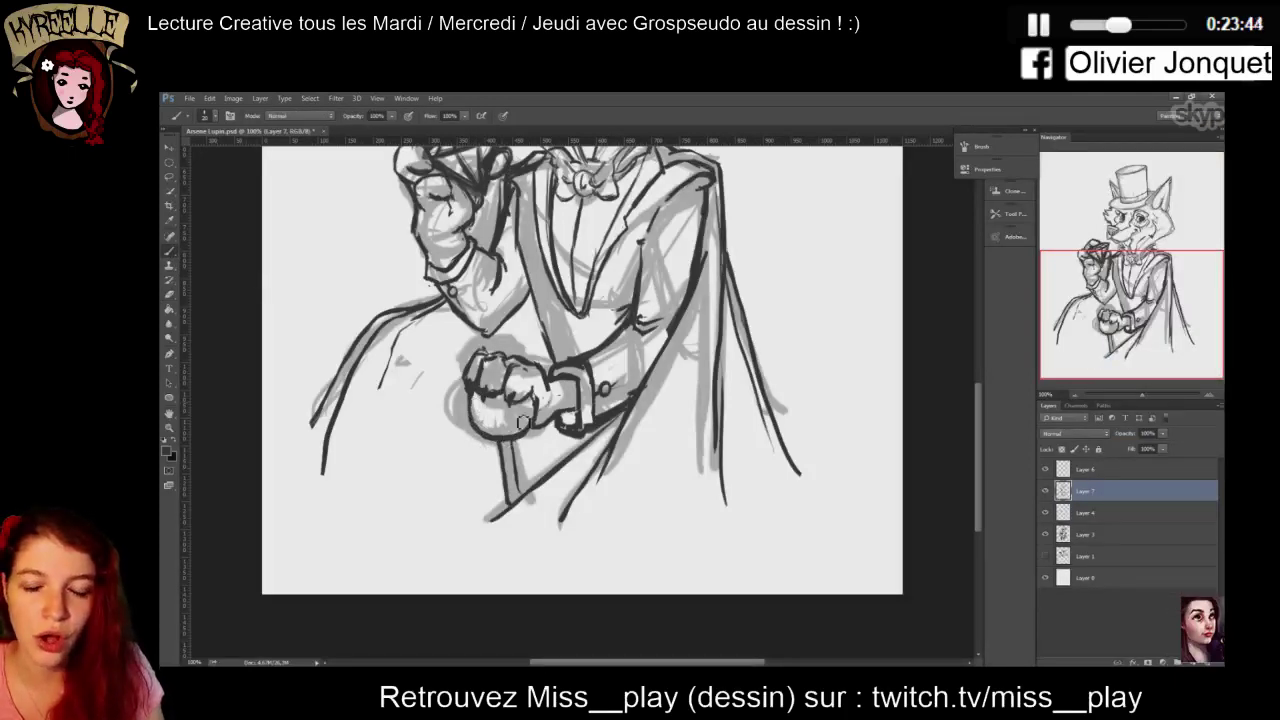
click(169, 177)
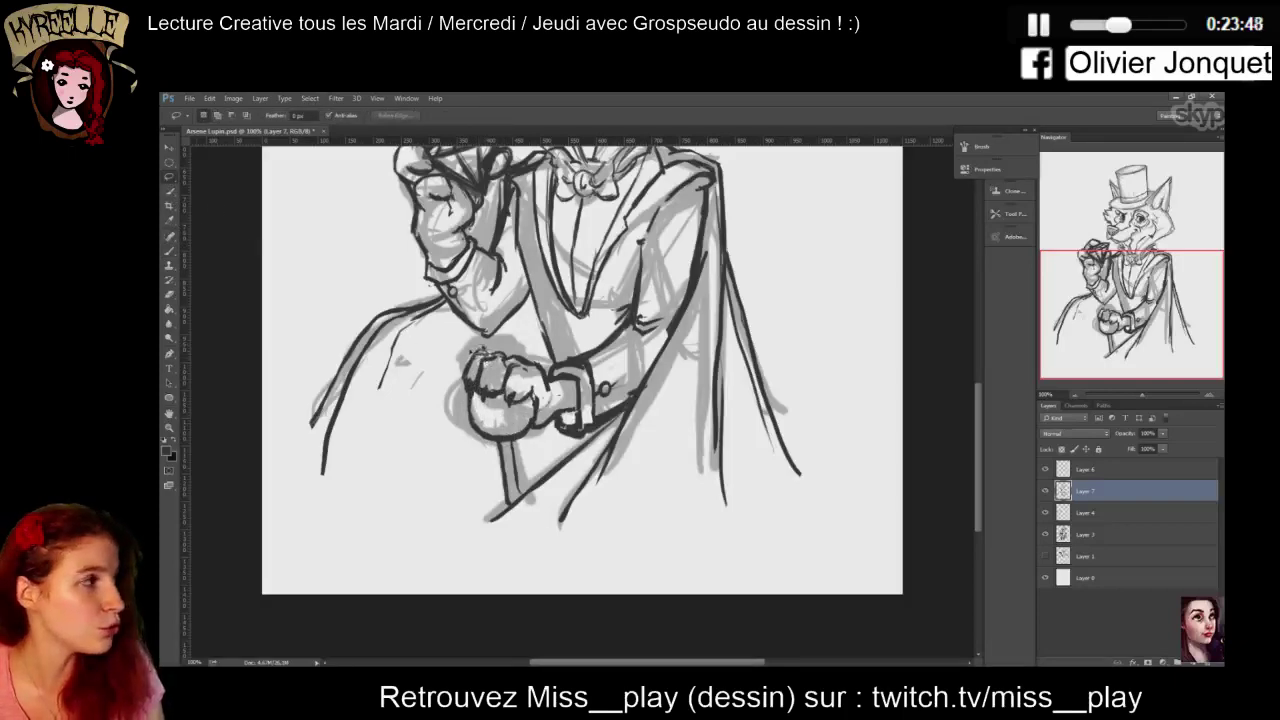
mouse_move(478, 385)
mouse_down()
mouse_move(476, 350)
mouse_move(460, 372)
mouse_move(488, 394)
mouse_move(470, 374)
mouse_up()
key(ctrl+t)
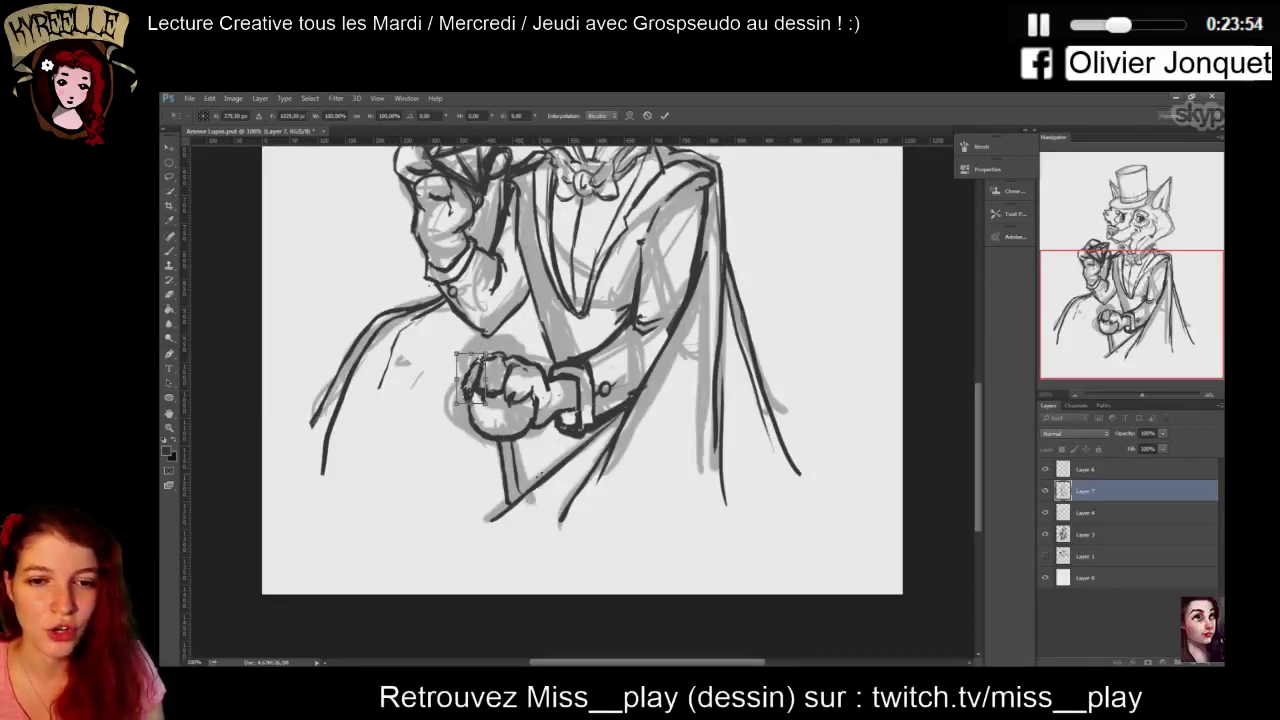
key(Return)
Redraw the top contours of the cane hand's fingers and erase the stray bits around the knuckles
key(b)
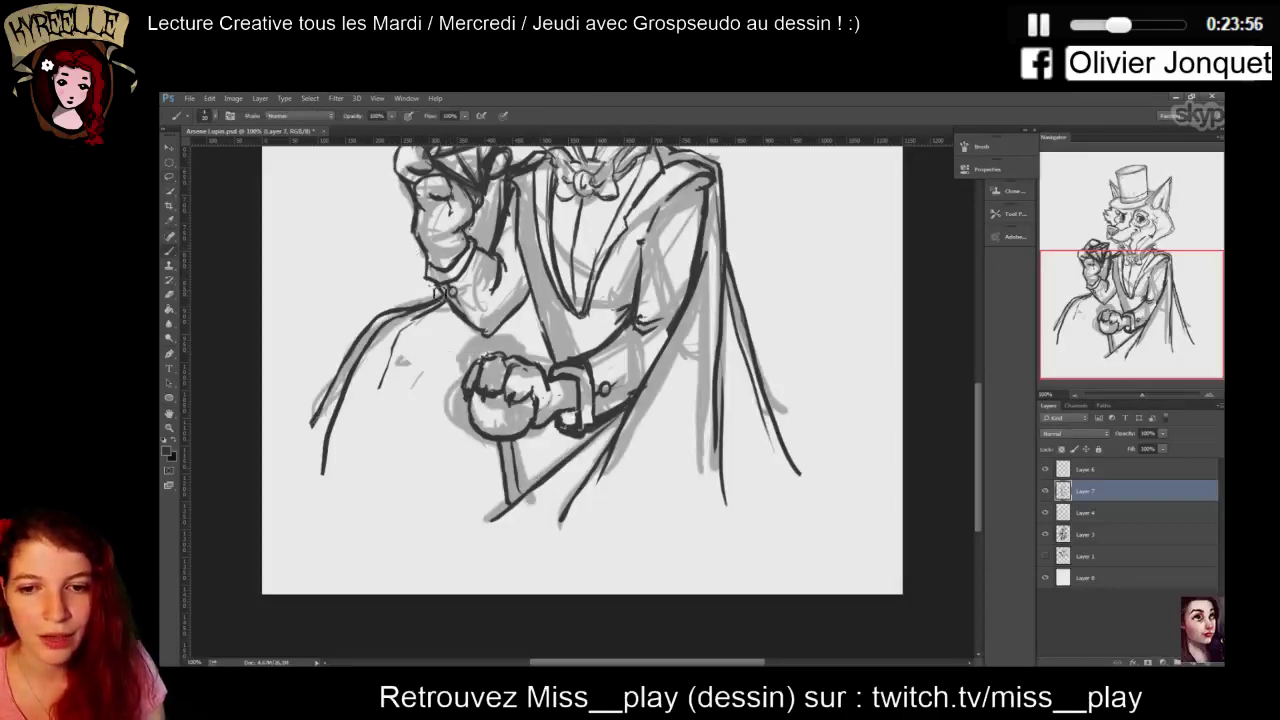
key(e)
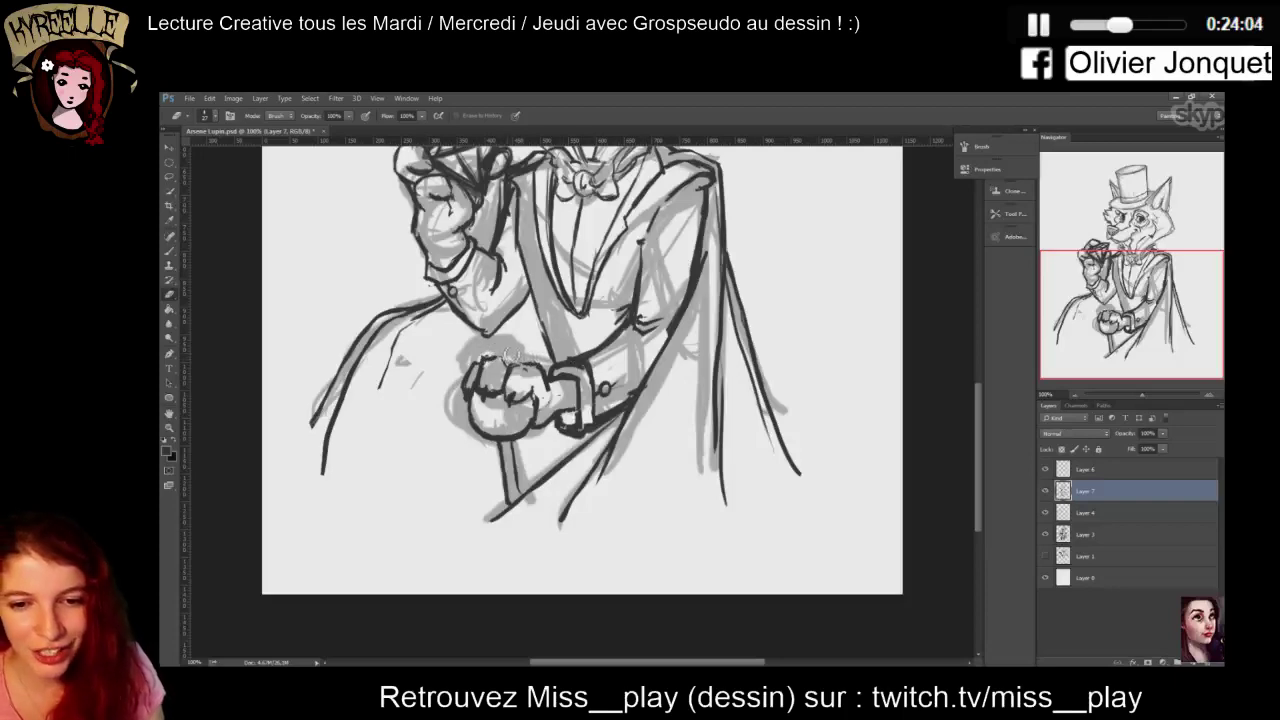
key(b)
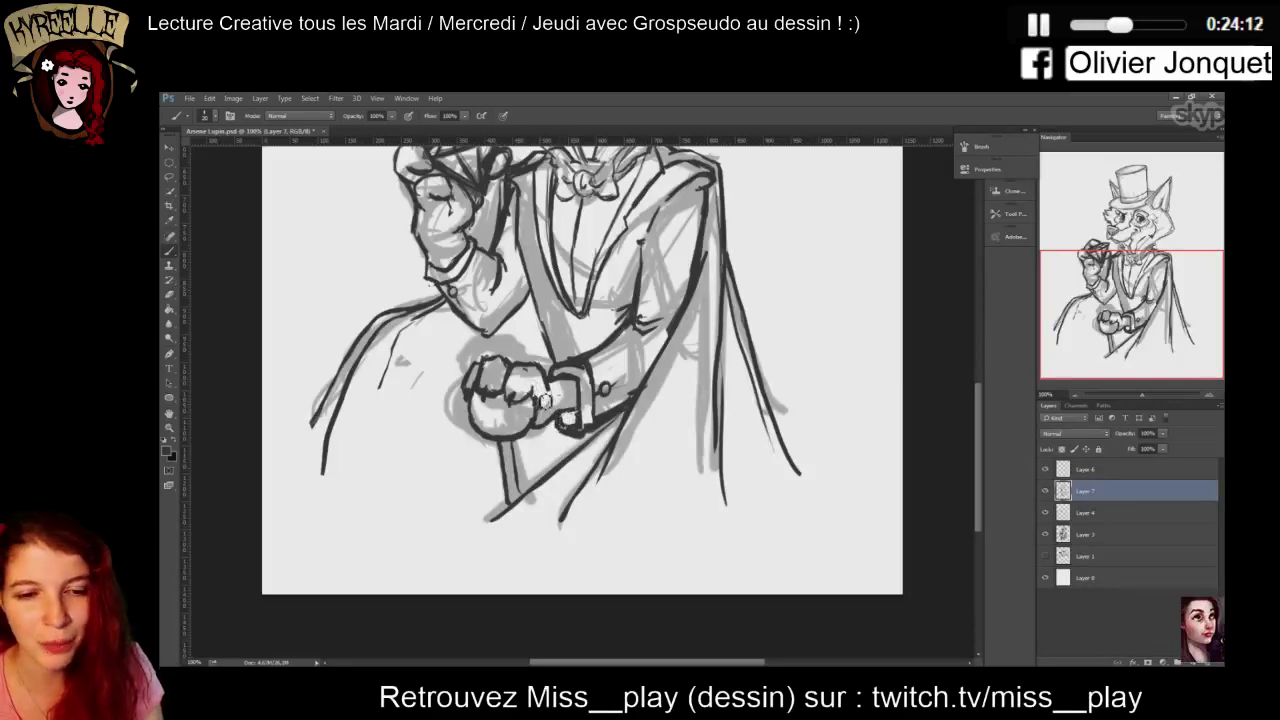
key(e)
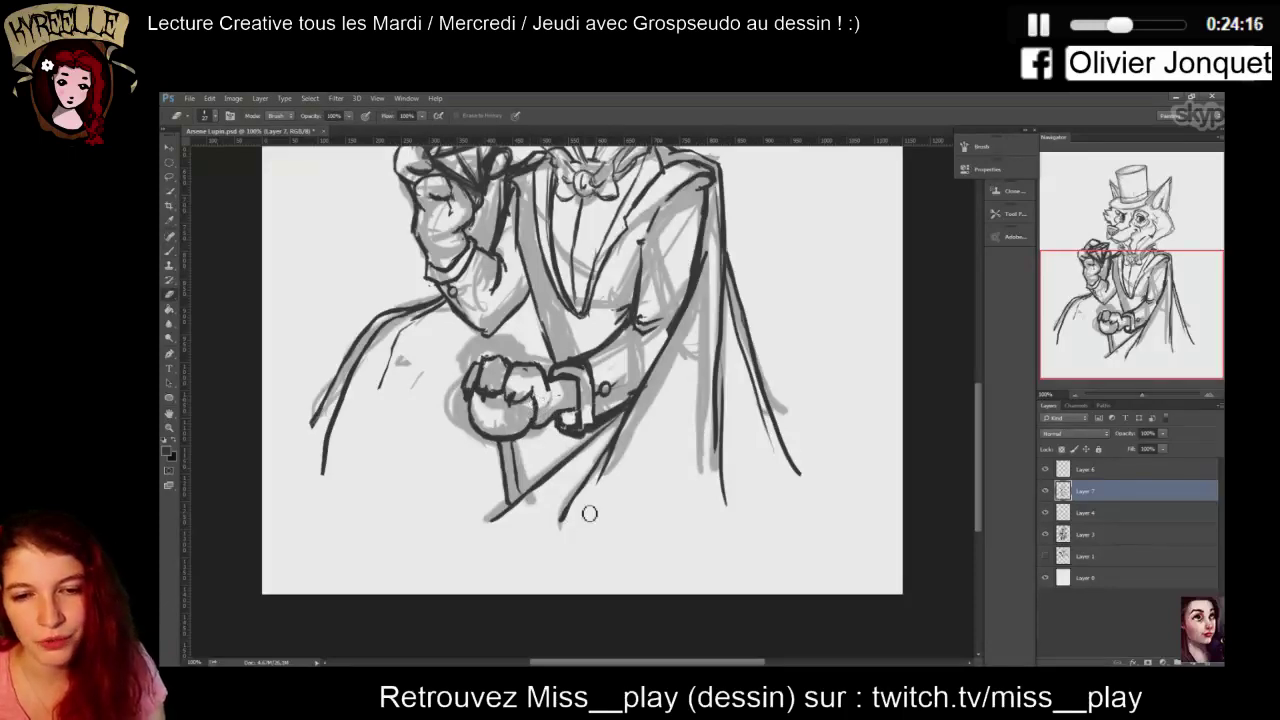
Select the upper fingers of the cane hand on Layer 7, enlarge and slightly rotate them with Free Transform, and deselect
scroll(725, 360, up, 2)
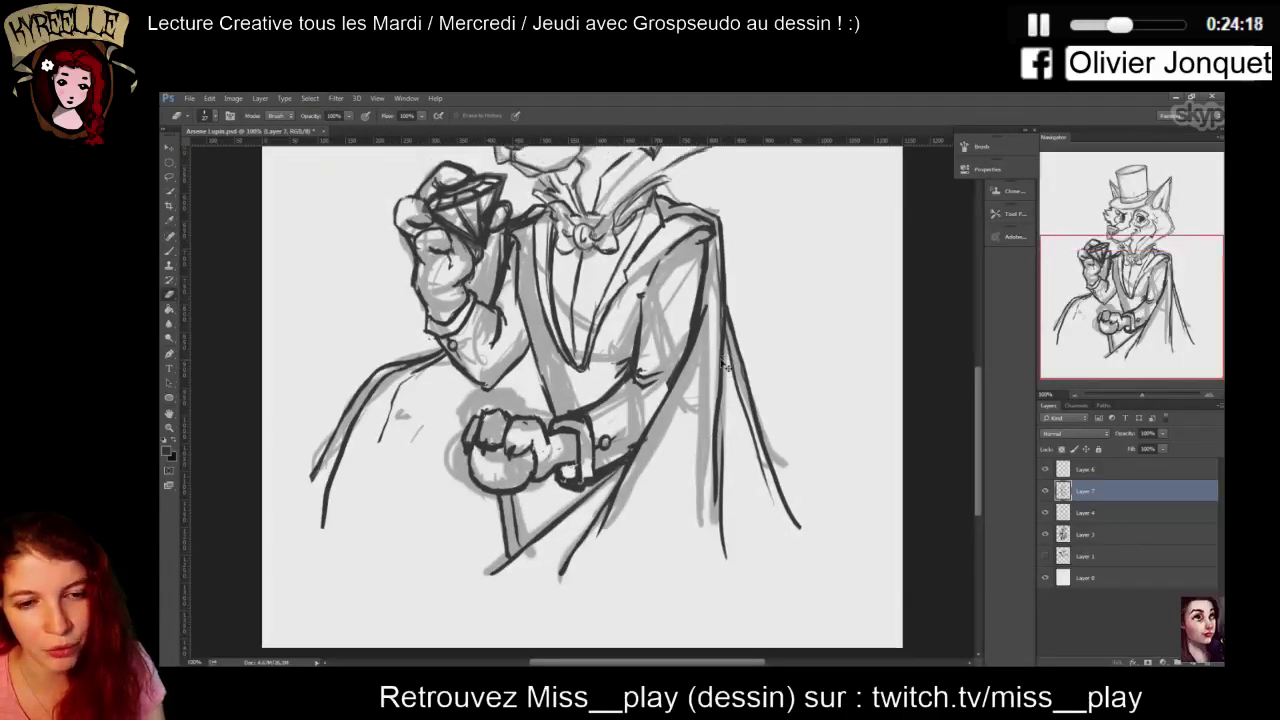
key(ctrl+minus)
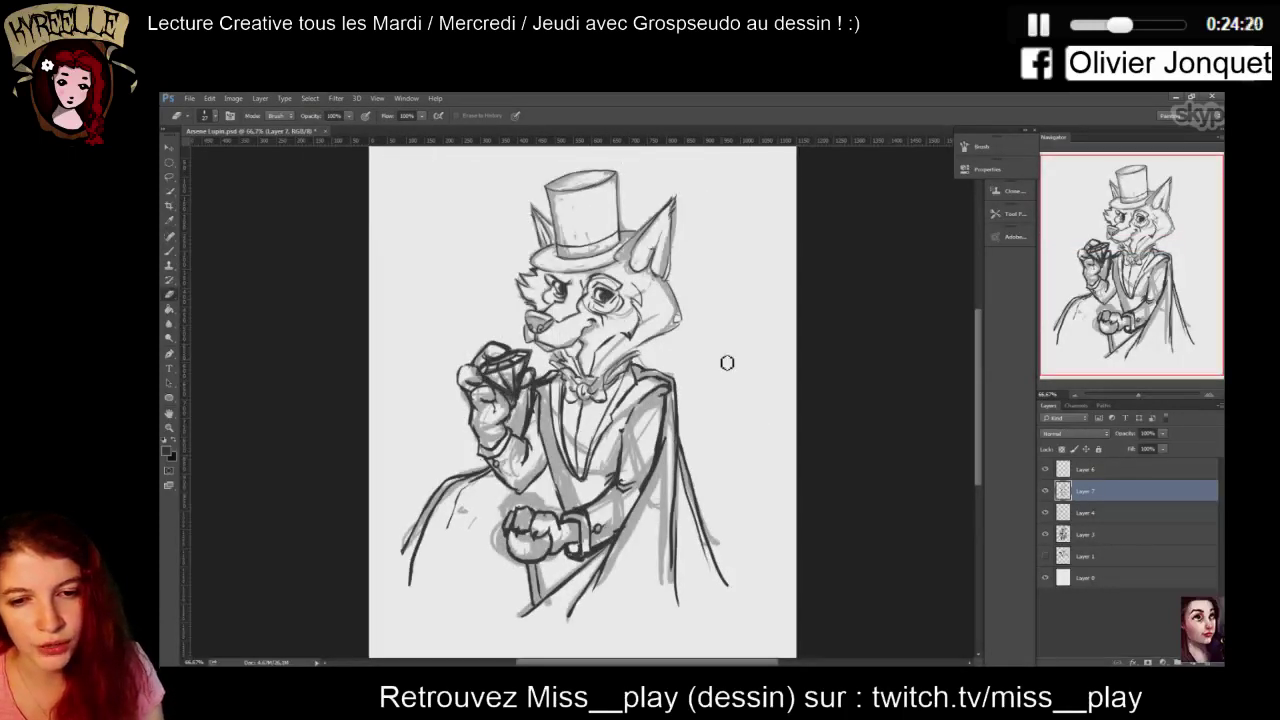
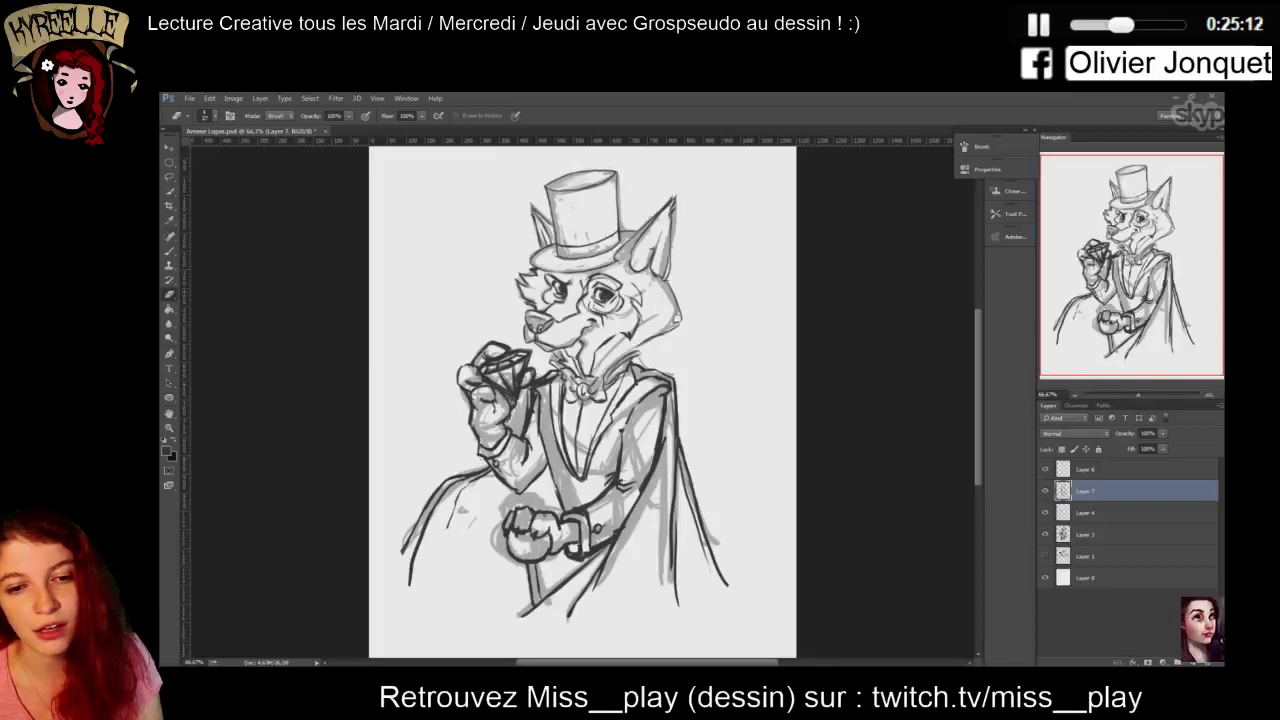
scroll(979, 440, down, 3)
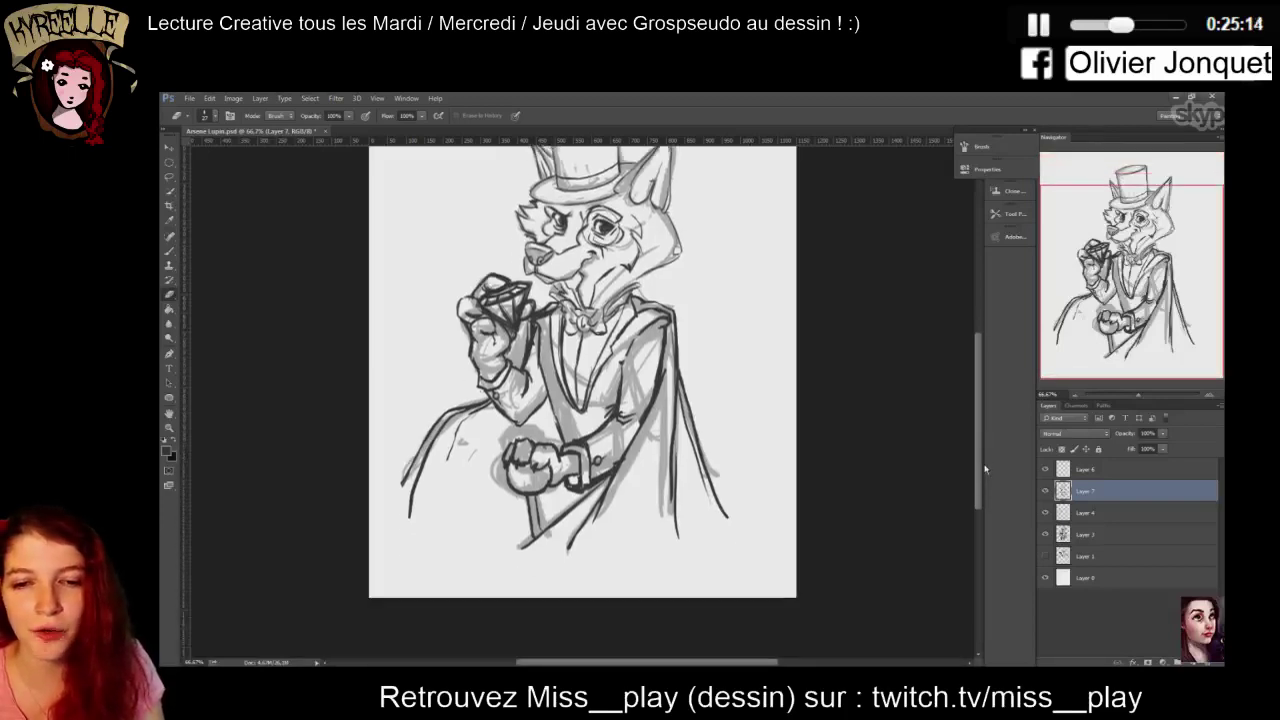
click(169, 177)
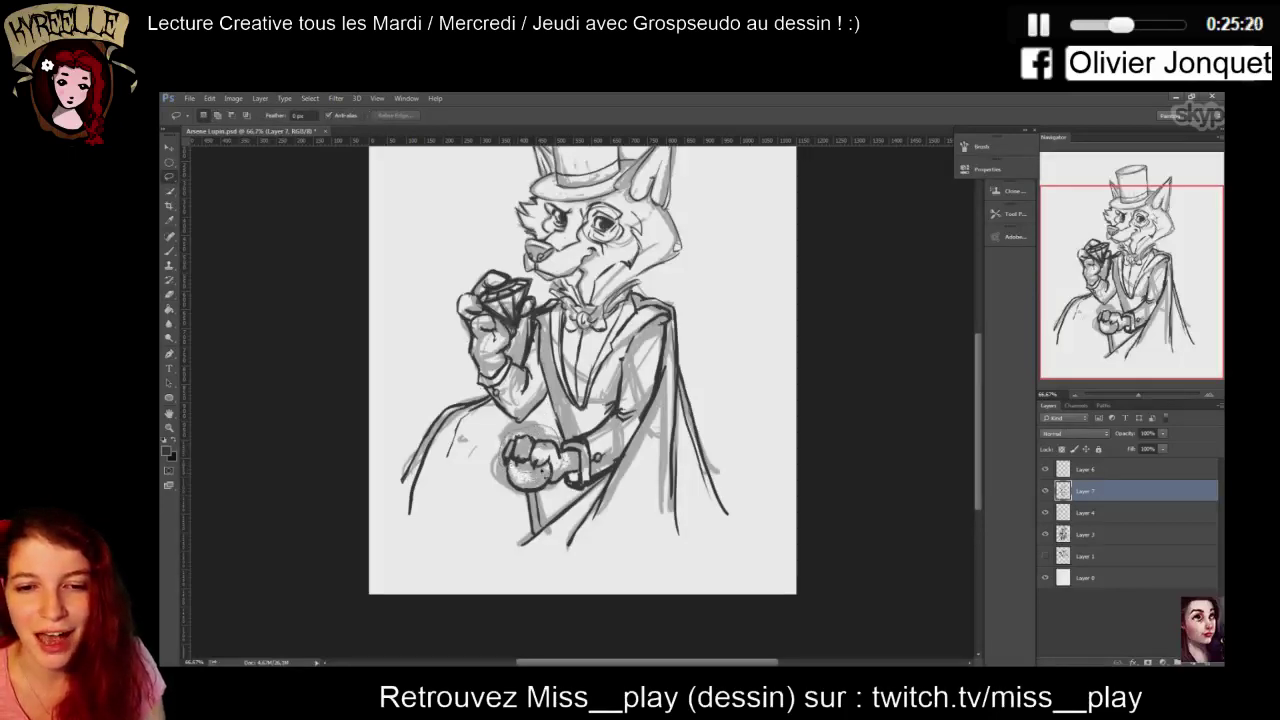
key(ctrl+t)
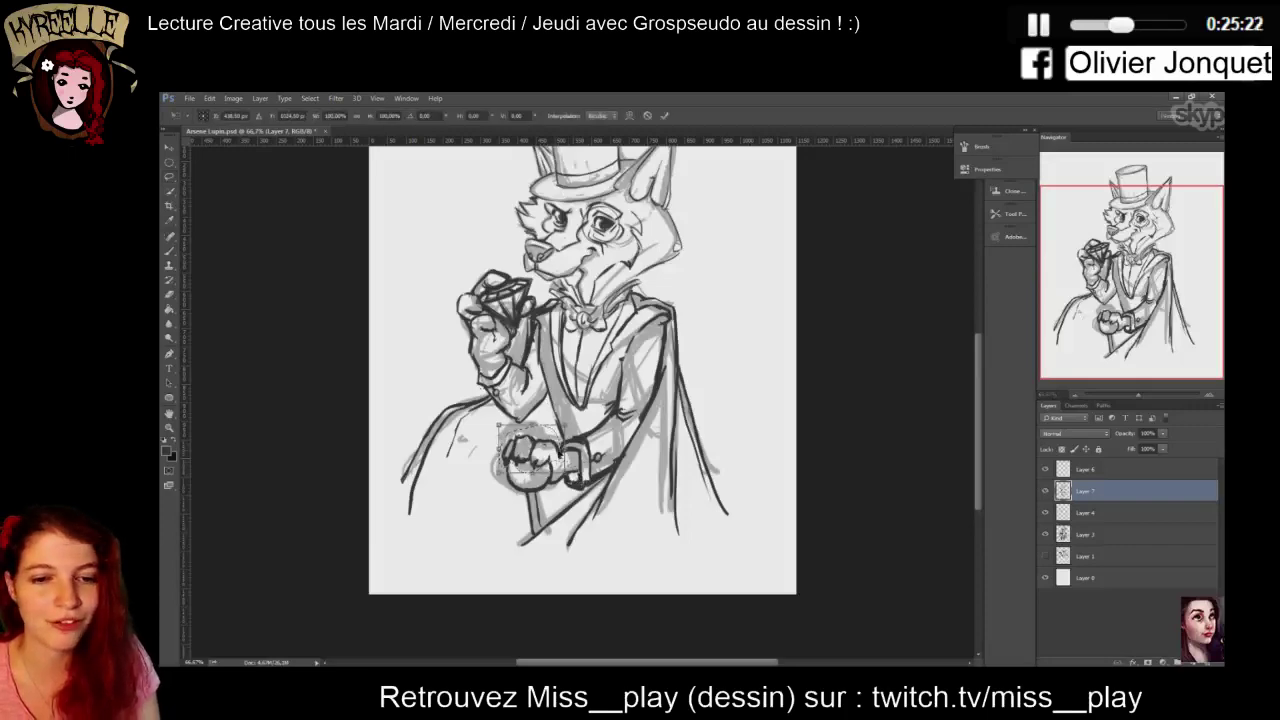
drag(568, 422, 575, 416)
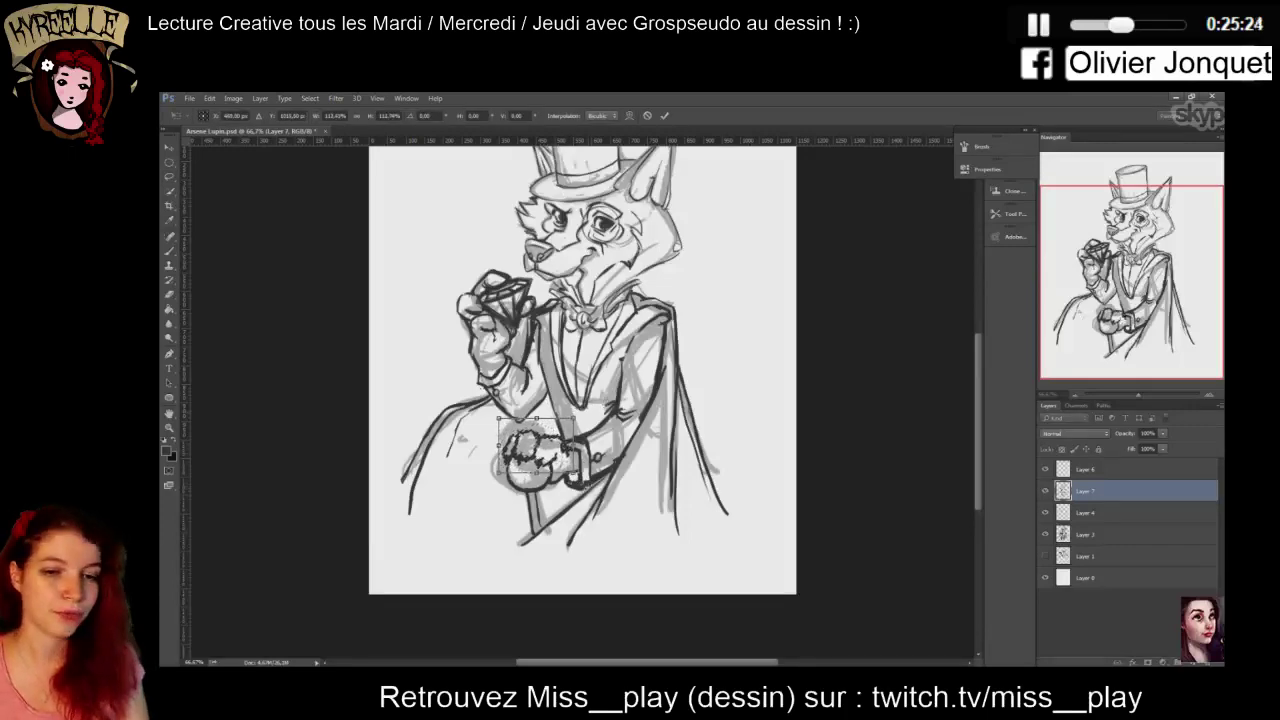
drag(585, 485, 538, 415)
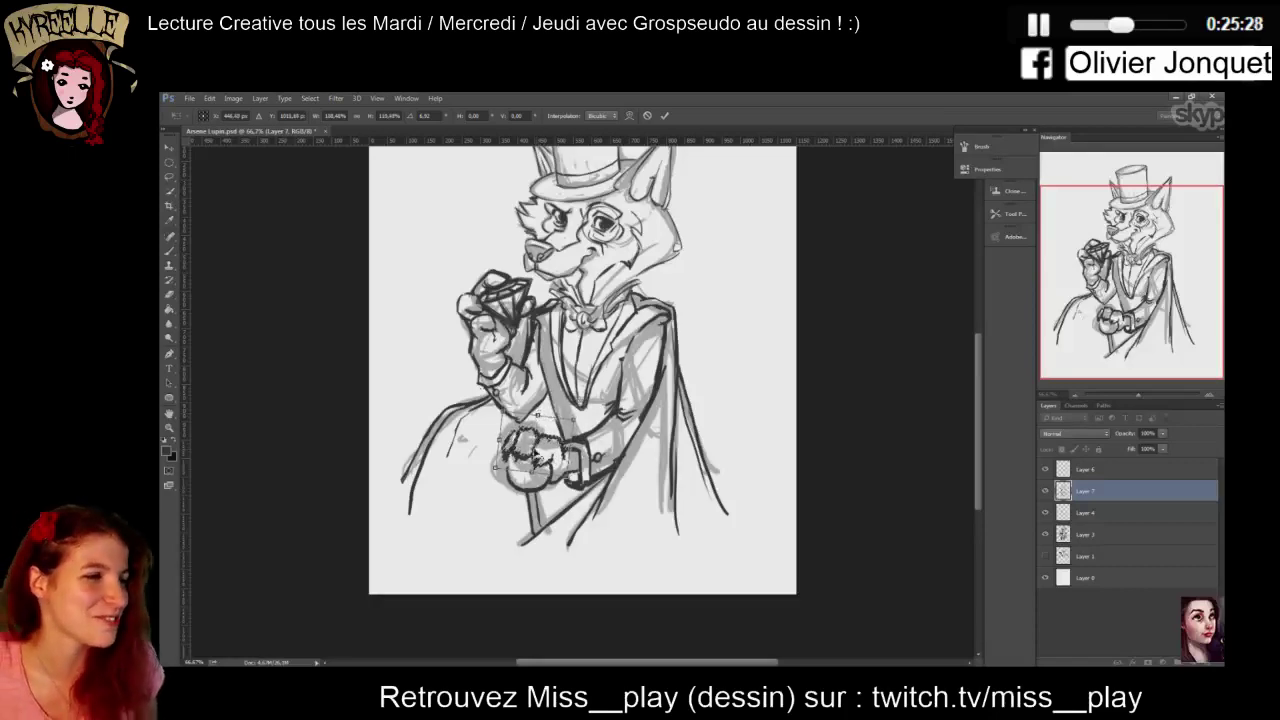
drag(529, 459, 526, 456)
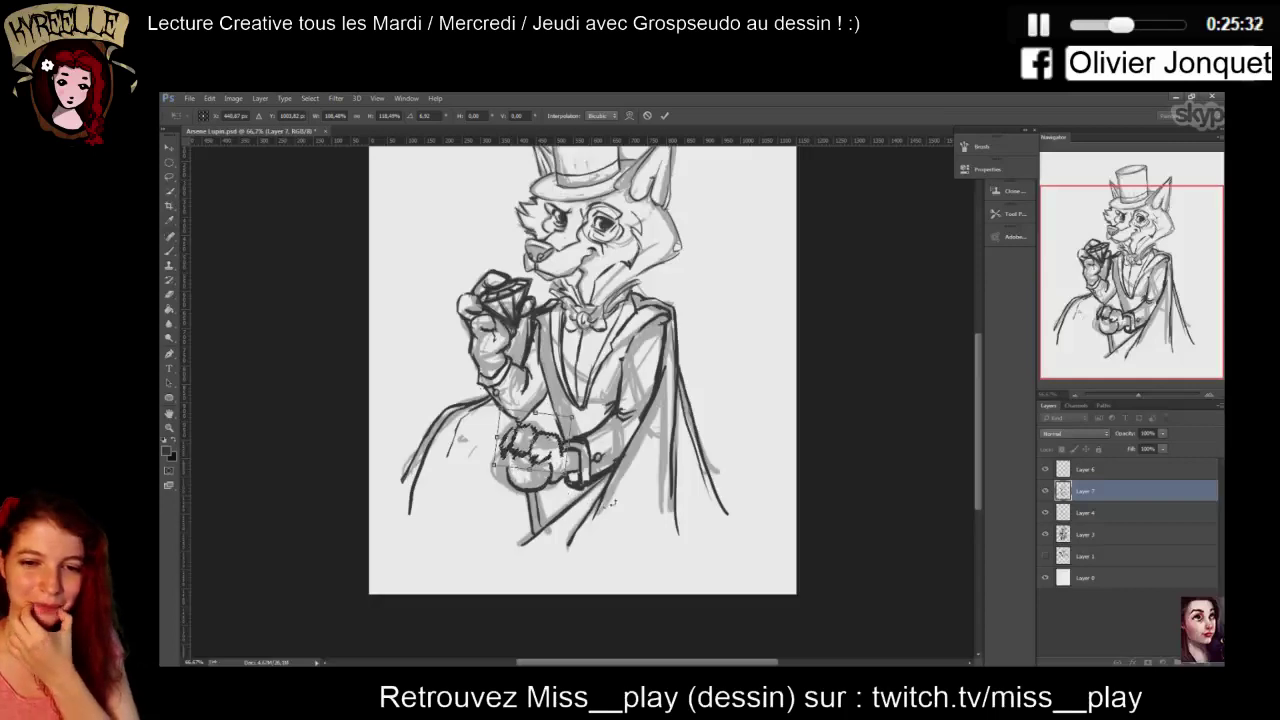
key(Return)
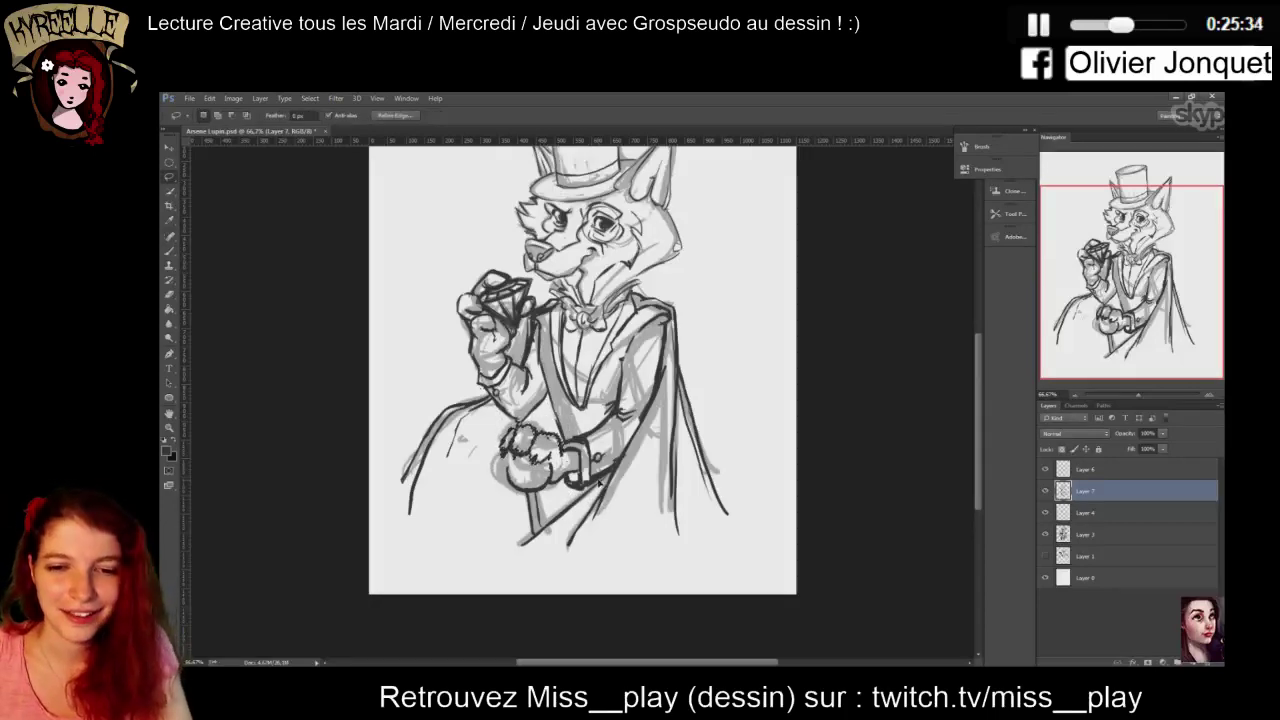
key(ctrl+d)
Select the outermost finger of the cane hand and rotate it slightly into place beside the enlarged fingers
scroll(598, 484, up, 1)
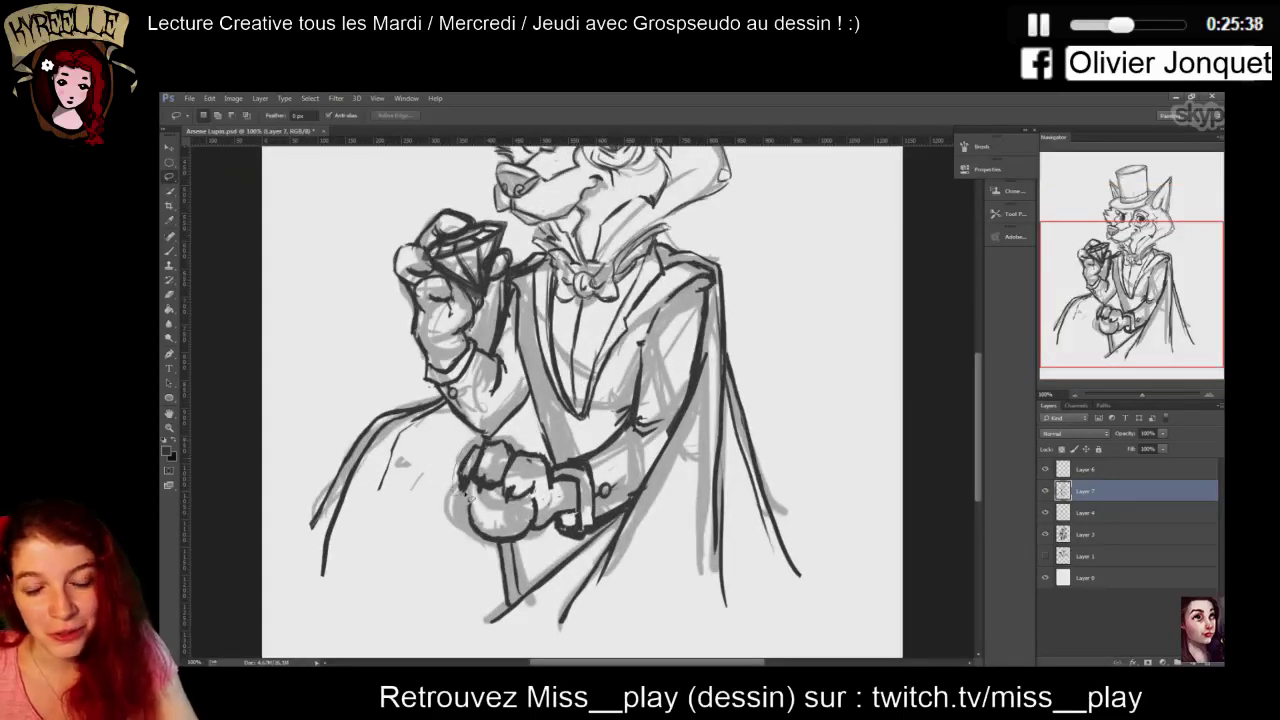
mouse_move(476, 484)
mouse_down()
mouse_move(480, 441)
mouse_move(468, 444)
mouse_up()
key(ctrl+t)
drag(504, 510, 474, 488)
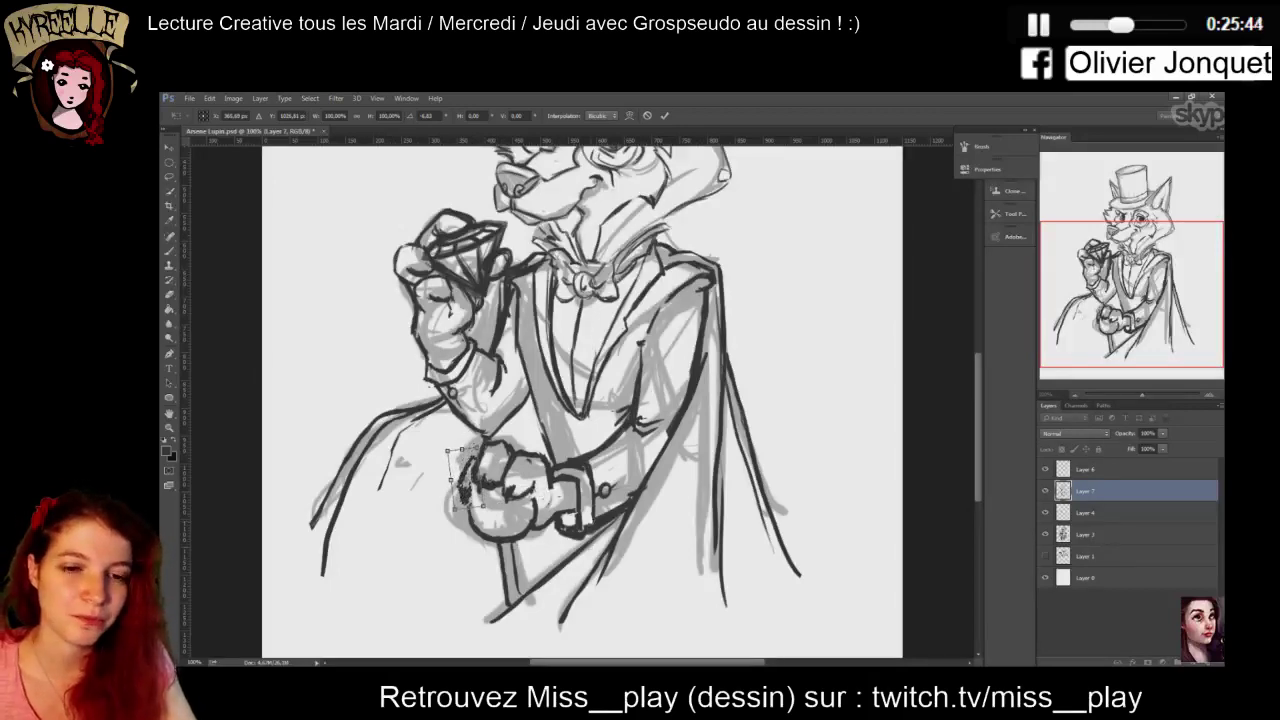
key(Return)
Redraw the outline of the cane hand's outermost finger and erase stray marks between the glove and the cuff
key(b)
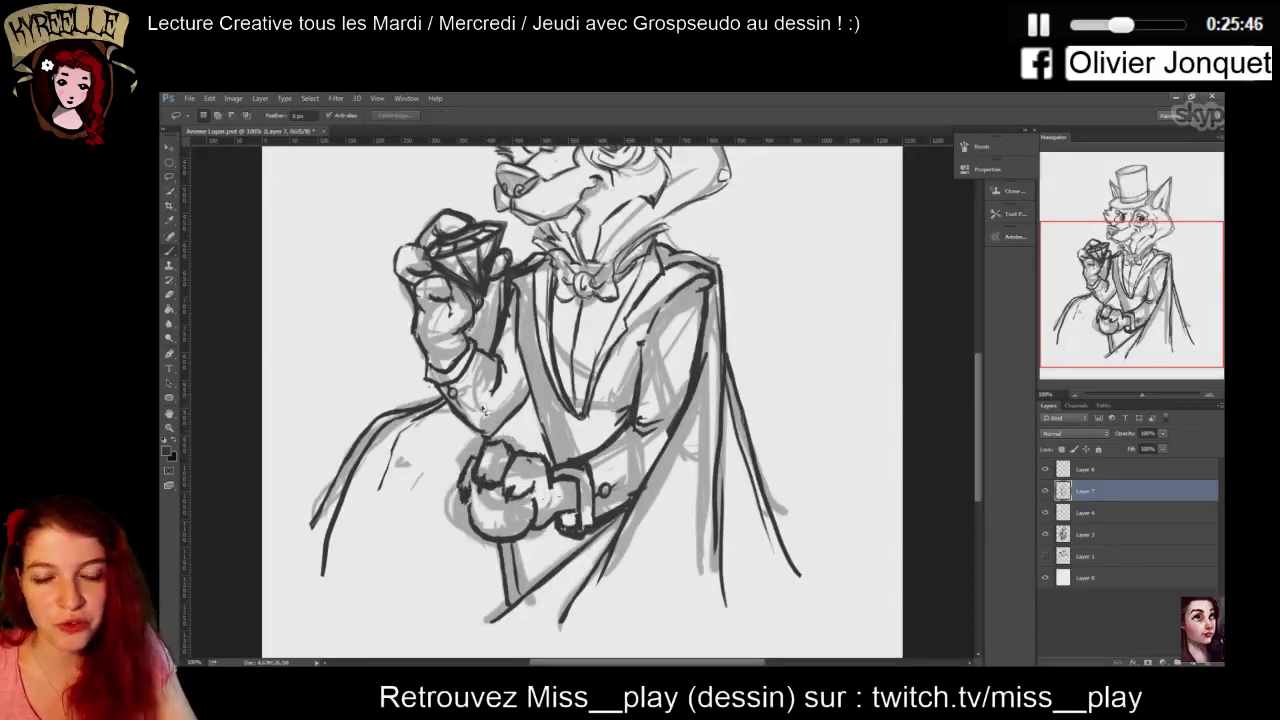
drag(470, 496, 486, 485)
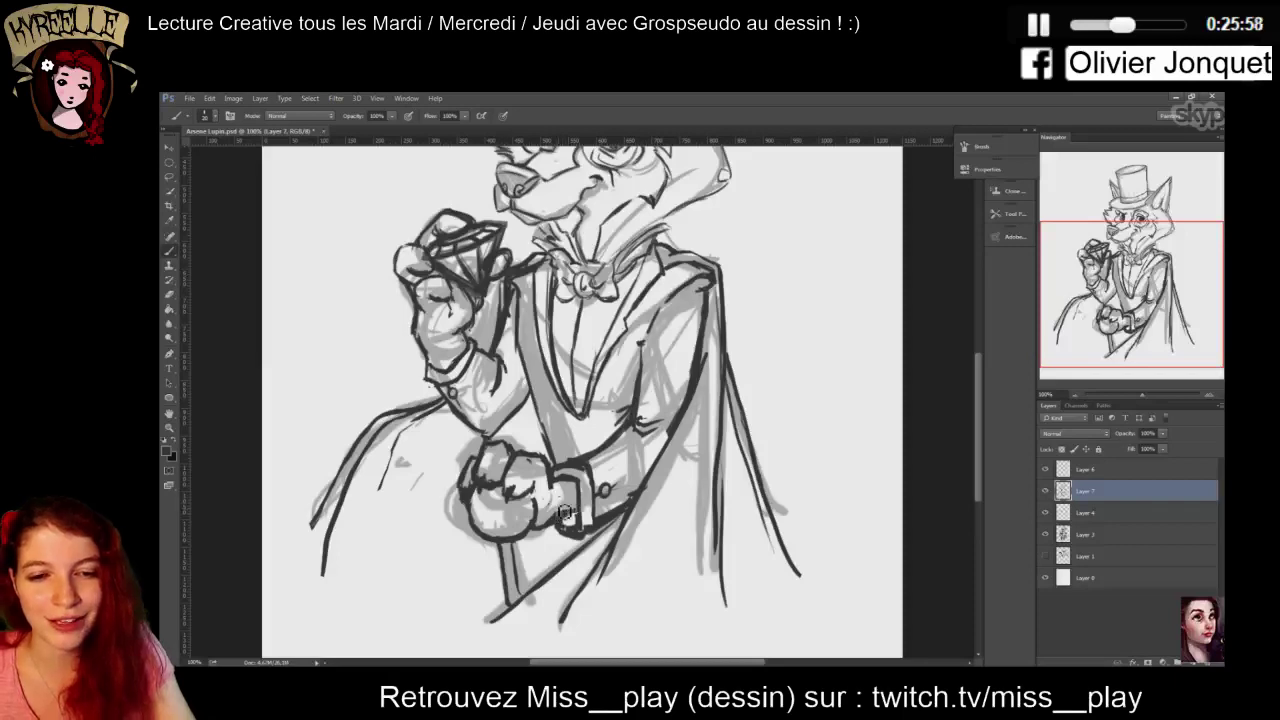
key(e)
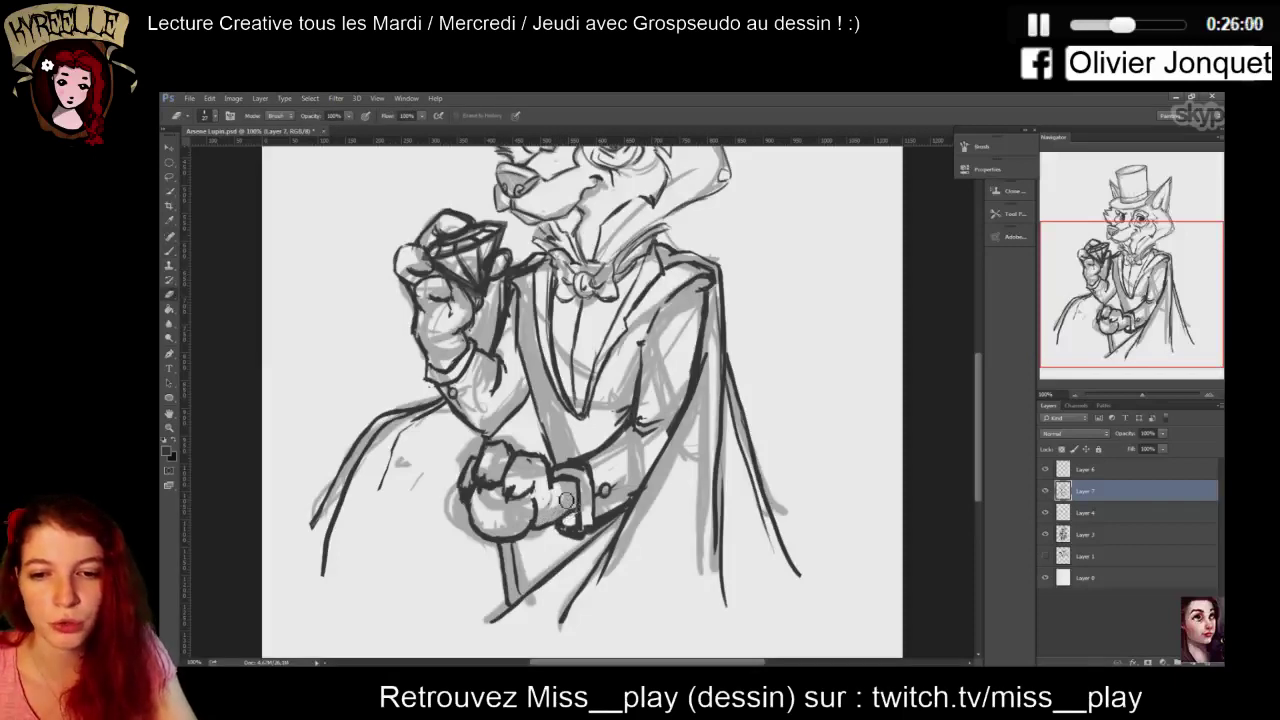
mouse_move(566, 500)
mouse_down()
mouse_move(553, 512)
mouse_move(550, 490)
mouse_up()
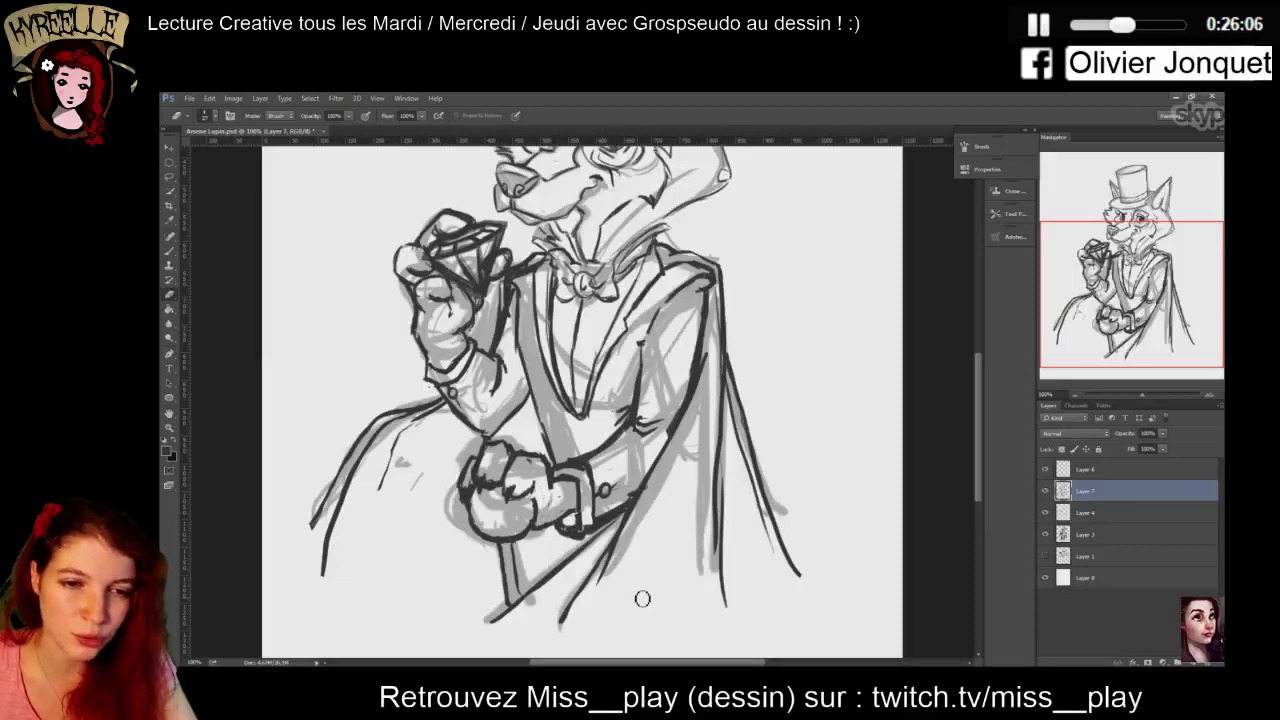
Select the upper part of the cane arm's cuff and forearm, stretch it upward, rotate it slightly, and deselect
click(169, 176)
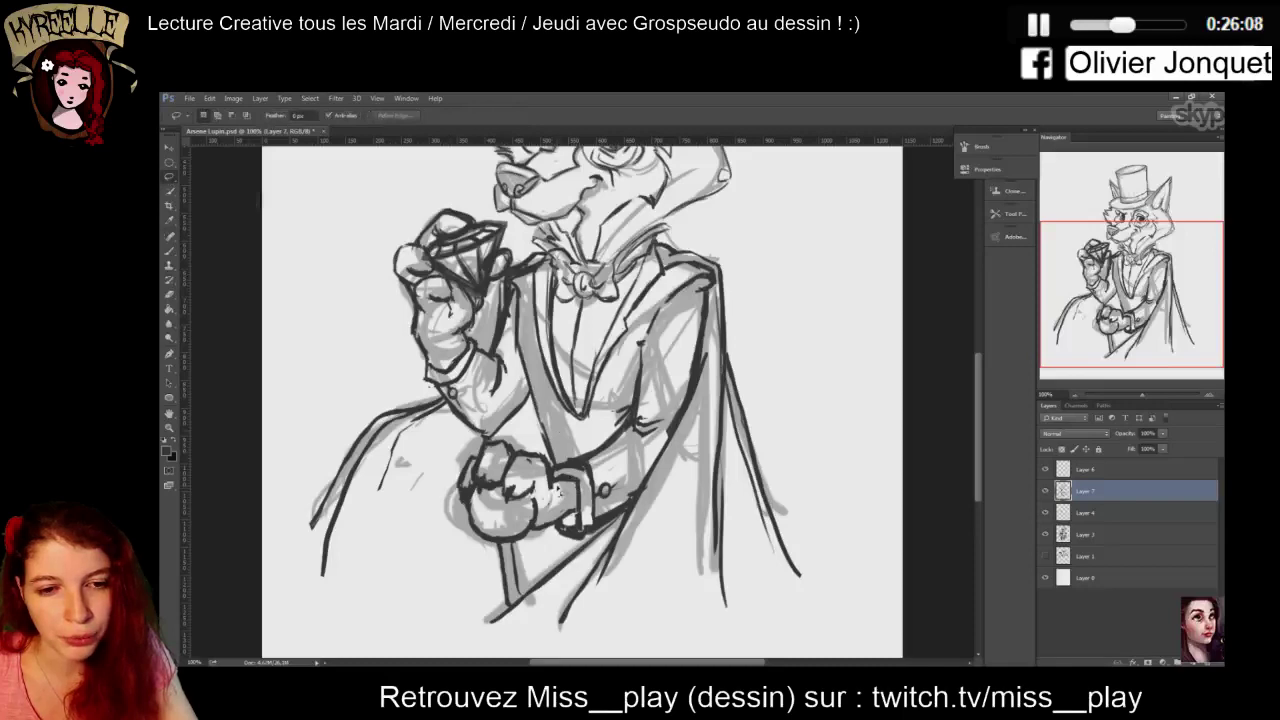
mouse_move(557, 490)
mouse_down()
mouse_move(579, 450)
mouse_move(602, 436)
mouse_move(587, 442)
mouse_move(630, 438)
mouse_move(605, 490)
mouse_move(560, 488)
mouse_up()
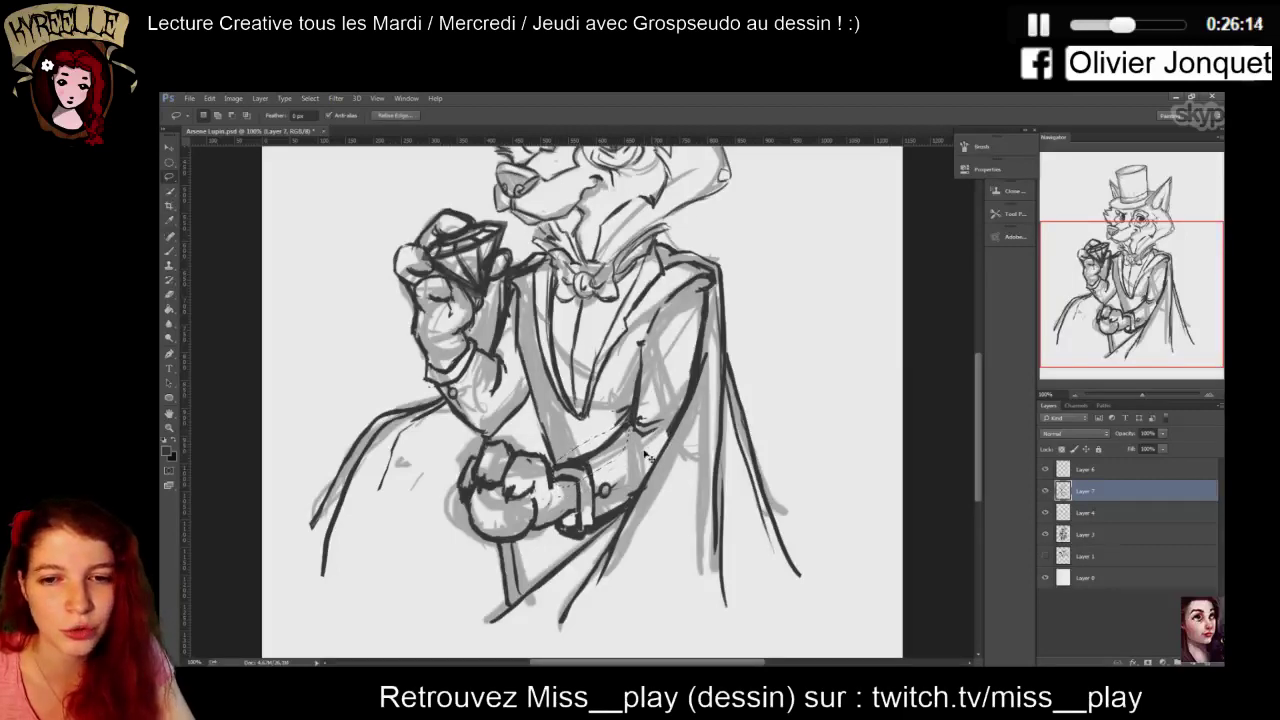
key(ctrl+t)
drag(591, 418, 590, 405)
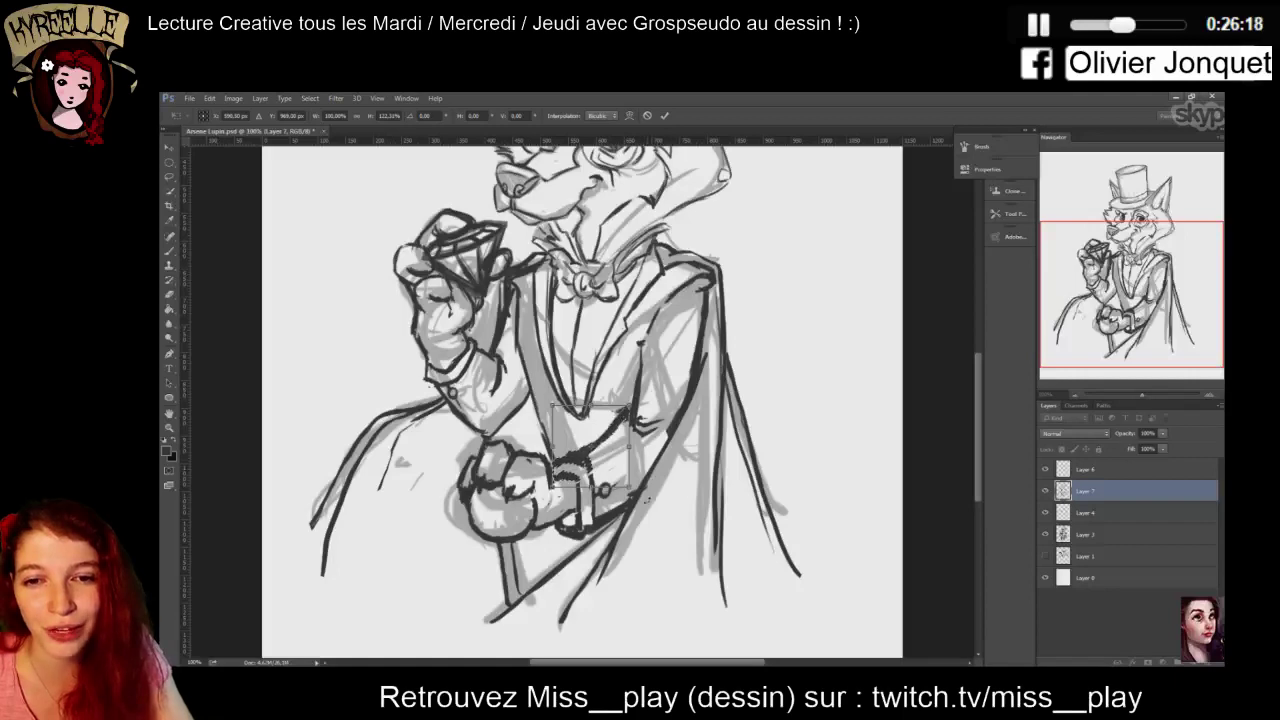
drag(646, 497, 658, 502)
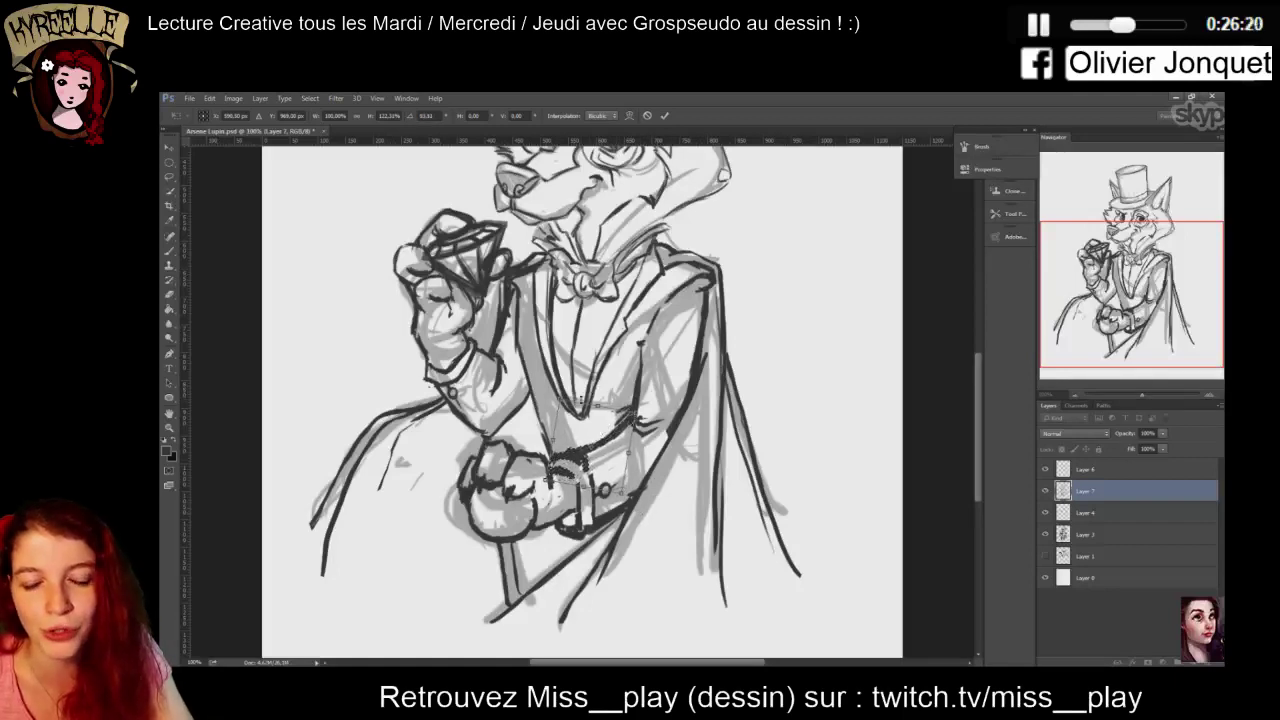
drag(598, 405, 596, 413)
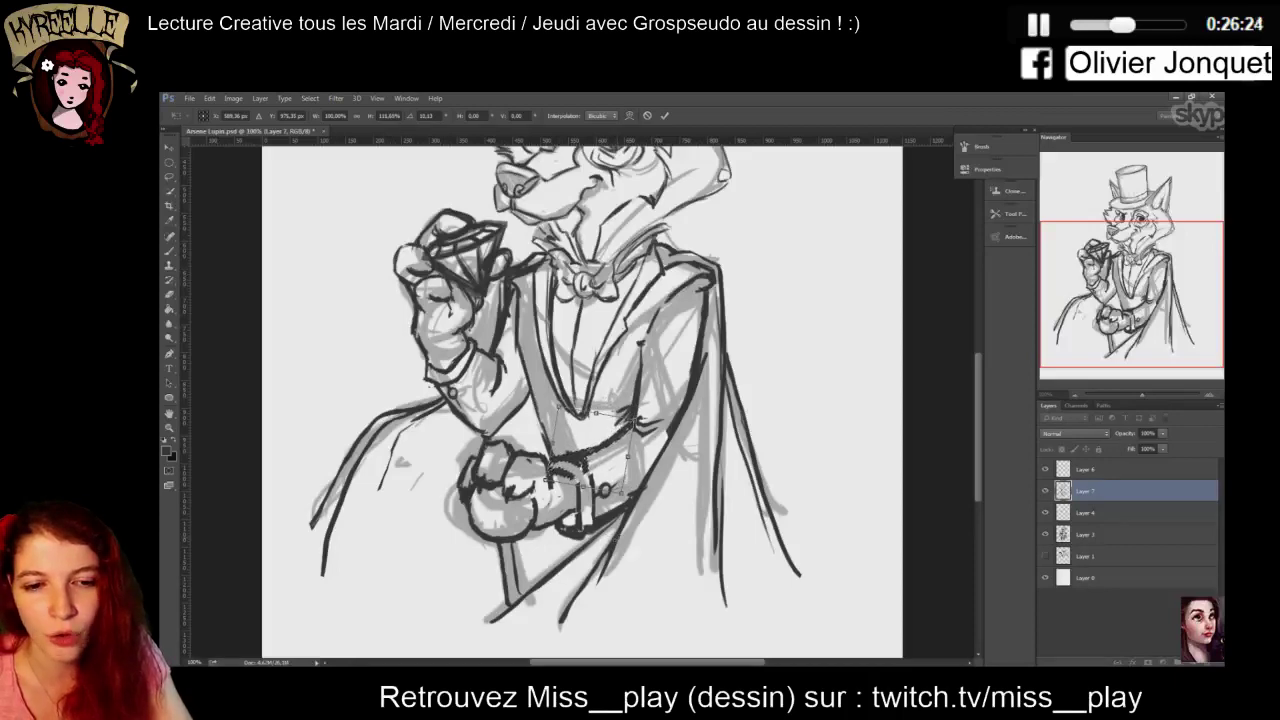
key(Return)
key(ctrl+d)
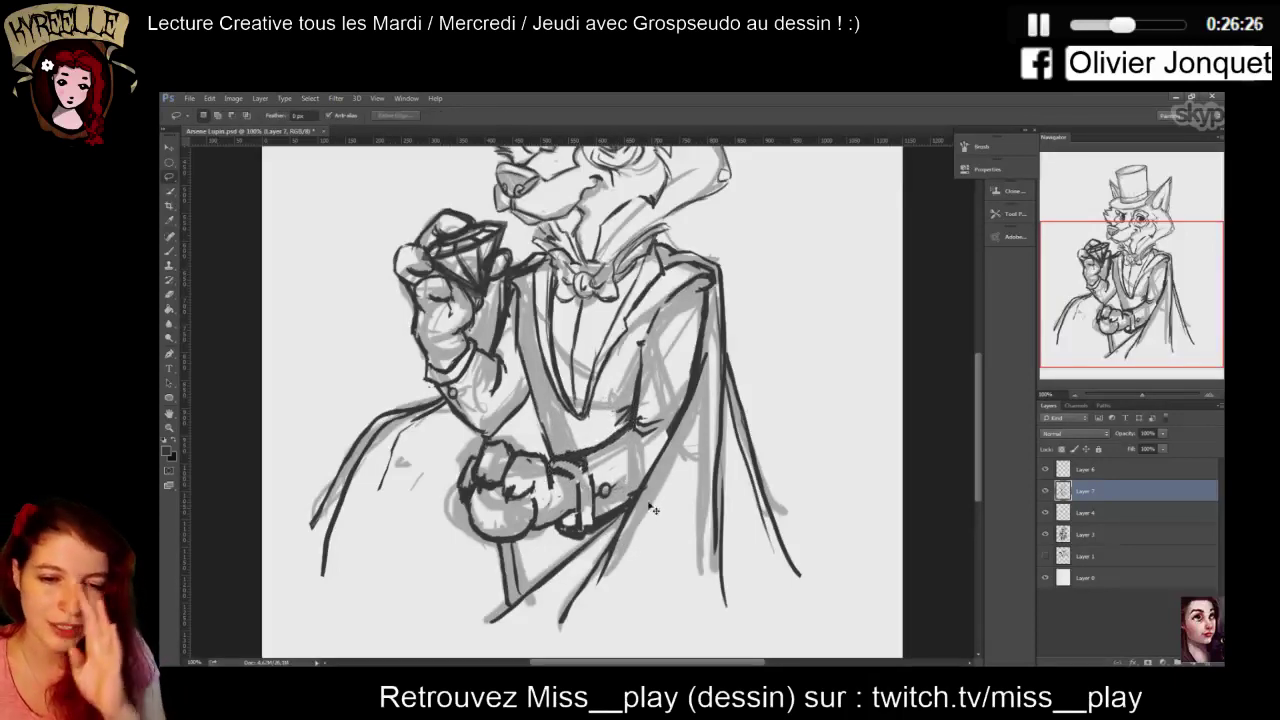
Redraw the contours of the cane arm's cuff and erase its leftover and overly thick lines
key(b)
drag(583, 481, 578, 528)
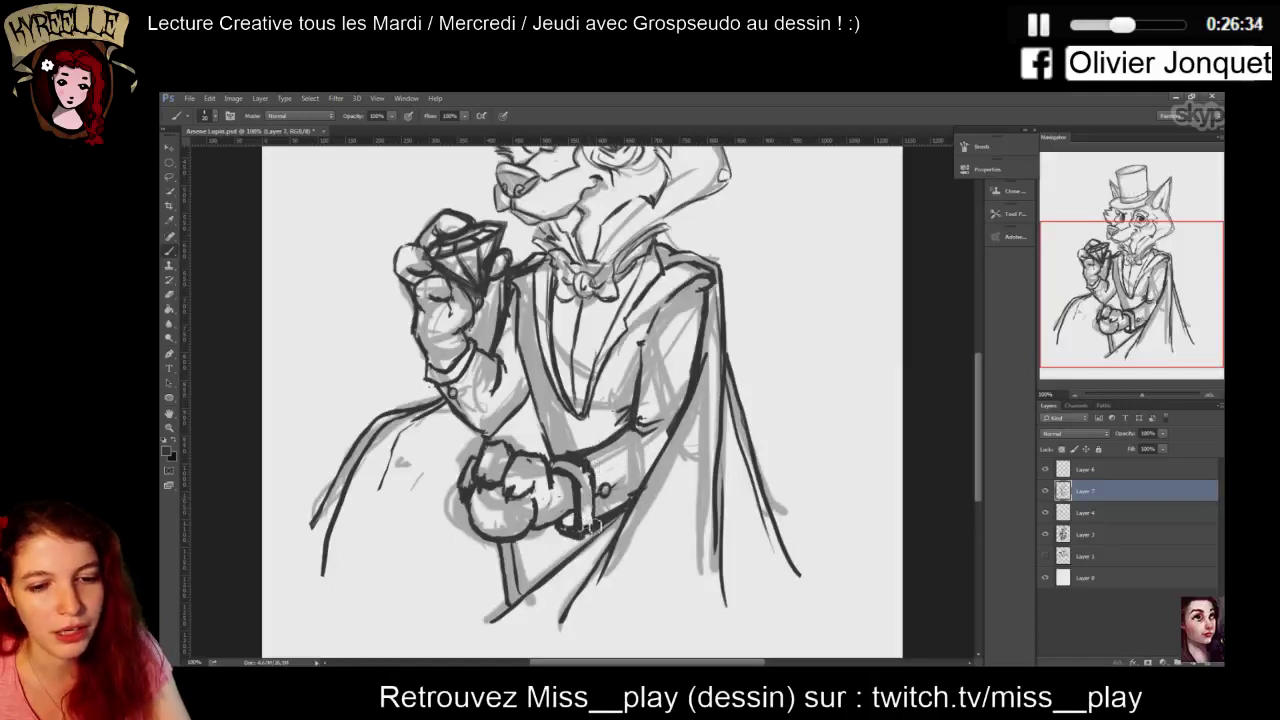
key(e)
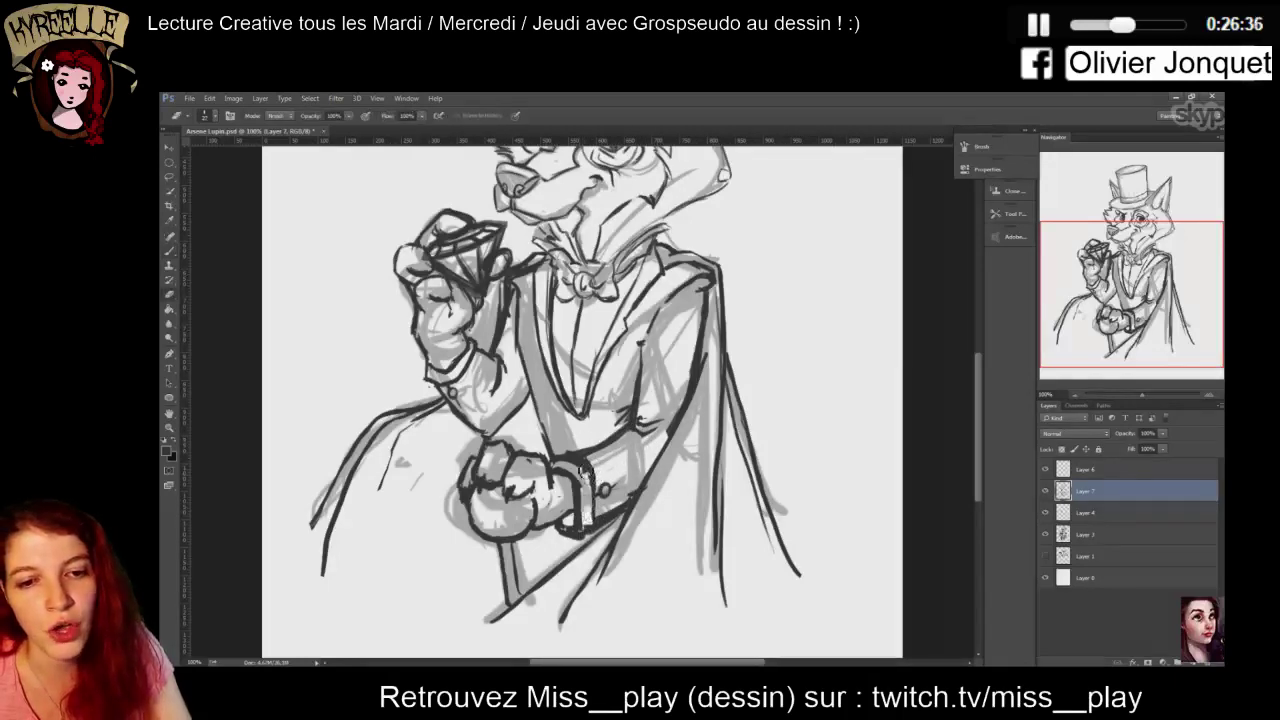
drag(585, 472, 585, 533)
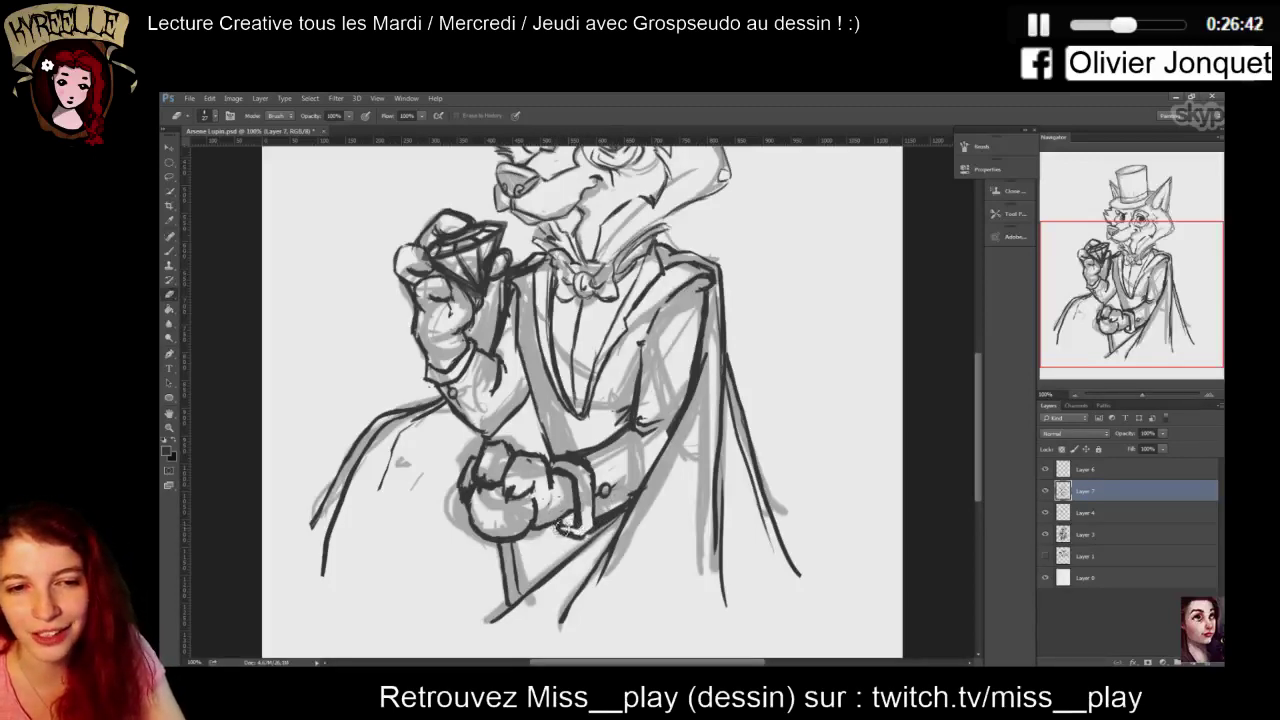
key(b)
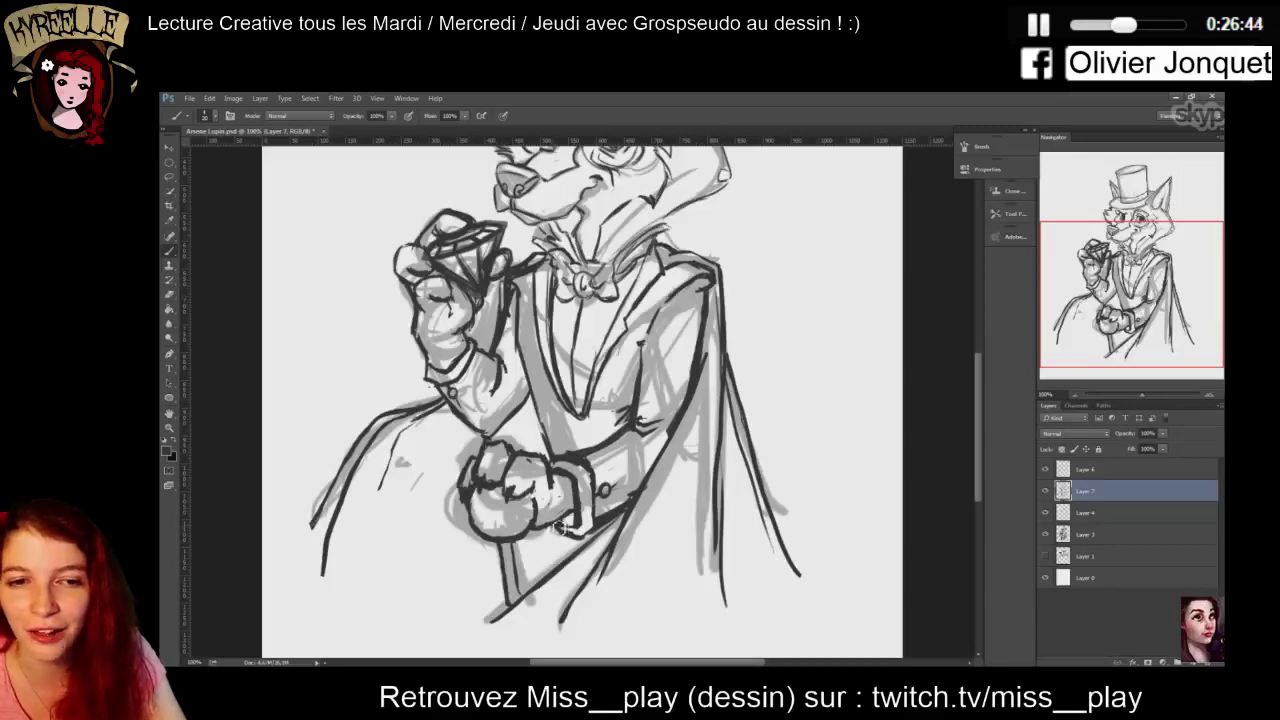
drag(570, 535, 558, 470)
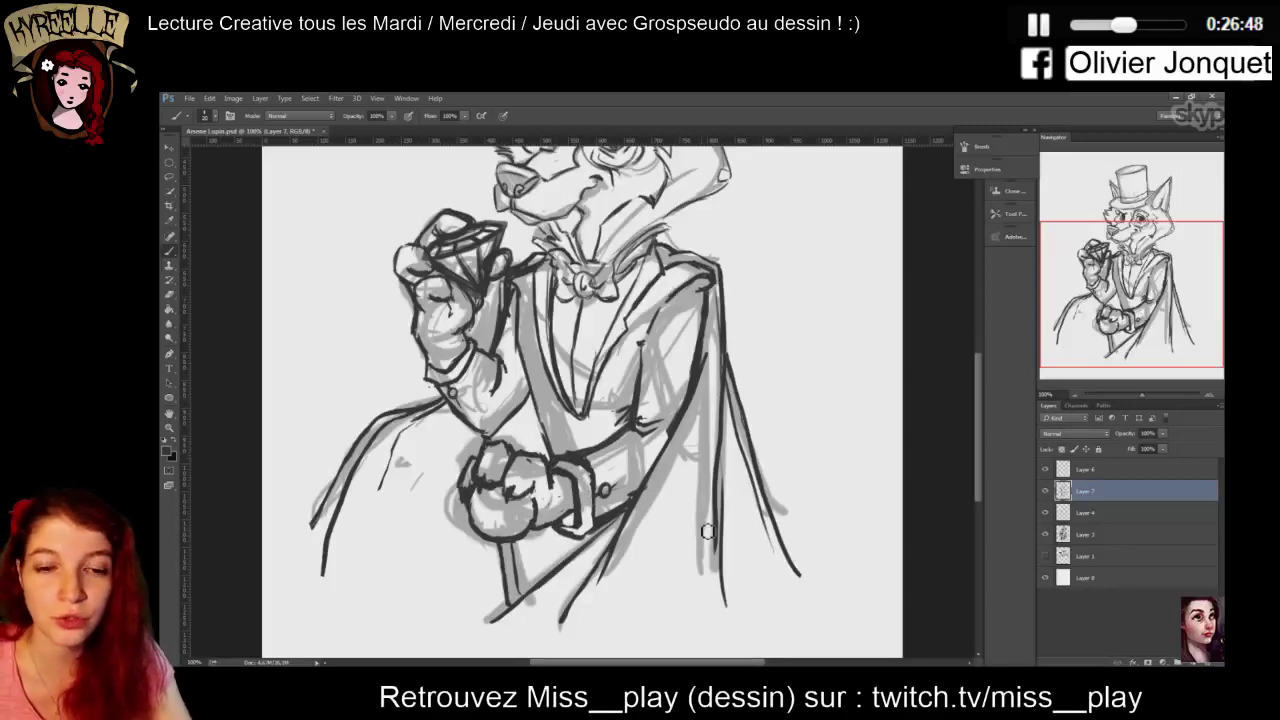
Duplicate the grey sketch on Layer 3 and hide the original layer
scroll(706, 536, down, 1)
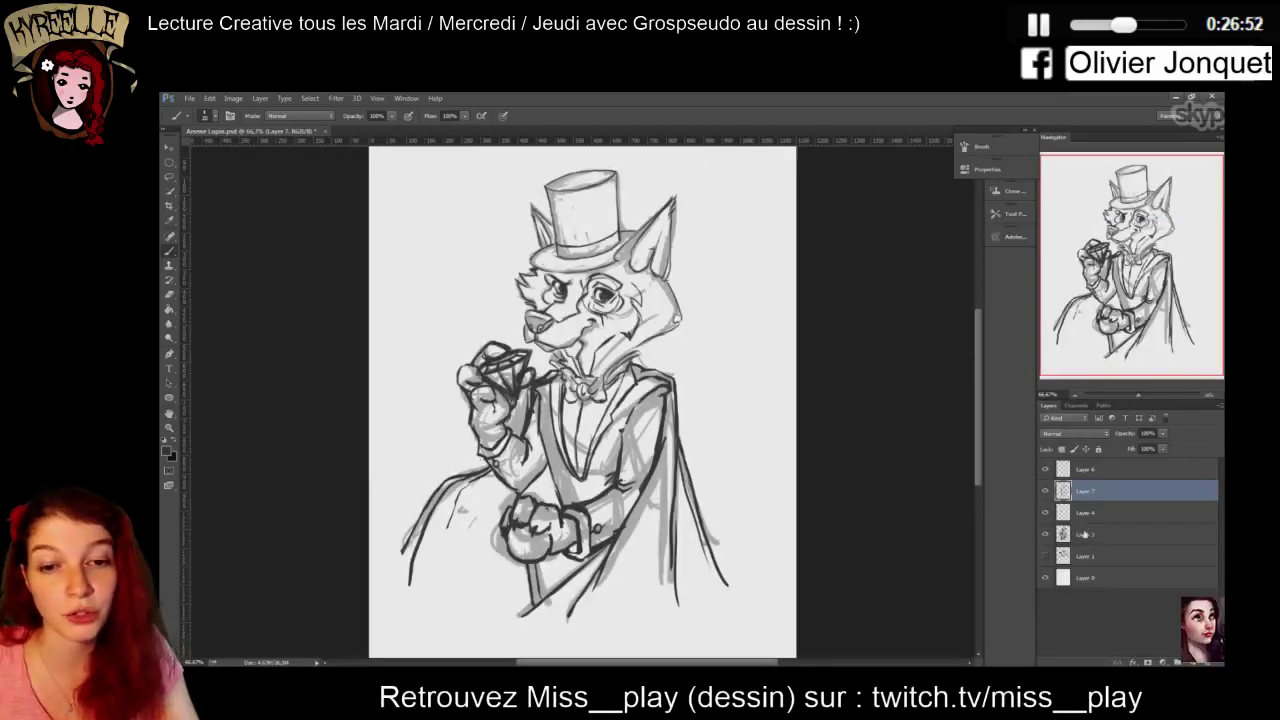
drag(1086, 537, 1163, 662)
click(1045, 556)
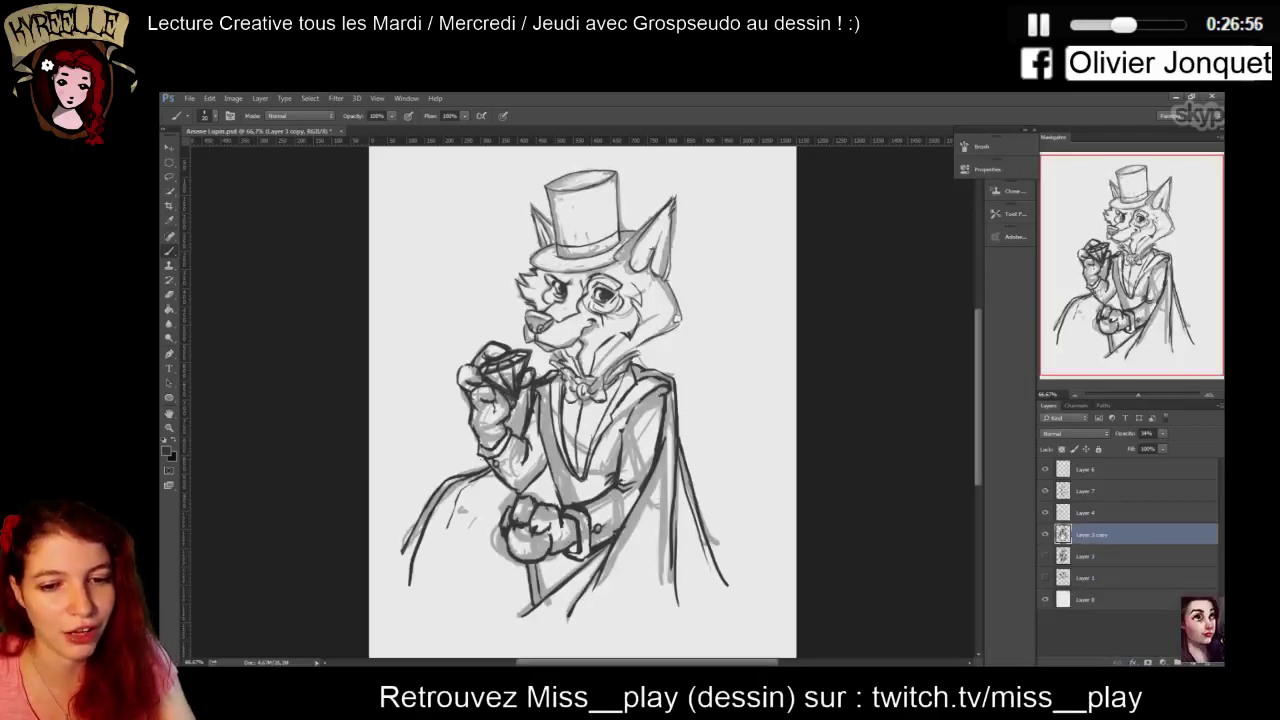
Toggle Layer 4's visibility to check its content and delete the layer
click(1045, 512)
click(1045, 512)
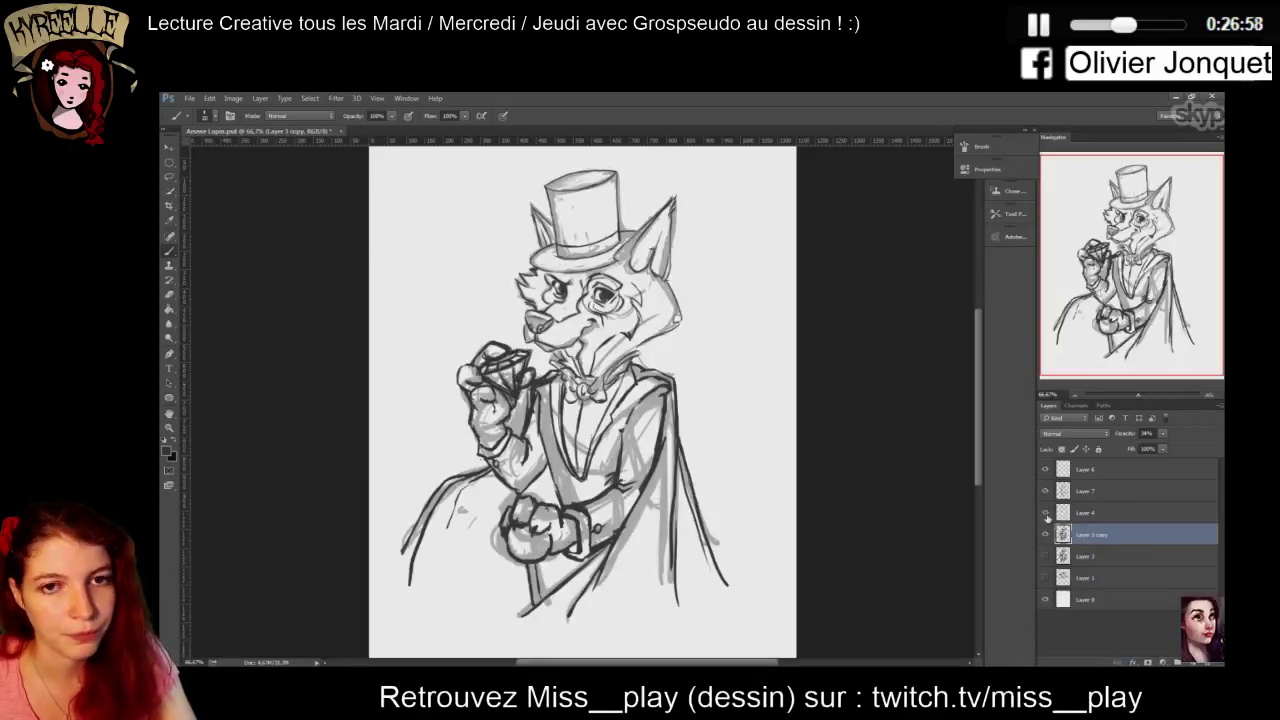
click(1045, 512)
drag(1128, 514, 1204, 662)
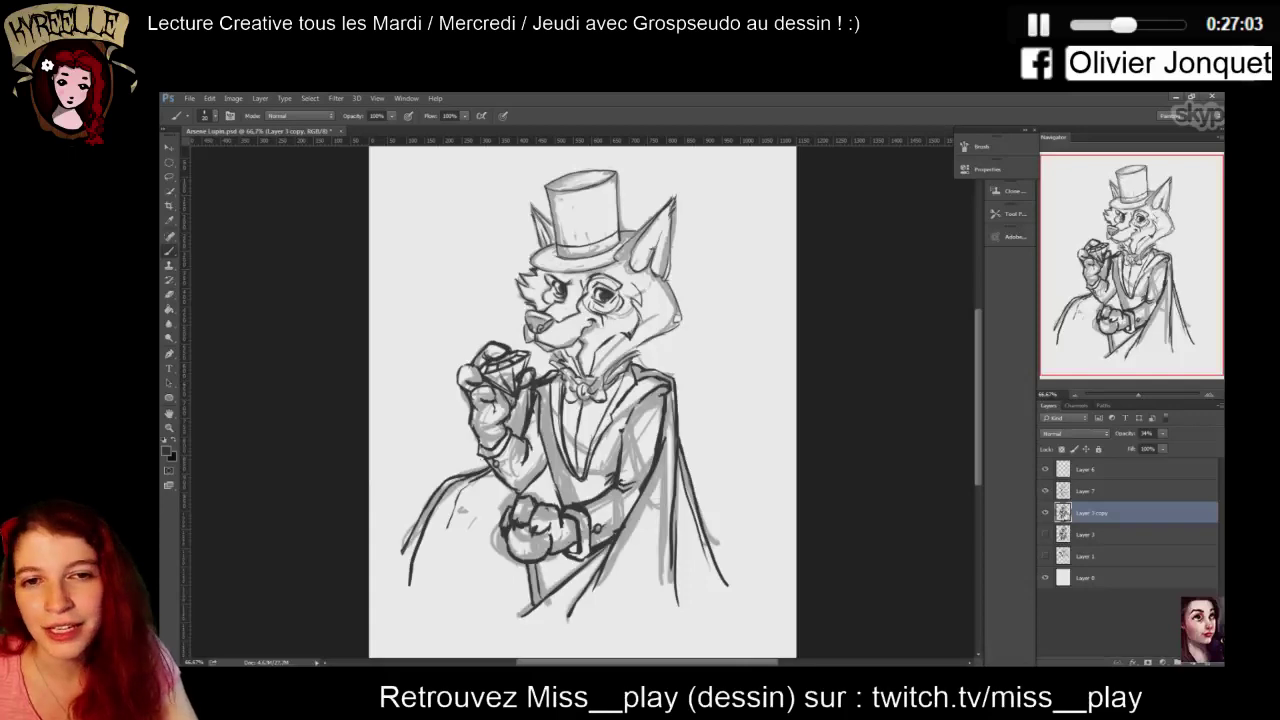
On Layer 7, clean up the line art of the gloved hand holding the diamond, erasing excess and redrawing the glove's contours
key(ctrl+plus)
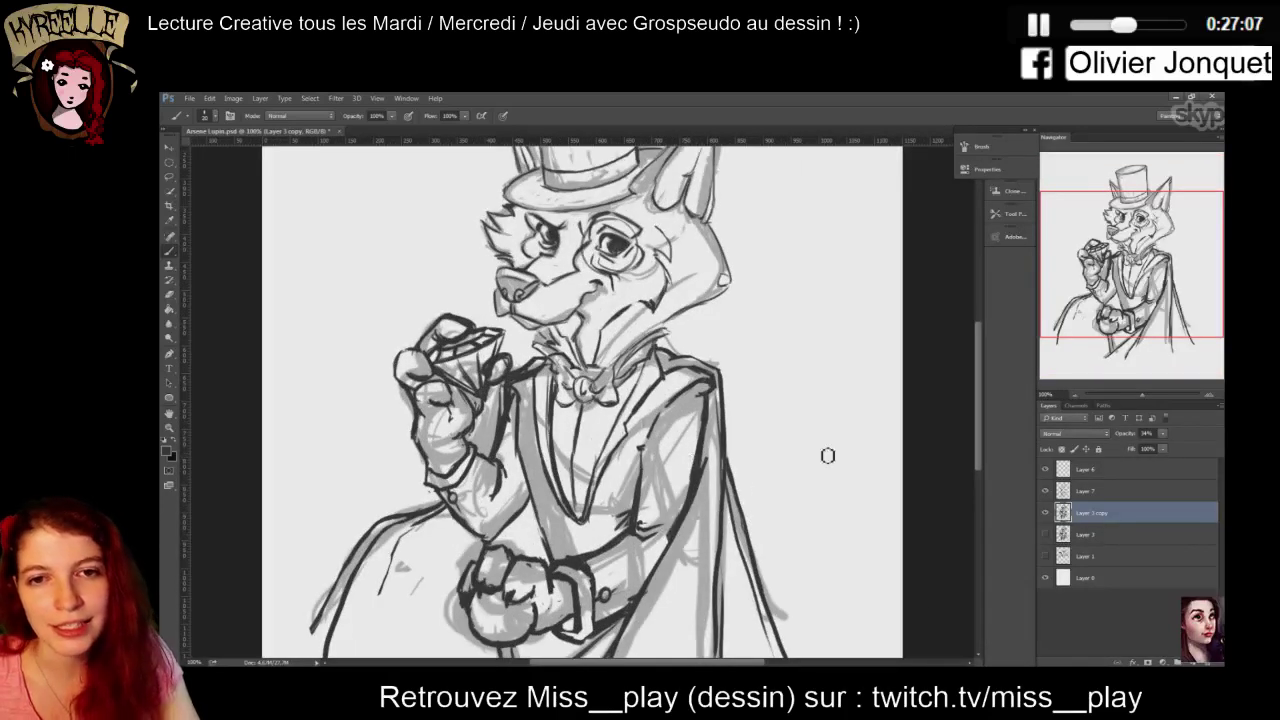
click(1083, 490)
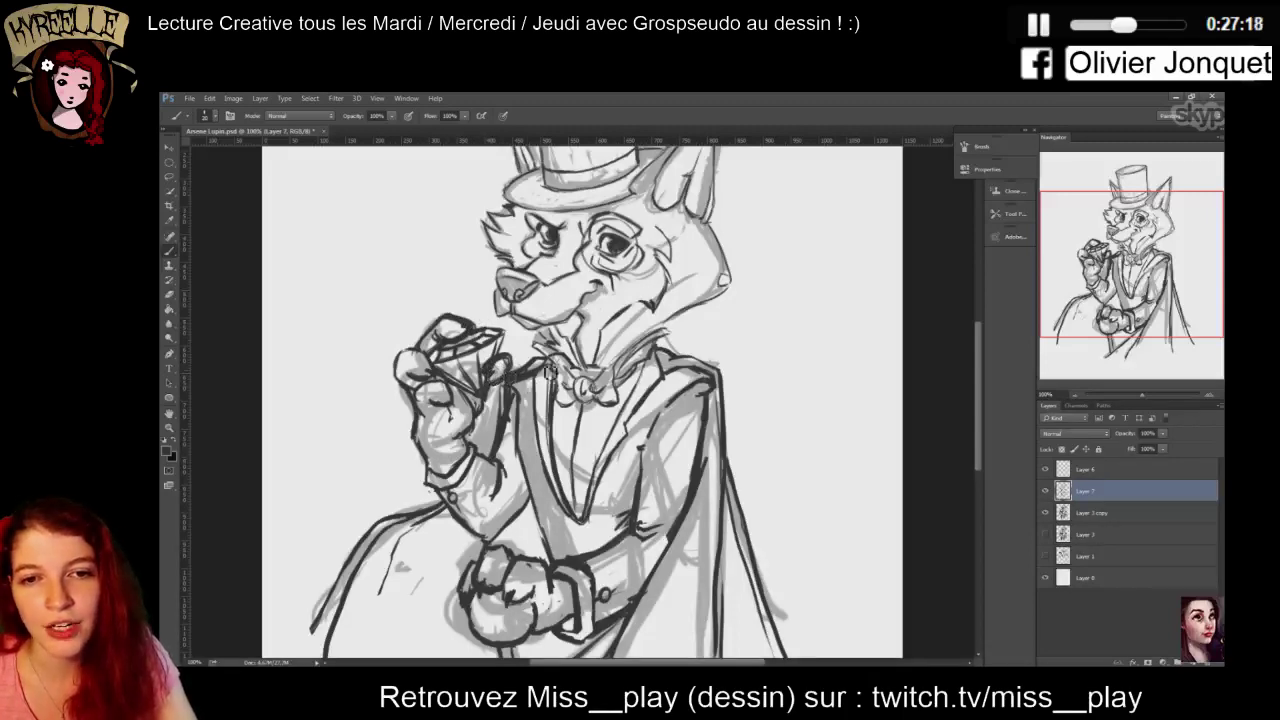
key(e)
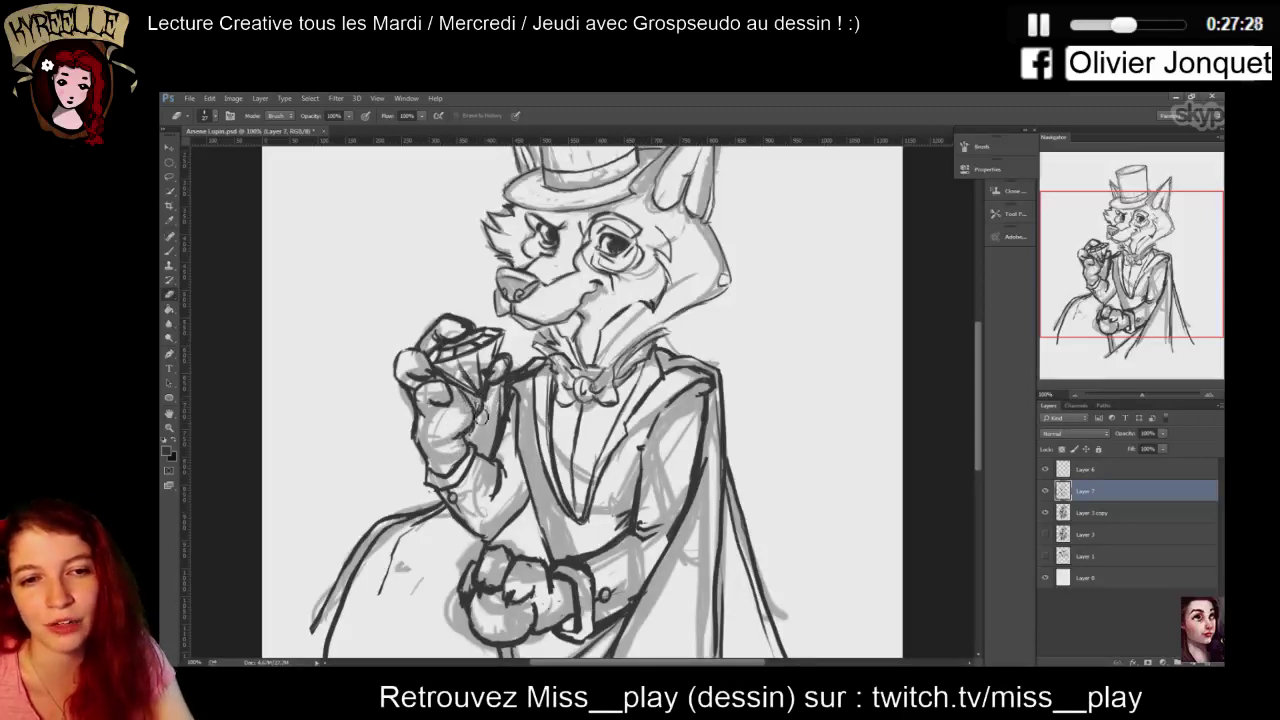
key(b)
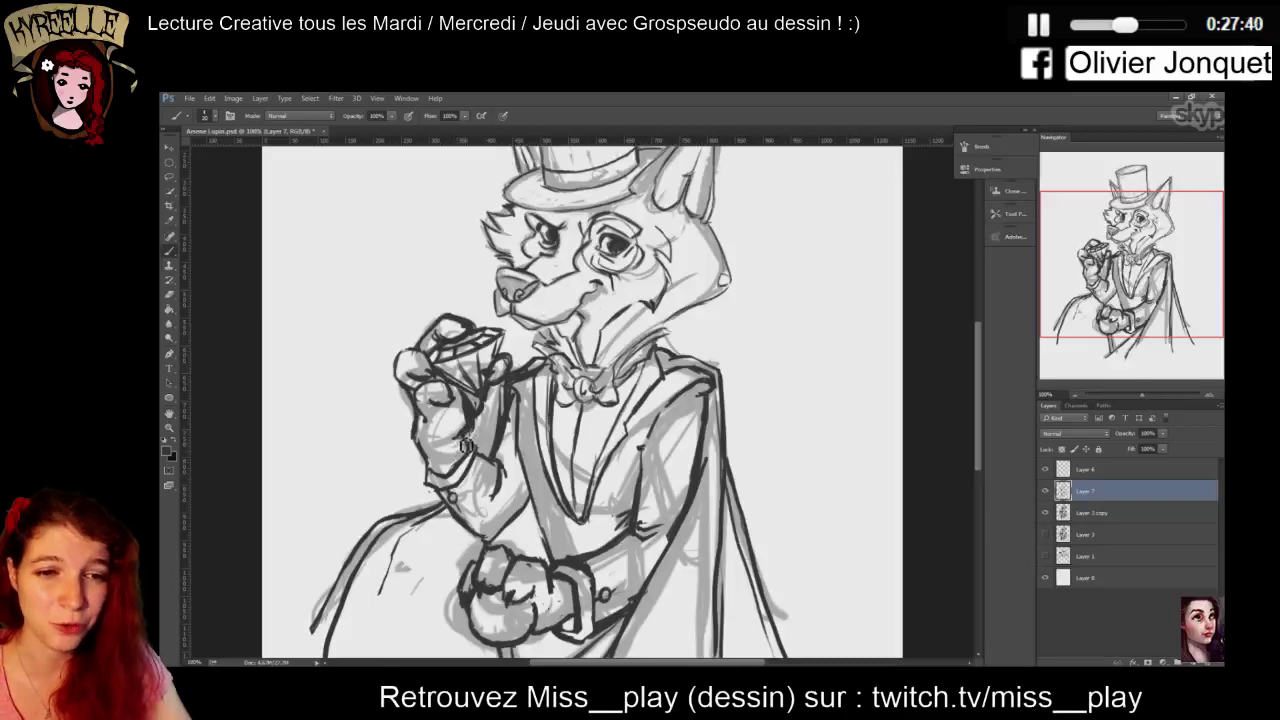
key(e)
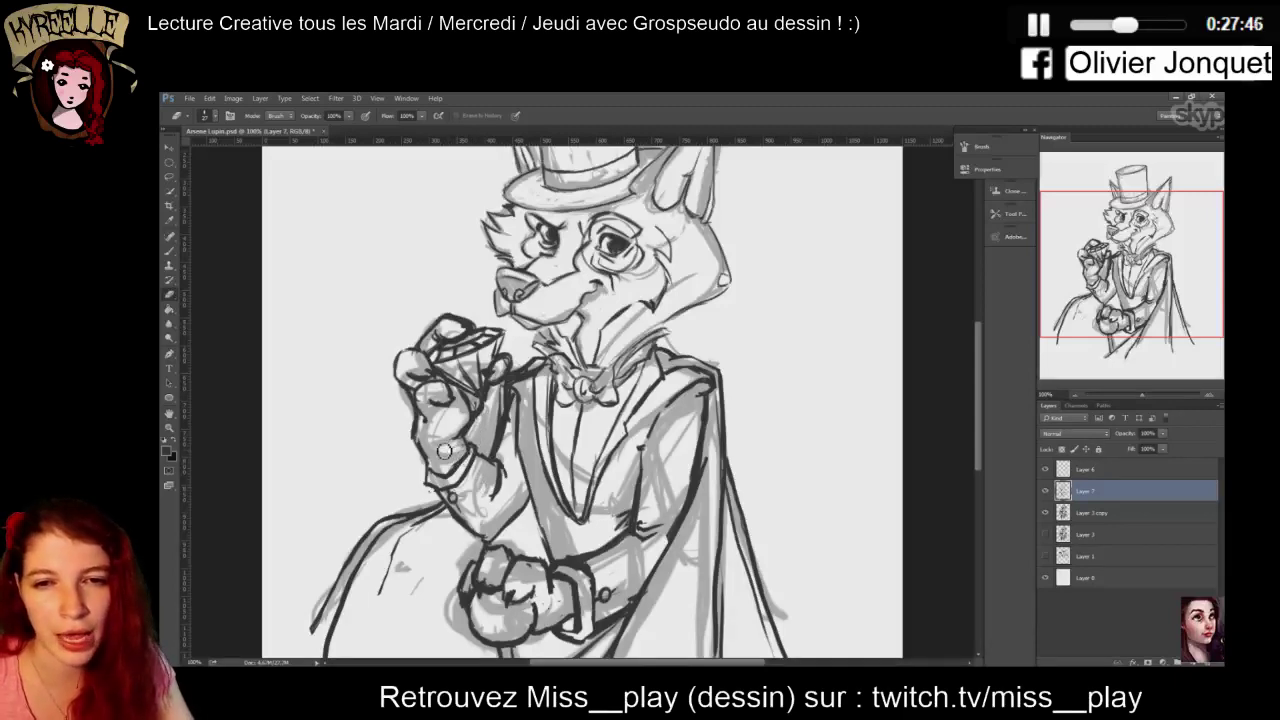
key(b)
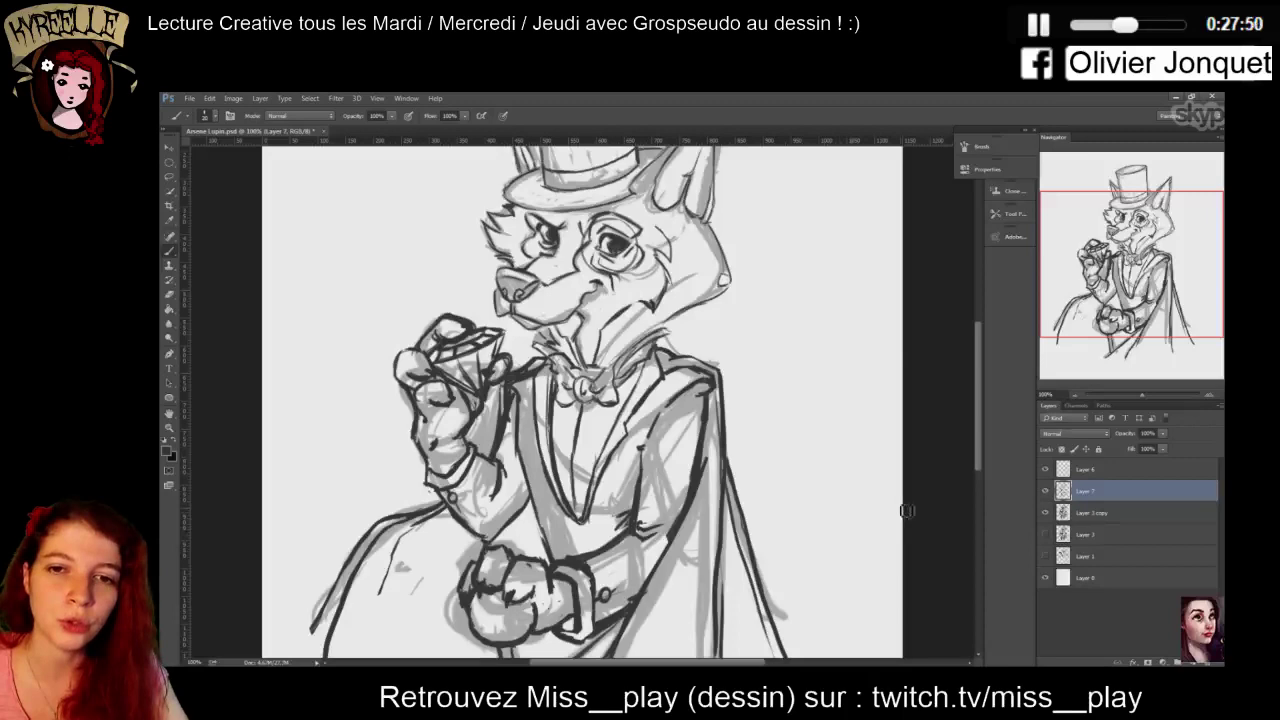
On Layer 3 copy, paint grey shadows with a larger brush on the far cheek fur, under the hat brim and on the neck
click(1074, 511)
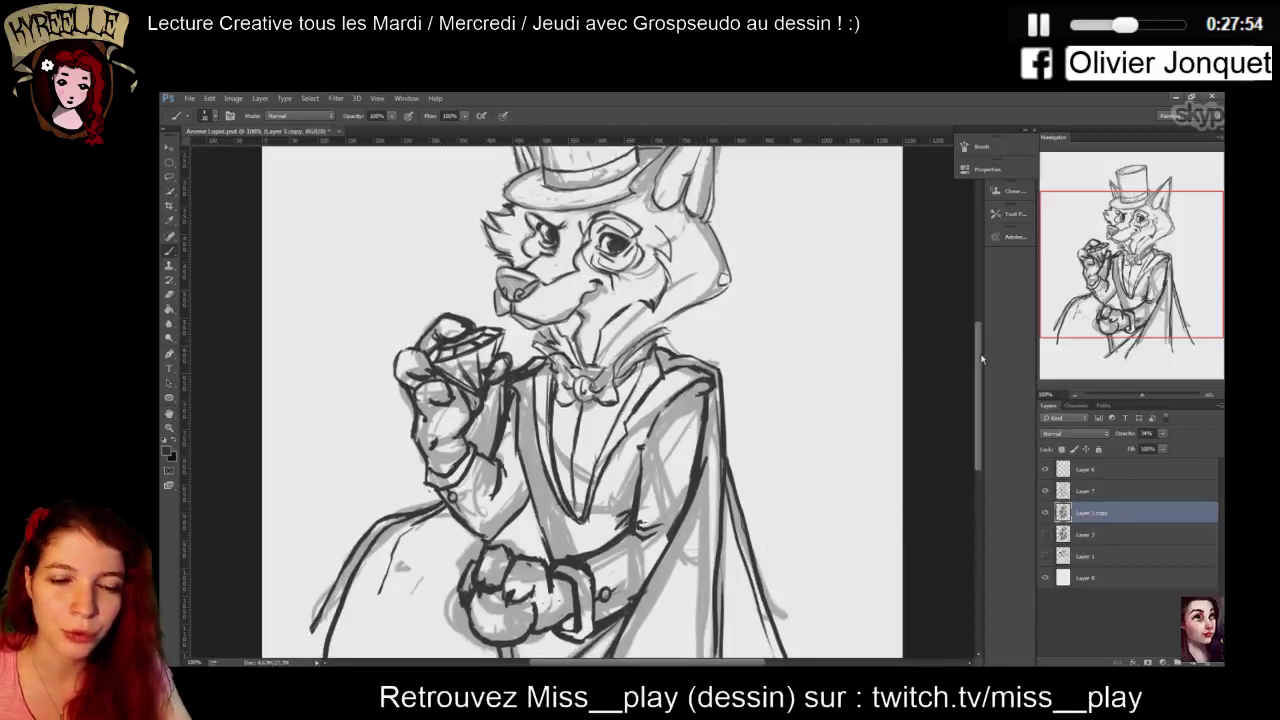
scroll(978, 361, up, 3)
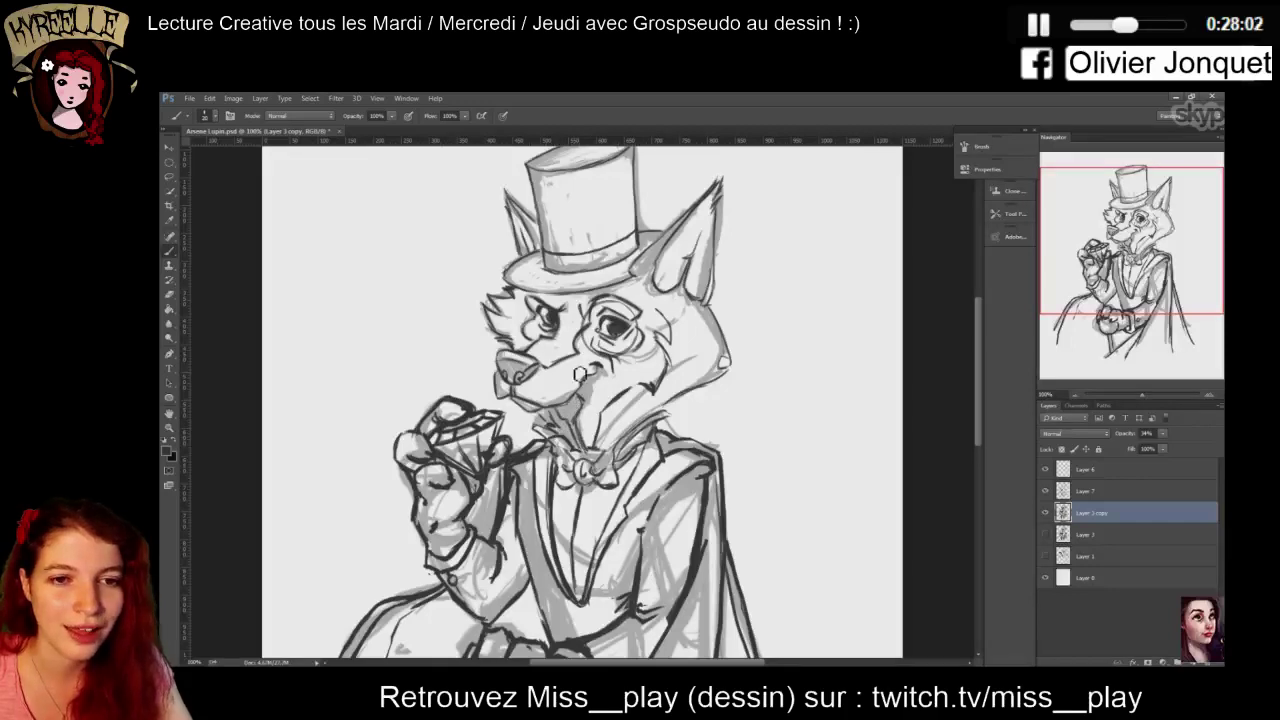
right_click(596, 330)
key(Return)
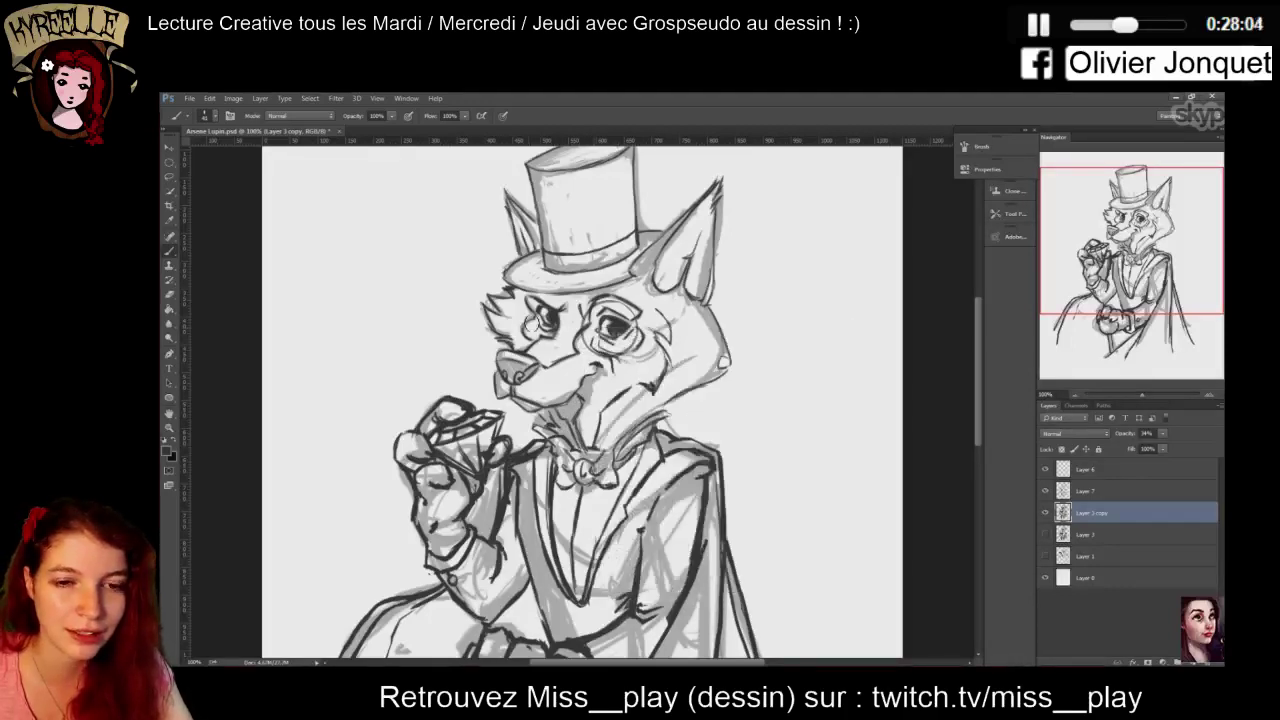
mouse_move(530, 330)
mouse_down()
mouse_move(557, 297)
mouse_move(504, 300)
mouse_move(516, 310)
mouse_move(498, 318)
mouse_move(520, 344)
mouse_up()
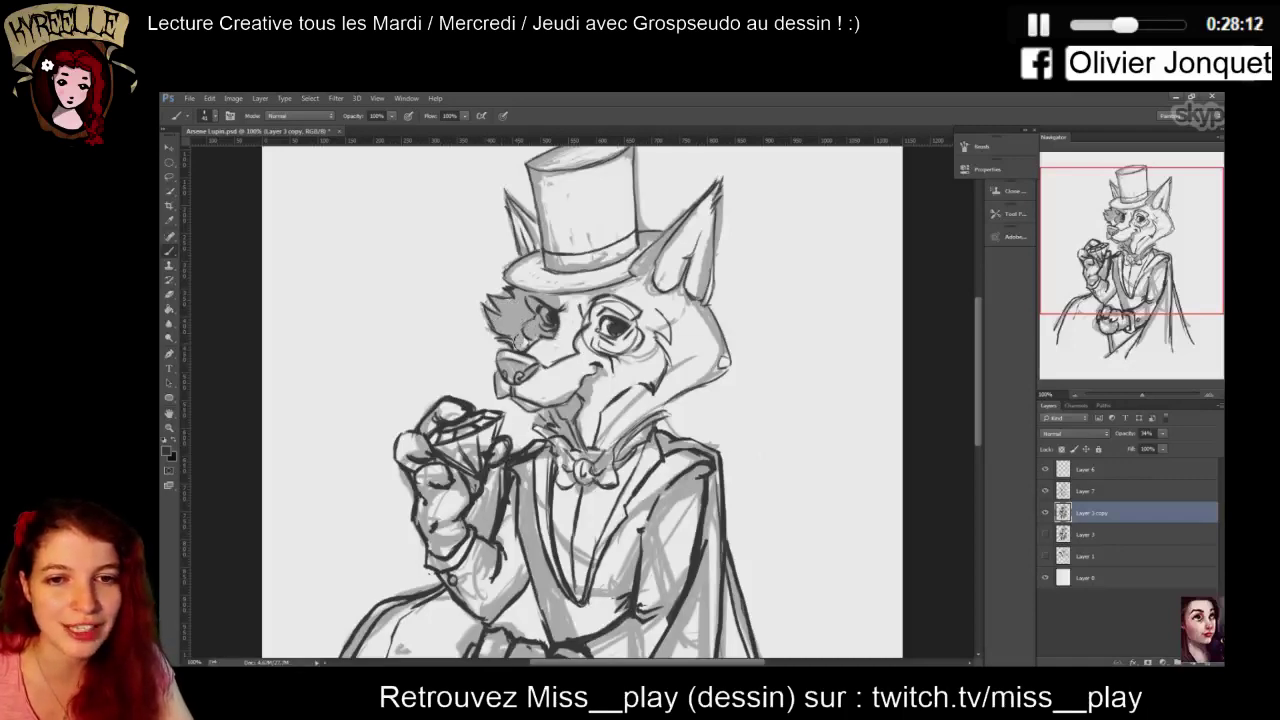
drag(550, 298, 598, 294)
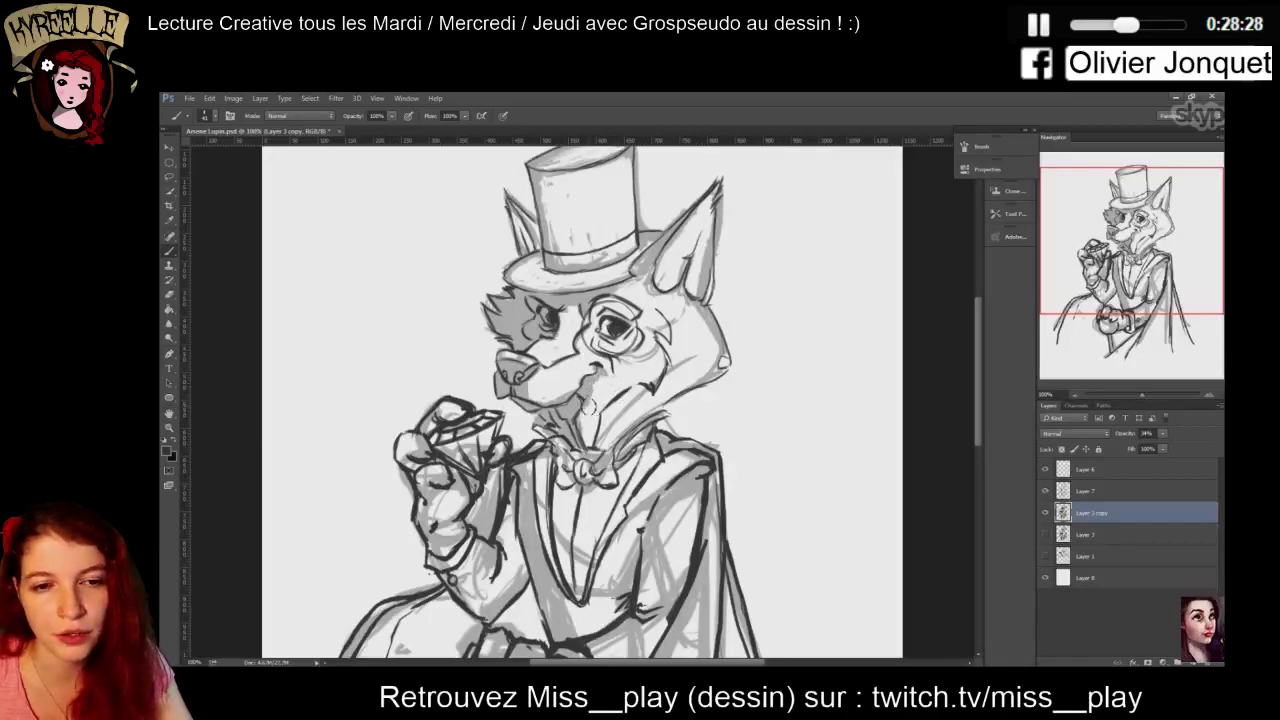
mouse_move(610, 424)
mouse_down()
mouse_move(601, 440)
mouse_move(604, 410)
mouse_move(613, 438)
mouse_up()
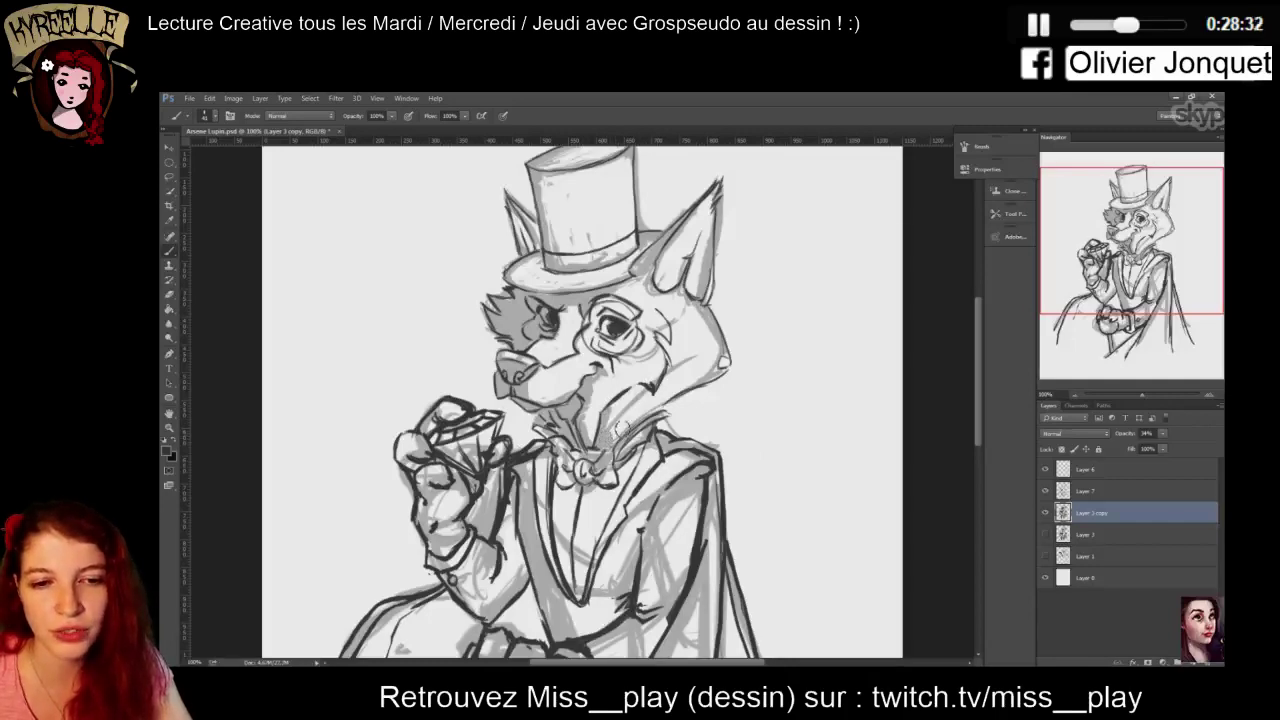
Shade the top hat in grey along the shadow side of its crown, on its brim and across its flat top
key(e)
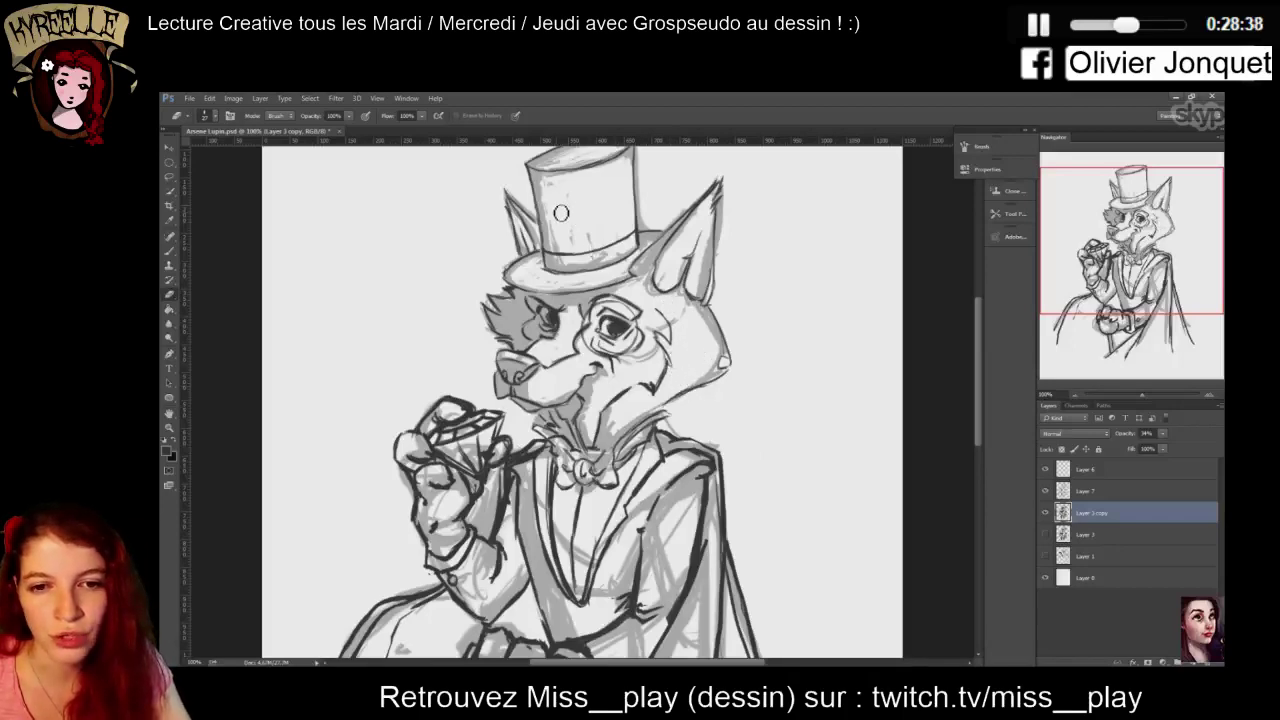
key(b)
drag(549, 180, 545, 256)
drag(548, 186, 566, 252)
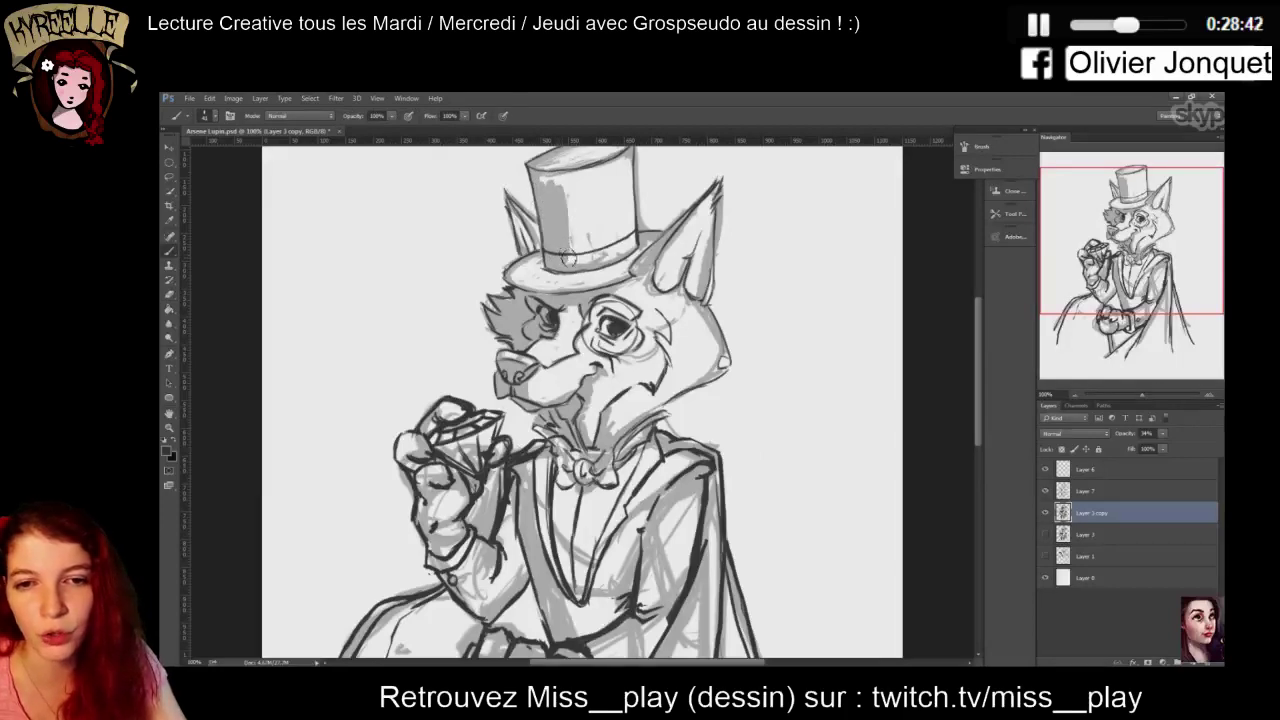
mouse_move(568, 189)
mouse_down()
mouse_move(576, 246)
mouse_move(565, 189)
mouse_move(544, 177)
mouse_move(606, 162)
mouse_up()
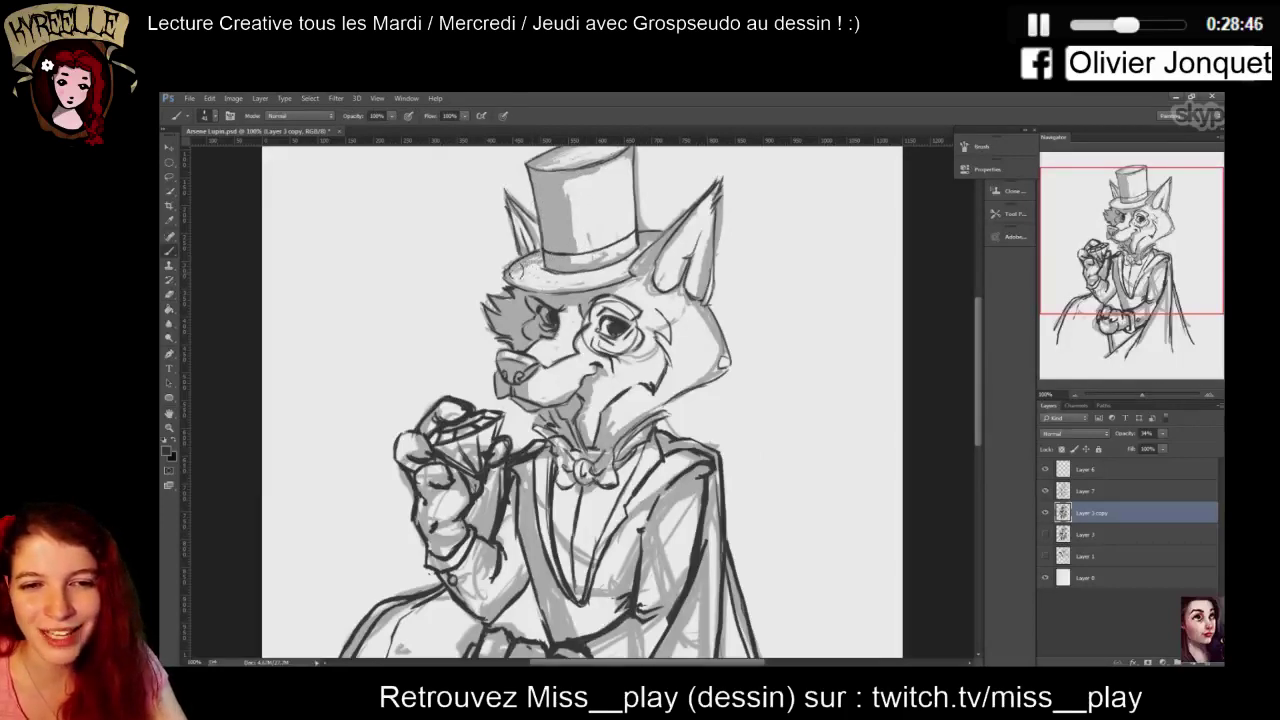
mouse_move(518, 275)
mouse_down()
mouse_move(540, 262)
mouse_move(572, 270)
mouse_up()
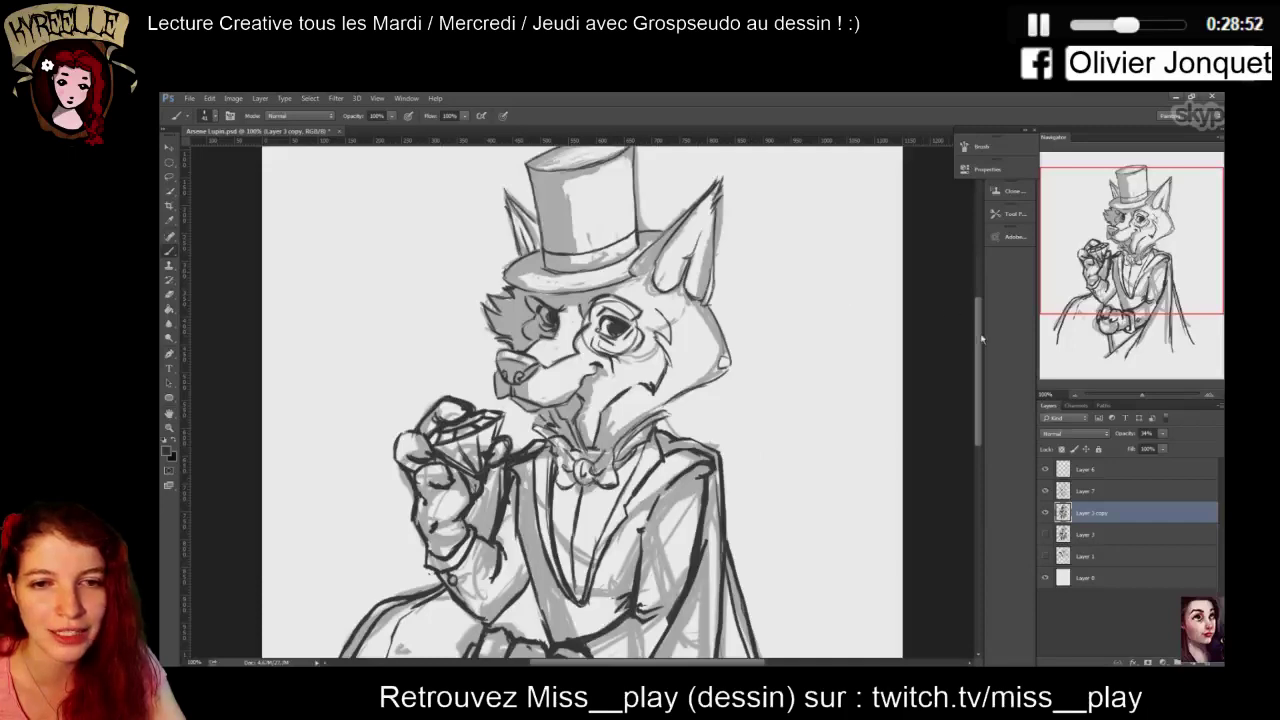
scroll(981, 340, up, 3)
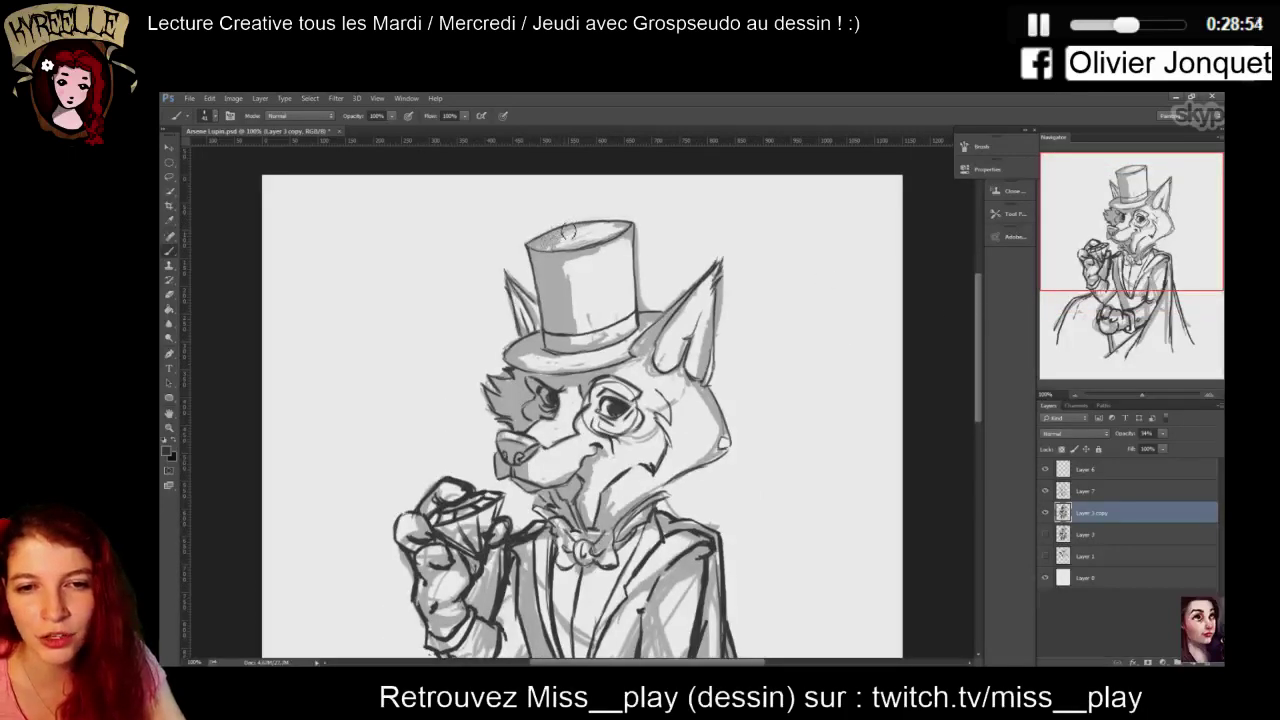
mouse_move(568, 231)
mouse_down()
mouse_move(610, 236)
mouse_move(626, 219)
mouse_up()
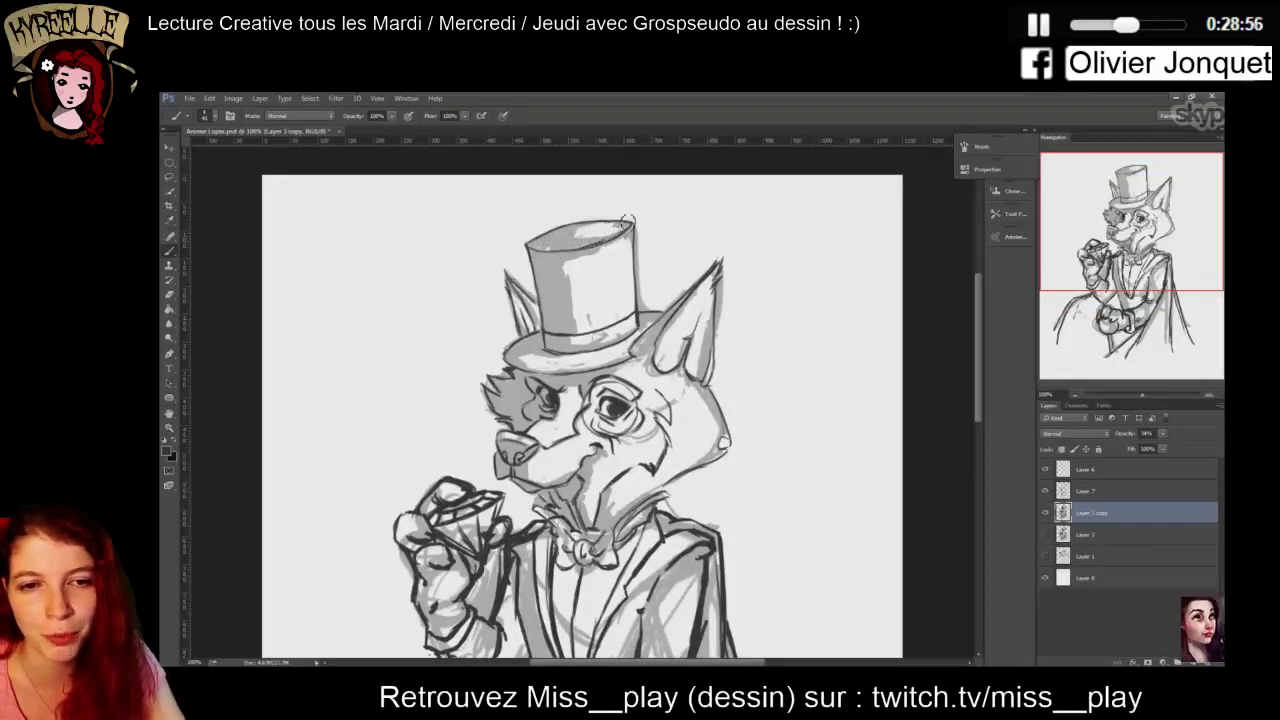
Add grey shading to both ears and to the eye area inside the monocle
mouse_move(525, 311)
mouse_down()
mouse_move(521, 290)
mouse_move(527, 322)
mouse_move(540, 310)
mouse_up()
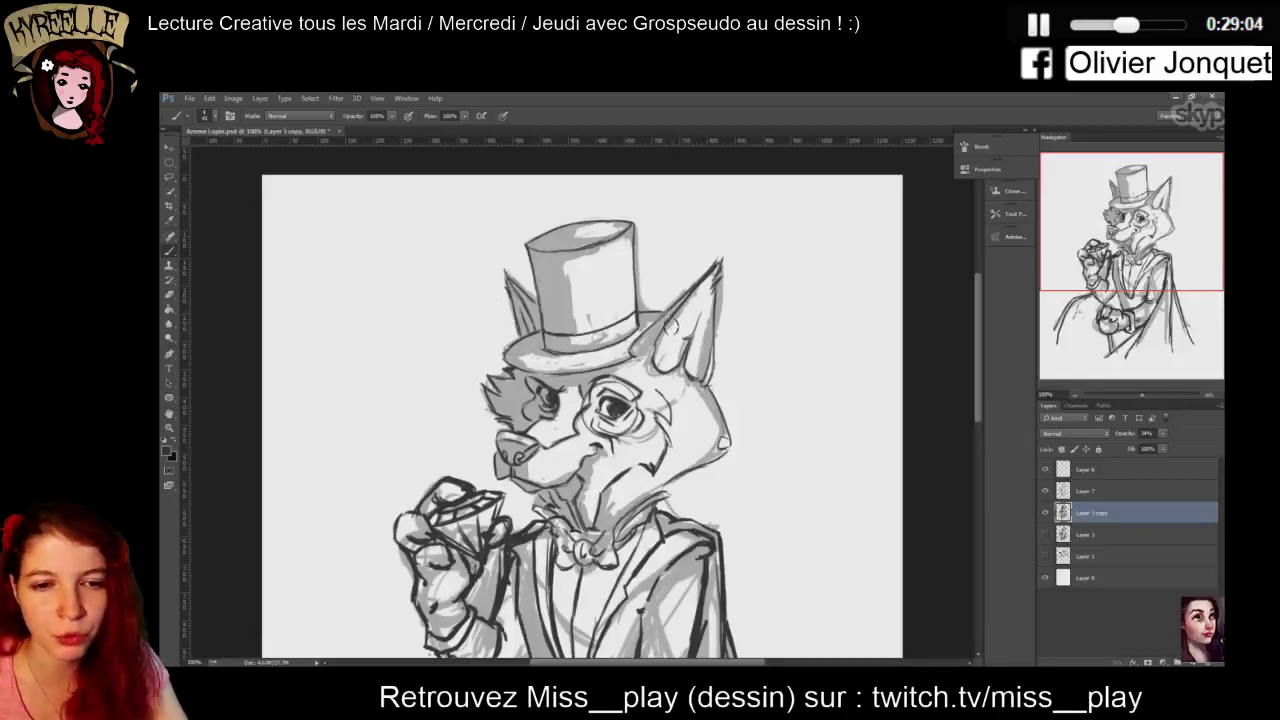
mouse_move(670, 327)
mouse_down()
mouse_move(664, 358)
mouse_move(645, 352)
mouse_up()
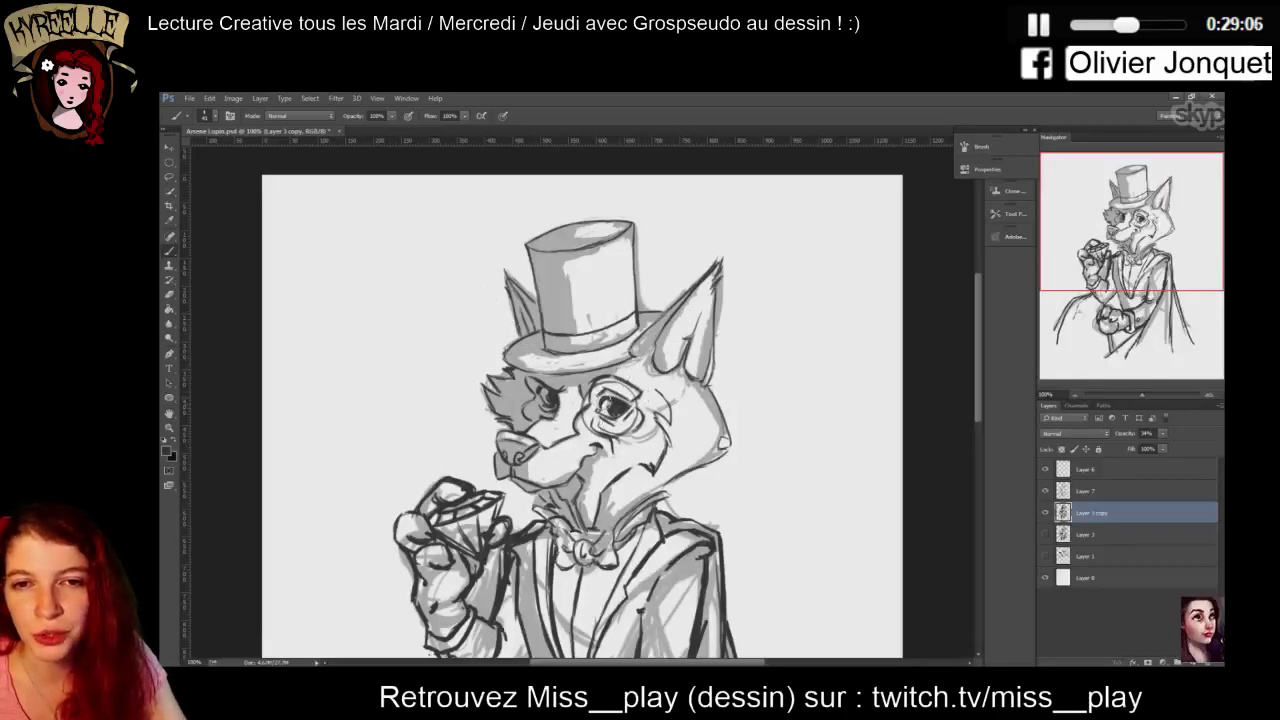
mouse_move(604, 399)
mouse_down()
mouse_move(601, 422)
mouse_move(632, 414)
mouse_move(628, 426)
mouse_up()
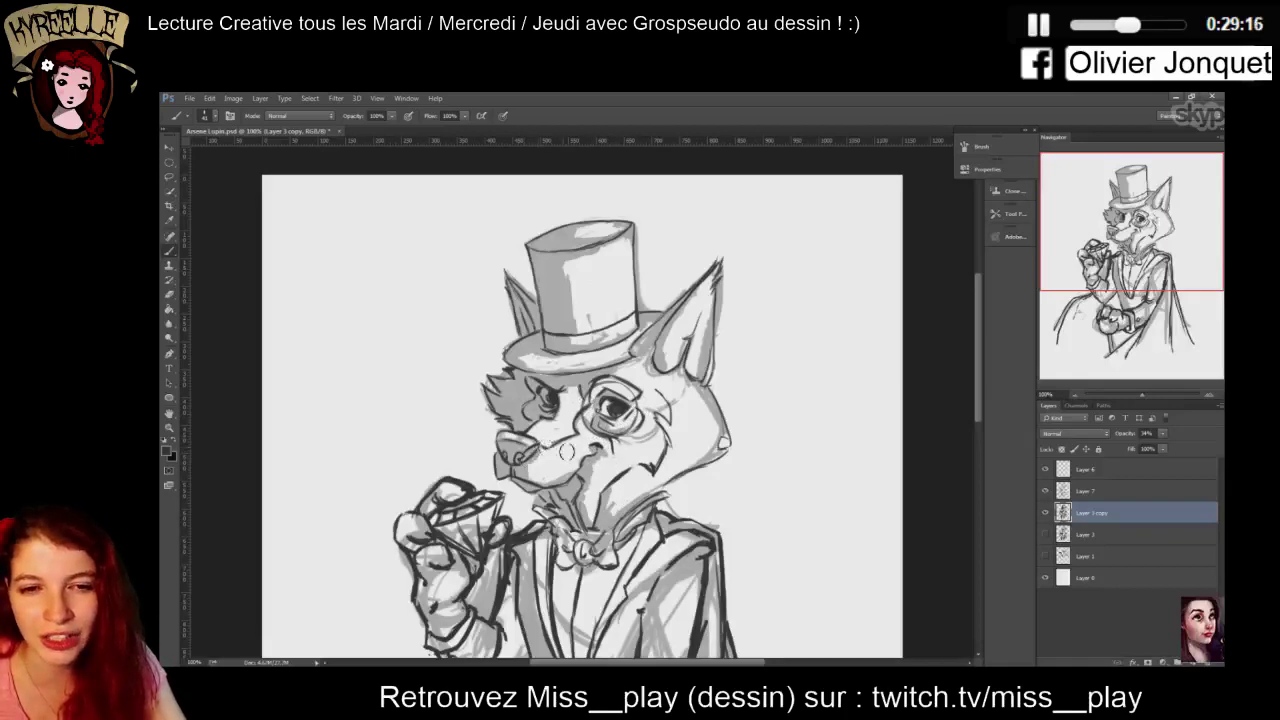
Erase stray grey sketch lines on the cheek beside the monocle and lighten the outer part of the near ear
drag(980, 385, 975, 396)
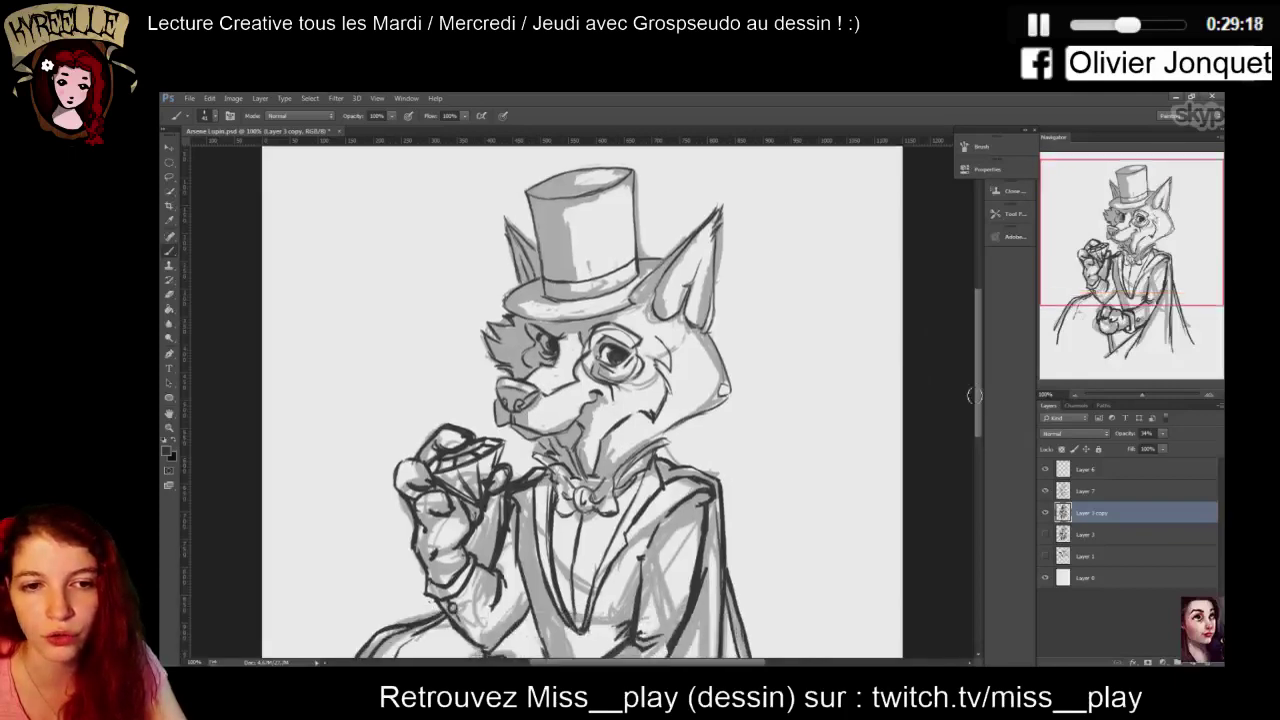
key(e)
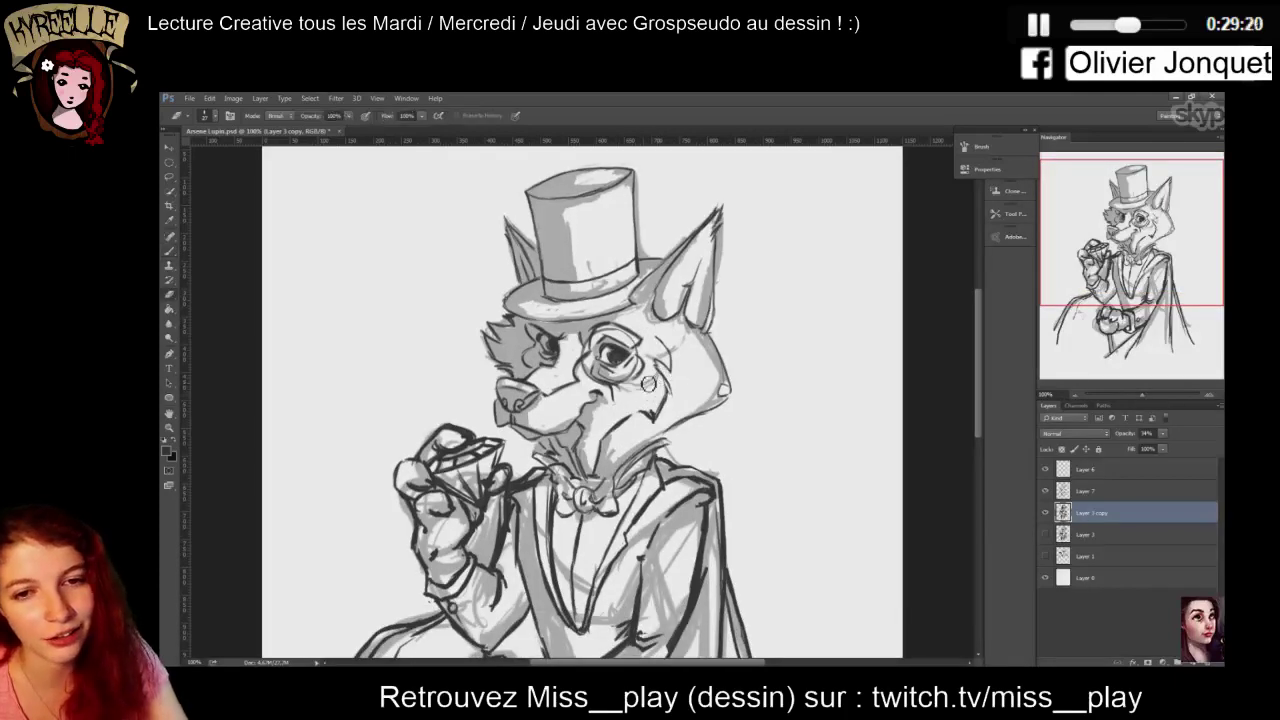
drag(658, 370, 679, 338)
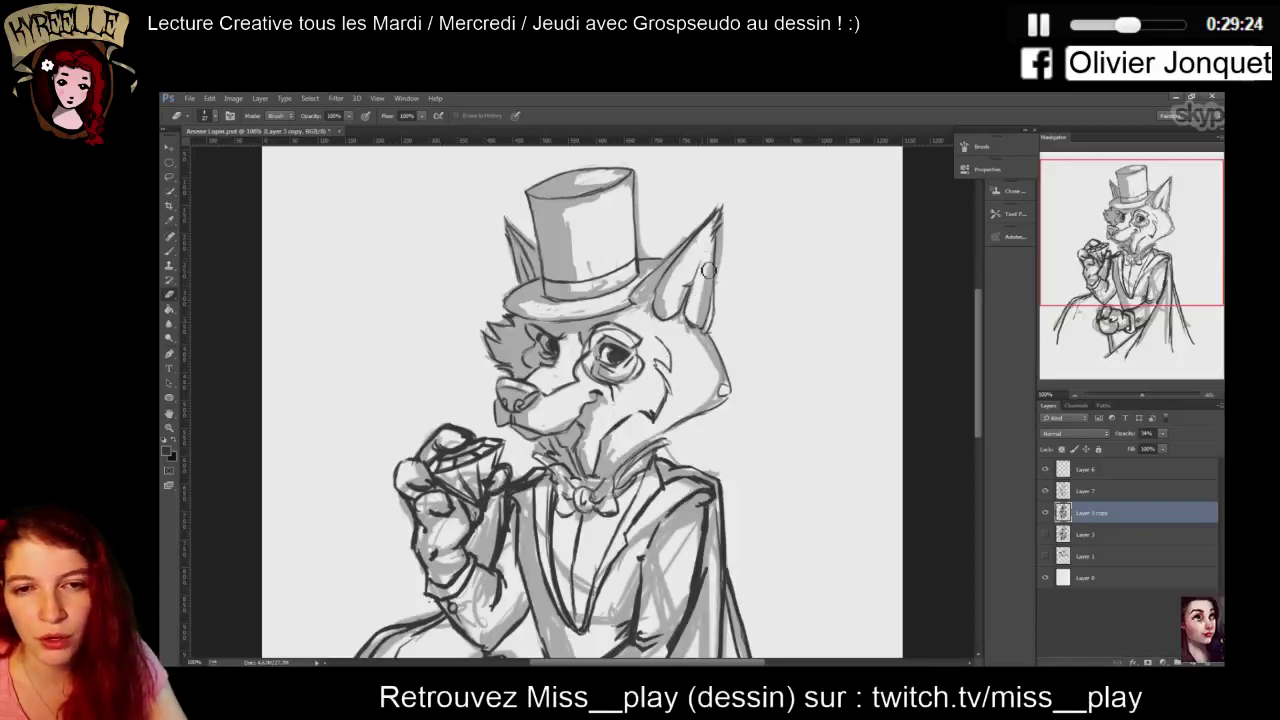
drag(707, 269, 702, 322)
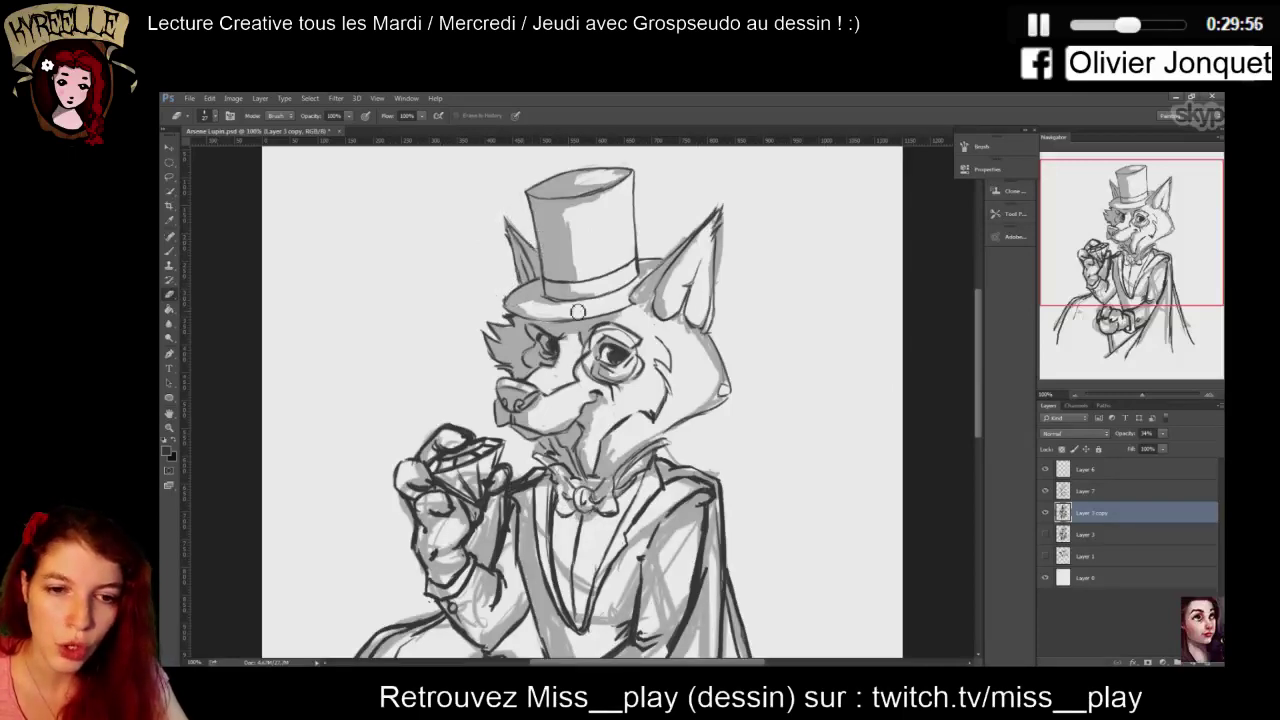
key(b)
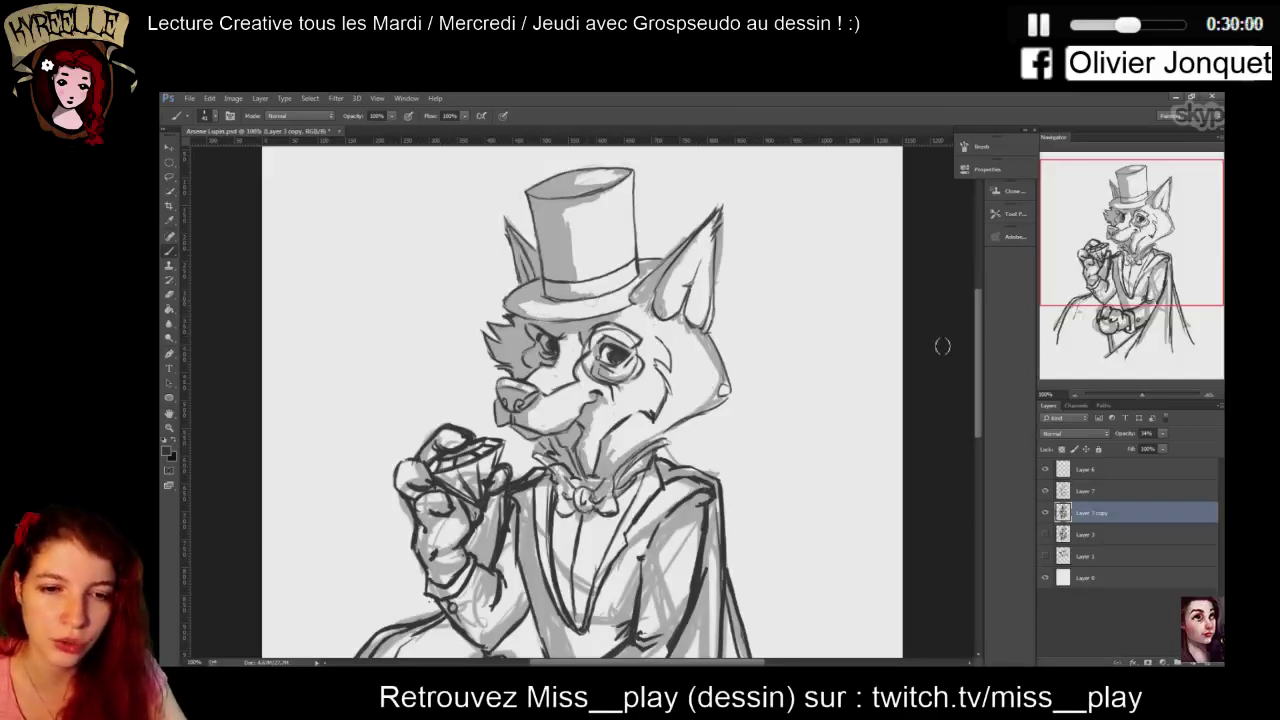
Erase the leftover grey sketch strokes along the back of the head and the near ear's outer edge
scroll(979, 363, down, 5)
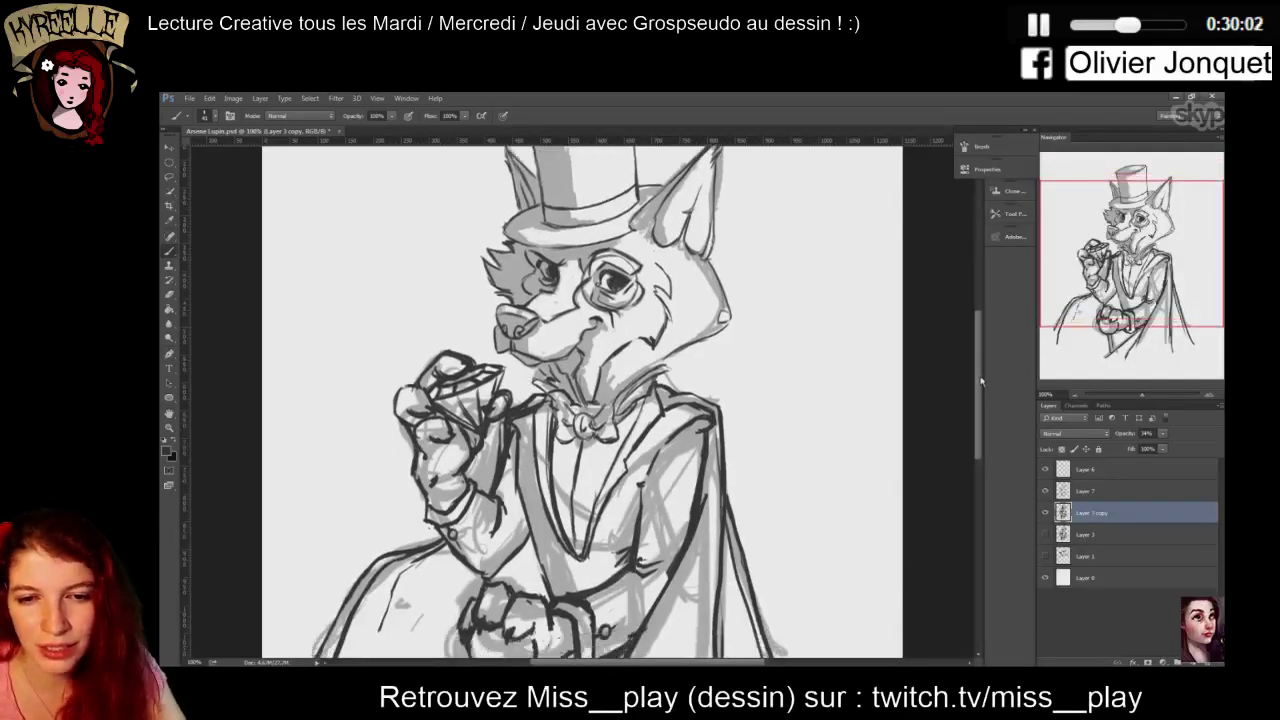
key(e)
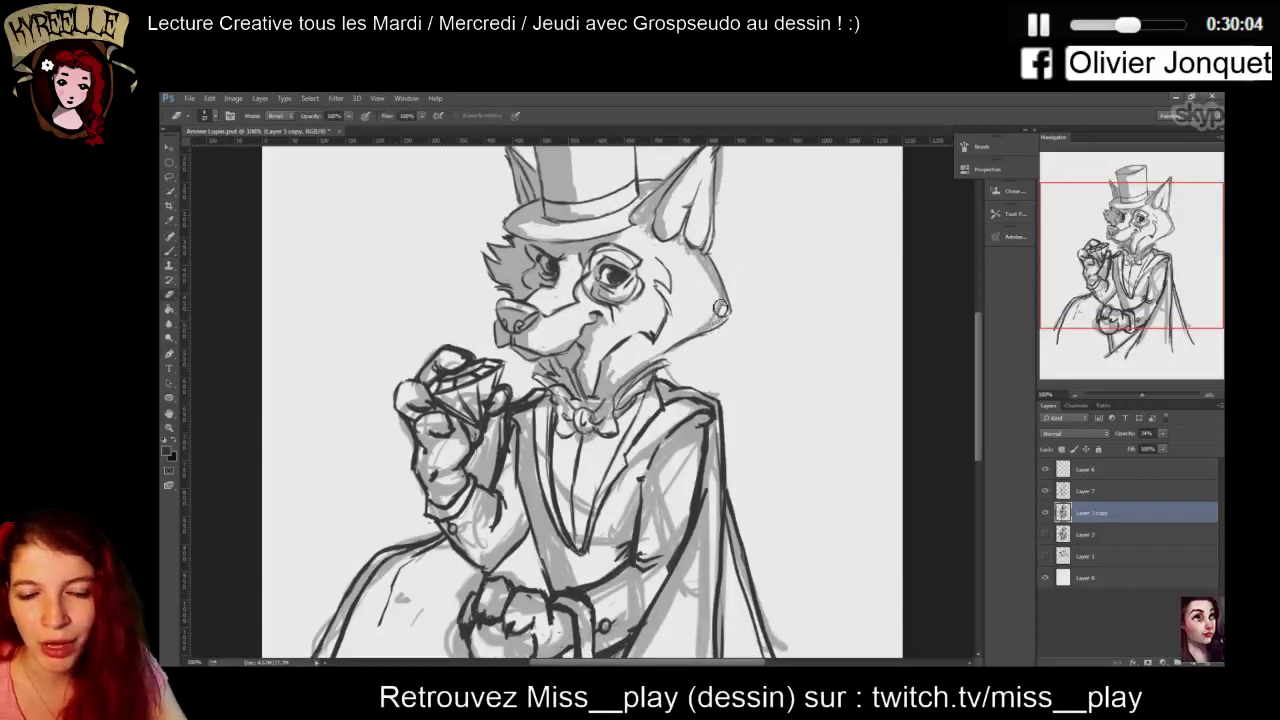
mouse_move(727, 295)
mouse_down()
mouse_move(687, 246)
mouse_move(714, 264)
mouse_move(651, 229)
mouse_move(656, 243)
mouse_move(683, 178)
mouse_move(652, 229)
mouse_up()
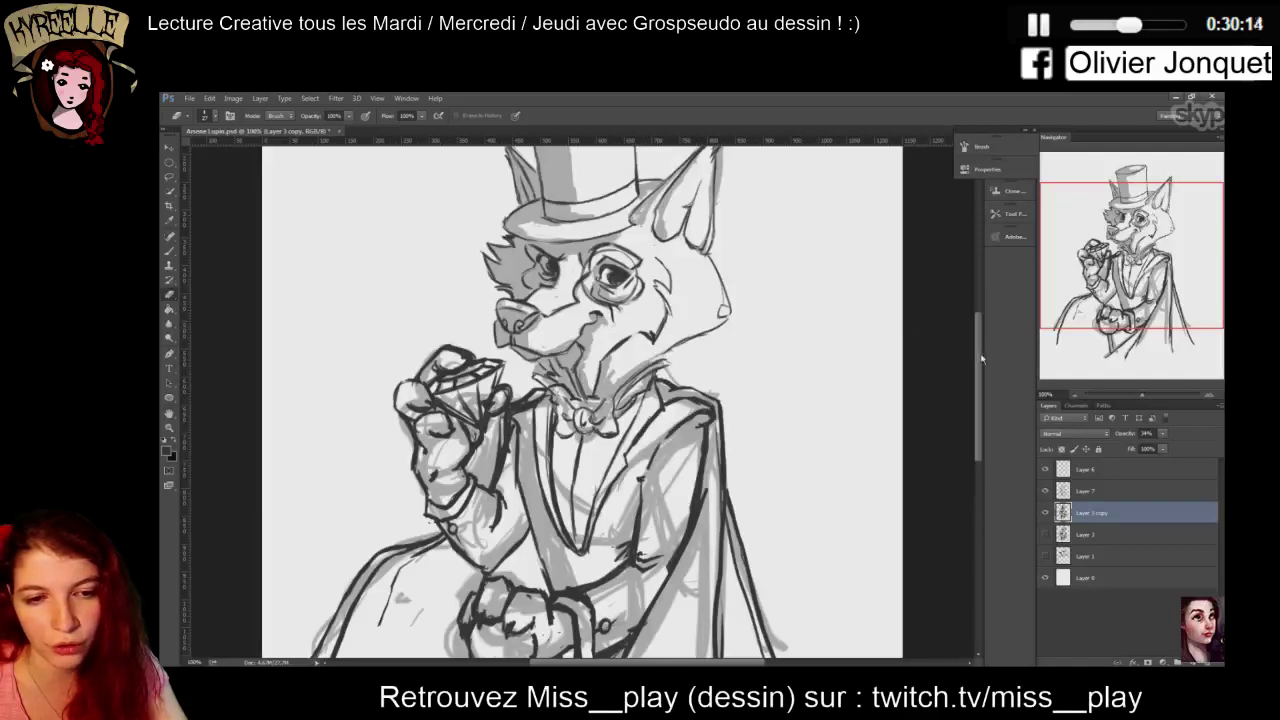
scroll(981, 358, up, 2)
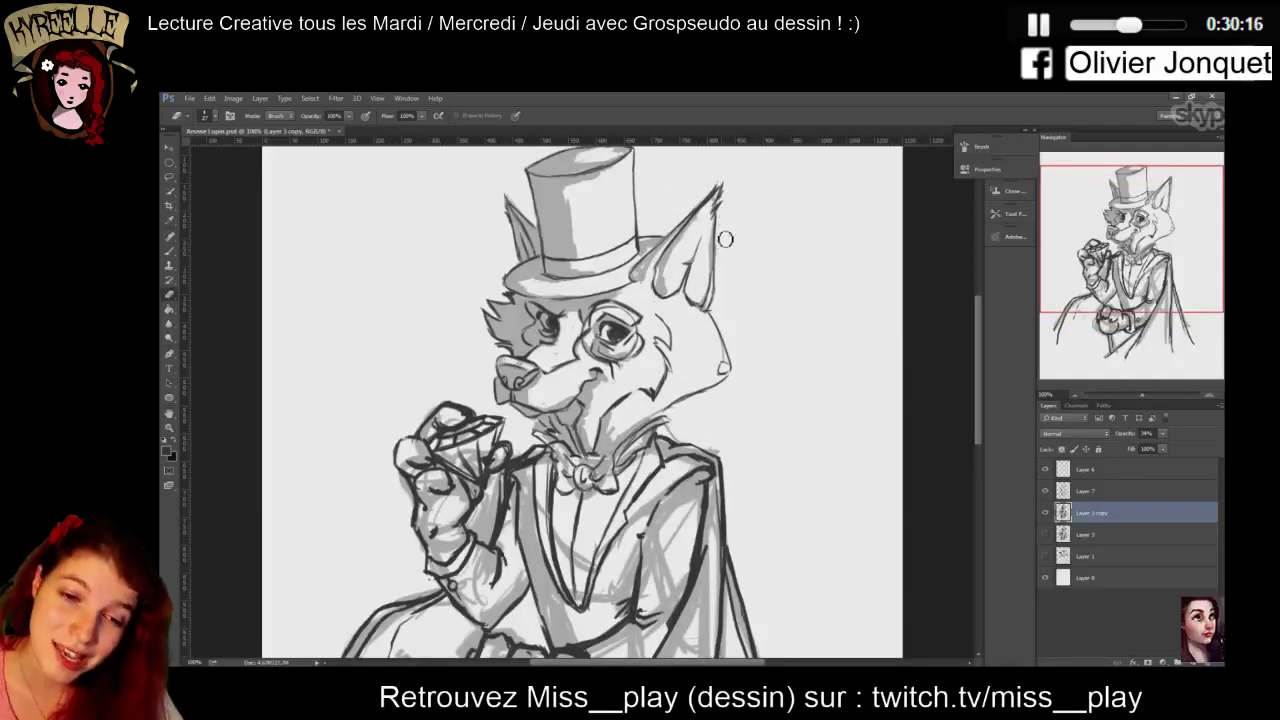
Shade the jacket's far lapel in solid grey from beside the bow tie down to the waist
drag(978, 337, 982, 351)
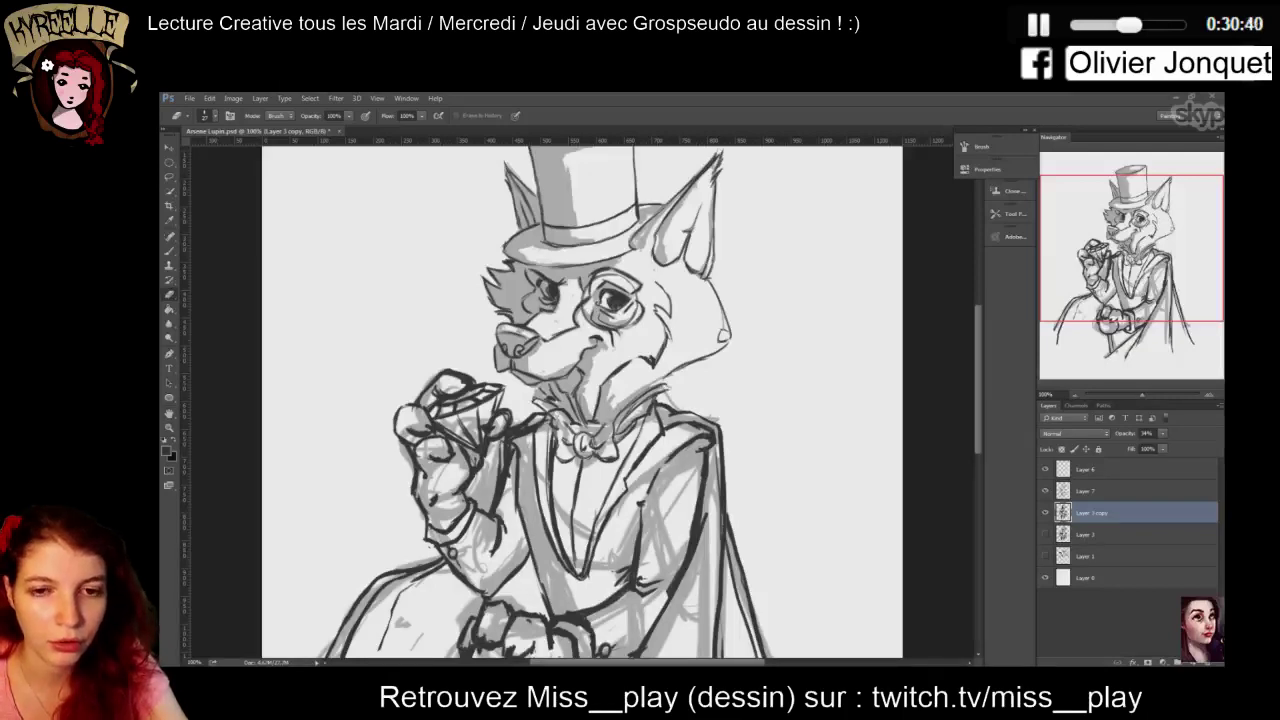
drag(979, 403, 979, 417)
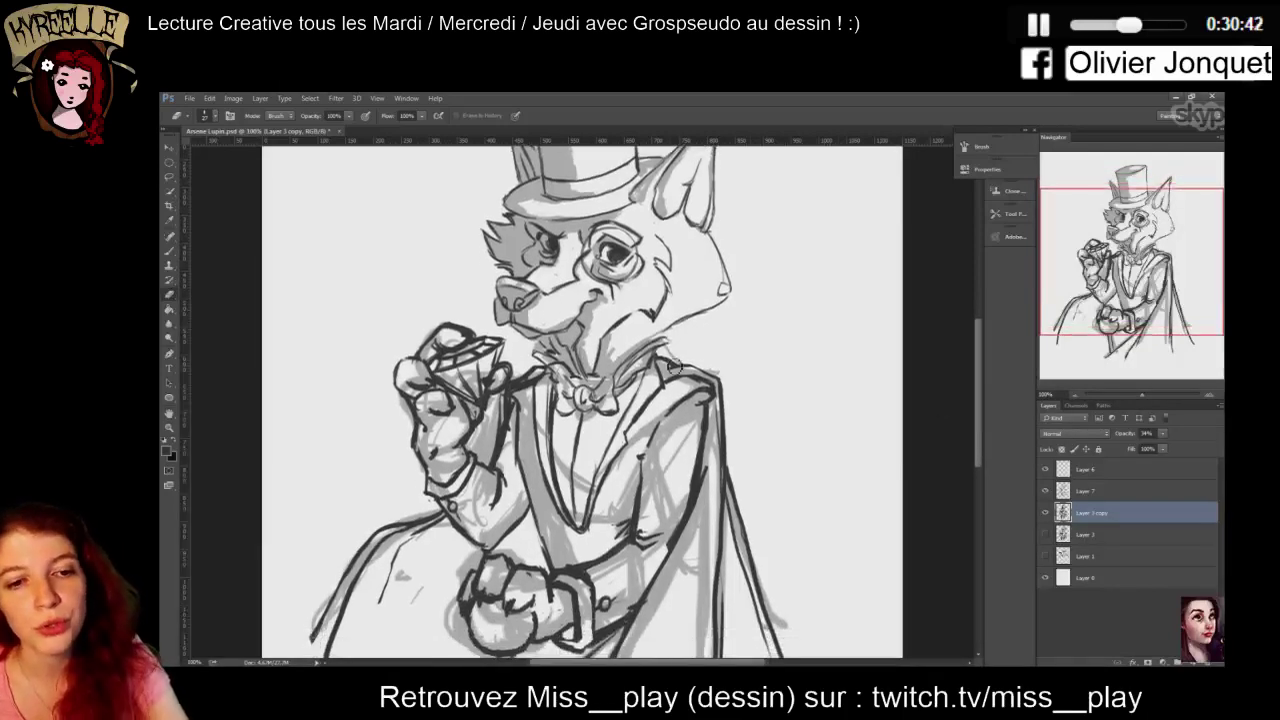
key(b)
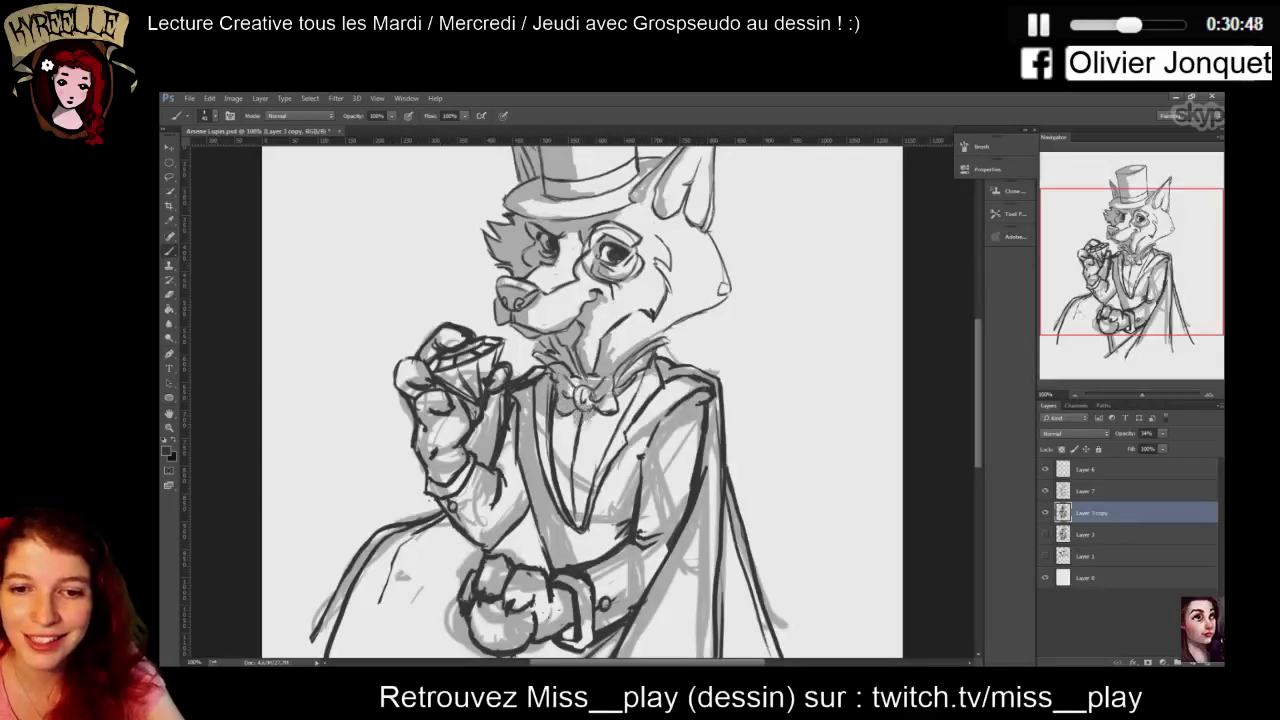
drag(558, 408, 560, 490)
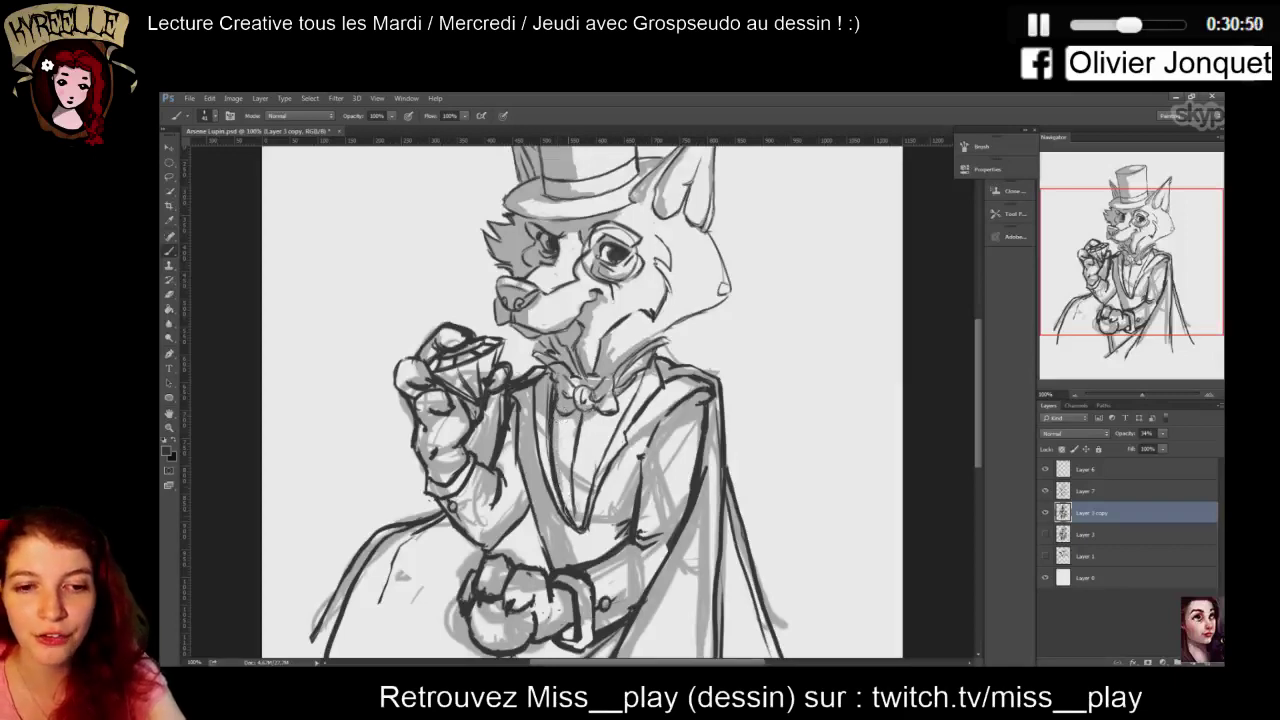
drag(562, 444, 566, 518)
mouse_move(546, 398)
mouse_down()
mouse_move(580, 550)
mouse_move(579, 536)
mouse_up()
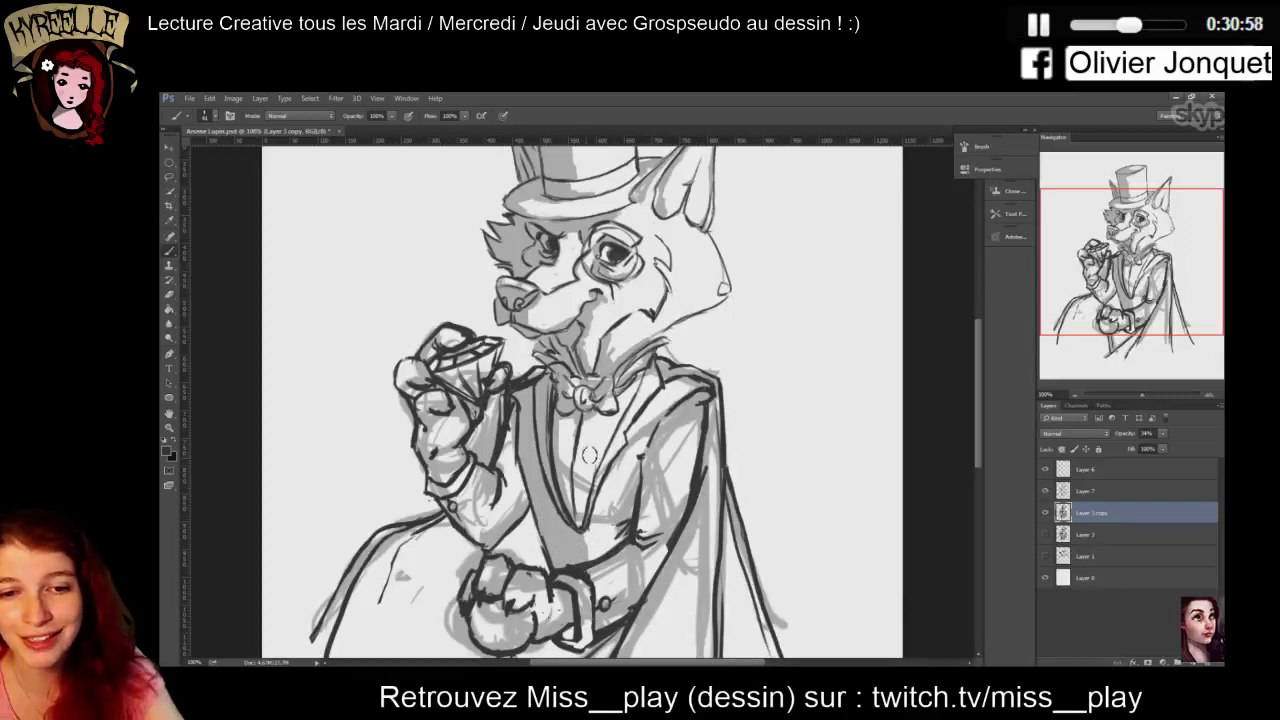
Erase stray grey sketch strokes from the near lapel, the cape collar at the shoulder and the near upper sleeve
key(e)
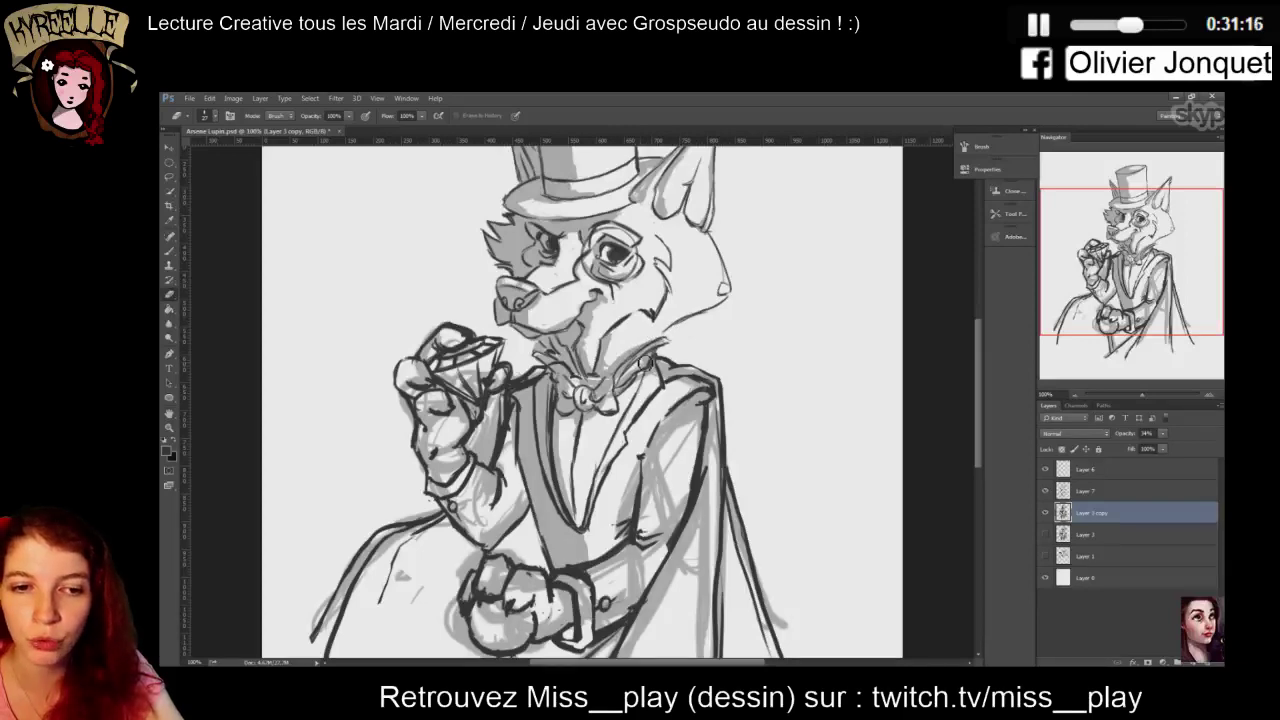
mouse_move(622, 382)
mouse_down()
mouse_move(670, 344)
mouse_move(650, 358)
mouse_move(709, 394)
mouse_move(665, 379)
mouse_move(722, 385)
mouse_up()
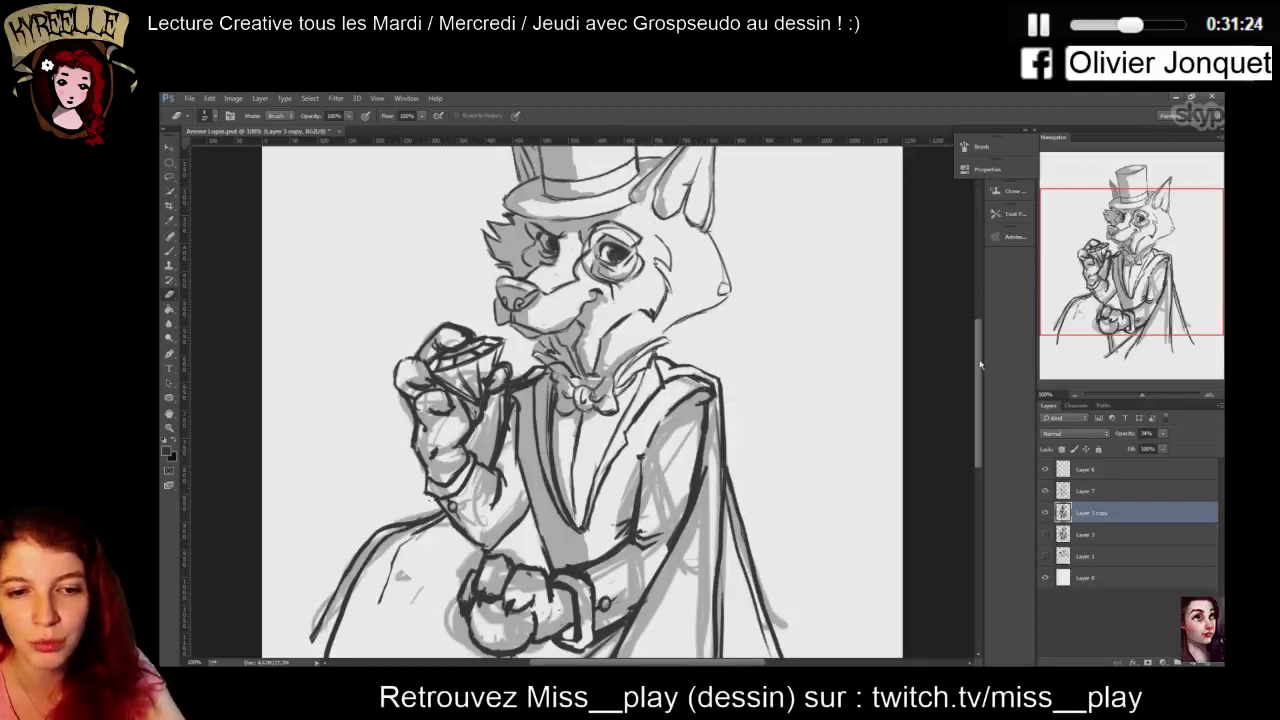
scroll(980, 365, down, 3)
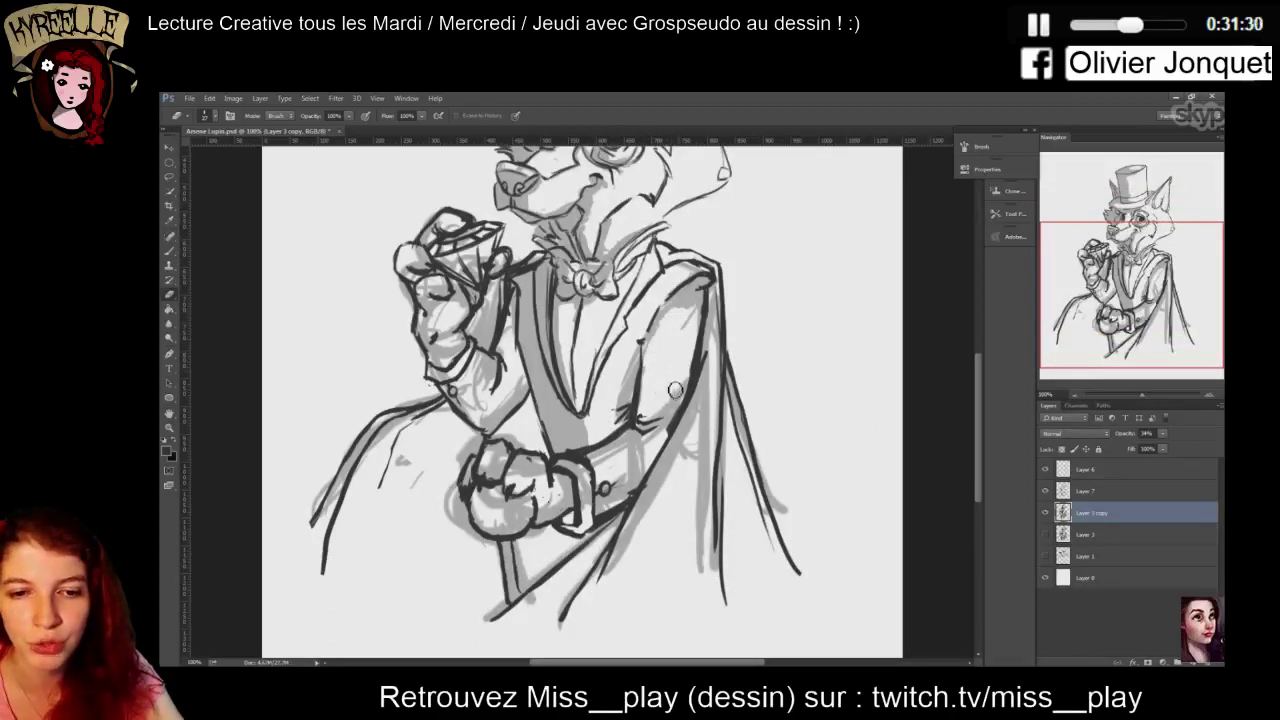
drag(675, 390, 689, 329)
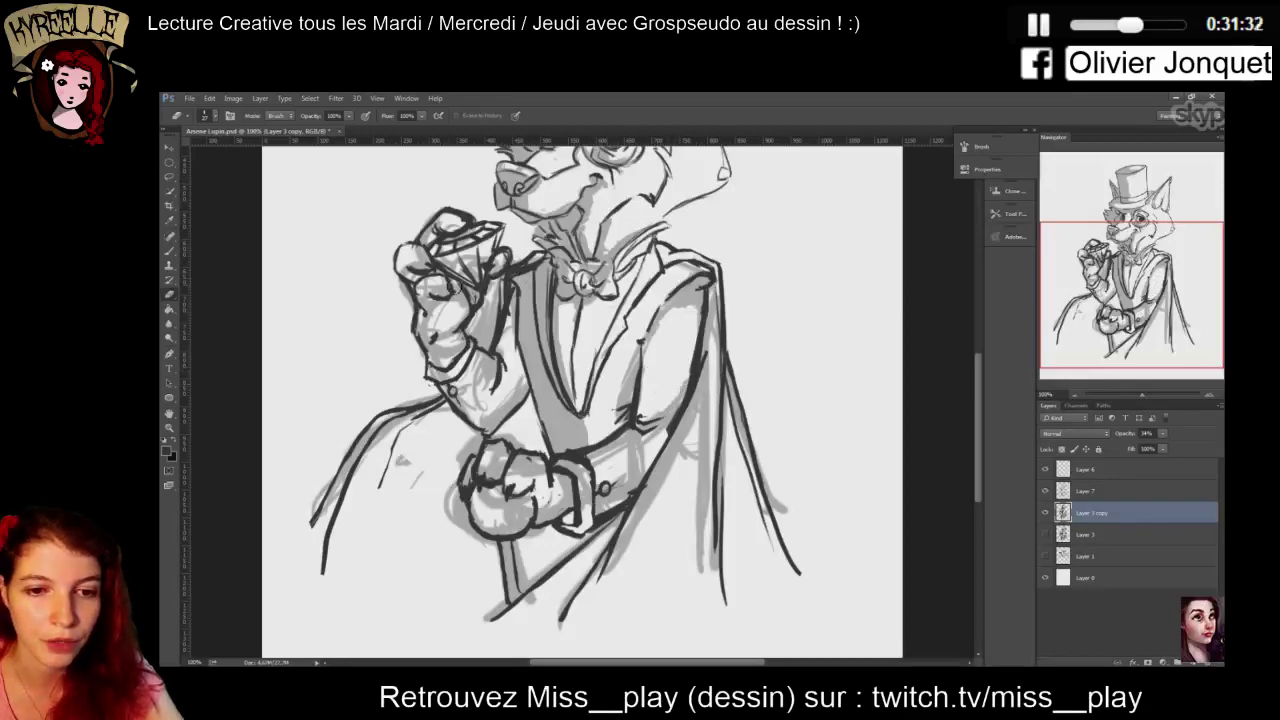
Erase leftover grey sketch marks on the diamond and both gloved hands, and around the cane below the lower hand
drag(425, 259, 462, 217)
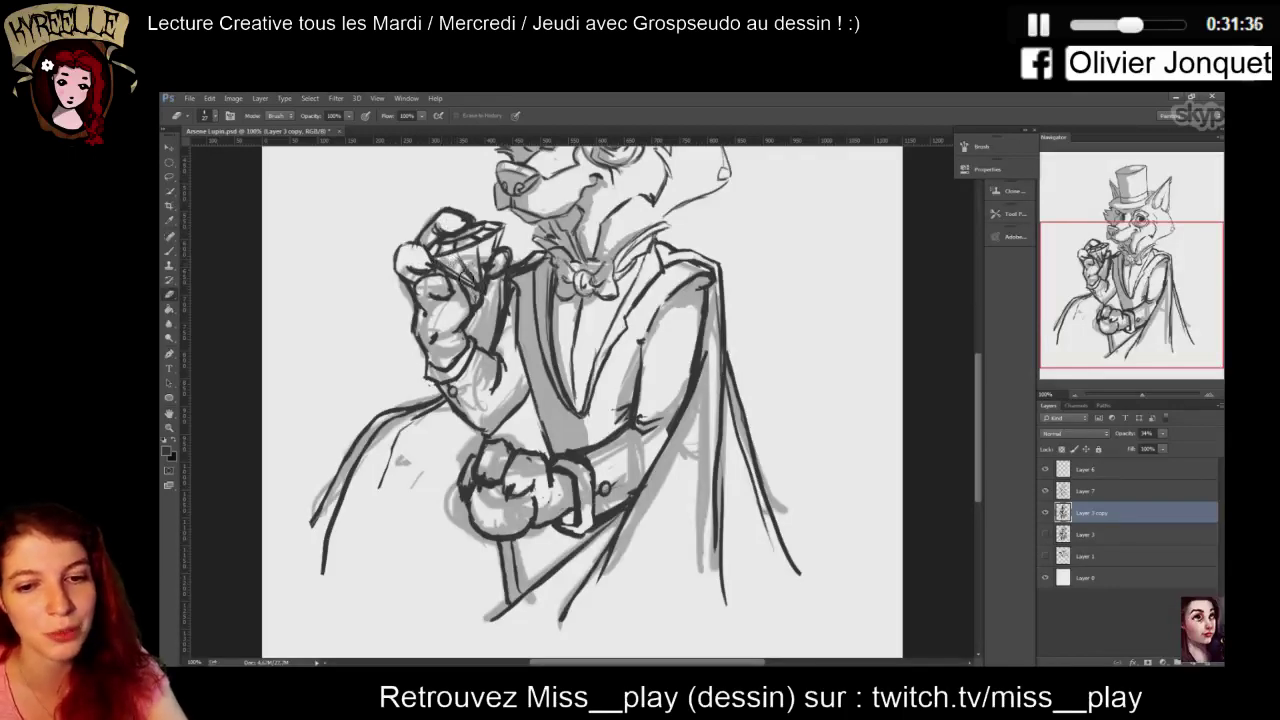
mouse_move(458, 267)
mouse_down()
mouse_move(481, 256)
mouse_move(450, 254)
mouse_move(485, 238)
mouse_move(500, 262)
mouse_up()
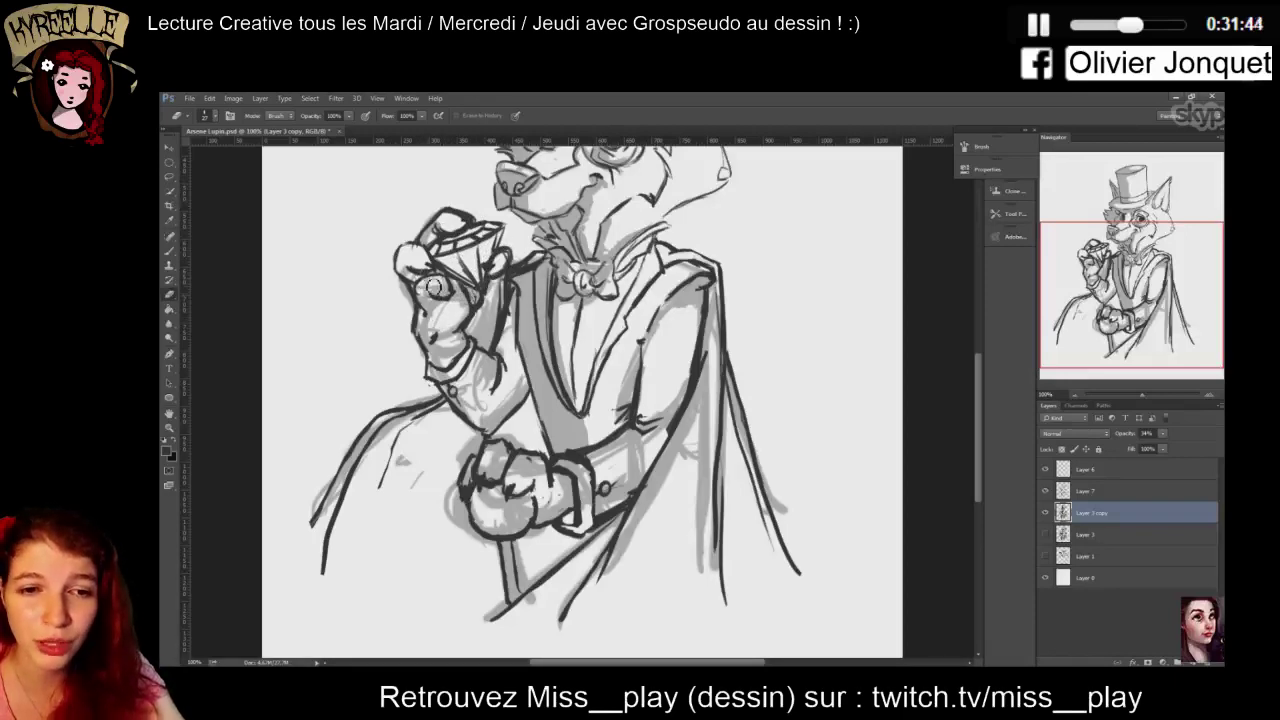
mouse_move(447, 289)
mouse_down()
mouse_move(424, 284)
mouse_move(414, 258)
mouse_move(442, 264)
mouse_up()
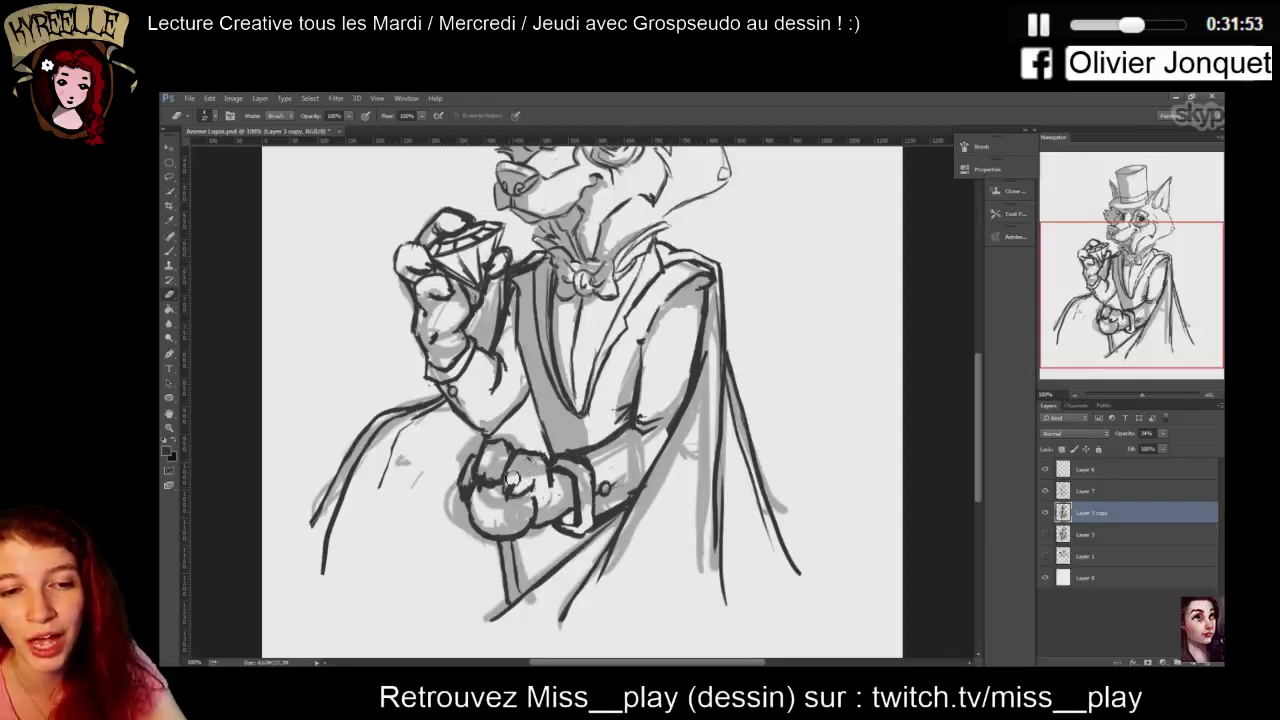
mouse_move(455, 494)
mouse_down()
mouse_move(449, 520)
mouse_move(464, 530)
mouse_move(456, 470)
mouse_move(519, 440)
mouse_move(490, 455)
mouse_move(568, 510)
mouse_move(548, 507)
mouse_up()
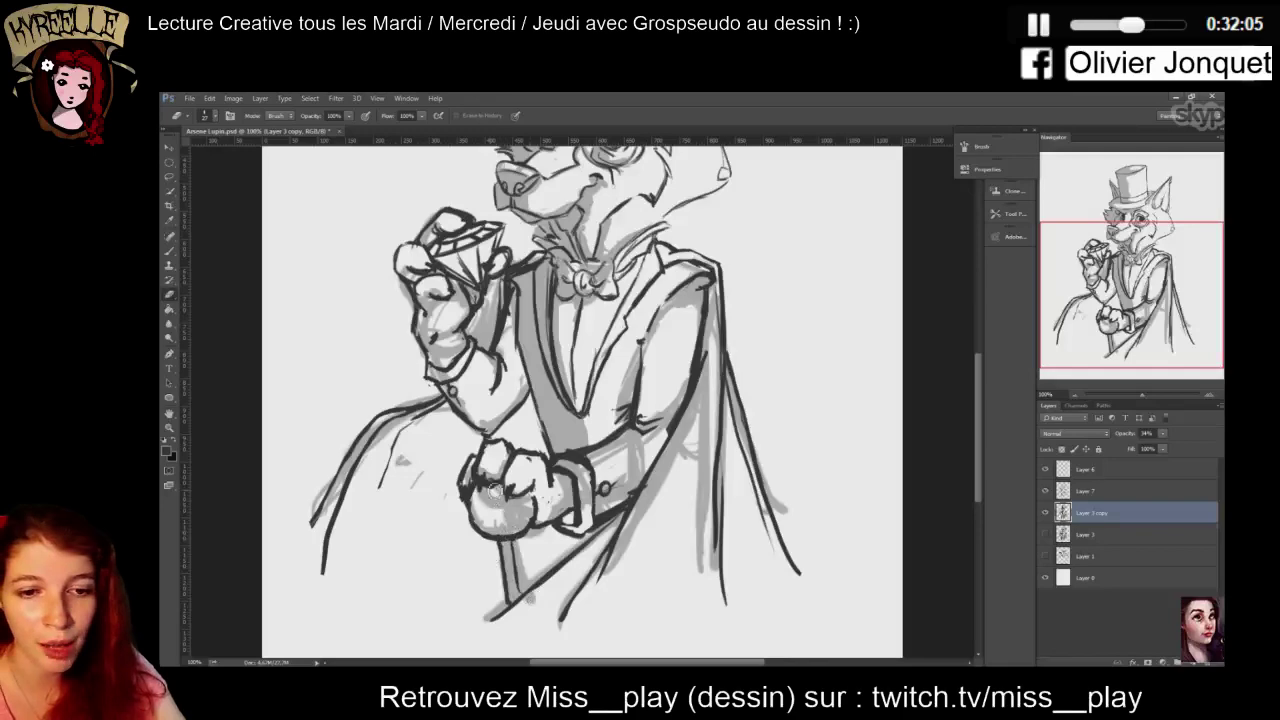
mouse_move(493, 490)
mouse_down()
mouse_move(524, 508)
mouse_move(495, 525)
mouse_move(522, 584)
mouse_move(520, 538)
mouse_move(519, 590)
mouse_move(568, 556)
mouse_move(562, 578)
mouse_up()
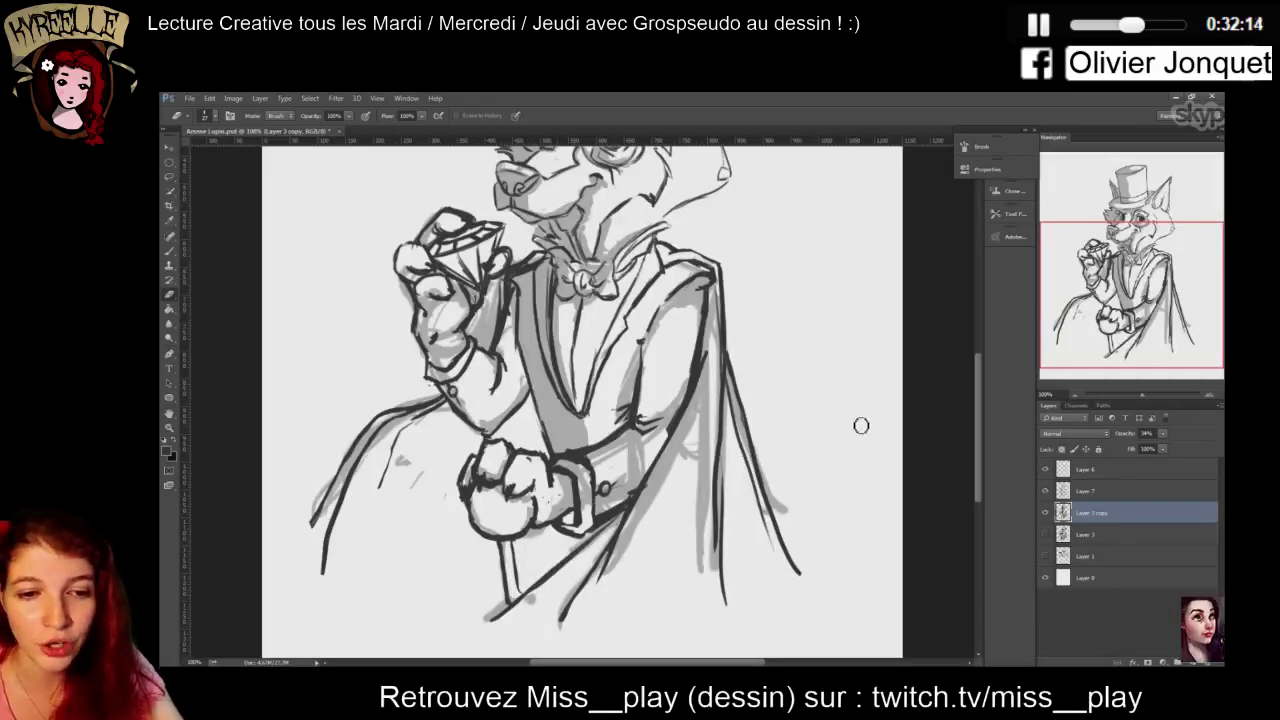
Erase the stray grey shading from the cape and around its outline using a larger eraser
key(ctrl+minus)
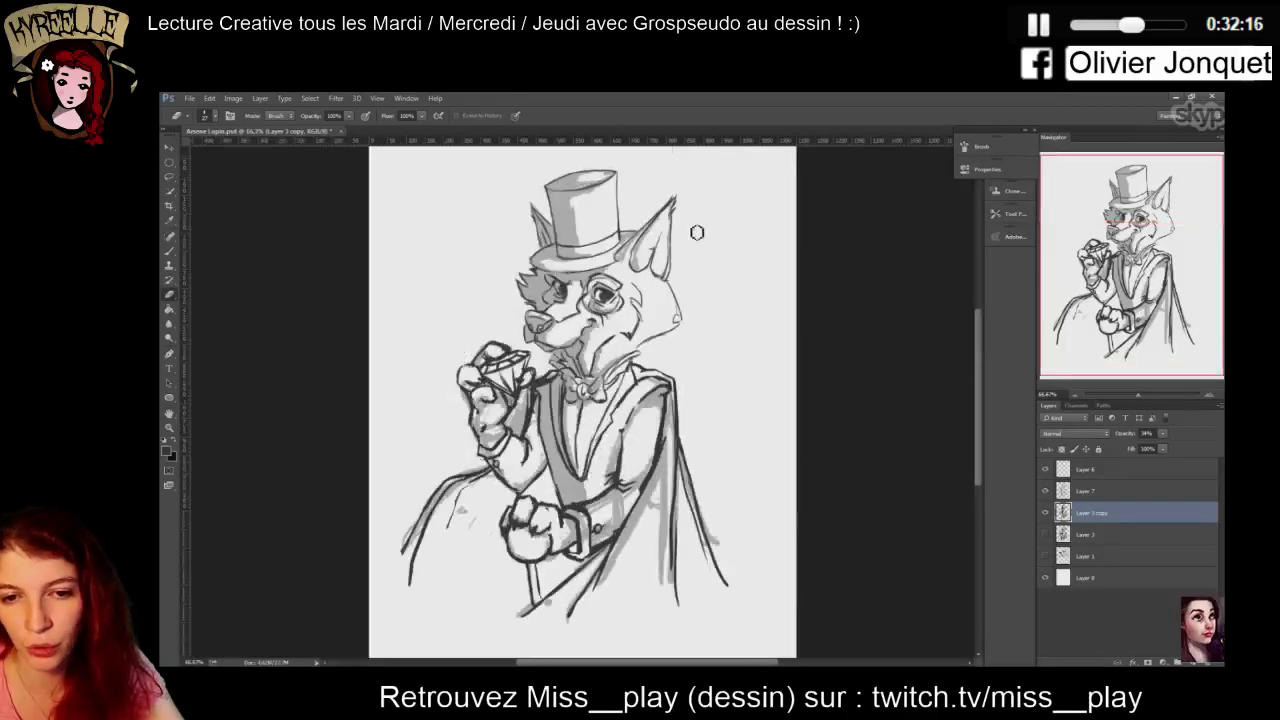
right_click(676, 389)
click(788, 396)
key(Return)
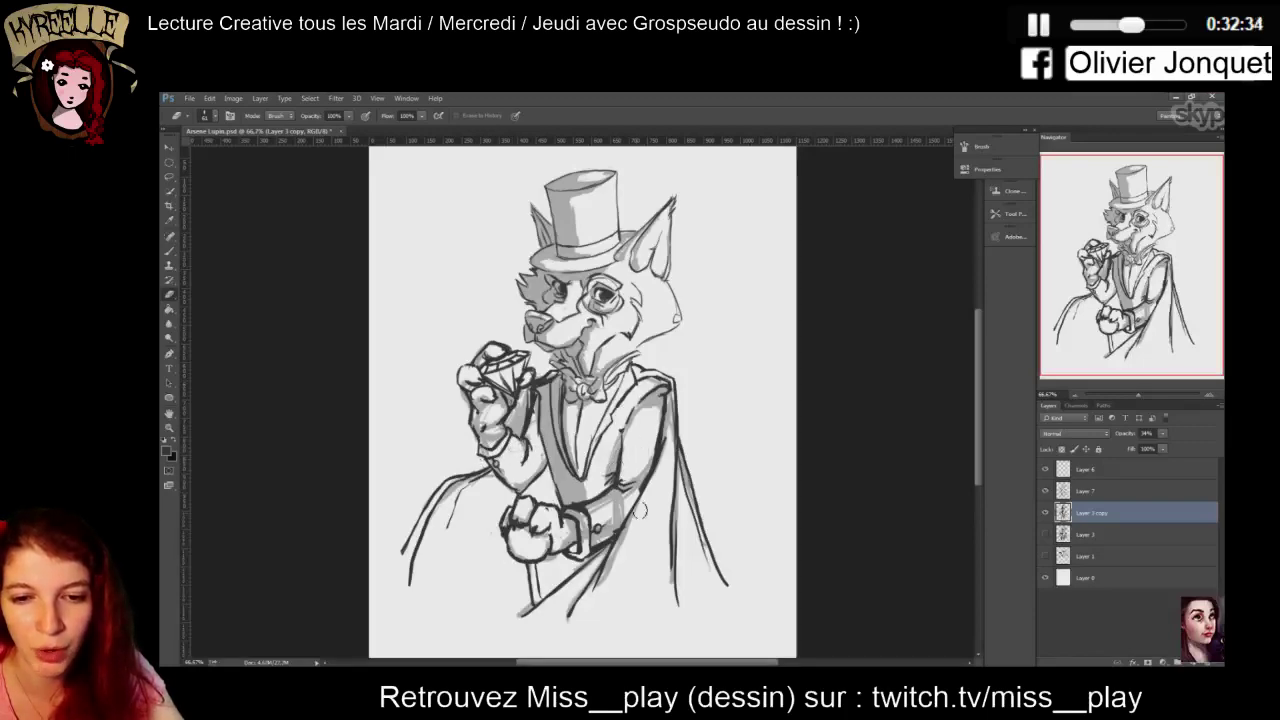
Paint grey shading down the inner fold of the cape hanging behind the bent arm, using a larger brush
click(169, 251)
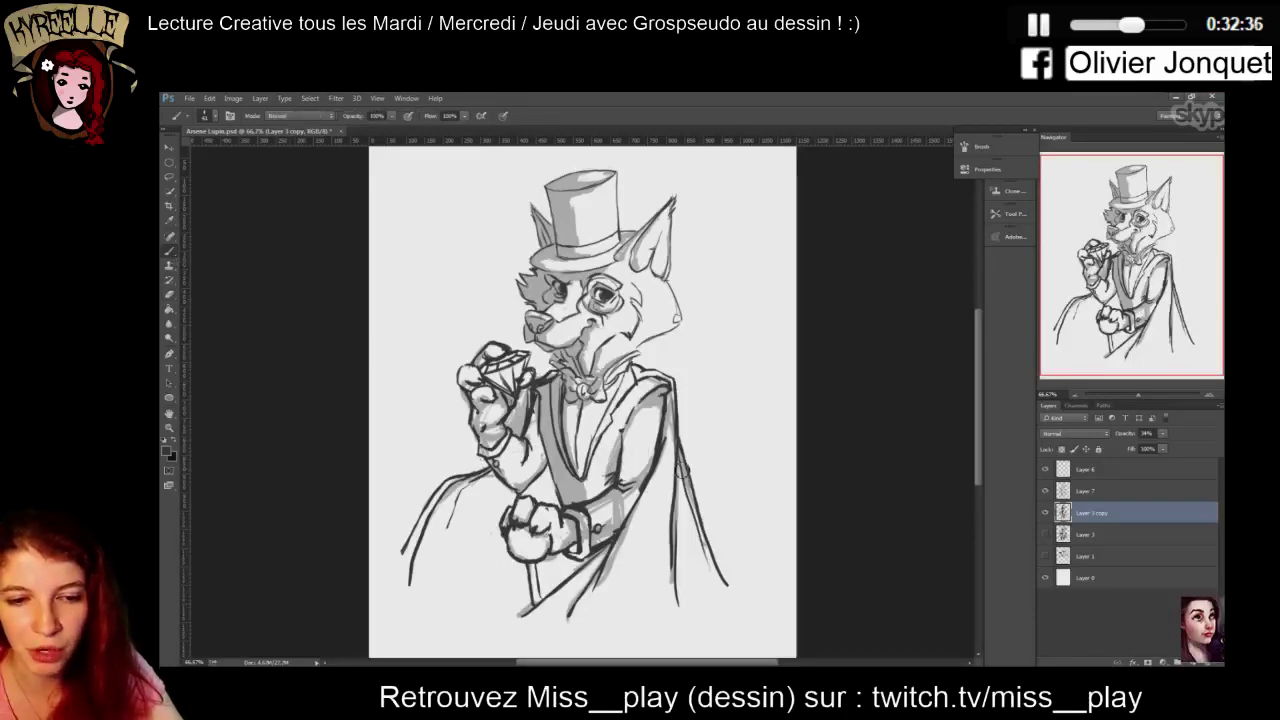
right_click(626, 551)
click(738, 409)
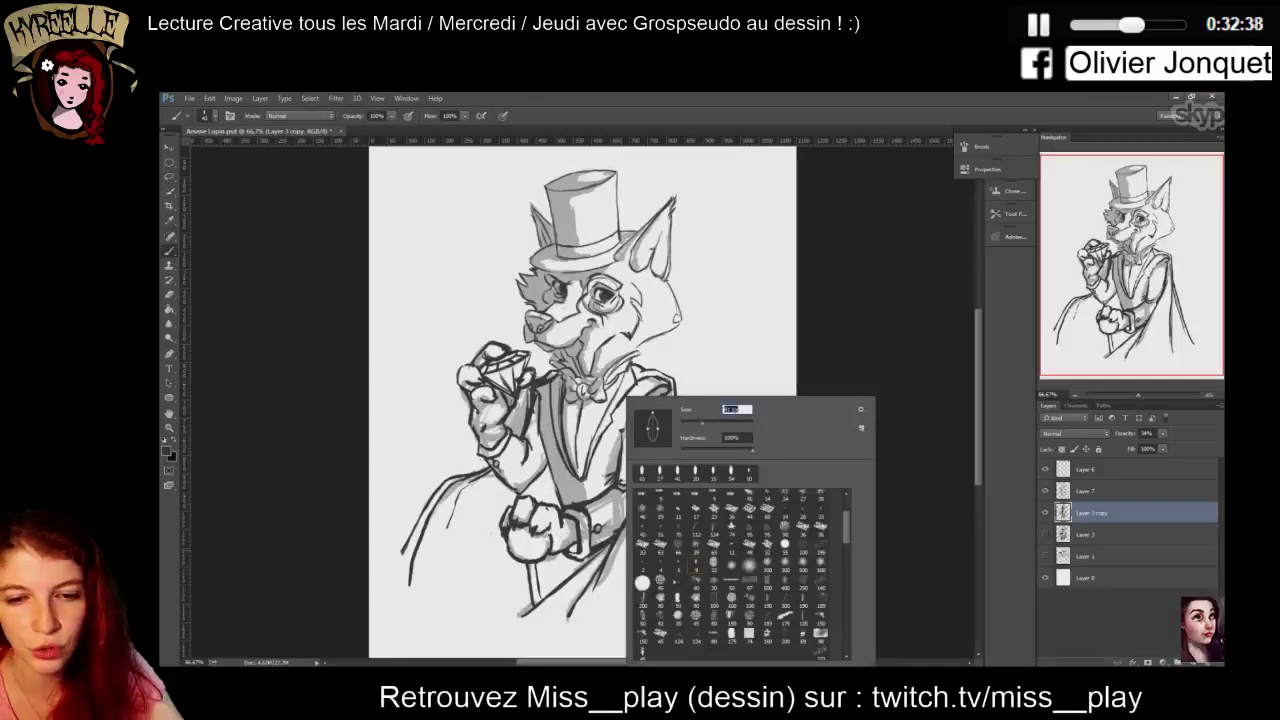
click(812, 334)
drag(673, 484, 690, 624)
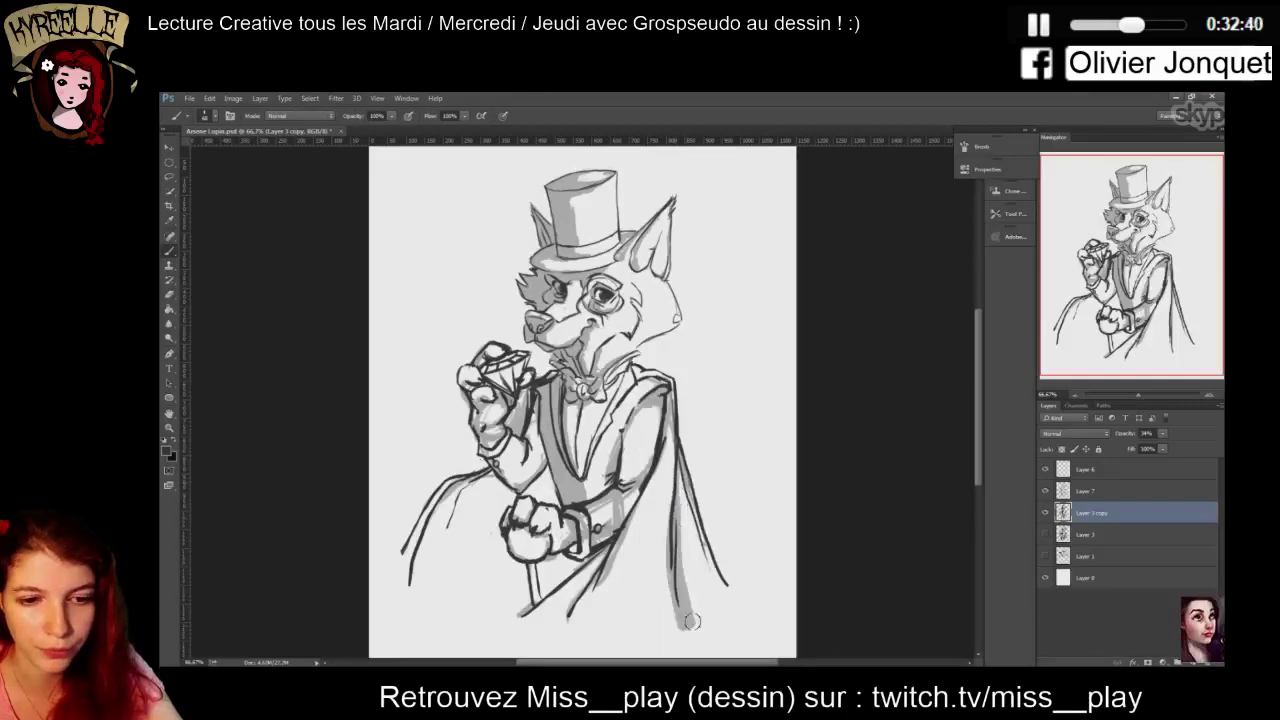
drag(678, 516, 702, 610)
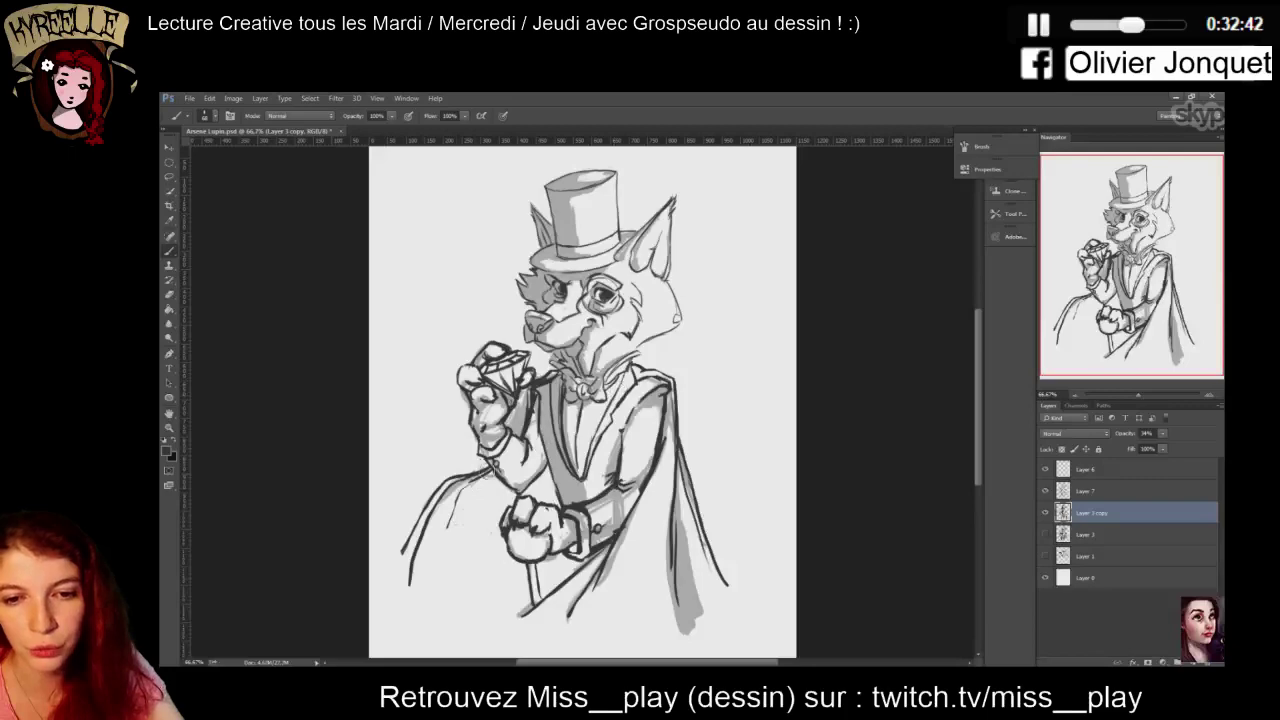
Fill the inside of the cape below the raised arm with grey, continuing behind the fist and cane
mouse_move(490, 472)
mouse_down()
mouse_move(450, 521)
mouse_move(423, 614)
mouse_up()
mouse_move(447, 505)
mouse_down()
mouse_move(424, 580)
mouse_move(475, 494)
mouse_move(444, 580)
mouse_move(488, 479)
mouse_move(528, 491)
mouse_up()
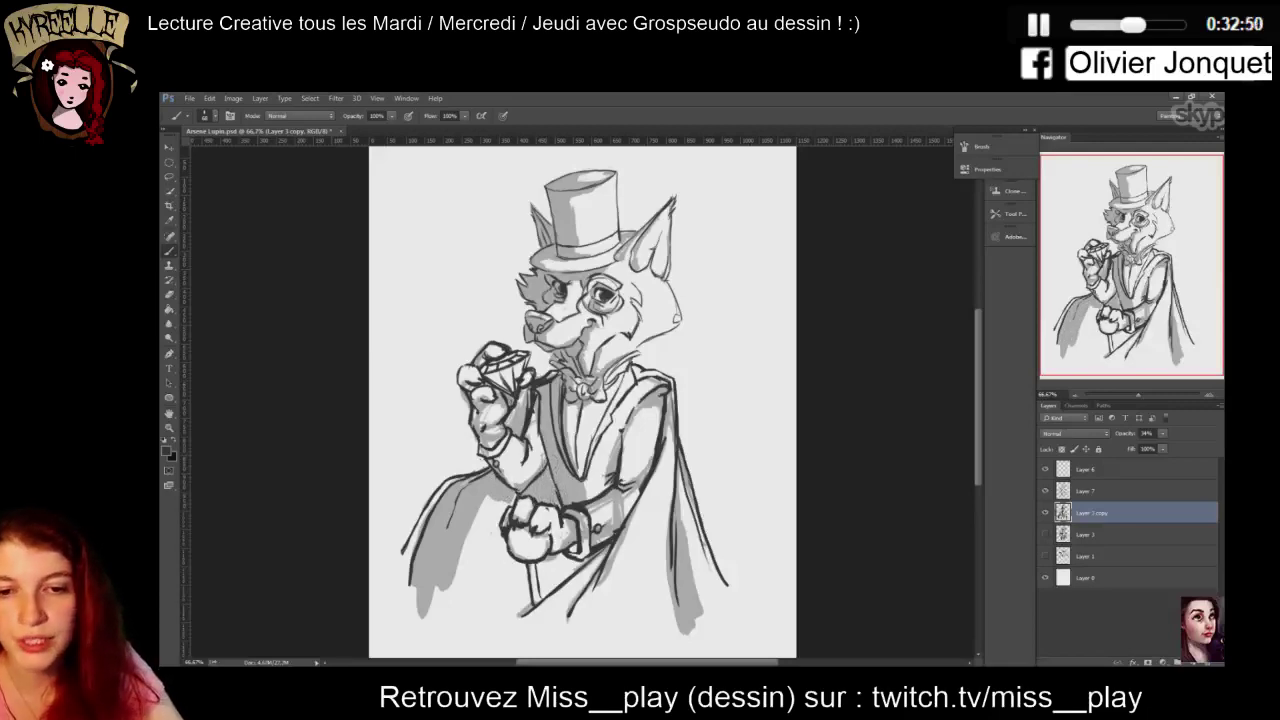
mouse_move(503, 500)
mouse_down()
mouse_move(502, 567)
mouse_move(464, 553)
mouse_move(483, 522)
mouse_move(481, 553)
mouse_move(501, 565)
mouse_move(486, 578)
mouse_move(512, 560)
mouse_move(525, 576)
mouse_move(518, 601)
mouse_move(436, 584)
mouse_move(526, 603)
mouse_move(539, 569)
mouse_move(585, 560)
mouse_up()
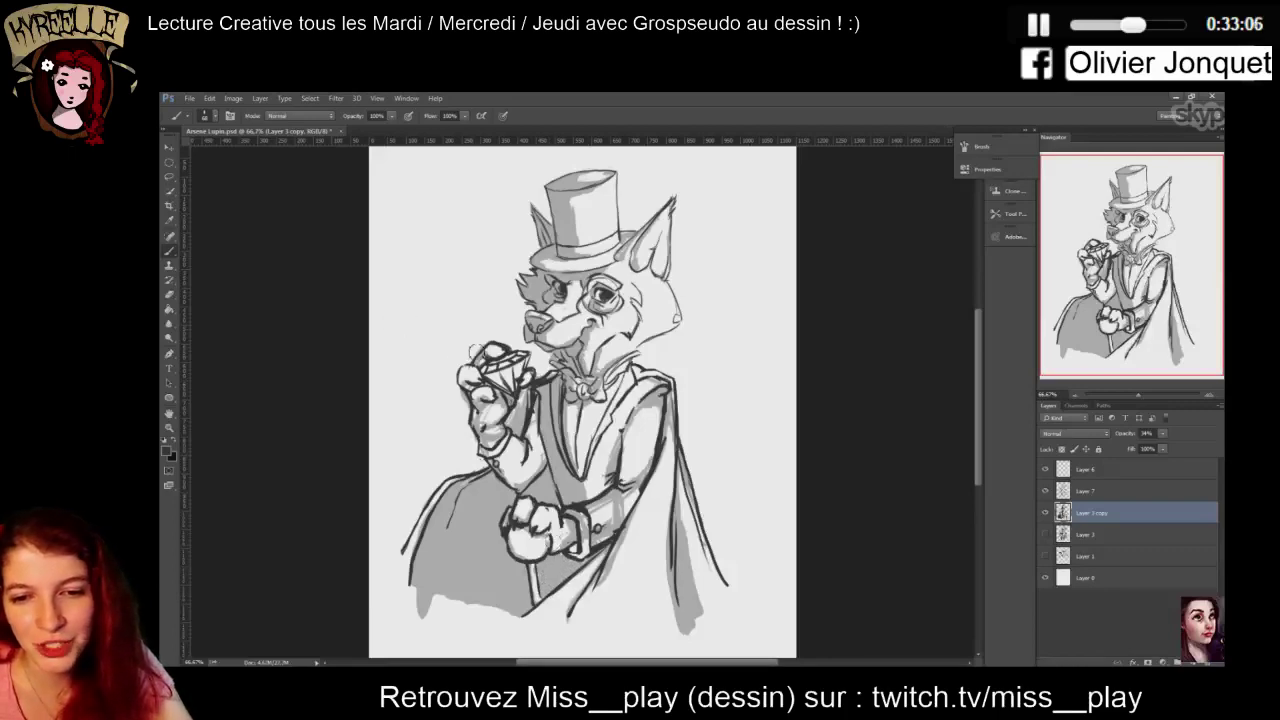
Resize the brush and paint grey shading on the jacket, the upper sleeve of the bent arm and the bow tie
key(e)
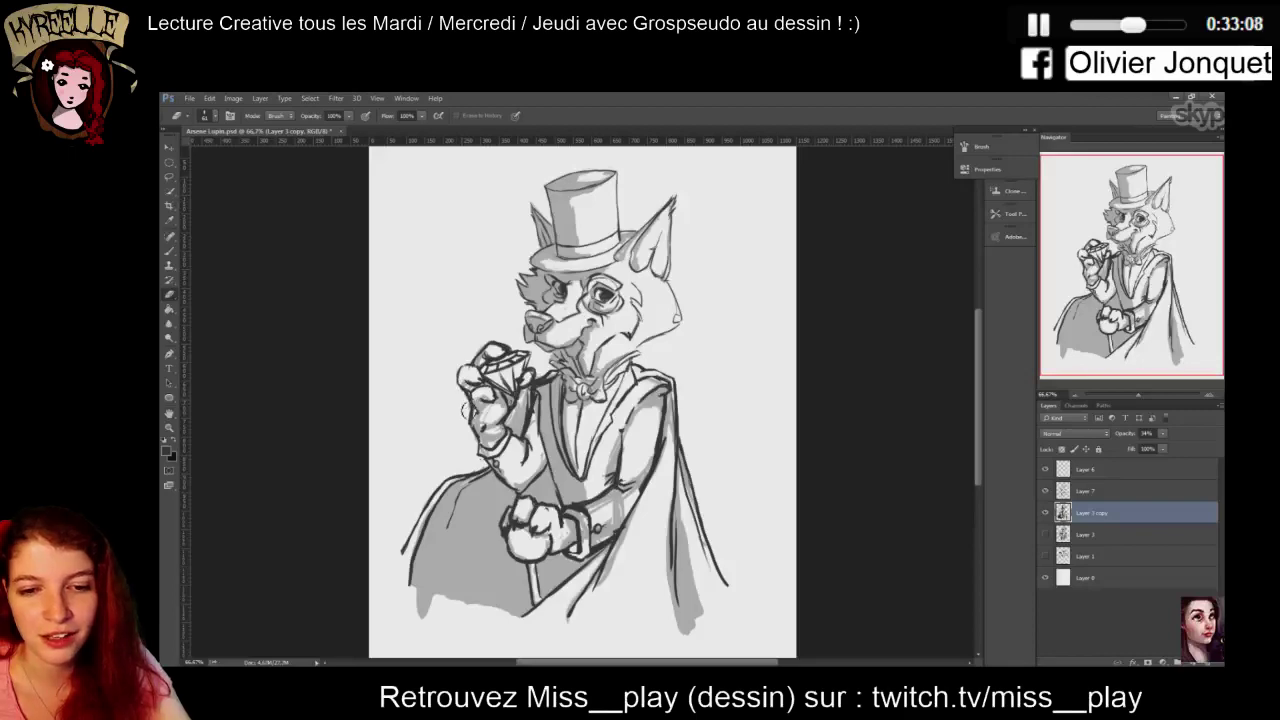
key(b)
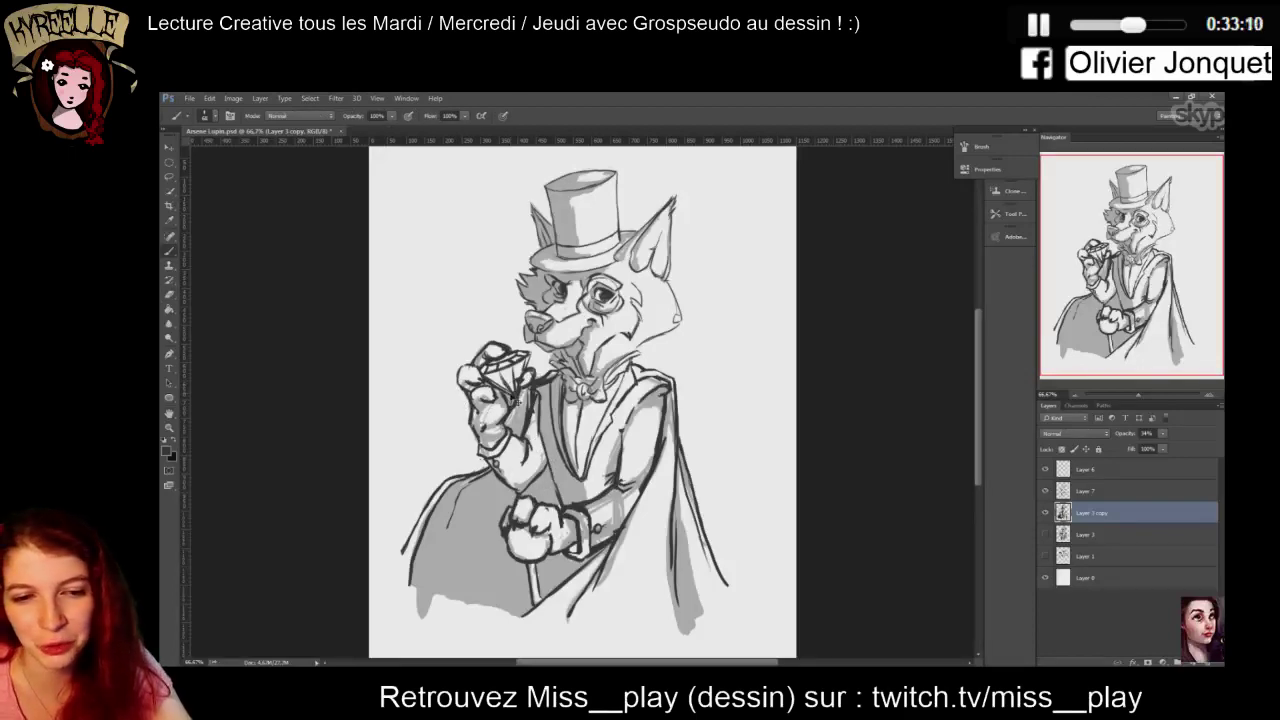
key(ctrl+plus)
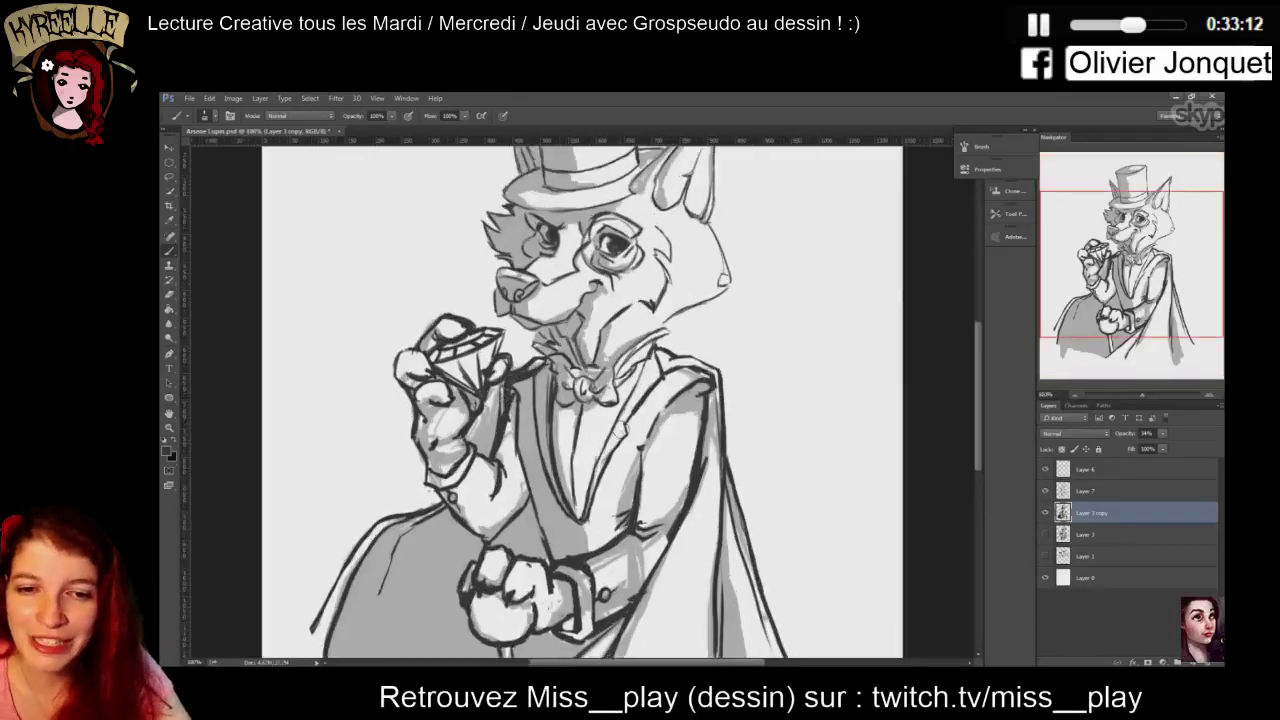
right_click(622, 400)
key(Return)
drag(622, 418, 583, 497)
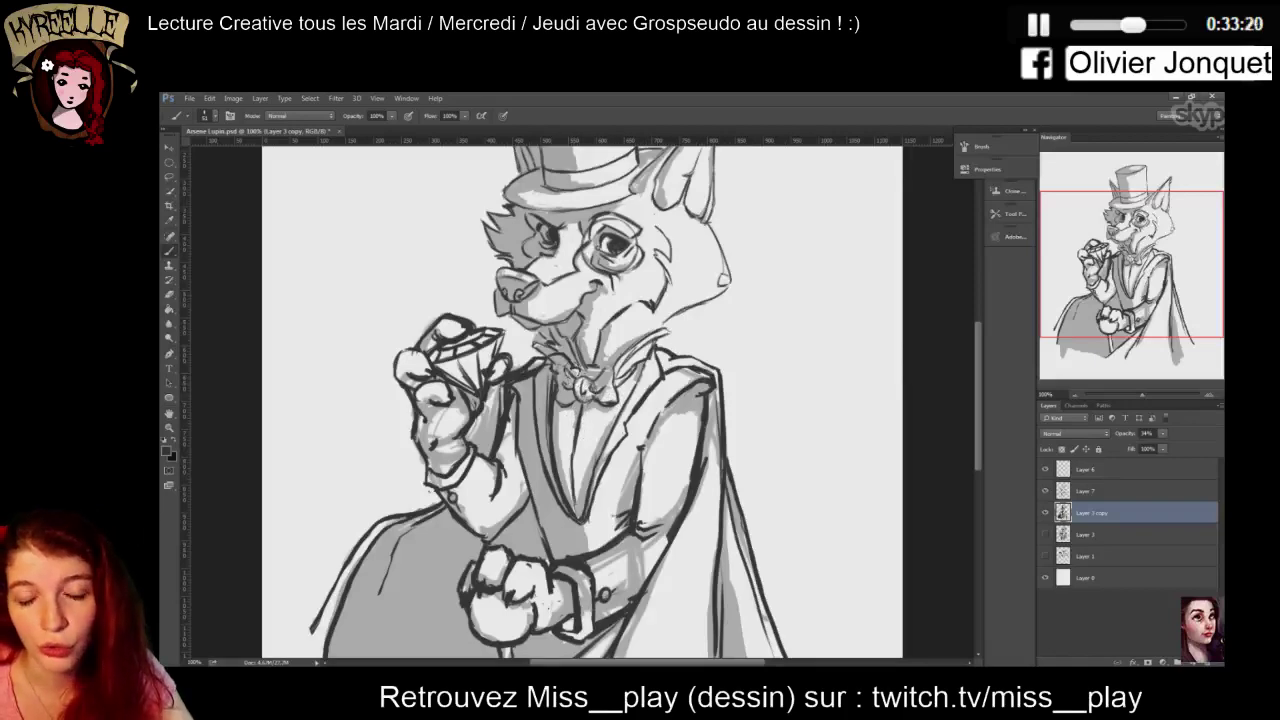
mouse_move(585, 376)
mouse_down()
mouse_move(612, 392)
mouse_move(628, 368)
mouse_move(614, 418)
mouse_up()
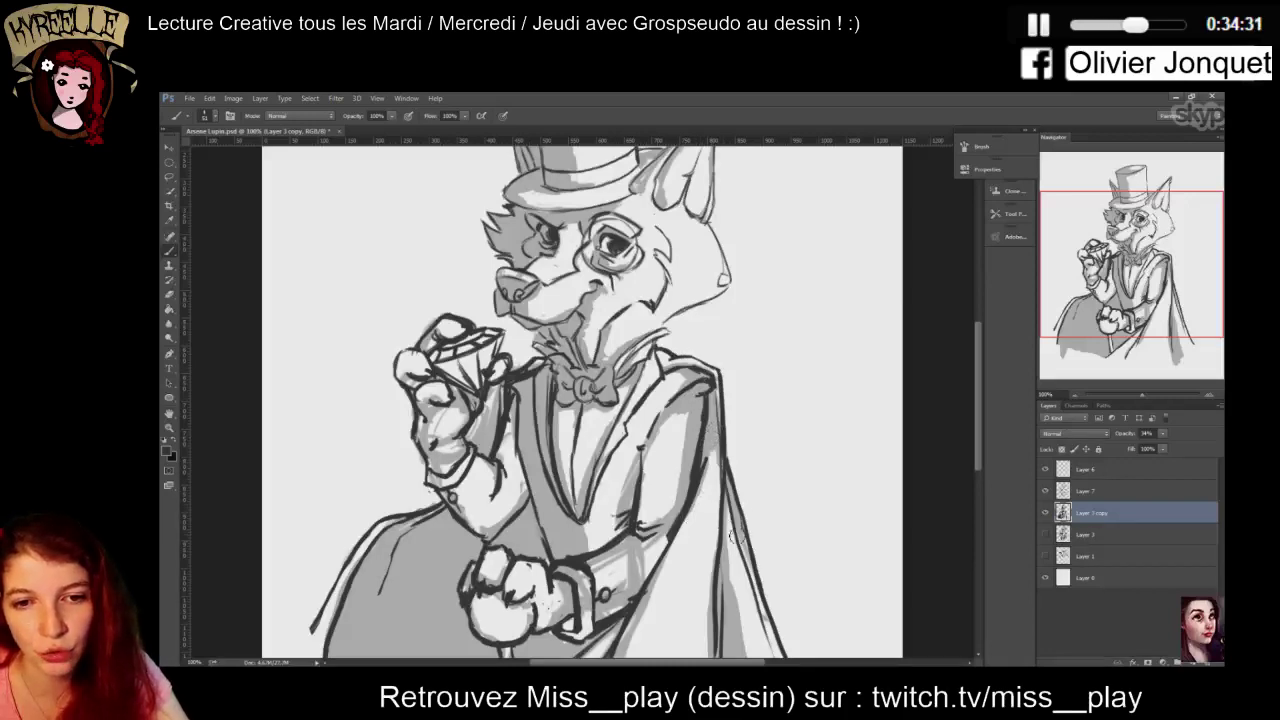
Paint grey shading on the cuff and the gloved fist holding the cane
key(e)
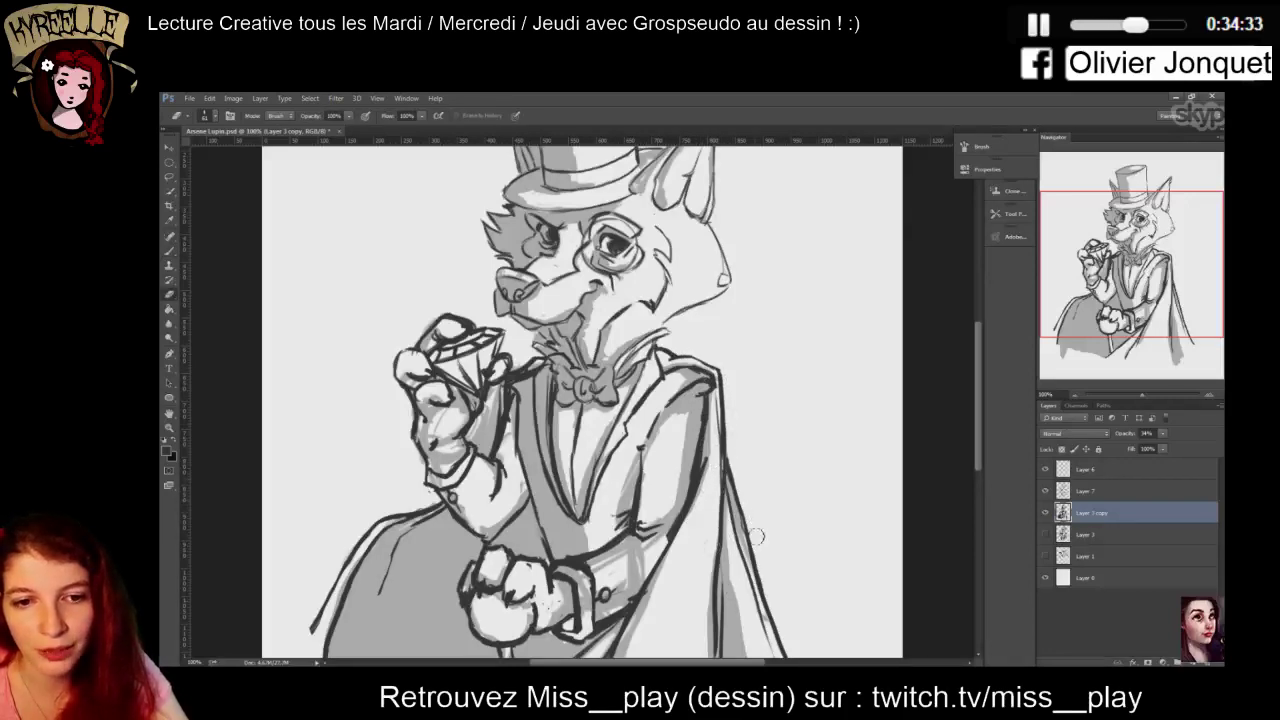
scroll(700, 470, down, 3)
key(b)
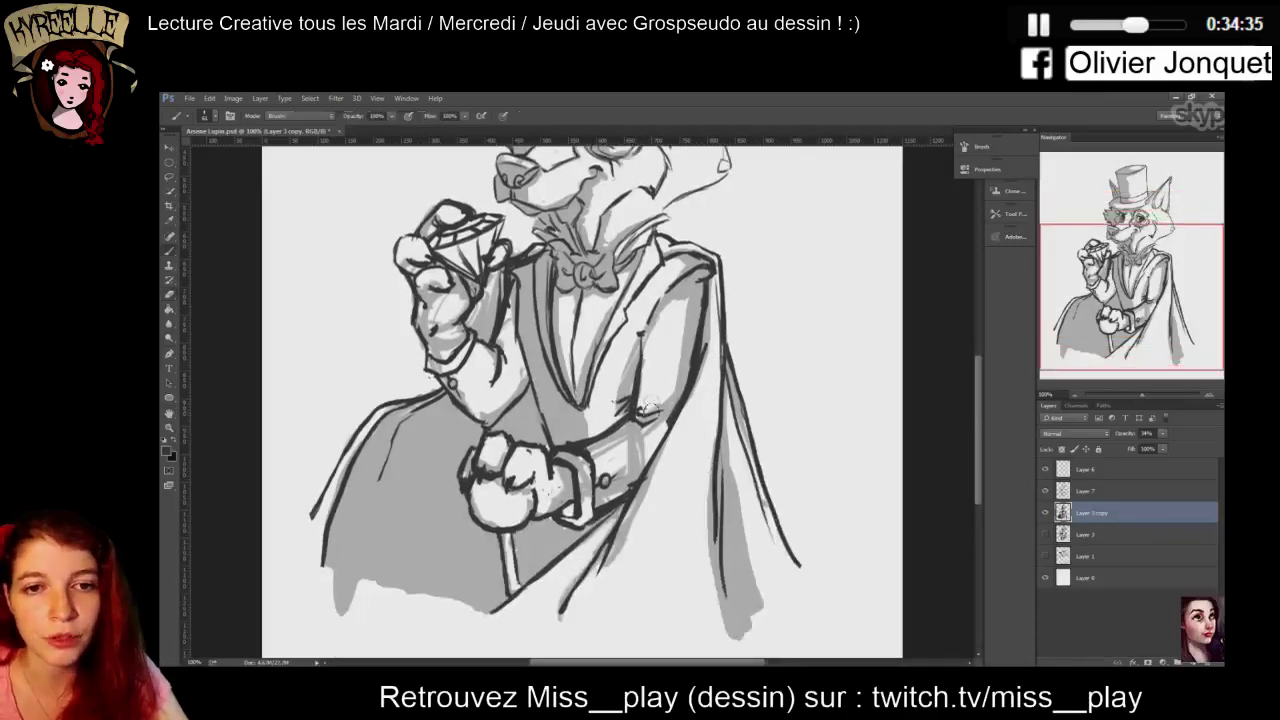
key(b)
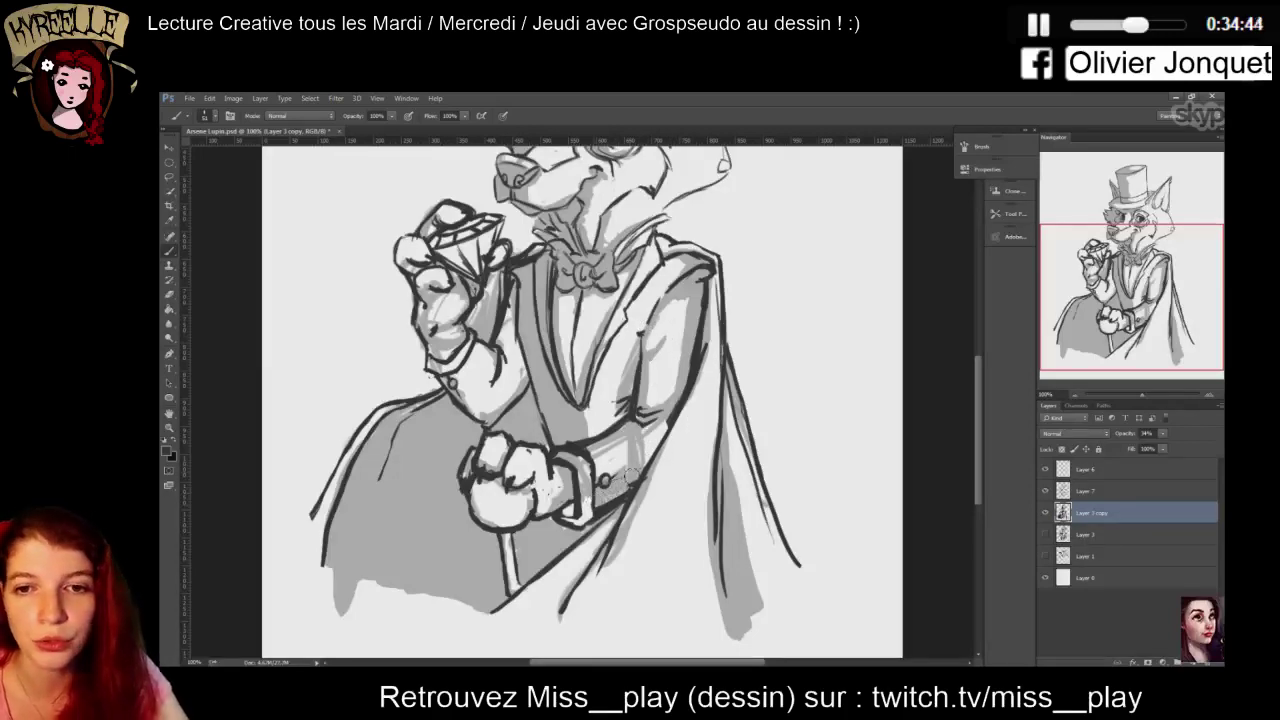
mouse_move(567, 514)
mouse_down()
mouse_move(588, 512)
mouse_move(600, 482)
mouse_up()
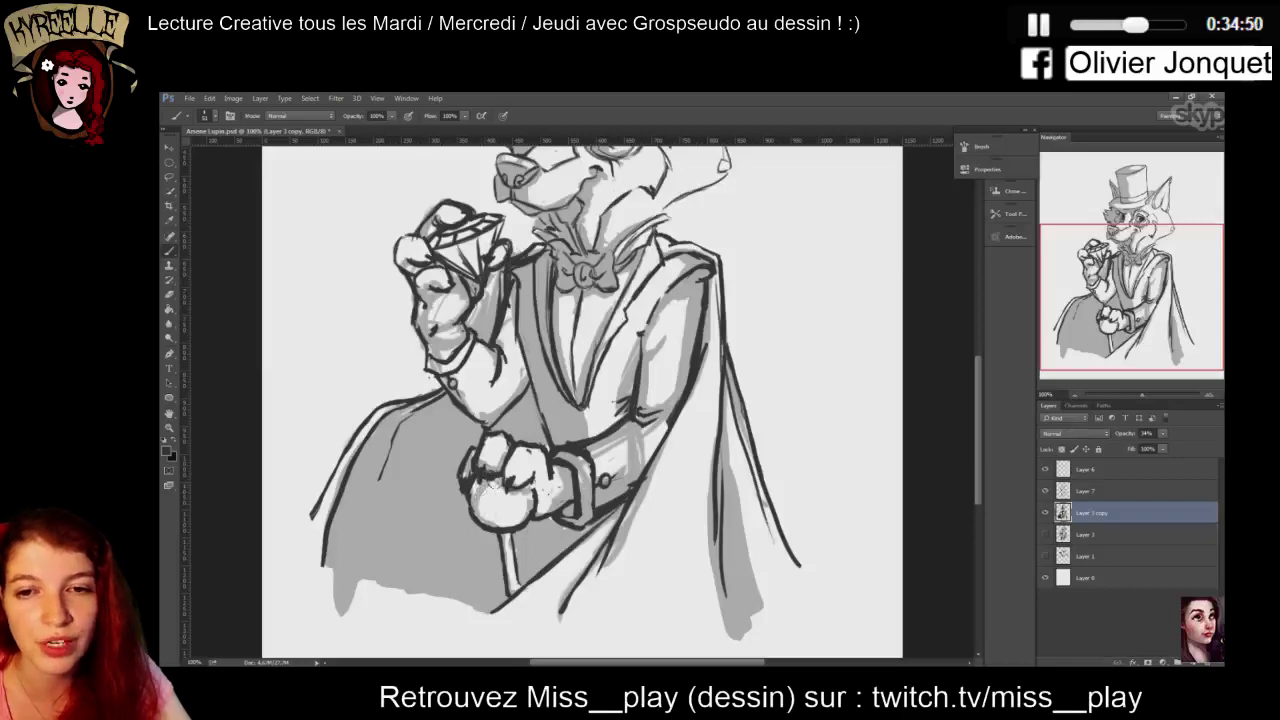
mouse_move(486, 486)
mouse_down()
mouse_move(490, 518)
mouse_move(500, 480)
mouse_move(487, 494)
mouse_move(512, 510)
mouse_move(476, 483)
mouse_move(523, 486)
mouse_move(500, 490)
mouse_move(486, 512)
mouse_move(500, 515)
mouse_move(532, 502)
mouse_move(534, 466)
mouse_move(544, 492)
mouse_up()
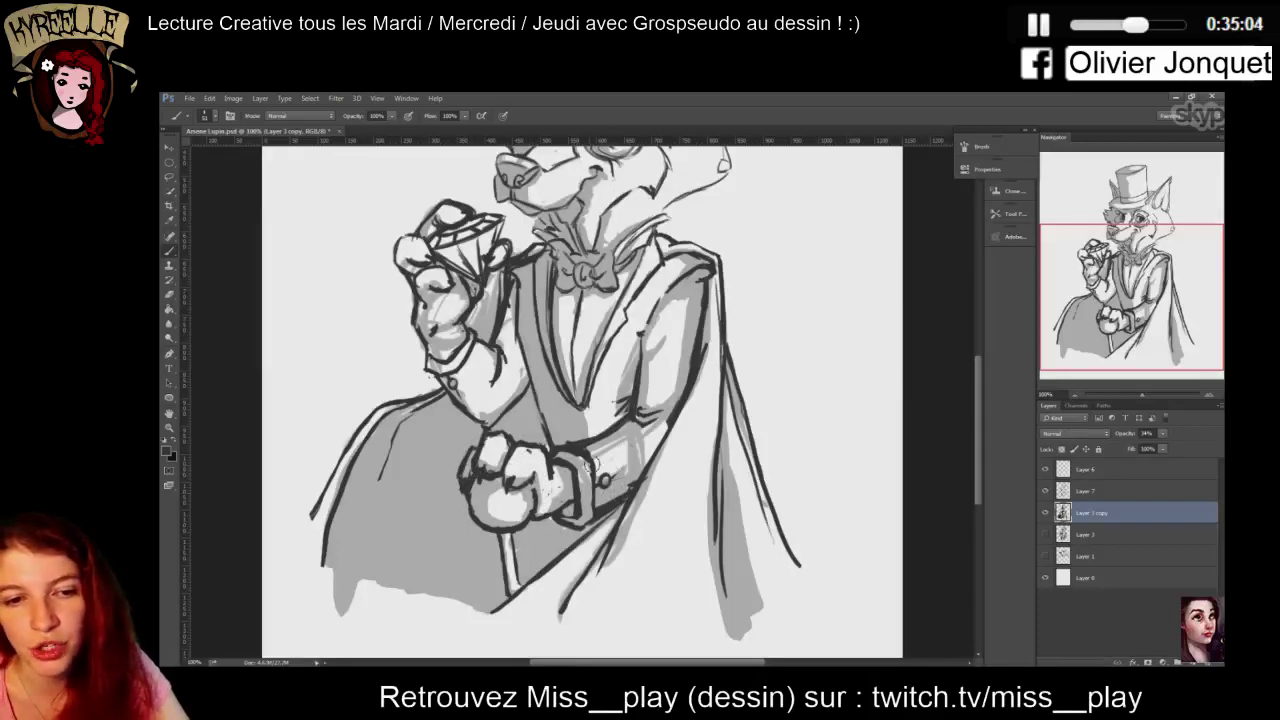
Erase excess grey from the bent forearm and the raised glove, resizing the eraser for the finer areas
key(e)
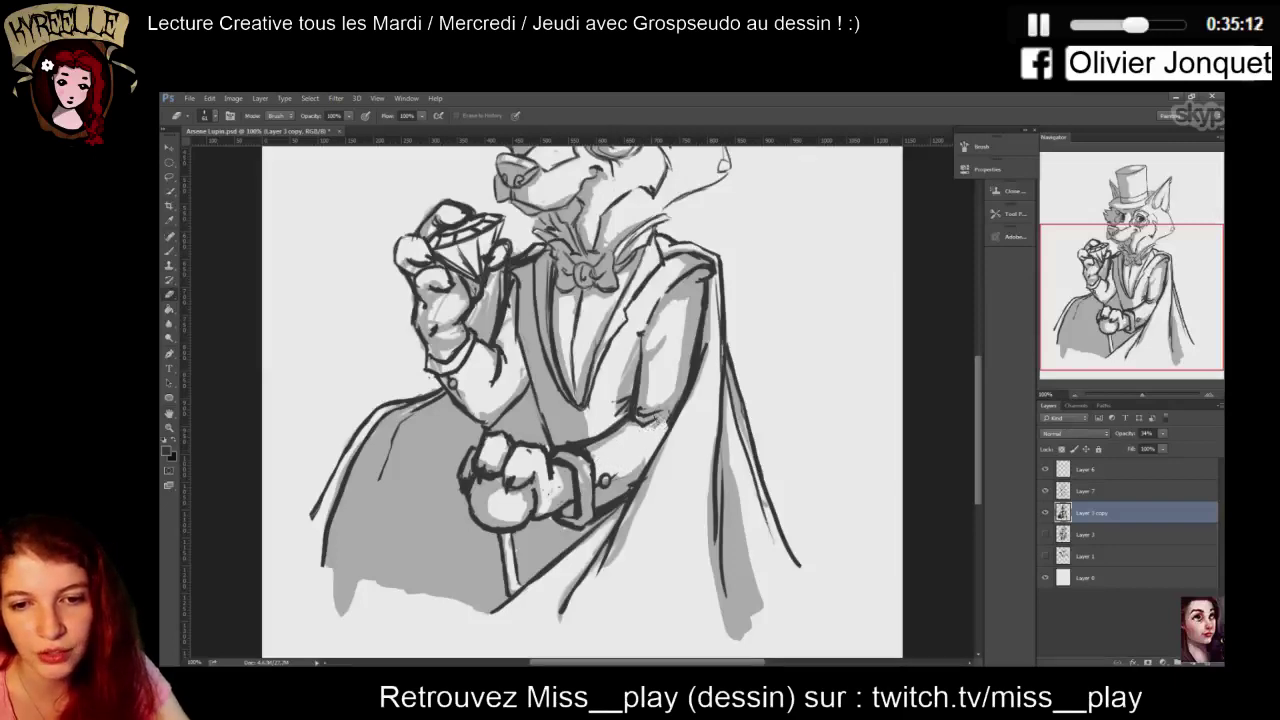
right_click(688, 344)
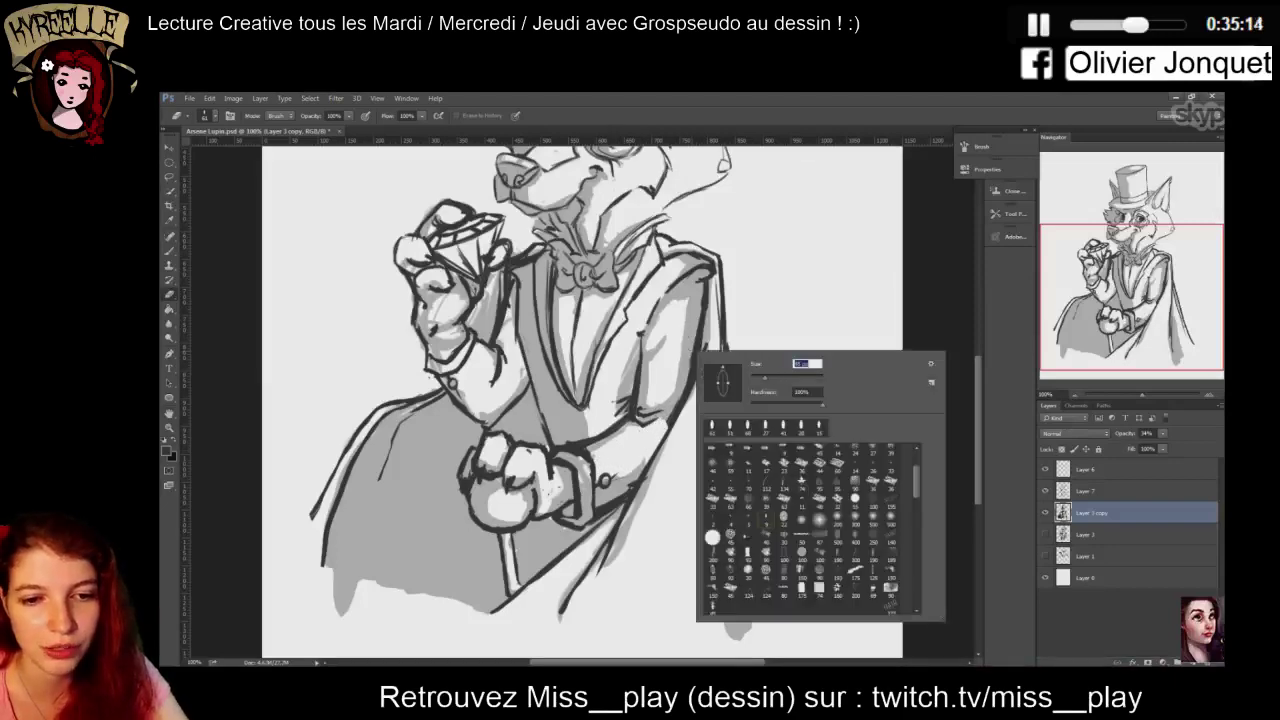
click(660, 409)
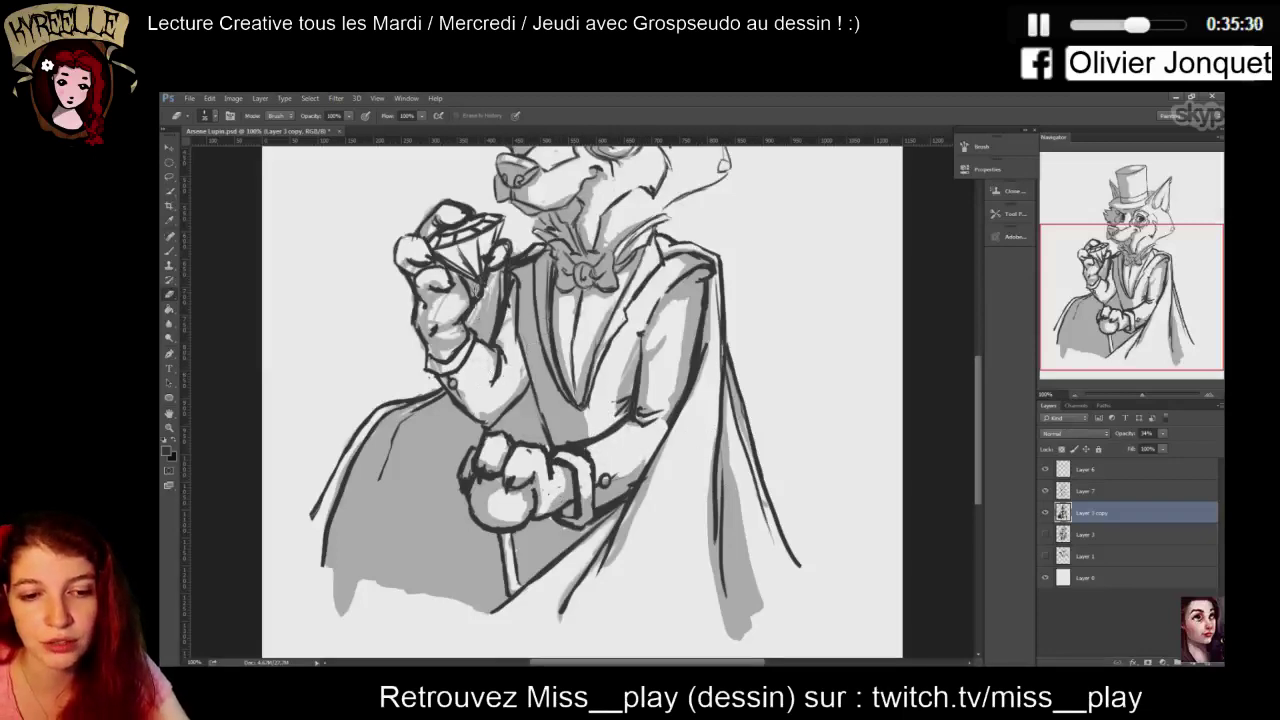
drag(437, 278, 448, 280)
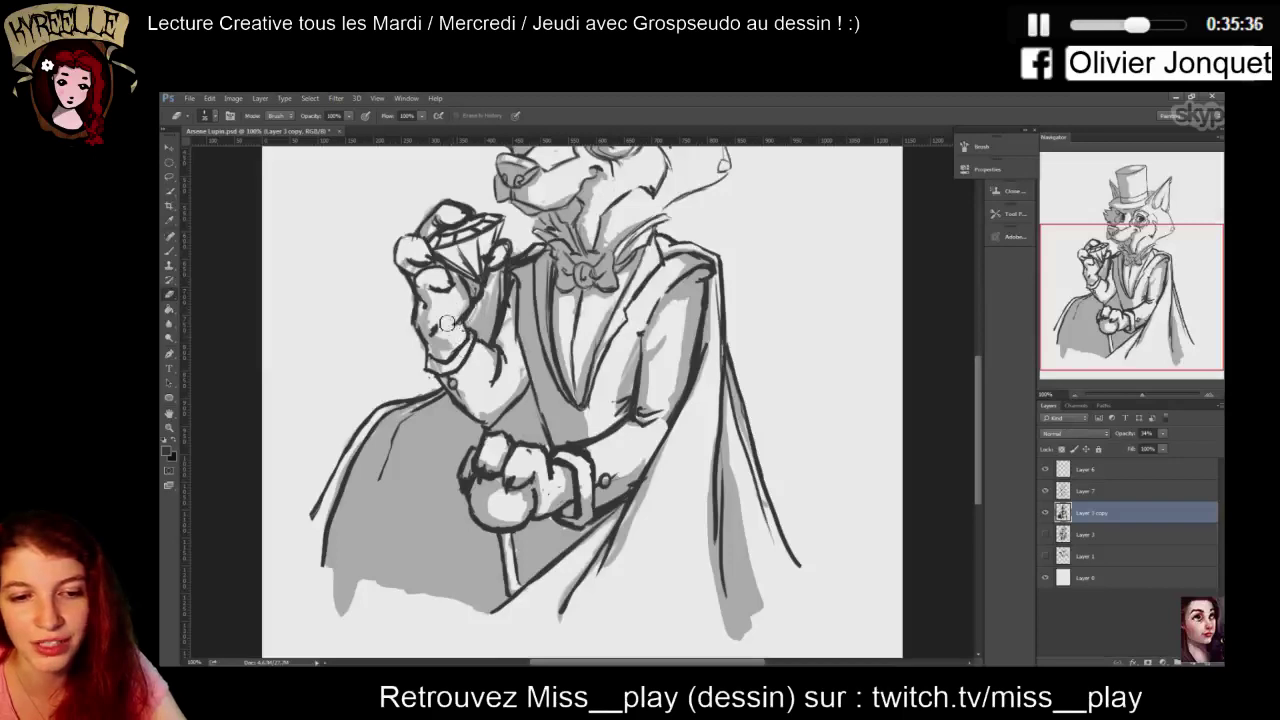
Paint grey shadows on the raised glove's fingers and palm, its cuff and the raised sleeve
key(b)
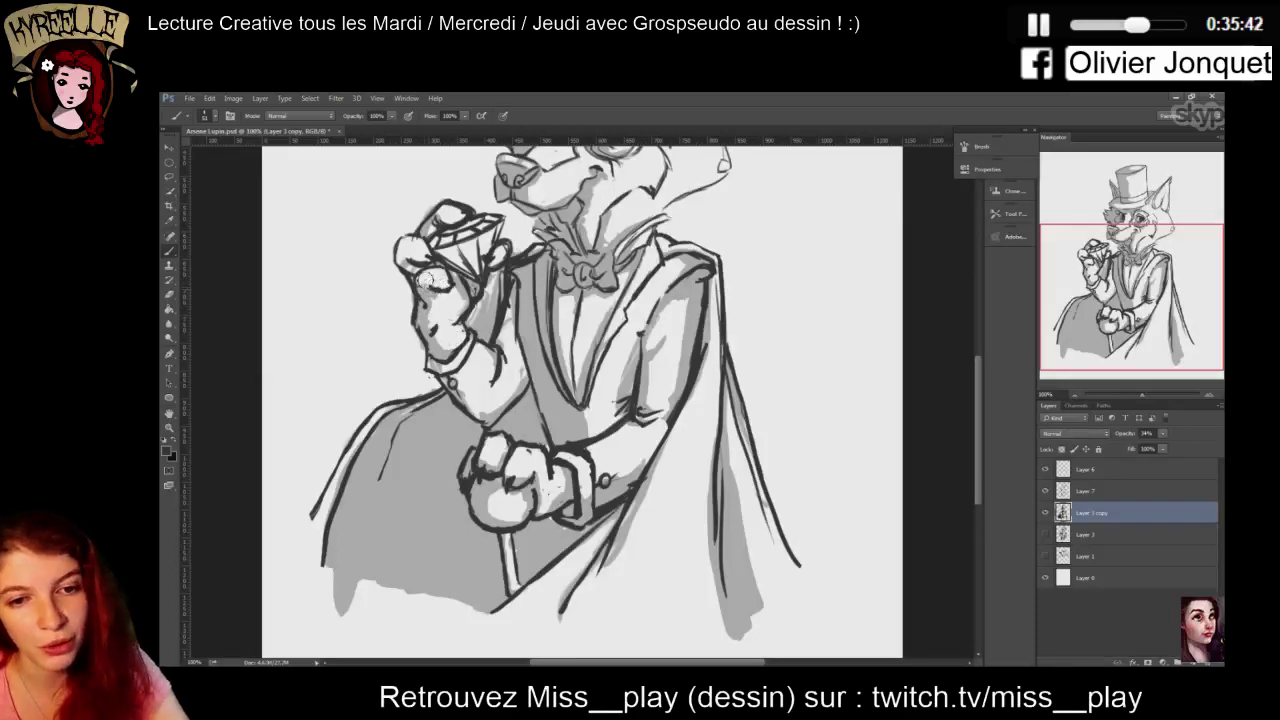
mouse_move(411, 252)
mouse_down()
mouse_move(400, 242)
mouse_move(422, 258)
mouse_move(428, 227)
mouse_move(466, 209)
mouse_up()
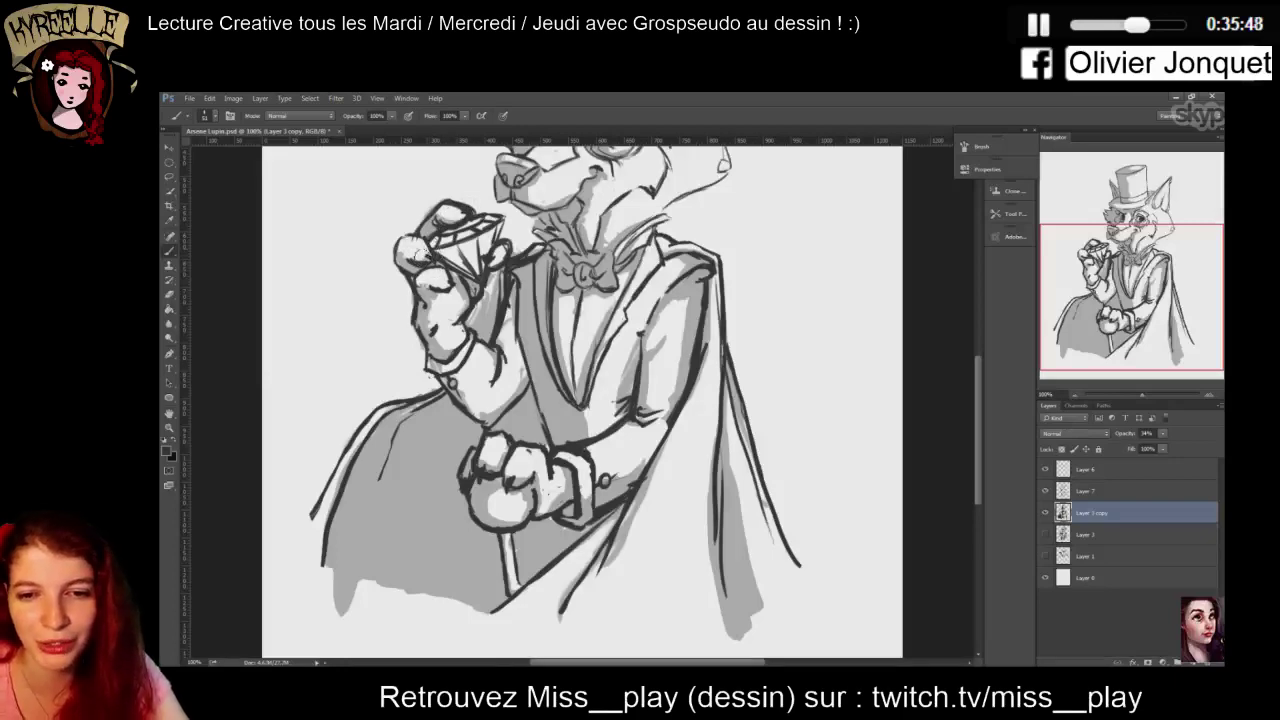
mouse_move(438, 280)
mouse_down()
mouse_move(459, 277)
mouse_move(458, 292)
mouse_move(448, 286)
mouse_up()
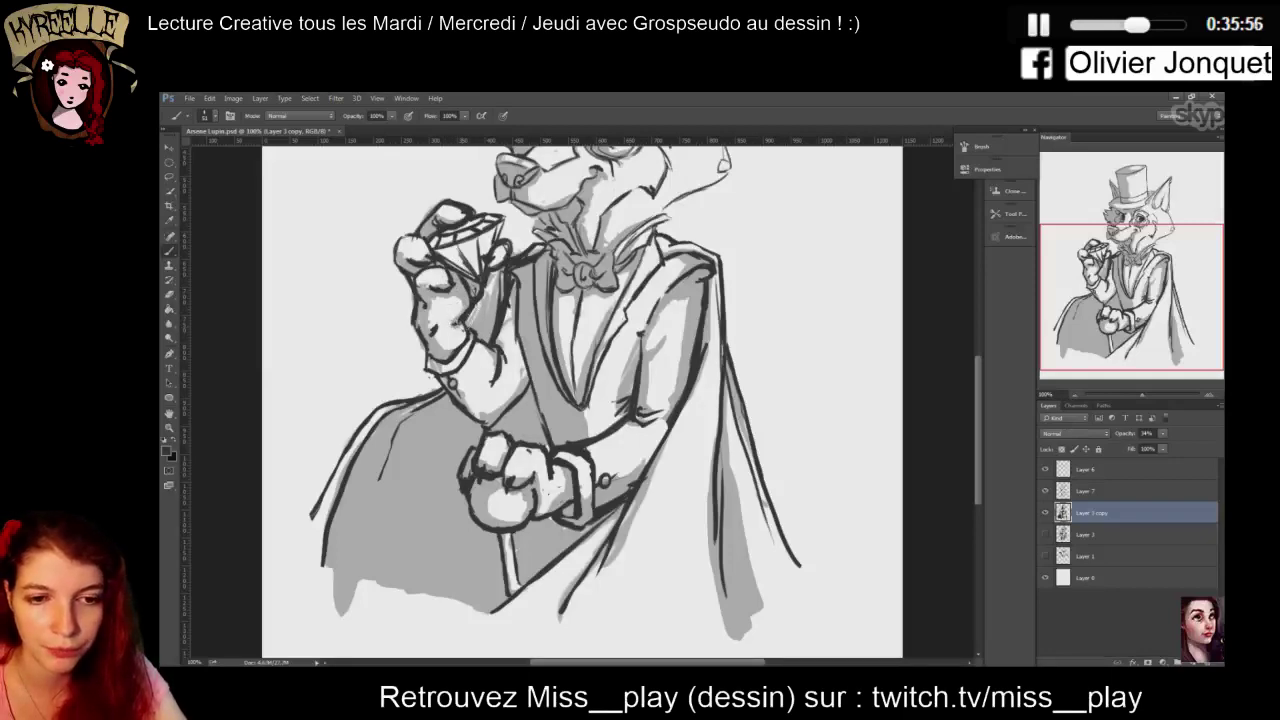
drag(432, 364, 443, 360)
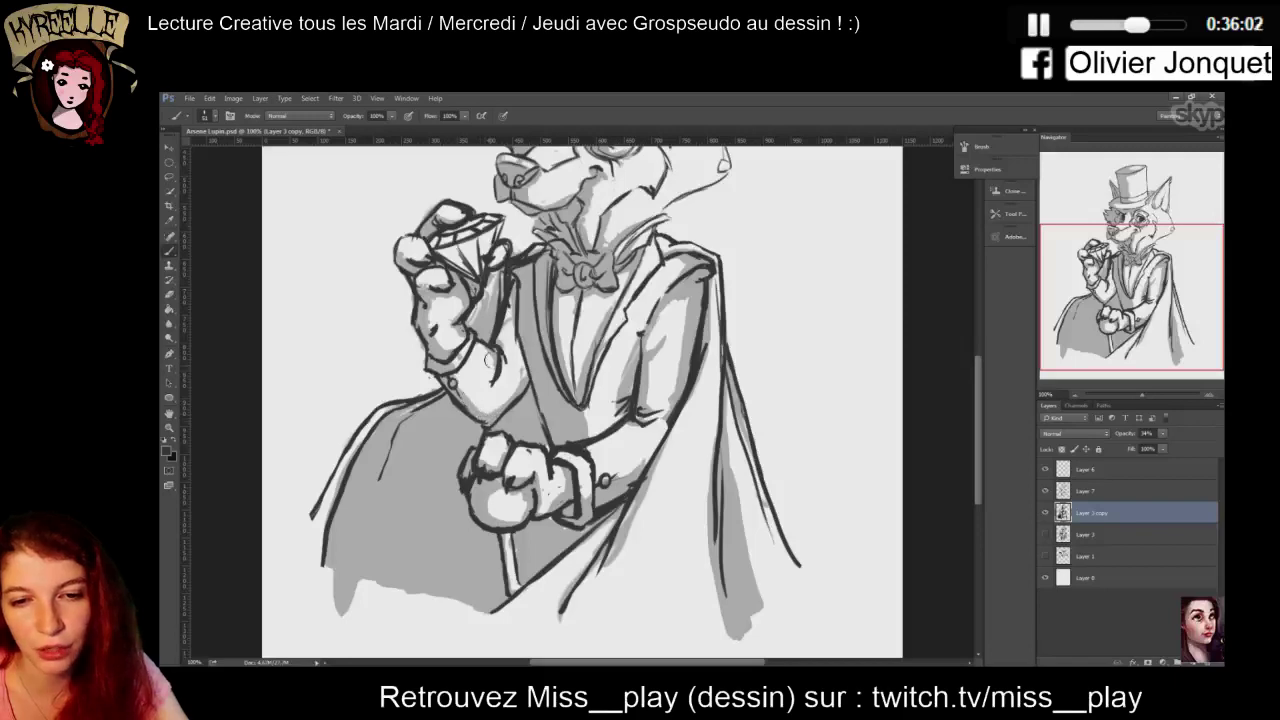
drag(505, 342, 508, 312)
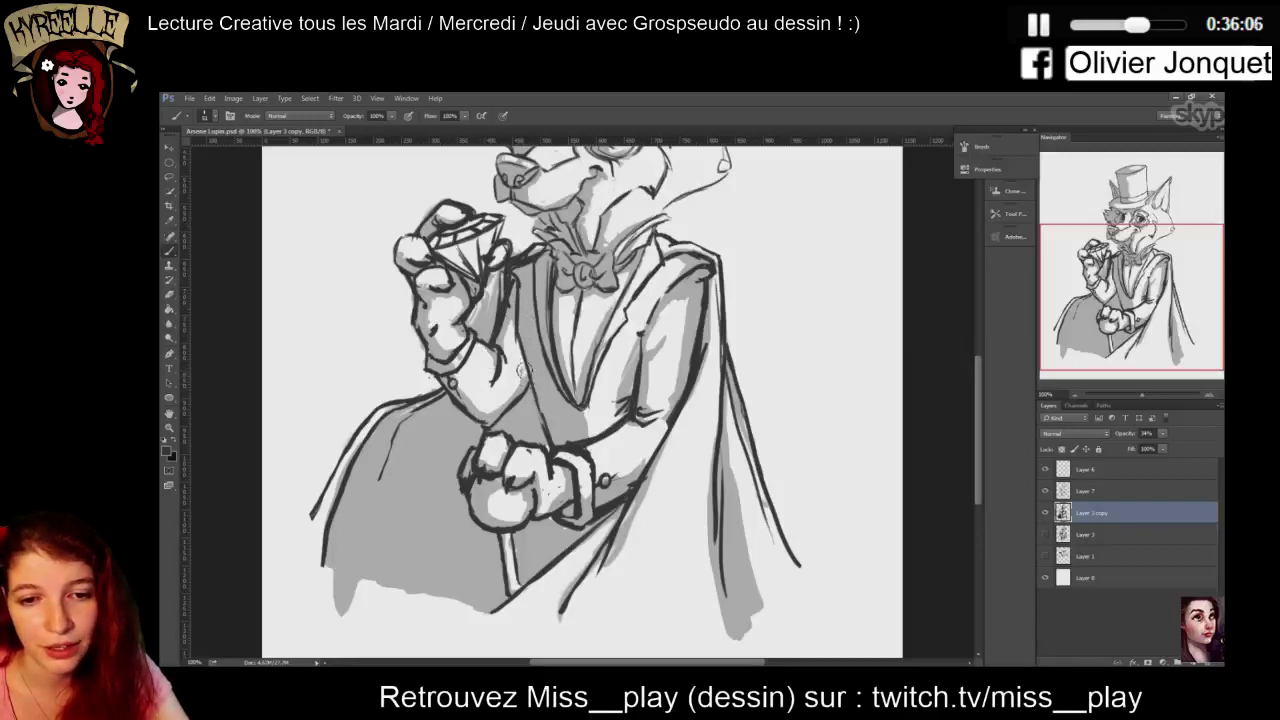
Erase the grey between the raised wrist and the jacket lapel, and set the brush size to 18 px
key(e)
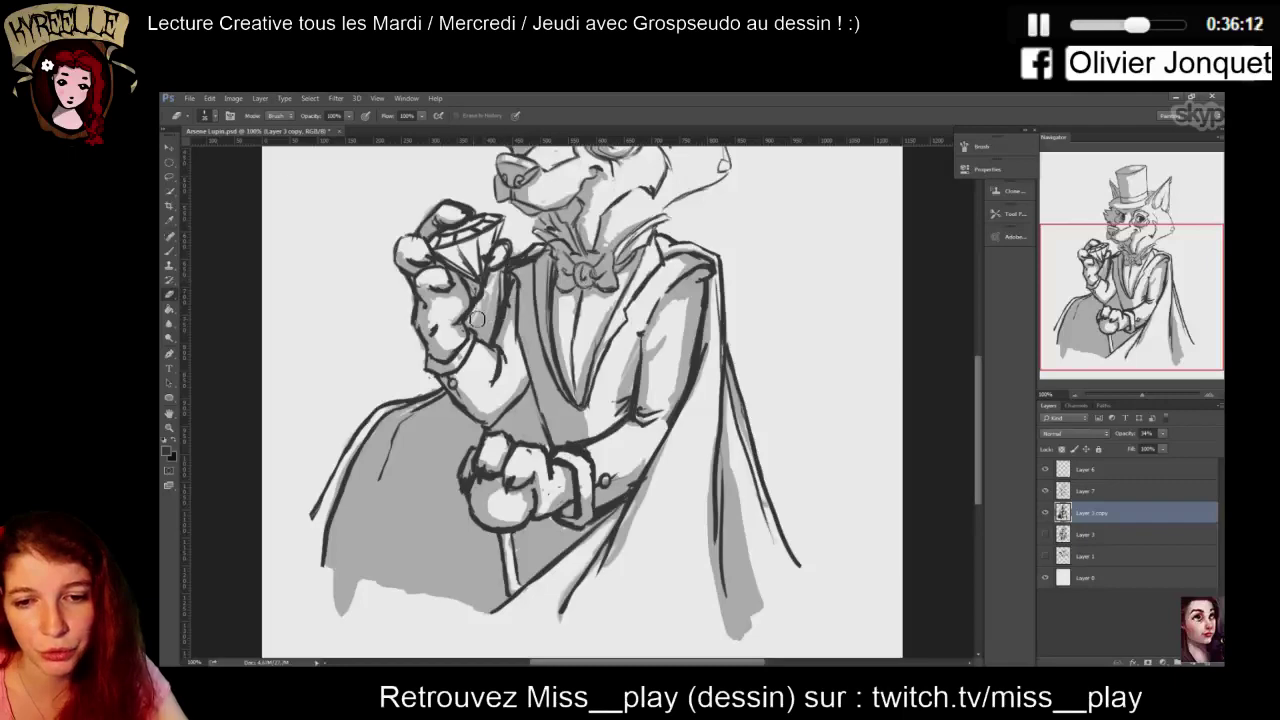
mouse_move(476, 318)
mouse_down()
mouse_move(484, 328)
mouse_move(493, 280)
mouse_up()
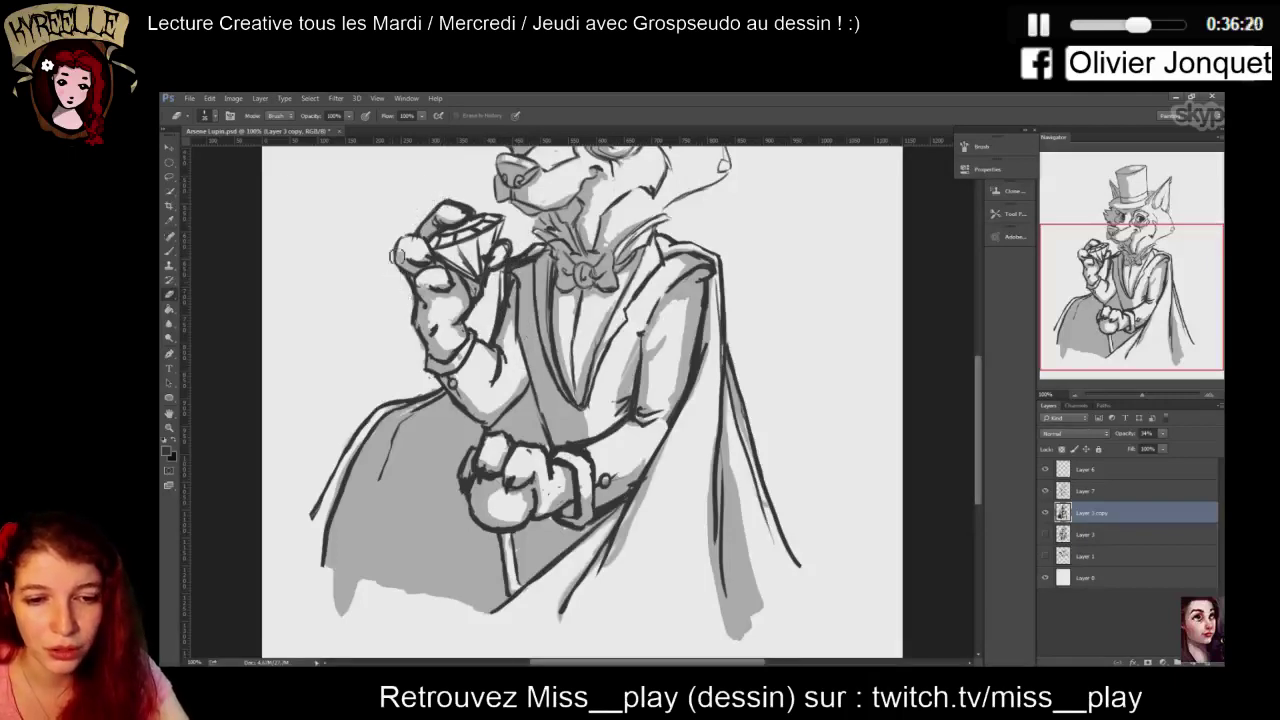
key(b)
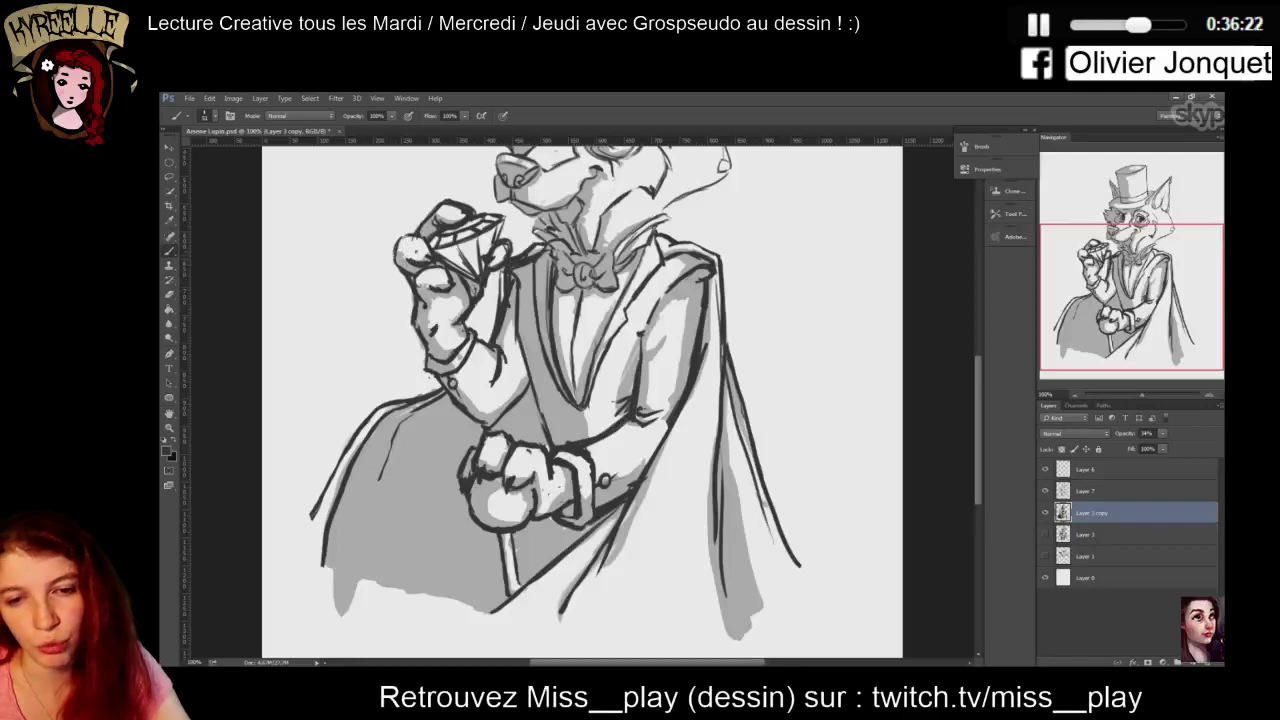
right_click(411, 251)
click(525, 263)
text(18)
key(Return)
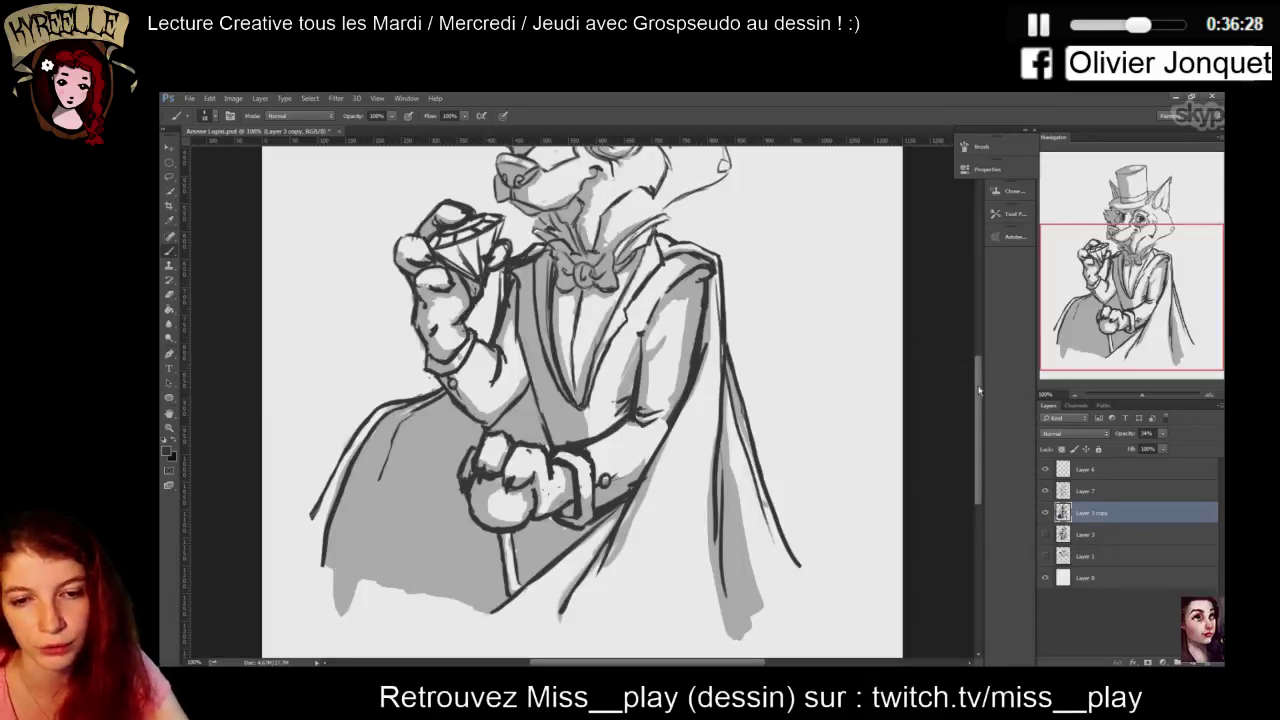
Erase light areas into the grey bow tie using a resized eraser
scroll(979, 390, up, 5)
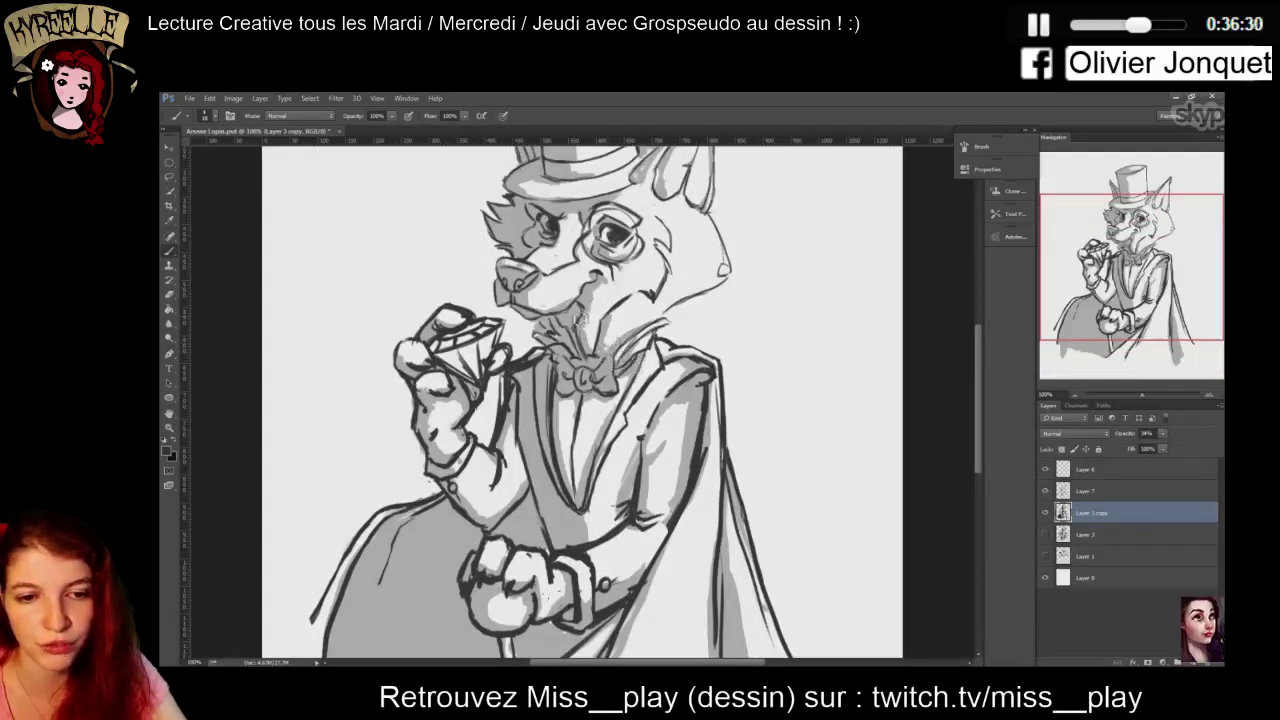
key(e)
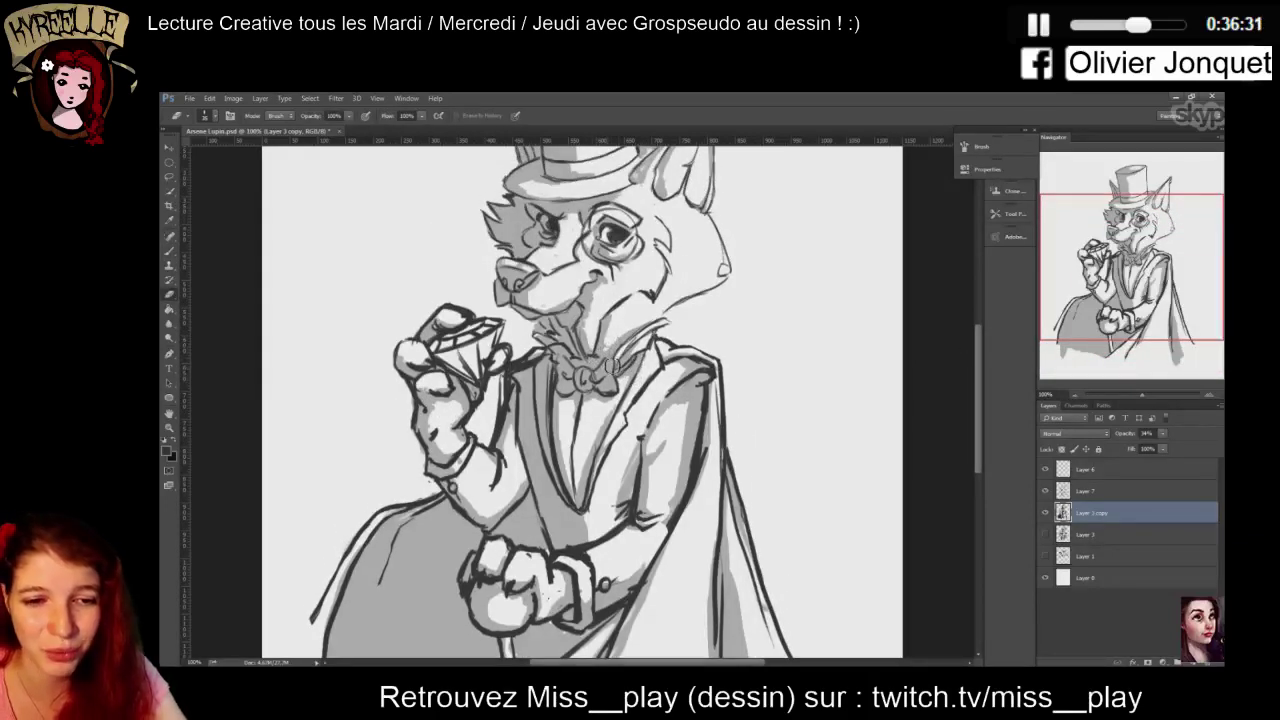
right_click(611, 363)
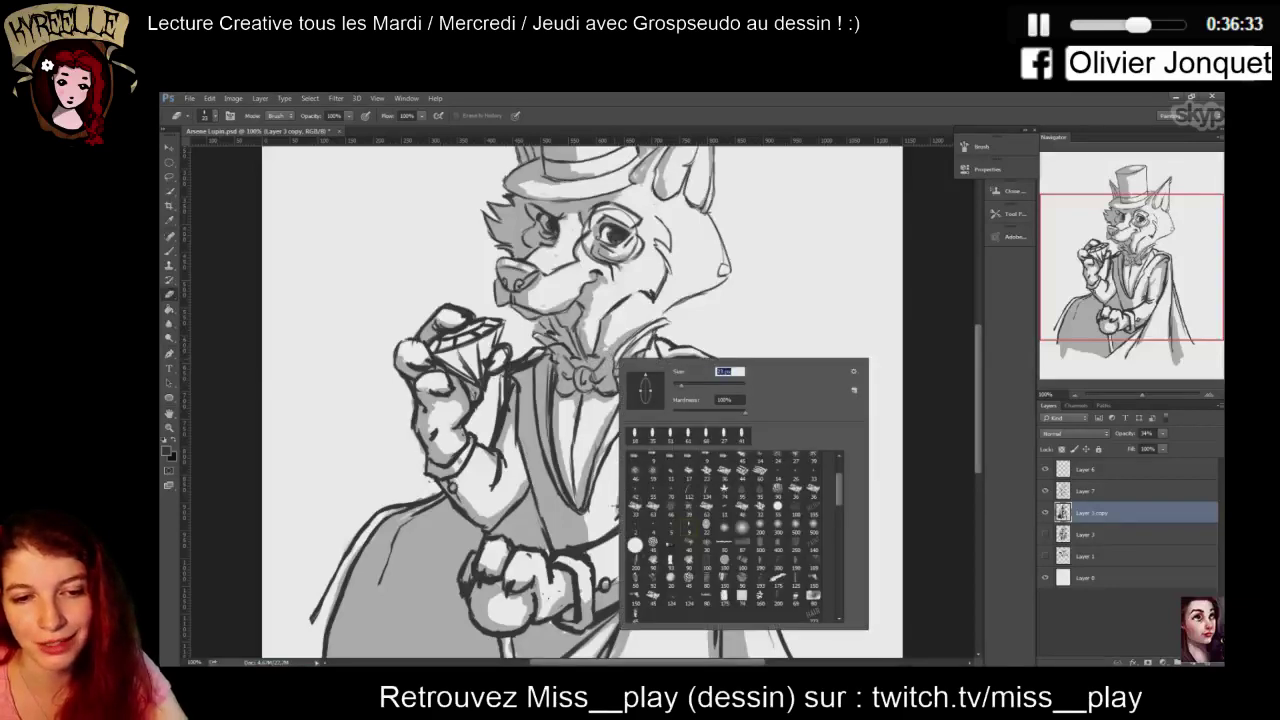
click(607, 382)
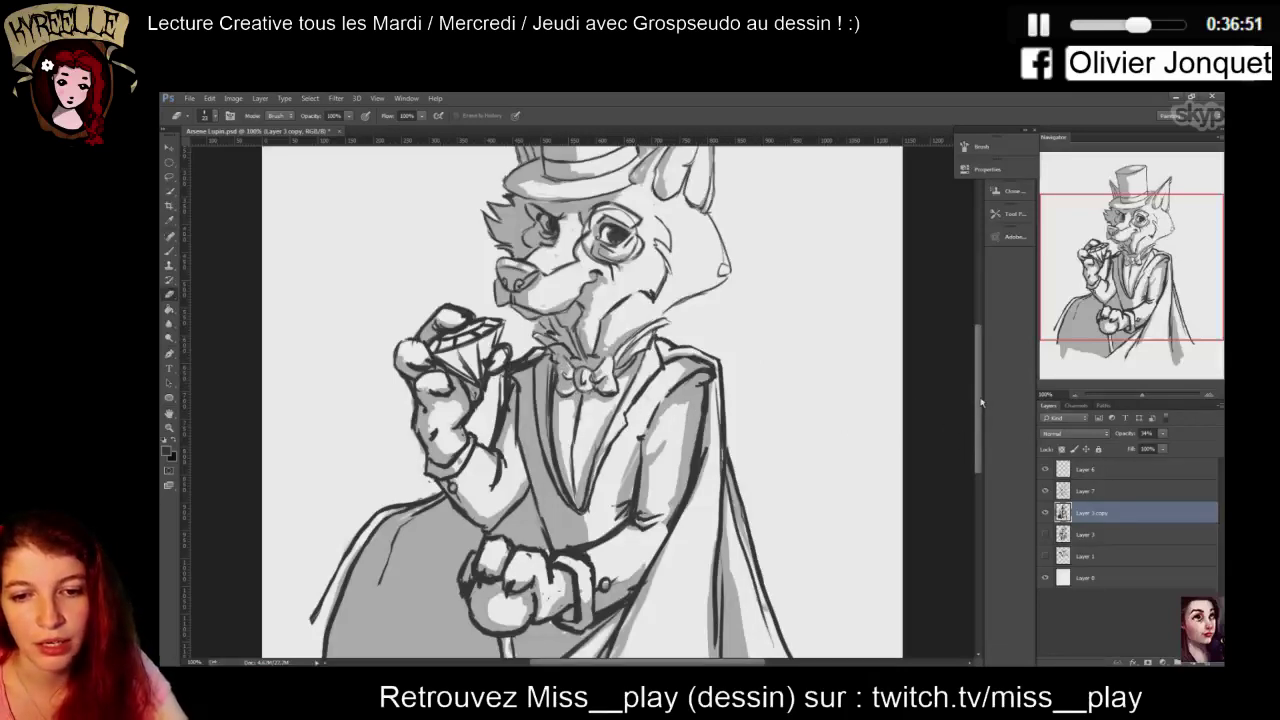
Erase a small patch of excess grey from the neck fur just below the wolf's chin
scroll(875, 425, up, 5)
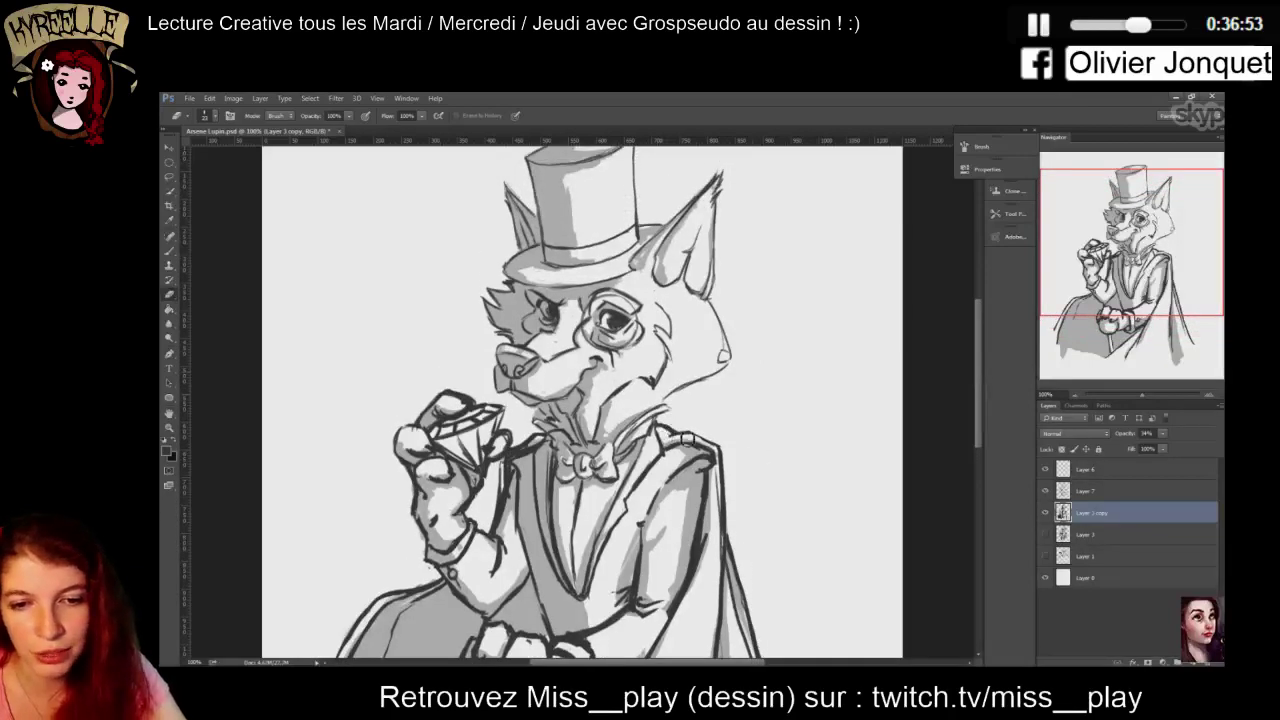
key(b)
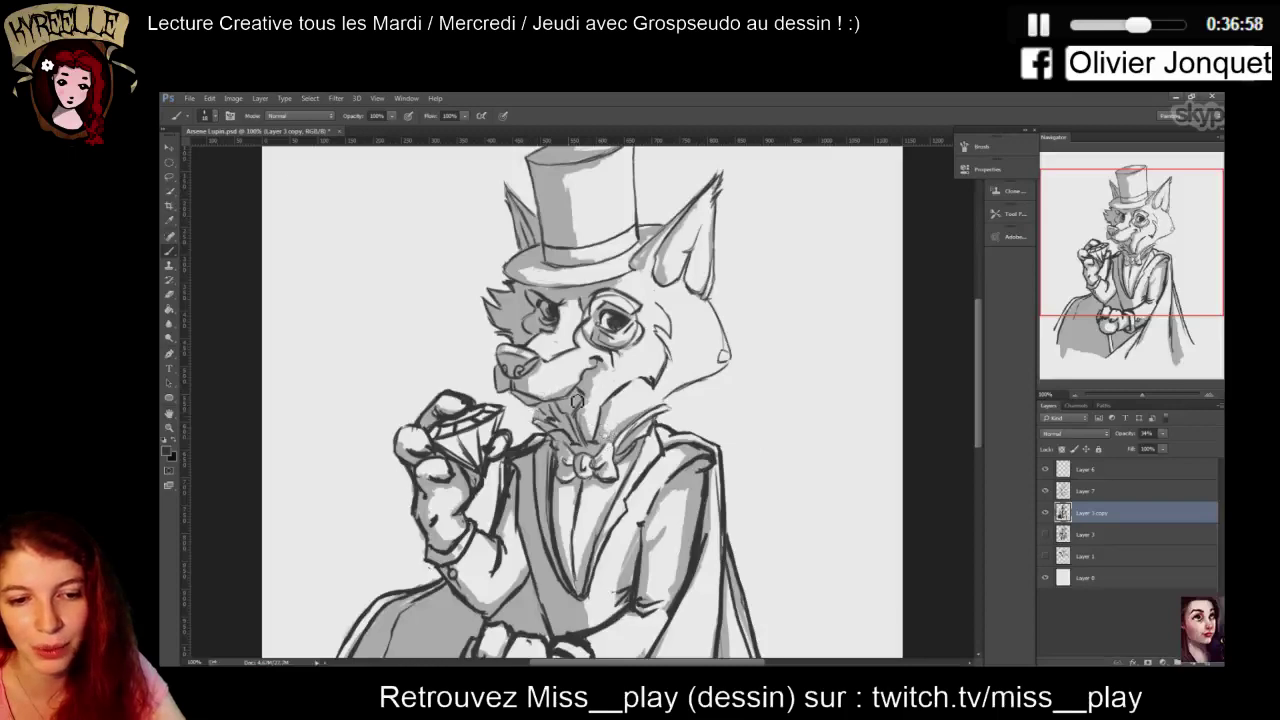
key(e)
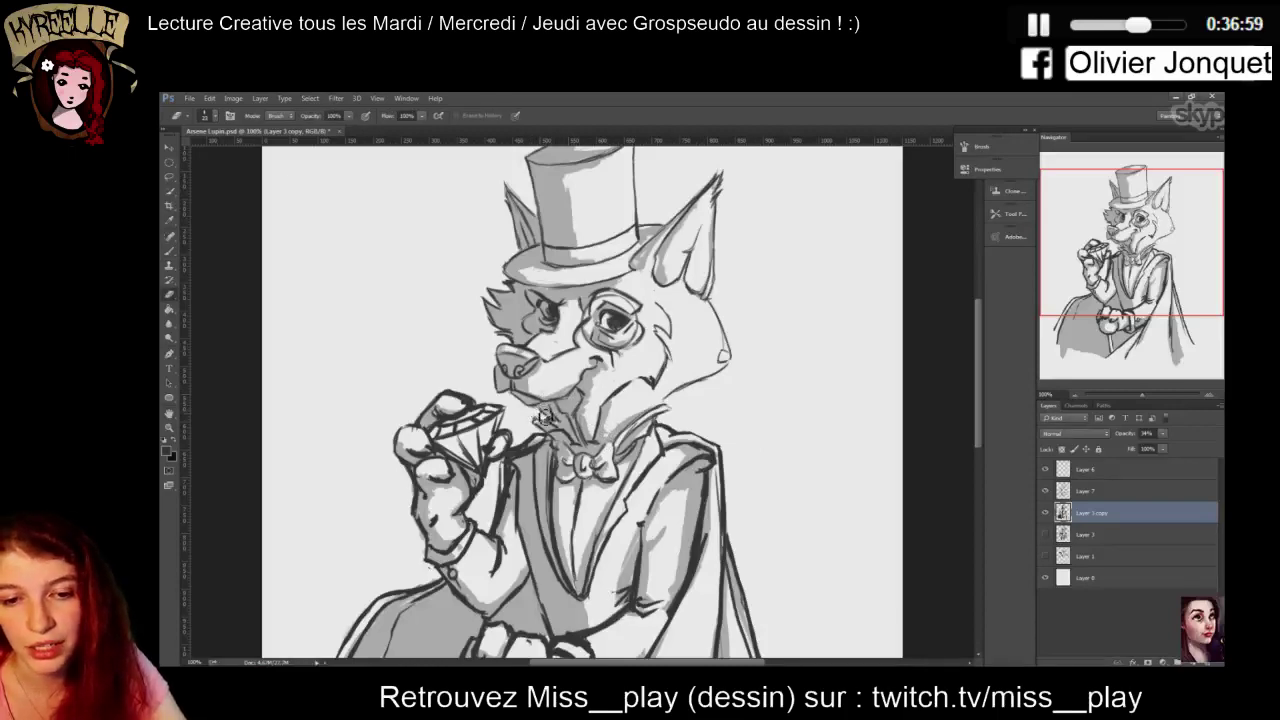
drag(546, 417, 558, 423)
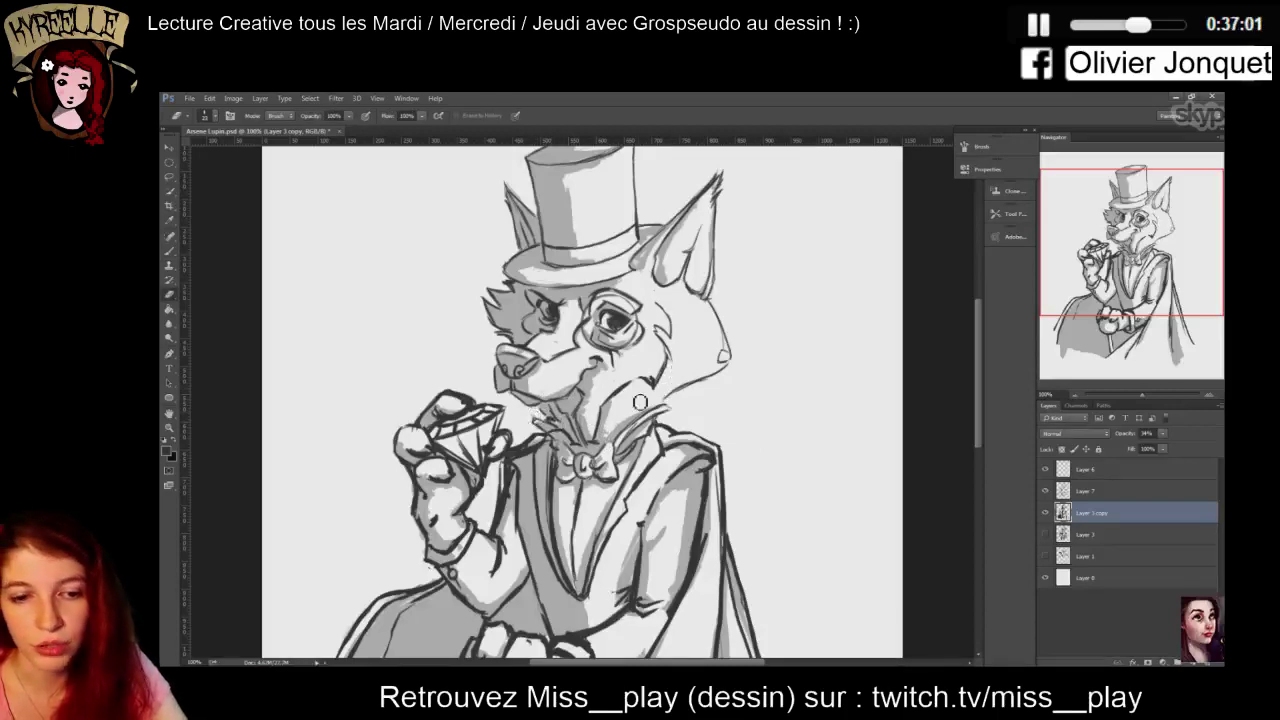
Paint grey shading on the shadowed facets of the diamond held in the raised glove
key(b)
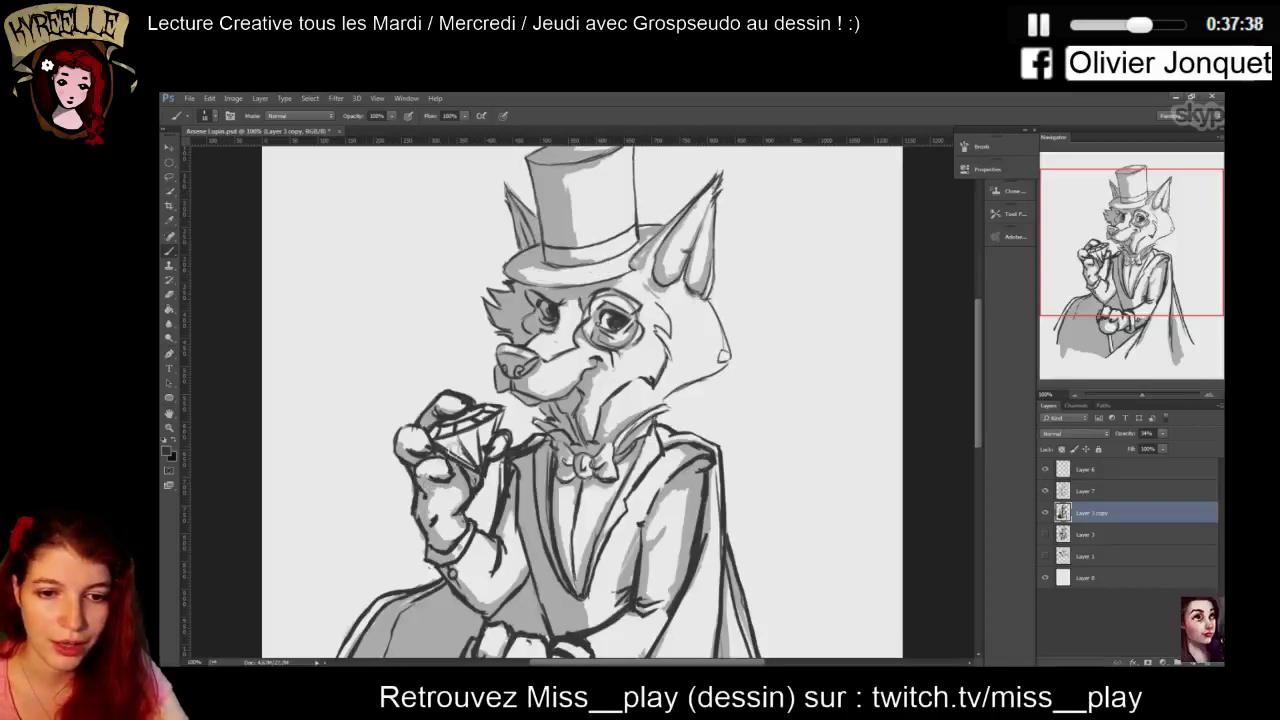
mouse_move(446, 448)
mouse_down()
mouse_move(472, 466)
mouse_move(464, 422)
mouse_move(439, 439)
mouse_up()
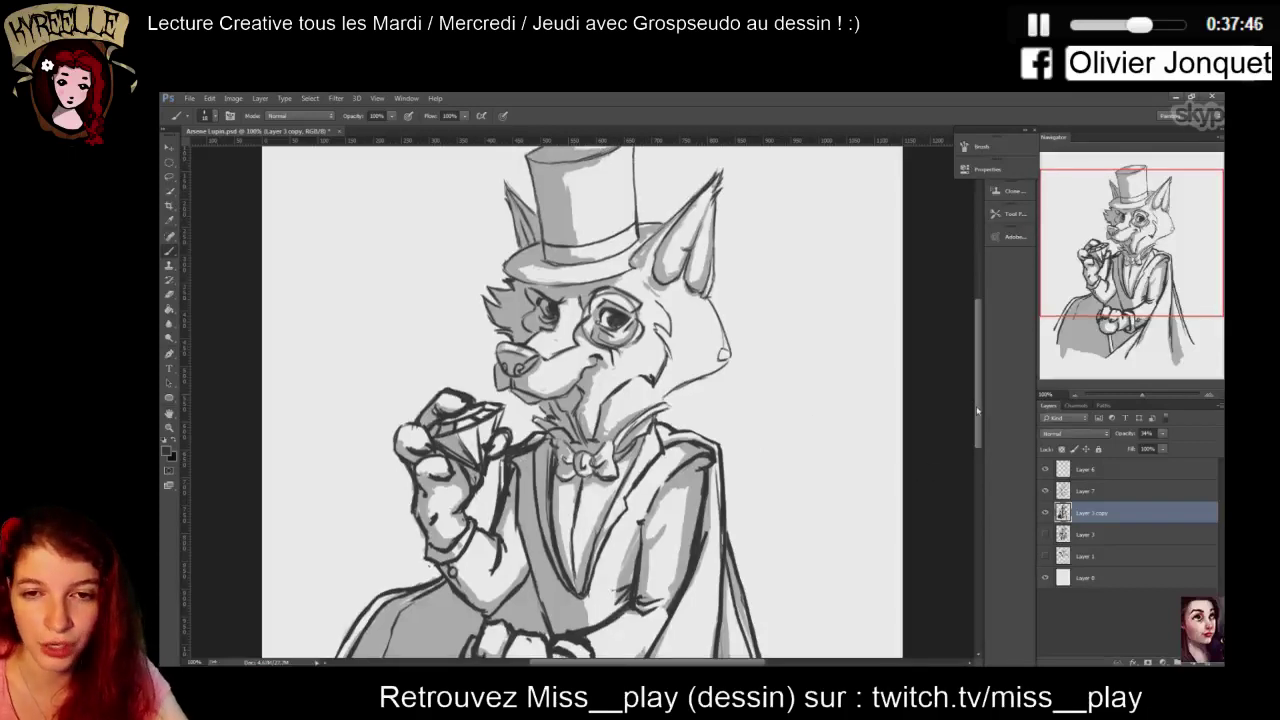
drag(975, 398, 980, 454)
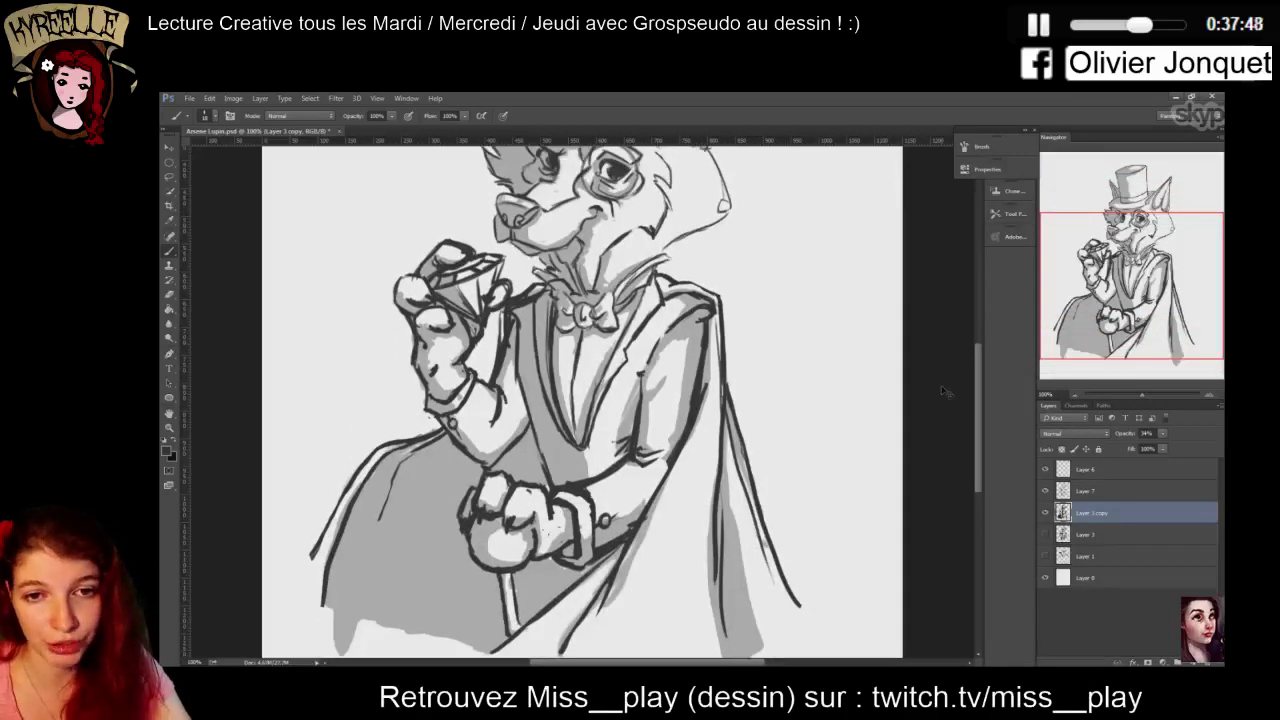
key(ctrl+minus)
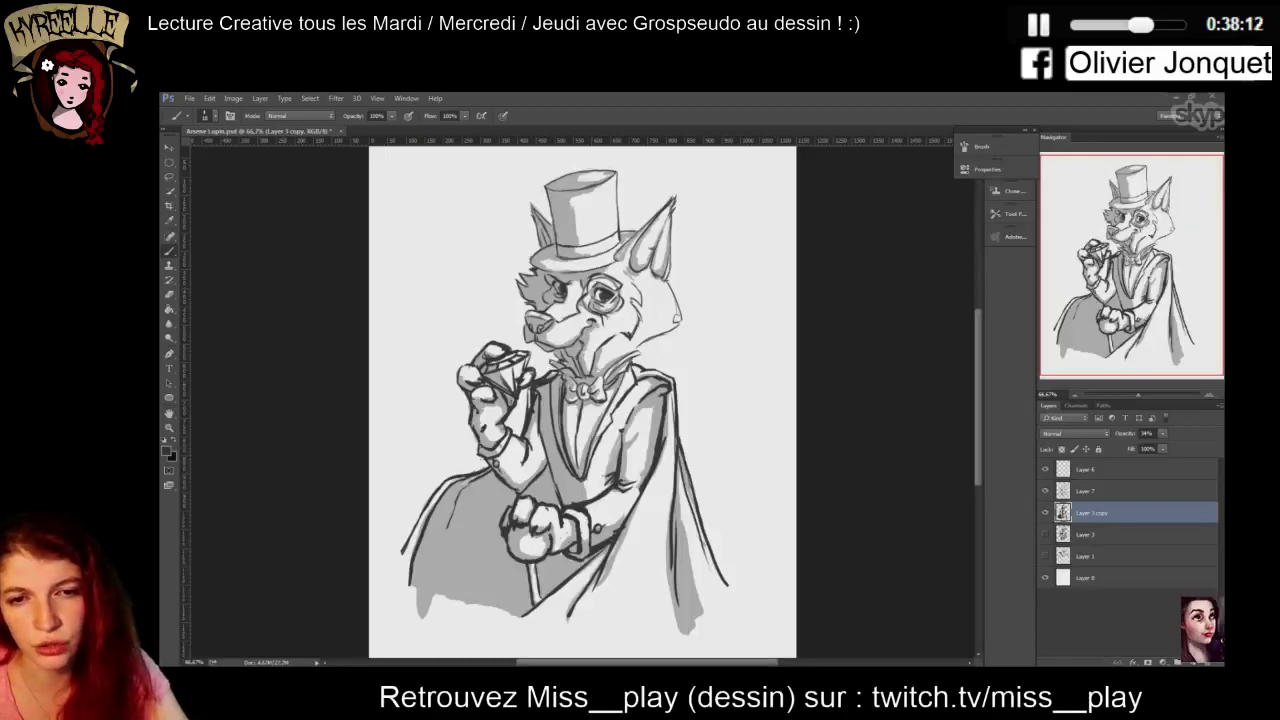
On the Layer 7 line art, erase stray dark lines between the raised forearm and the jacket lapel with a smaller eraser
click(1056, 494)
click(1045, 493)
click(1045, 493)
click(1045, 493)
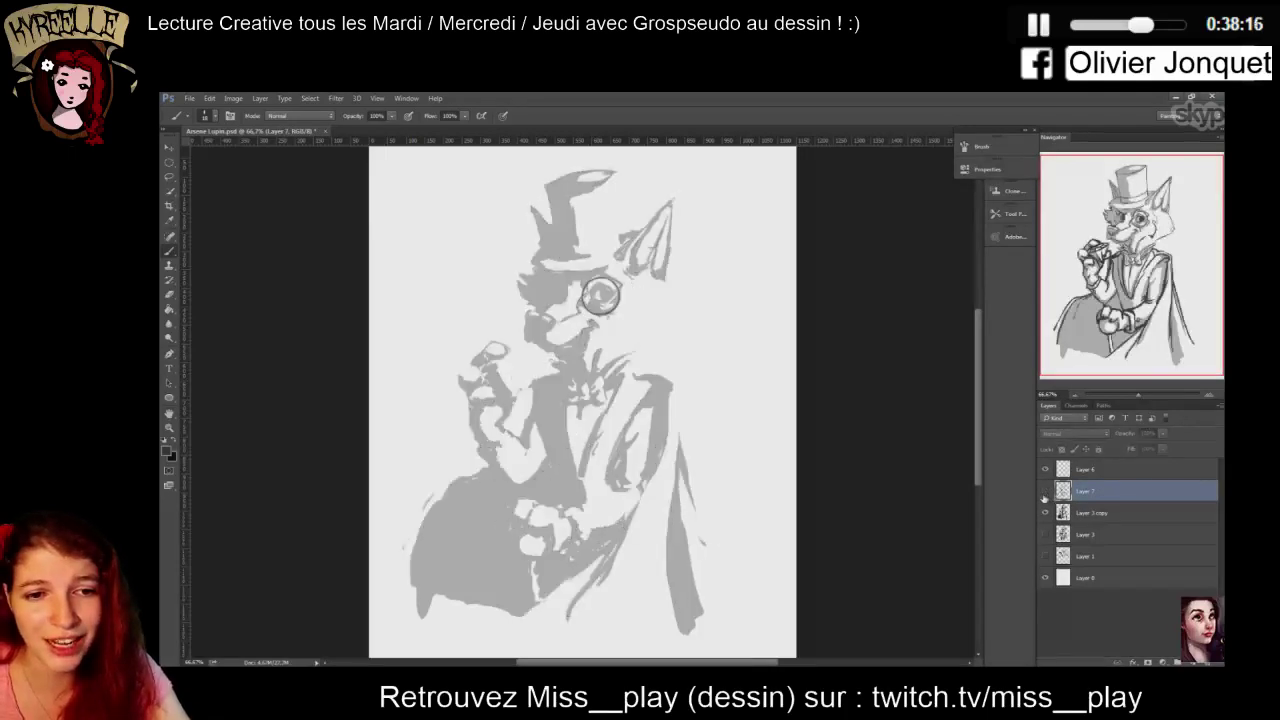
click(1045, 493)
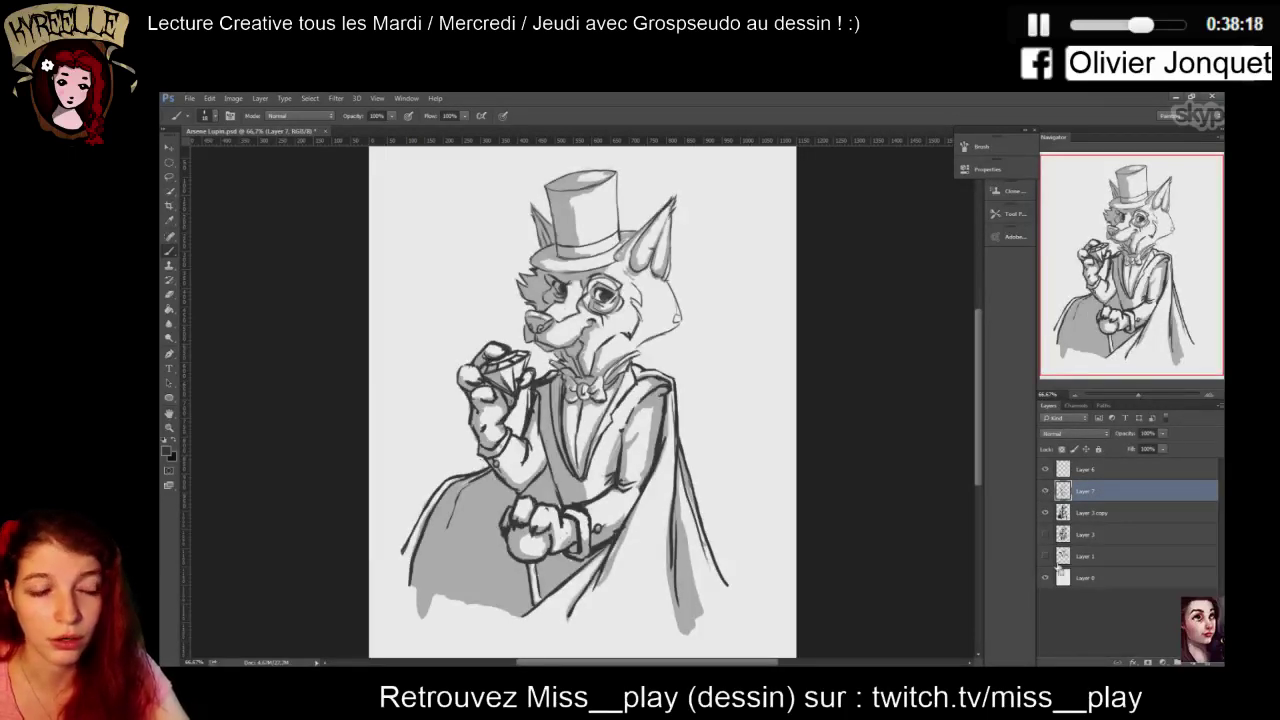
key(ctrl+plus)
key(ctrl+plus)
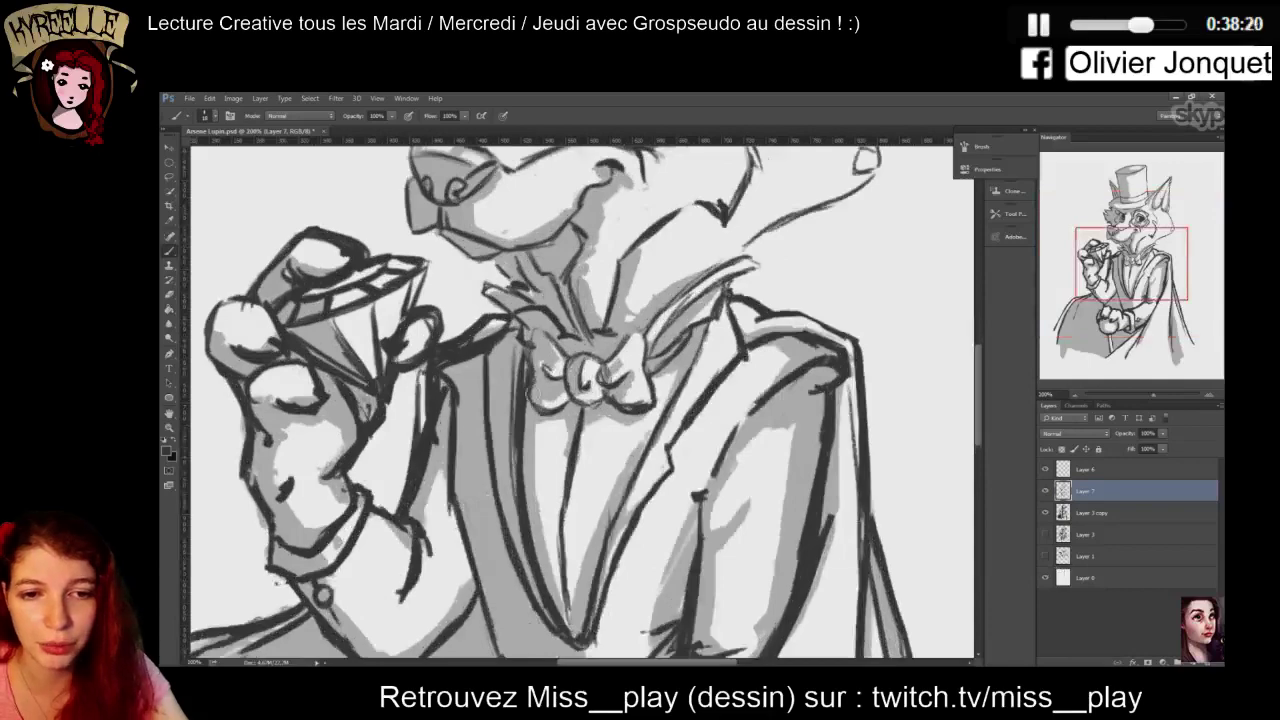
click(169, 294)
right_click(503, 397)
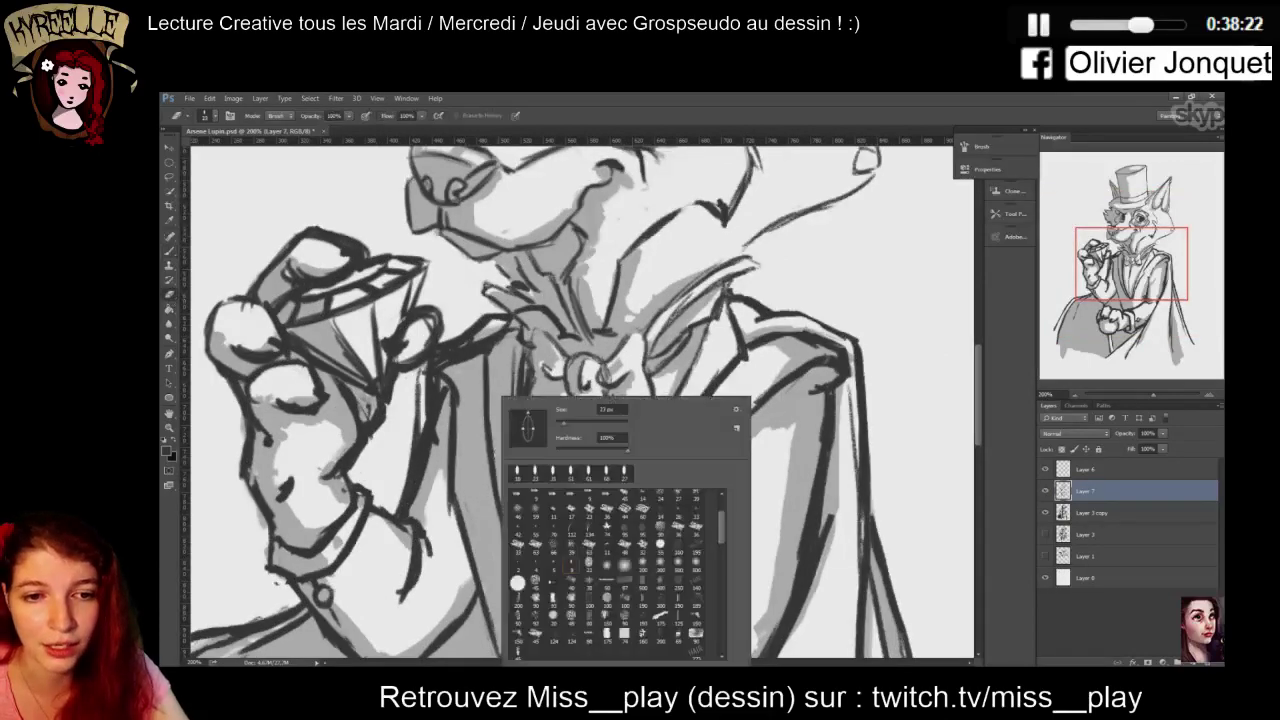
drag(564, 422, 556, 422)
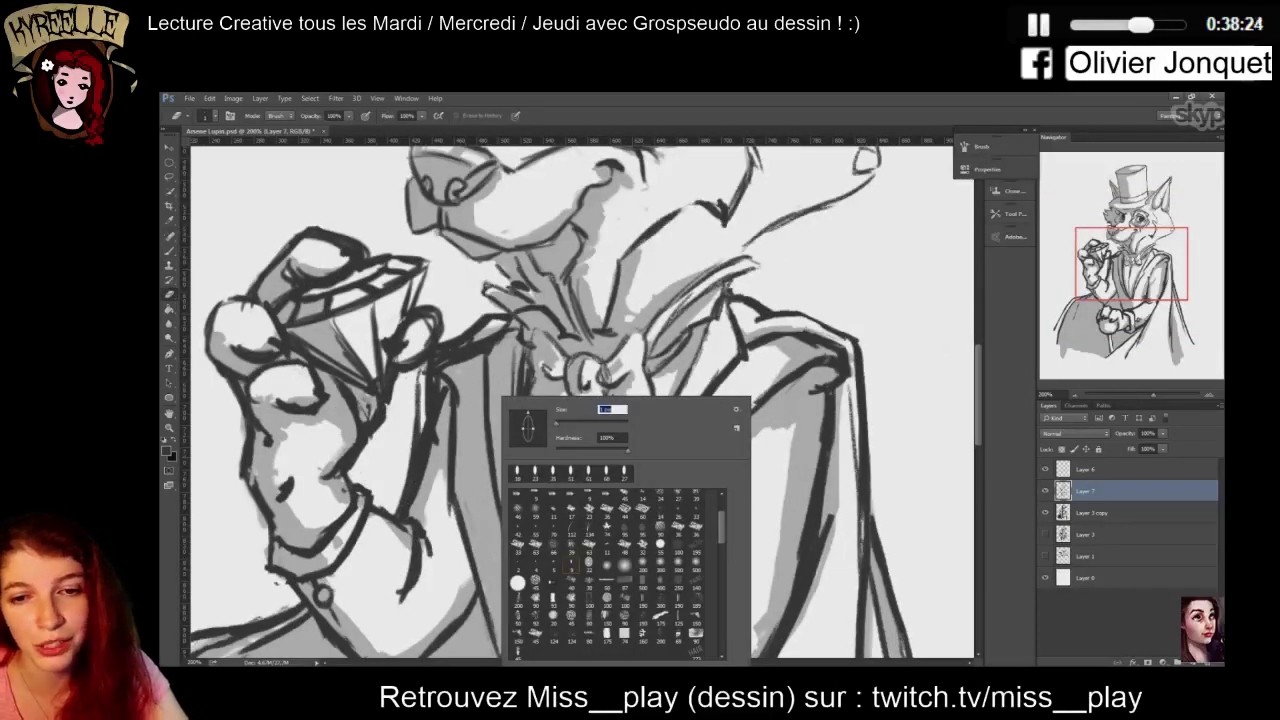
click(419, 484)
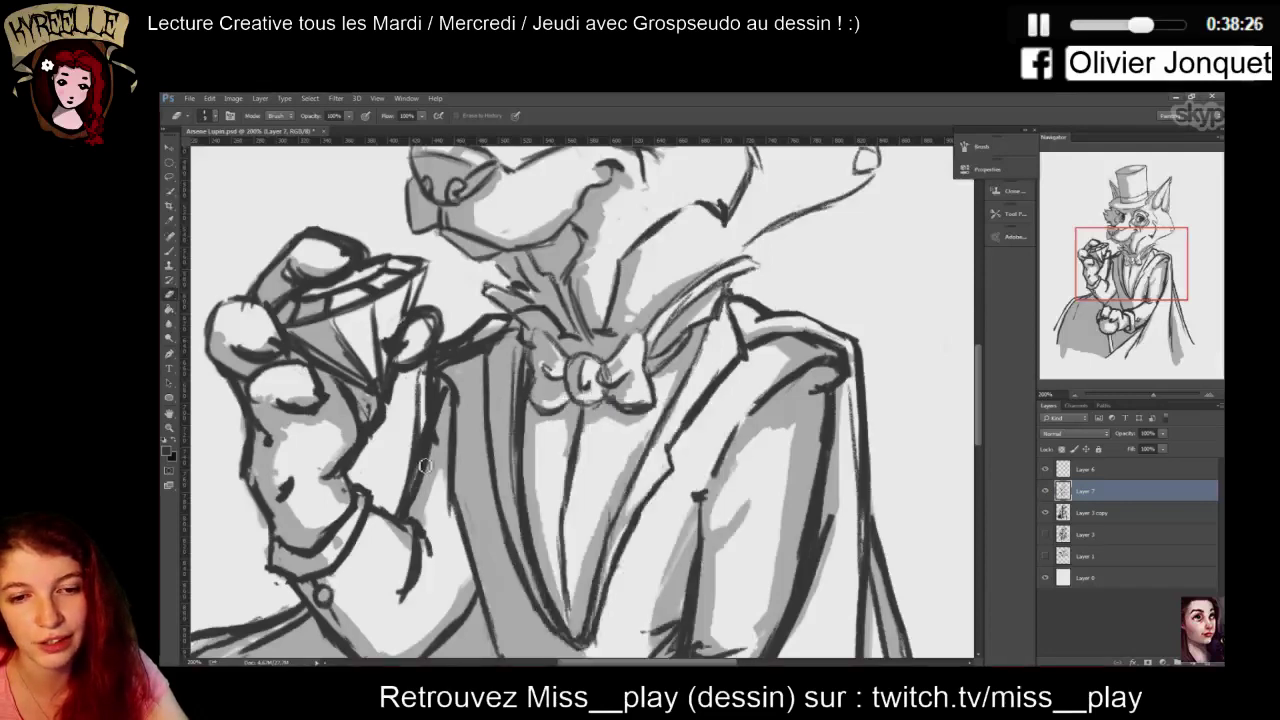
mouse_move(422, 470)
mouse_down()
mouse_move(444, 392)
mouse_move(413, 477)
mouse_move(416, 403)
mouse_move(412, 456)
mouse_move(411, 431)
mouse_move(464, 352)
mouse_move(432, 375)
mouse_move(492, 334)
mouse_move(432, 377)
mouse_move(466, 352)
mouse_up()
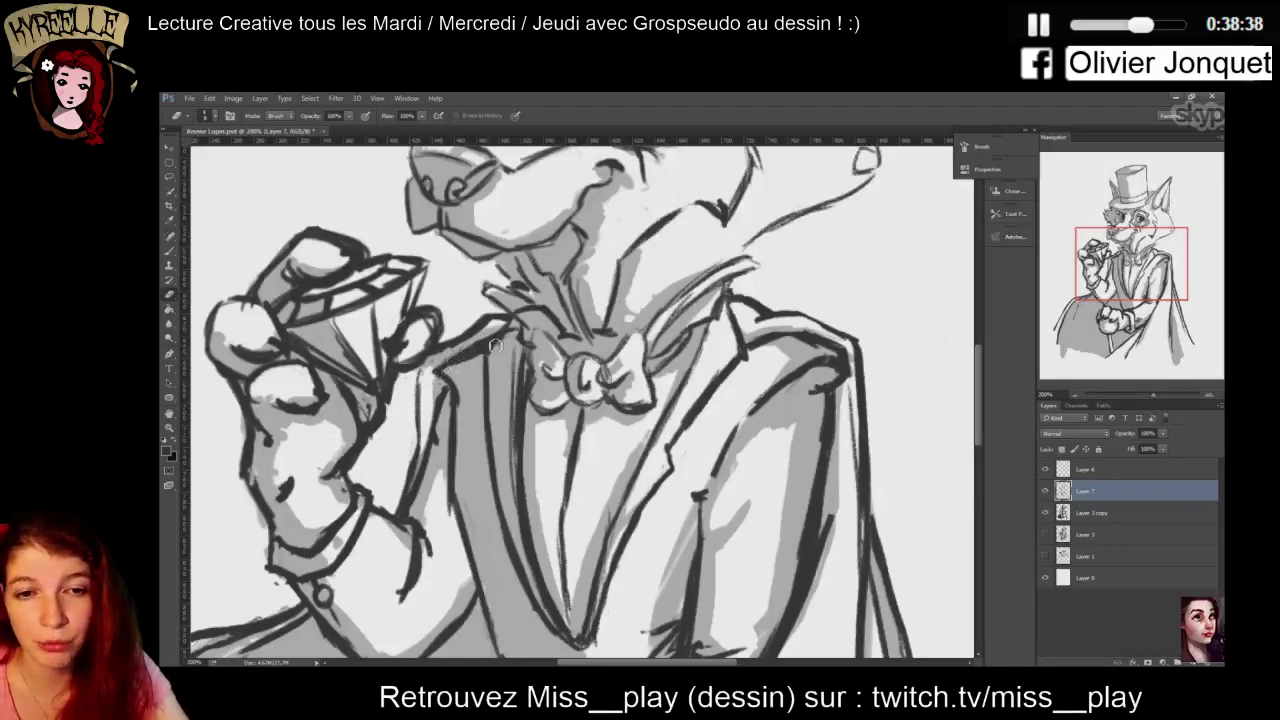
Touch up the dark contour beside the raised wrist, just below the fingertip near the diamond
key(b)
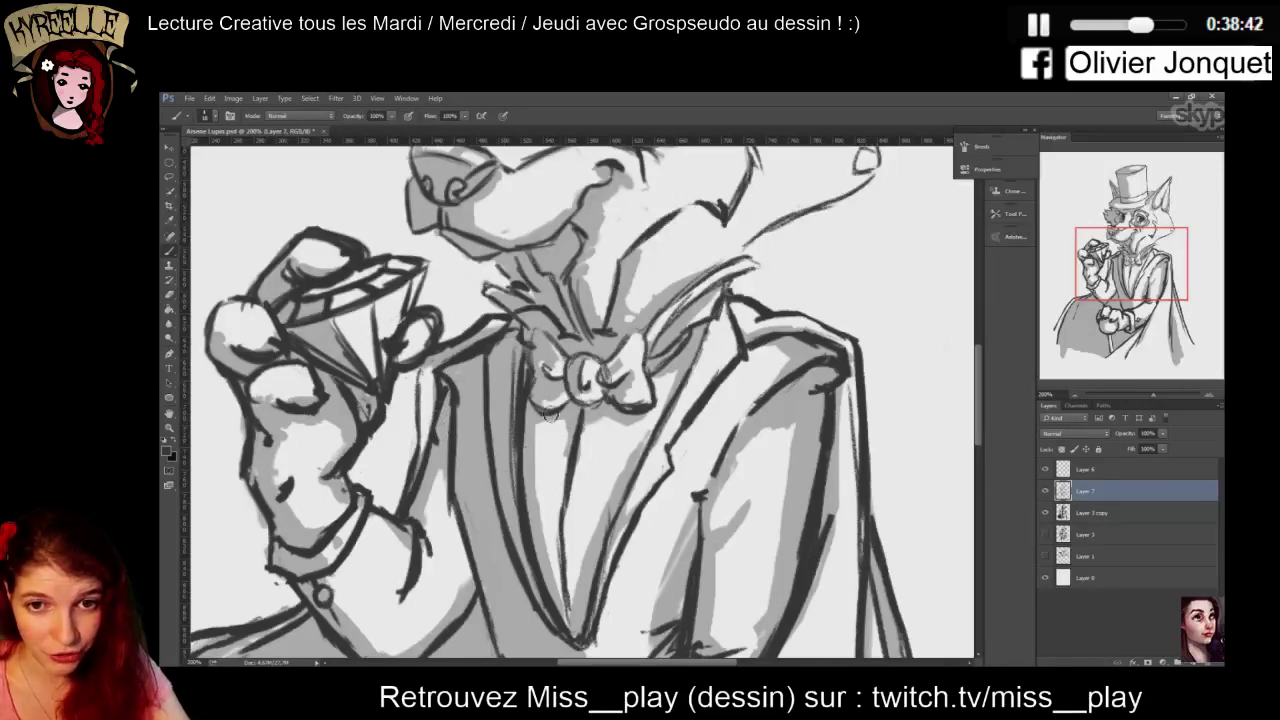
key(e)
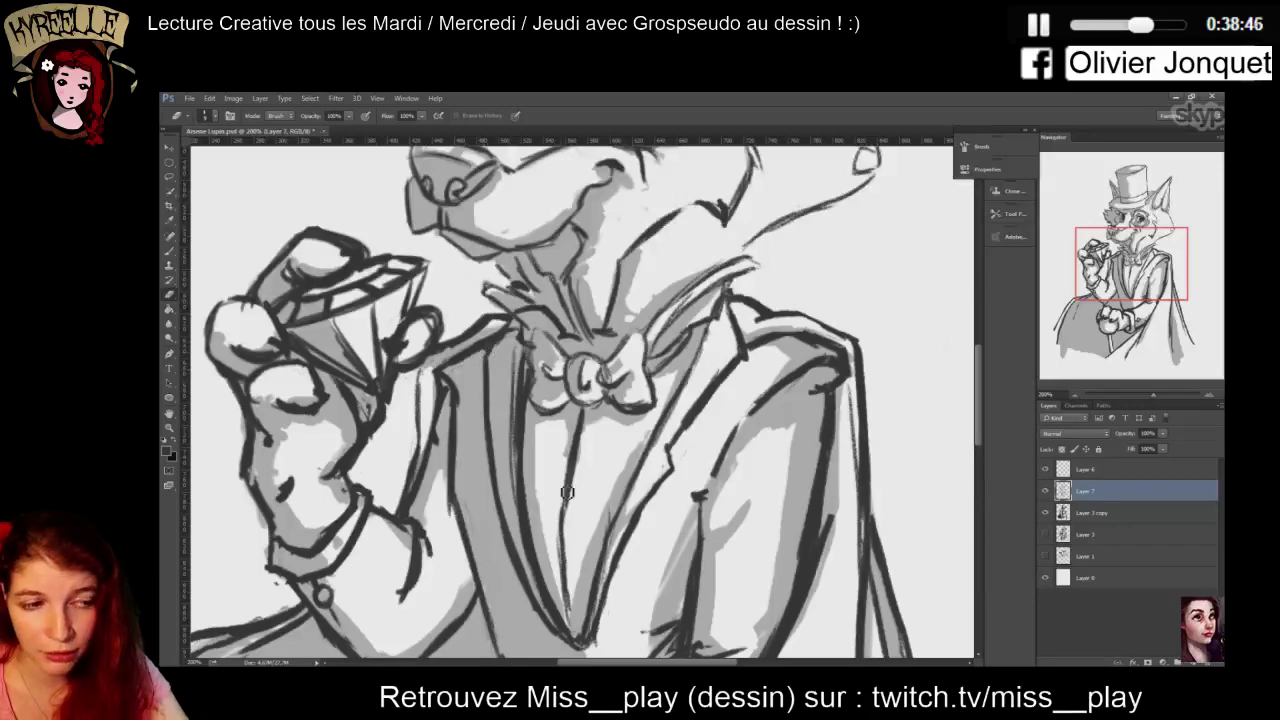
key(ctrl+minus)
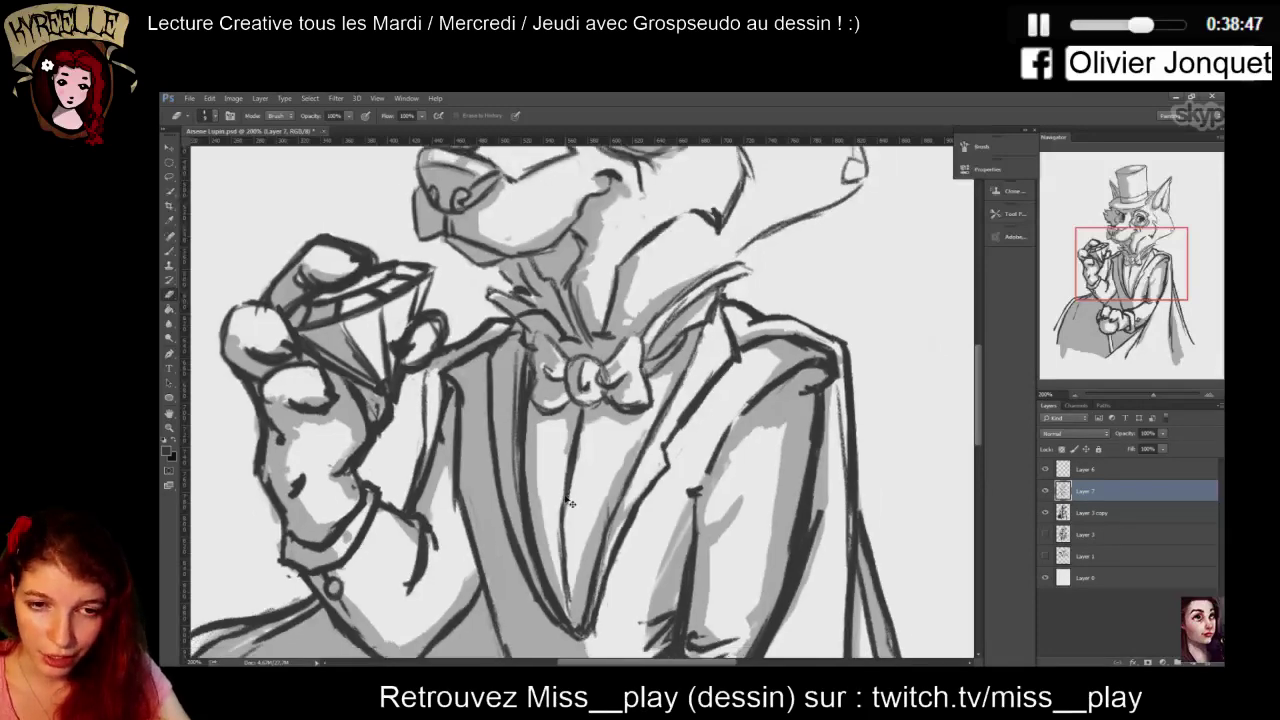
key(ctrl+plus)
key(b)
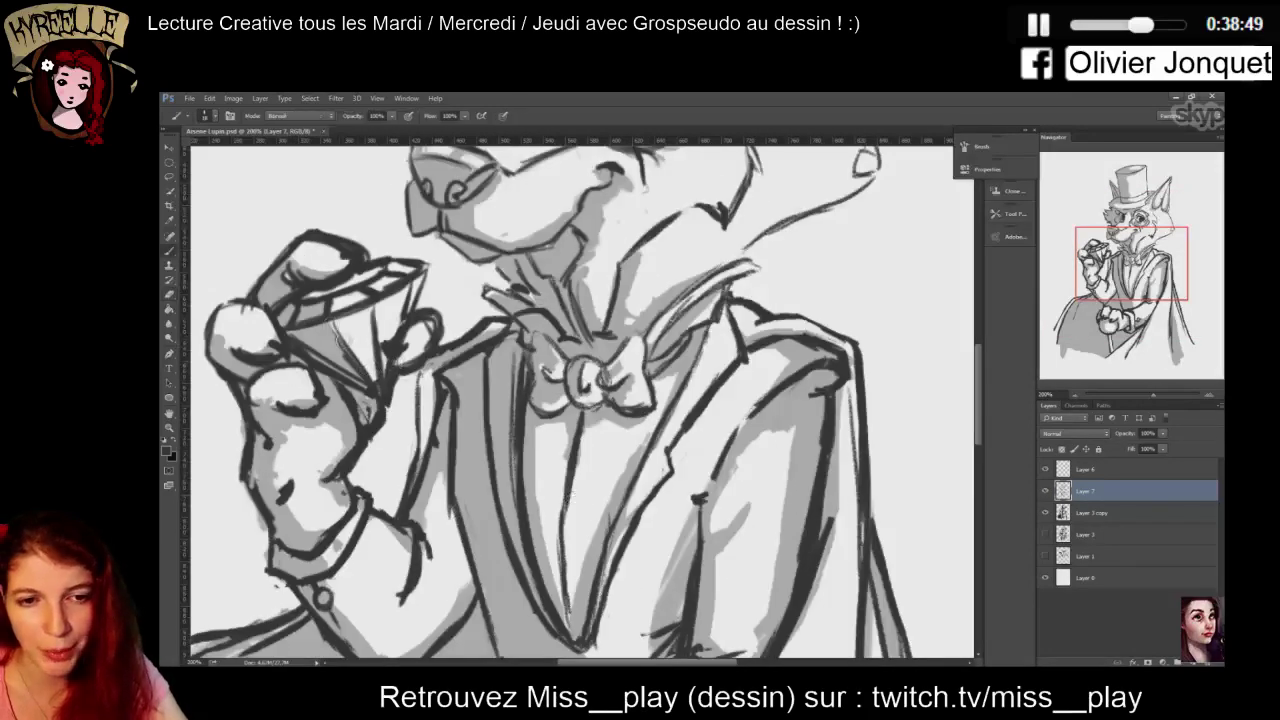
drag(420, 364, 414, 404)
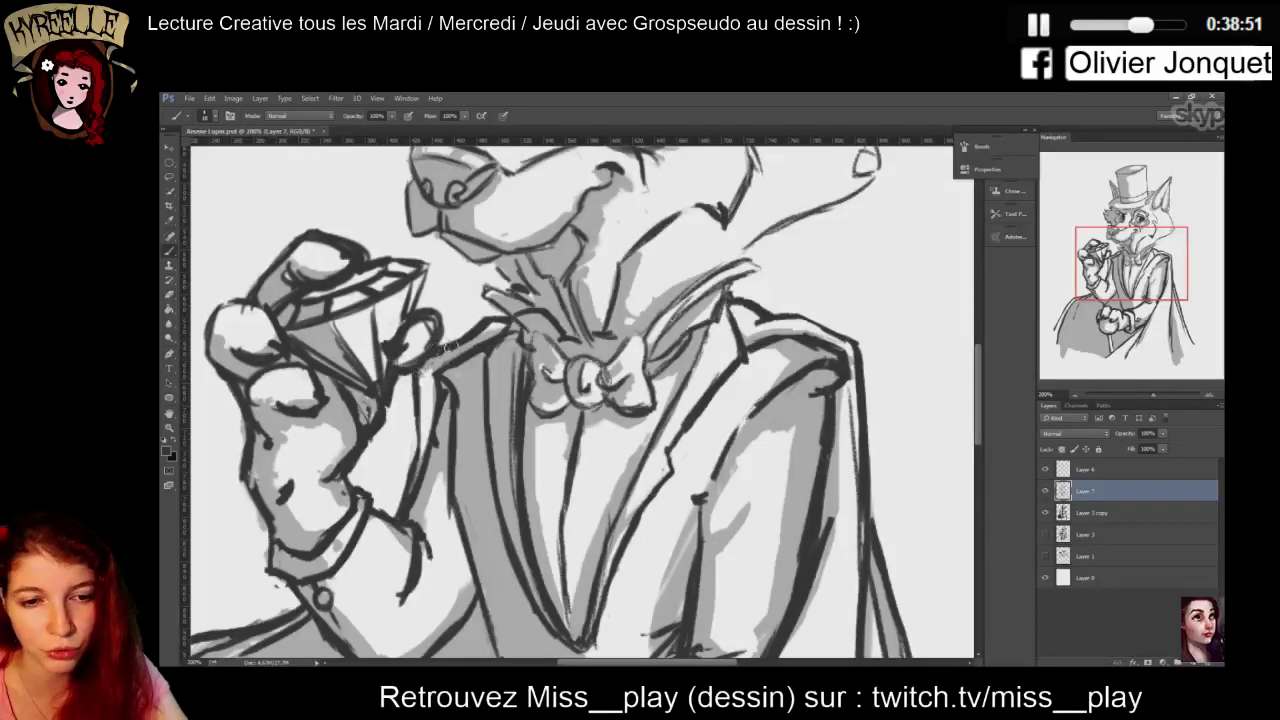
Add a new layer above Layer 7 and draw dark, pointed fur tufts along both cheeks of the wolf
key(ctrl+minus)
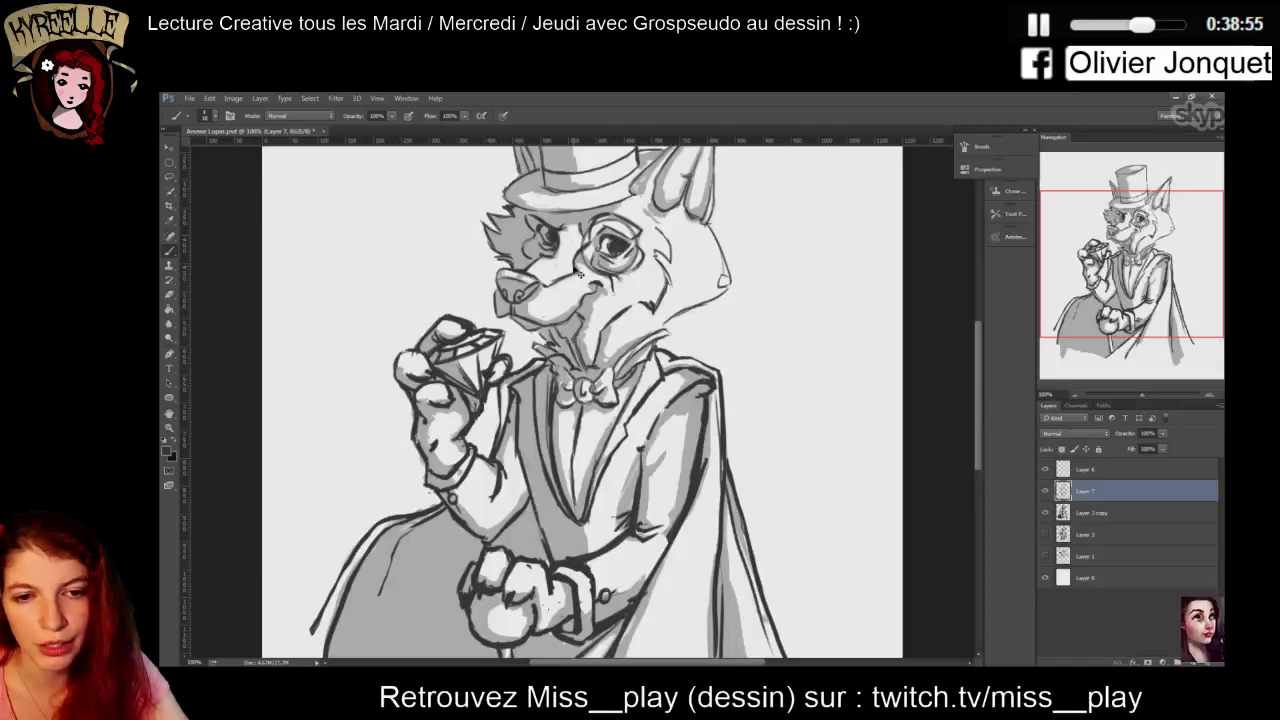
scroll(978, 372, up, 3)
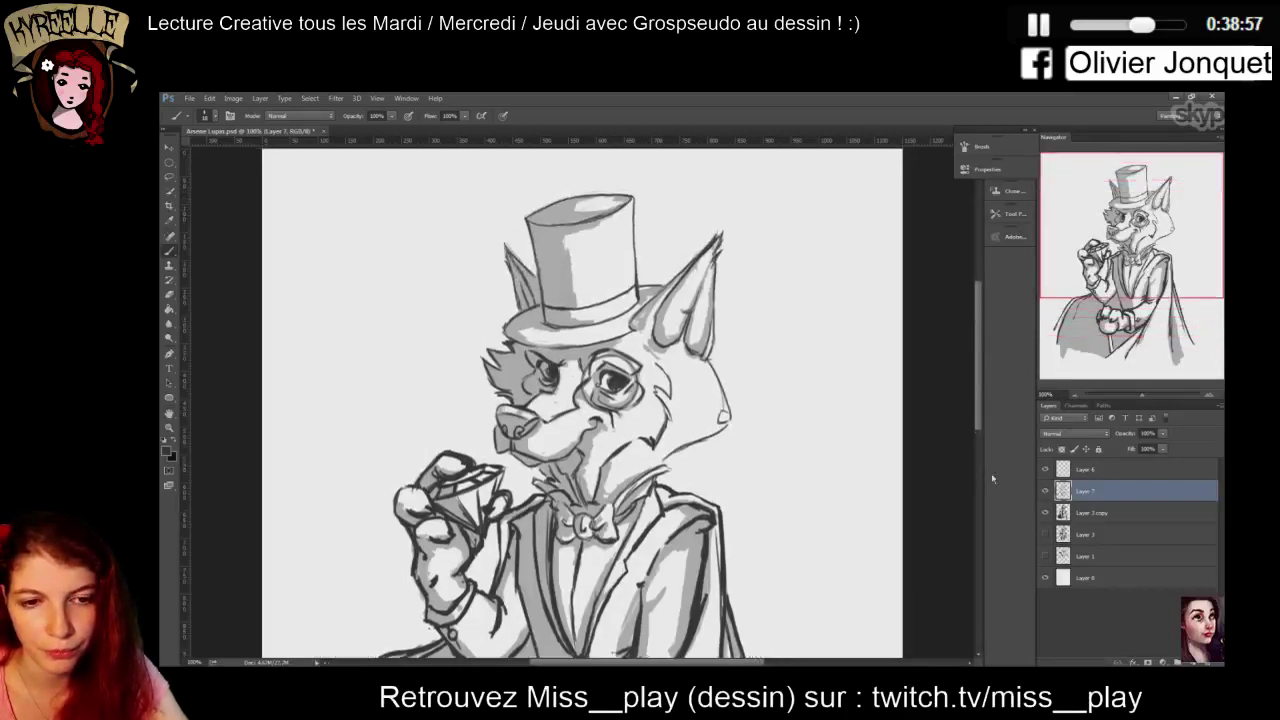
click(1193, 662)
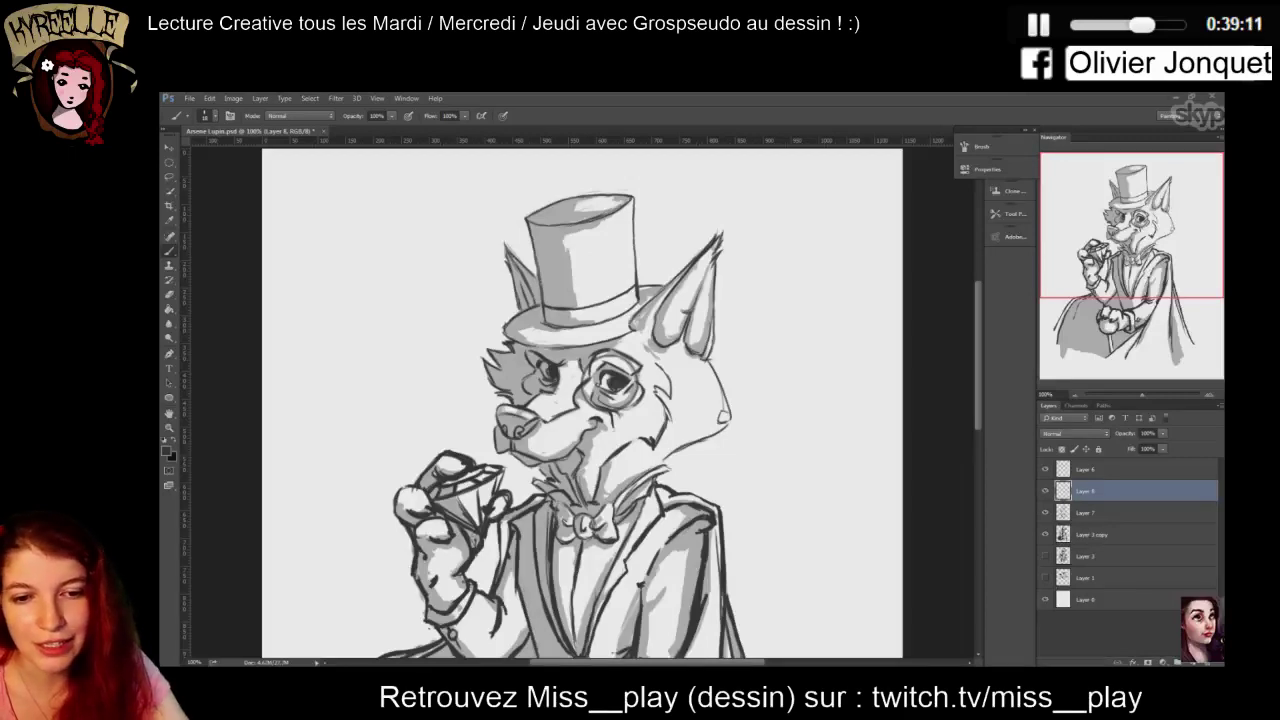
mouse_move(706, 362)
mouse_down()
mouse_move(737, 358)
mouse_move(737, 380)
mouse_move(747, 372)
mouse_move(722, 428)
mouse_move(746, 368)
mouse_move(722, 382)
mouse_move(712, 361)
mouse_move(730, 362)
mouse_up()
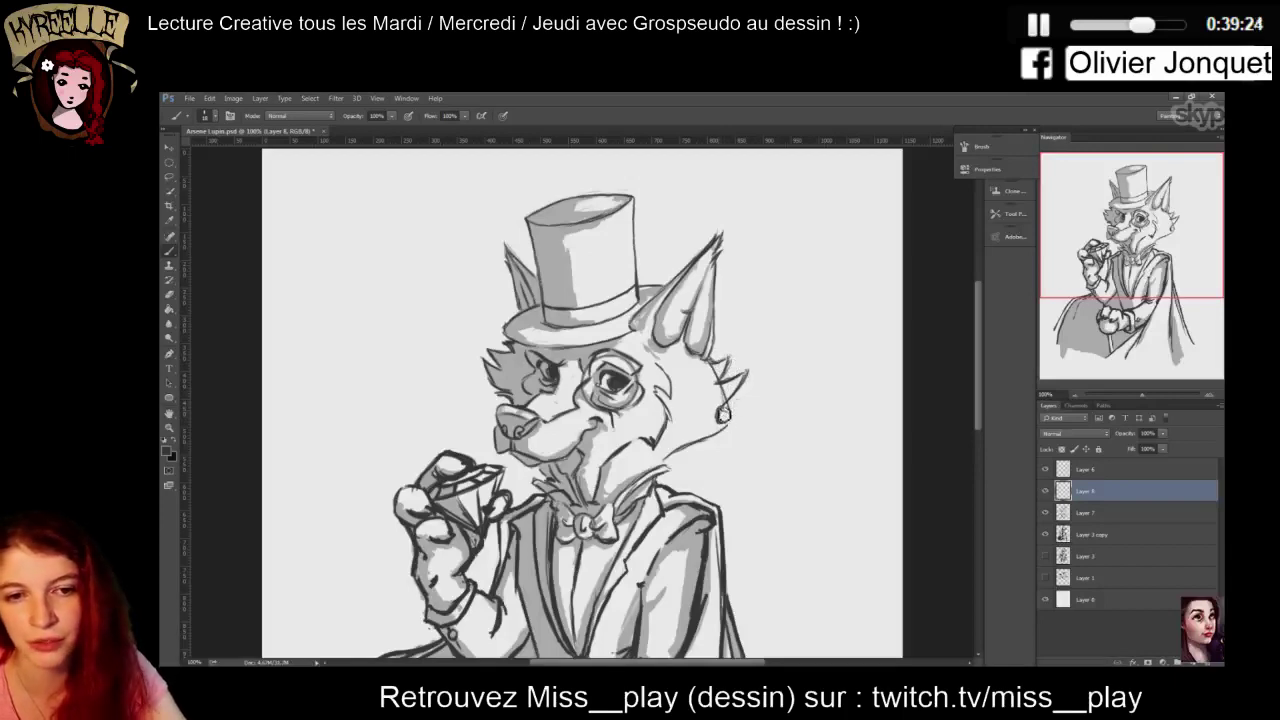
mouse_move(723, 414)
mouse_down()
mouse_move(705, 444)
mouse_move(731, 423)
mouse_up()
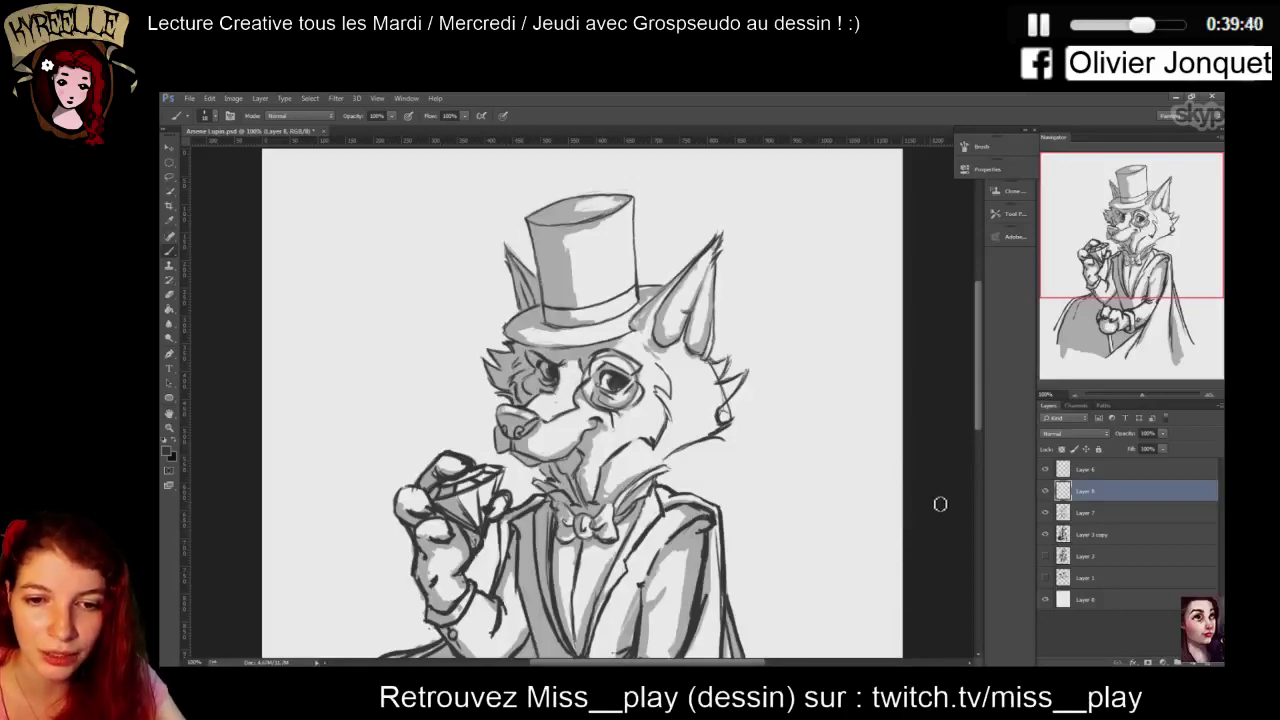
Erase the old rounded cheek outline and its small circle from Layer 7, leaving the new fur tufts
click(1080, 515)
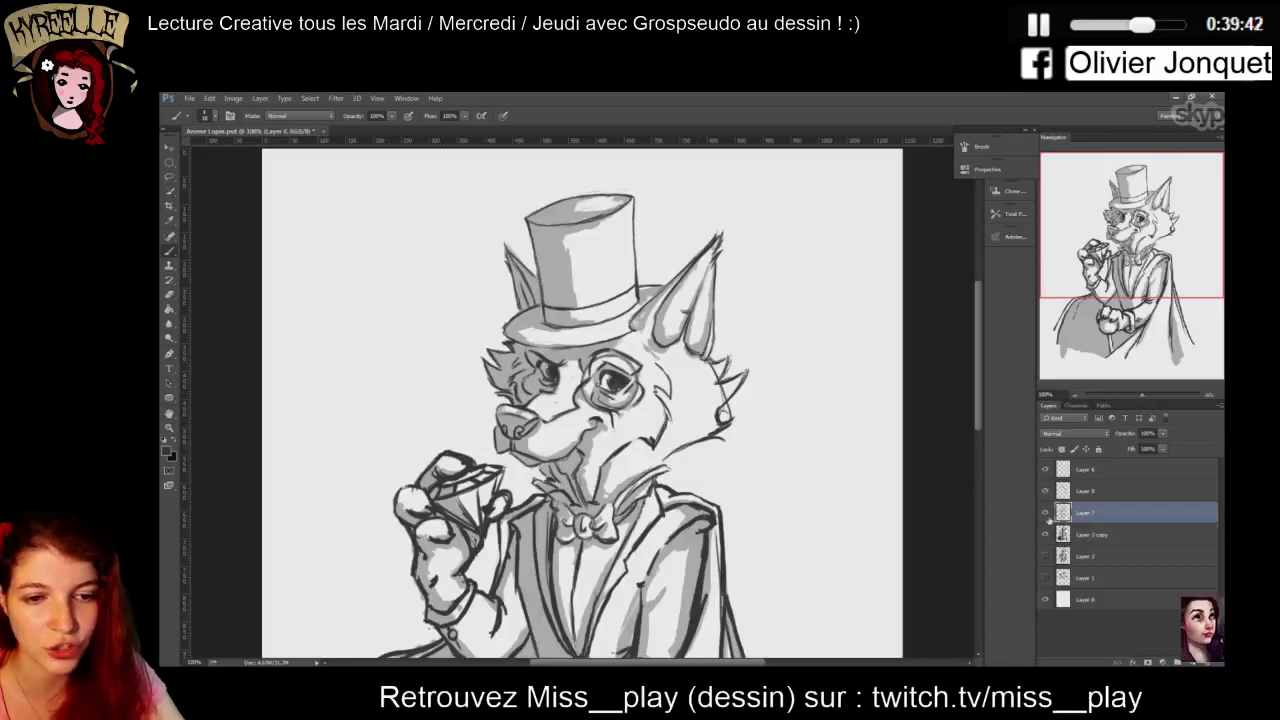
click(1046, 512)
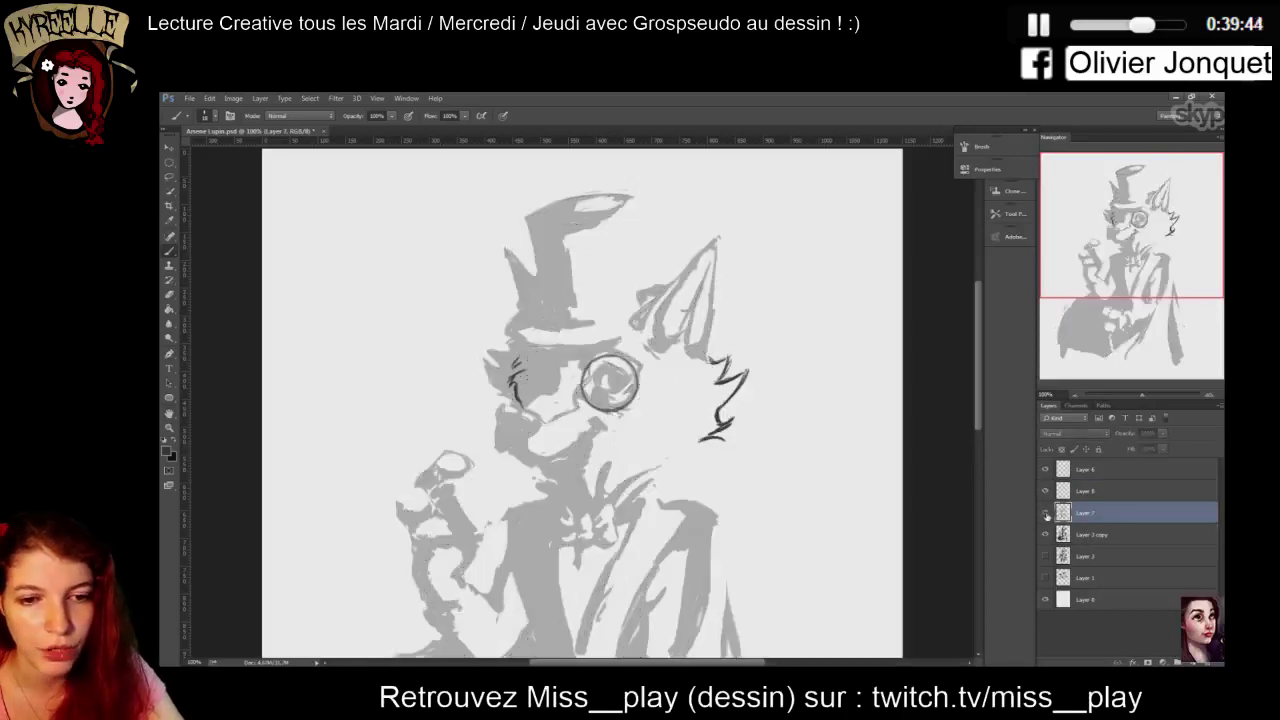
click(1046, 512)
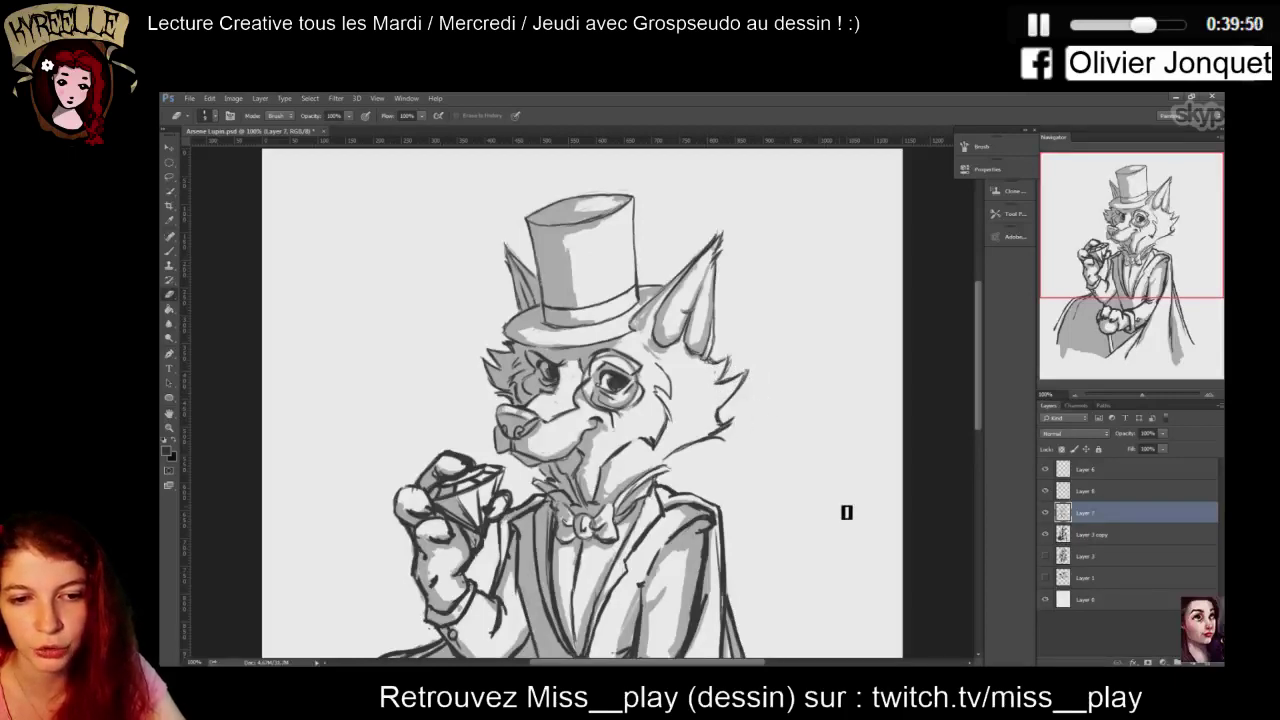
Add a new empty layer directly above the grey shading layer, Layer 3 copy
click(1093, 536)
click(1192, 662)
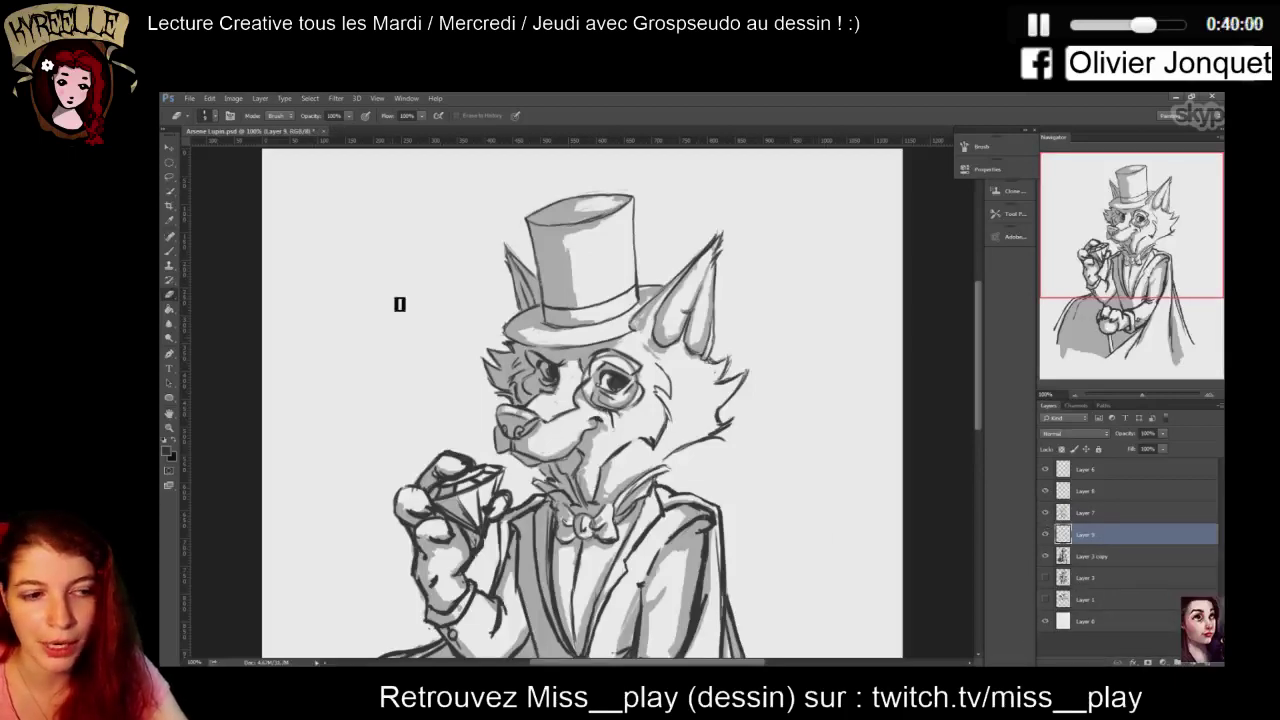
right_click(341, 301)
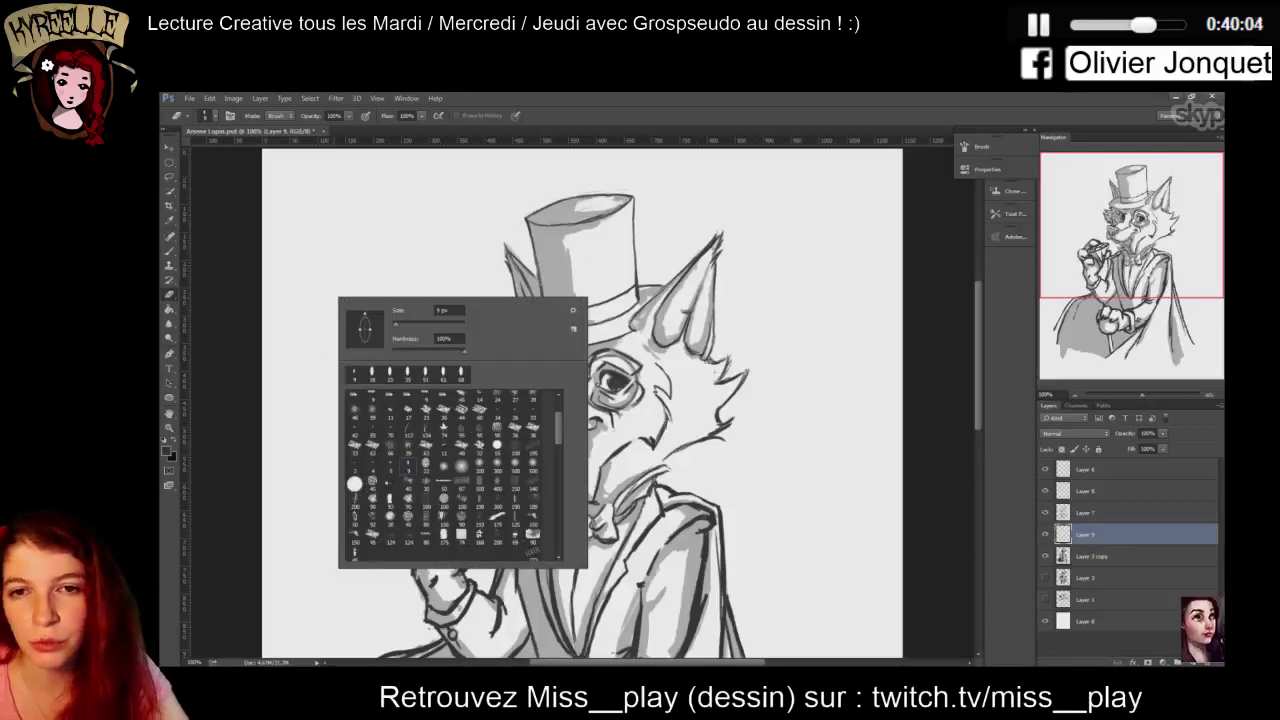
key(Escape)
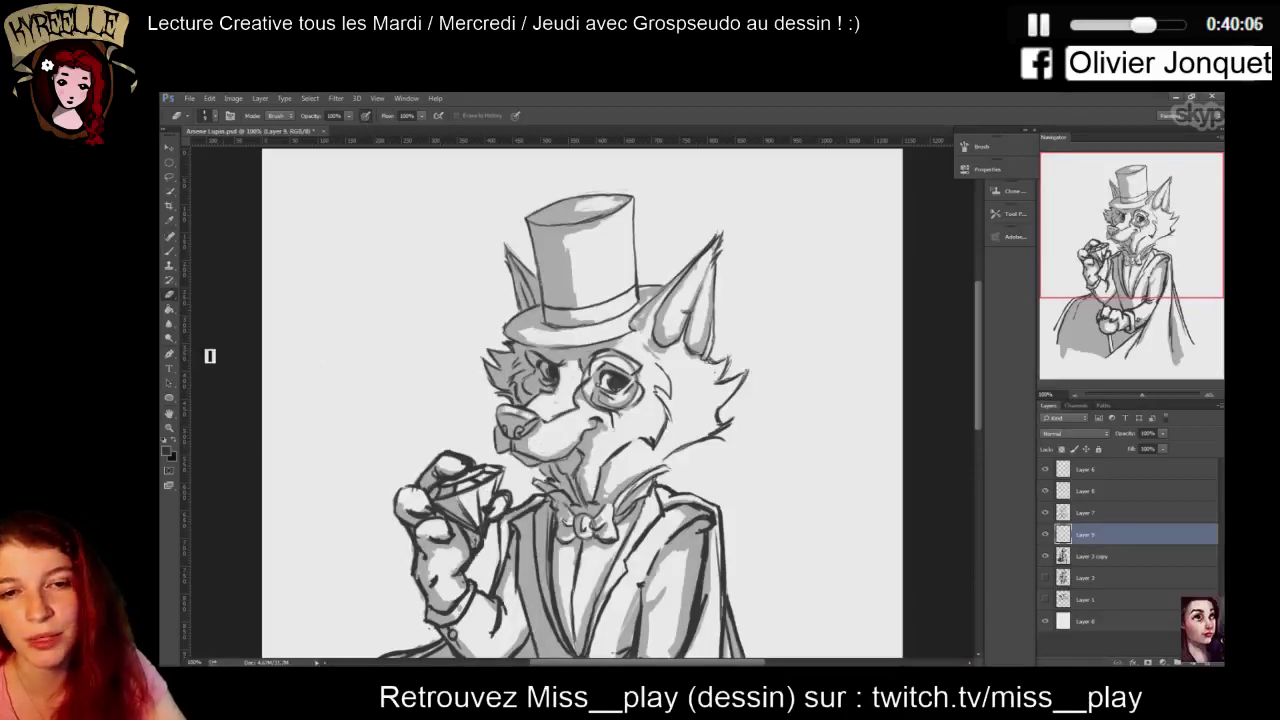
Set the foreground colour to a dark brown with a hue of 40° (#463a24)
click(168, 452)
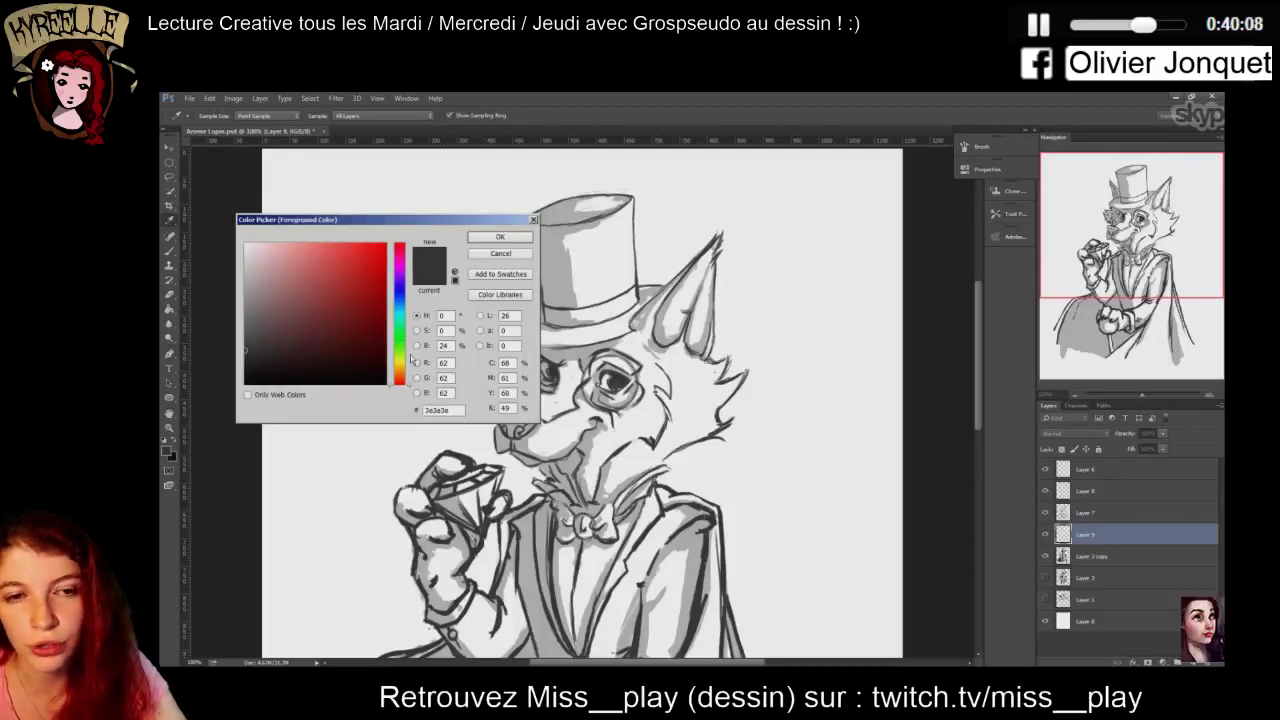
drag(399, 377, 399, 368)
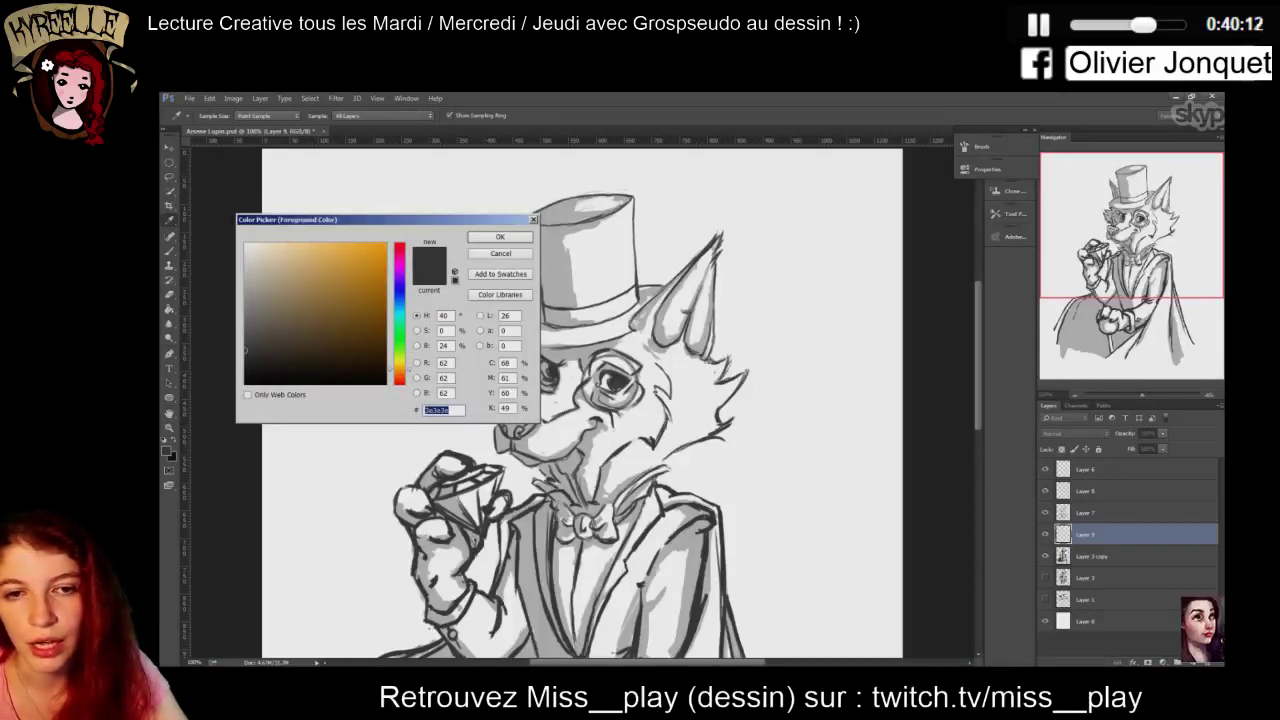
click(337, 345)
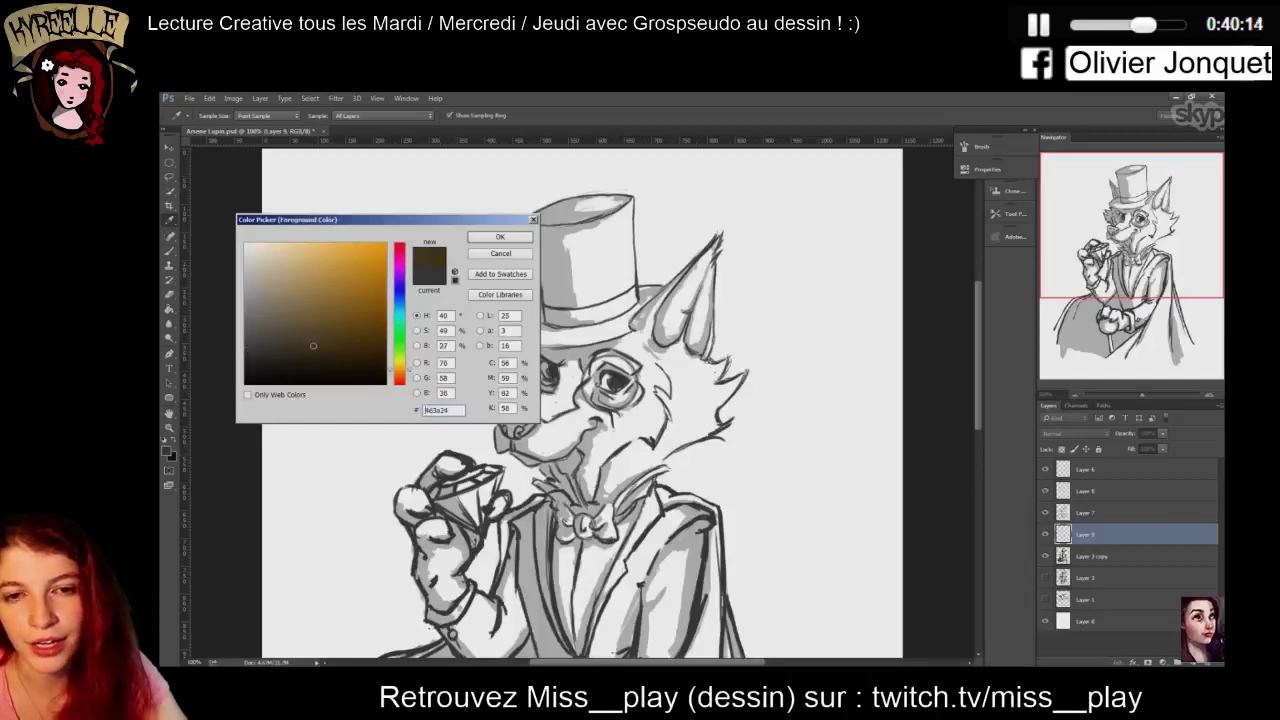
click(500, 237)
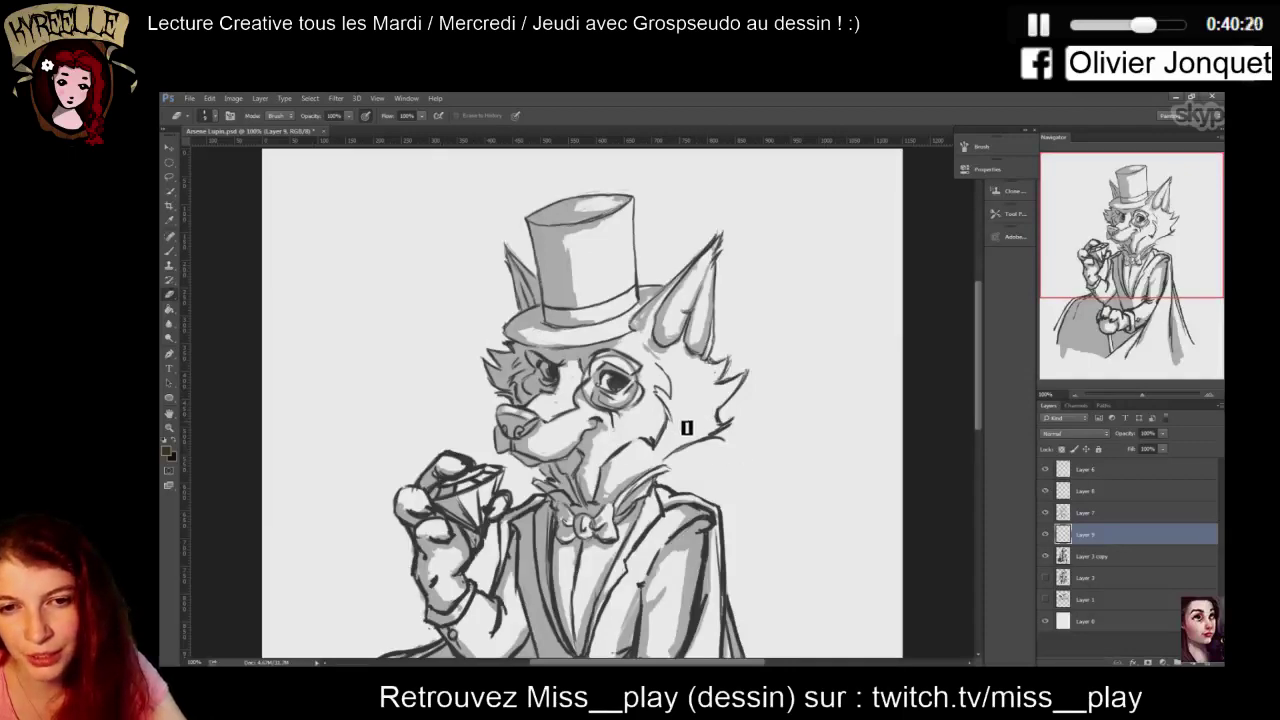
Add a new empty layer directly above the plain background layer at the bottom of the stack
key(b)
drag(678, 402, 691, 416)
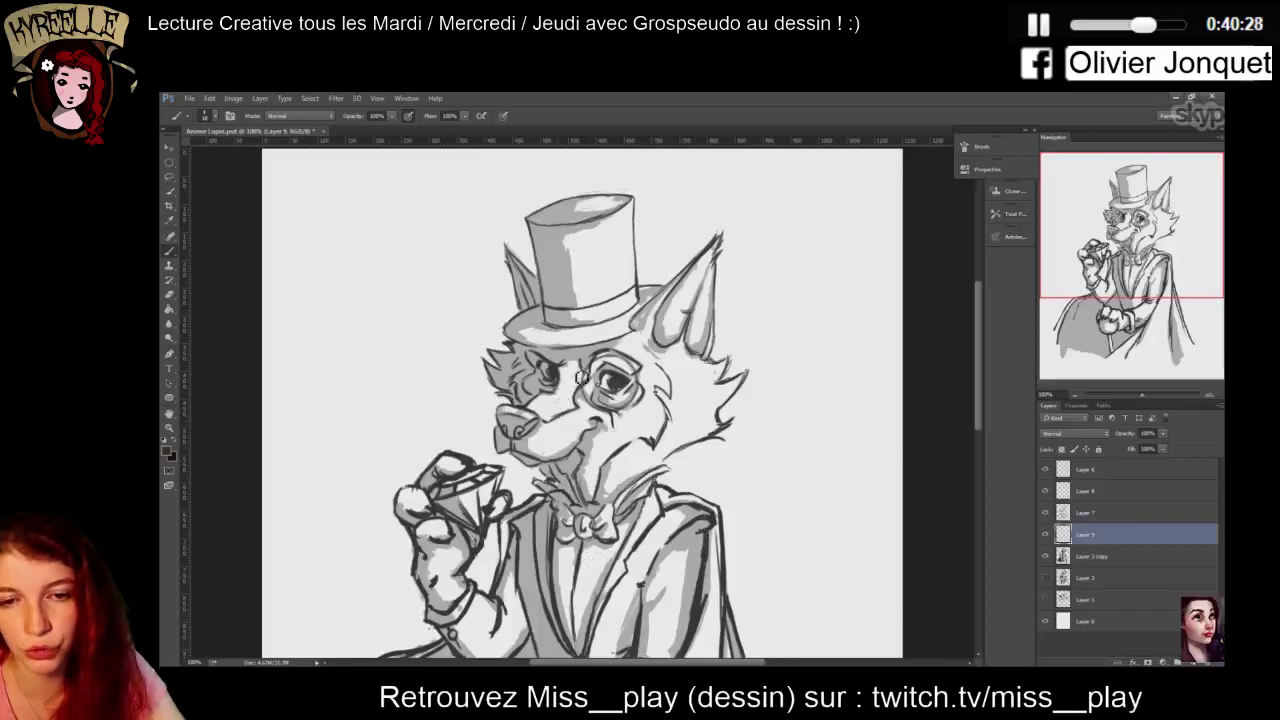
click(1110, 624)
click(1193, 663)
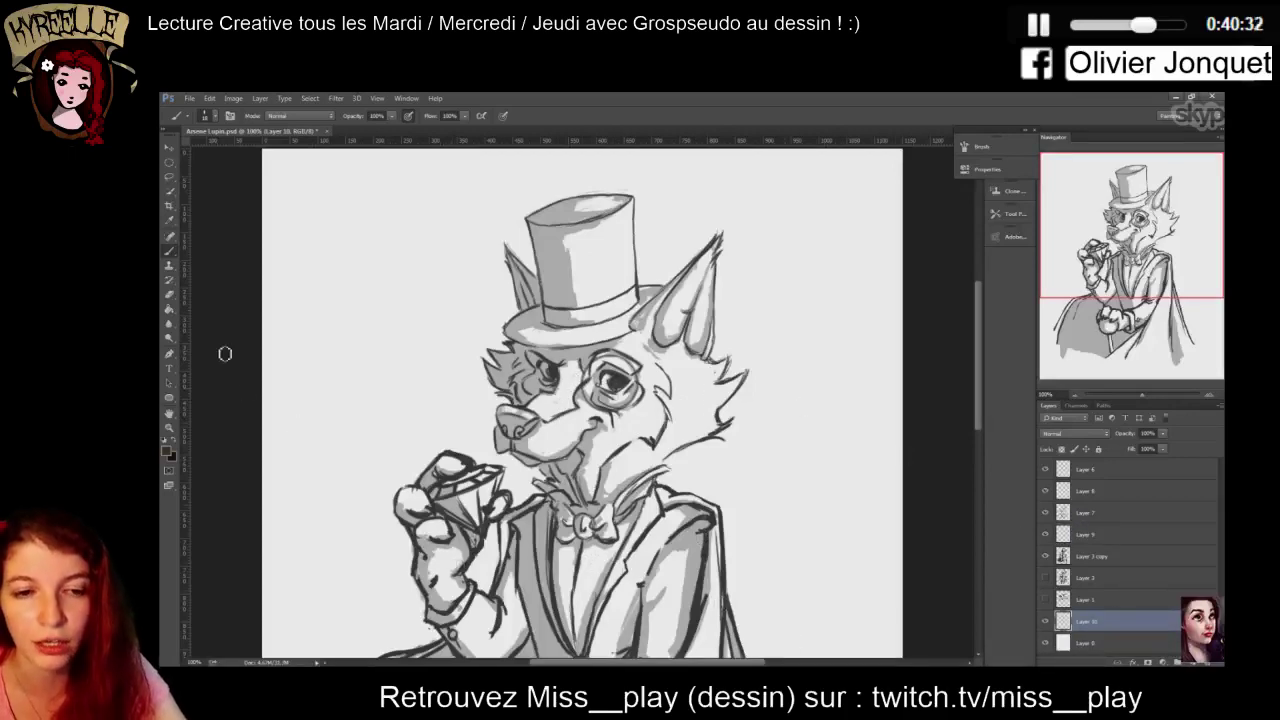
Set the foreground colour to dark grey (#616161) and fill the new background layer, Layer 10, with it
key(g)
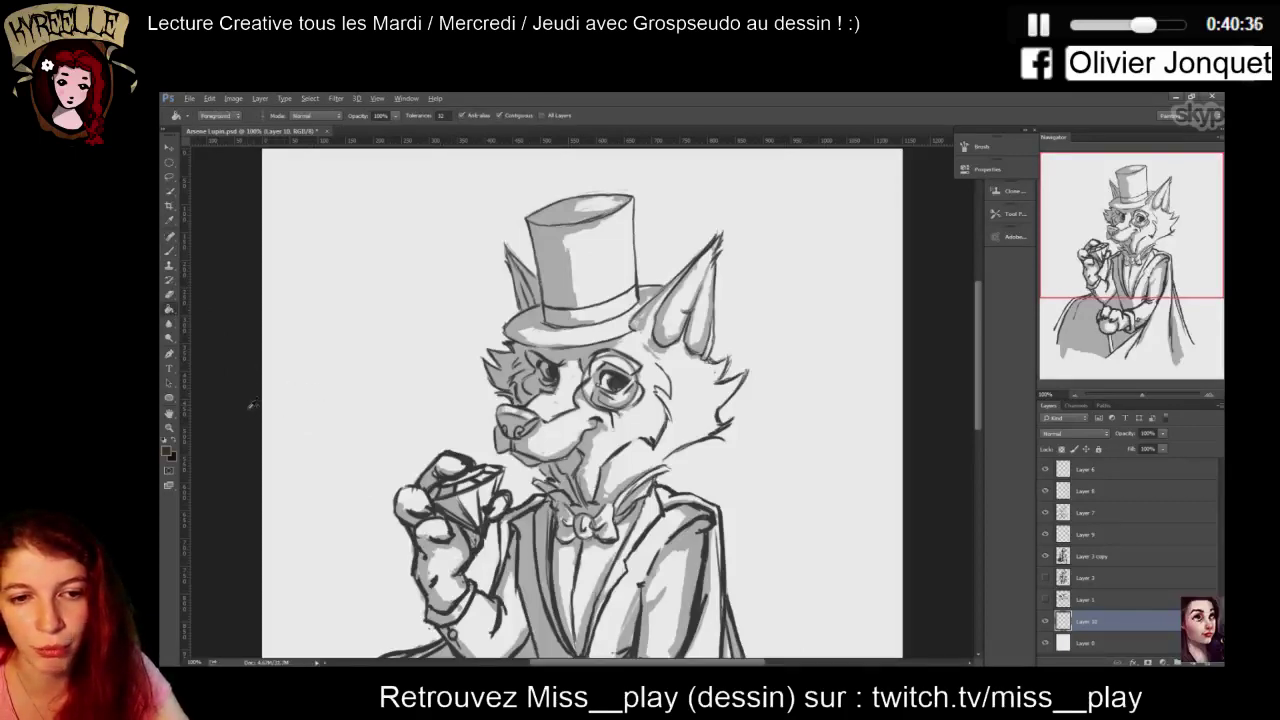
click(167, 451)
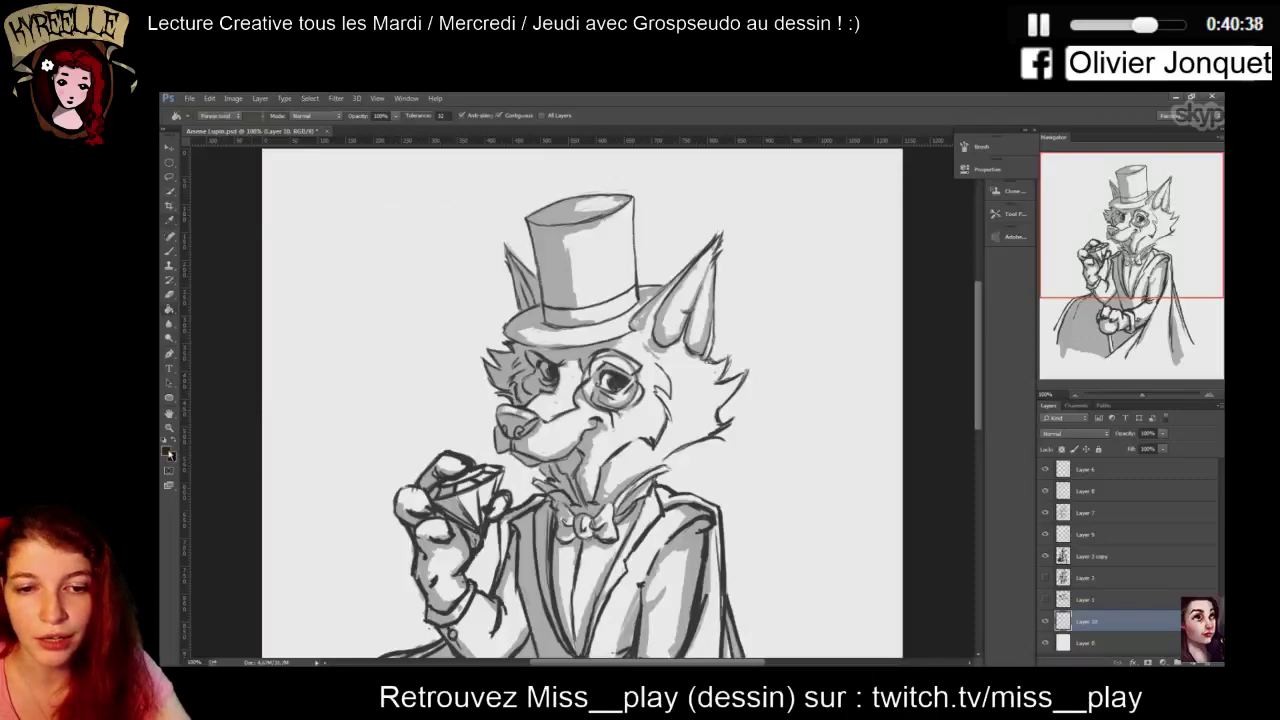
click(246, 338)
text(646464)
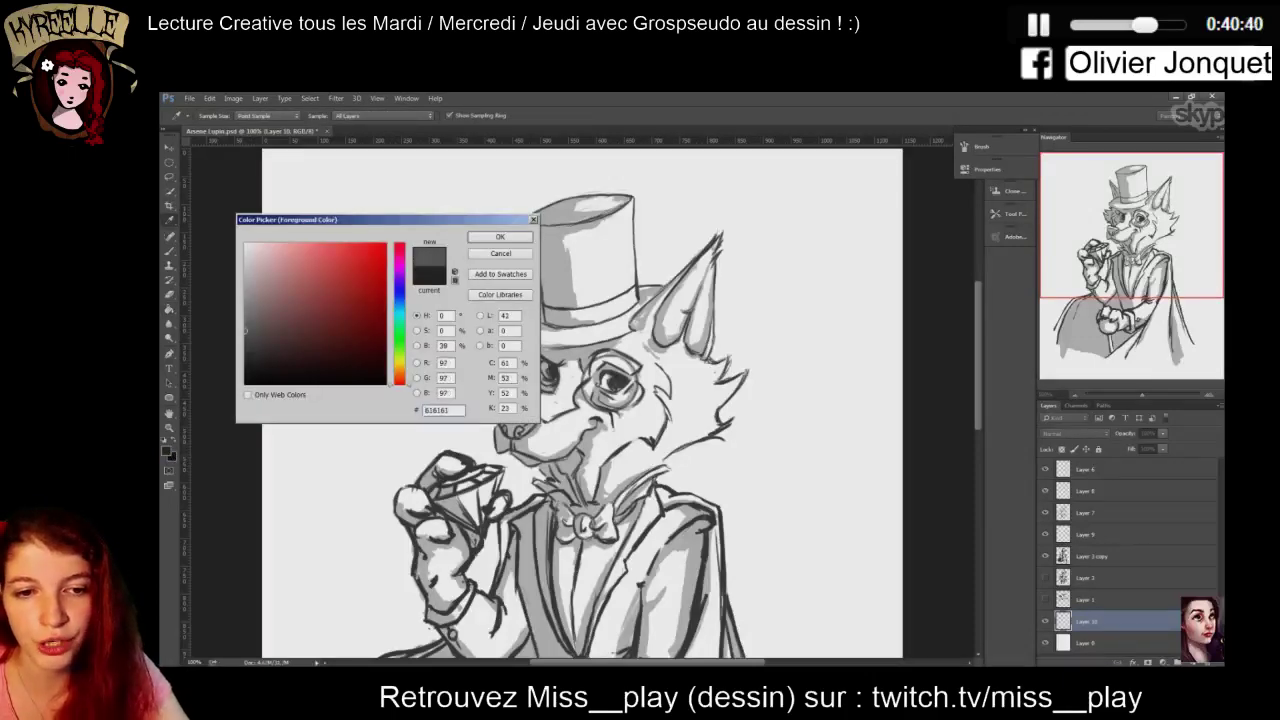
key(Return)
key(g)
click(299, 419)
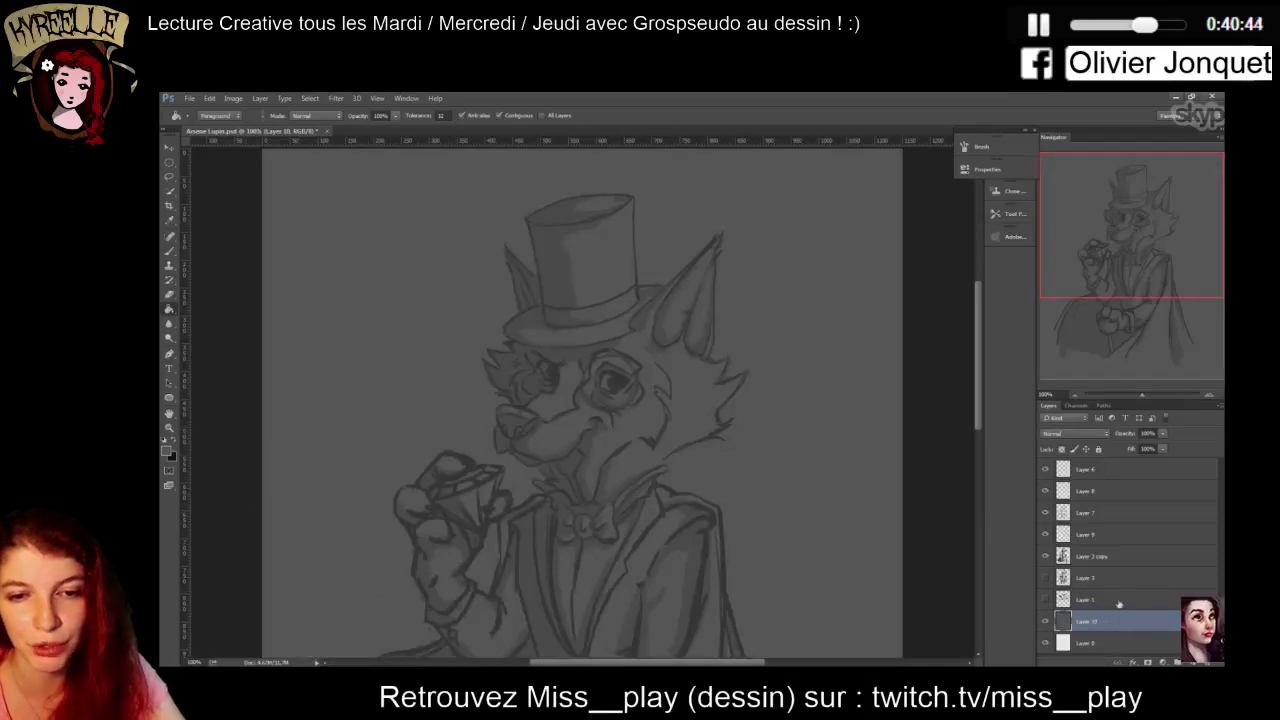
Make Layer 9 active for painting and set the foreground colour to a brown with a hue of 38° (#514125)
click(1080, 557)
click(1080, 535)
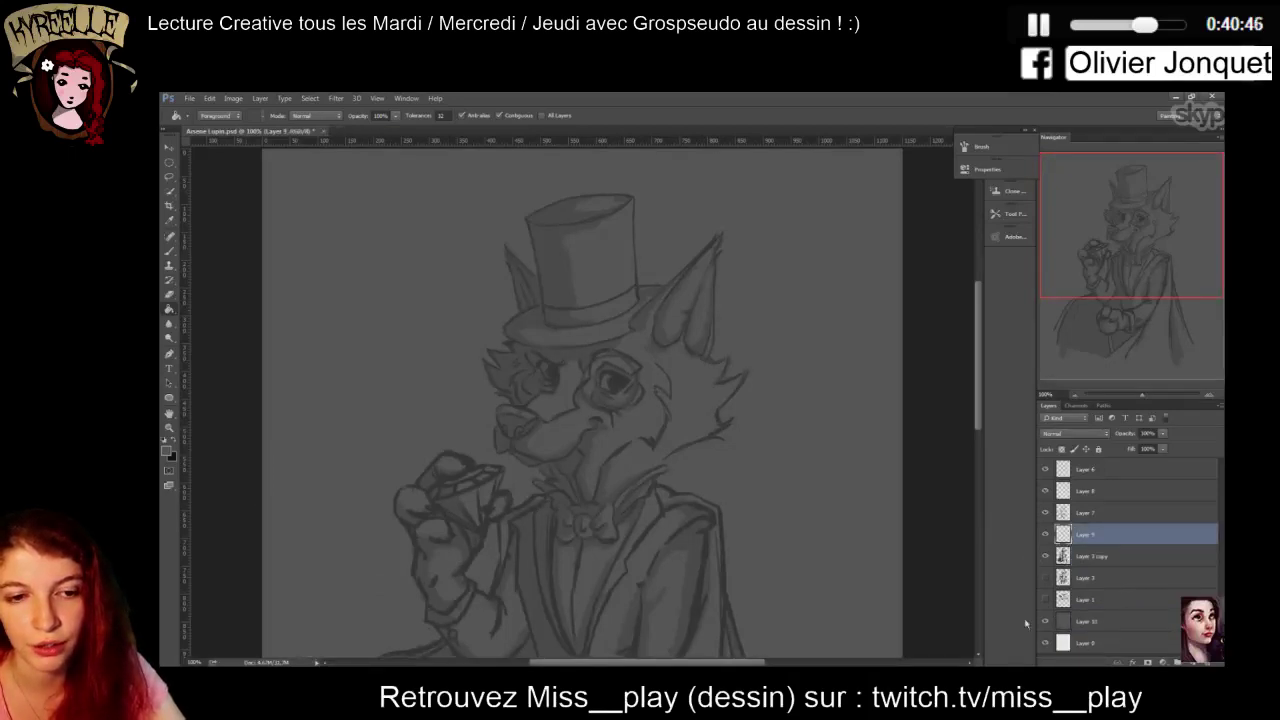
click(169, 251)
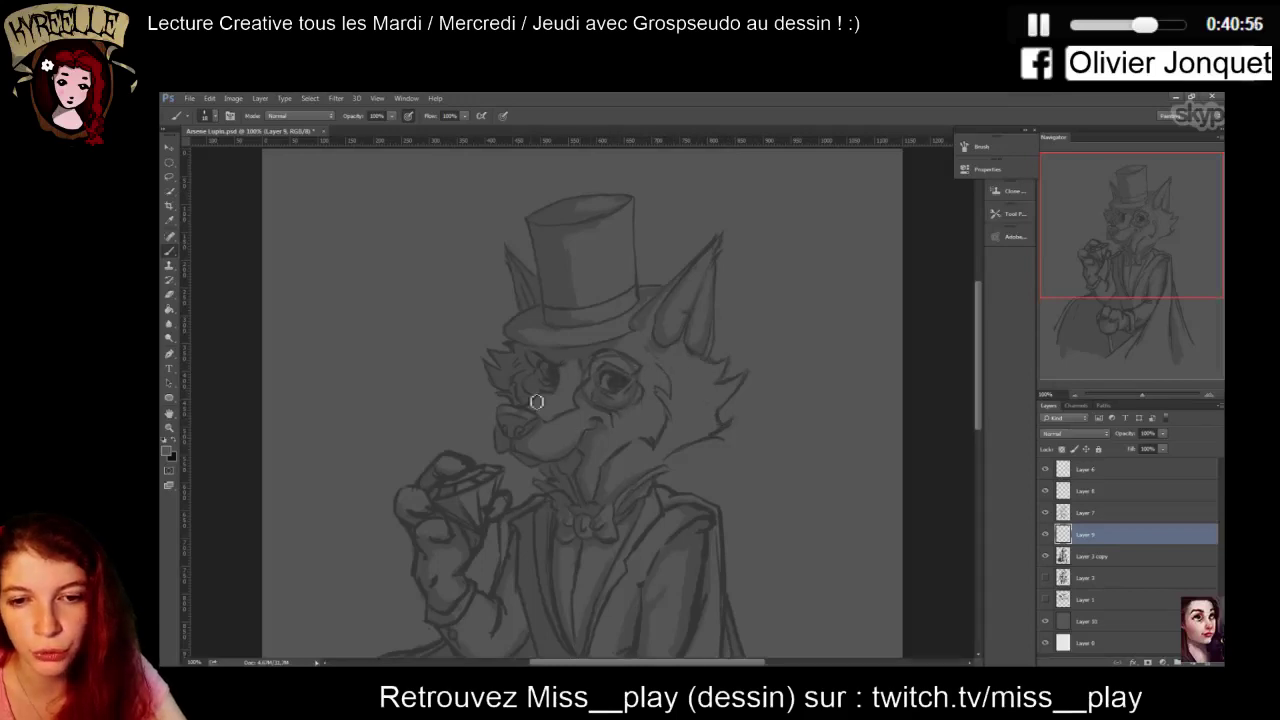
click(167, 452)
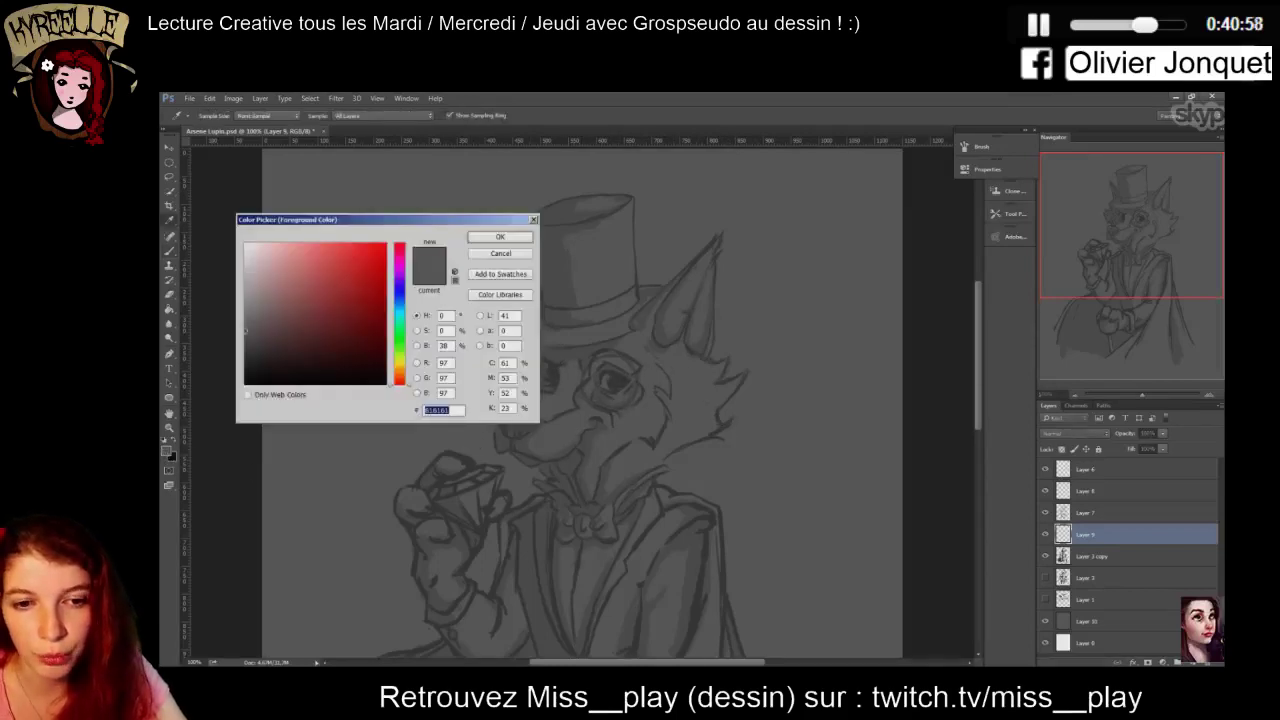
click(399, 369)
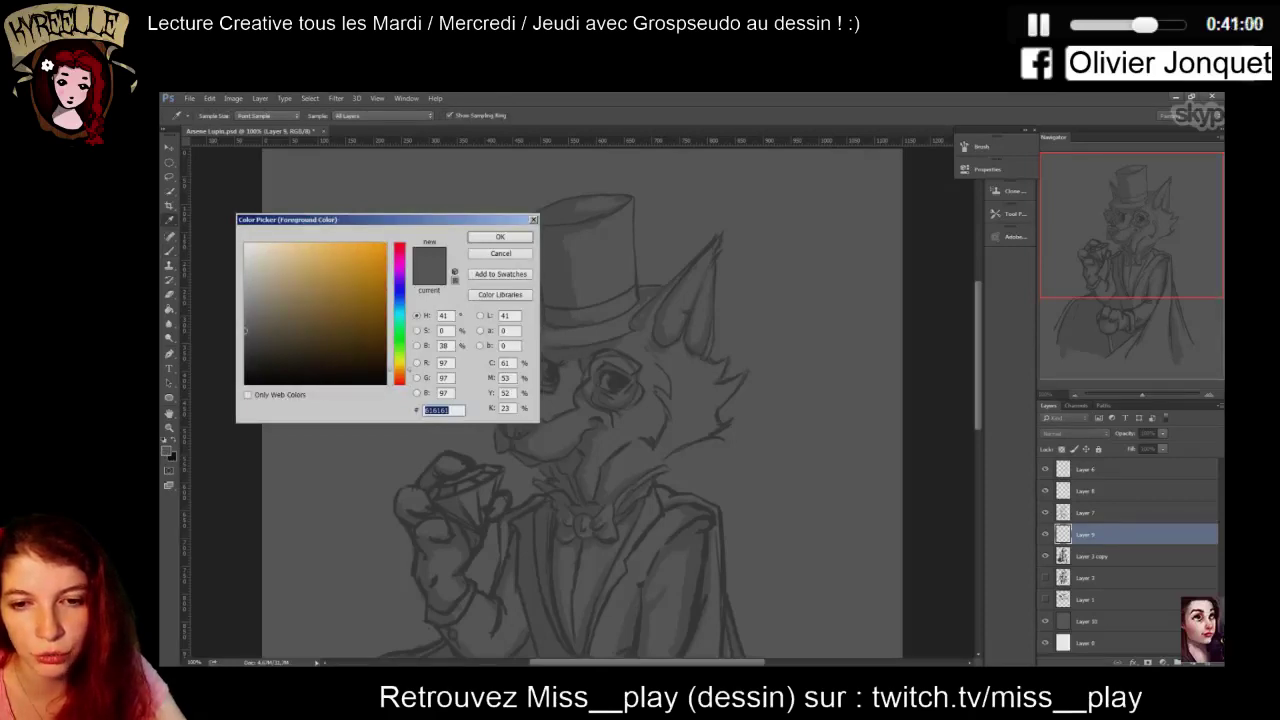
click(326, 346)
click(399, 373)
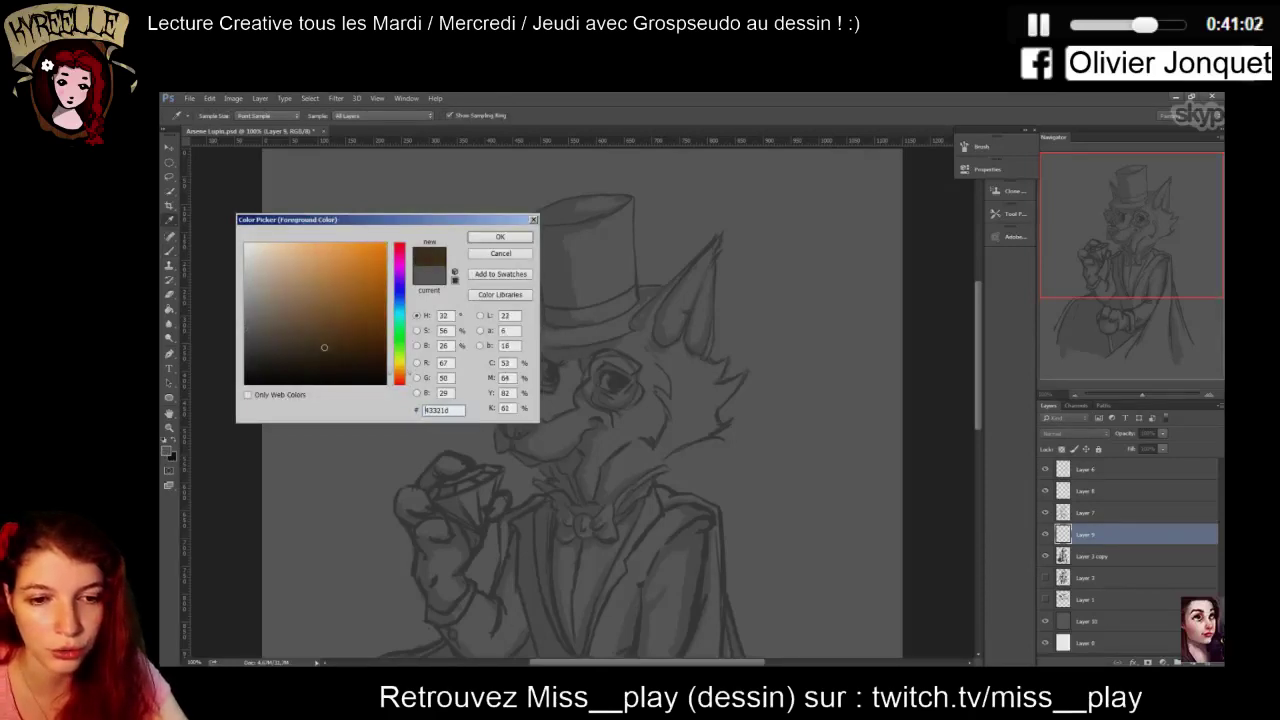
click(322, 340)
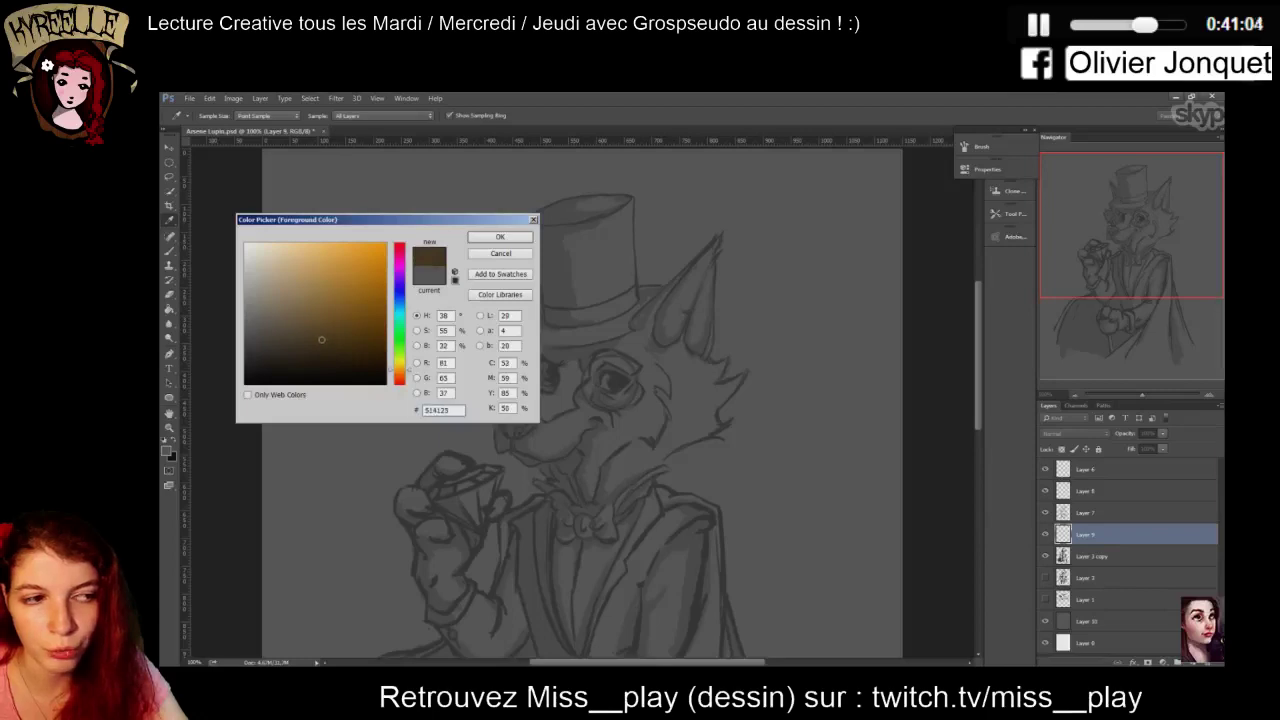
key(Return)
key(b)
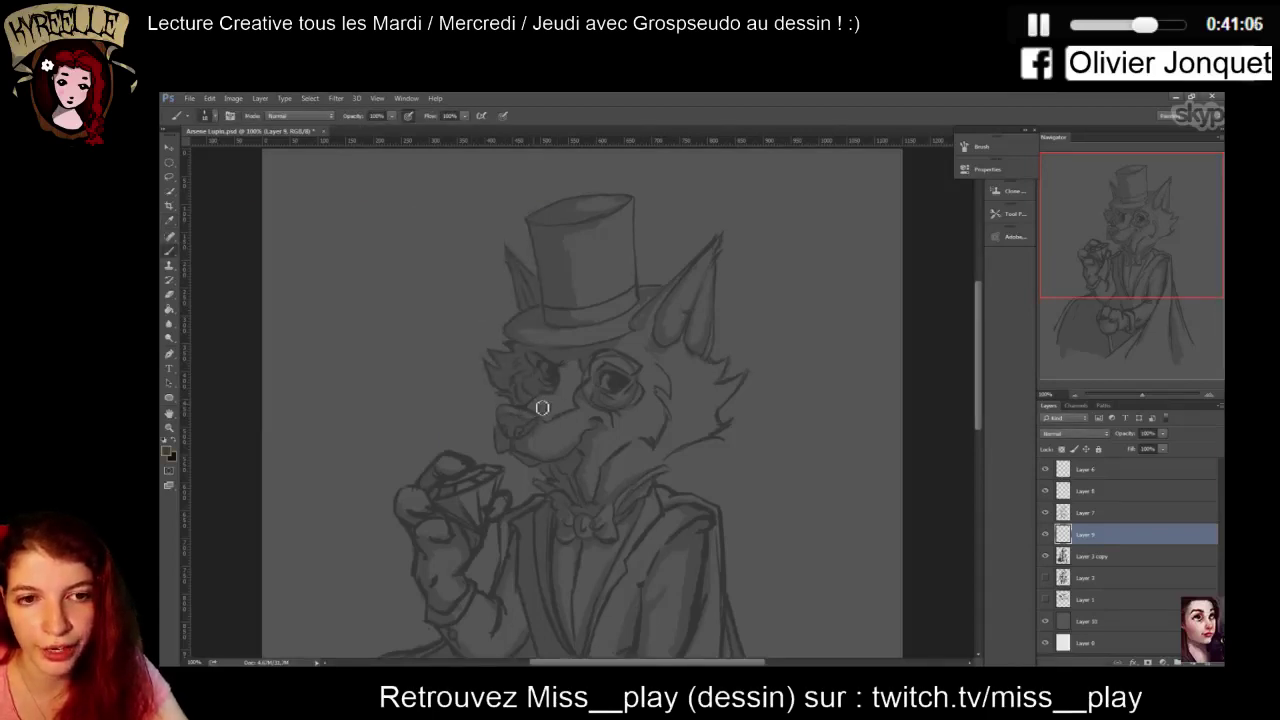
Paint brown fur on the bridge of the muzzle, around the eyes, on both cheek tufts and along the ears
mouse_move(552, 407)
mouse_down()
mouse_move(569, 370)
mouse_move(577, 394)
mouse_move(537, 410)
mouse_move(571, 403)
mouse_up()
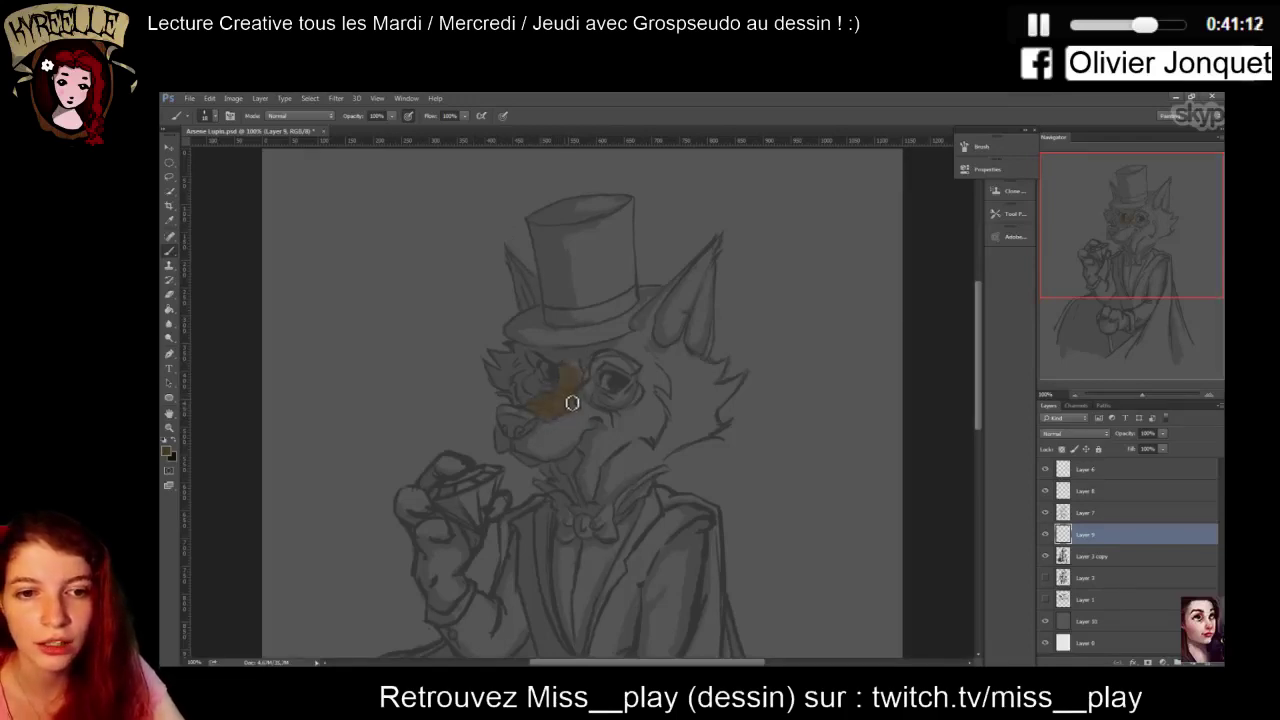
right_click(700, 380)
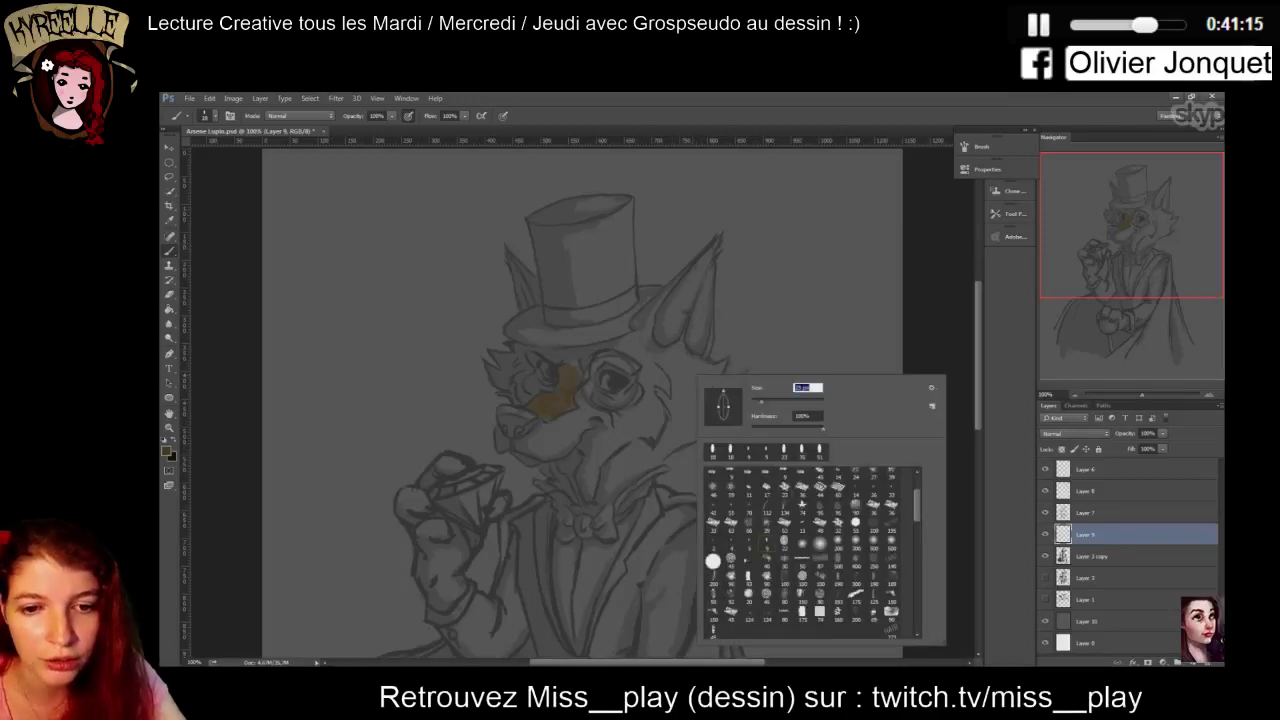
mouse_move(599, 391)
mouse_down()
mouse_move(620, 408)
mouse_move(630, 400)
mouse_up()
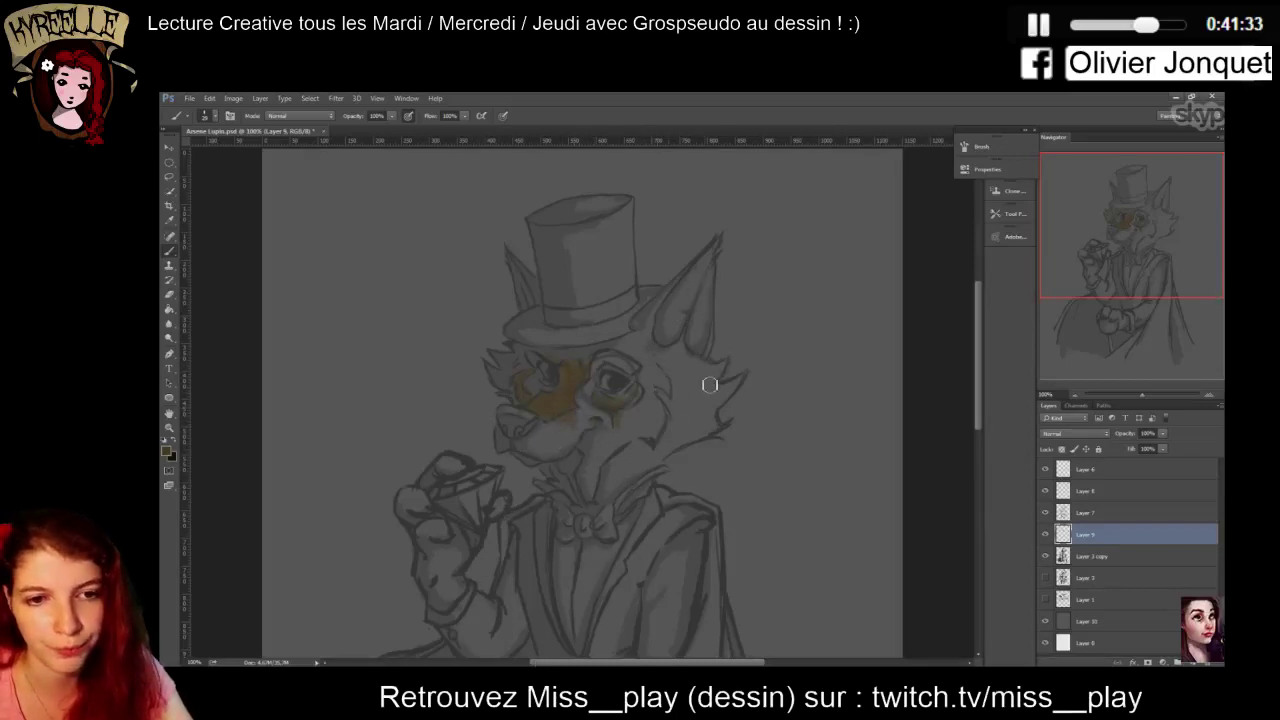
mouse_move(710, 385)
mouse_down()
mouse_move(697, 376)
mouse_move(729, 369)
mouse_move(704, 392)
mouse_move(745, 376)
mouse_move(709, 415)
mouse_move(735, 419)
mouse_move(711, 434)
mouse_up()
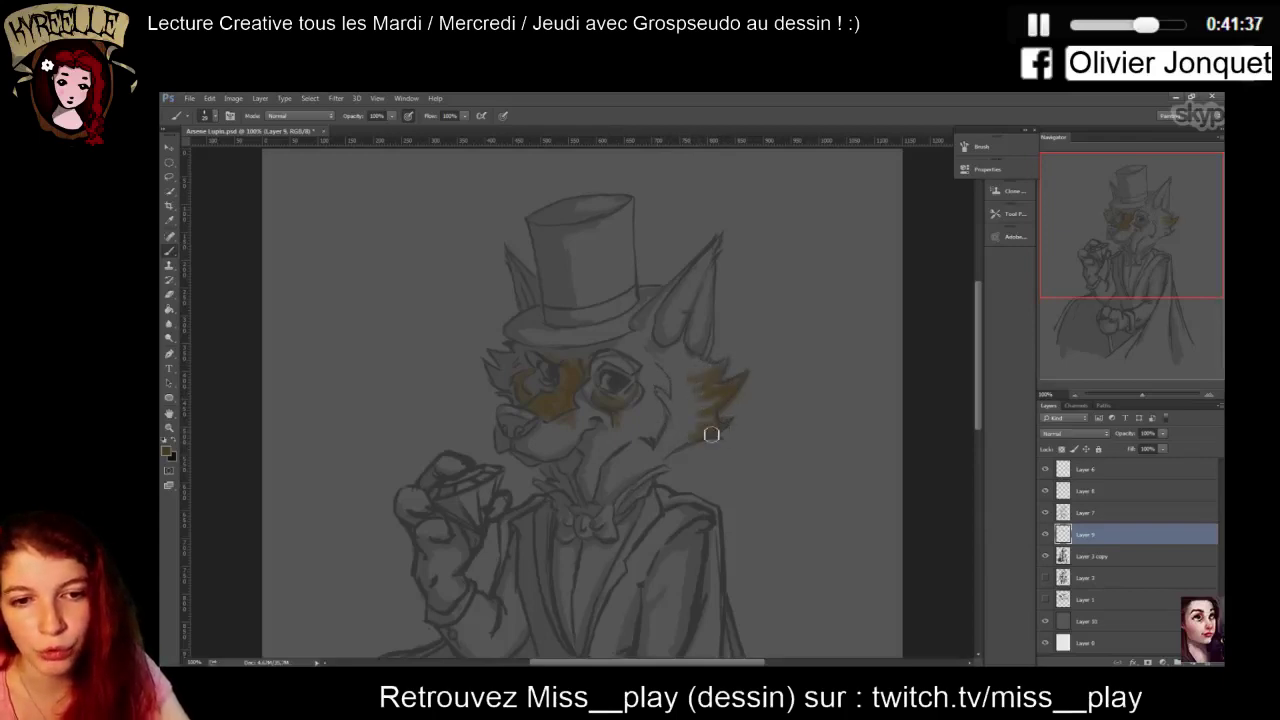
mouse_move(500, 369)
mouse_down()
mouse_move(514, 372)
mouse_move(508, 357)
mouse_up()
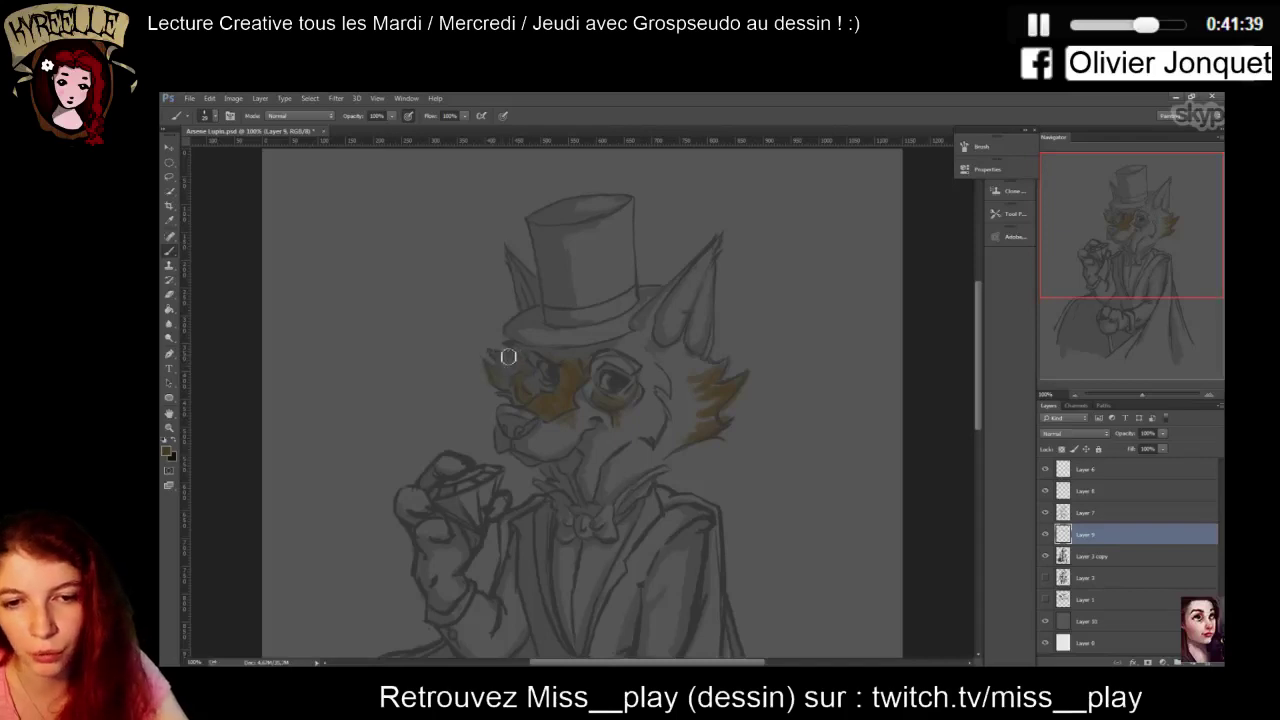
mouse_move(675, 289)
mouse_down()
mouse_move(692, 260)
mouse_move(655, 316)
mouse_move(728, 231)
mouse_up()
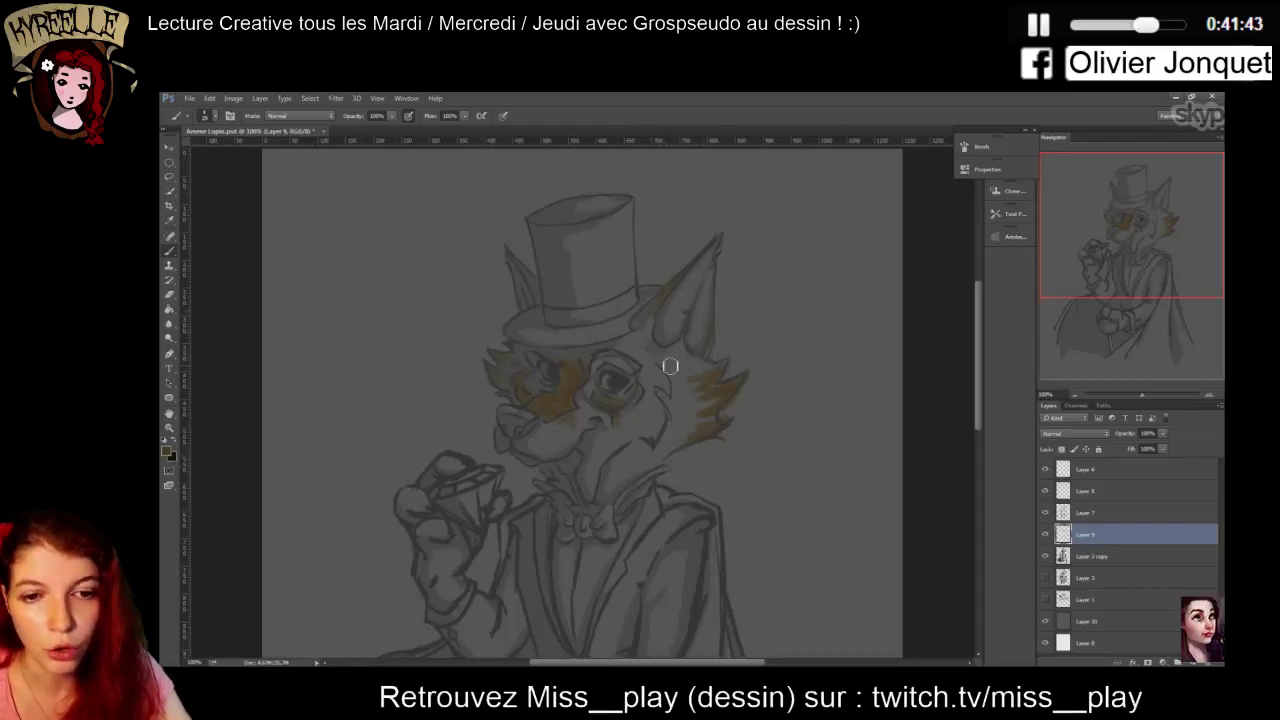
Set the foreground colour to a light beige (#a09073) and dab it onto the side of the wolf's muzzle
click(168, 451)
click(284, 296)
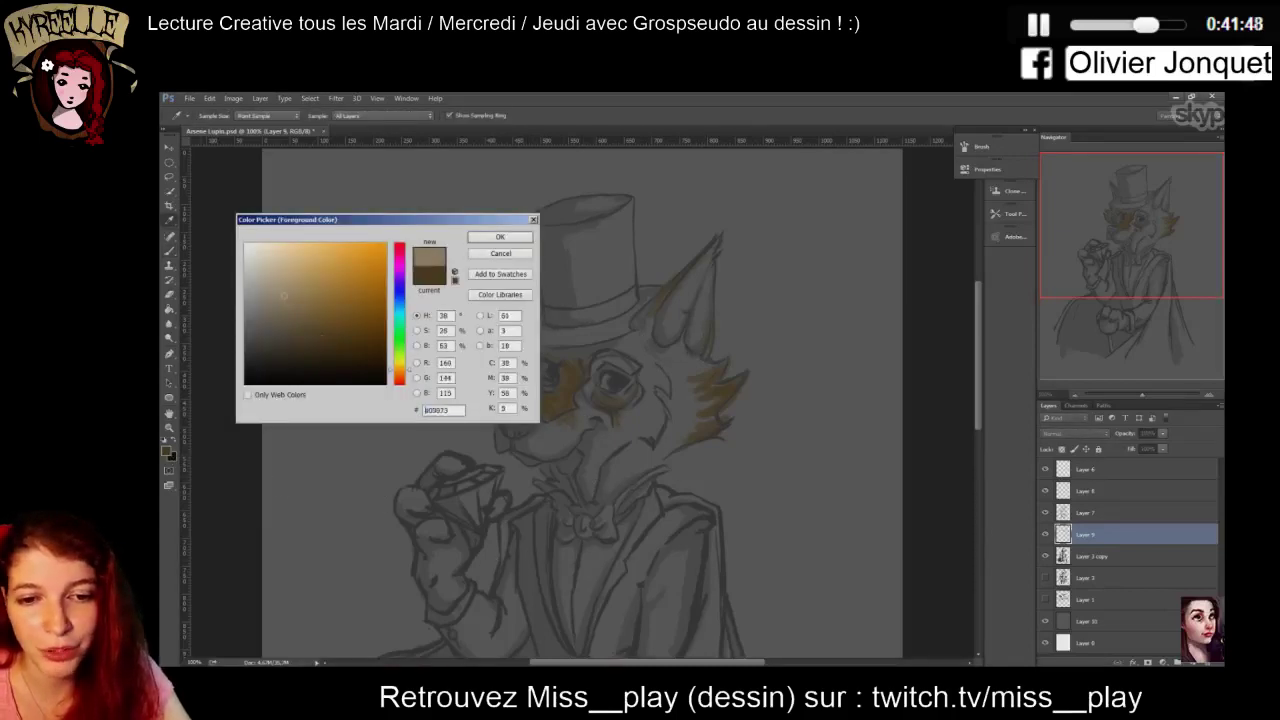
click(500, 237)
mouse_move(550, 430)
mouse_down()
mouse_move(537, 435)
mouse_move(560, 443)
mouse_move(530, 442)
mouse_move(552, 448)
mouse_up()
Move the shading layer, Layer 3 copy, above Layer 9, set it to Multiply and lower its opacity
drag(1100, 541, 1099, 568)
click(1082, 537)
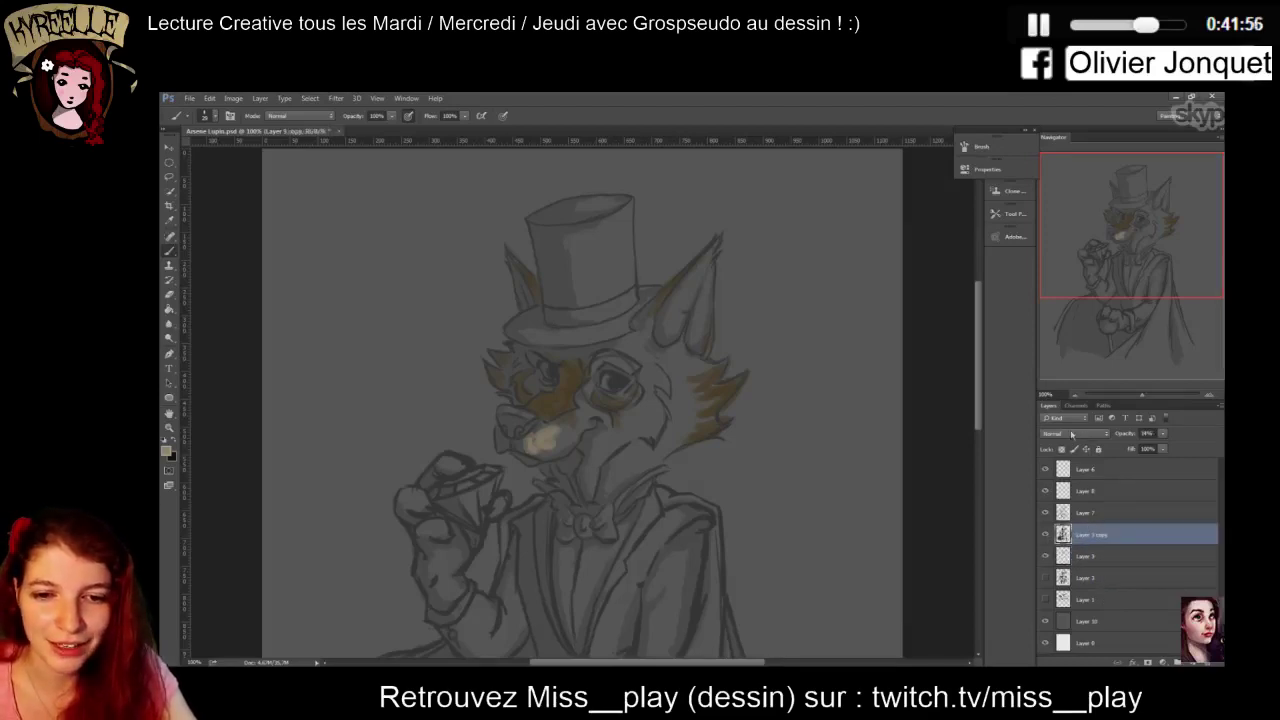
click(1075, 433)
click(1066, 476)
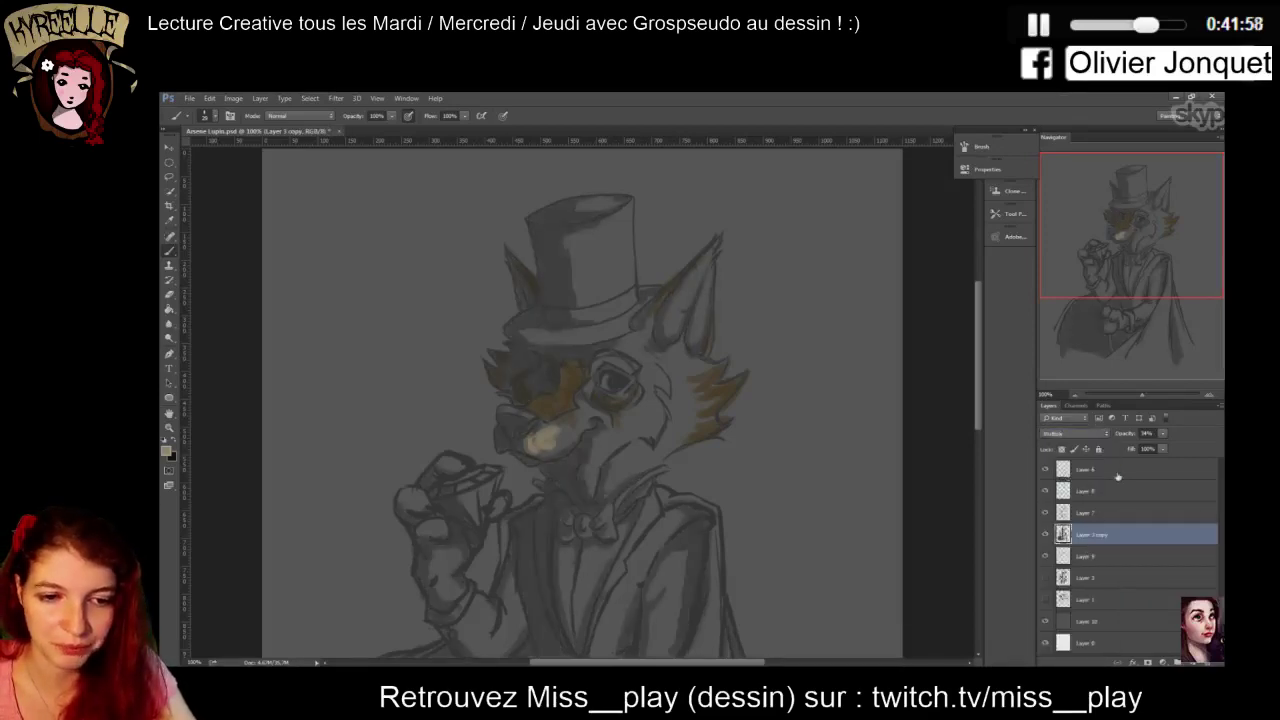
click(1147, 433)
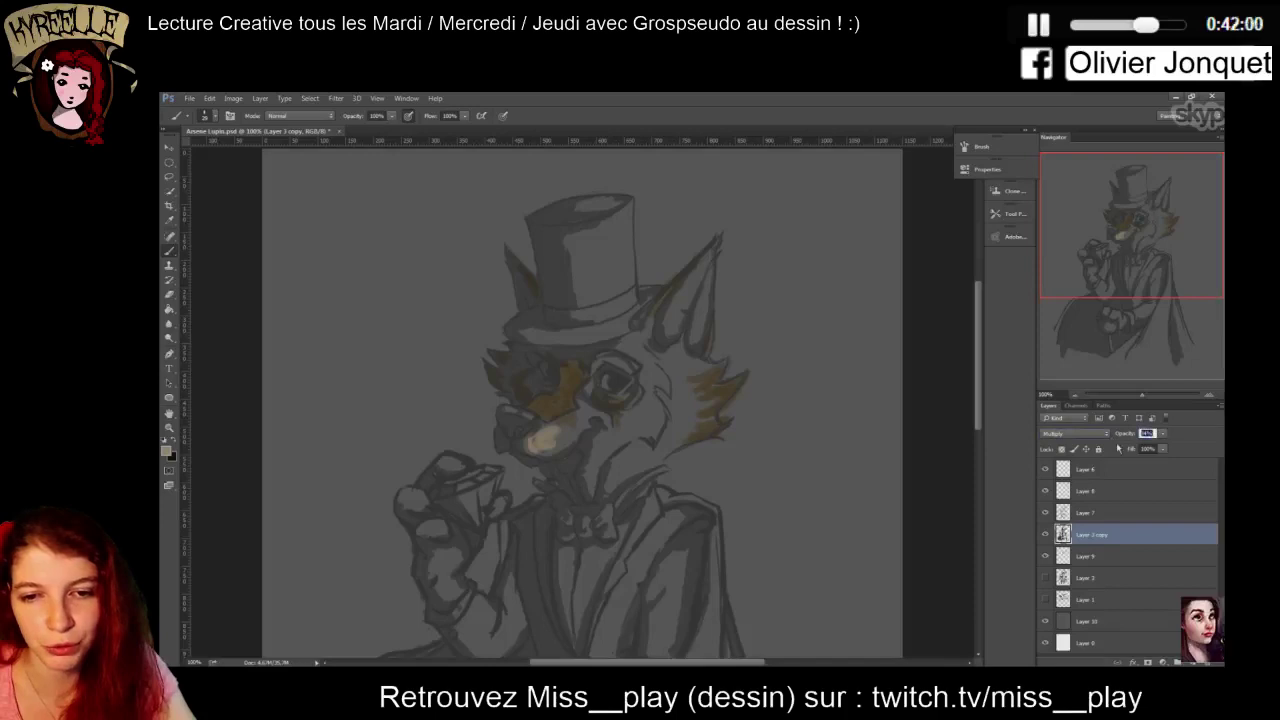
text(50)
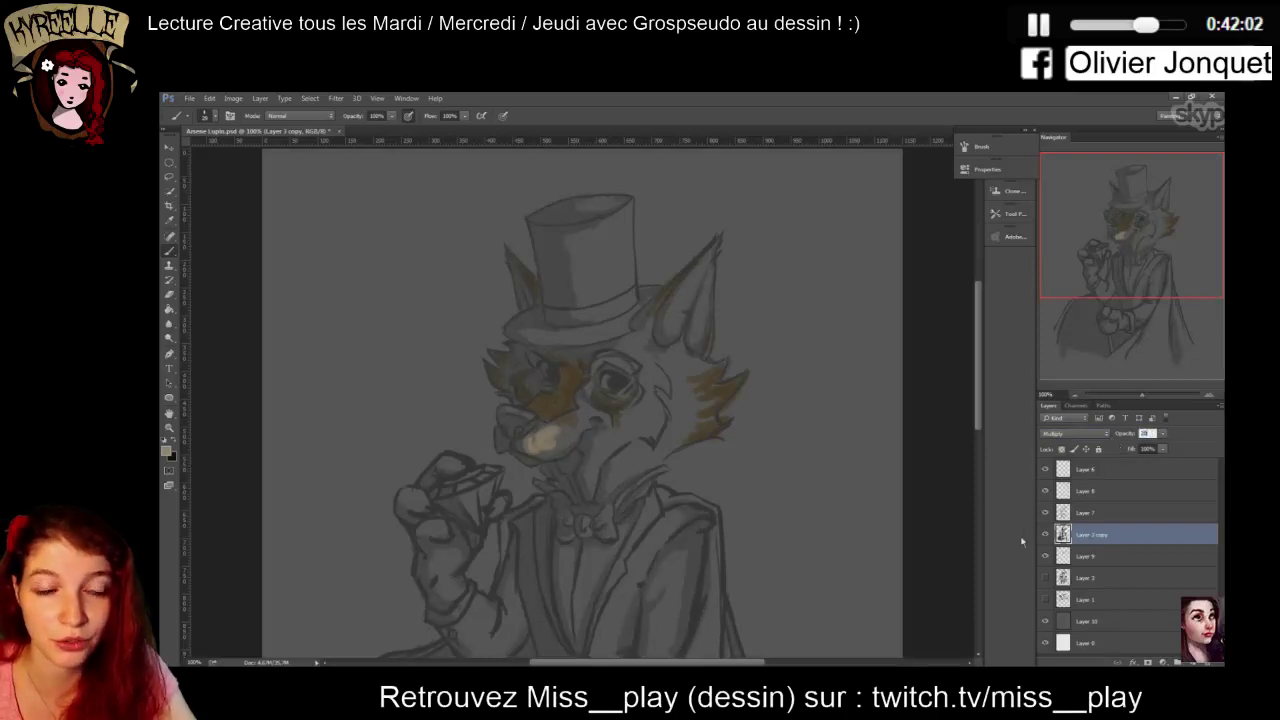
On Layer 9, paint the rest of the muzzle, the brows and the inner cheek in beige
click(1085, 558)
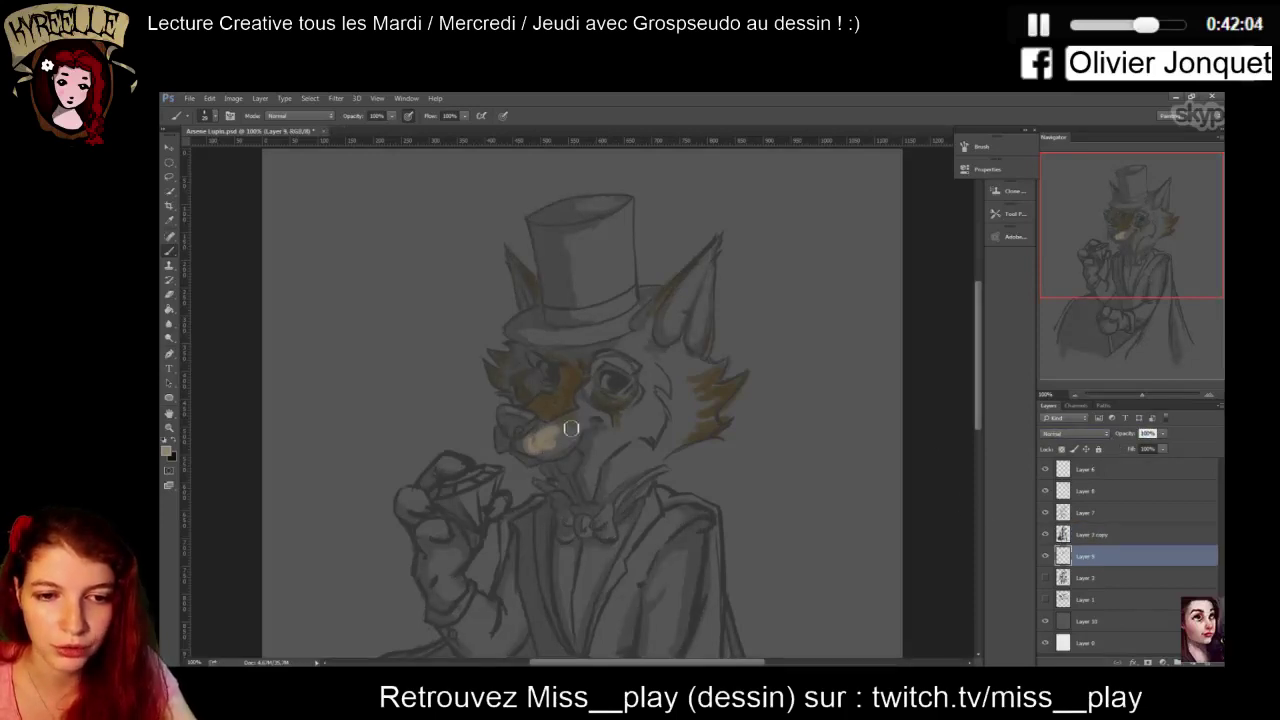
mouse_move(540, 444)
mouse_down()
mouse_move(505, 434)
mouse_move(502, 444)
mouse_move(518, 440)
mouse_move(504, 448)
mouse_move(541, 452)
mouse_move(543, 433)
mouse_move(560, 452)
mouse_move(575, 433)
mouse_move(522, 451)
mouse_up()
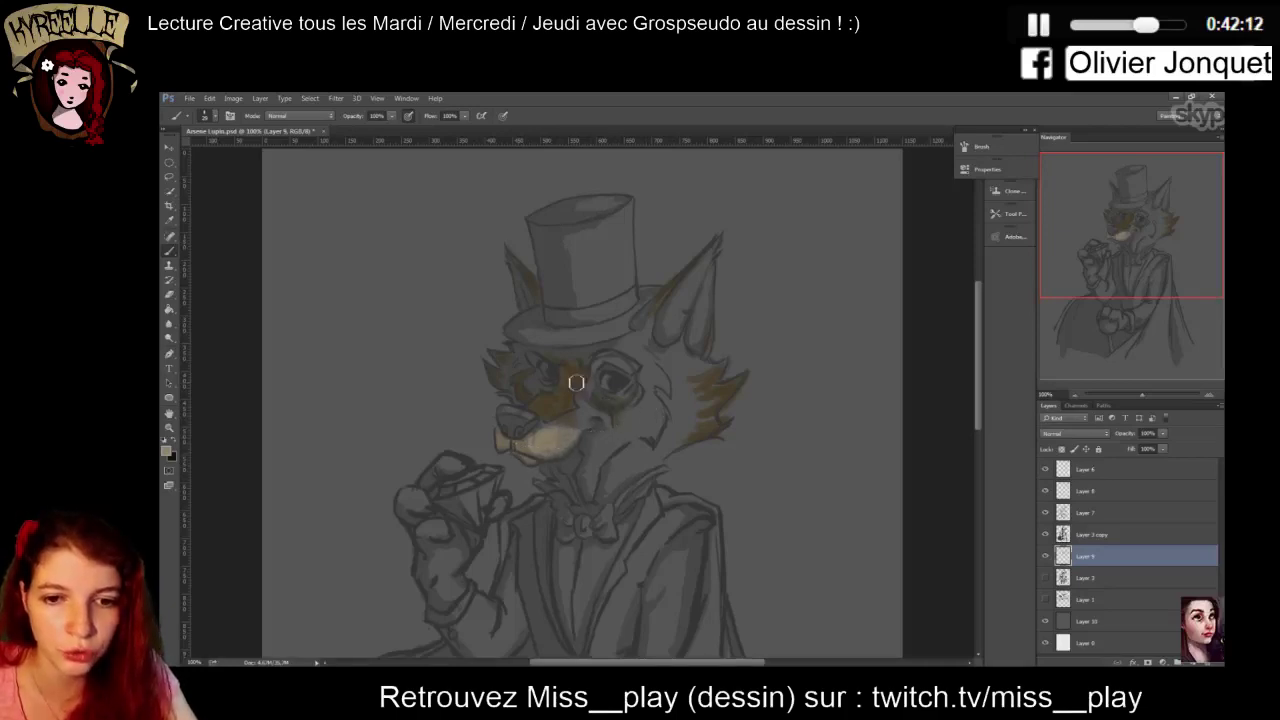
mouse_move(598, 409)
mouse_down()
mouse_move(617, 420)
mouse_move(596, 411)
mouse_up()
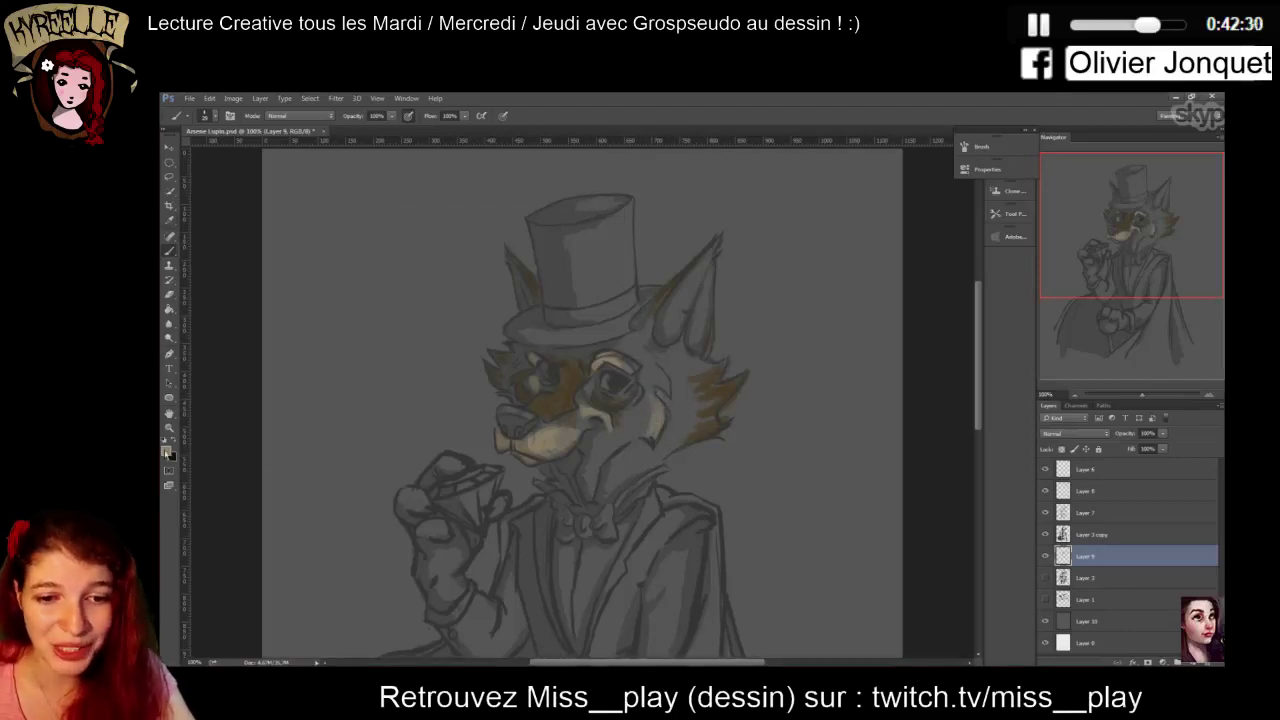
Set the foreground colour to a dark grey-brown (#443b33) and paint the forehead, eye surroundings and neck fur
click(167, 452)
click(279, 347)
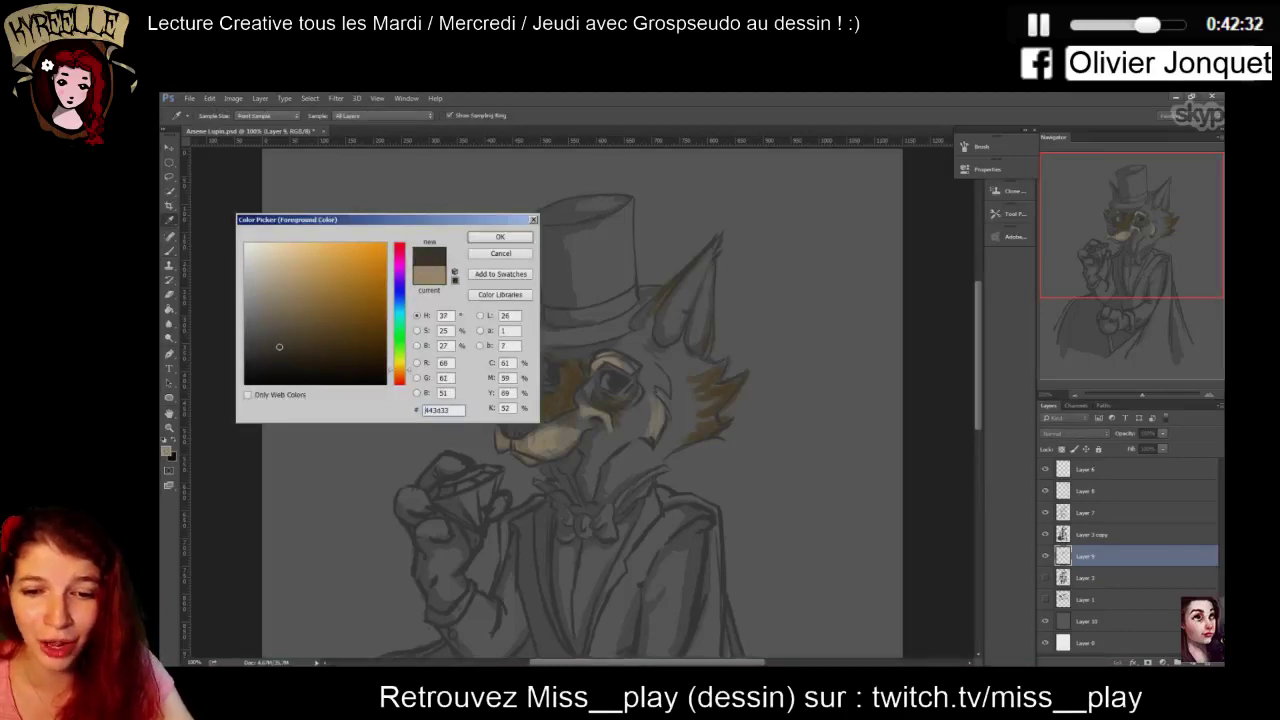
drag(399, 370, 399, 374)
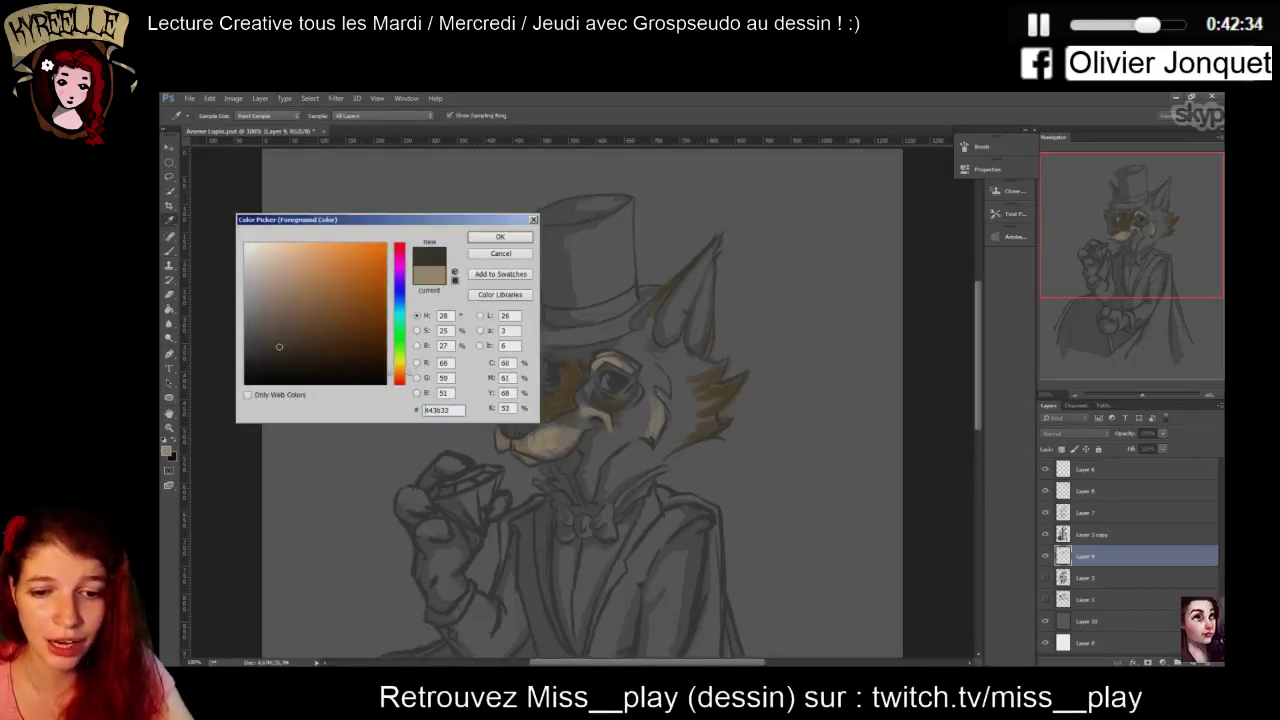
key(Return)
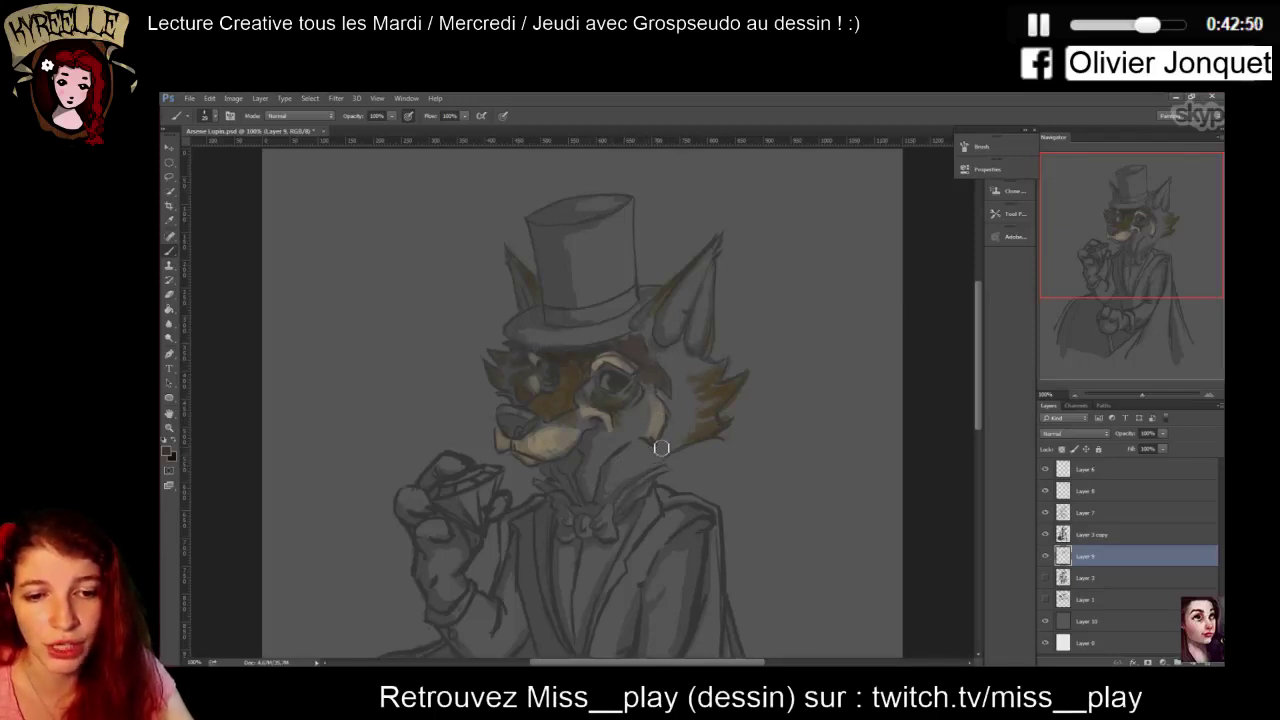
mouse_move(621, 489)
mouse_down()
mouse_move(660, 459)
mouse_move(616, 474)
mouse_move(627, 451)
mouse_move(589, 507)
mouse_move(656, 460)
mouse_move(618, 470)
mouse_up()
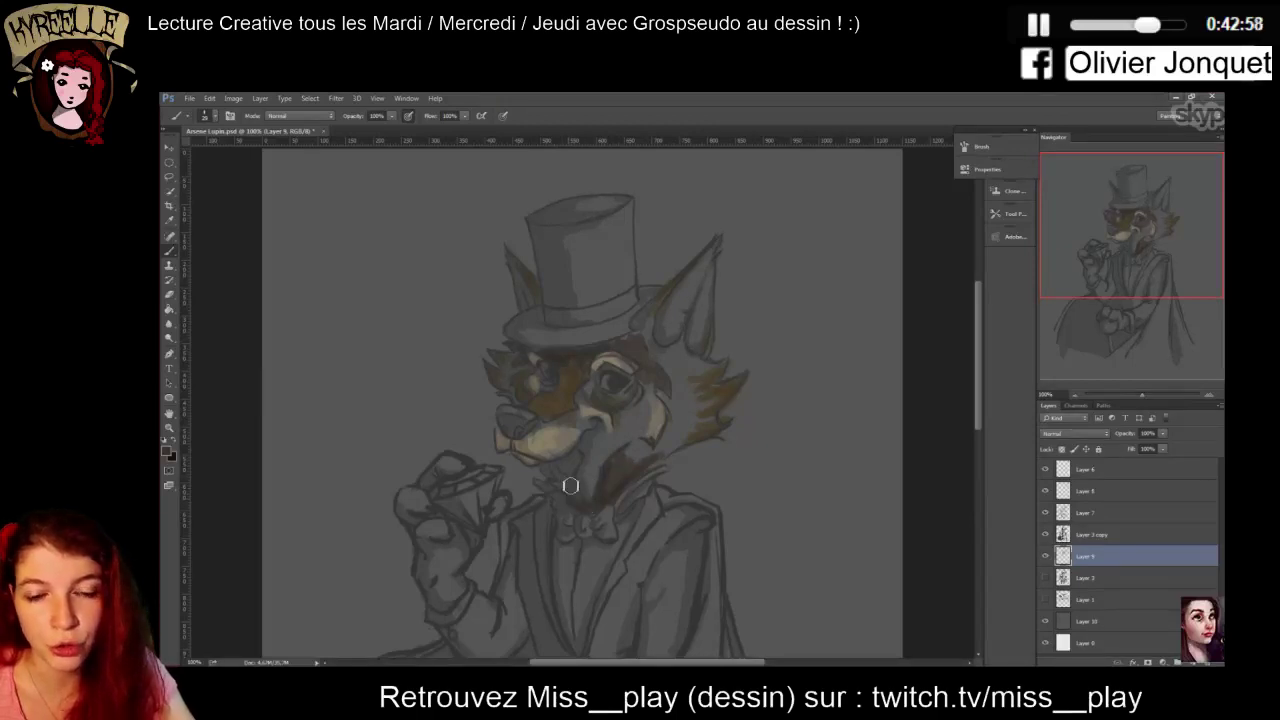
mouse_move(569, 486)
mouse_down()
mouse_move(596, 509)
mouse_move(563, 432)
mouse_move(587, 474)
mouse_up()
Sample the beige from the muzzle and paint the throat, cheek and inner ears with it
alt+click(556, 436)
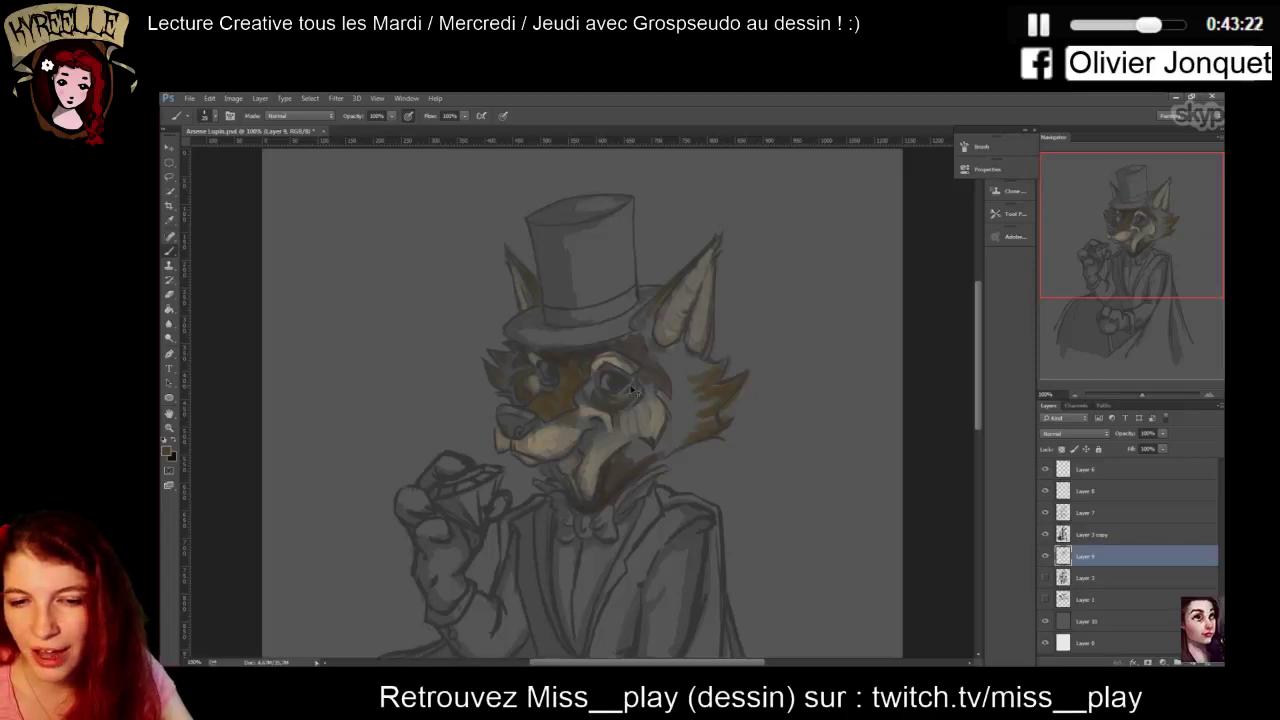
Set the brush size to 20 px for detail work around the wolf's eyes
scroll(632, 390, up, 3)
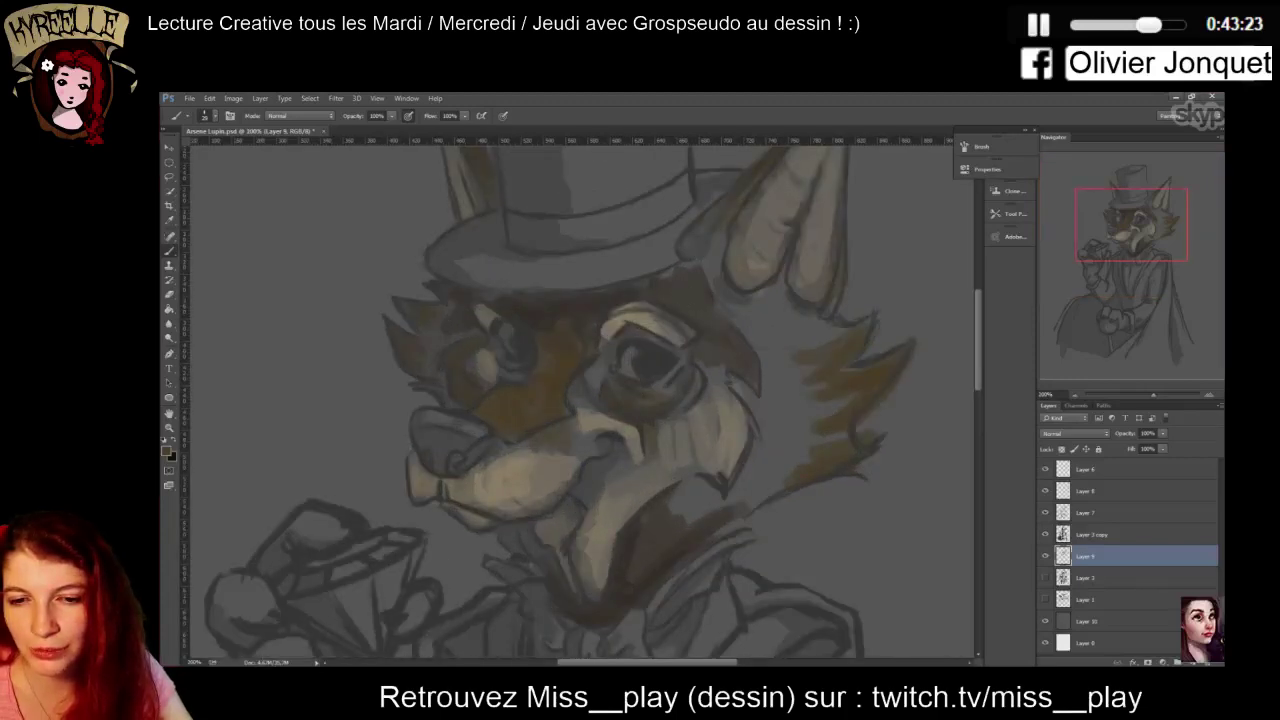
right_click(676, 348)
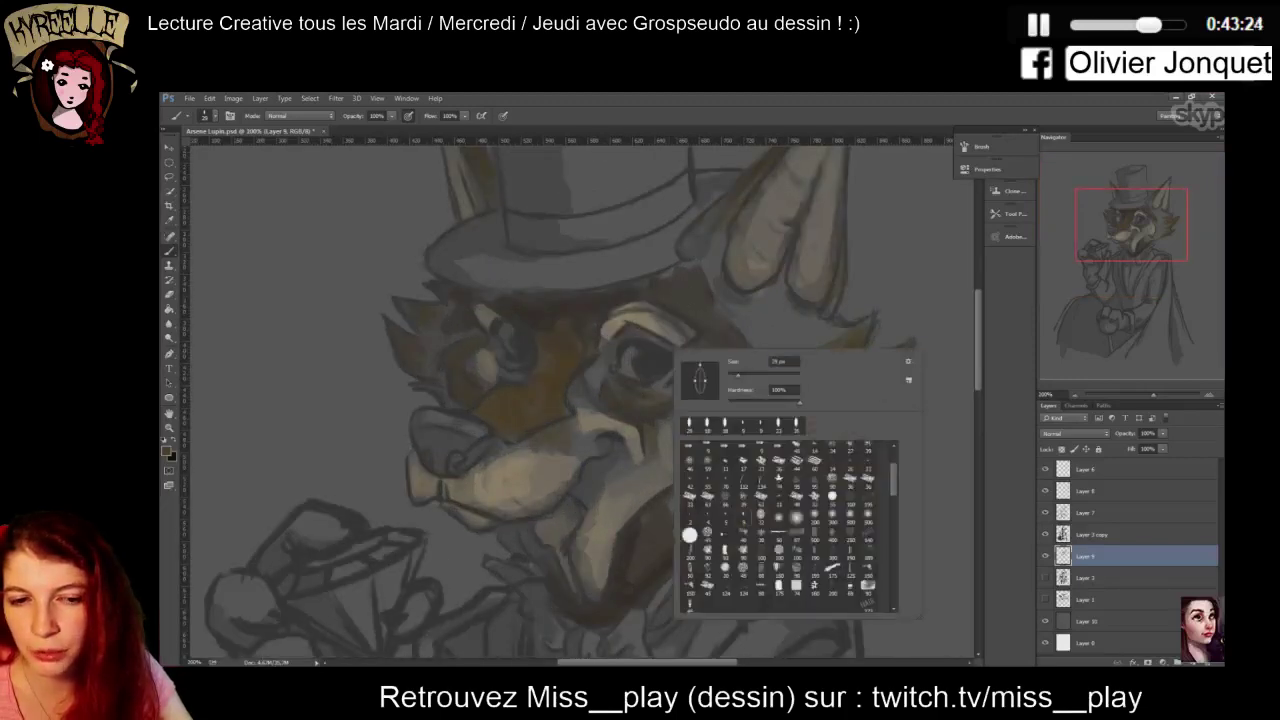
click(784, 362)
text(20)
key(Return)
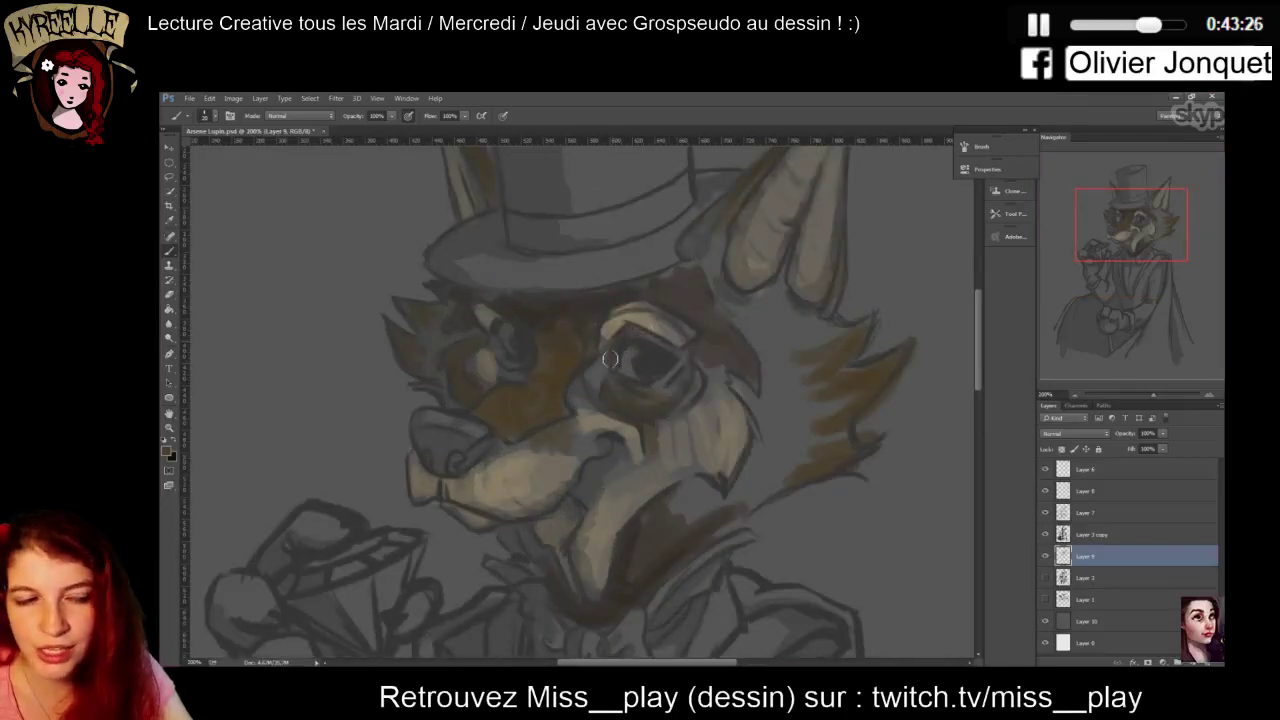
Set the line art on Layer 7 to the Multiply blend mode at 60% opacity
click(1085, 514)
click(1073, 434)
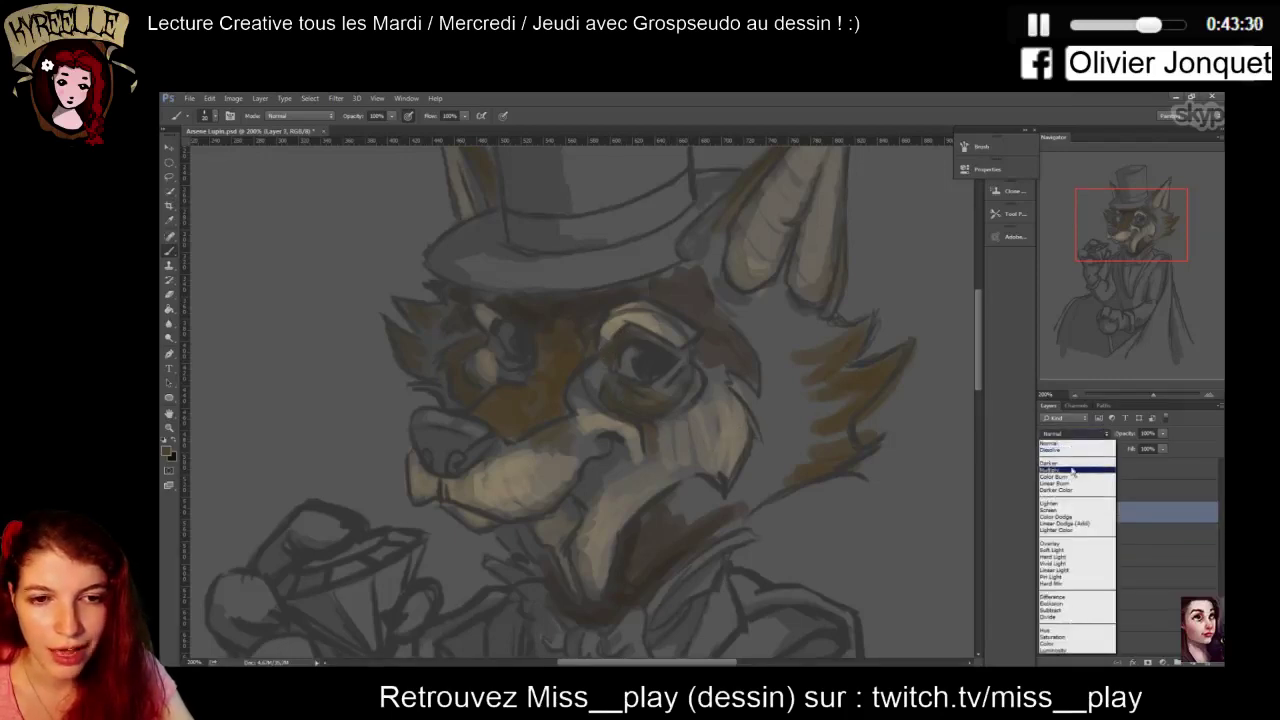
click(1075, 475)
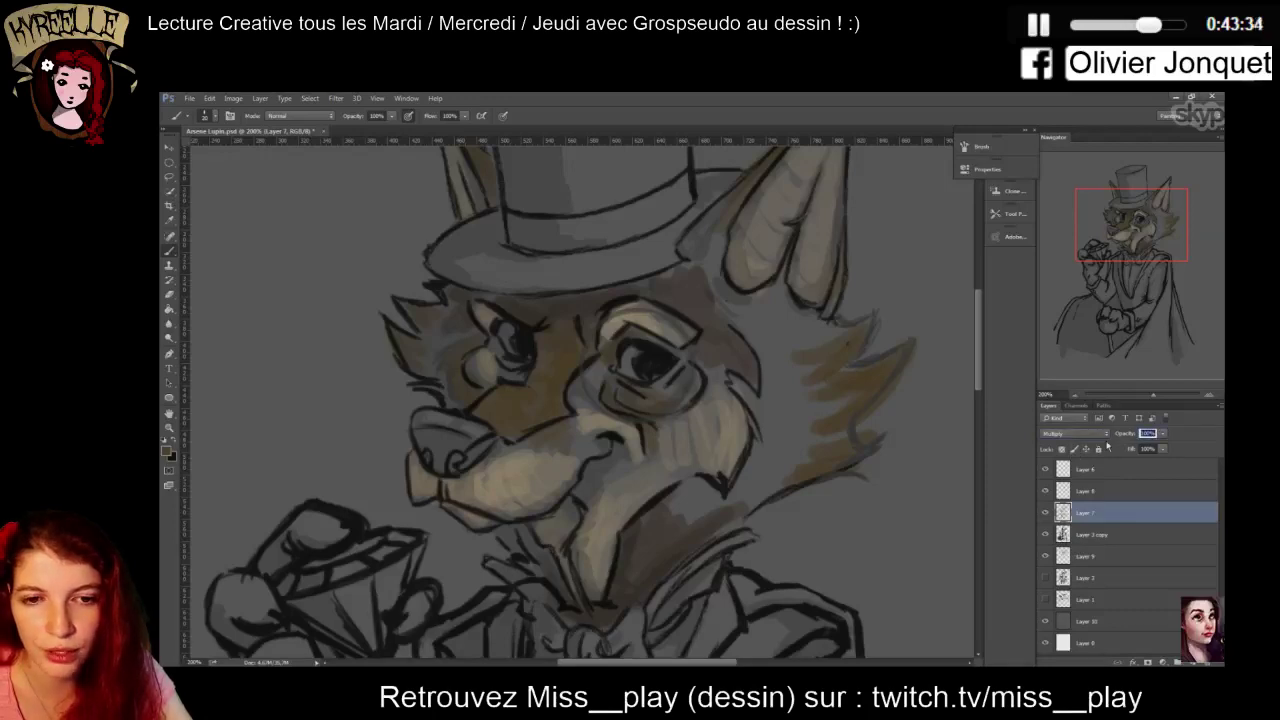
text(40)
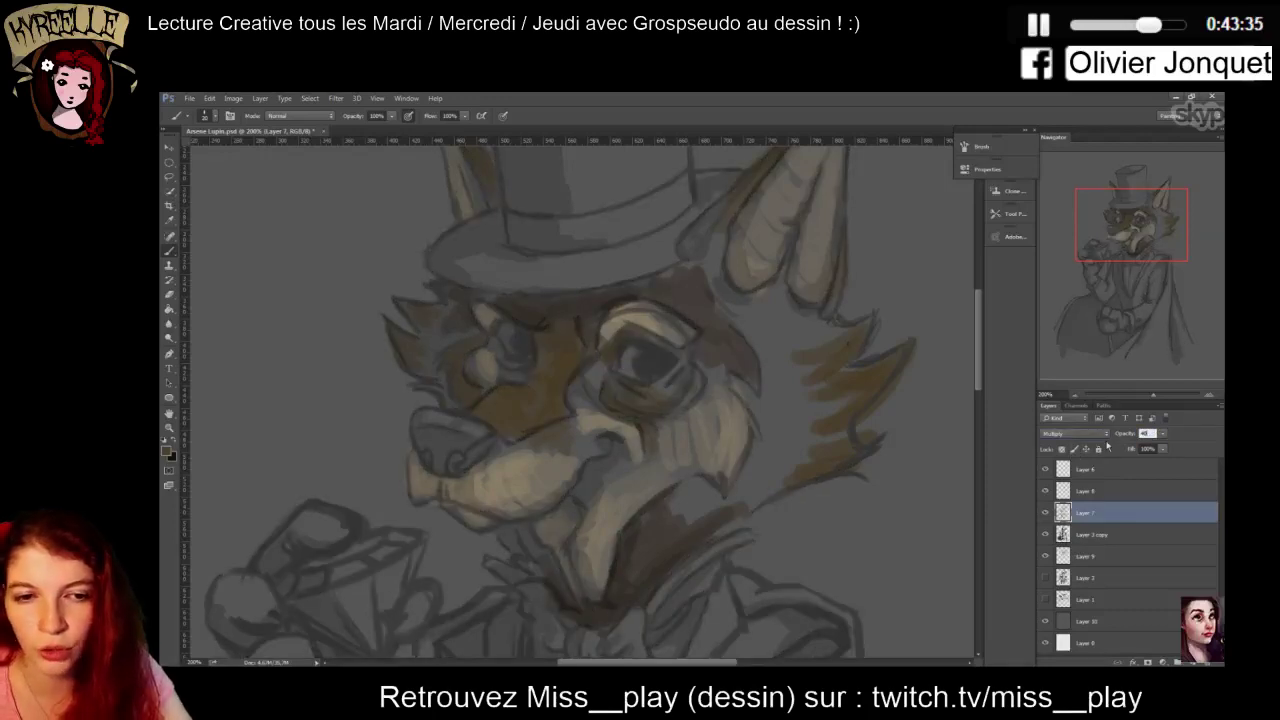
key(BackSpace)
text(60)
key(Return)
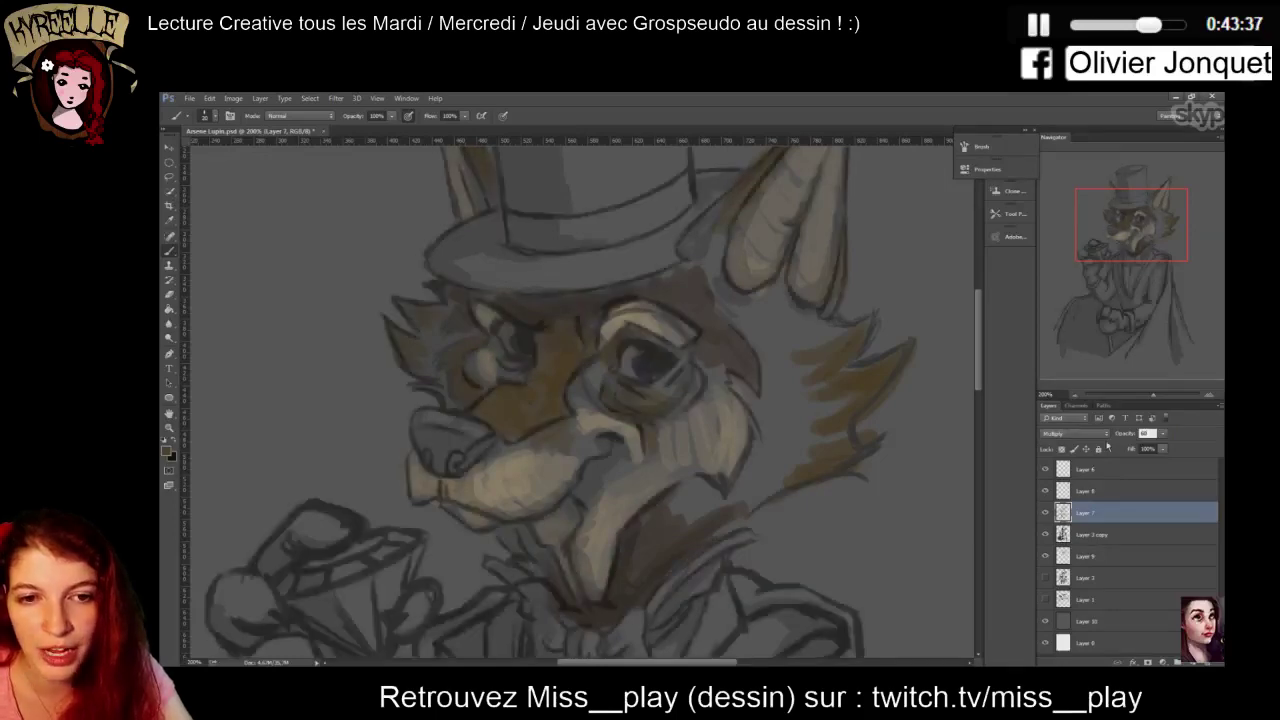
Add a Gradient Map adjustment above the shading layer (Layer 3 copy) and clip it to that layer
click(1077, 538)
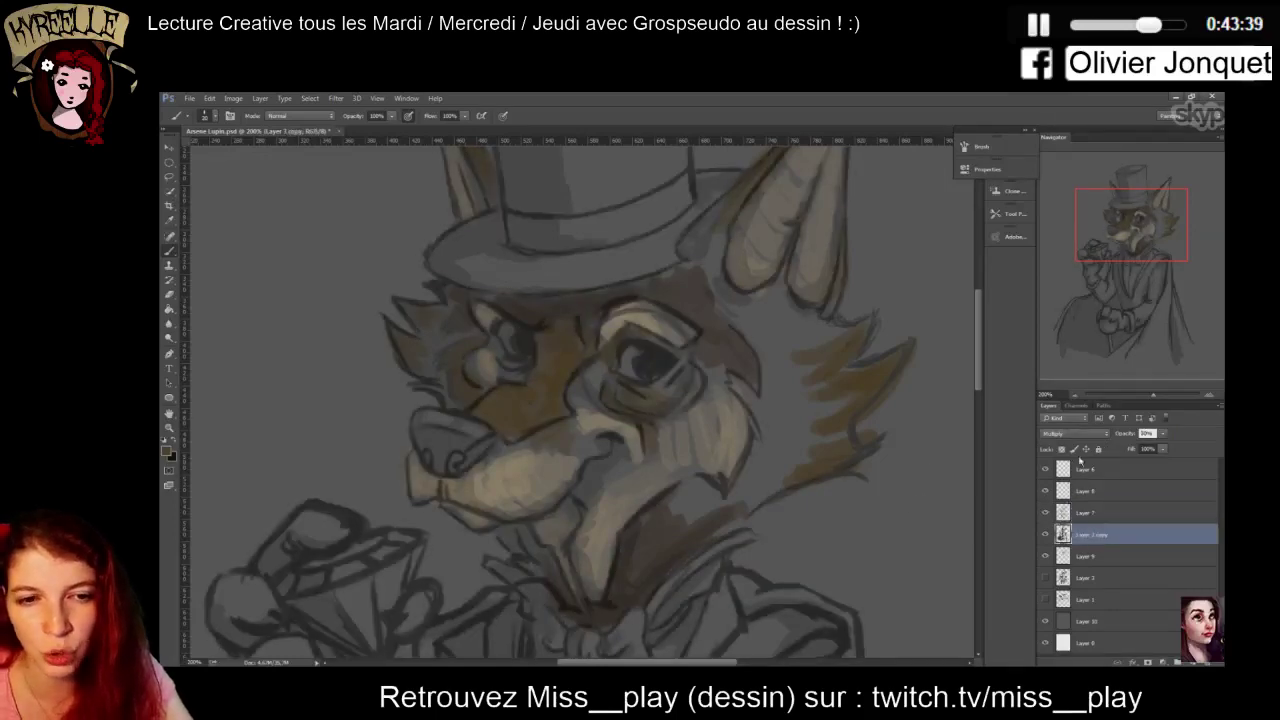
click(1160, 662)
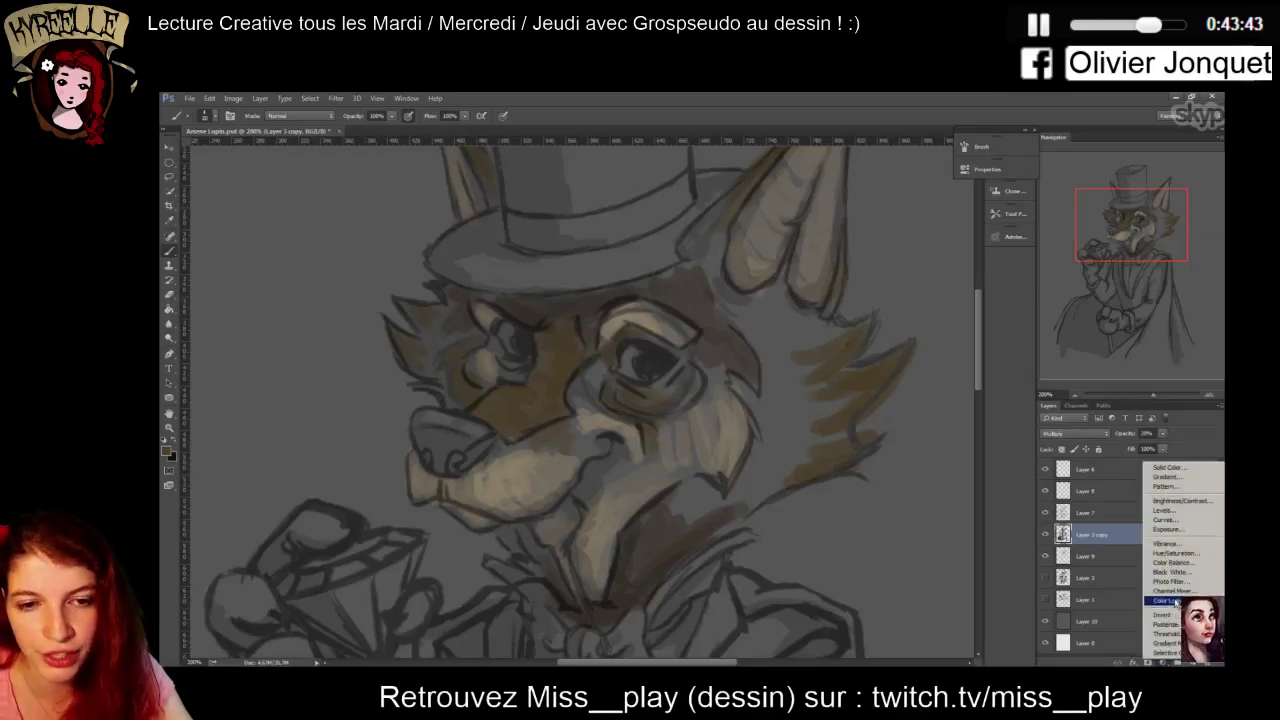
click(1166, 643)
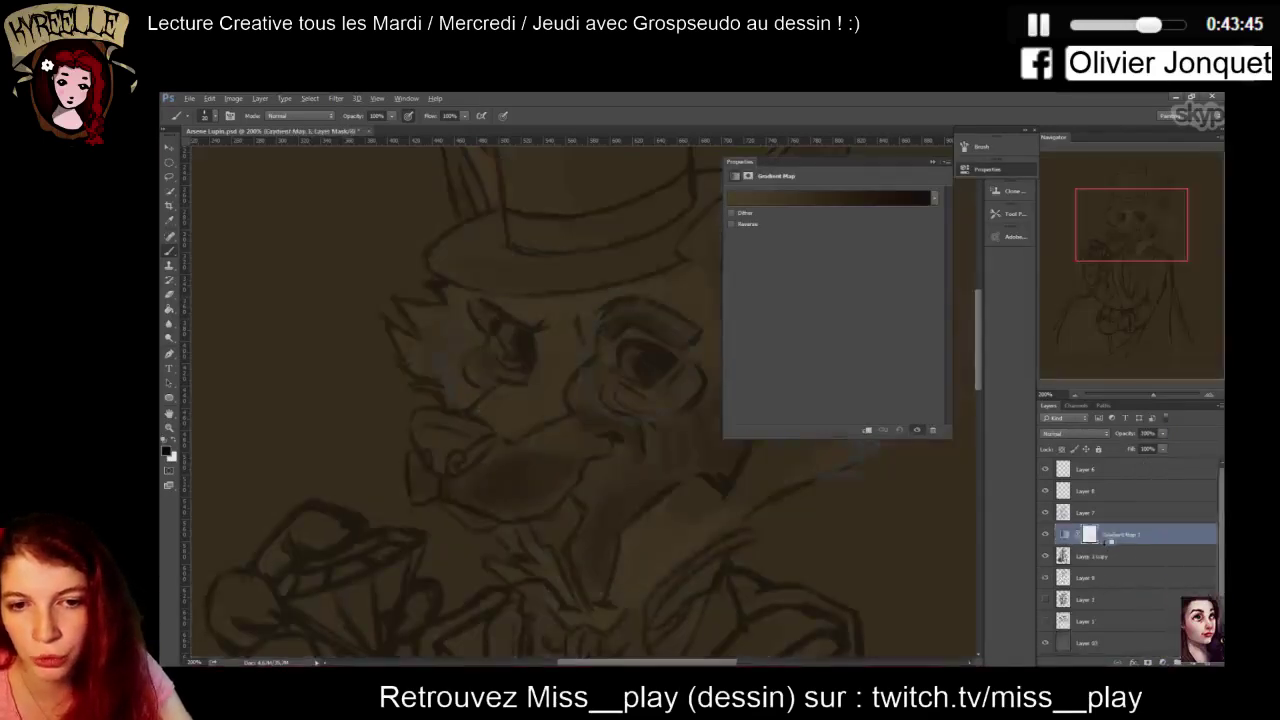
alt+click(1109, 544)
Edit the gradient map and set the colour of its starting stop to a dark magenta (#47092e)
double_click(1075, 535)
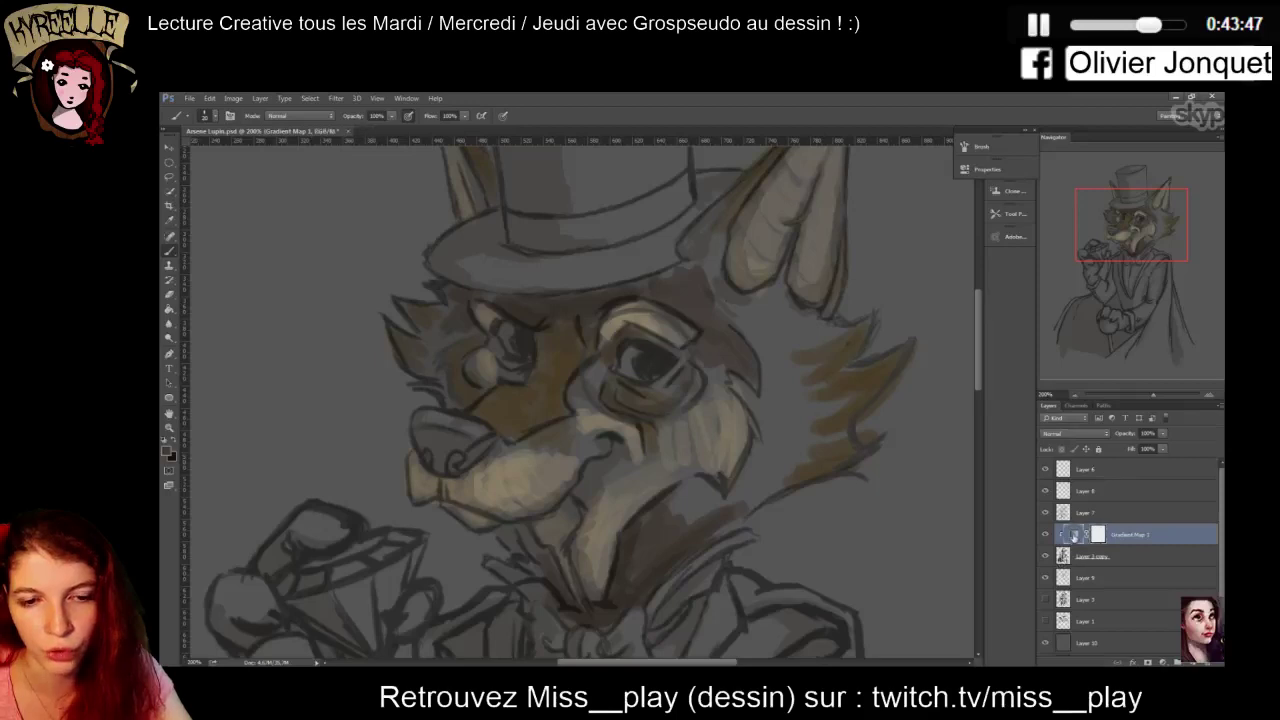
click(781, 199)
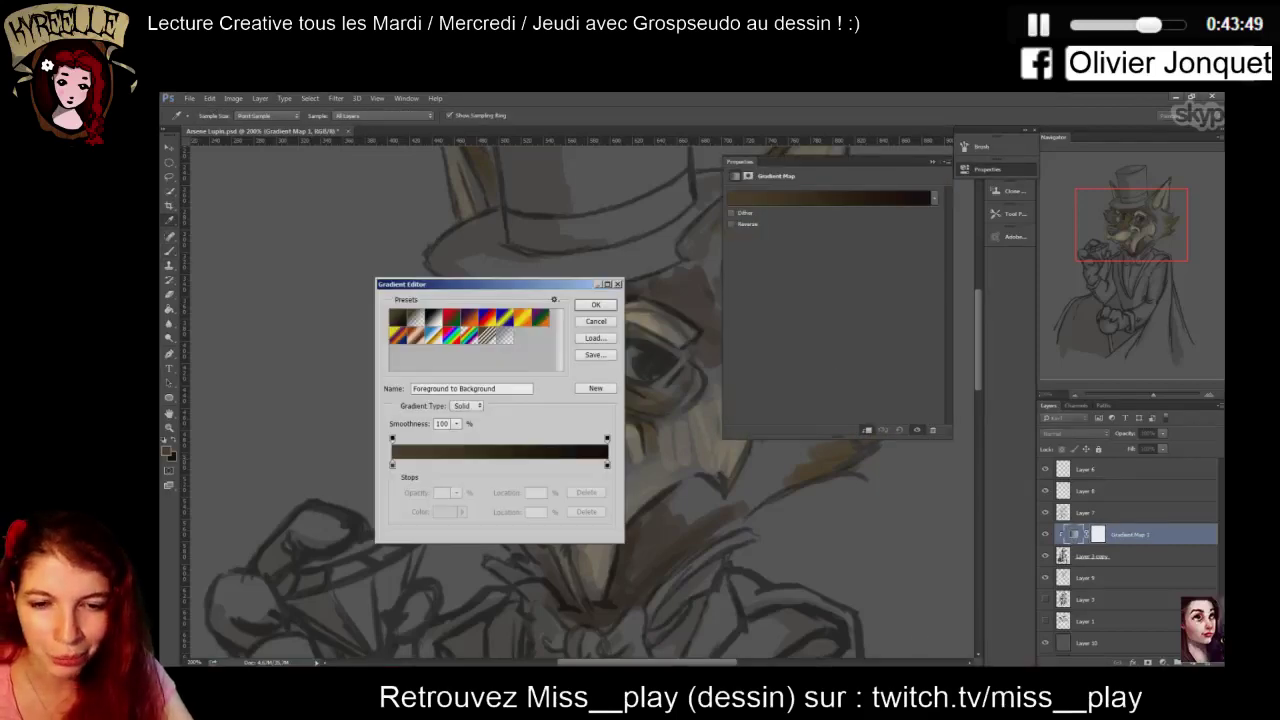
drag(450, 284, 803, 223)
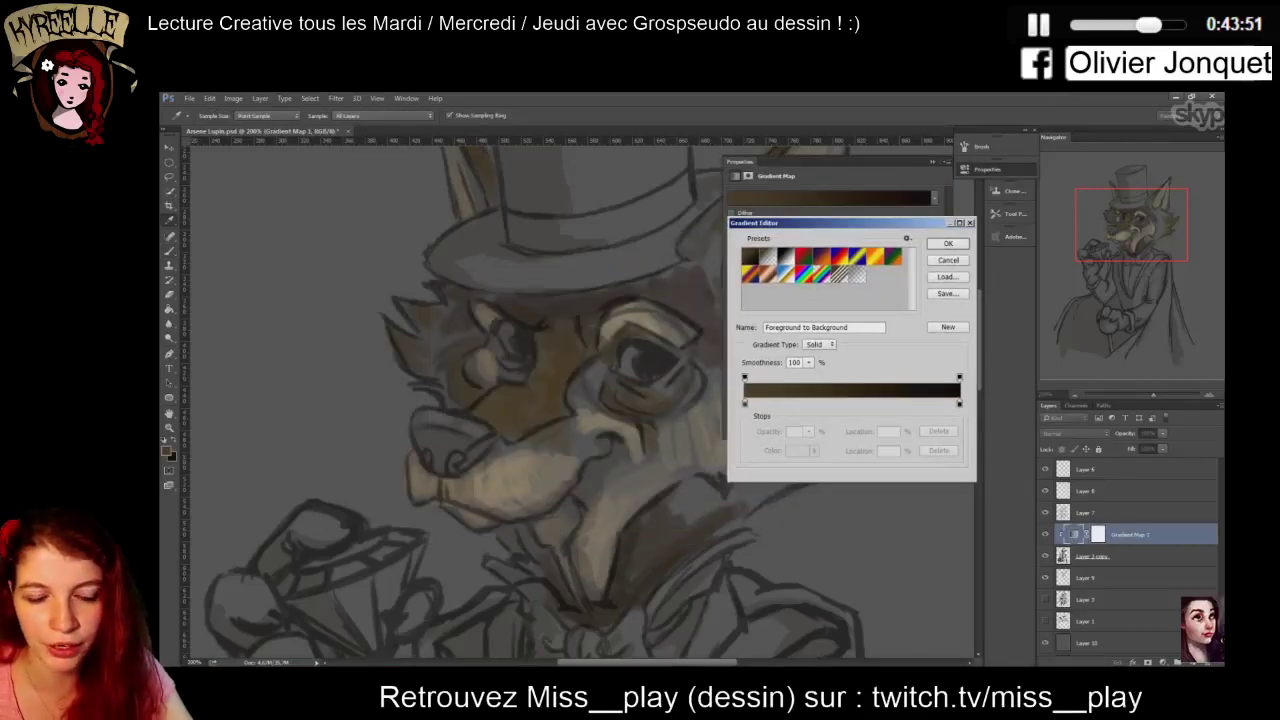
click(745, 403)
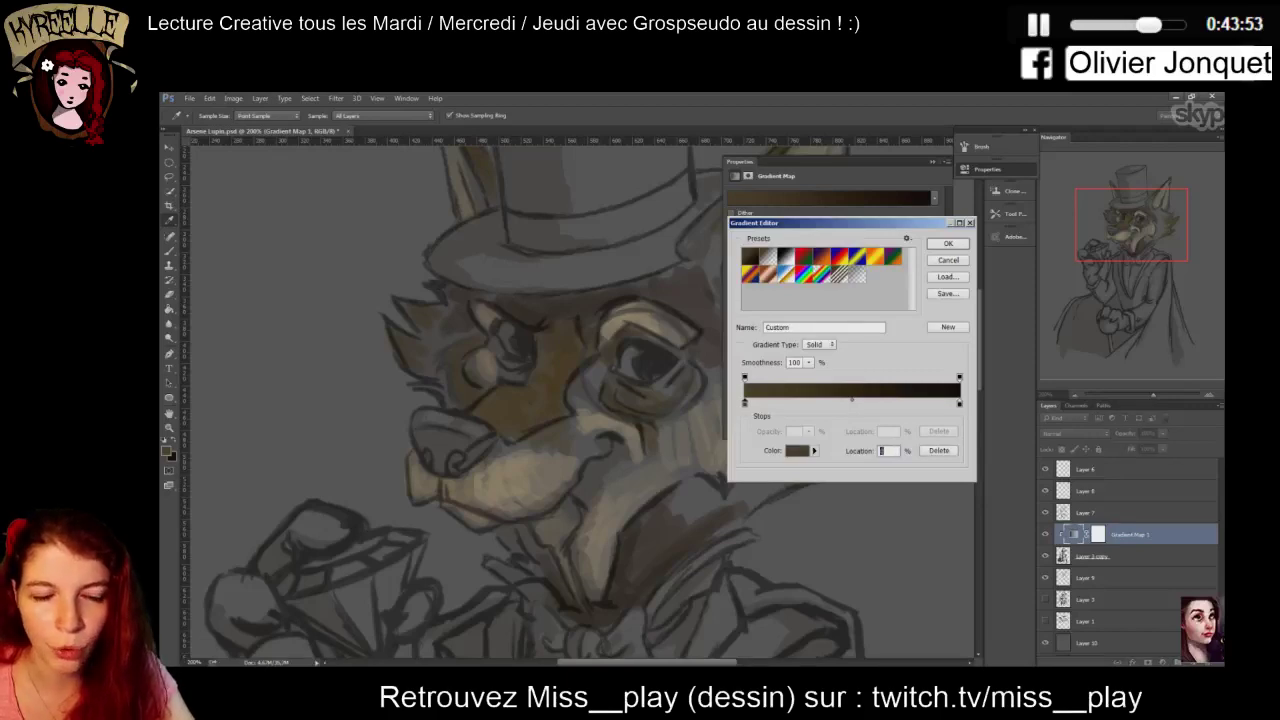
click(797, 450)
drag(300, 219, 791, 245)
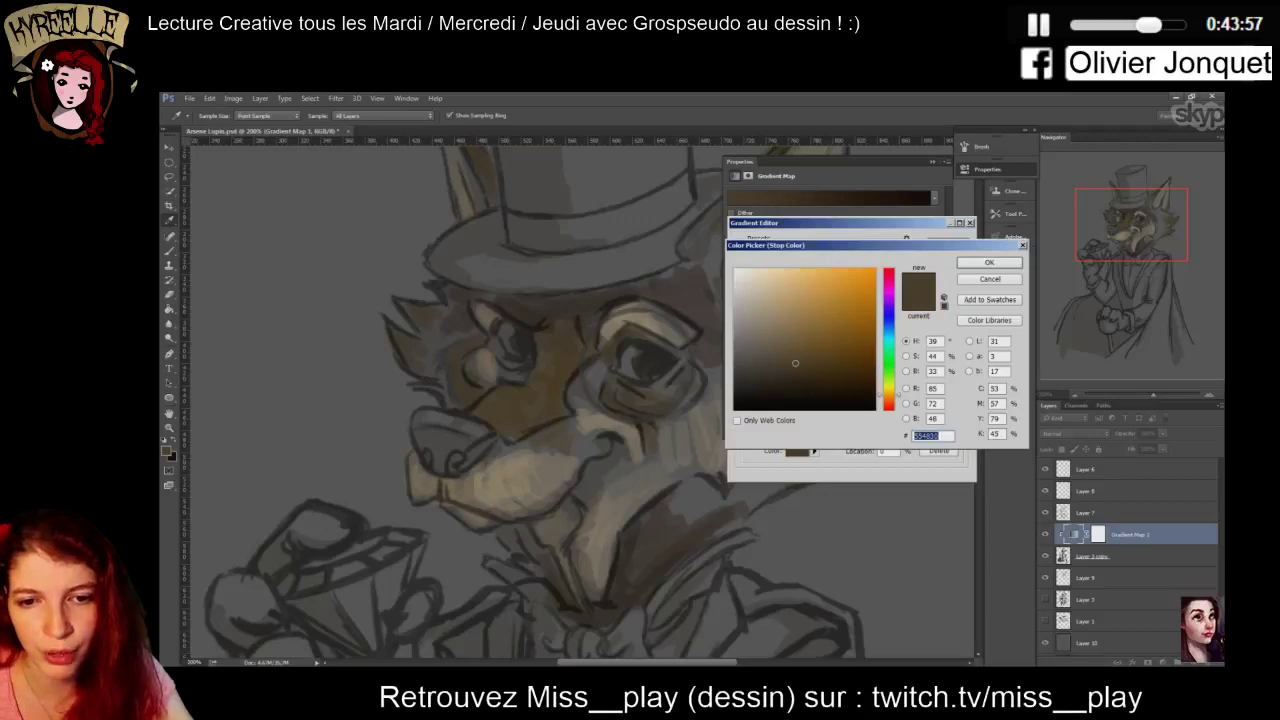
drag(889, 394, 888, 293)
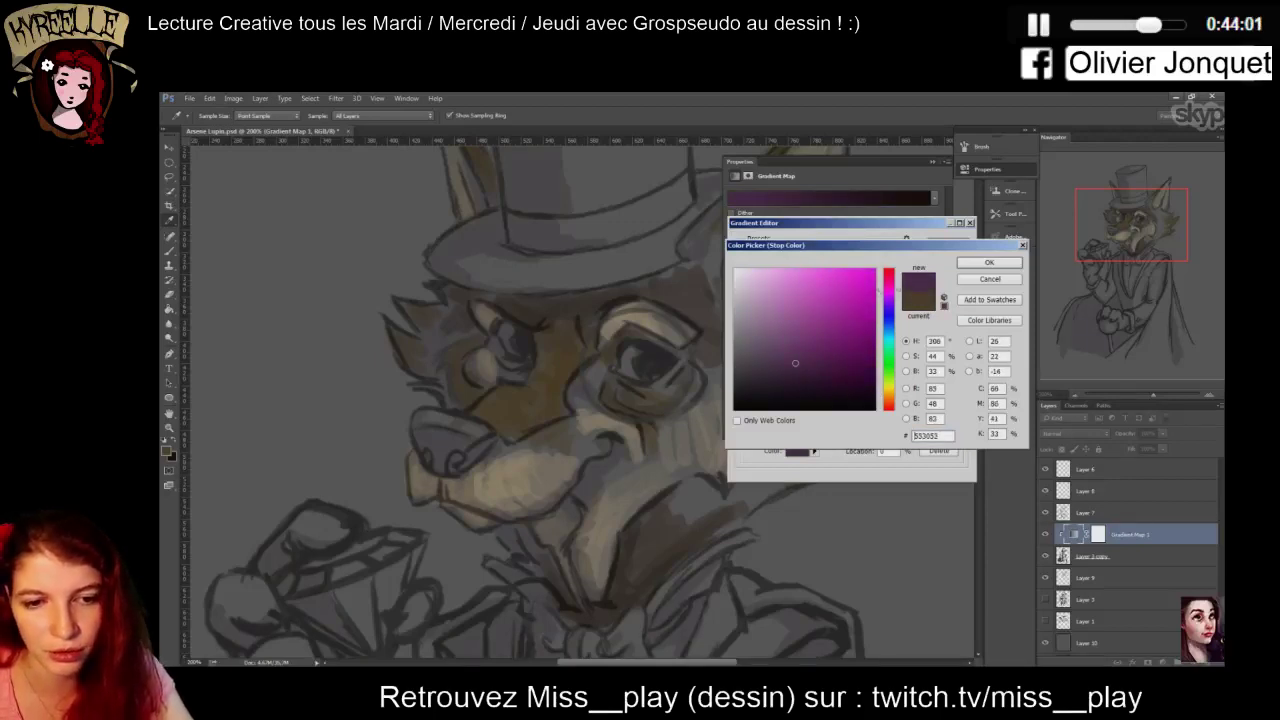
drag(823, 359, 857, 371)
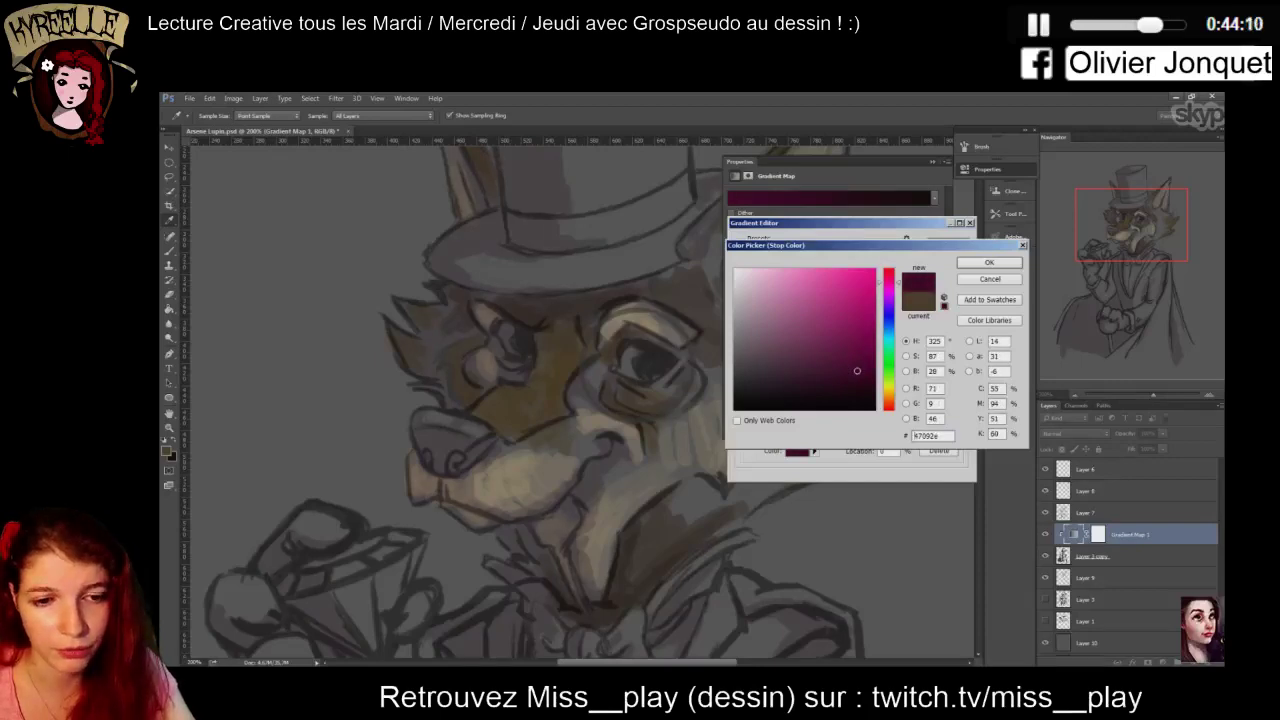
key(Return)
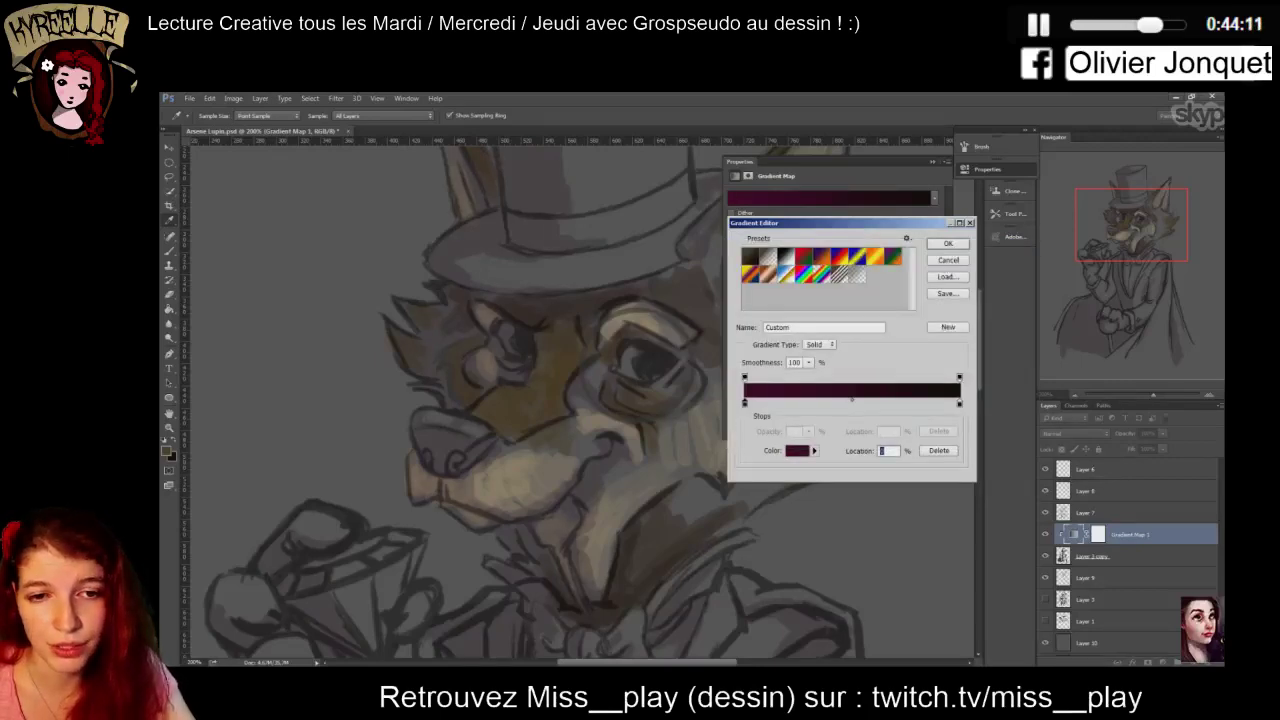
Set the gradient's end stop to a light peach colour and apply the edited gradient
double_click(959, 403)
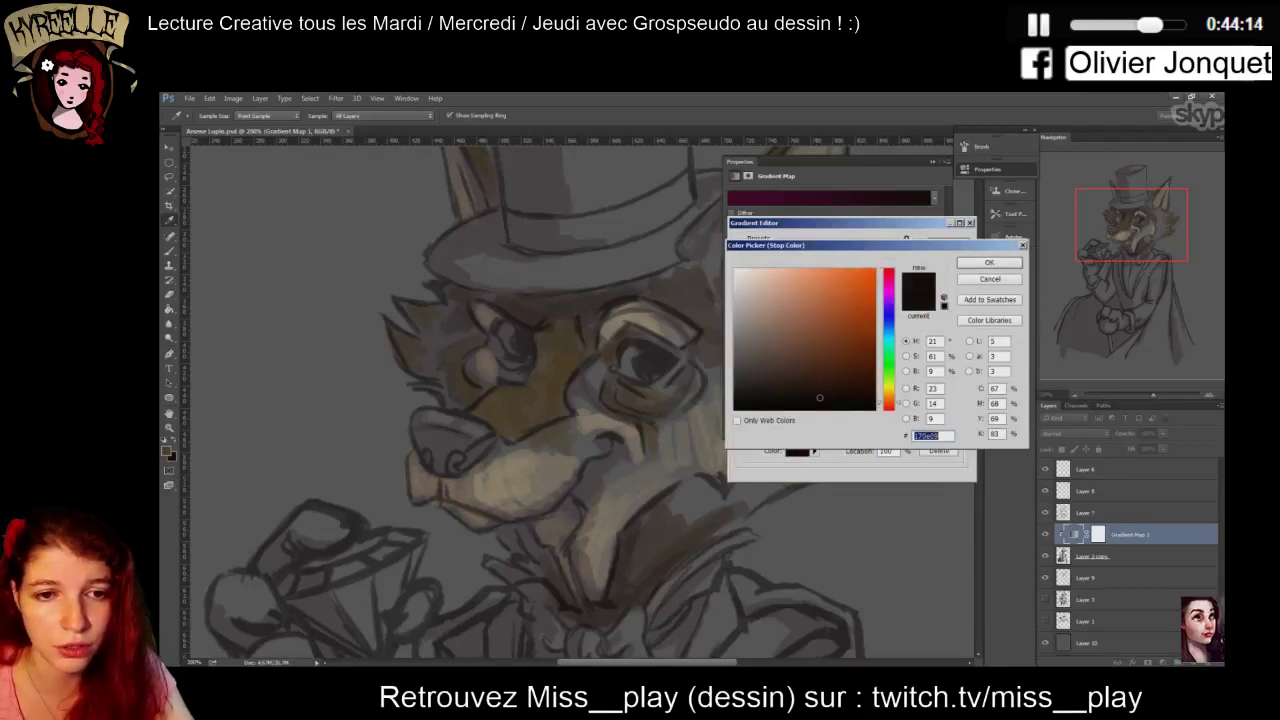
text(ffffff)
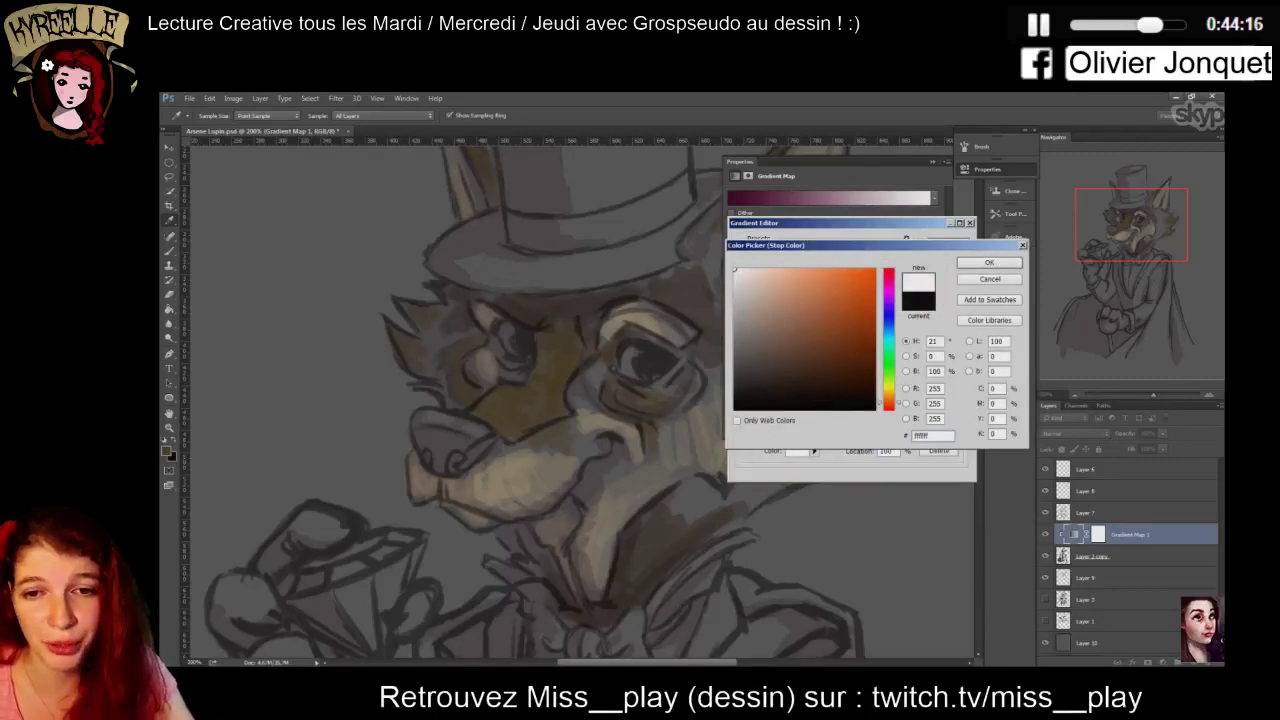
click(763, 283)
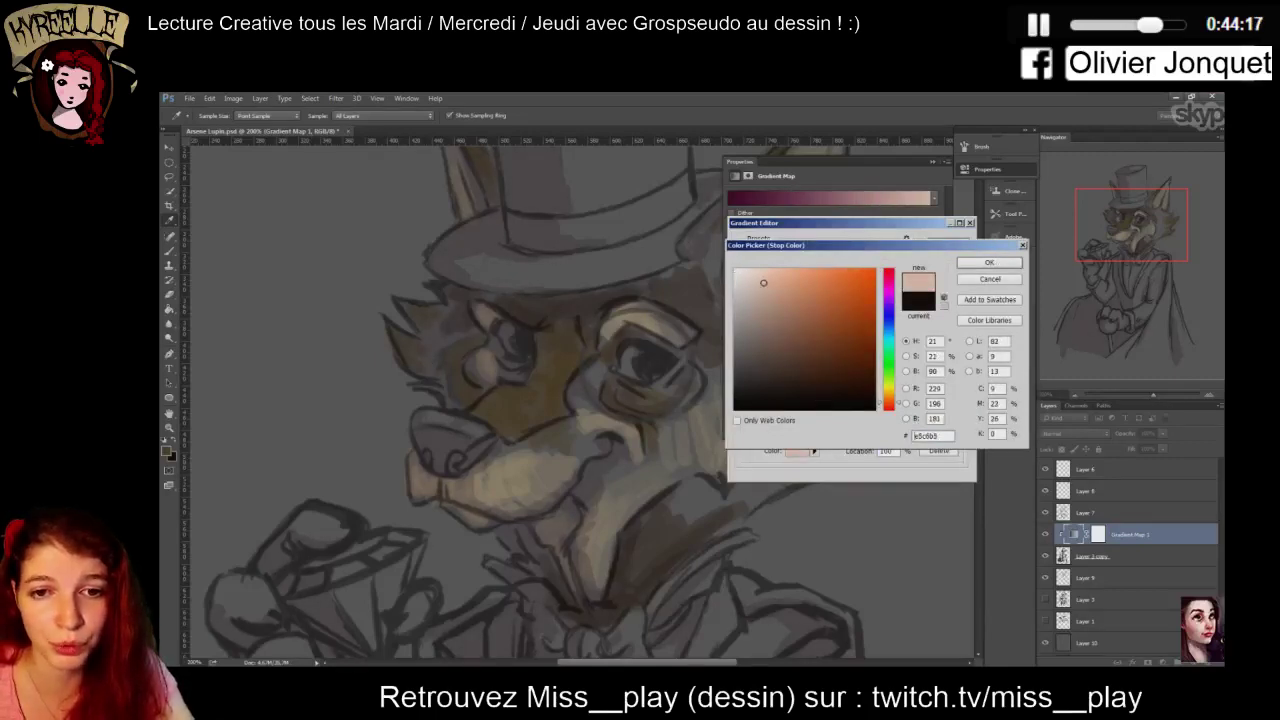
key(Return)
key(Return)
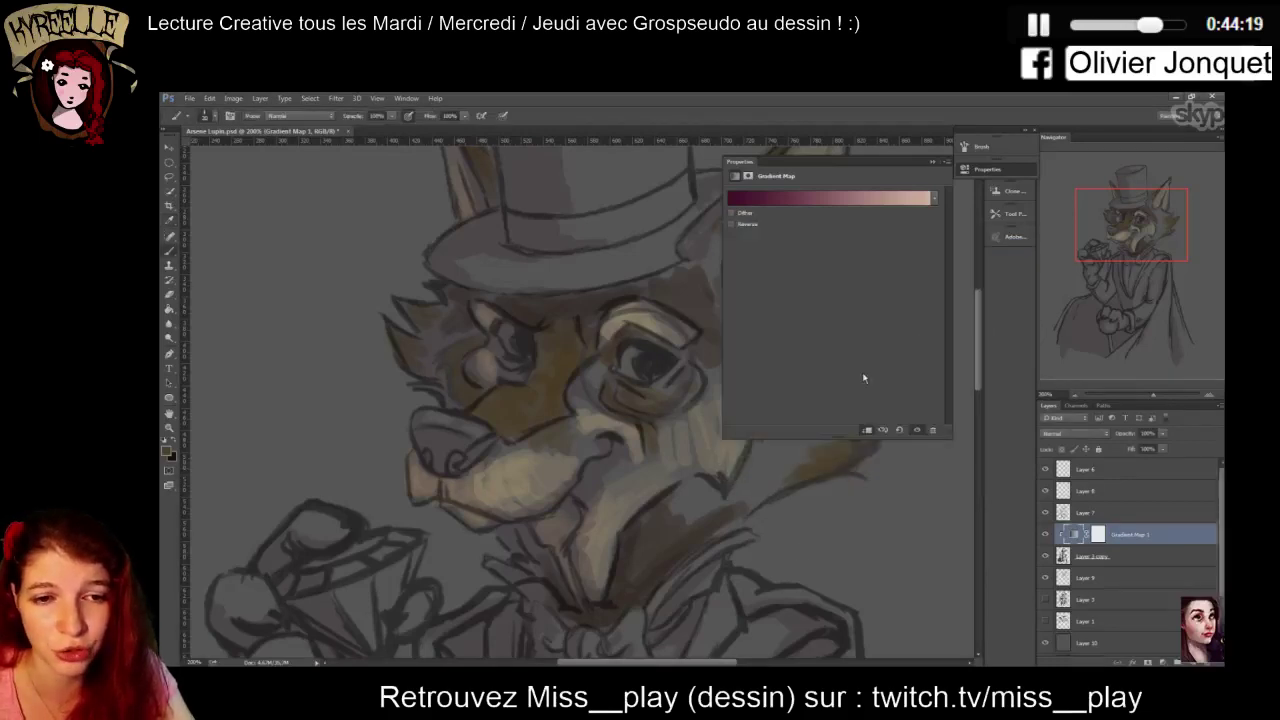
click(970, 172)
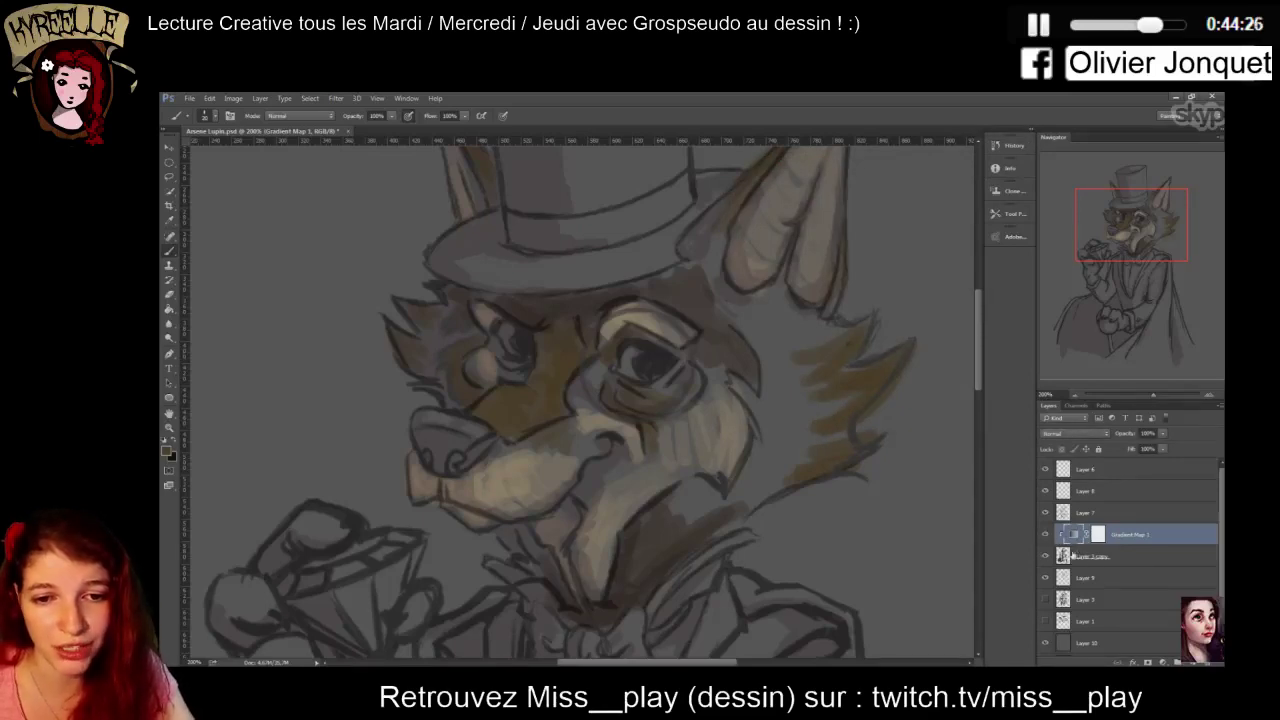
Make Layer 9 the active layer, hiding and showing it again to check the fur colours
click(1060, 514)
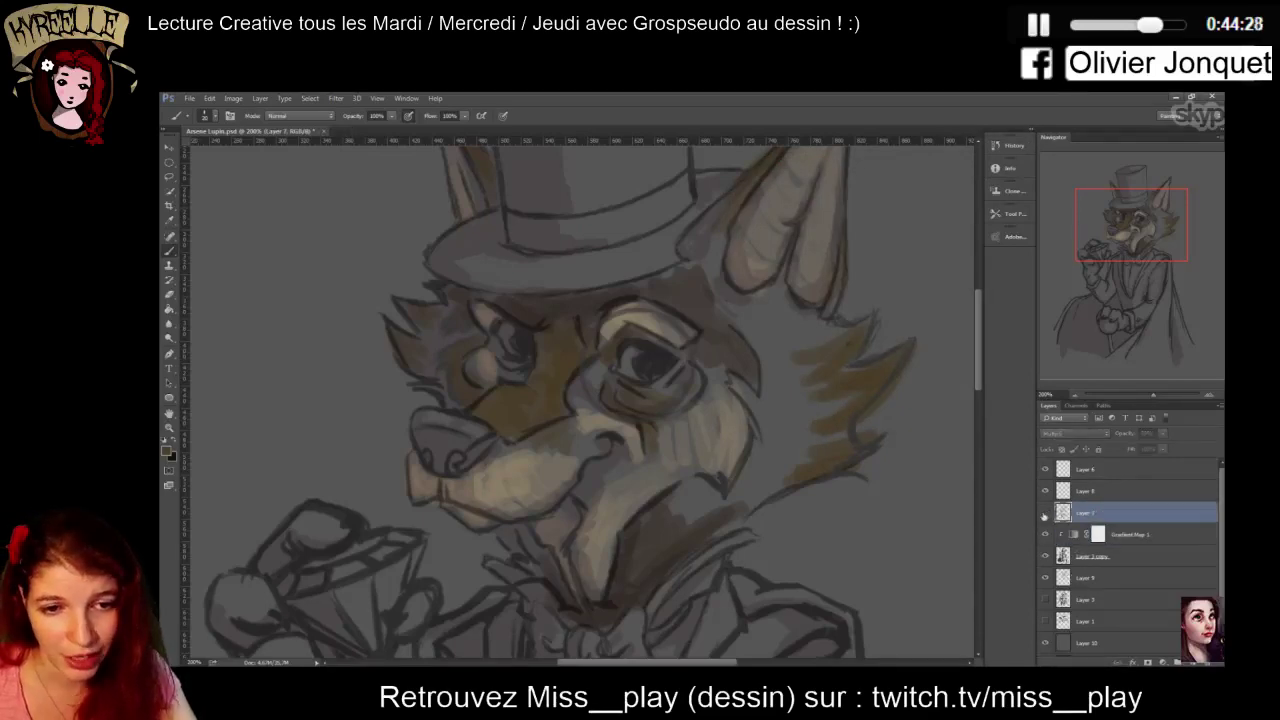
click(1085, 578)
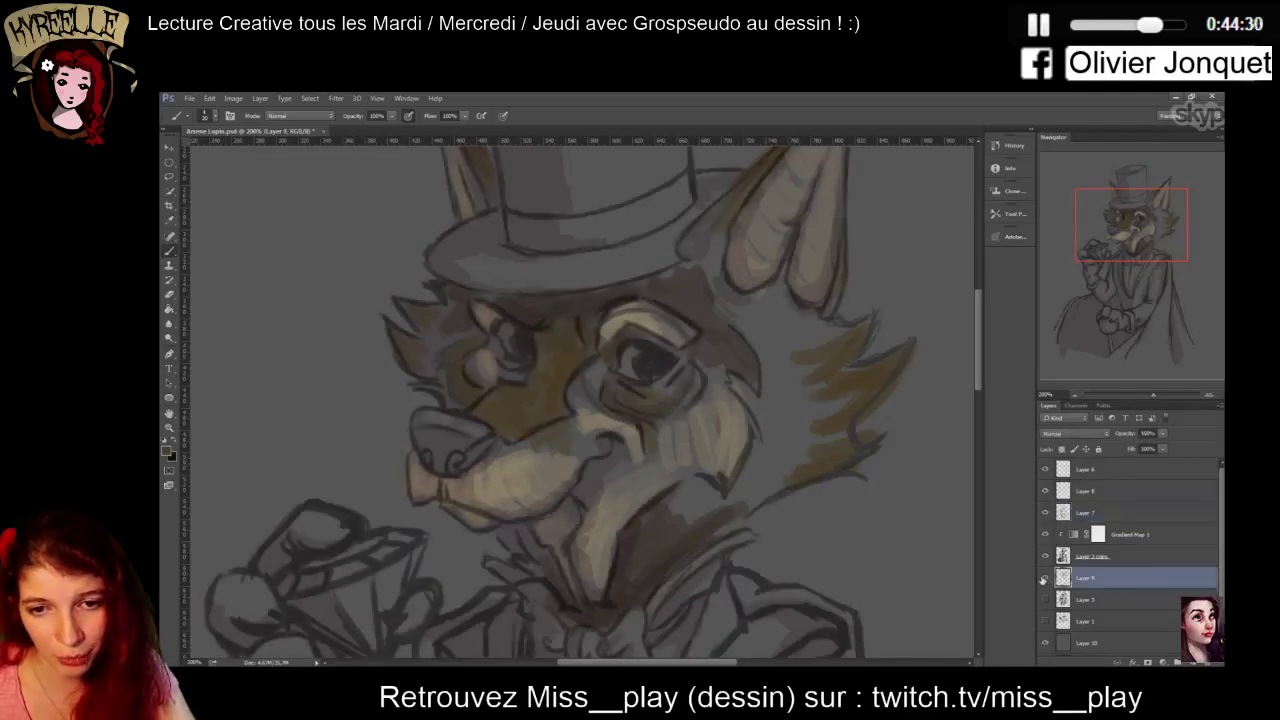
click(1045, 578)
click(1045, 578)
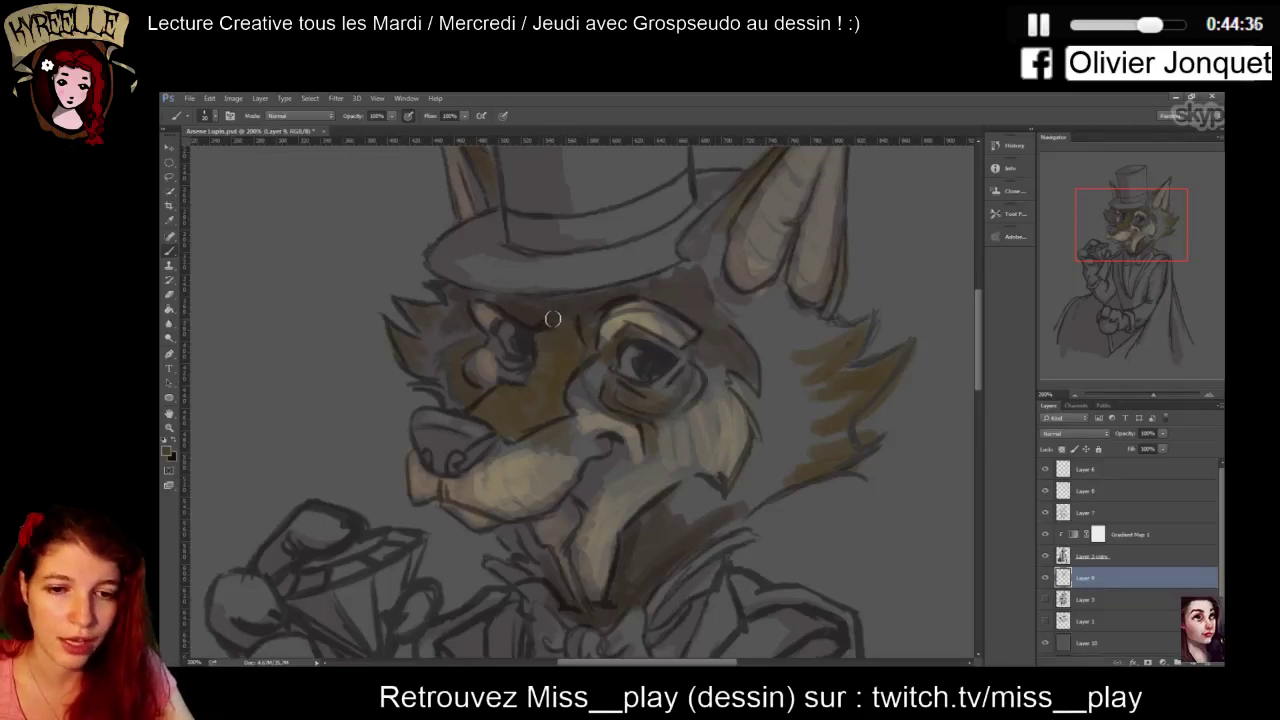
Set the foreground colour to a dark, muted blue for the wolf's clothes
key(ctrl+minus)
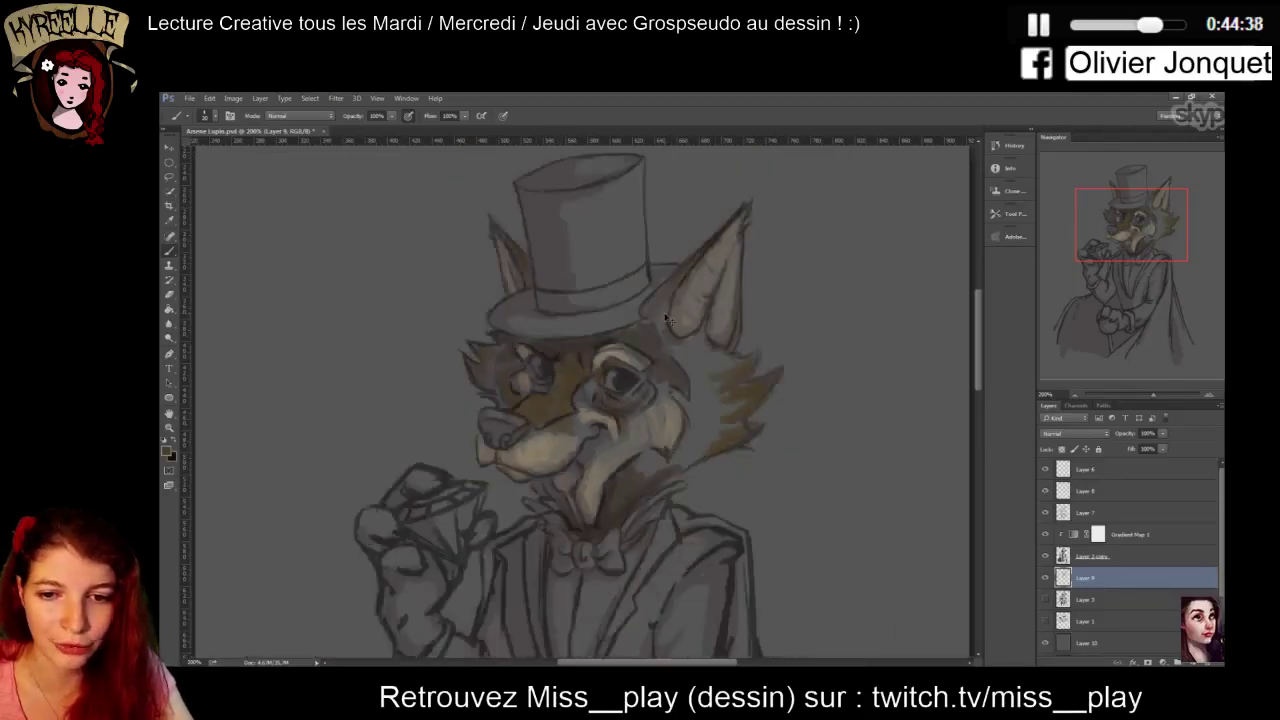
click(168, 453)
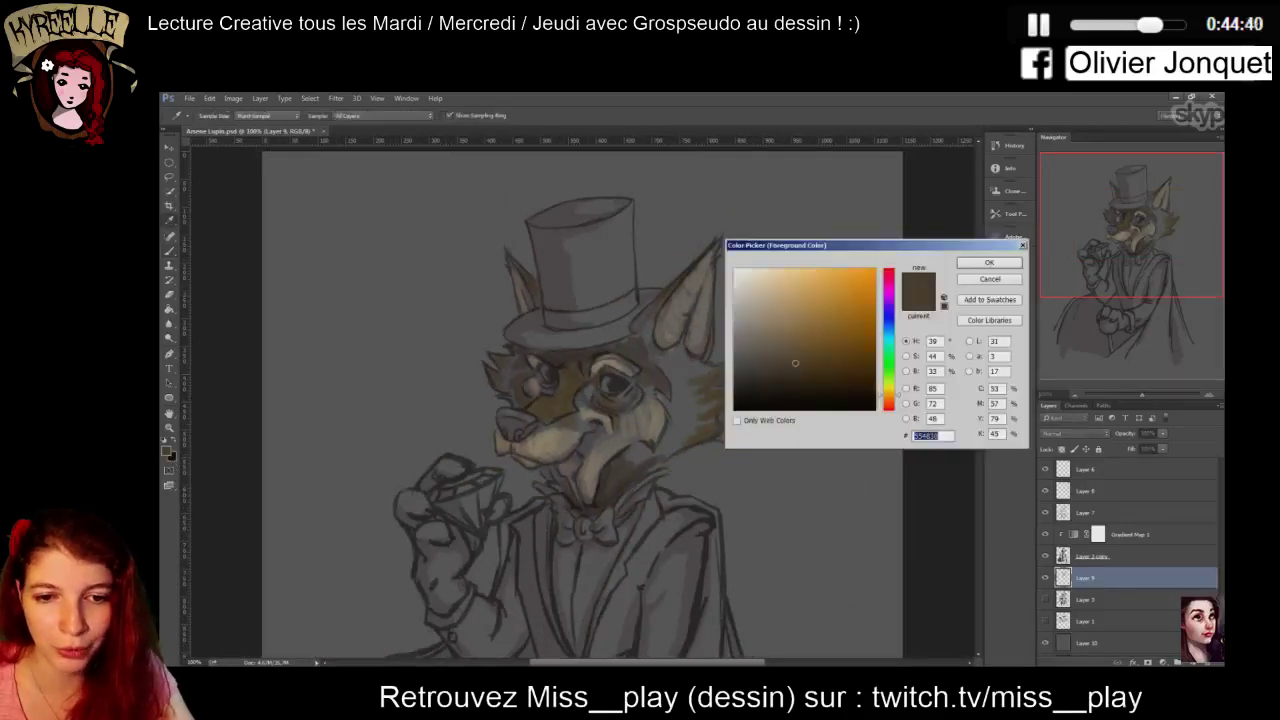
click(889, 315)
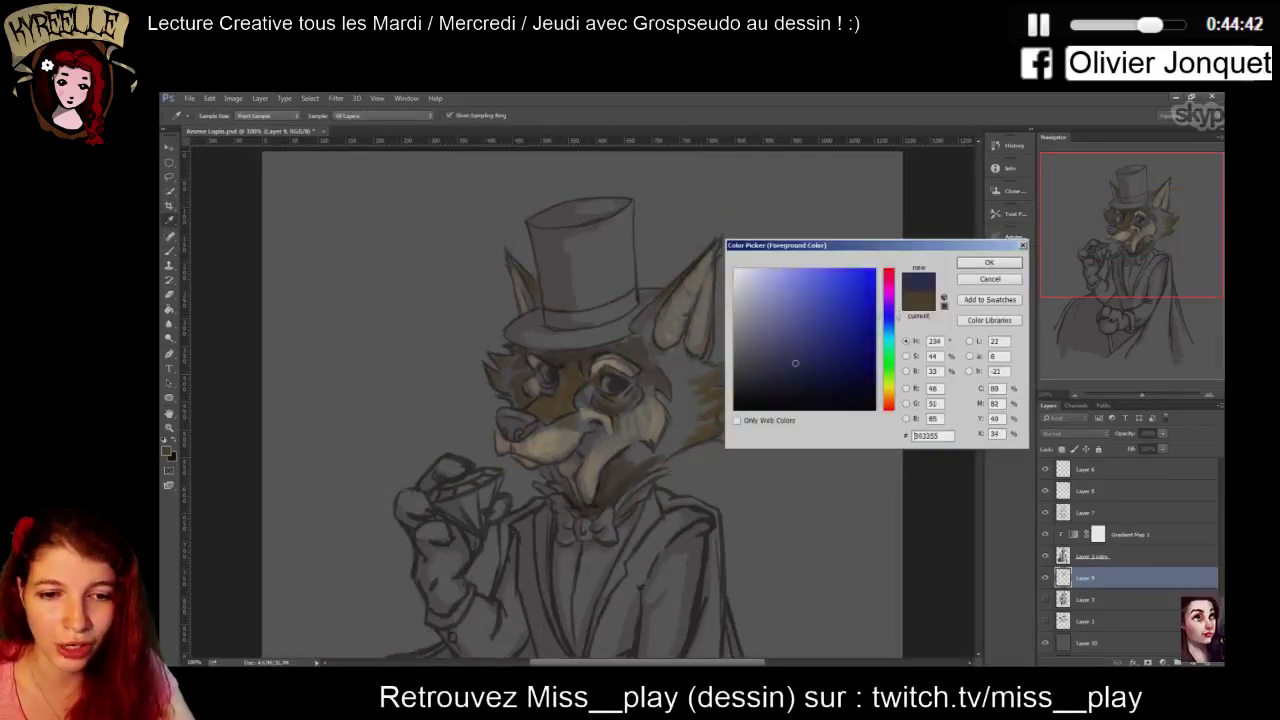
drag(798, 364, 805, 369)
click(989, 262)
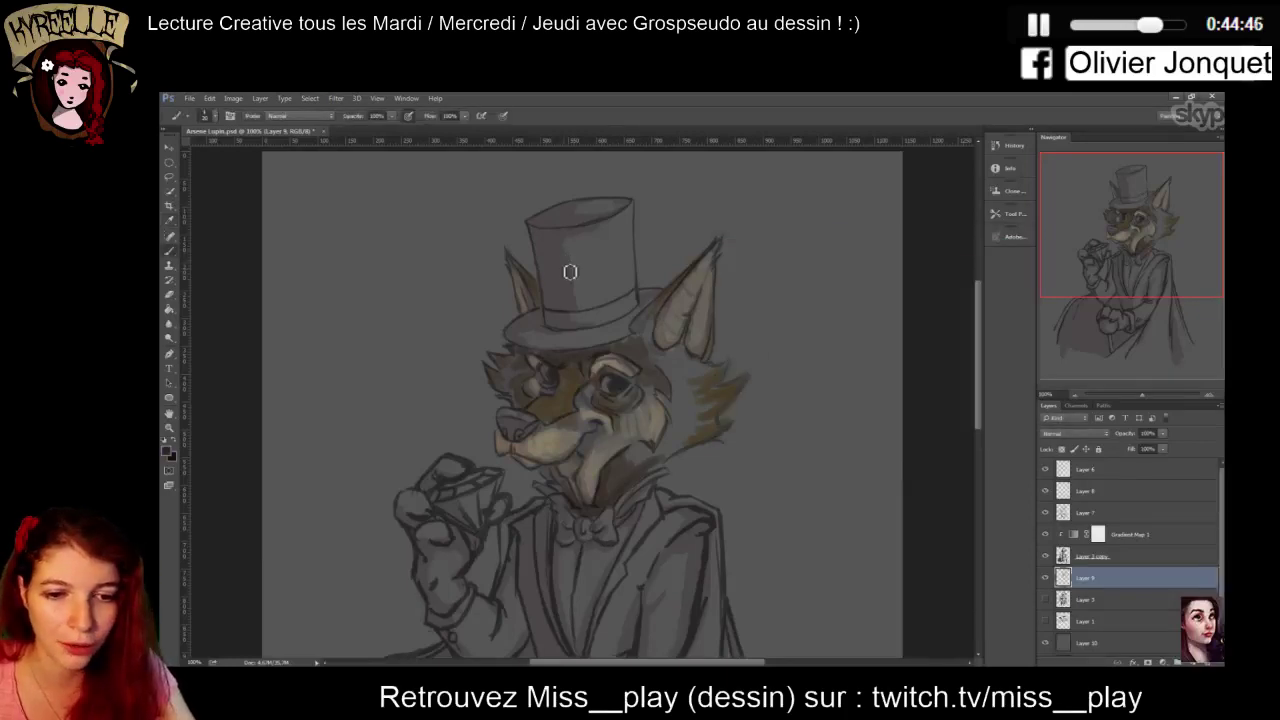
Set the brush size to 40 px and paint the crown of the top hat dark blue
mouse_move(566, 271)
mouse_down()
mouse_move(609, 271)
mouse_move(574, 307)
mouse_move(574, 246)
mouse_move(590, 281)
mouse_move(601, 236)
mouse_move(572, 233)
mouse_move(606, 225)
mouse_move(614, 285)
mouse_move(621, 263)
mouse_move(597, 294)
mouse_move(567, 257)
mouse_move(558, 283)
mouse_move(556, 234)
mouse_move(565, 289)
mouse_up()
right_click(618, 238)
click(727, 249)
text(40)
key(Return)
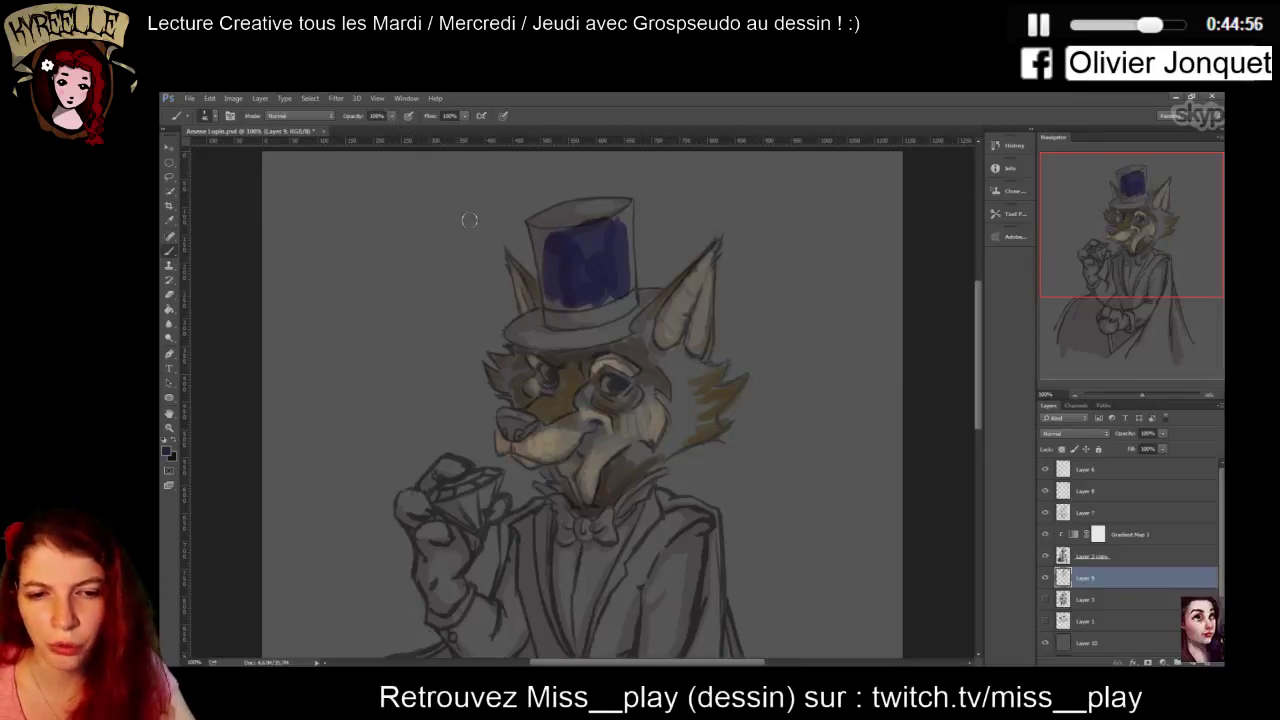
mouse_move(585, 257)
mouse_down()
mouse_move(618, 248)
mouse_move(609, 223)
mouse_move(631, 274)
mouse_move(624, 211)
mouse_move(595, 229)
mouse_move(588, 206)
mouse_move(561, 247)
mouse_move(582, 275)
mouse_move(552, 280)
mouse_move(536, 218)
mouse_move(568, 210)
mouse_move(575, 237)
mouse_move(551, 297)
mouse_move(623, 286)
mouse_move(625, 265)
mouse_move(557, 314)
mouse_up()
Adjust the brush for tighter areas and fill the hat's brim, edges and flat top with dark blue
key(ctrl+plus)
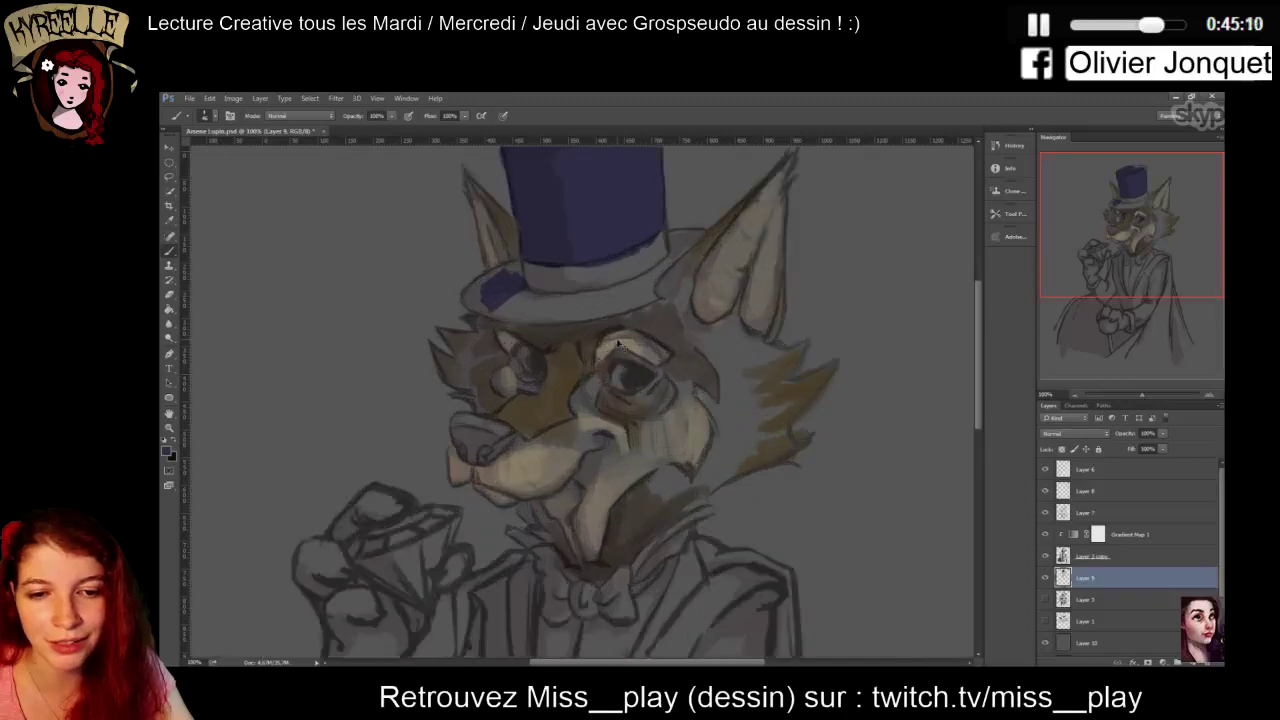
right_click(606, 318)
mouse_move(456, 262)
mouse_down()
mouse_move(496, 219)
mouse_move(503, 234)
mouse_move(439, 266)
mouse_move(576, 251)
mouse_move(472, 276)
mouse_move(549, 285)
mouse_move(624, 254)
mouse_move(506, 271)
mouse_move(599, 265)
mouse_move(500, 251)
mouse_move(614, 256)
mouse_move(523, 280)
mouse_move(618, 268)
mouse_move(507, 285)
mouse_move(646, 271)
mouse_move(627, 277)
mouse_move(663, 259)
mouse_move(616, 269)
mouse_move(622, 255)
mouse_move(704, 207)
mouse_move(648, 270)
mouse_move(682, 260)
mouse_move(676, 220)
mouse_move(739, 180)
mouse_move(706, 179)
mouse_move(740, 179)
mouse_move(684, 188)
mouse_move(687, 214)
mouse_move(656, 246)
mouse_move(629, 243)
mouse_move(643, 215)
mouse_move(561, 248)
mouse_move(571, 231)
mouse_move(507, 225)
mouse_up()
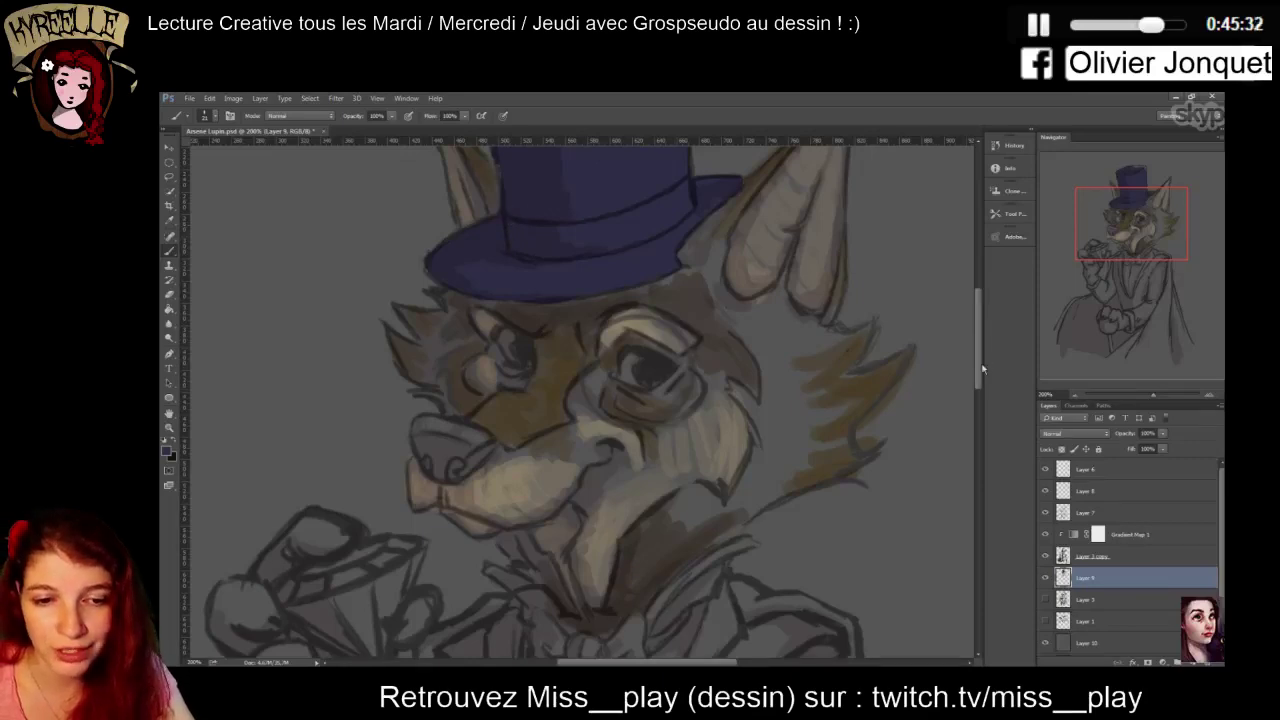
scroll(982, 370, up, 5)
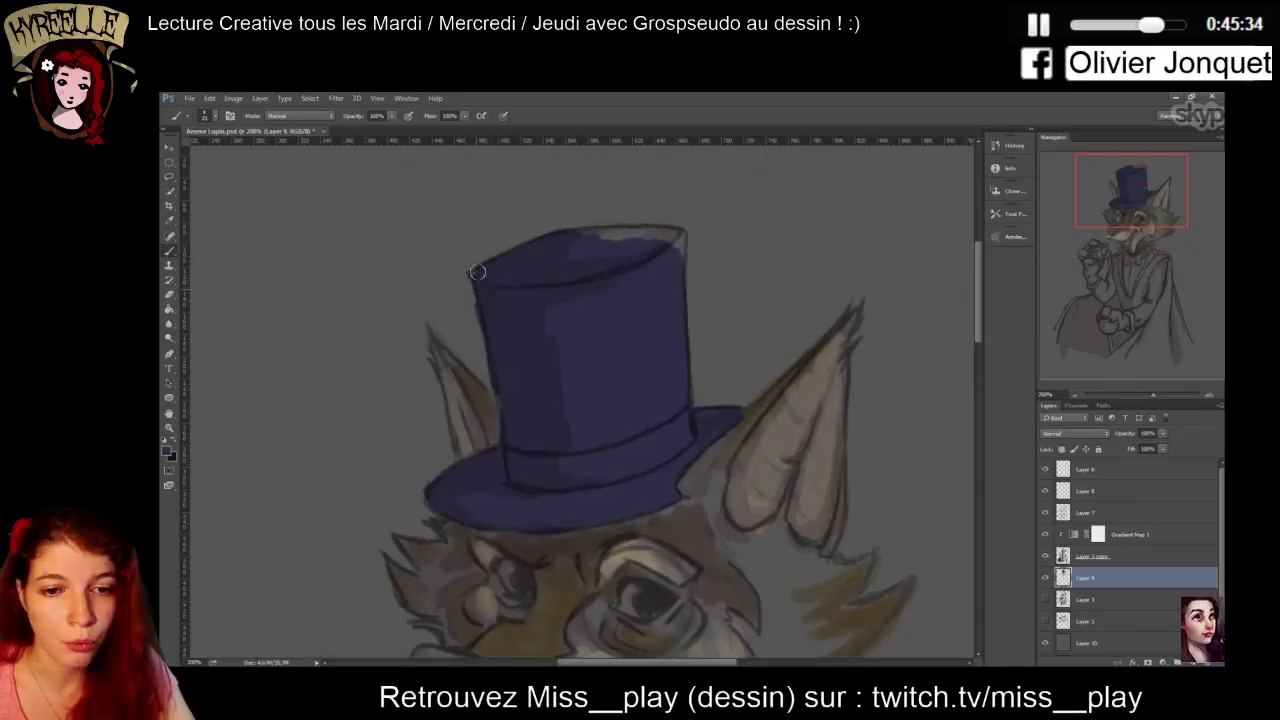
mouse_move(570, 234)
mouse_down()
mouse_move(678, 230)
mouse_move(682, 270)
mouse_move(677, 240)
mouse_up()
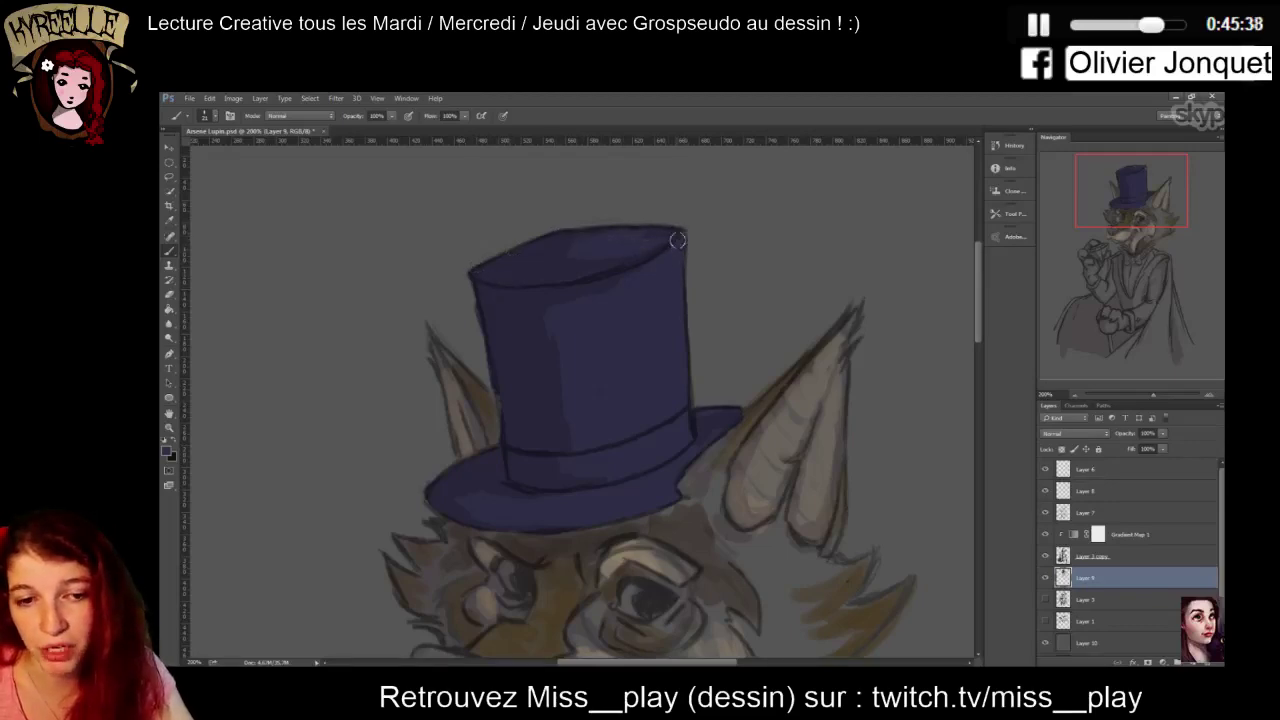
Choose a different brush preset and paint the jacket's lapel, front and the sleeve of the arm resting on the cane dark blue
drag(982, 305, 972, 435)
key(ctrl+minus)
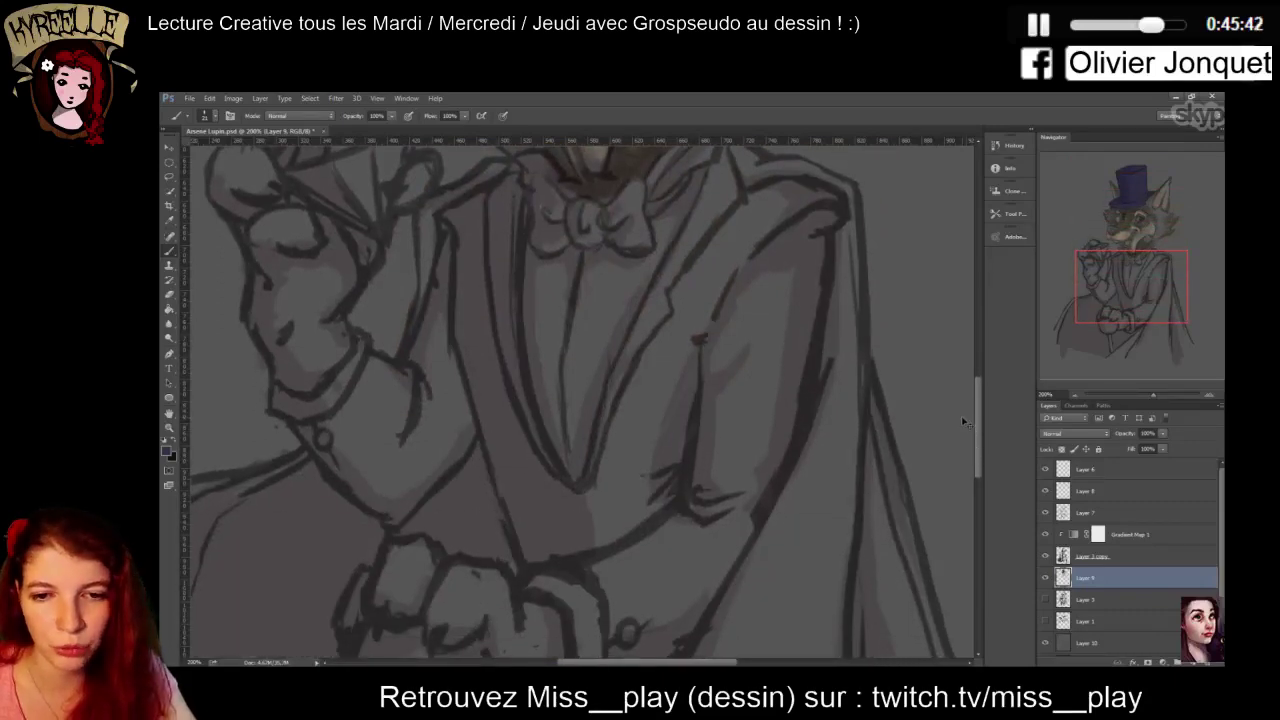
key(ctrl+minus)
right_click(661, 368)
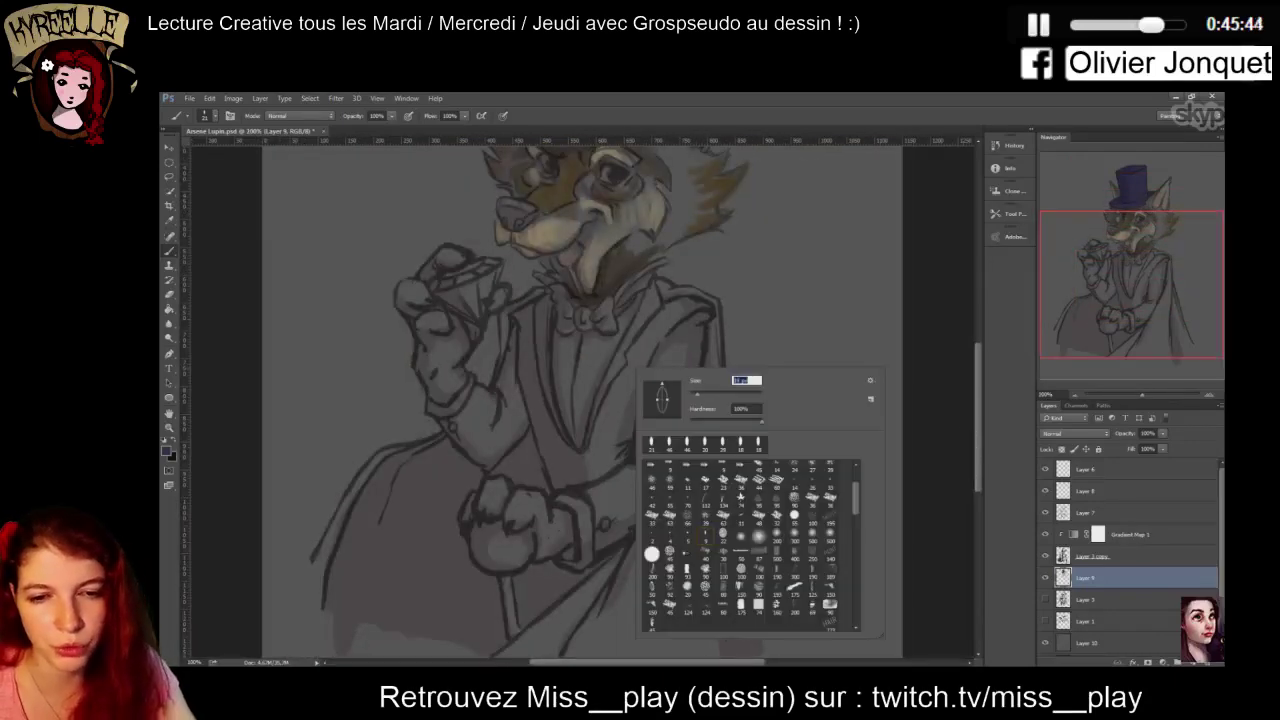
double_click(722, 536)
mouse_move(622, 365)
mouse_down()
mouse_move(603, 418)
mouse_move(620, 374)
mouse_move(620, 410)
mouse_move(643, 374)
mouse_move(628, 420)
mouse_move(614, 412)
mouse_move(594, 454)
mouse_up()
mouse_move(655, 311)
mouse_down()
mouse_move(650, 393)
mouse_move(686, 335)
mouse_move(682, 368)
mouse_move(635, 481)
mouse_move(610, 504)
mouse_move(588, 488)
mouse_move(600, 521)
mouse_move(562, 499)
mouse_move(587, 510)
mouse_move(594, 498)
mouse_move(598, 536)
mouse_move(618, 495)
mouse_up()
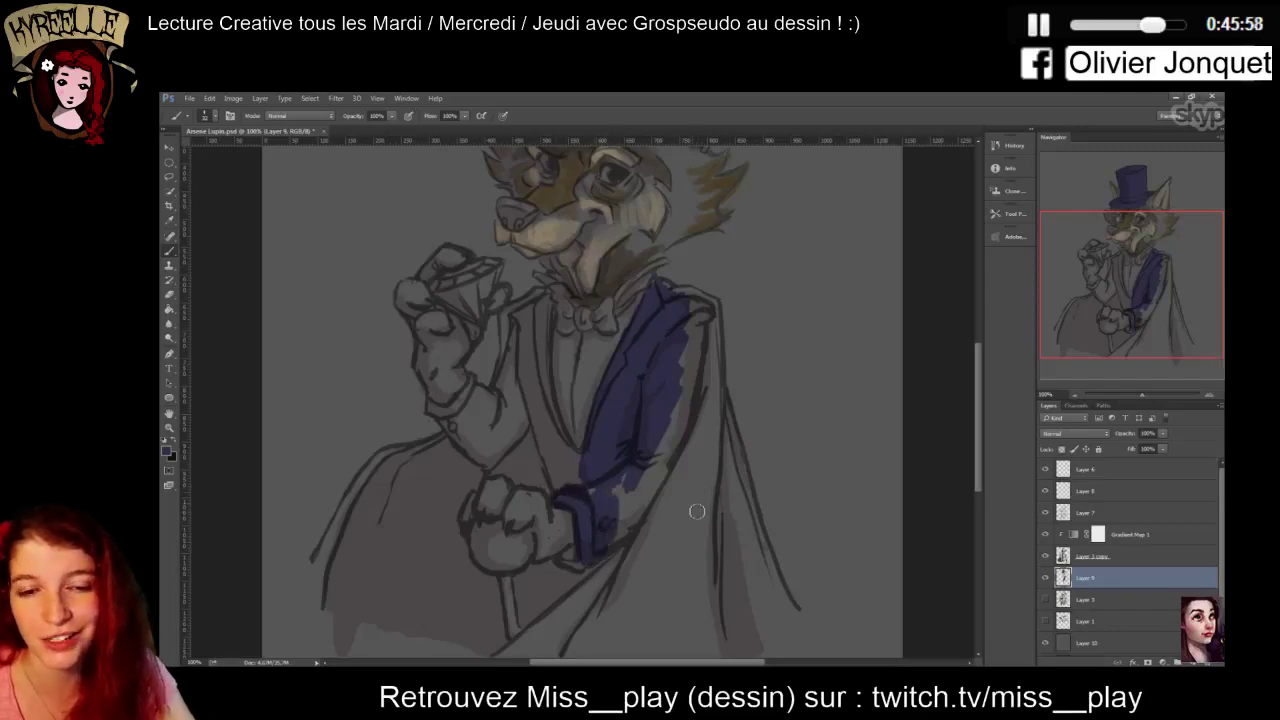
mouse_move(603, 542)
mouse_down()
mouse_move(656, 468)
mouse_move(610, 504)
mouse_move(600, 475)
mouse_move(676, 446)
mouse_up()
Lasso the blue top hat and the painted jacket area together, and move them from Layer 9 onto a new layer
drag(978, 437, 978, 399)
key(ctrl+minus)
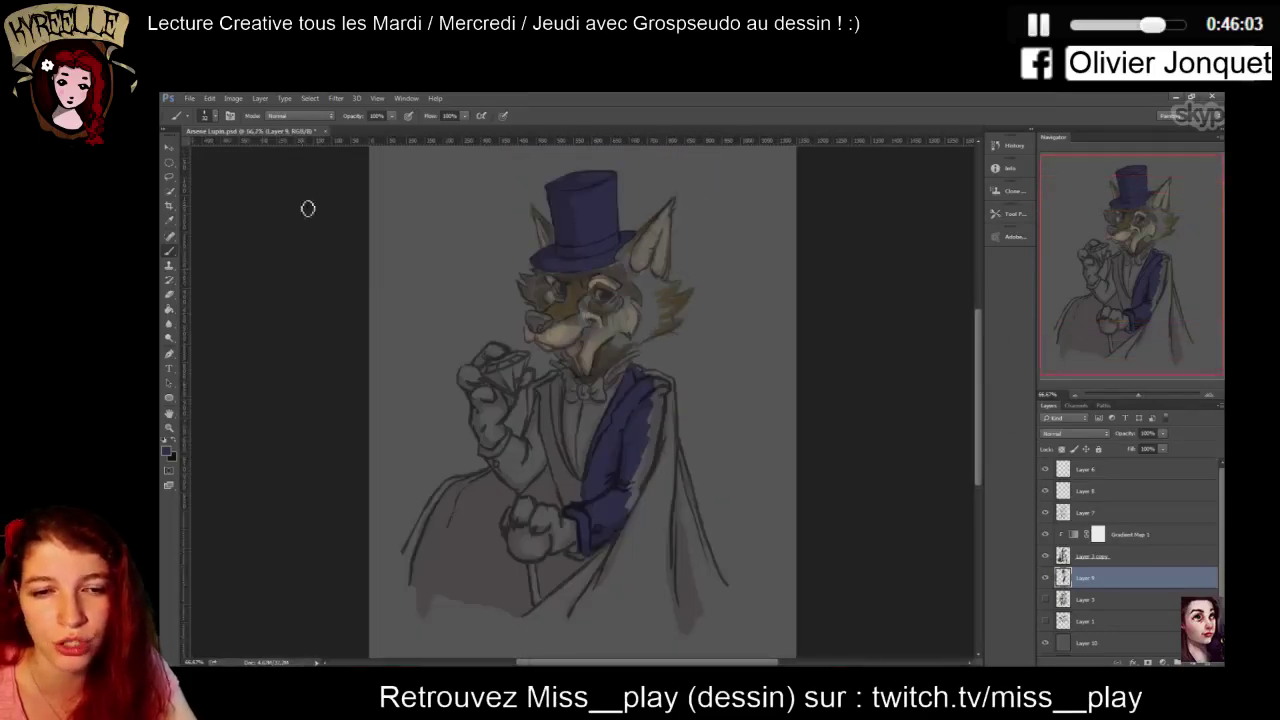
click(169, 177)
key(ctrl+plus)
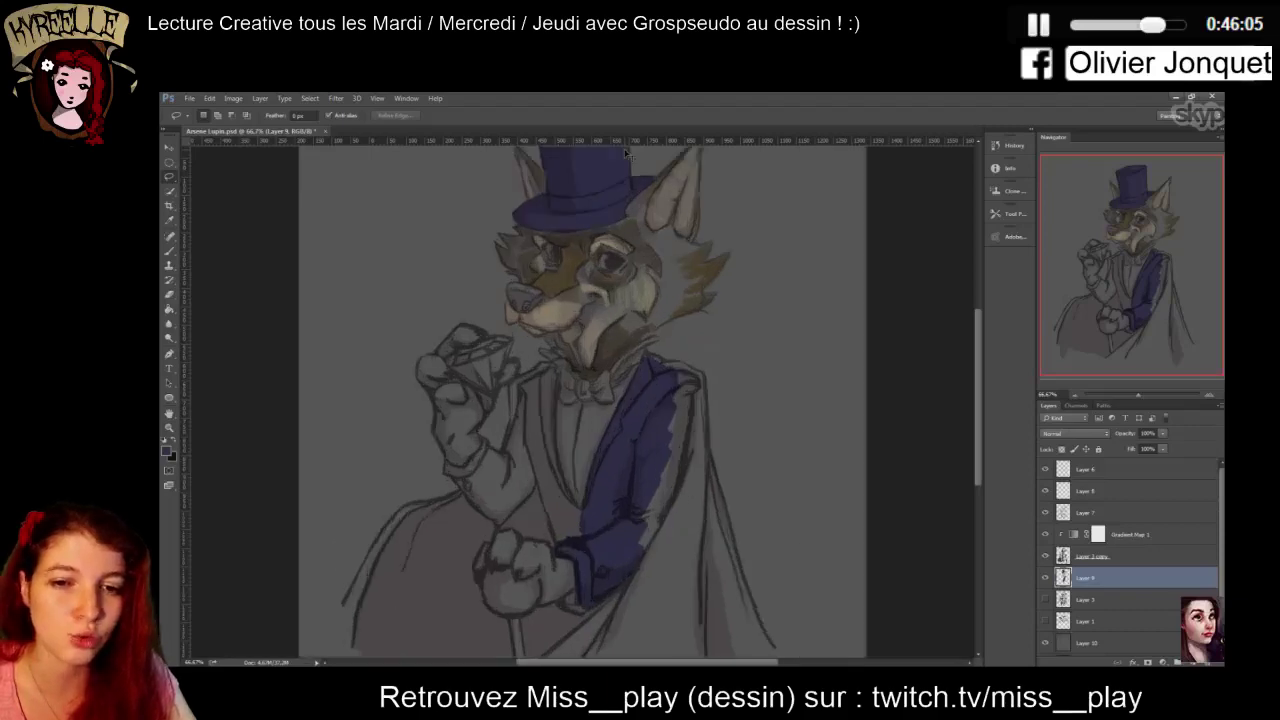
drag(977, 365, 840, 317)
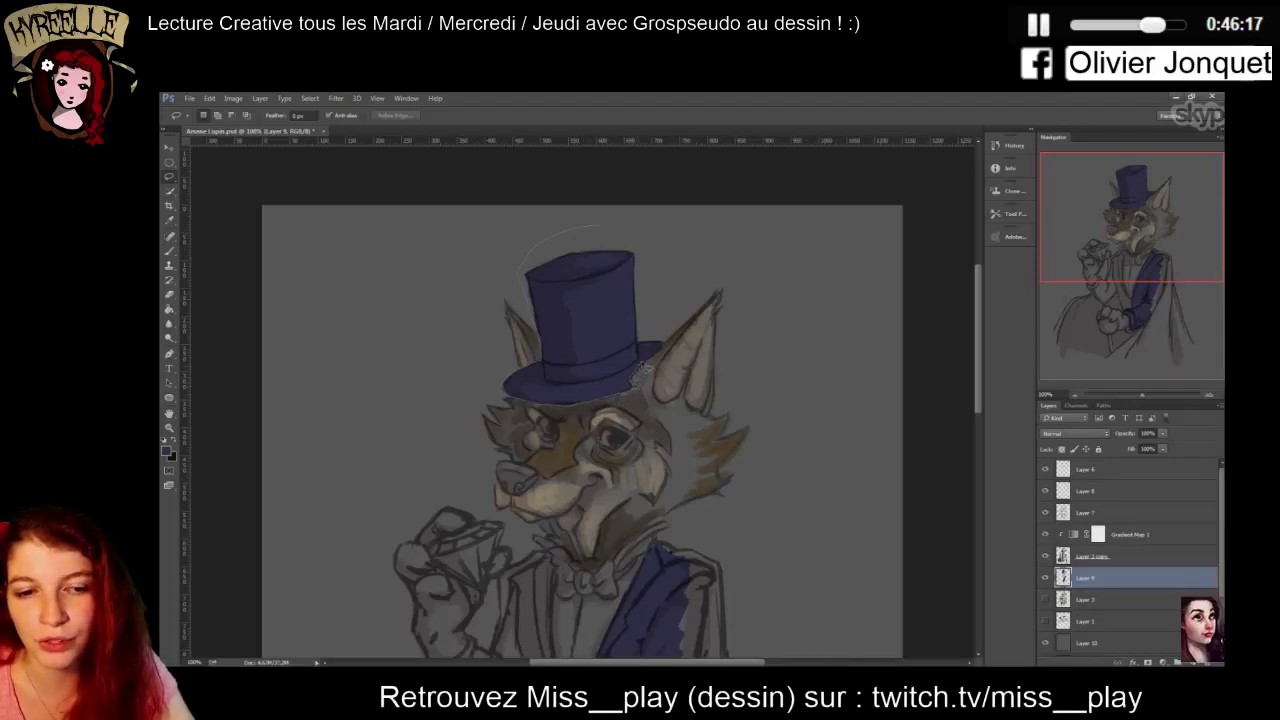
drag(607, 213, 530, 258)
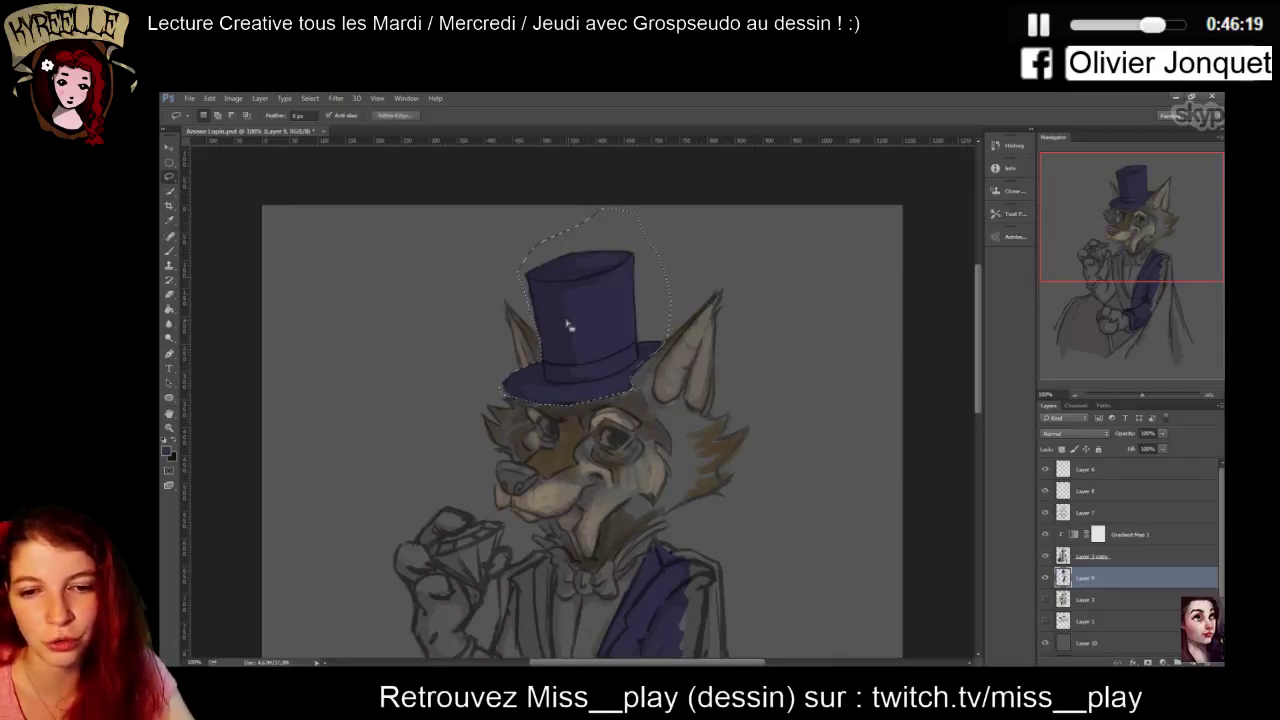
scroll(928, 449, down, 5)
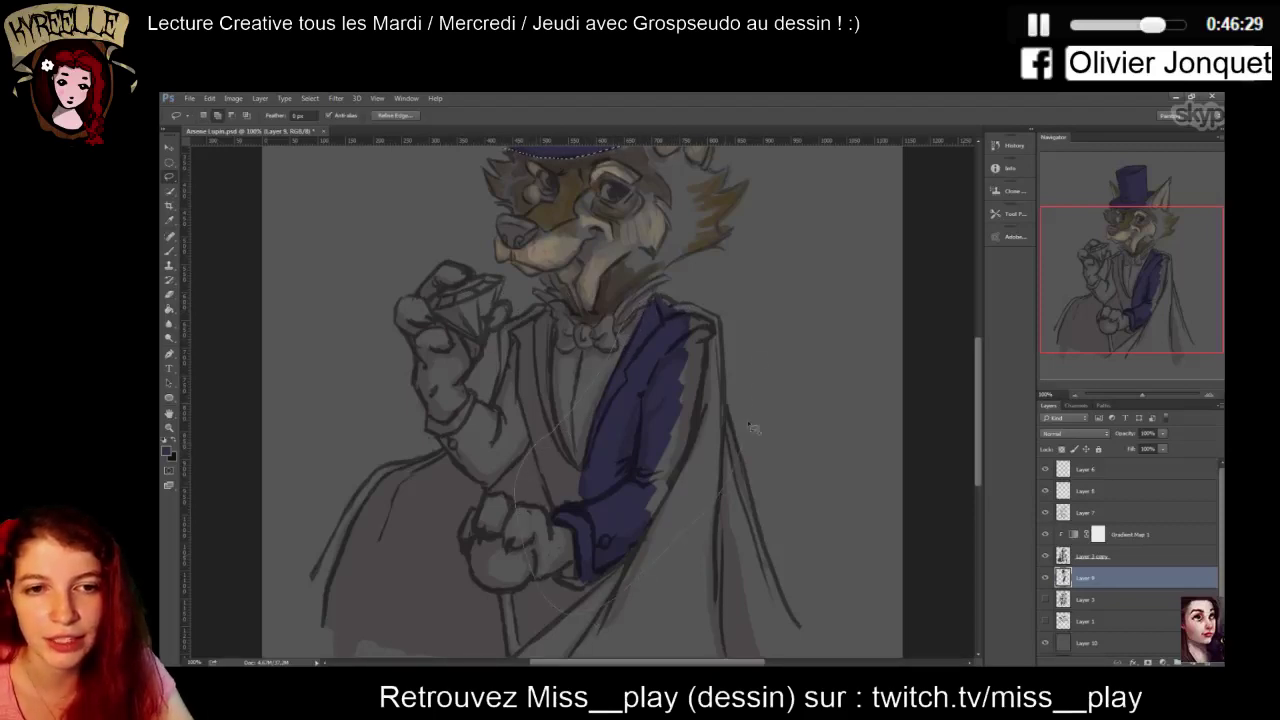
mouse_move(752, 428)
mouse_down()
mouse_move(703, 287)
mouse_move(668, 286)
mouse_up()
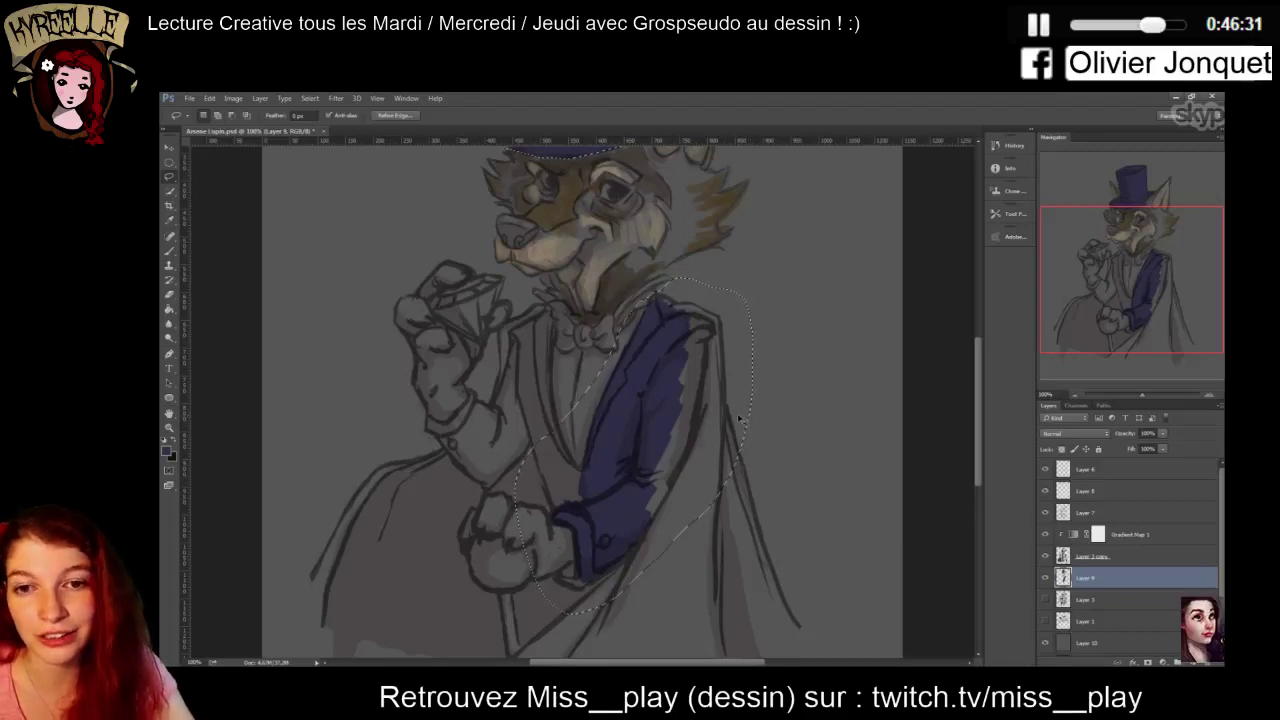
key(Delete)
key(ctrl+d)
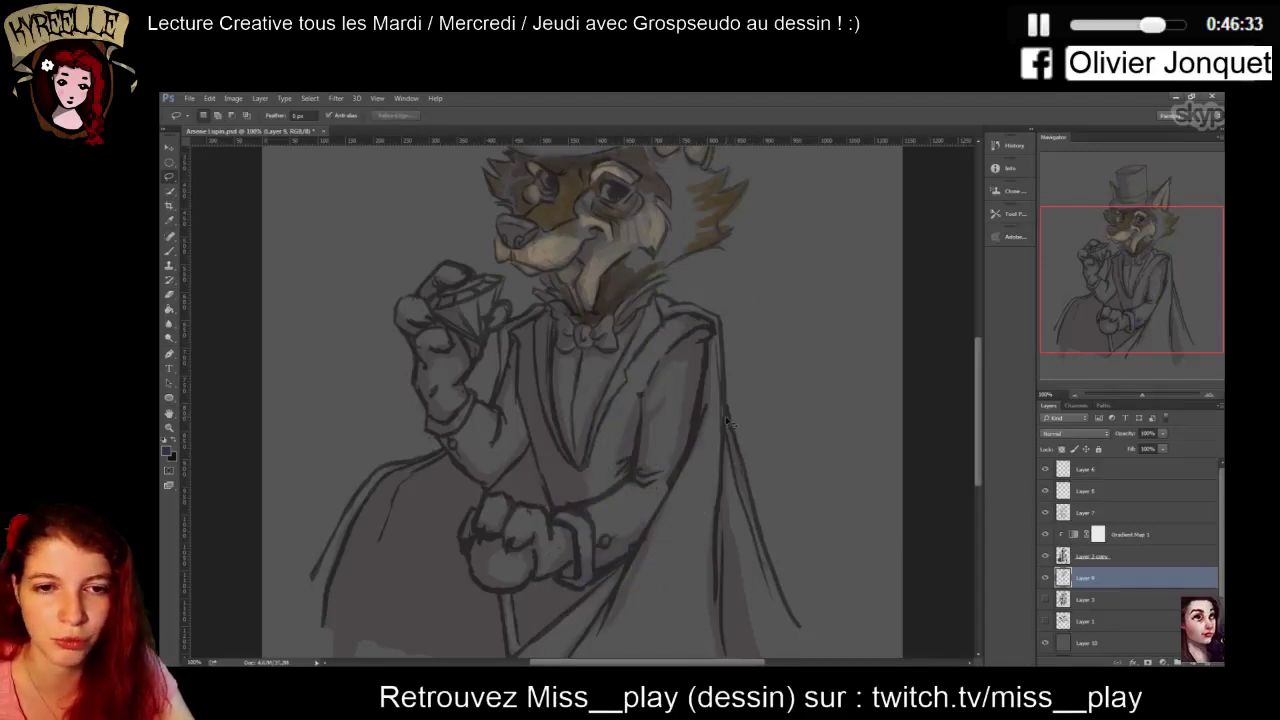
key(ctrl+z)
drag(979, 432, 977, 398)
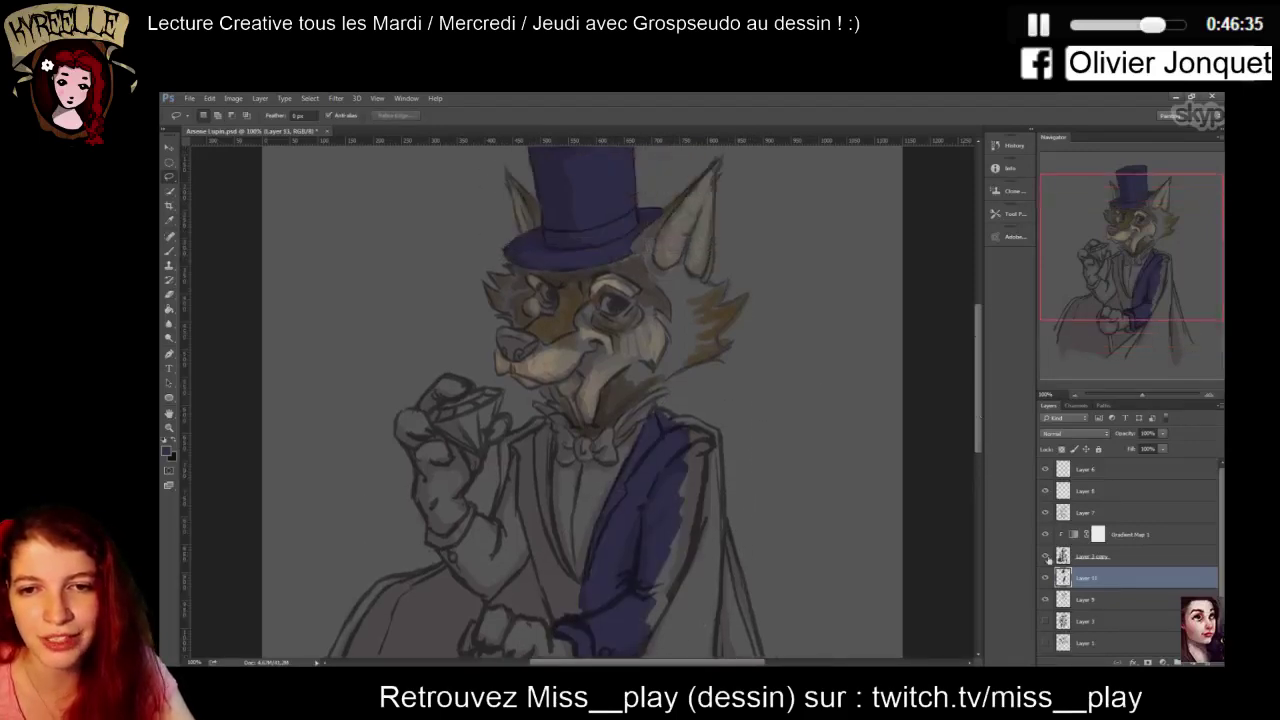
Paint the raised arm's sleeve, the other lapel, the jacket's lower front and the remaining sleeve edge dark blue with the Brush
key(b)
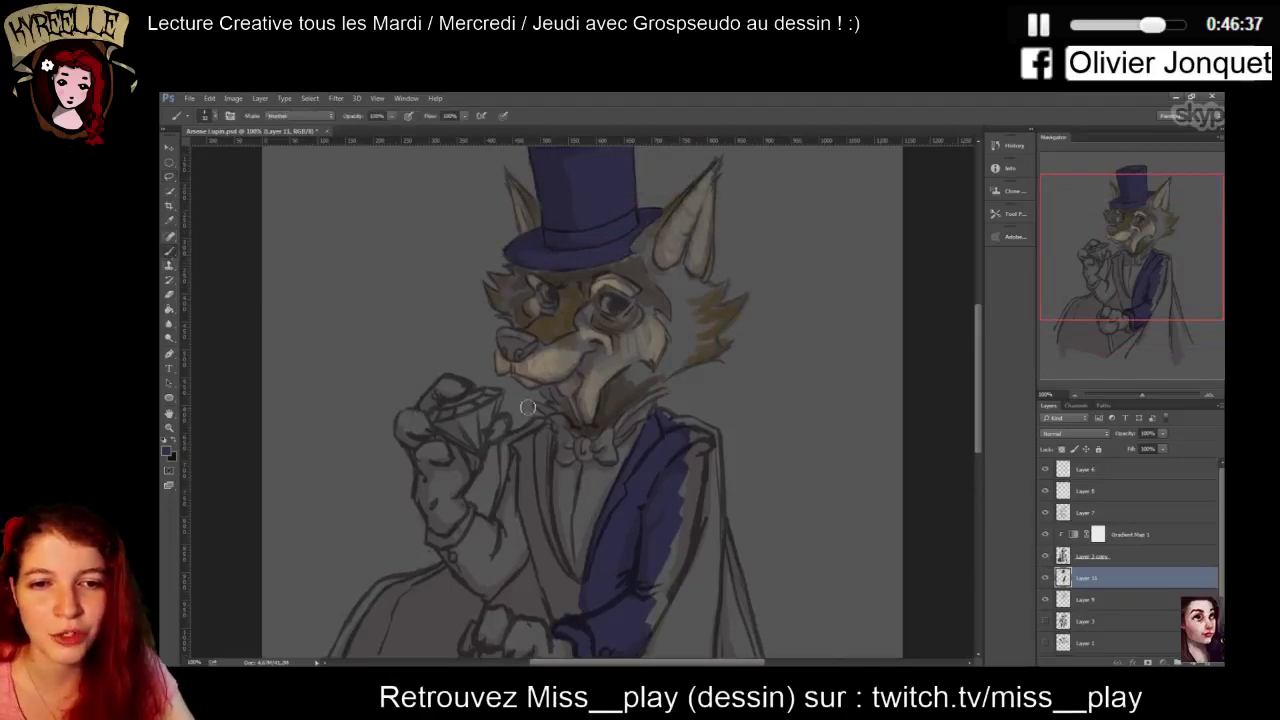
mouse_move(530, 472)
mouse_down()
mouse_move(557, 581)
mouse_move(542, 530)
mouse_move(583, 589)
mouse_move(543, 493)
mouse_move(563, 553)
mouse_move(549, 507)
mouse_move(549, 524)
mouse_move(549, 442)
mouse_move(541, 459)
mouse_move(539, 445)
mouse_move(520, 449)
mouse_move(512, 540)
mouse_move(510, 496)
mouse_move(503, 543)
mouse_move(449, 566)
mouse_move(446, 552)
mouse_move(474, 581)
mouse_move(456, 565)
mouse_move(466, 571)
mouse_move(458, 550)
mouse_move(480, 524)
mouse_move(469, 558)
mouse_move(497, 543)
mouse_move(470, 574)
mouse_move(500, 579)
mouse_move(510, 544)
mouse_move(506, 581)
mouse_move(526, 550)
mouse_move(527, 508)
mouse_up()
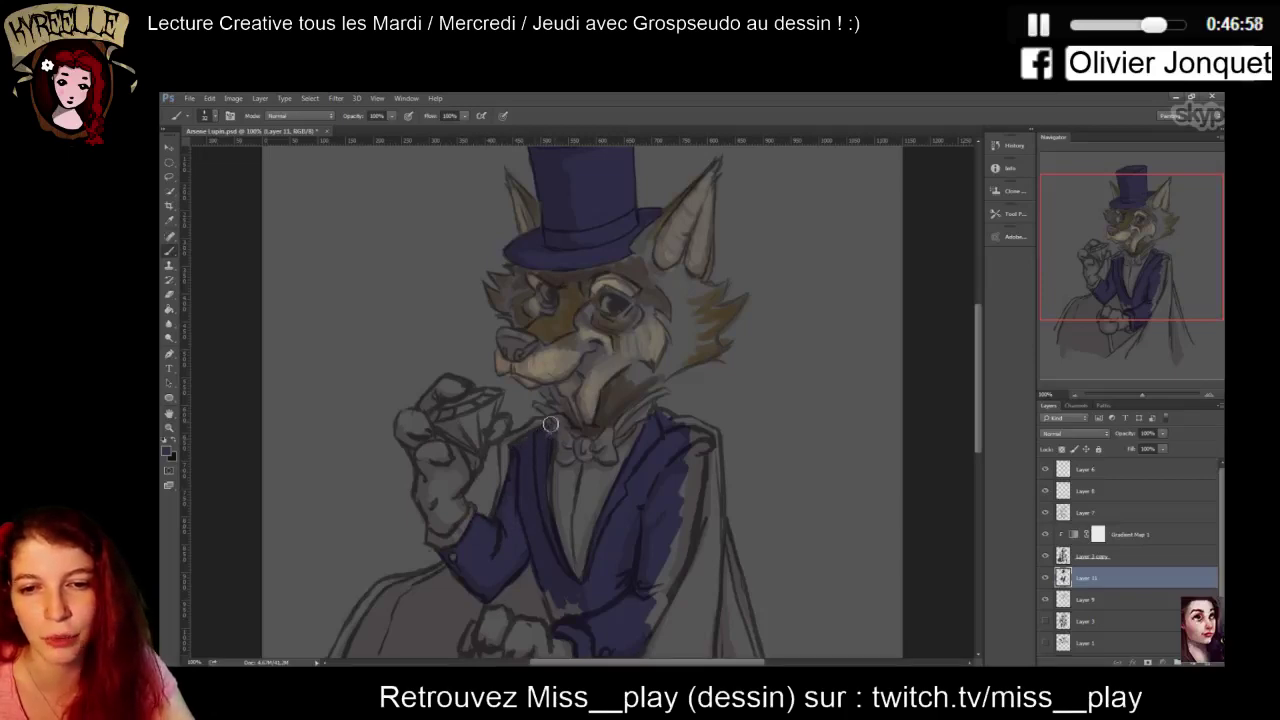
drag(554, 484, 557, 516)
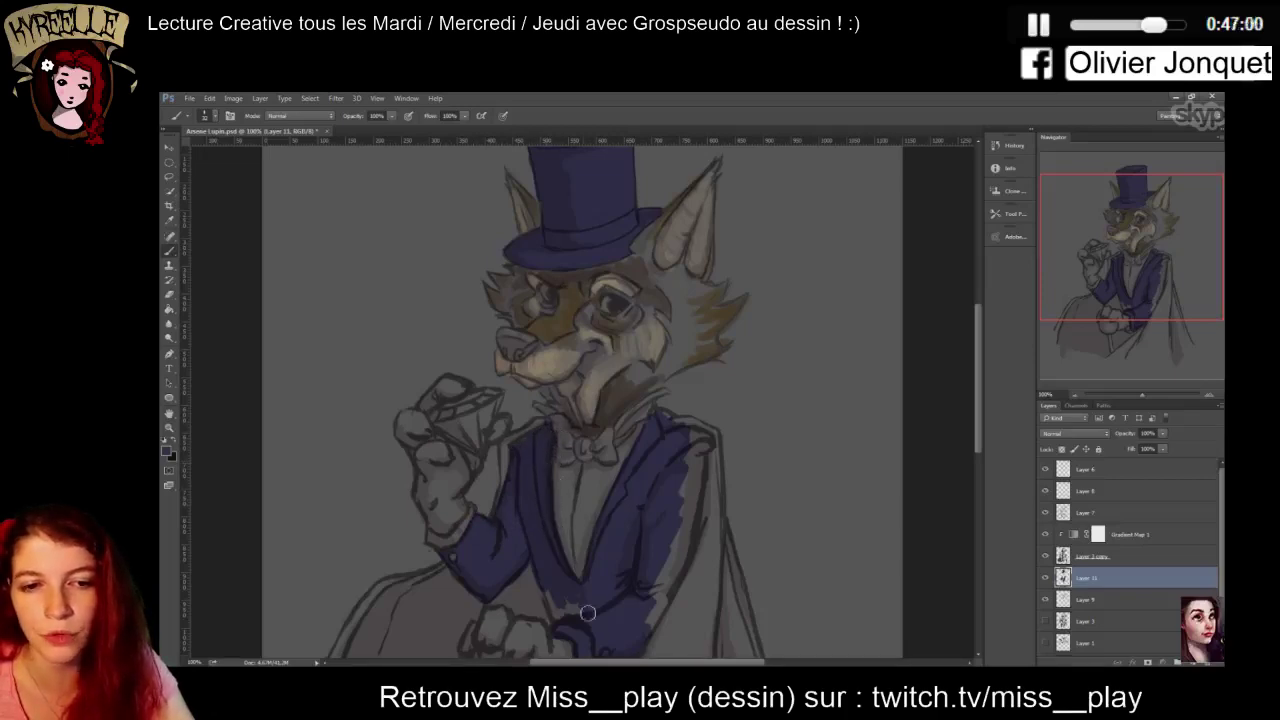
mouse_move(553, 589)
mouse_down()
mouse_move(564, 621)
mouse_move(588, 599)
mouse_move(567, 592)
mouse_move(652, 604)
mouse_move(652, 624)
mouse_move(703, 475)
mouse_move(694, 537)
mouse_move(704, 463)
mouse_move(691, 507)
mouse_move(685, 446)
mouse_move(712, 442)
mouse_move(676, 469)
mouse_up()
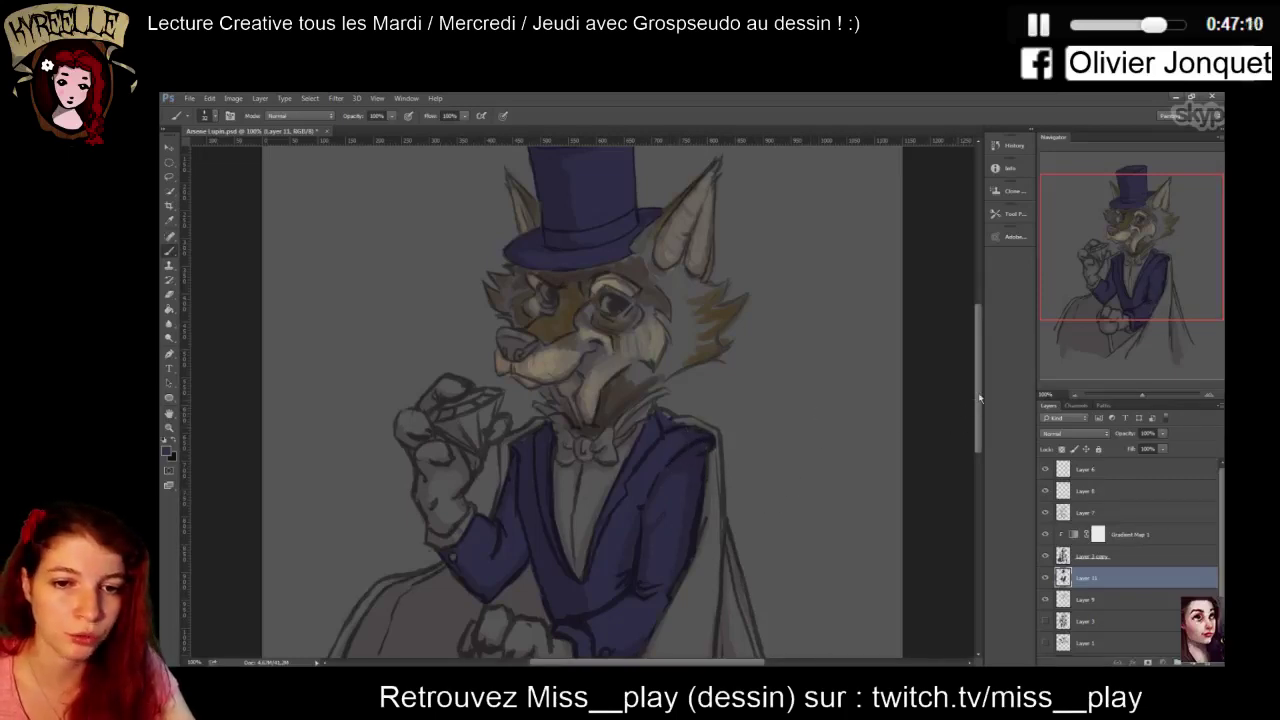
Set the foreground colour to light beige d7d2c2 and erase the blue paint from the shirt cuff at the cane hand
drag(978, 398, 973, 445)
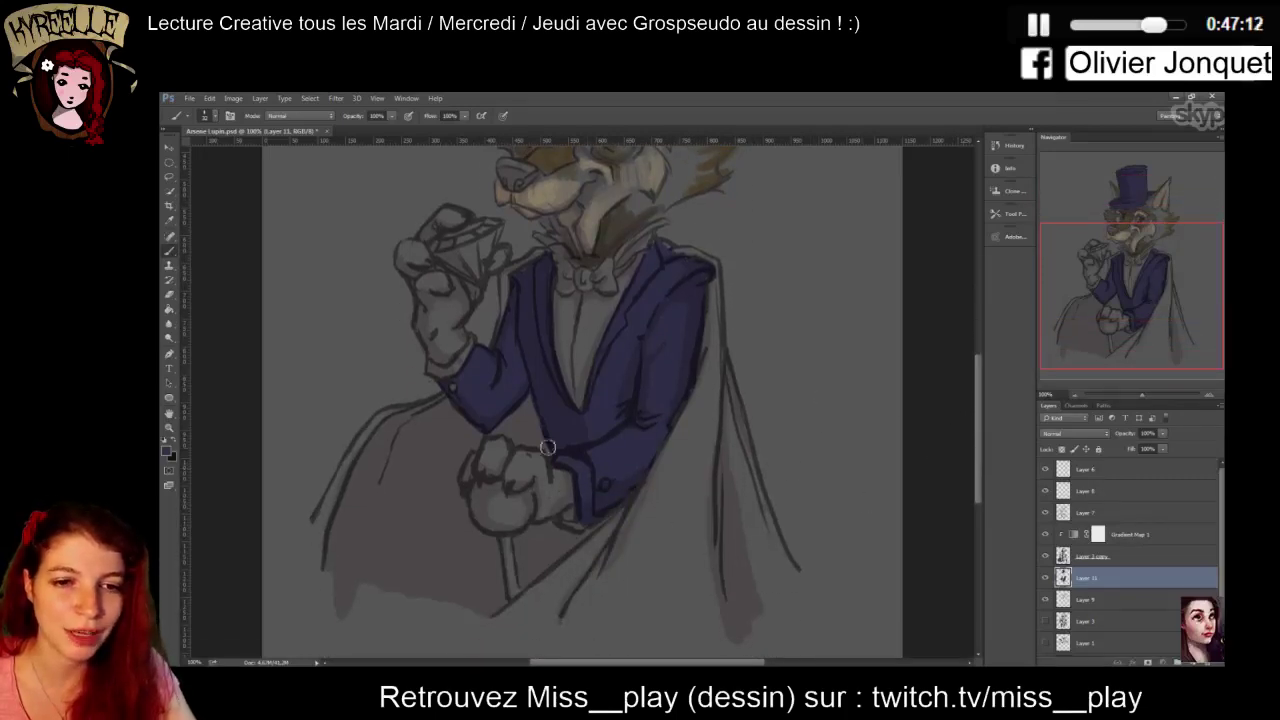
click(170, 296)
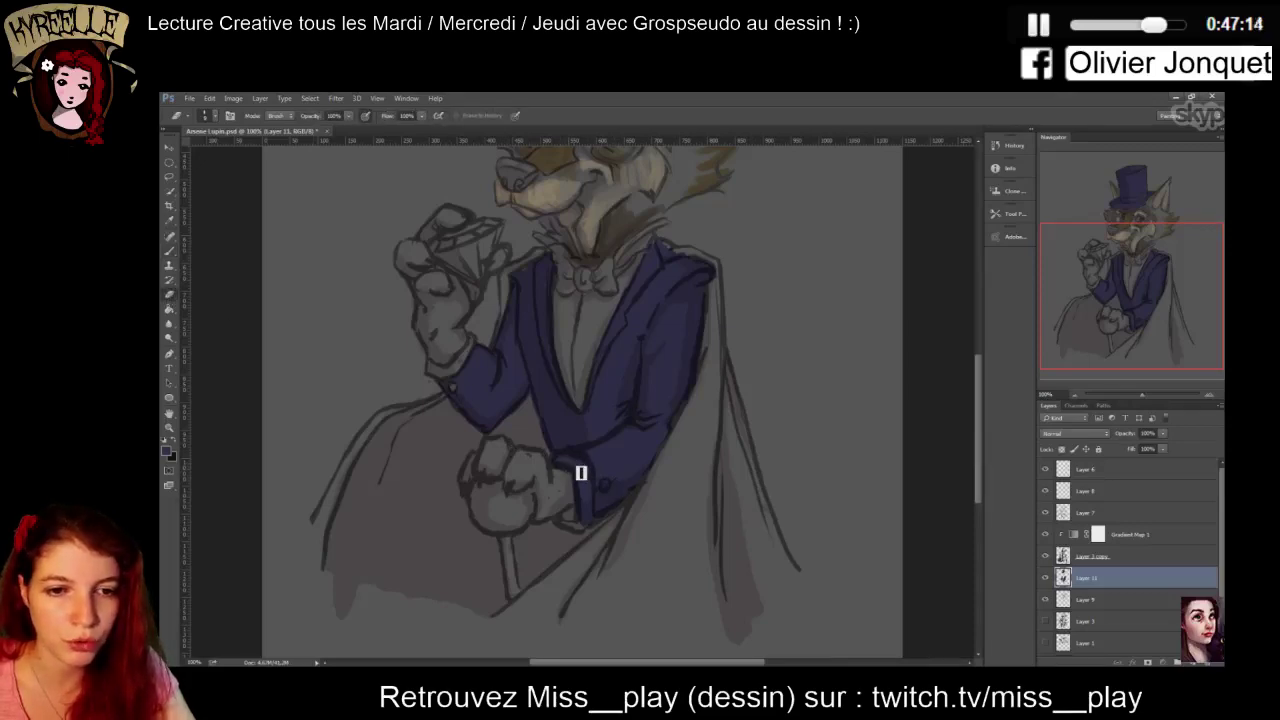
click(168, 451)
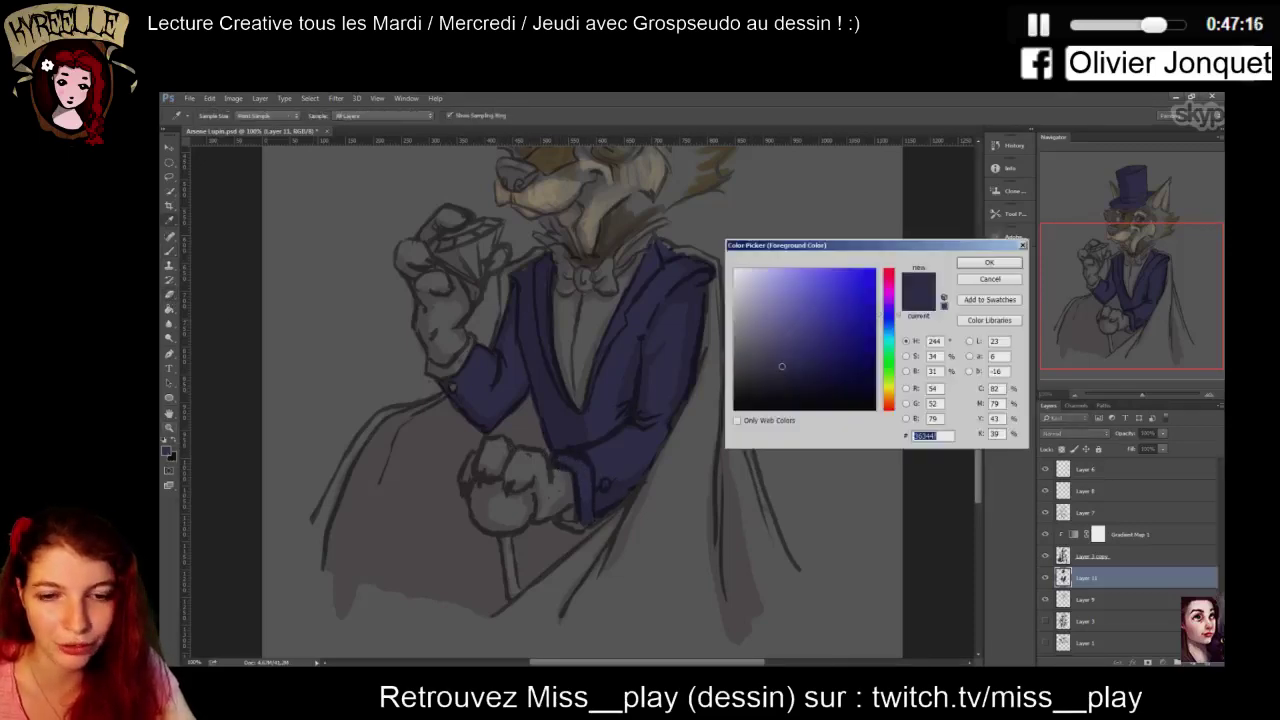
click(745, 290)
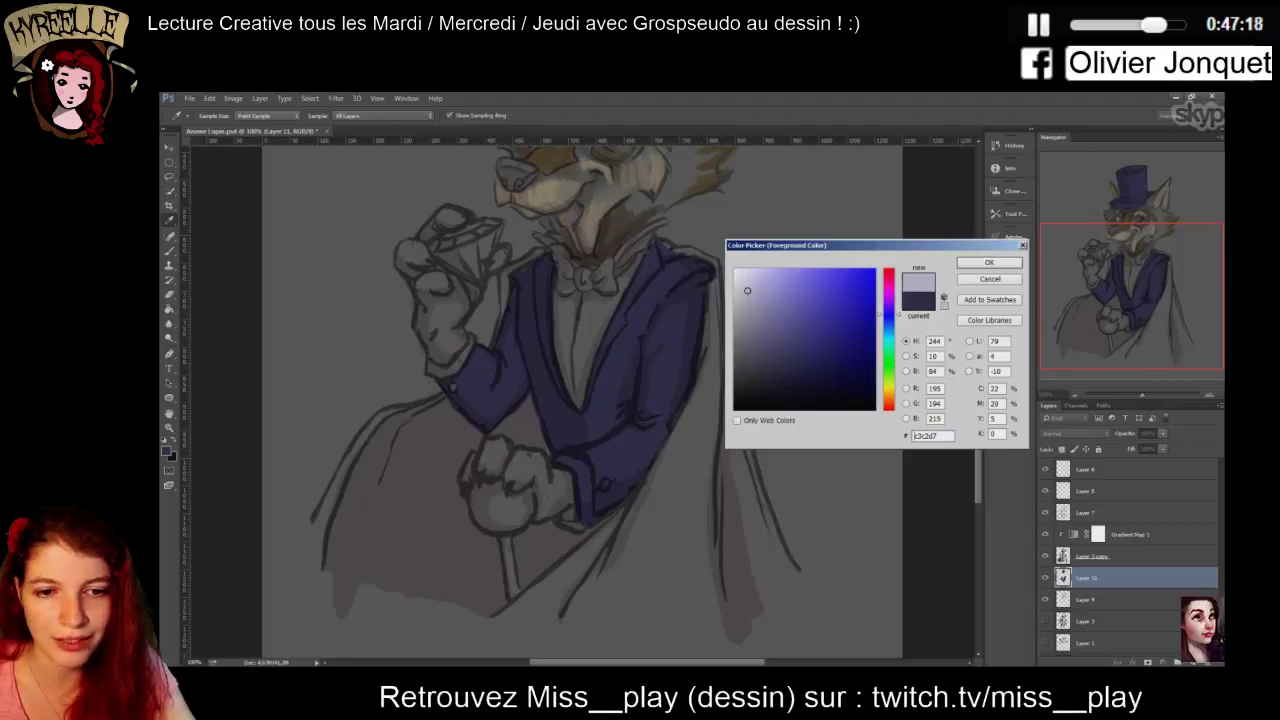
click(888, 390)
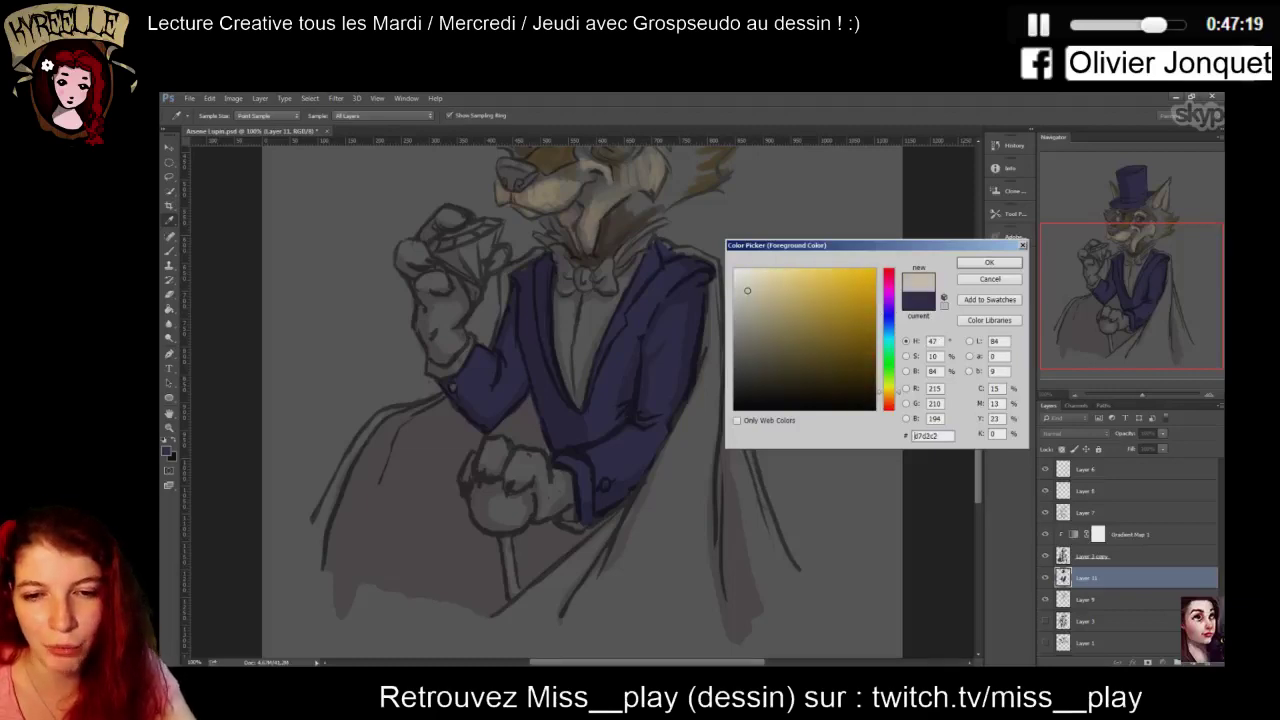
click(989, 262)
mouse_move(588, 479)
mouse_down()
mouse_move(591, 531)
mouse_move(593, 508)
mouse_up()
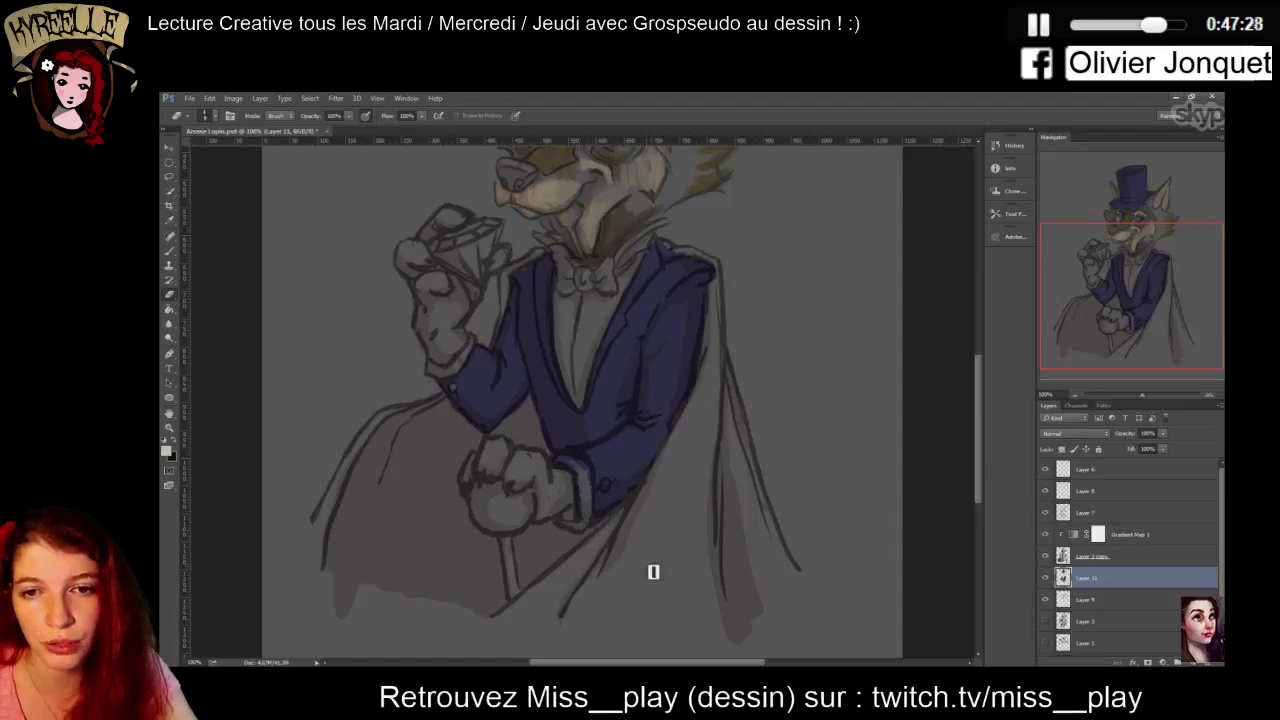
Paint the shirt cuffs on both wrists light beige, darkening the foreground colour slightly along the way
click(167, 452)
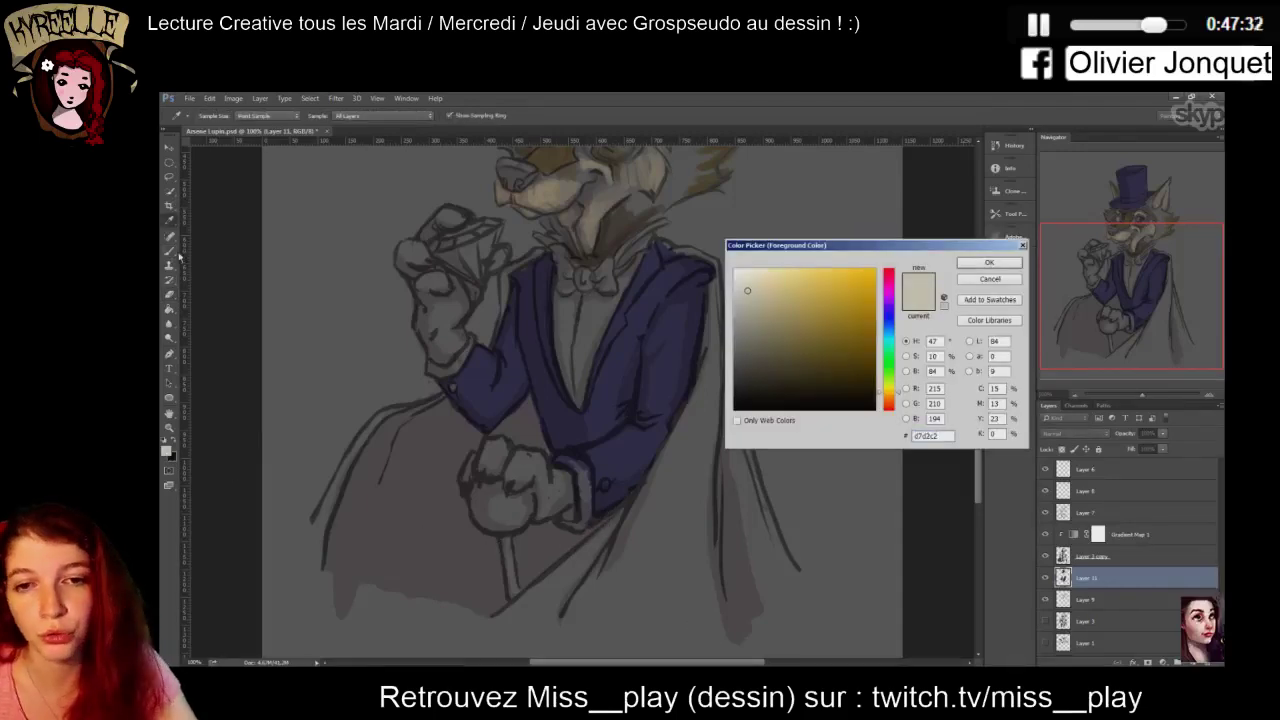
click(989, 279)
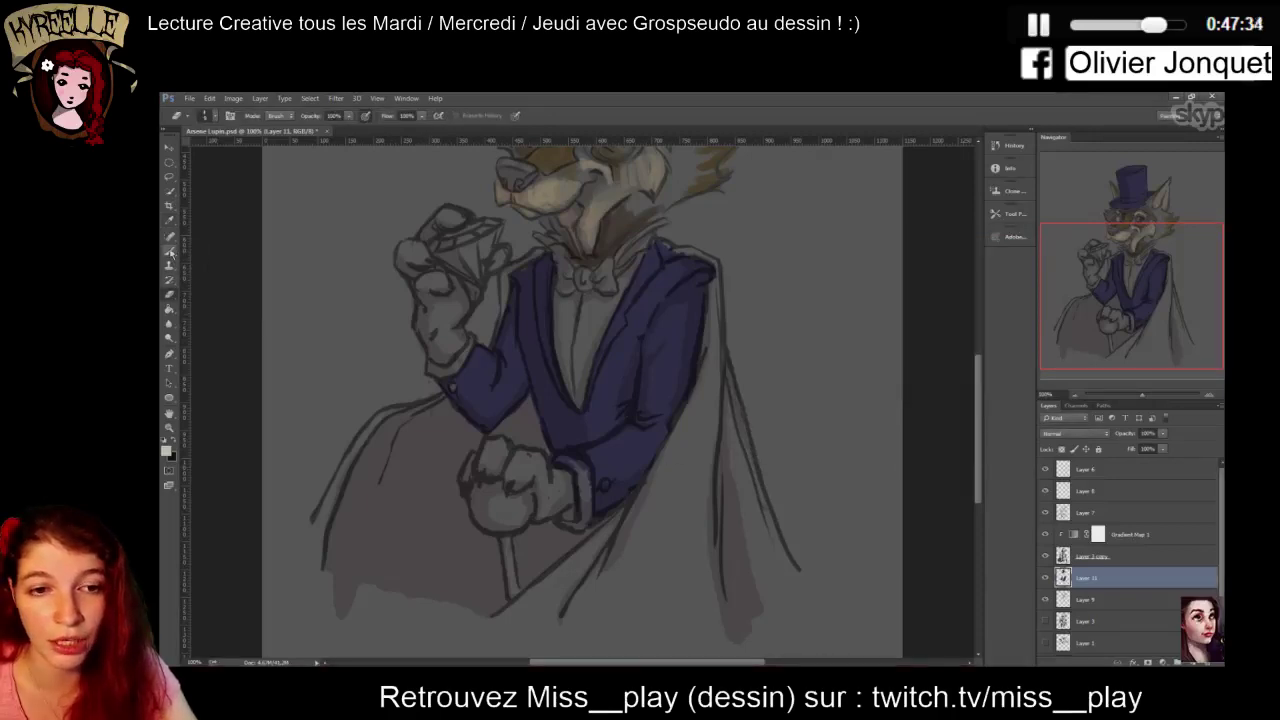
drag(561, 461, 586, 486)
click(168, 451)
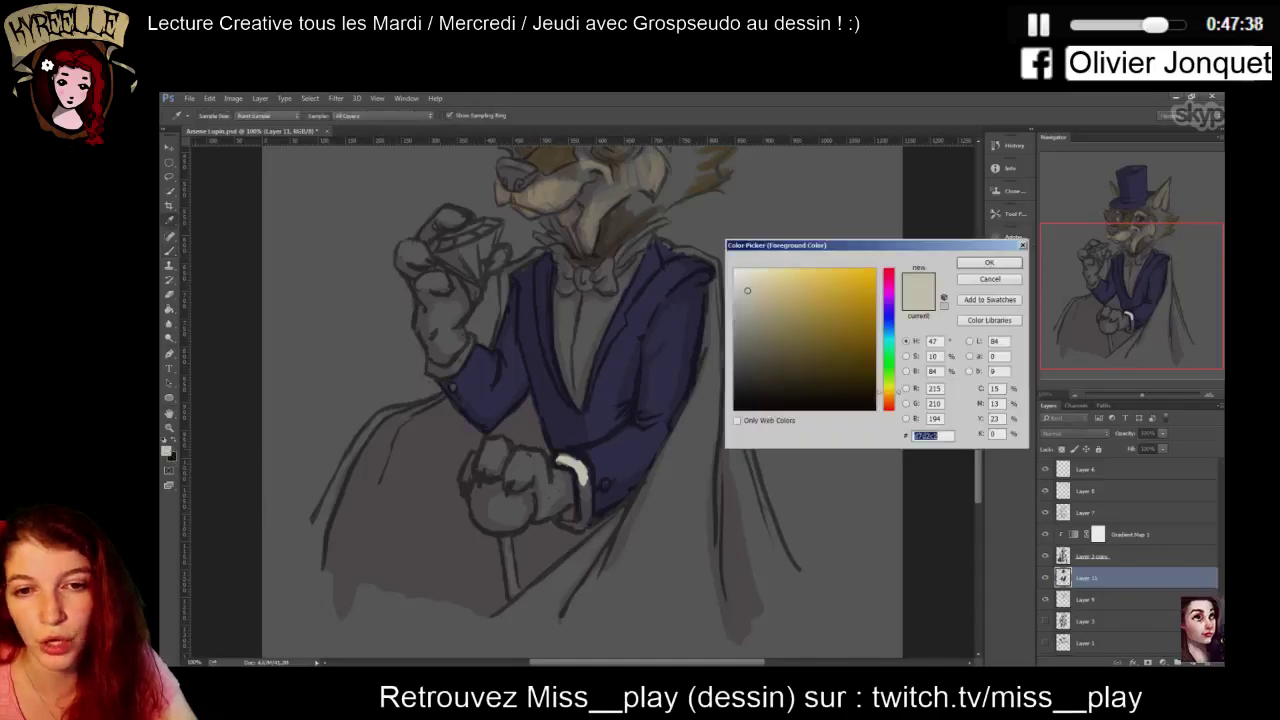
drag(747, 290, 742, 309)
key(Return)
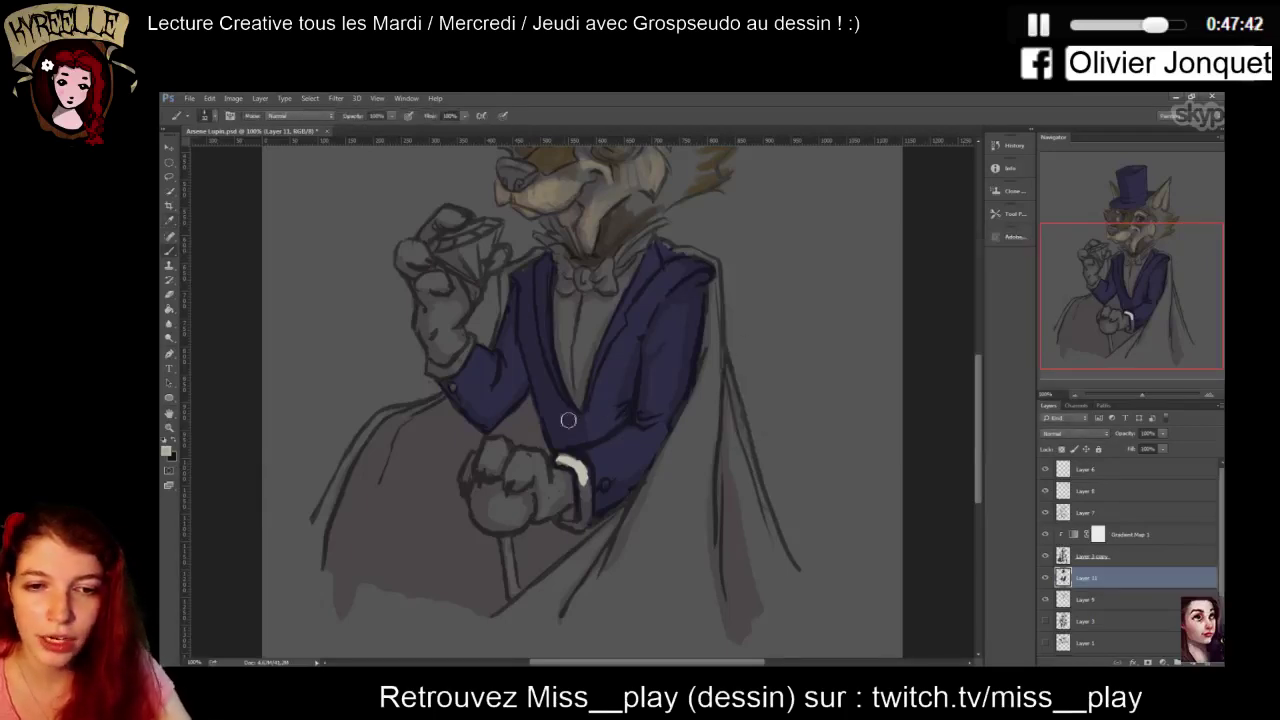
mouse_move(565, 460)
mouse_down()
mouse_move(587, 524)
mouse_move(566, 528)
mouse_up()
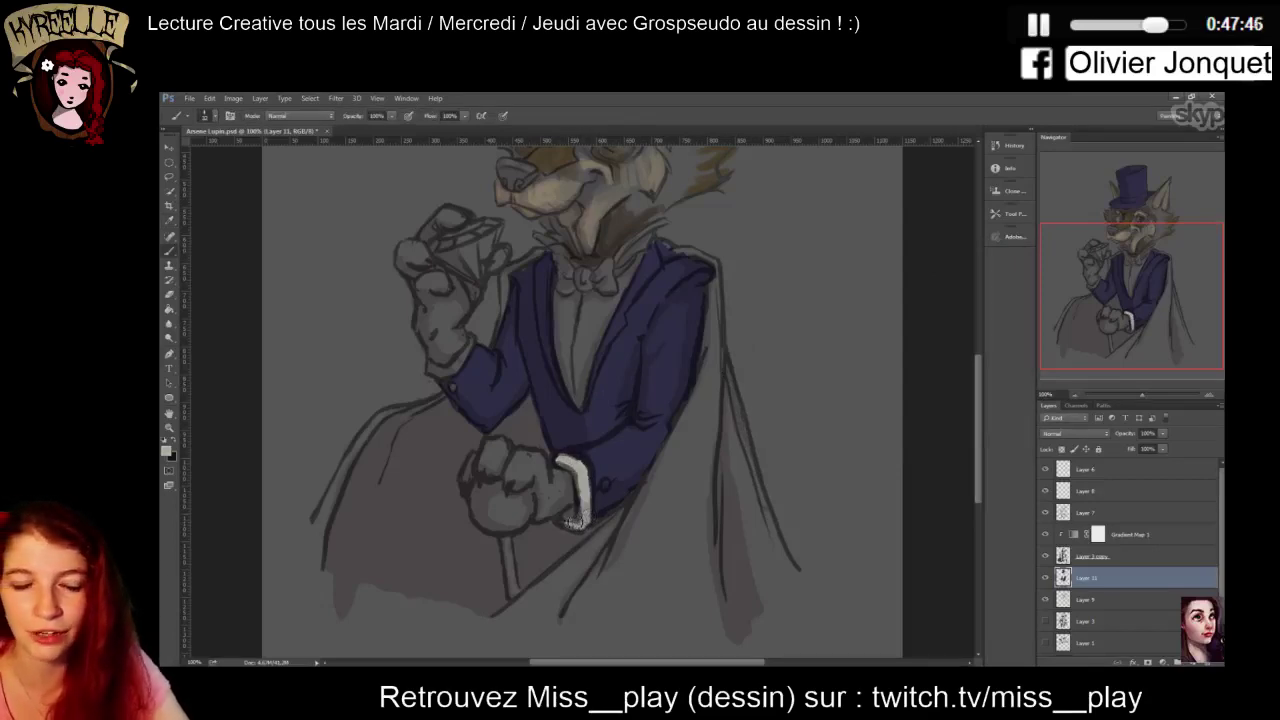
drag(568, 462, 574, 460)
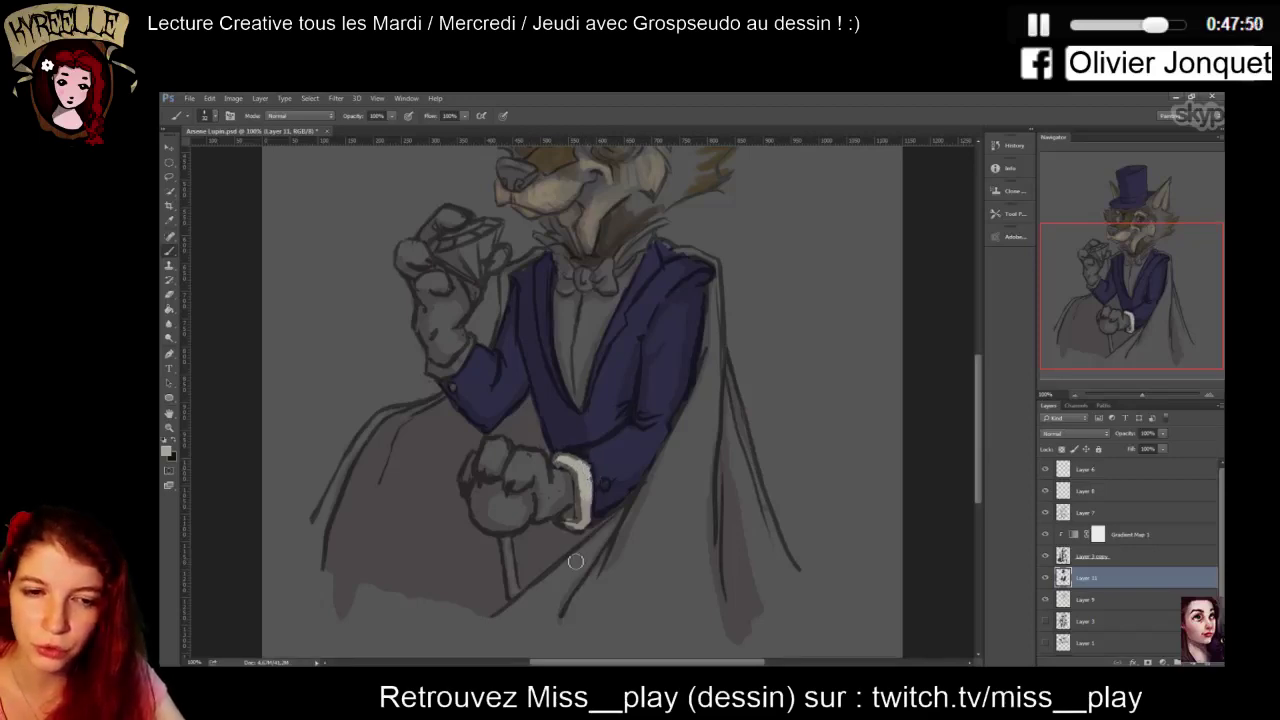
drag(443, 371, 470, 348)
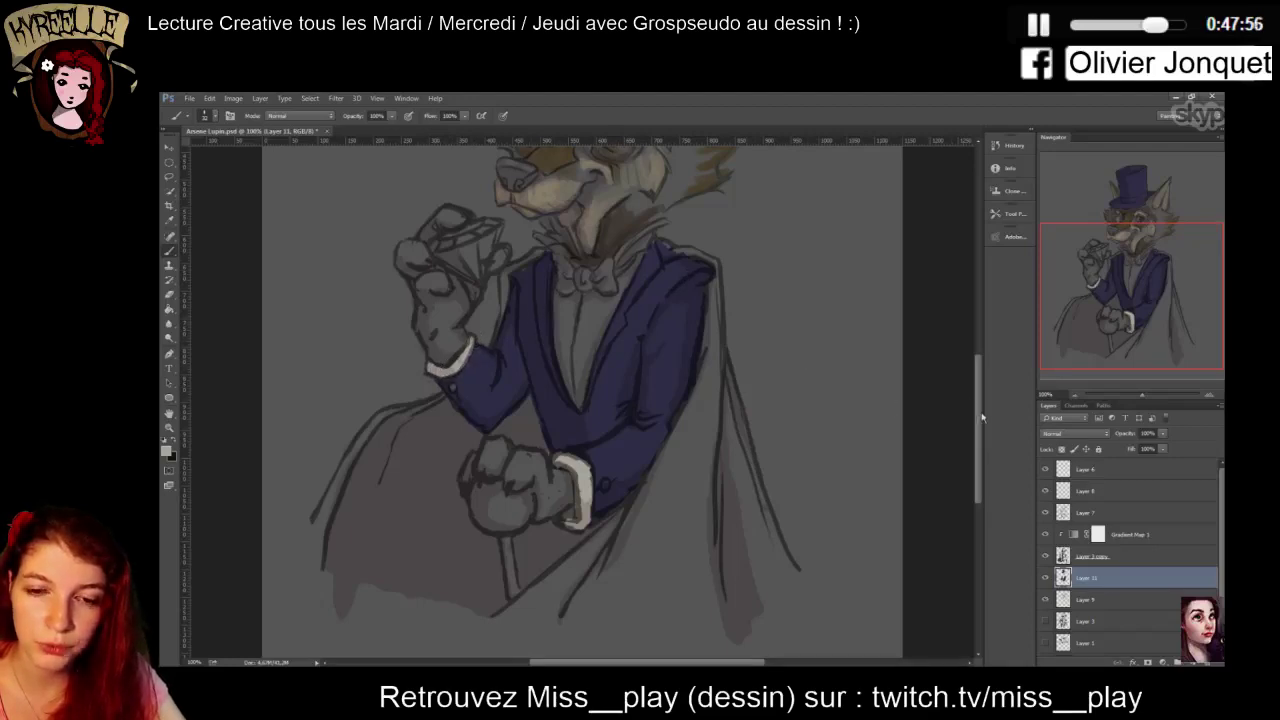
Paint the band around the top hat light beige, undoing the uneven strokes and filling it up to its edges
drag(982, 417, 970, 345)
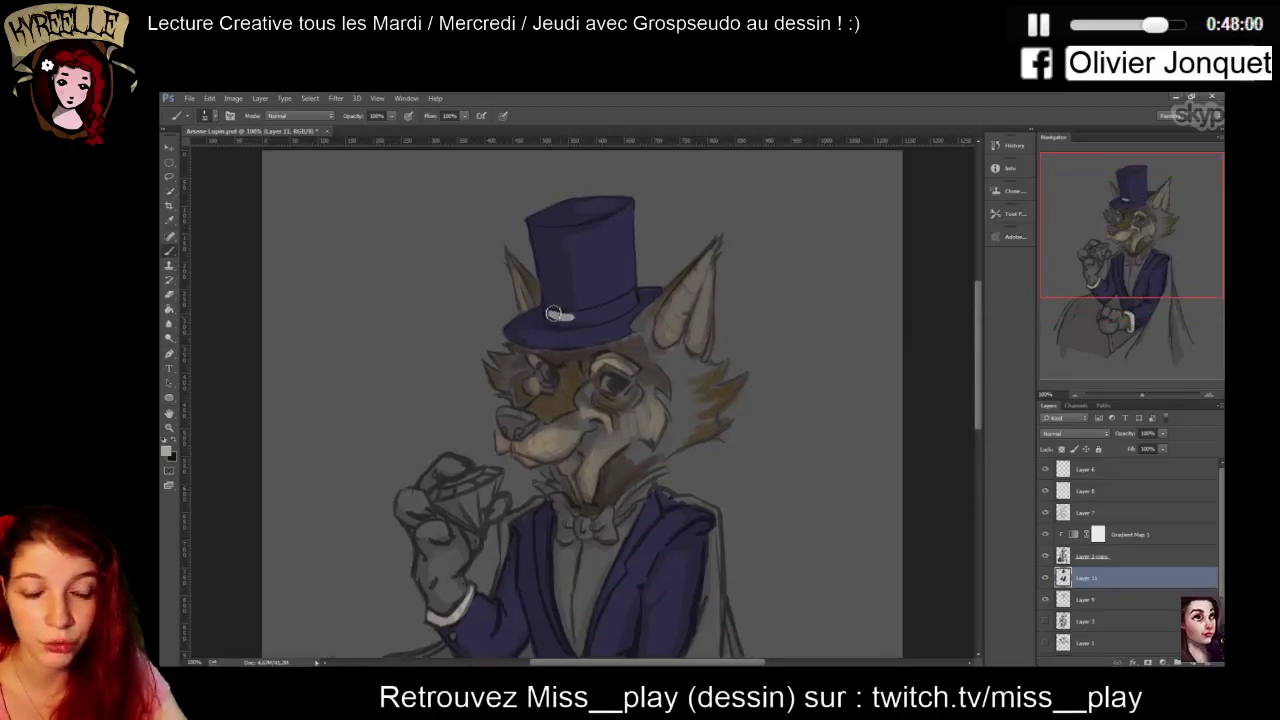
drag(550, 316, 602, 315)
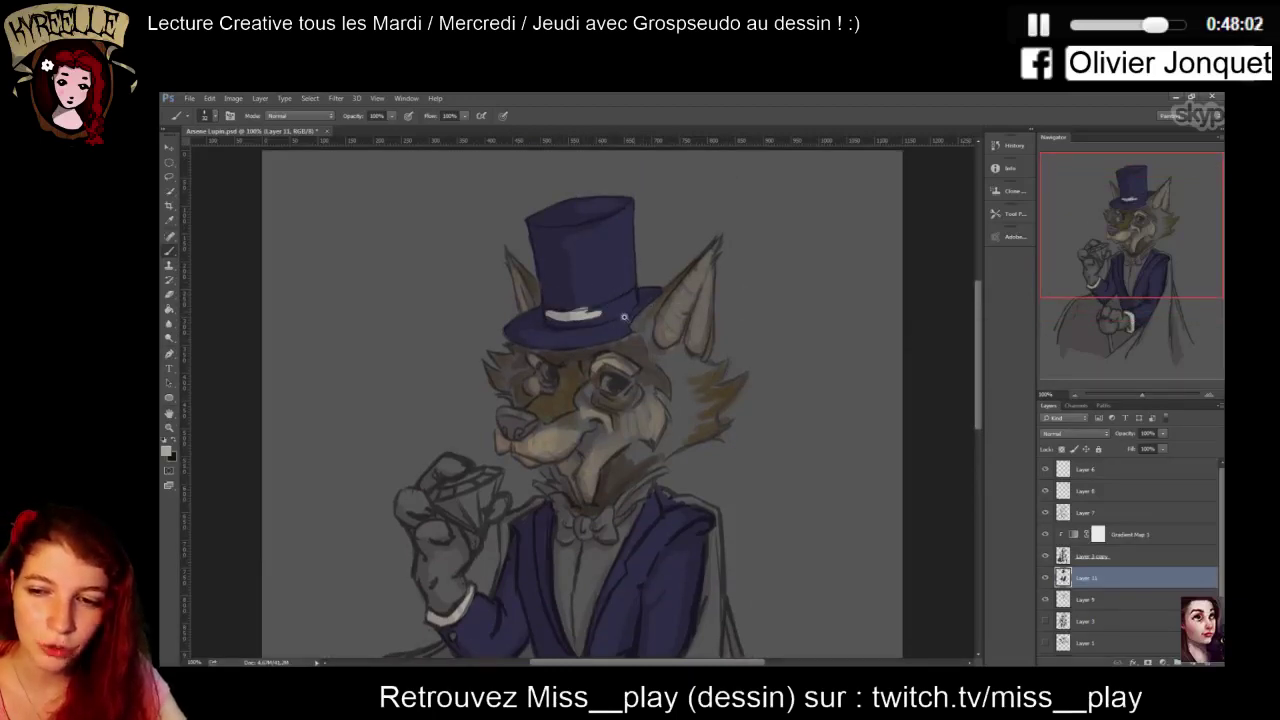
key(ctrl+alt+z)
key(ctrl+alt+z)
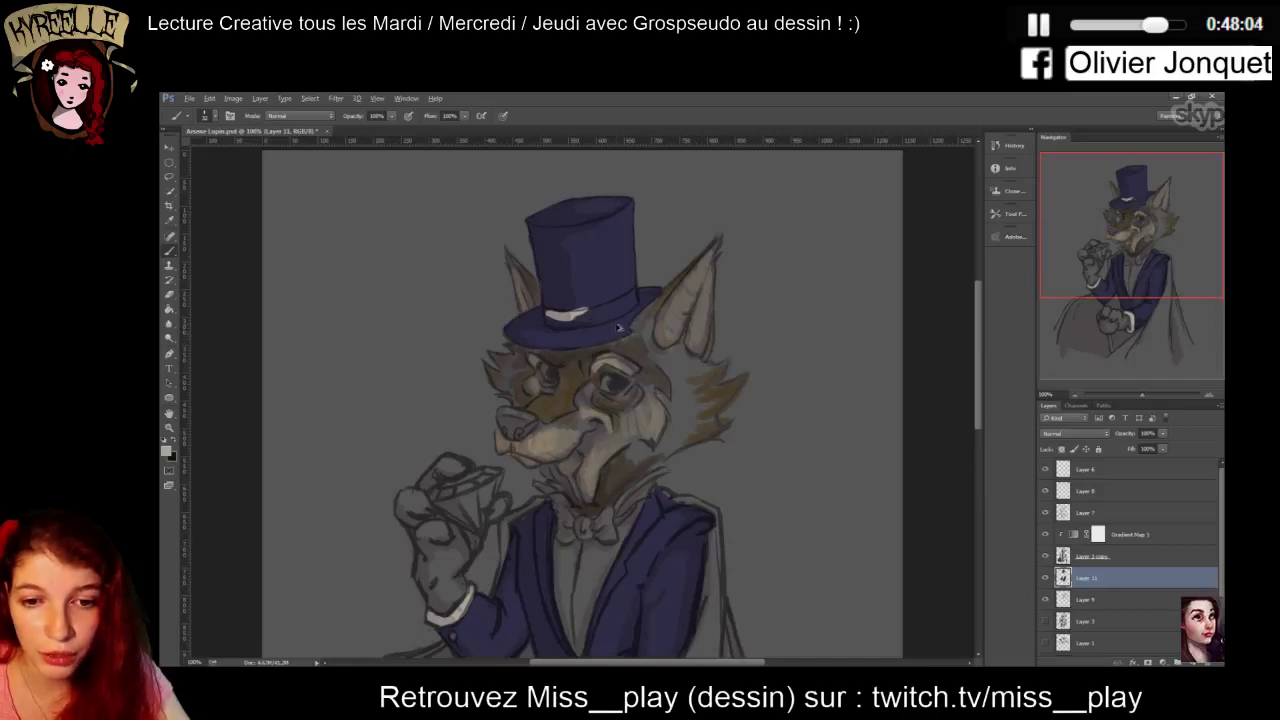
mouse_move(560, 316)
mouse_down()
mouse_move(640, 290)
mouse_move(610, 310)
mouse_move(630, 308)
mouse_move(550, 307)
mouse_move(589, 317)
mouse_move(575, 321)
mouse_move(624, 308)
mouse_up()
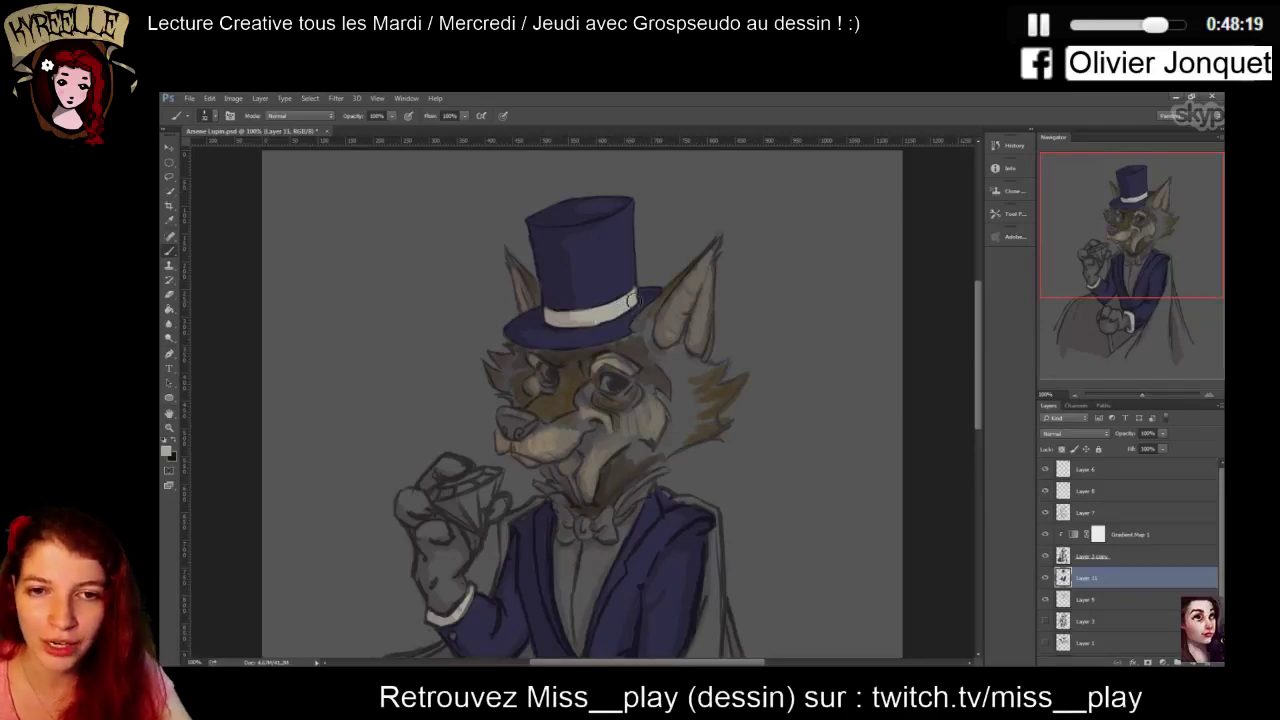
Add a new layer above the jacket layer and block in the cape's lower hanging folds dark blue with the Brush
drag(979, 405, 983, 481)
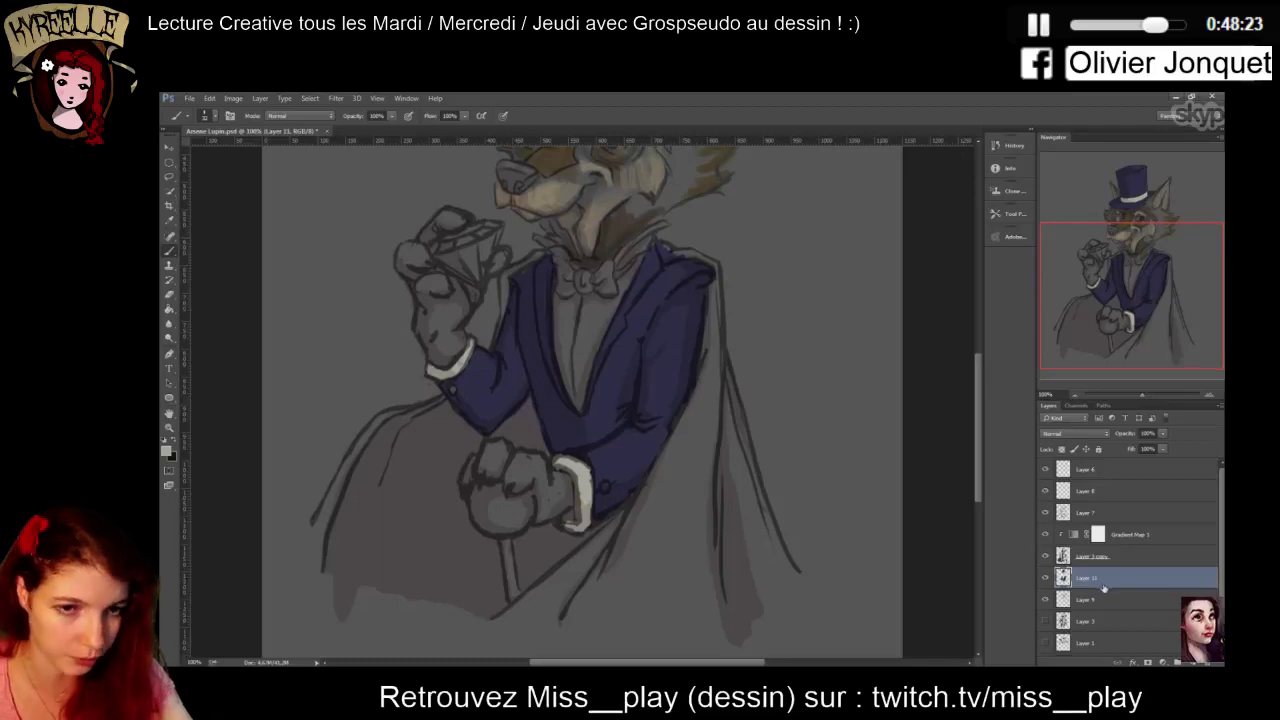
click(1192, 661)
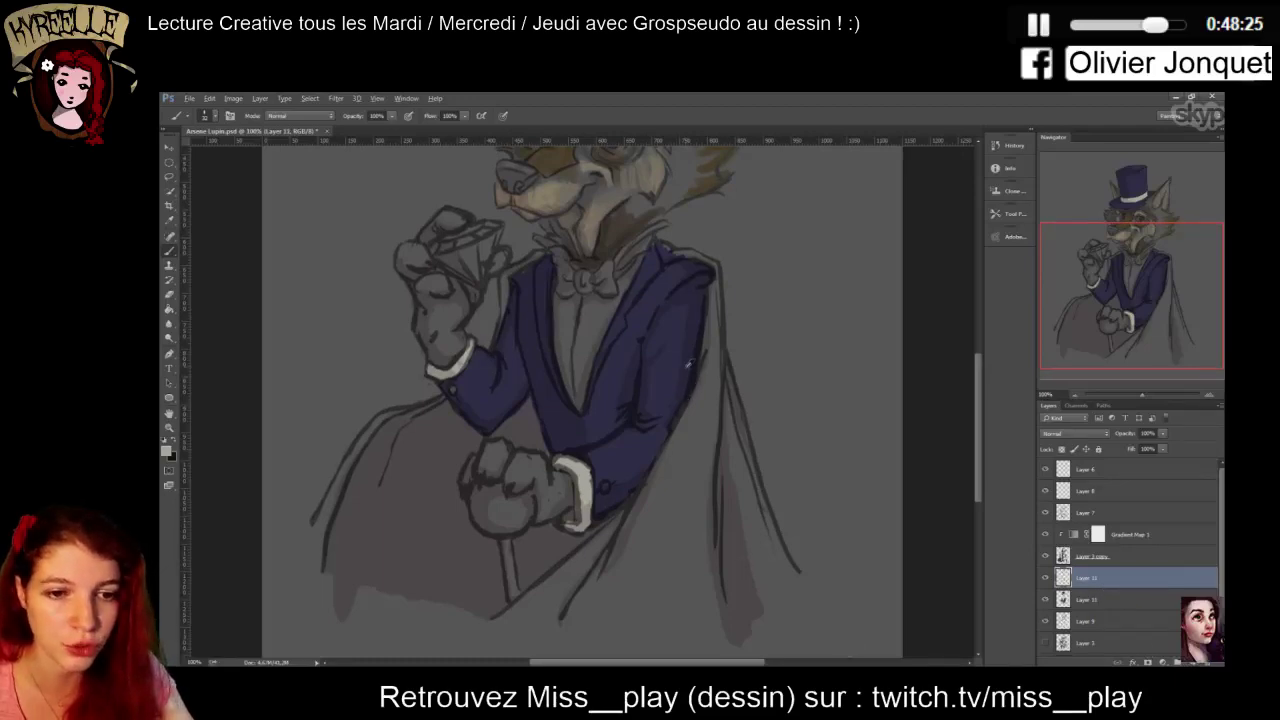
mouse_move(684, 444)
mouse_down()
mouse_move(614, 598)
mouse_move(638, 596)
mouse_move(696, 547)
mouse_move(705, 609)
mouse_move(726, 605)
mouse_move(724, 490)
mouse_move(750, 560)
mouse_up()
right_click(731, 397)
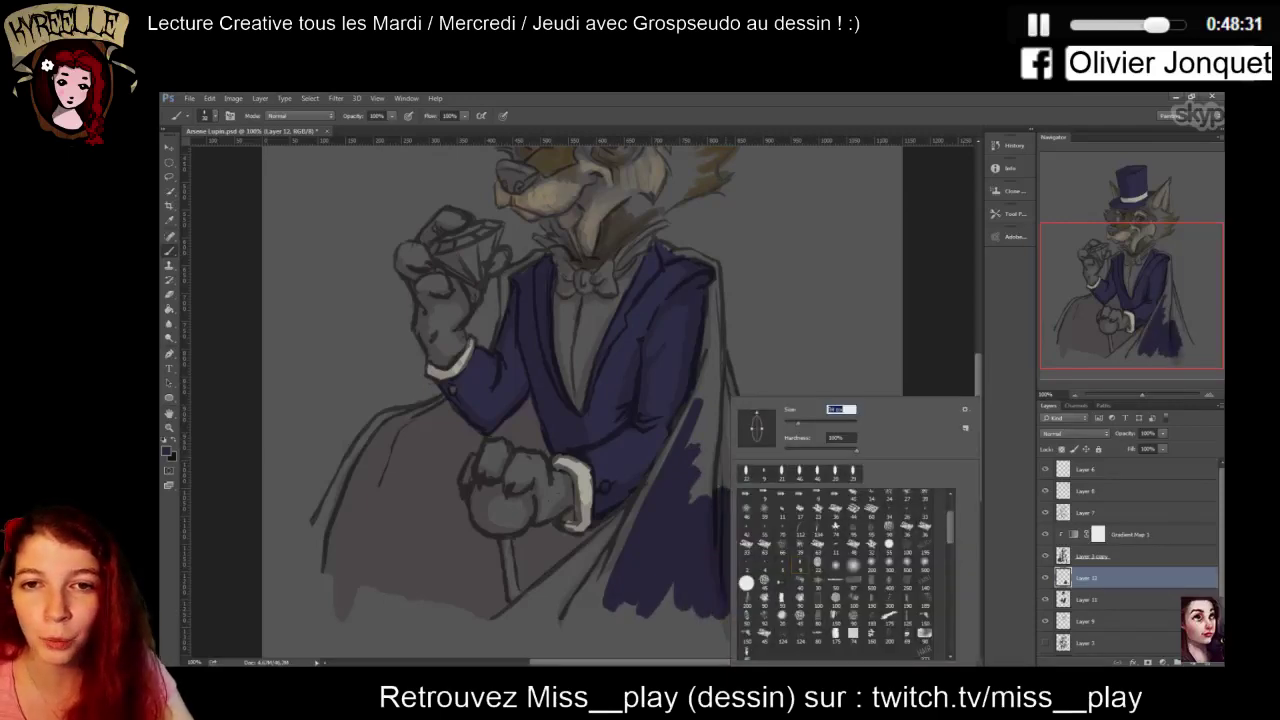
key(Return)
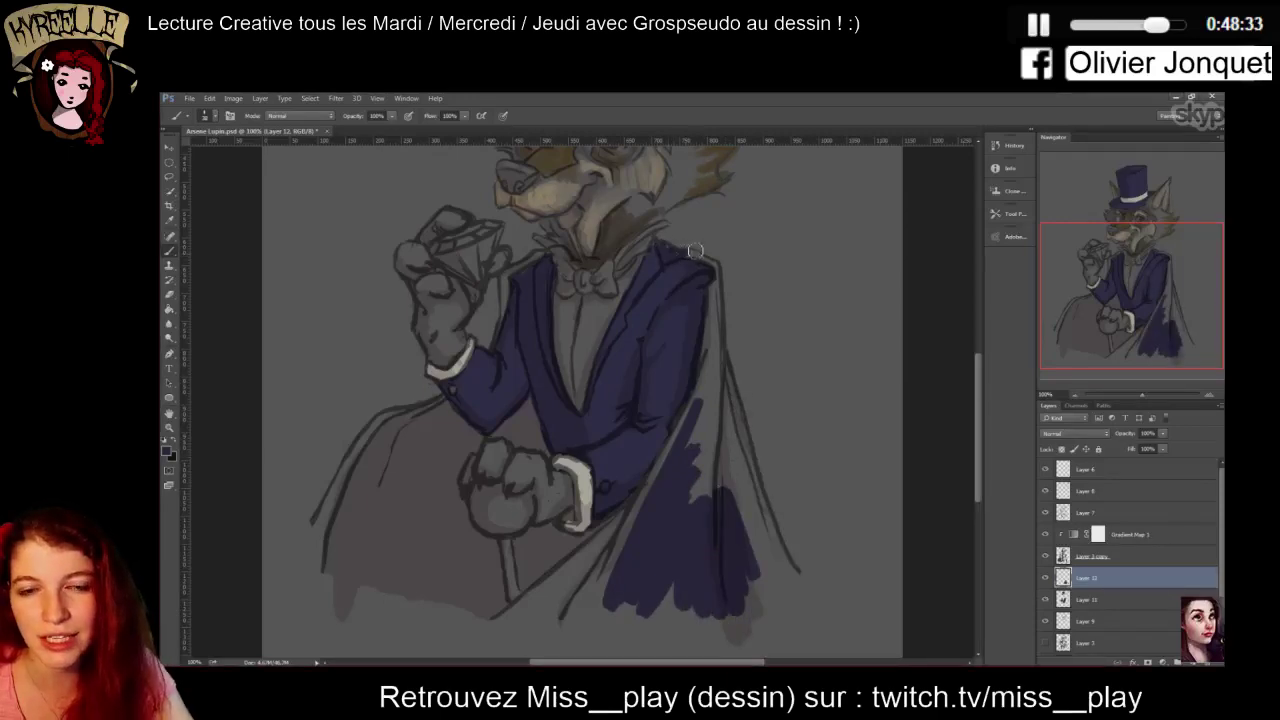
Paint the cape dark blue from the shoulder down along the sleeve and across its lower front beside the cane
drag(704, 254, 716, 300)
drag(711, 368, 683, 507)
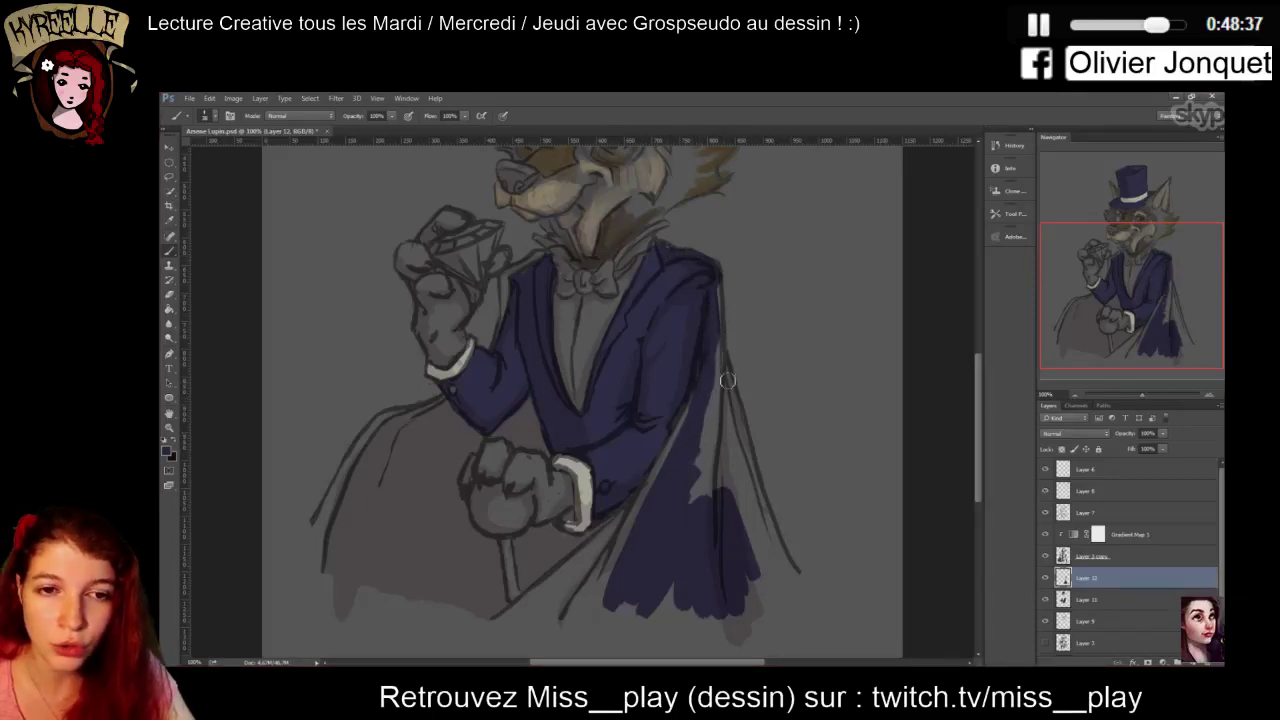
drag(722, 282, 712, 503)
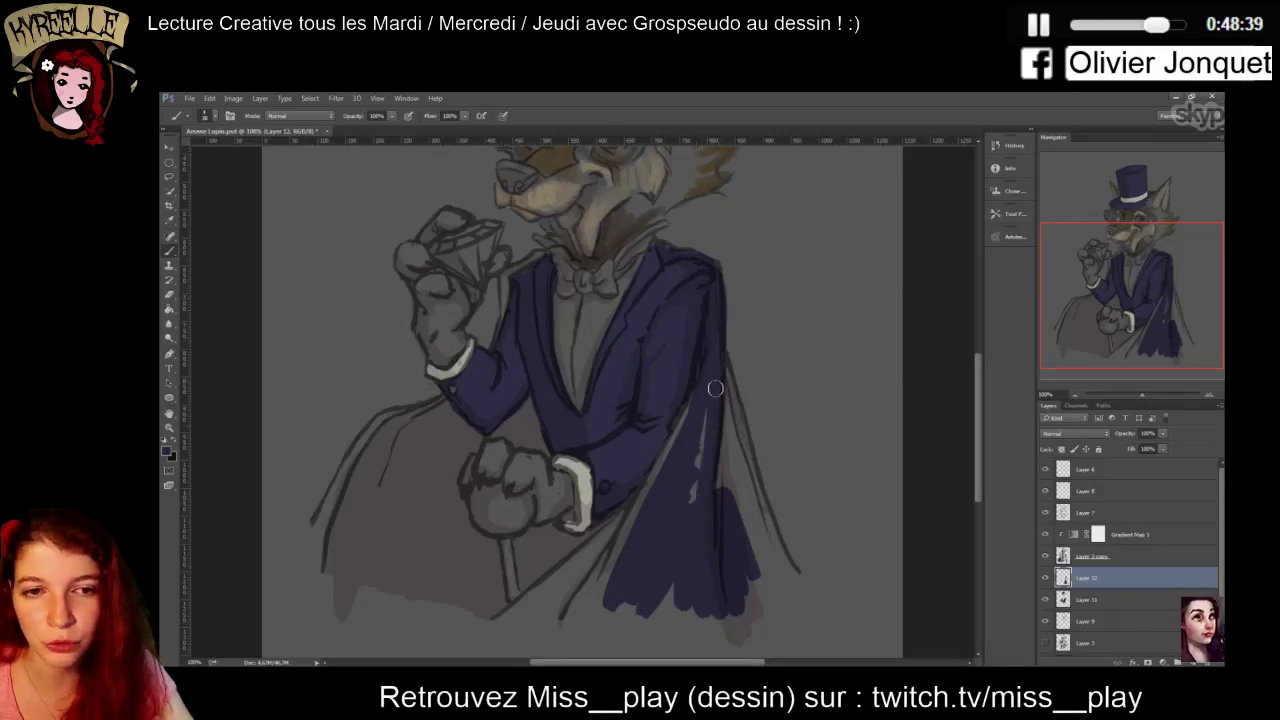
drag(698, 398, 592, 643)
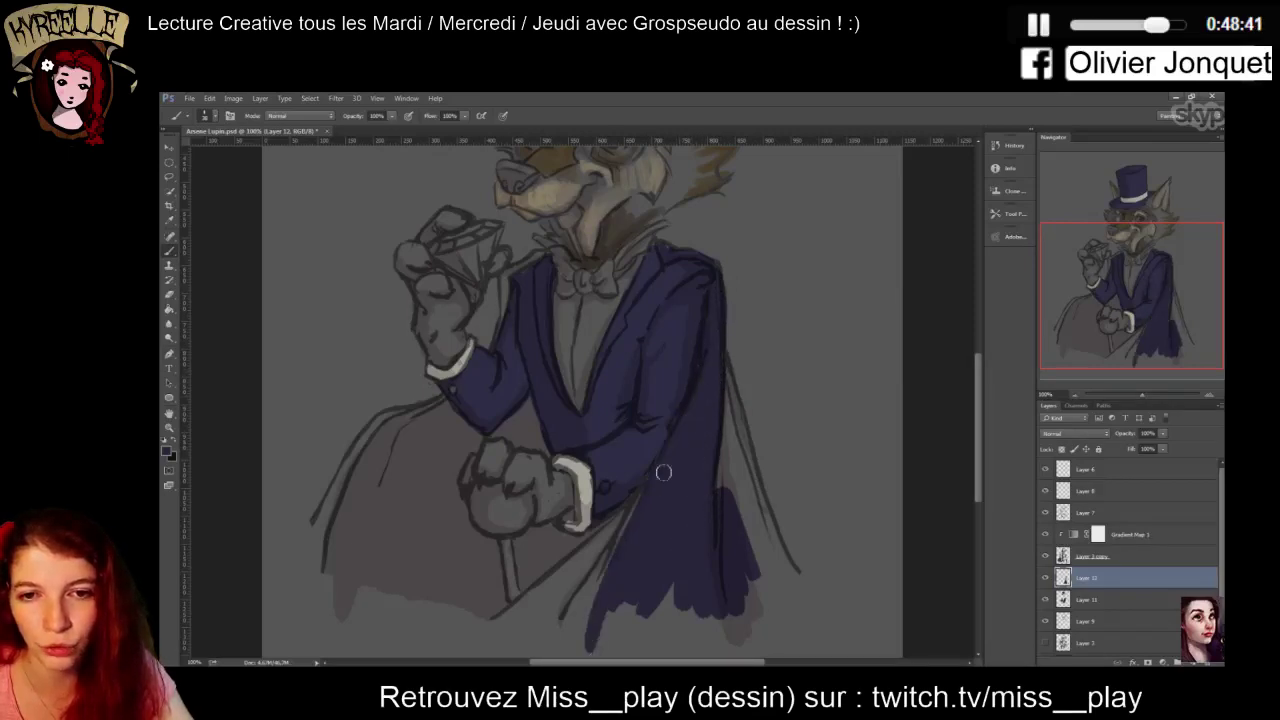
drag(665, 460, 586, 609)
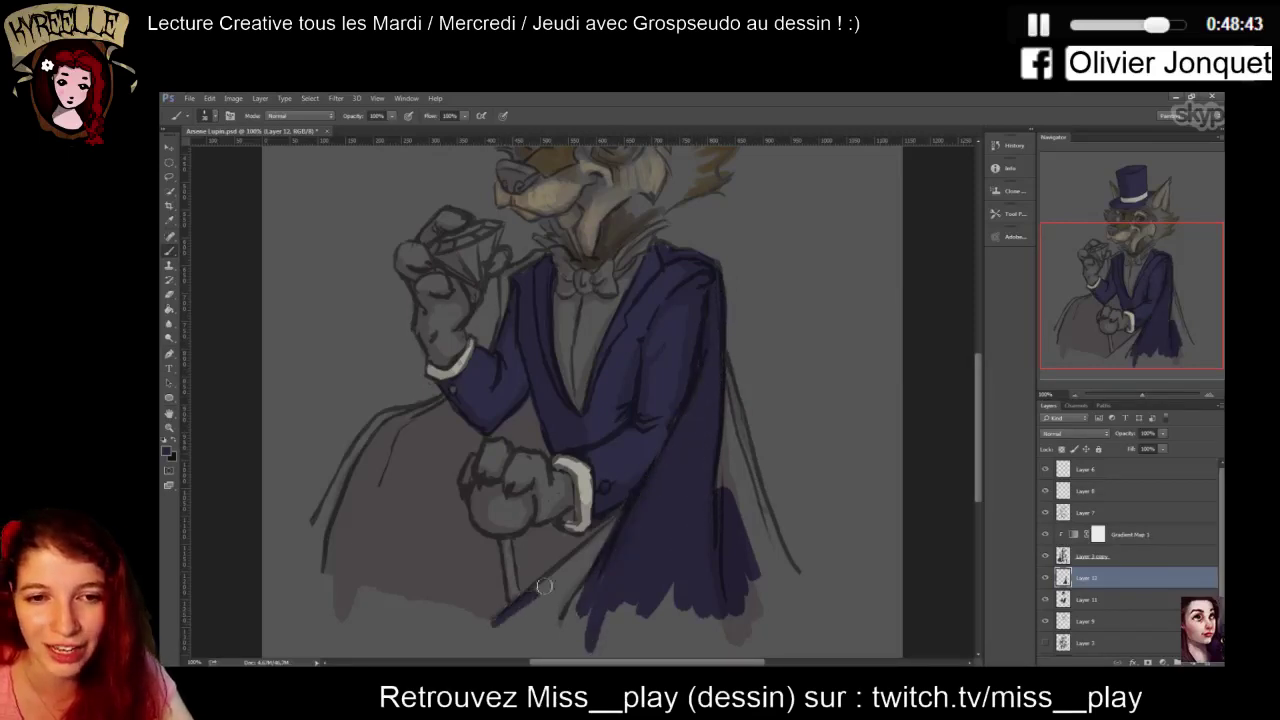
drag(595, 550, 510, 638)
mouse_move(567, 589)
mouse_down()
mouse_move(527, 616)
mouse_move(613, 590)
mouse_move(632, 551)
mouse_up()
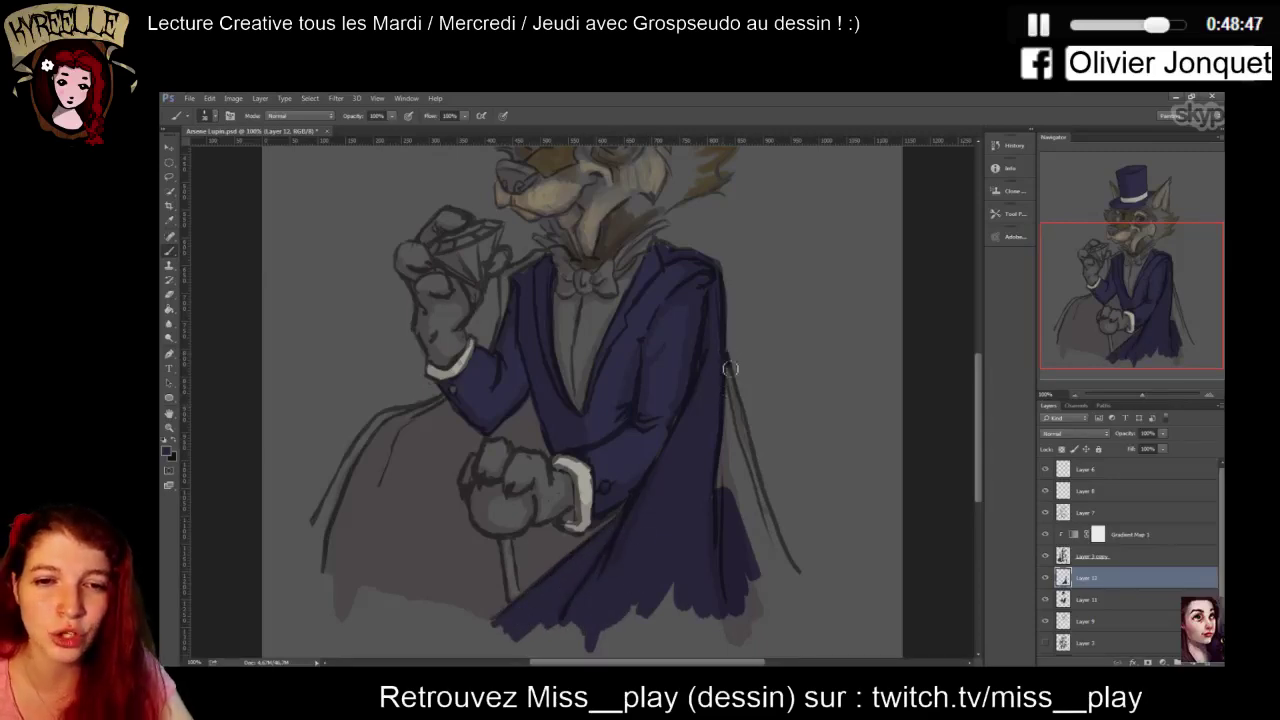
Paint the cape's outer fold dark blue, as well as its narrow outer edge behind the raised arm
drag(727, 358, 790, 588)
mouse_move(730, 403)
mouse_down()
mouse_move(736, 515)
mouse_move(727, 503)
mouse_move(715, 522)
mouse_move(744, 529)
mouse_move(757, 570)
mouse_up()
drag(733, 374, 787, 576)
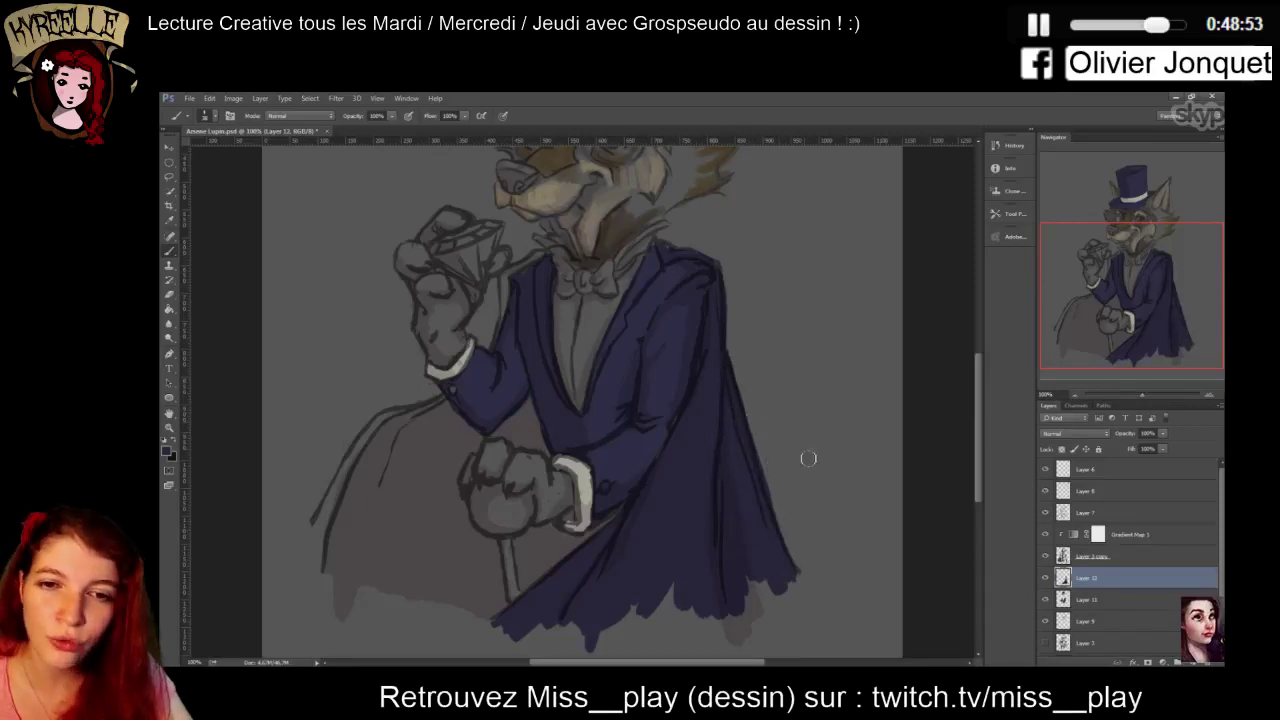
key(e)
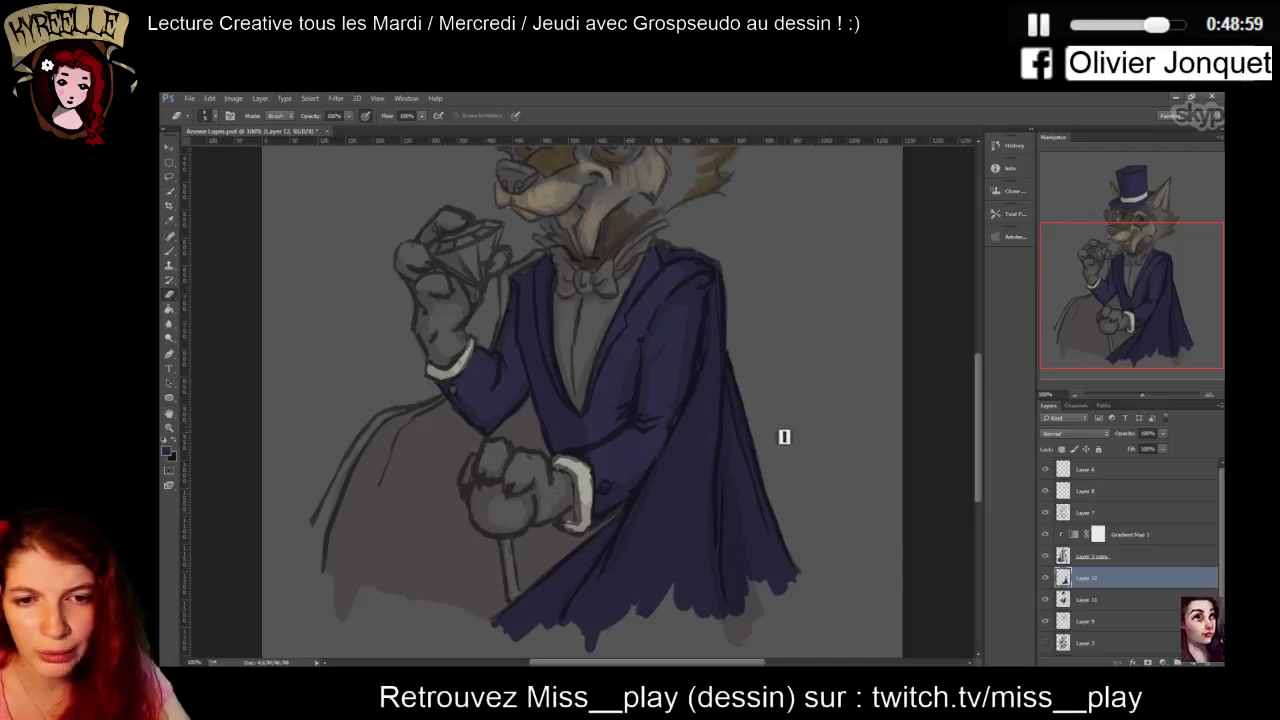
key(b)
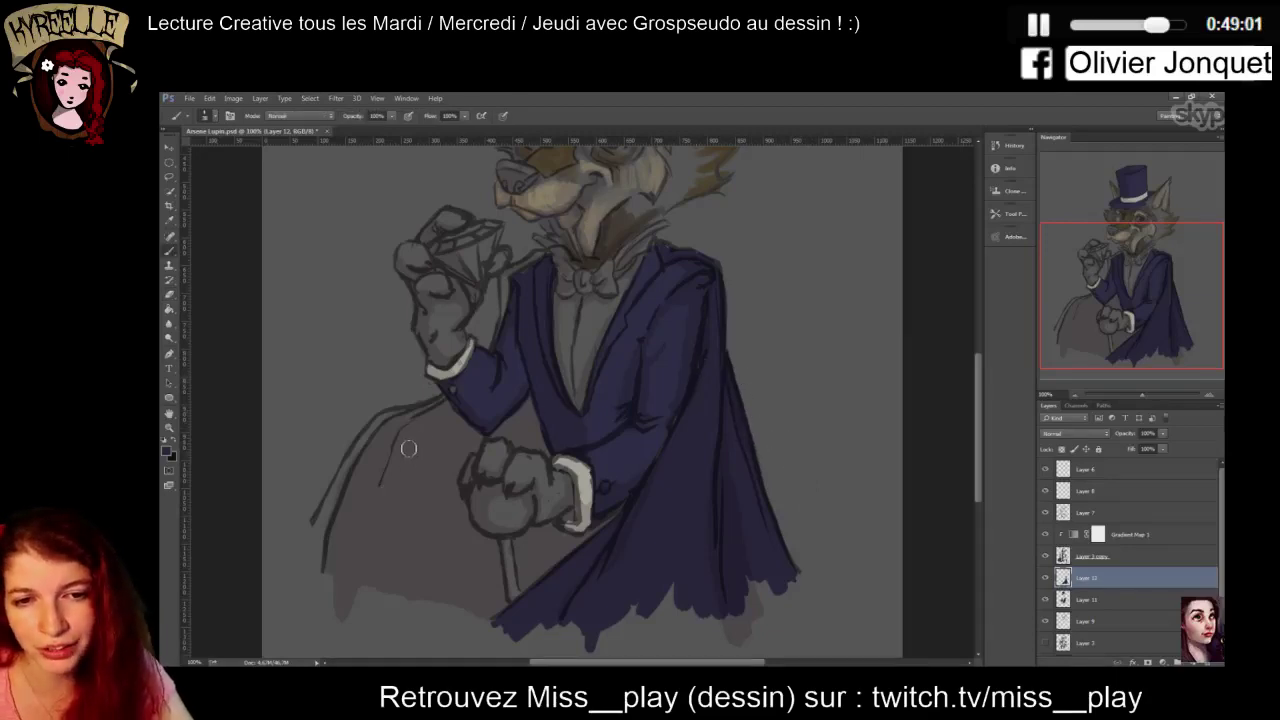
mouse_move(439, 399)
mouse_down()
mouse_move(381, 421)
mouse_move(321, 520)
mouse_move(349, 480)
mouse_move(339, 563)
mouse_up()
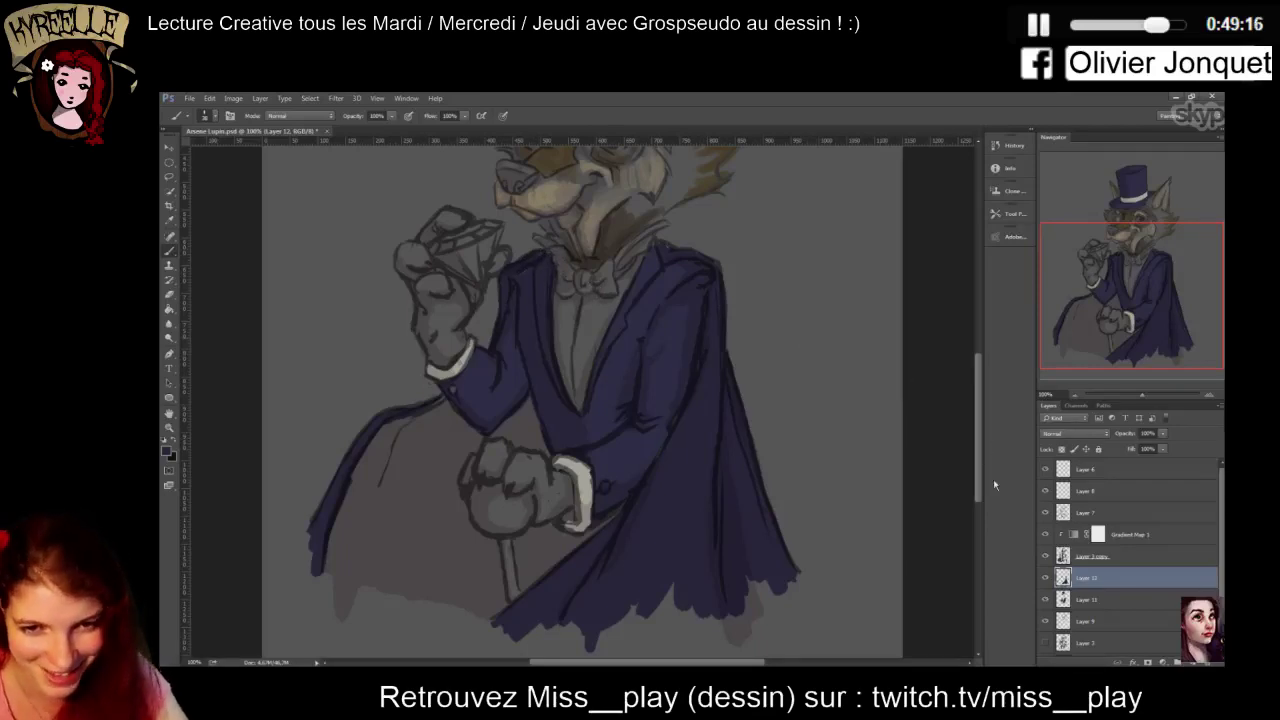
Add a new layer beneath the jacket layer and paint the shirt front, bow tie and collar light beige sampled from the cuff
click(1109, 621)
click(1191, 662)
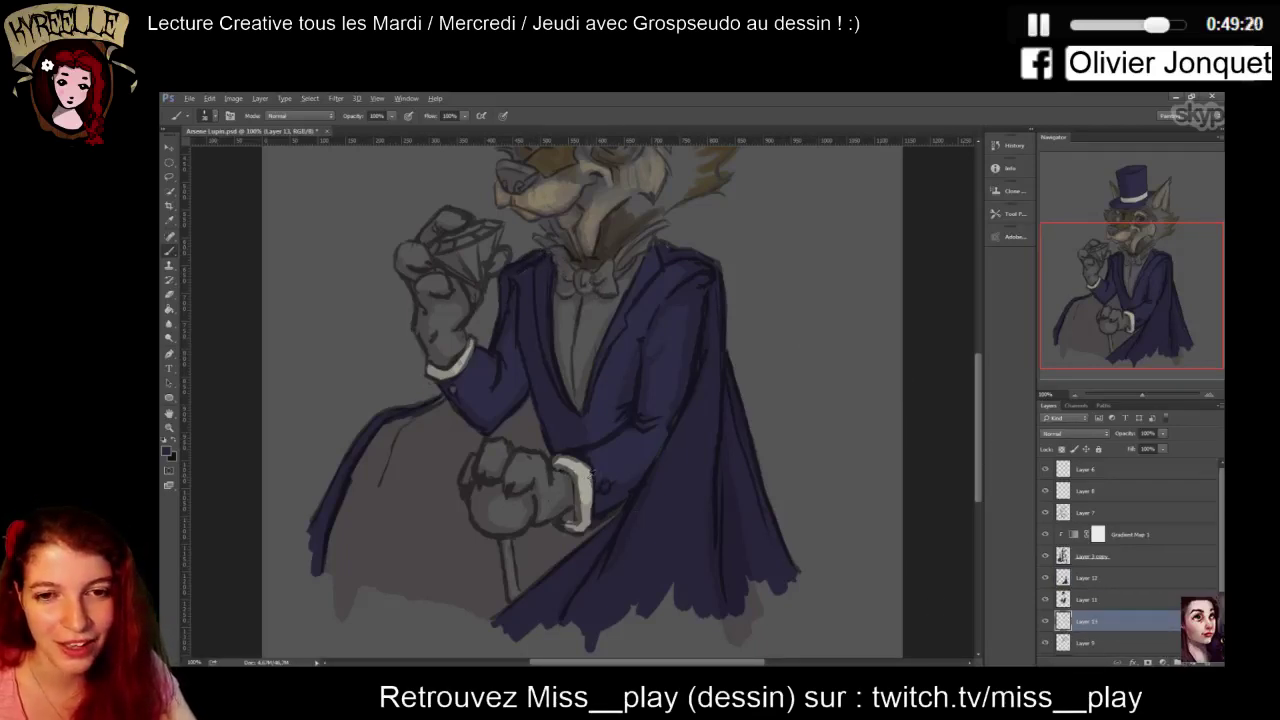
alt+click(587, 476)
mouse_move(570, 336)
mouse_down()
mouse_move(579, 398)
mouse_move(597, 305)
mouse_move(587, 390)
mouse_move(640, 282)
mouse_move(594, 340)
mouse_move(561, 304)
mouse_move(600, 304)
mouse_up()
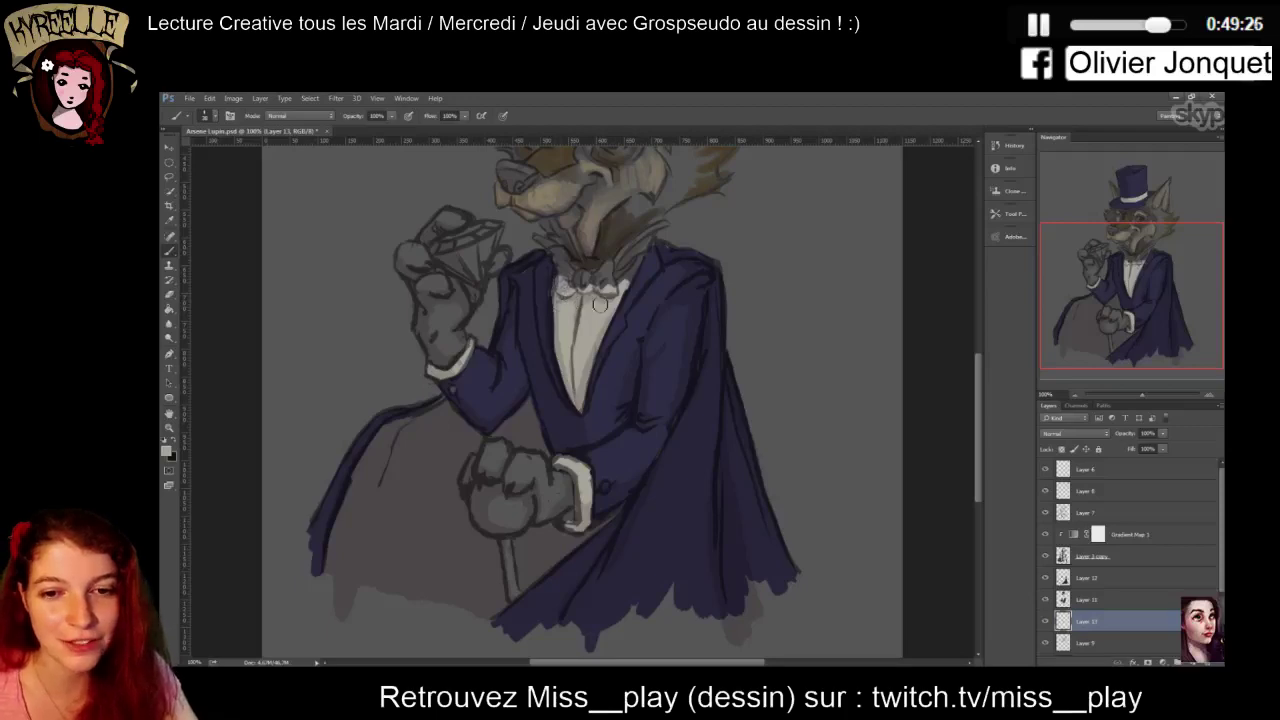
drag(979, 418, 979, 393)
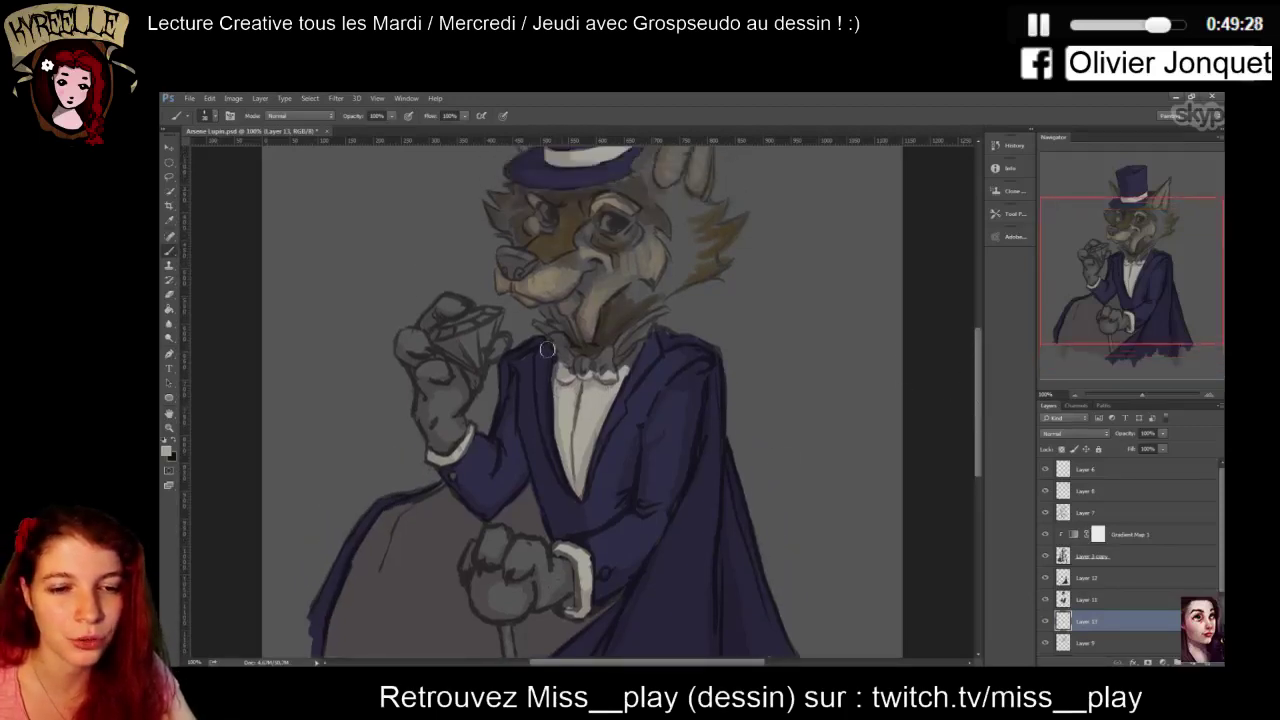
mouse_move(559, 354)
mouse_down()
mouse_move(541, 320)
mouse_move(591, 368)
mouse_move(654, 338)
mouse_move(630, 339)
mouse_move(658, 311)
mouse_move(630, 333)
mouse_move(661, 311)
mouse_move(660, 333)
mouse_move(617, 361)
mouse_move(637, 331)
mouse_move(630, 361)
mouse_move(608, 376)
mouse_move(610, 350)
mouse_up()
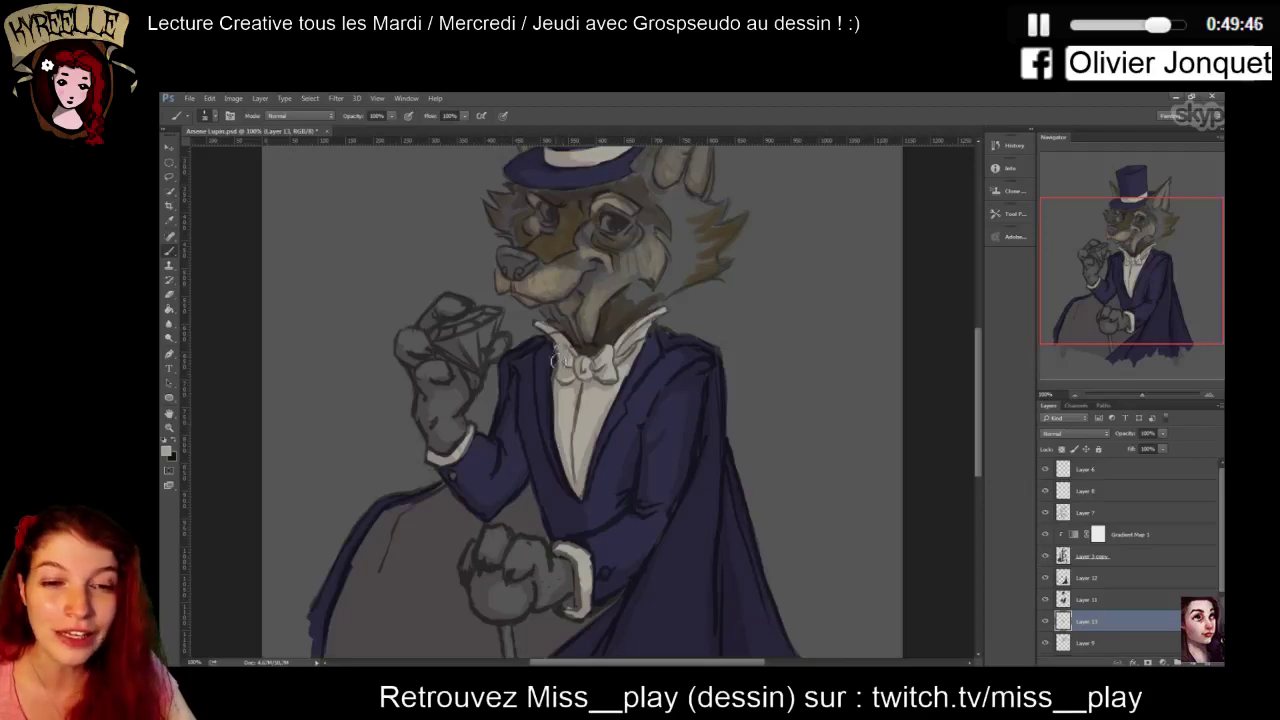
Add a new layer between Layer 9 and Layer 3 and paint the head's fur on it, sampling fur colours from the face
scroll(981, 416, up, 3)
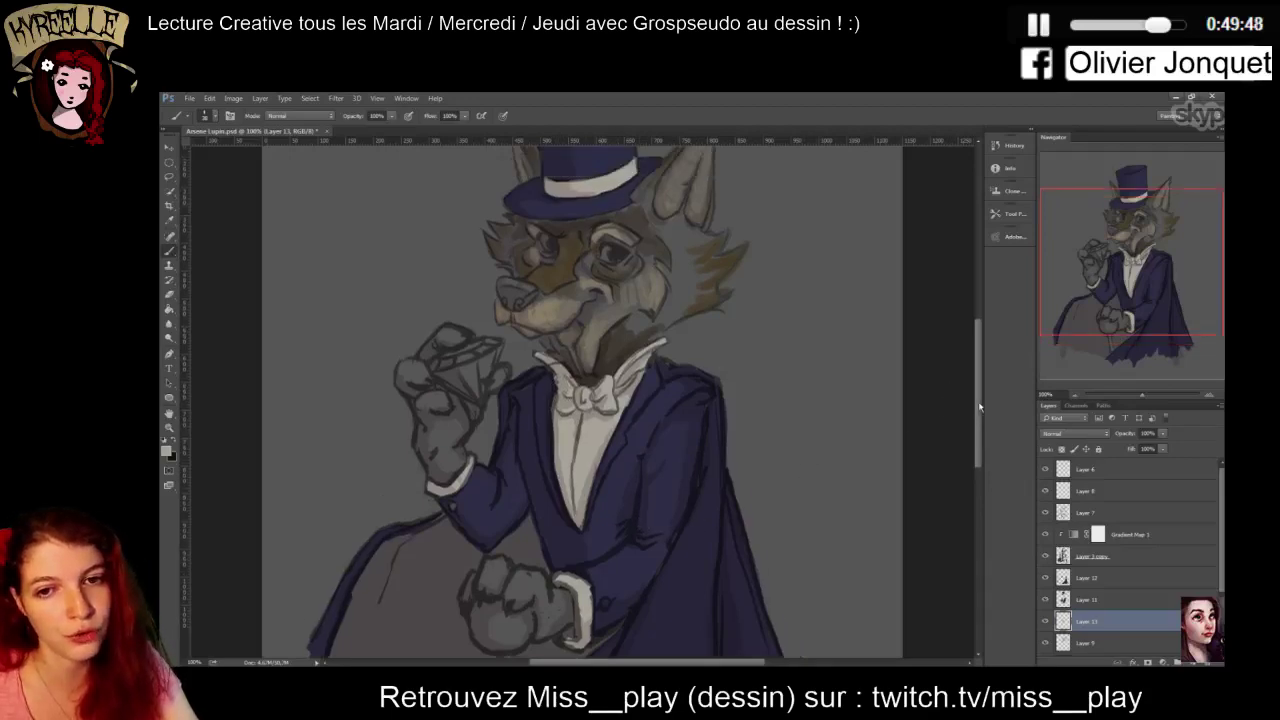
click(1084, 644)
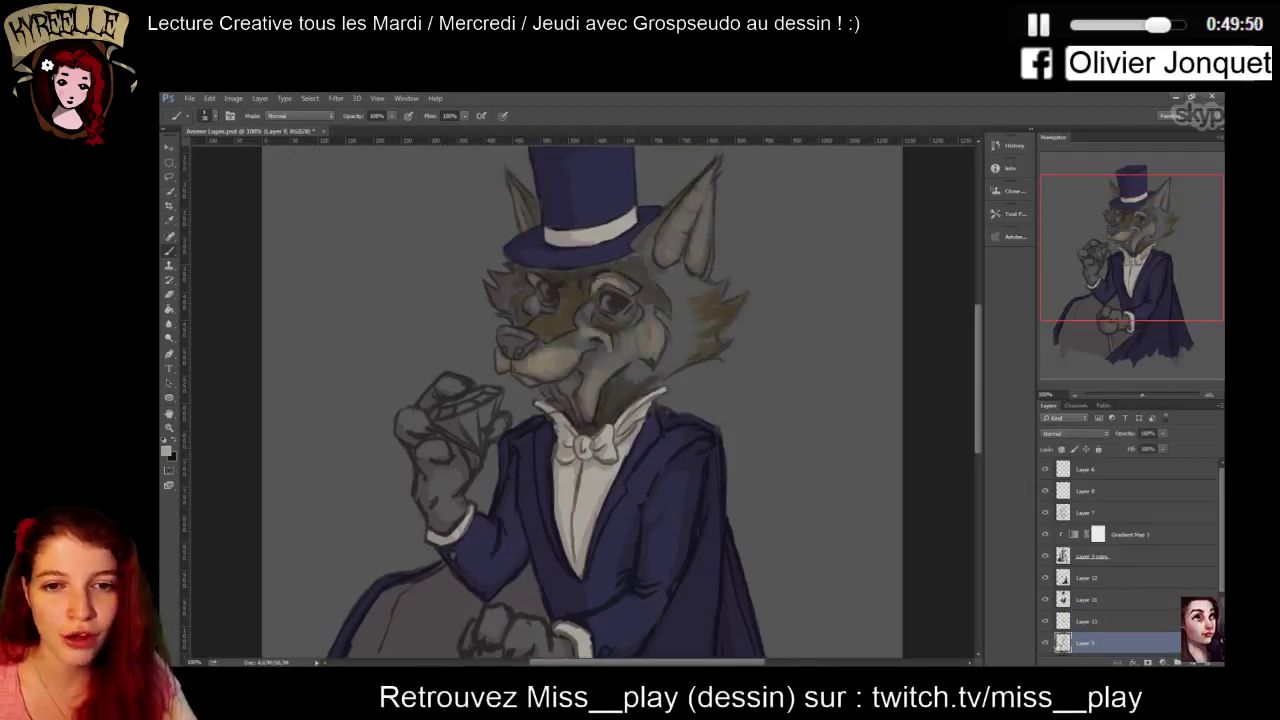
drag(1218, 555, 1218, 585)
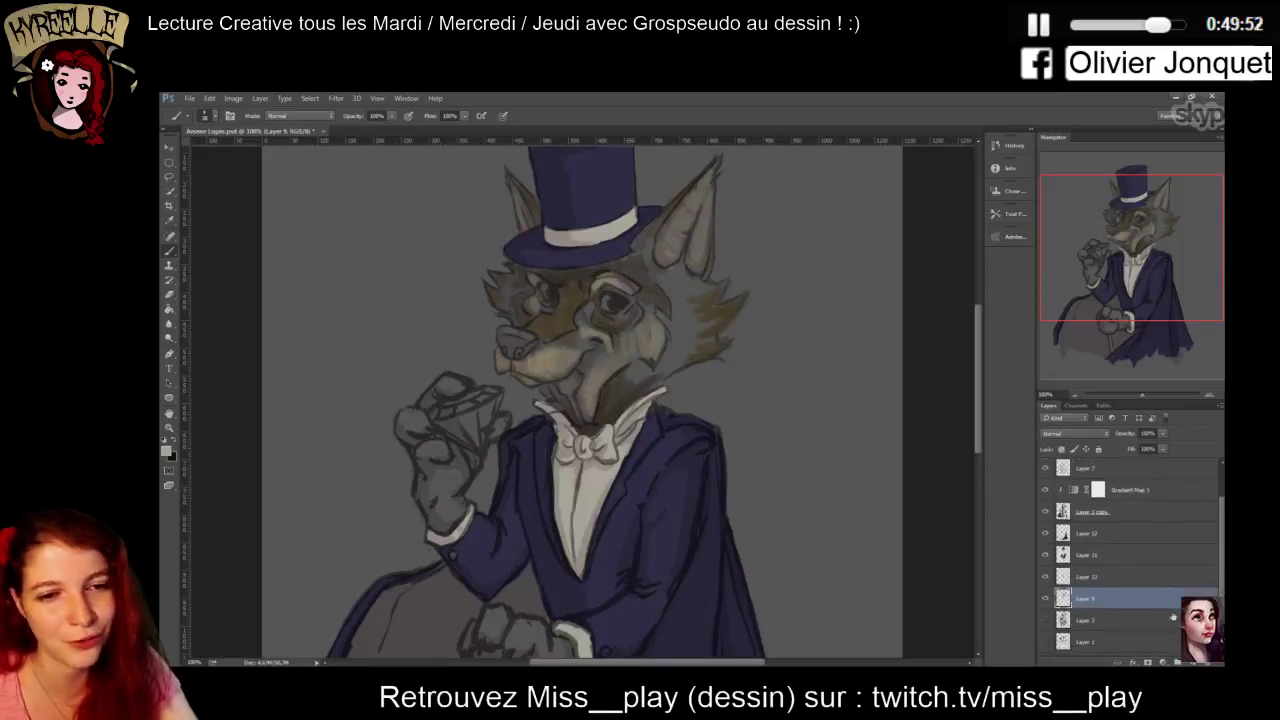
click(1106, 622)
click(1176, 662)
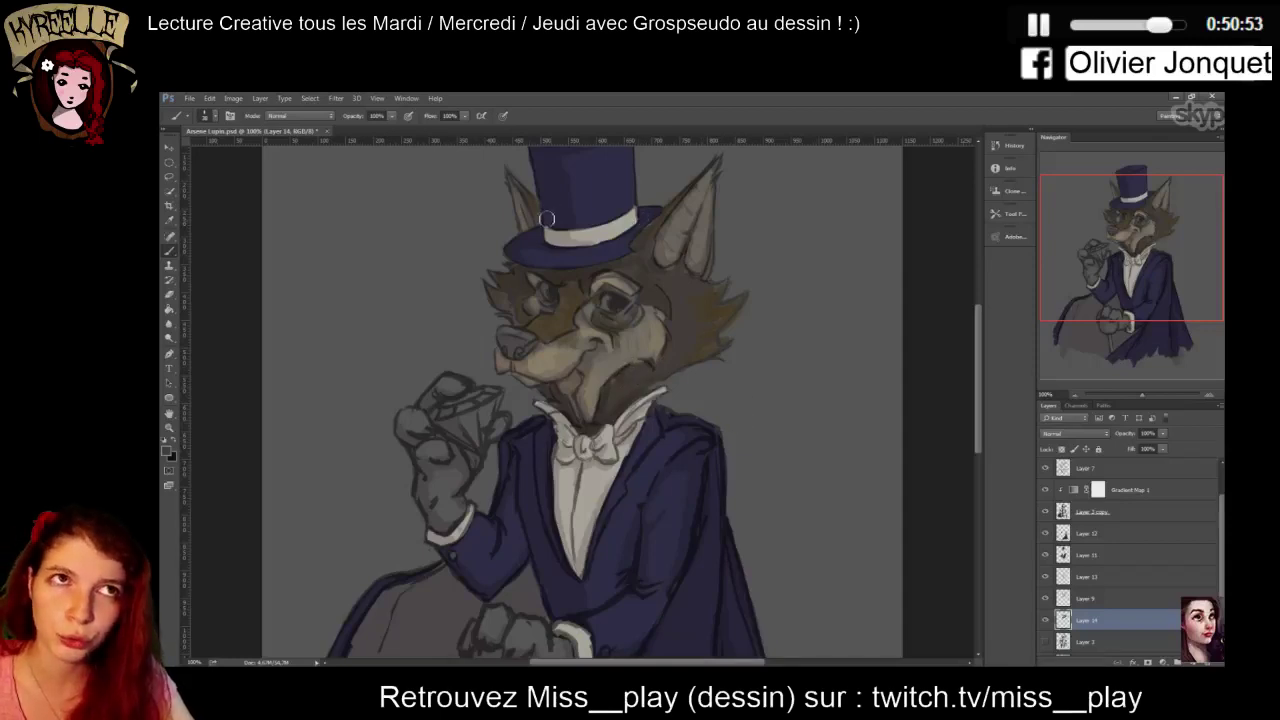
alt+click(603, 356)
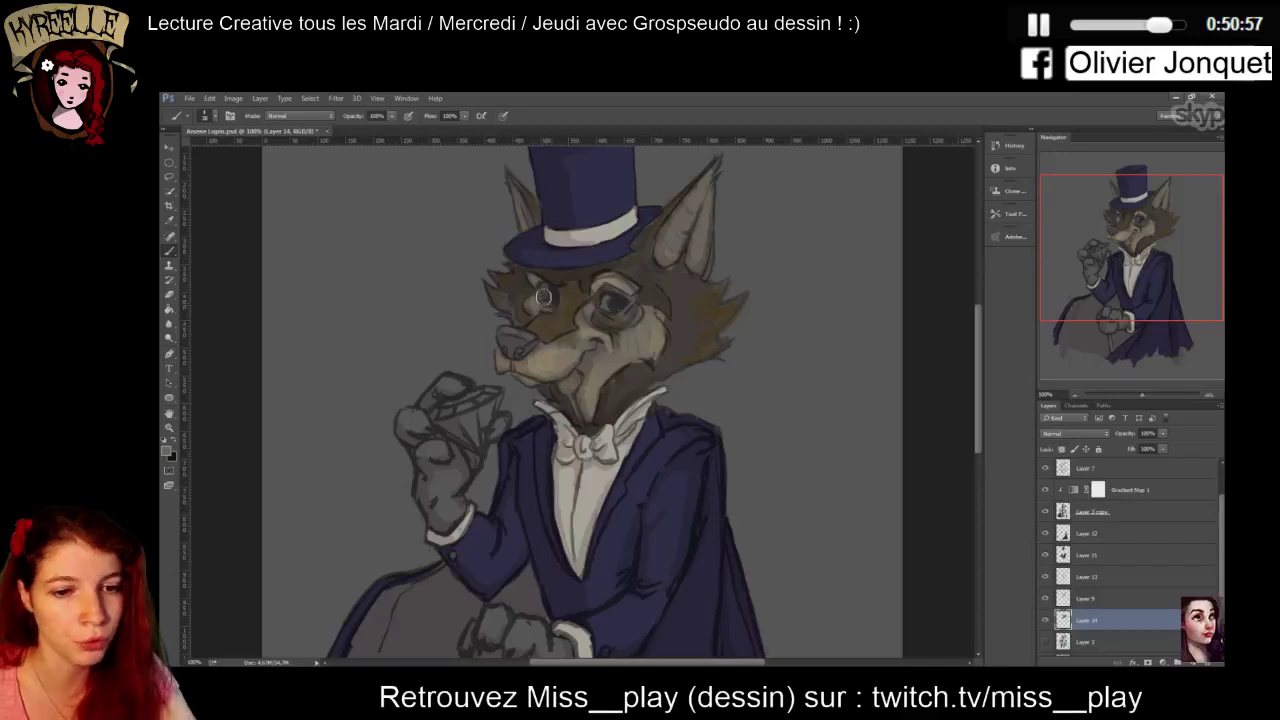
alt+click(512, 297)
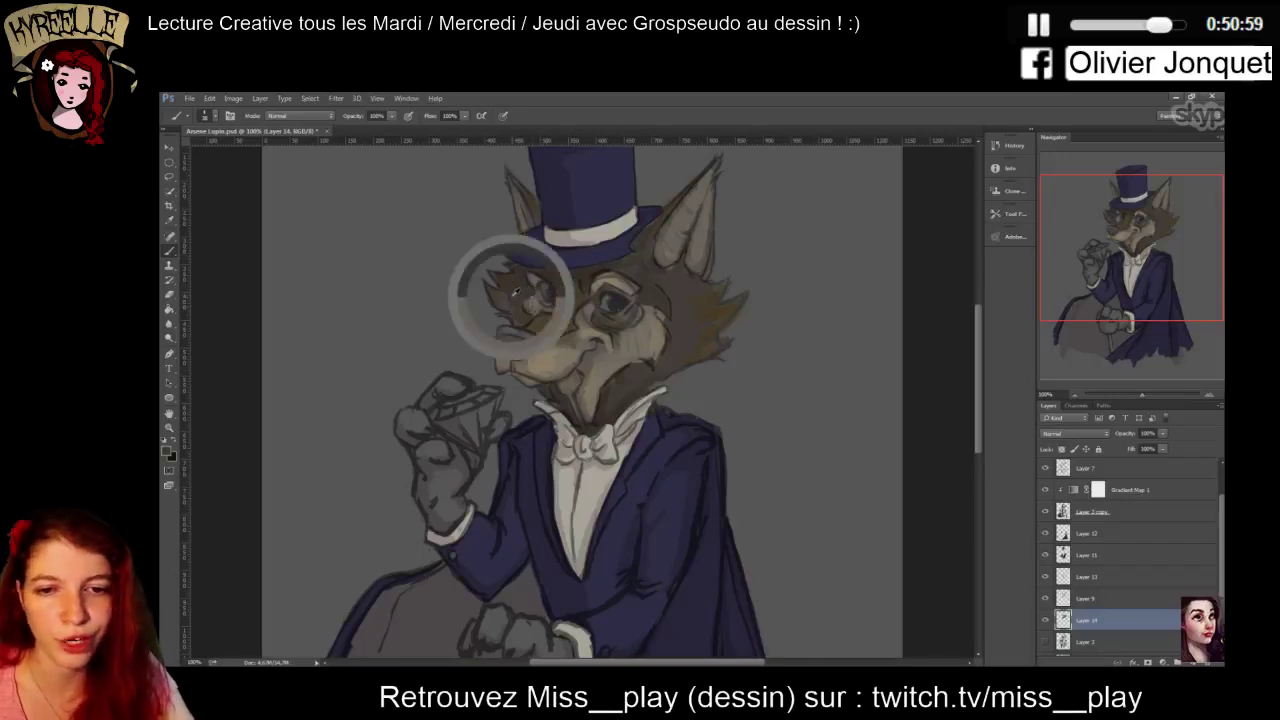
drag(498, 291, 511, 299)
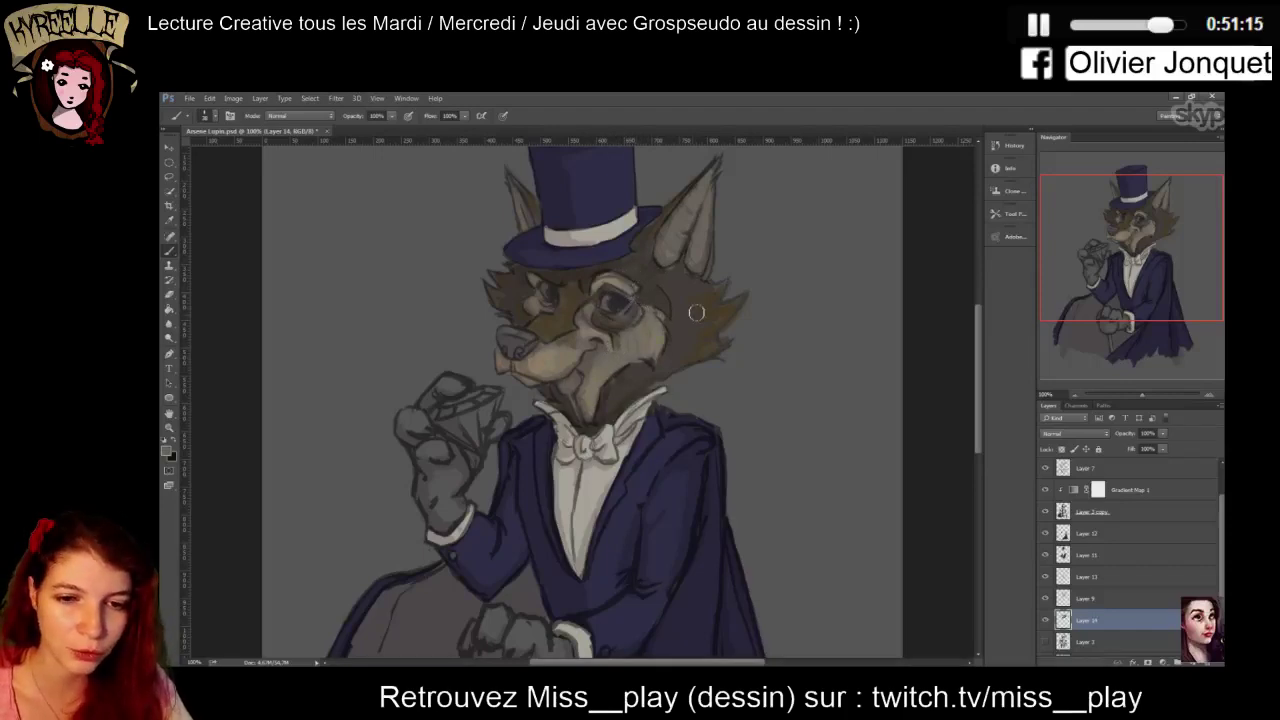
Paint the area around the monocle eye and the insides of the ears with the sampled grey-beige
key(ctrl+plus)
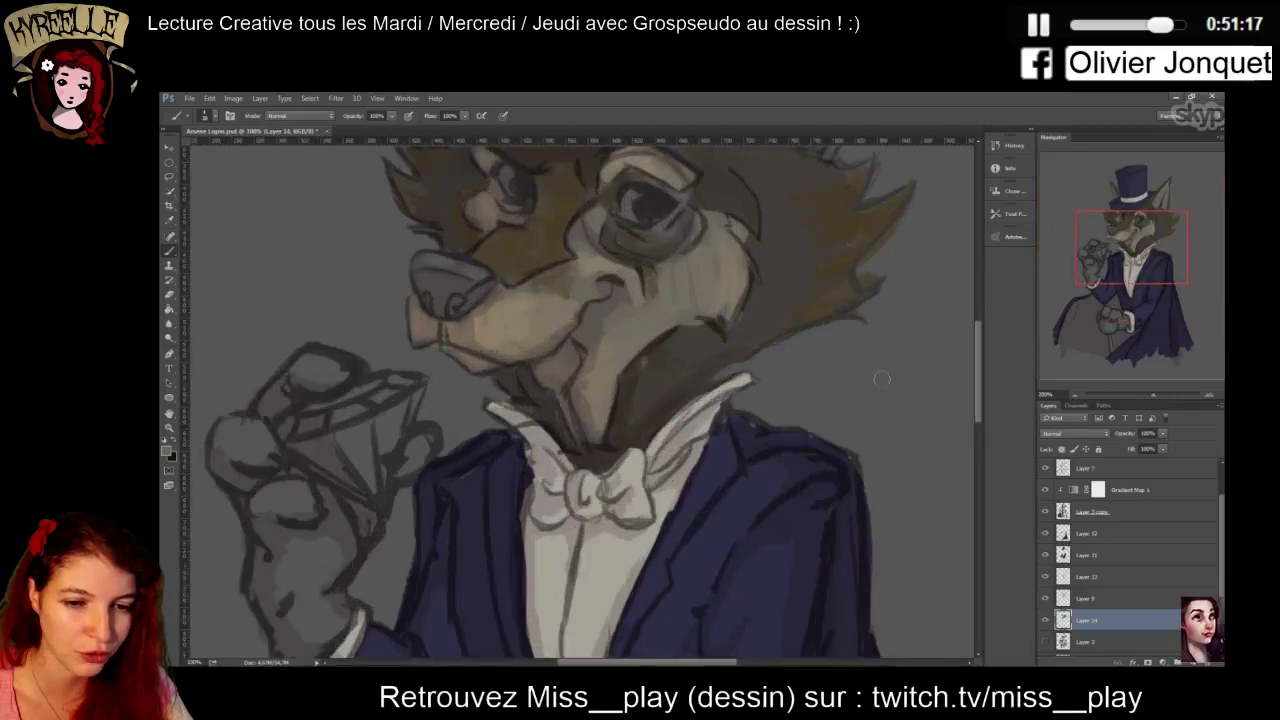
drag(980, 392, 980, 360)
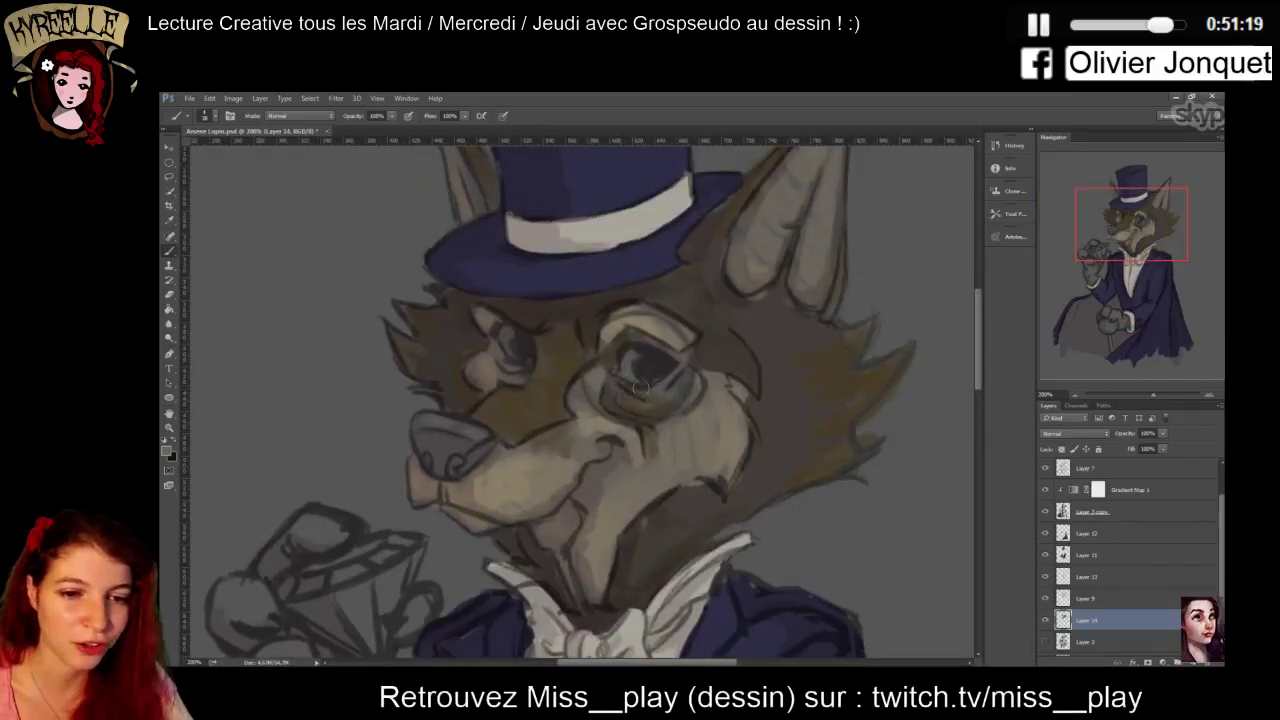
drag(670, 371, 656, 395)
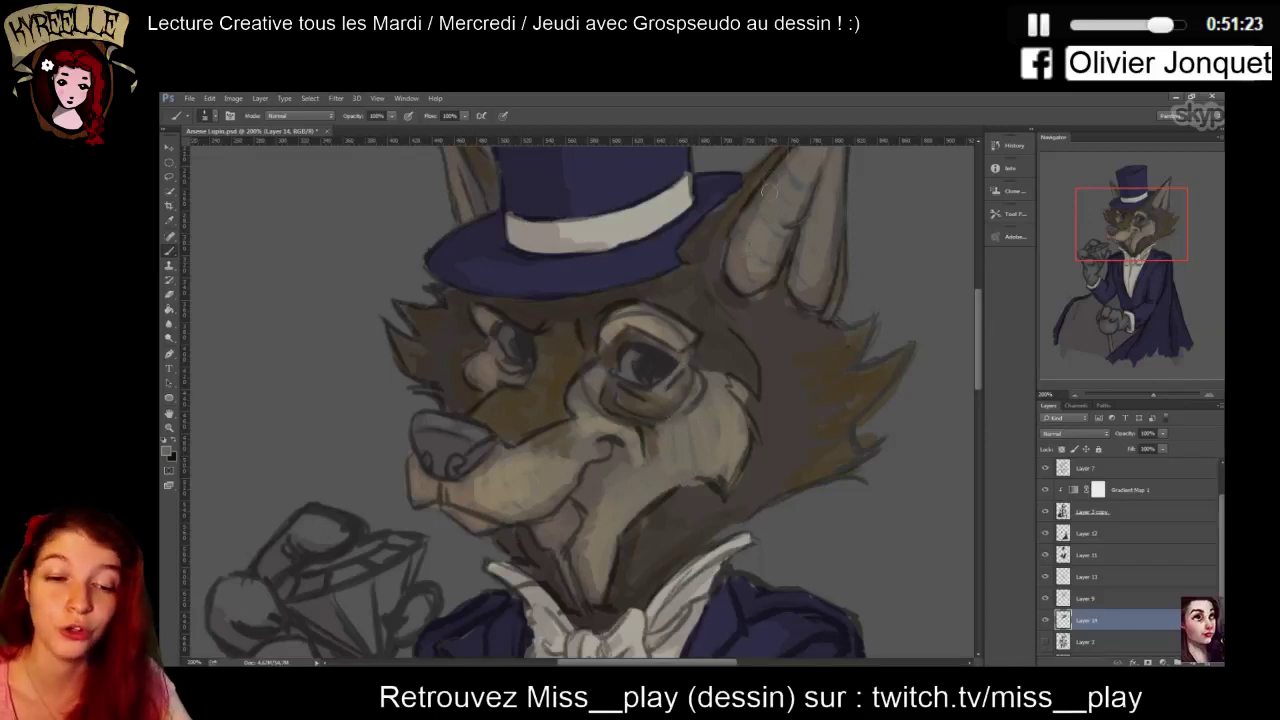
mouse_move(768, 192)
mouse_down()
mouse_move(770, 241)
mouse_move(746, 244)
mouse_move(743, 220)
mouse_move(796, 152)
mouse_up()
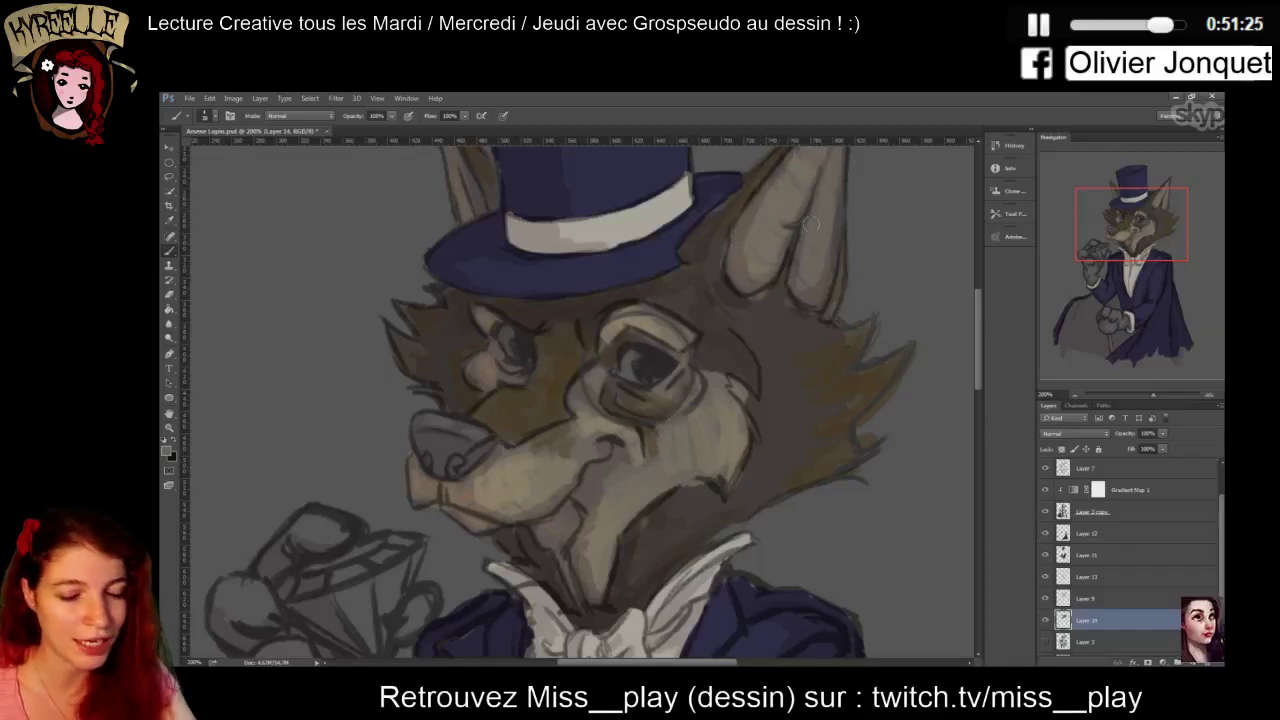
mouse_move(810, 225)
mouse_down()
mouse_move(815, 278)
mouse_move(828, 208)
mouse_up()
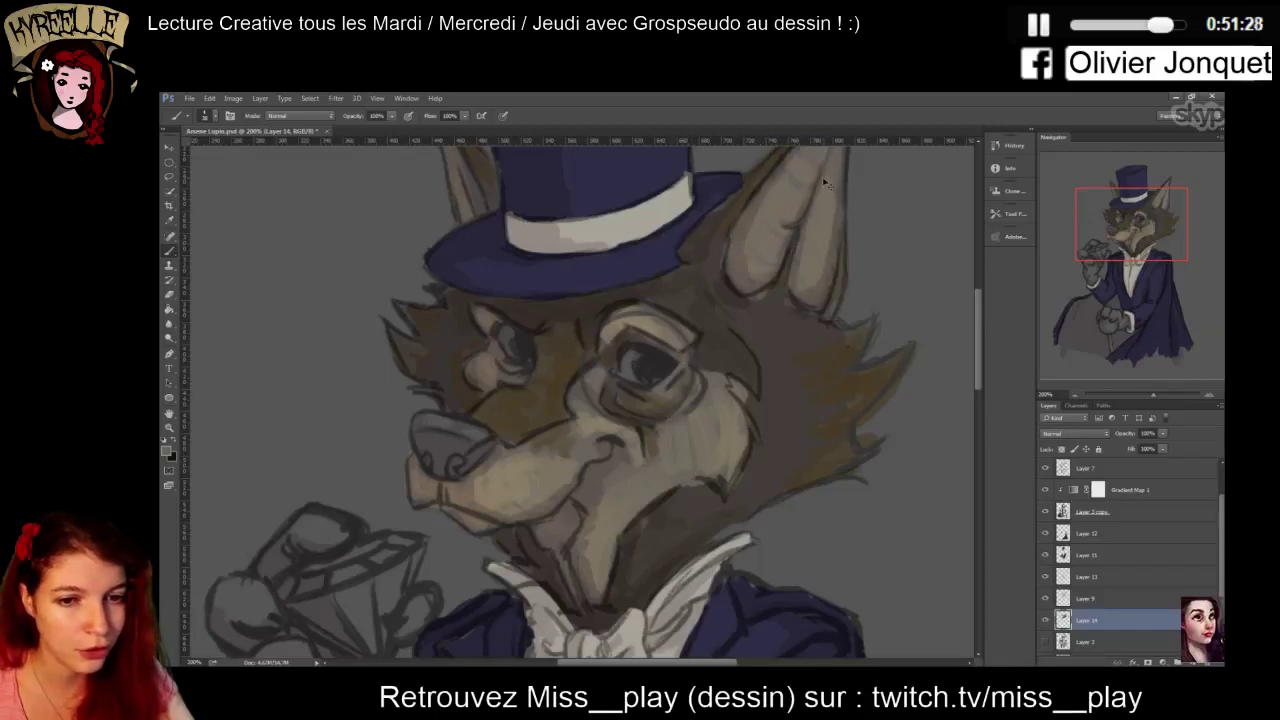
key(ctrl+minus)
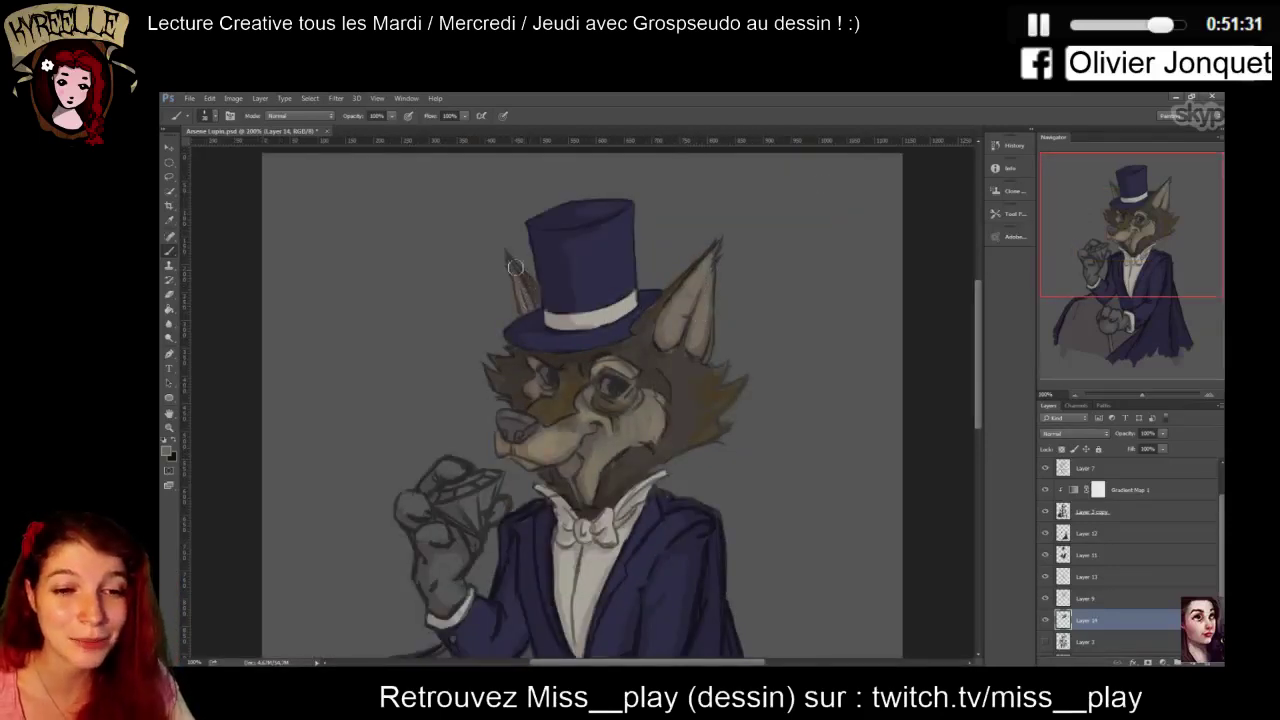
Set the foreground colour to dark slate blue 292e3e and paint the wolf's nose with it
key(ctrl+plus)
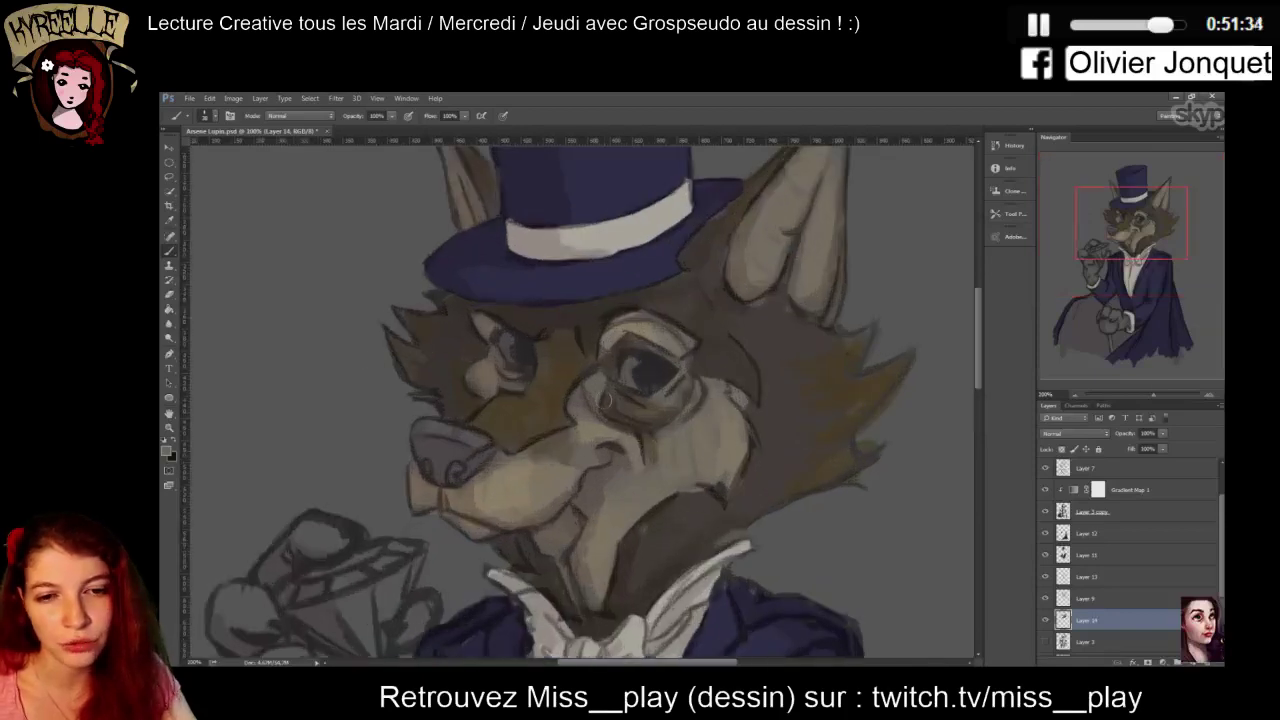
click(168, 452)
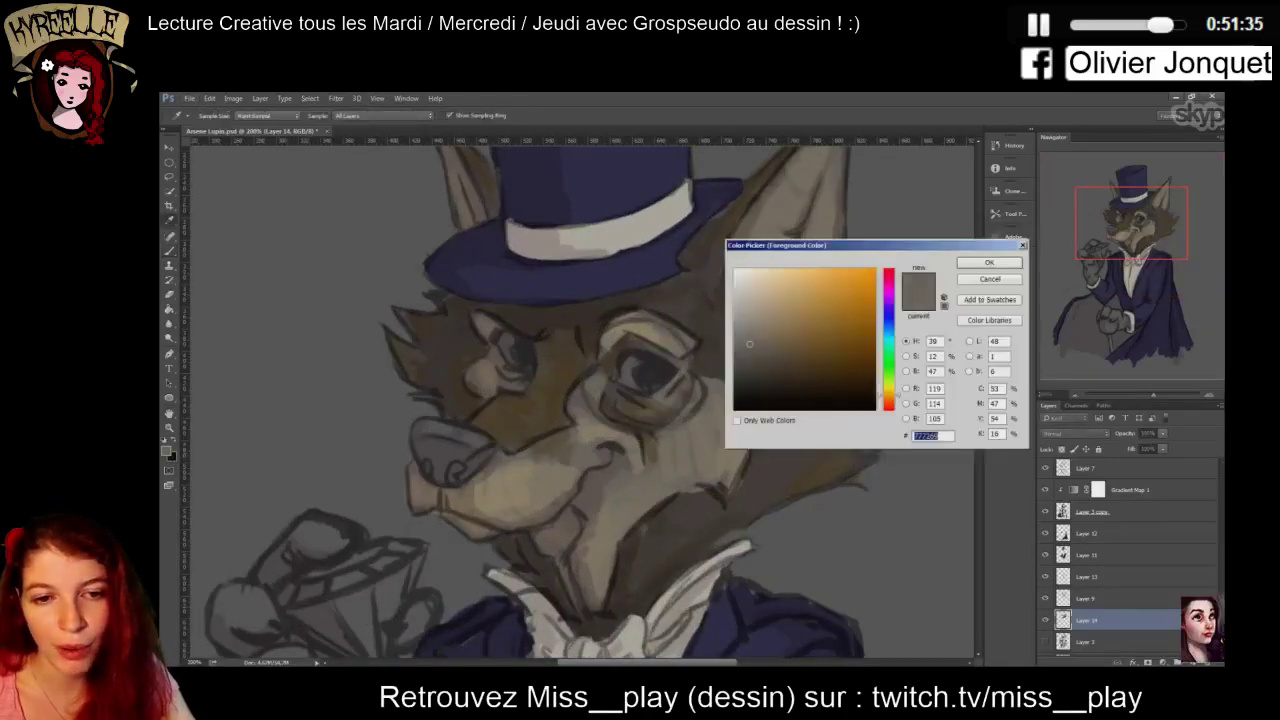
click(888, 319)
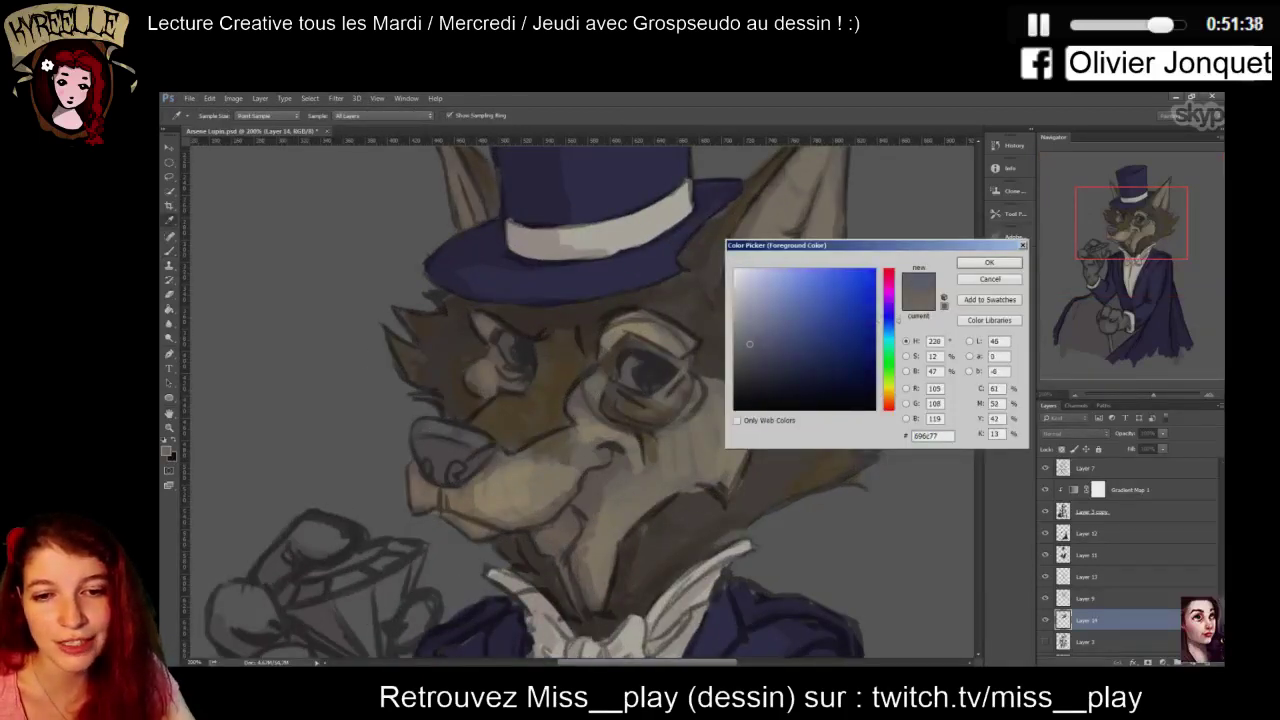
mouse_move(749, 344)
mouse_down()
mouse_move(801, 375)
mouse_move(784, 375)
mouse_up()
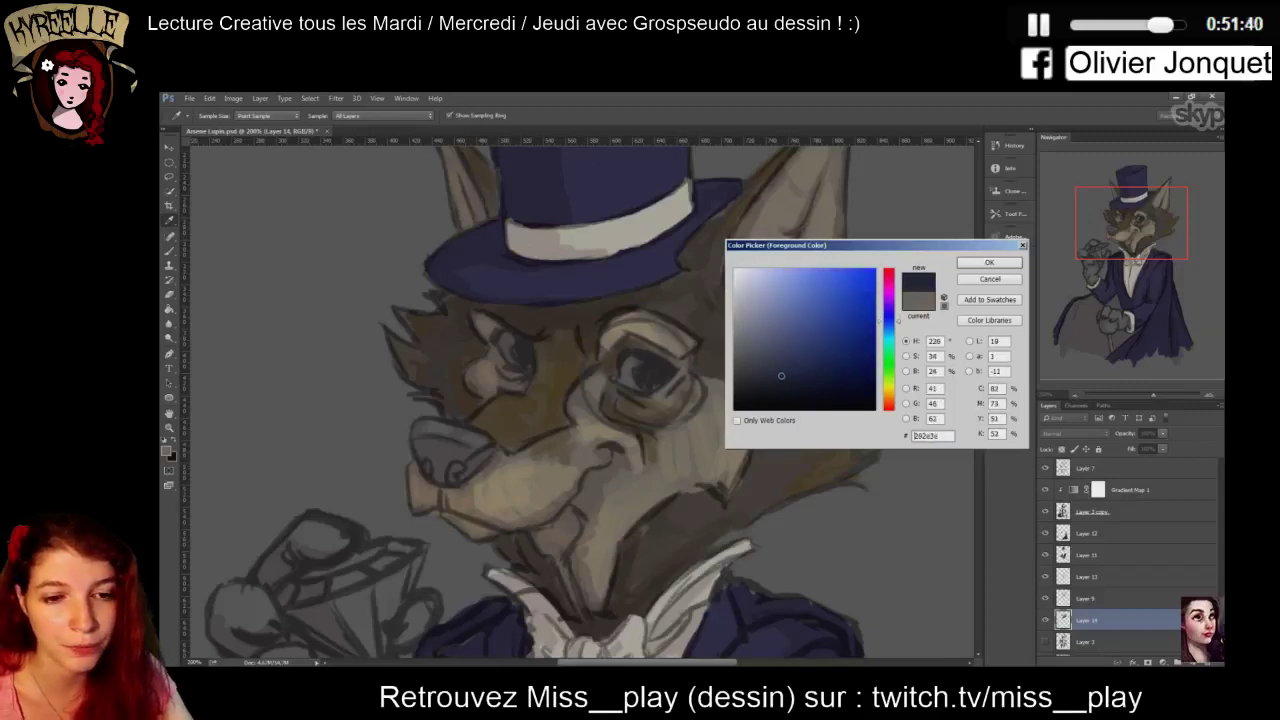
click(989, 262)
mouse_move(425, 436)
mouse_down()
mouse_move(438, 458)
mouse_move(448, 448)
mouse_move(462, 462)
mouse_move(436, 450)
mouse_move(472, 436)
mouse_move(440, 430)
mouse_move(418, 444)
mouse_move(416, 428)
mouse_up()
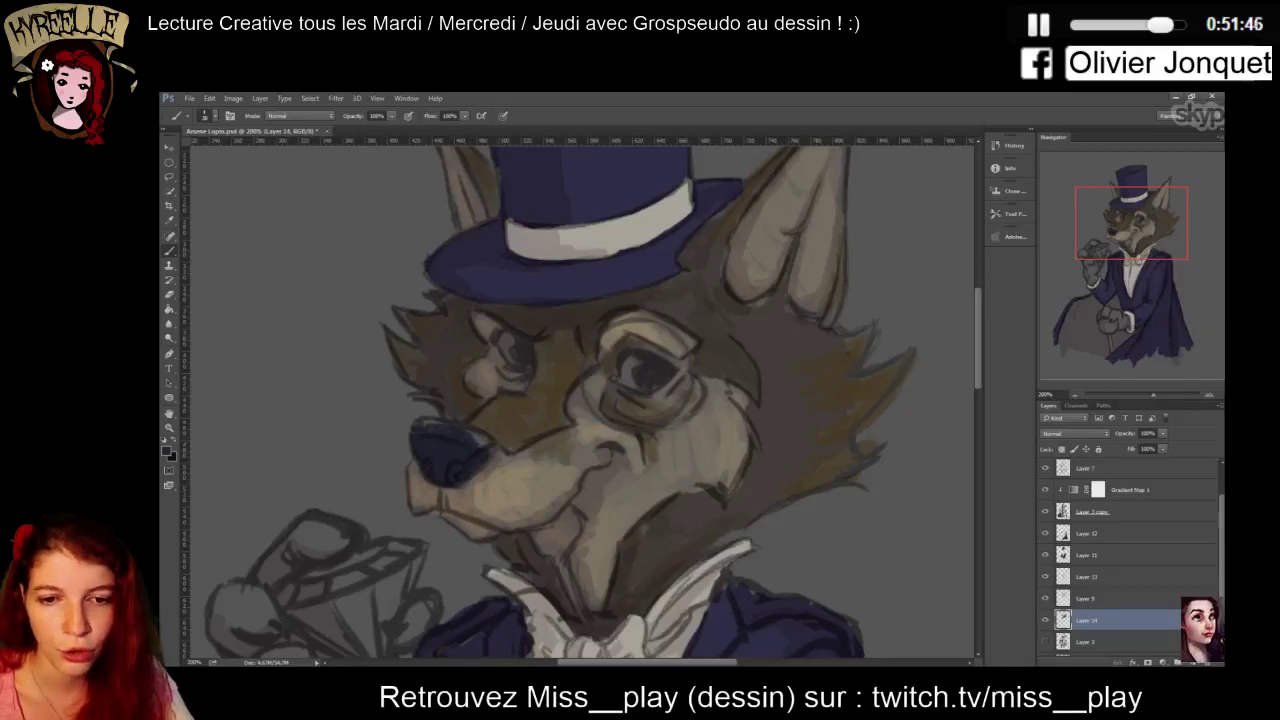
Set the brush size to 20 px and paint highlights on the nose with lighter slate blue 464d63
right_click(461, 401)
click(569, 409)
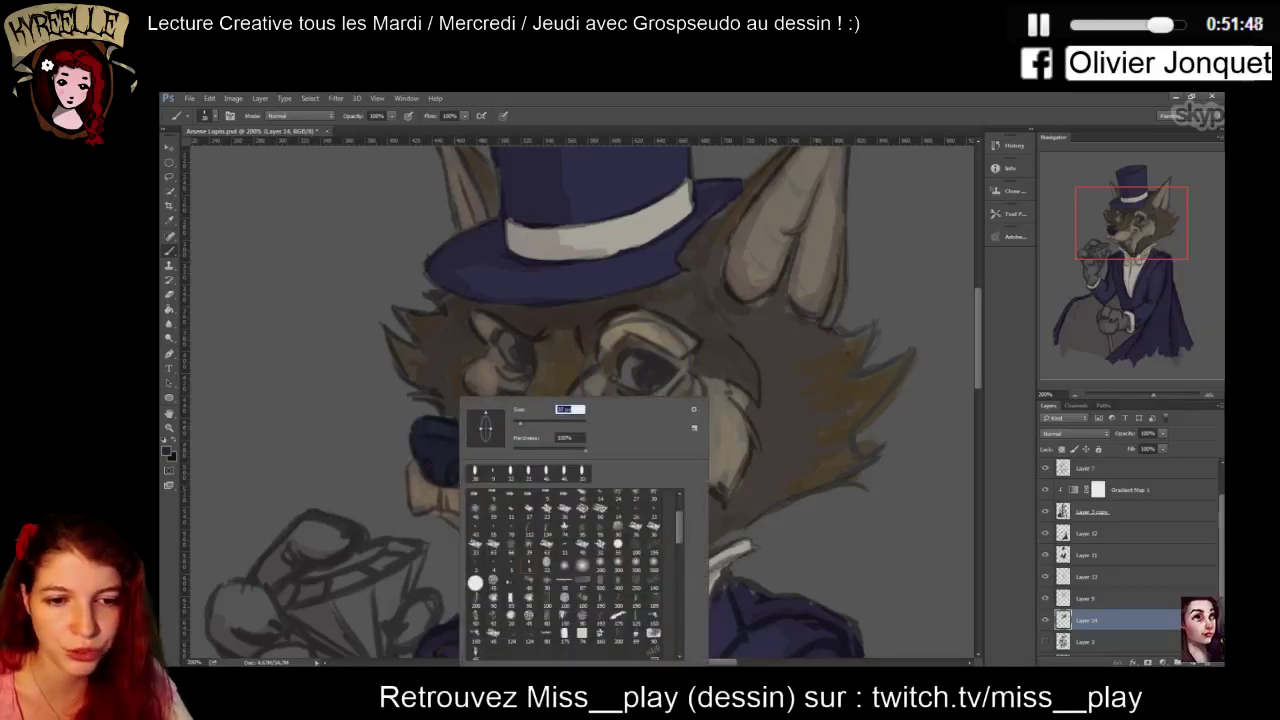
text(20)
key(Return)
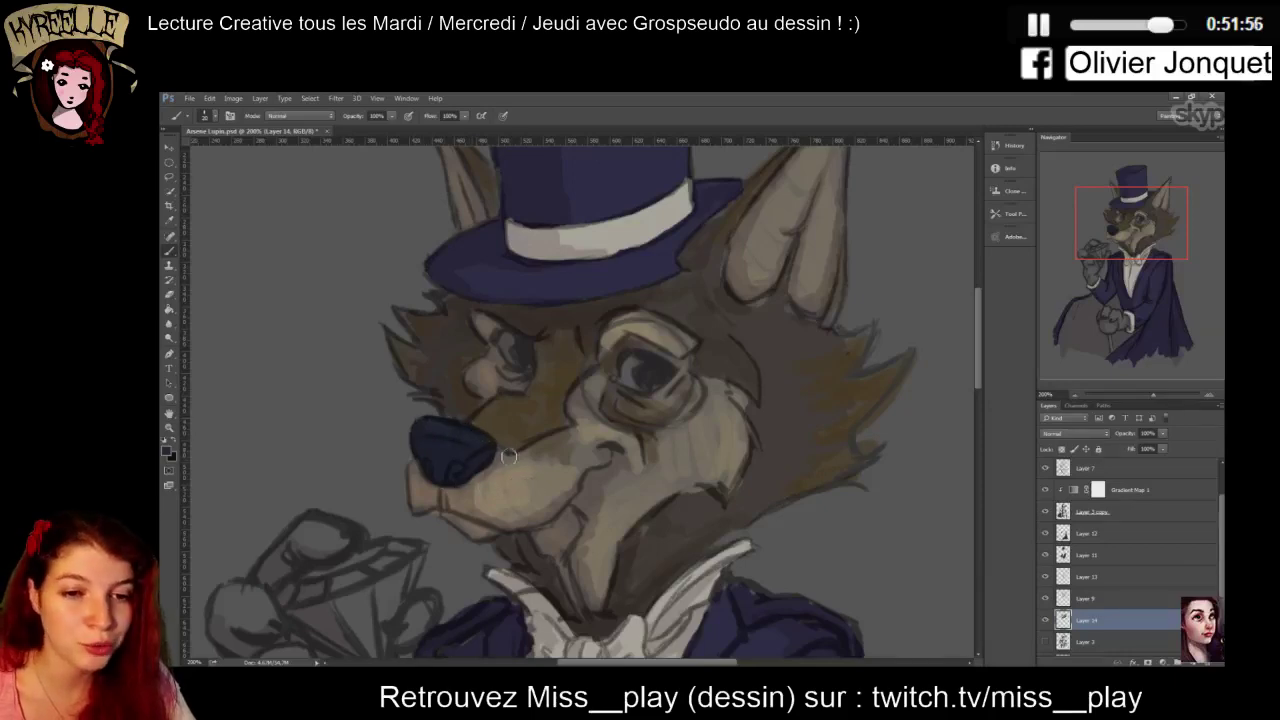
alt+click(438, 428)
click(165, 452)
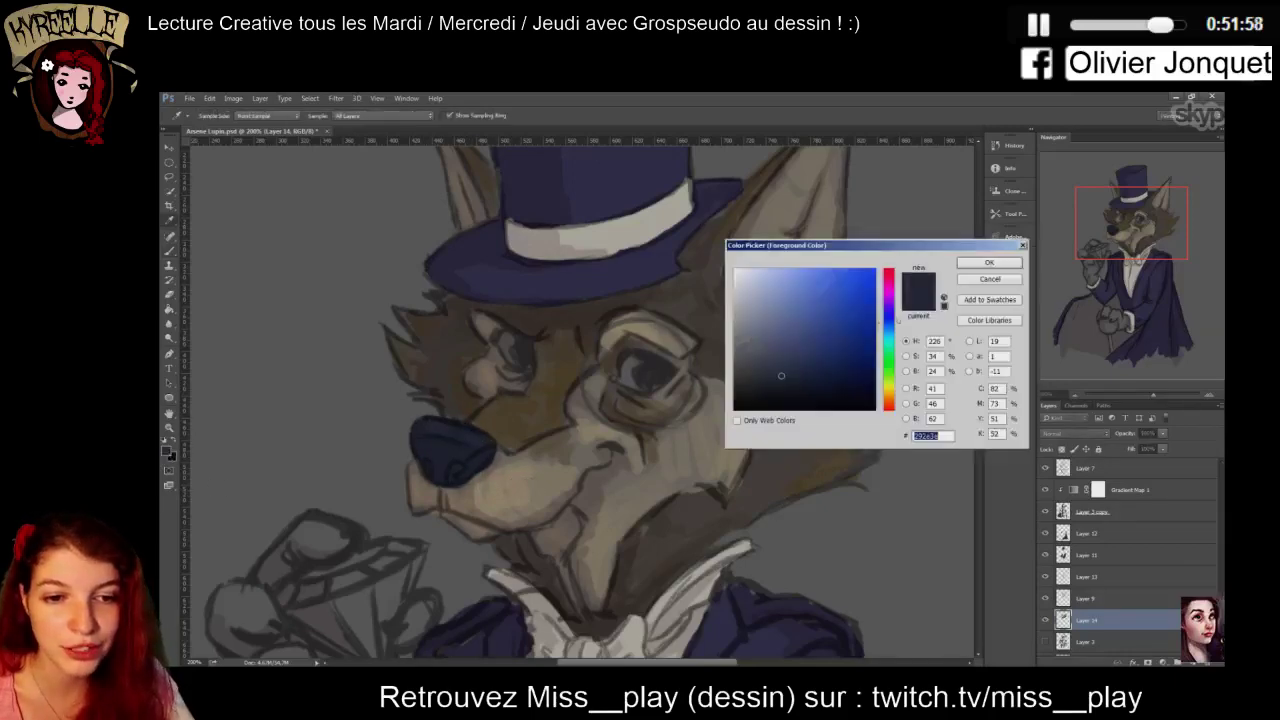
drag(781, 376, 775, 355)
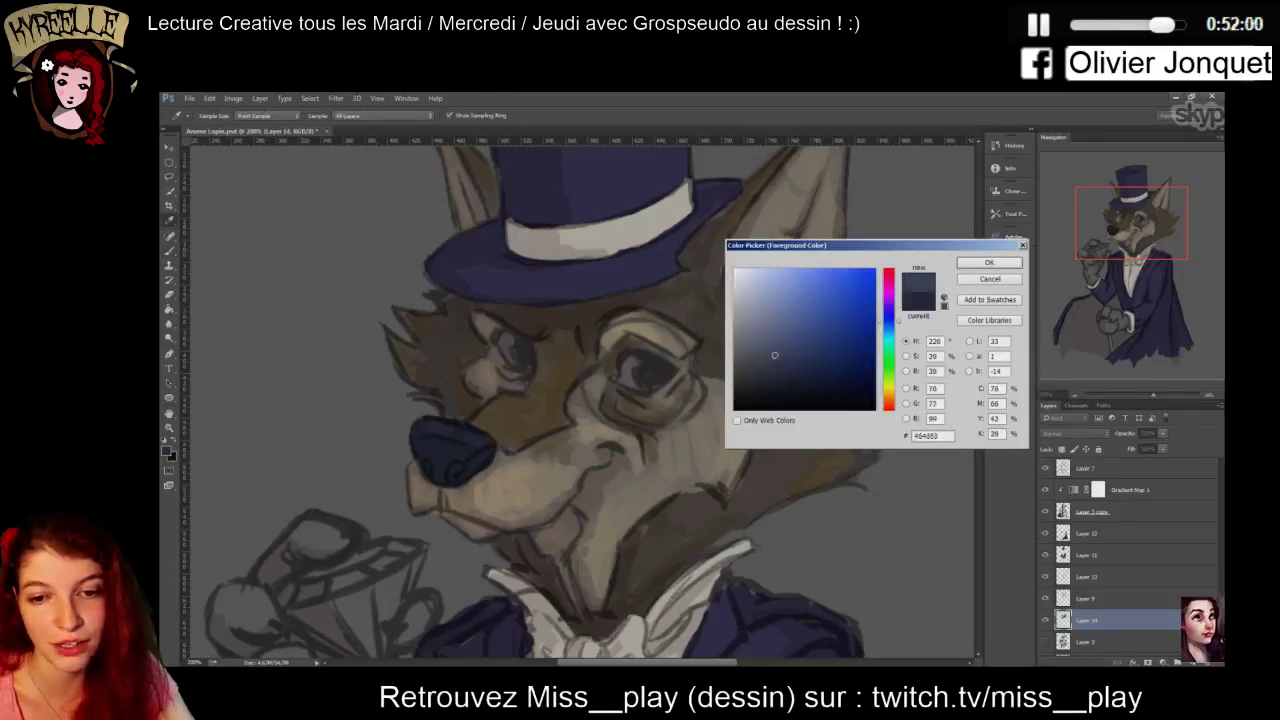
click(989, 262)
key(Return)
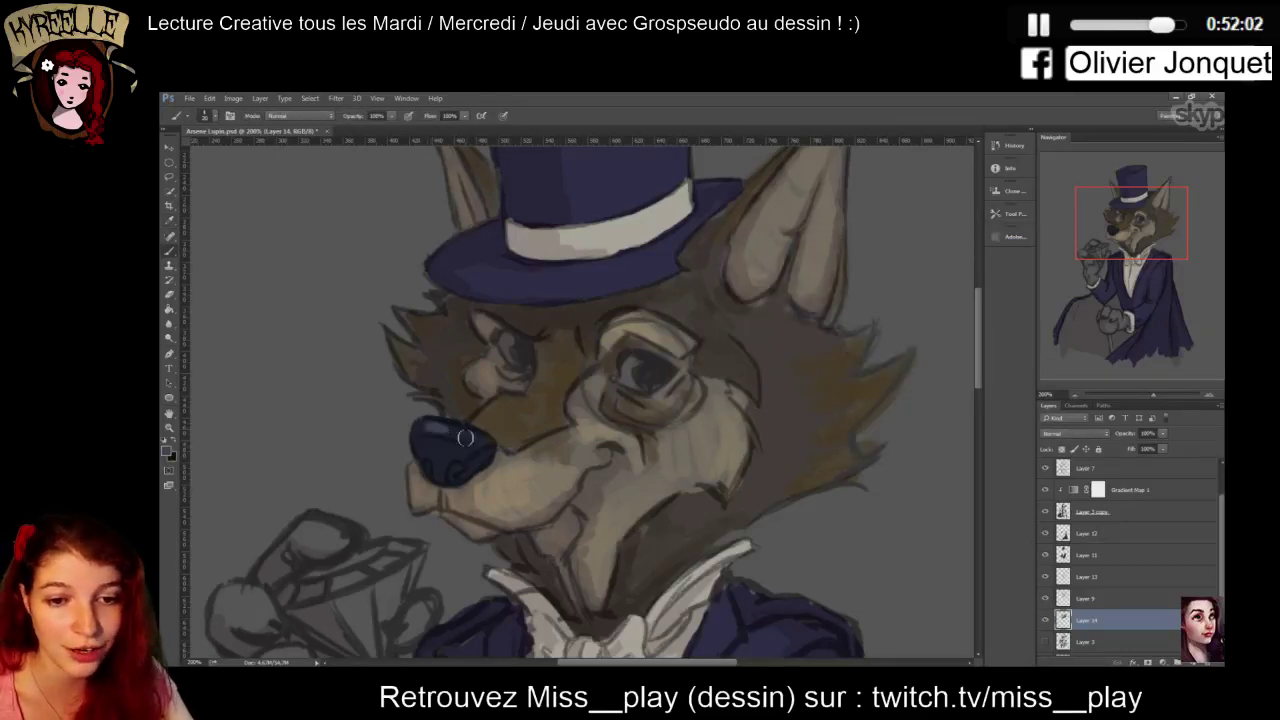
mouse_move(474, 436)
mouse_down()
mouse_move(430, 424)
mouse_move(452, 425)
mouse_move(433, 428)
mouse_move(449, 459)
mouse_up()
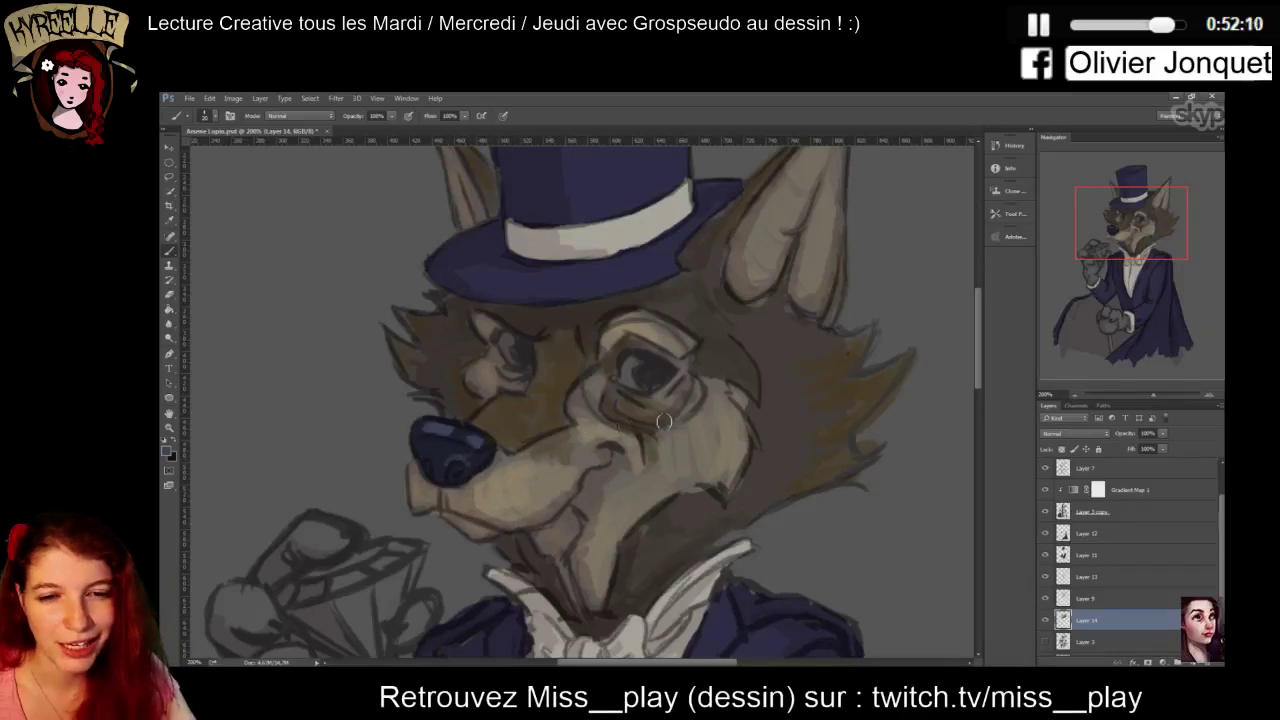
Set the foreground colour to pale pinkish beige e5d0c4 and paint the whites of both eyes
click(167, 452)
text(635046)
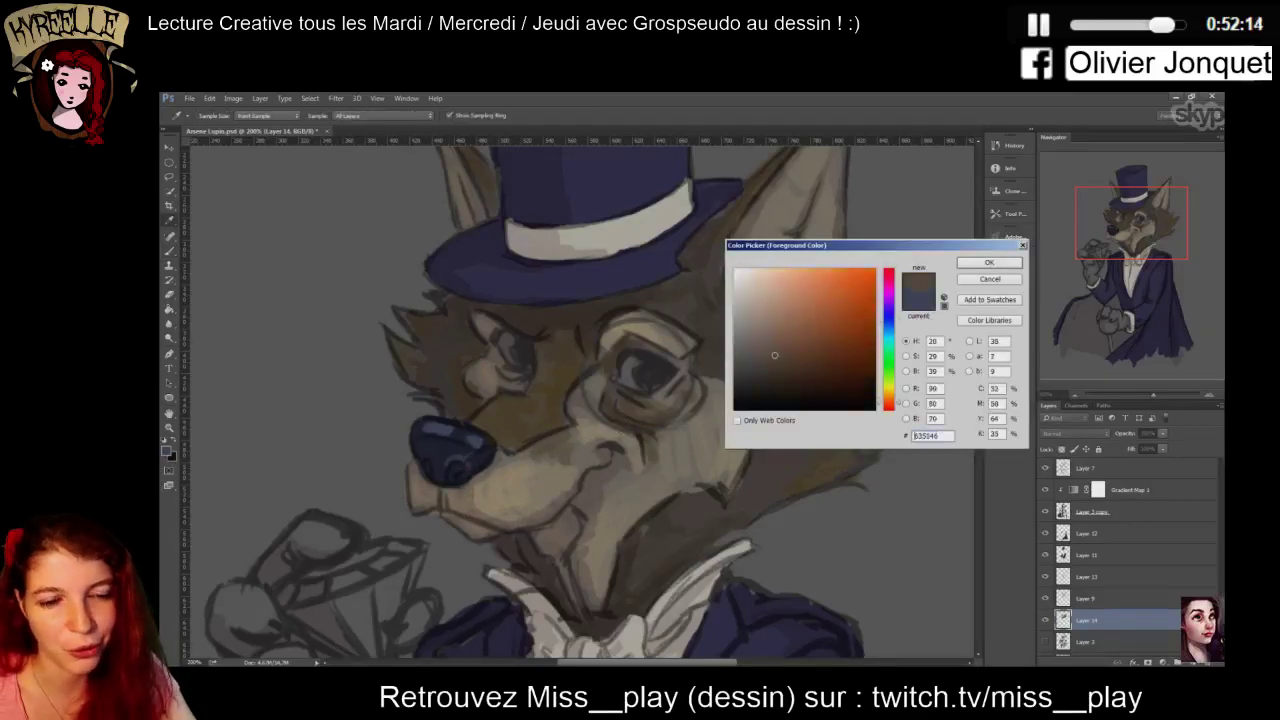
click(755, 279)
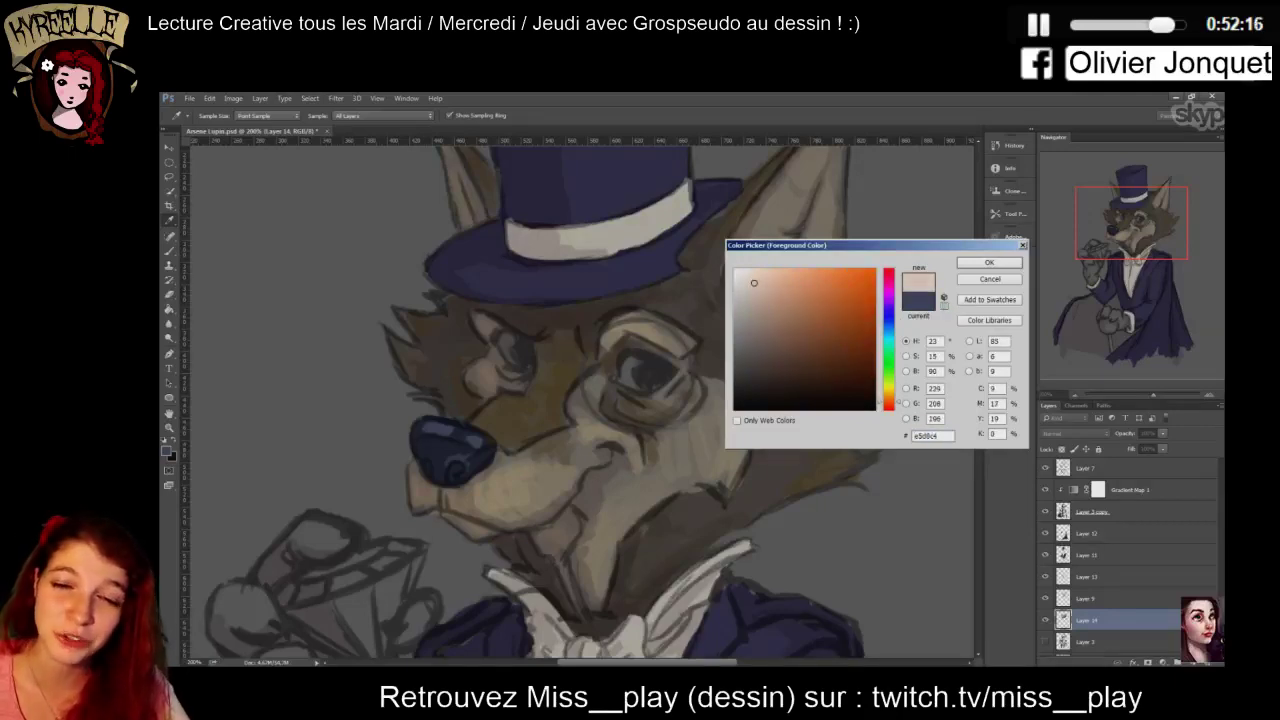
click(989, 262)
key(b)
mouse_move(627, 371)
mouse_down()
mouse_move(640, 380)
mouse_move(634, 360)
mouse_move(645, 375)
mouse_move(622, 356)
mouse_up()
drag(505, 338, 516, 352)
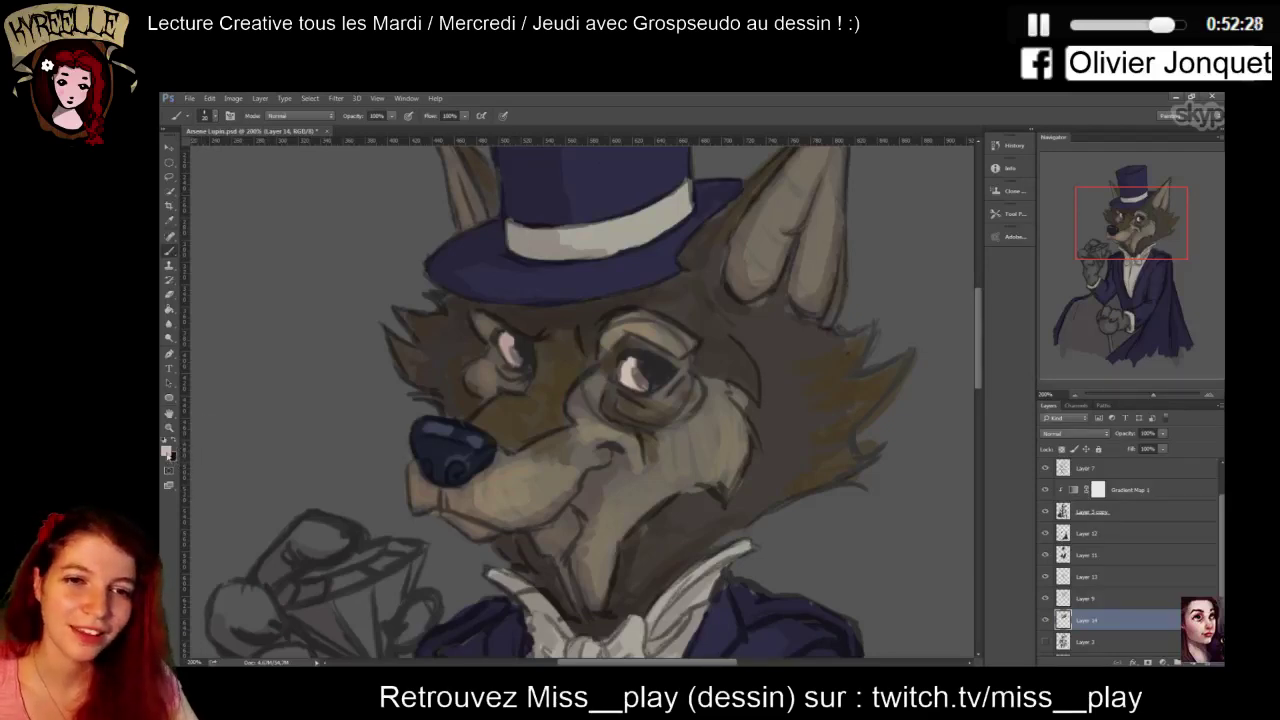
Change the foreground colour to golden yellow and paint the irises of both eyes
click(166, 450)
drag(888, 401, 888, 393)
click(989, 262)
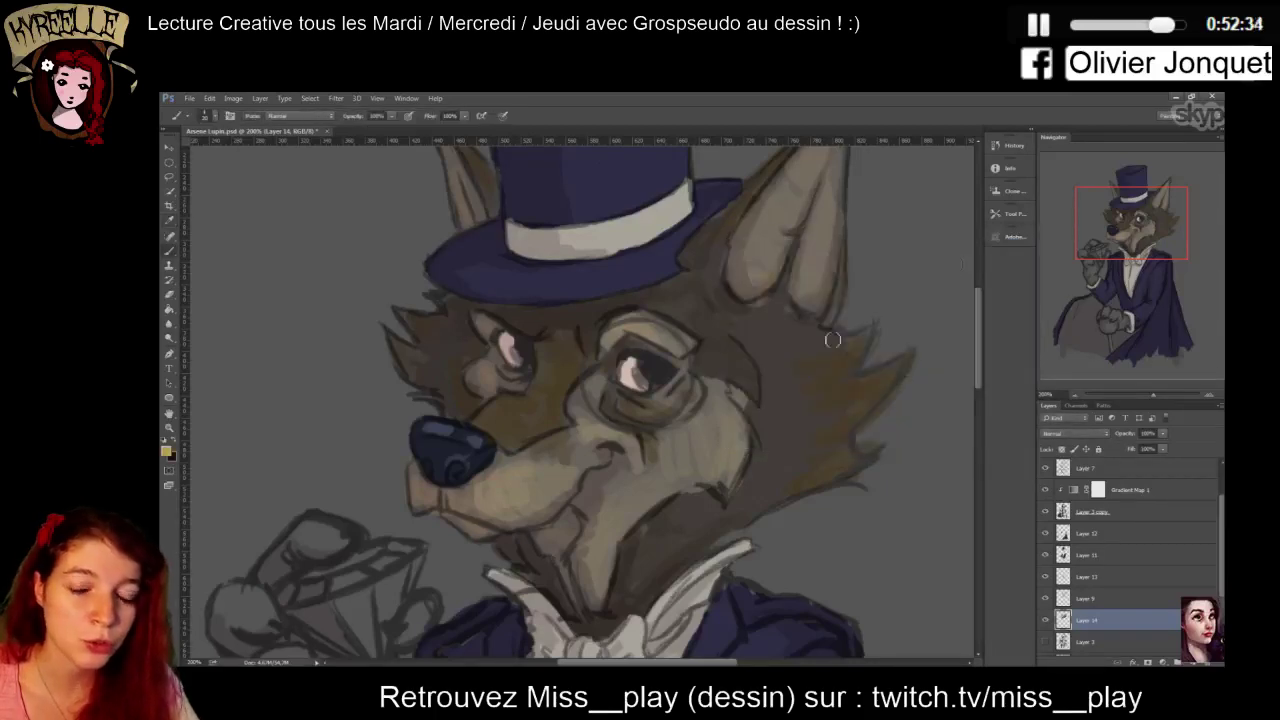
mouse_move(640, 373)
mouse_down()
mouse_move(670, 376)
mouse_move(675, 365)
mouse_move(640, 365)
mouse_move(652, 358)
mouse_up()
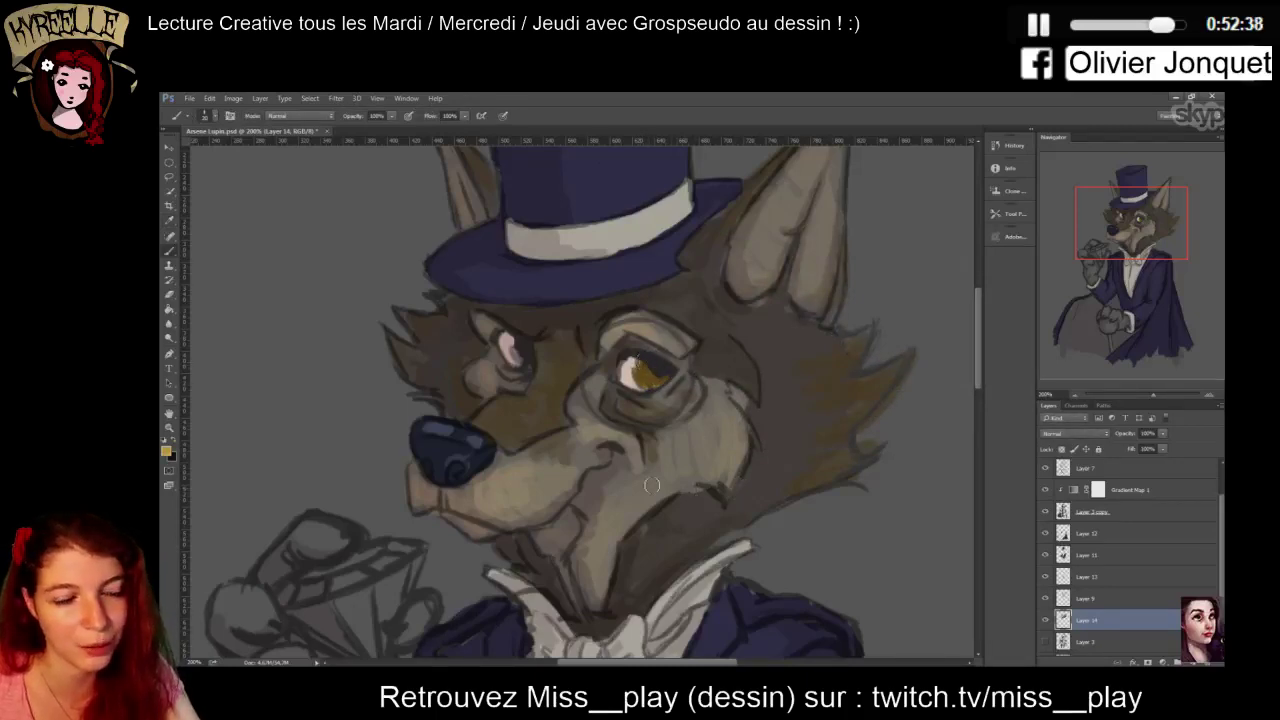
drag(530, 350, 524, 350)
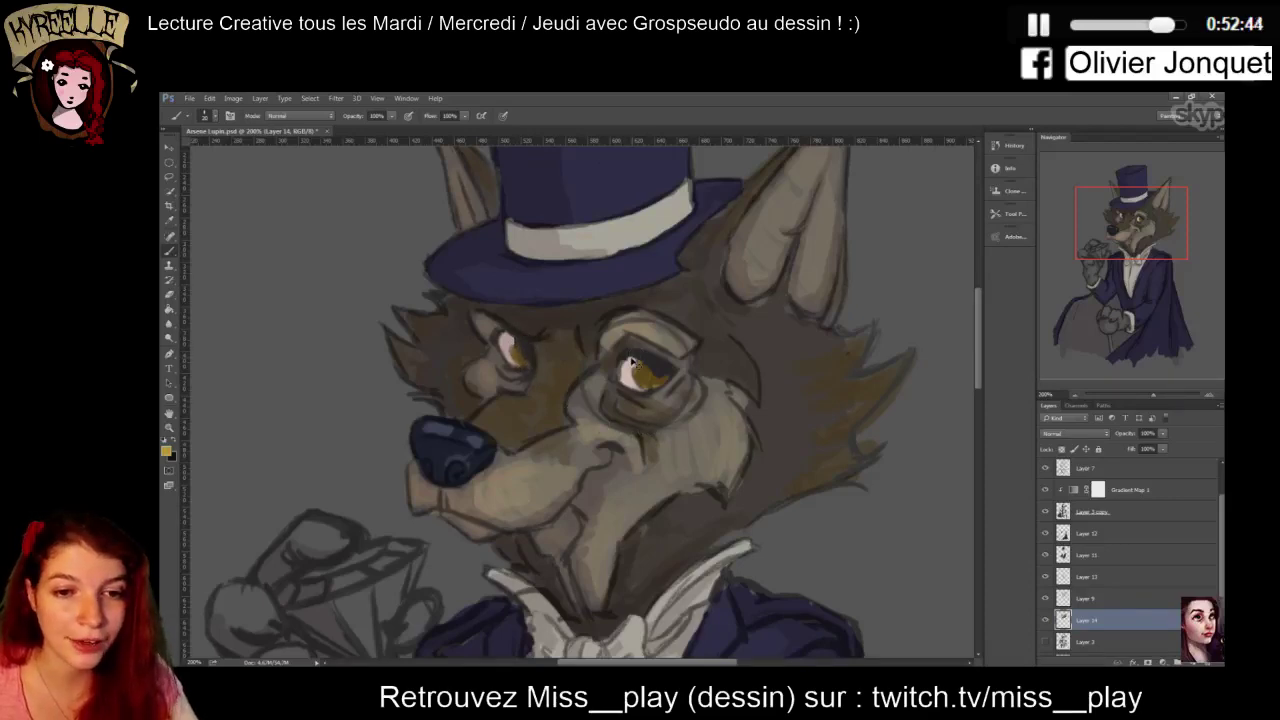
Set the foreground colour to dark brown 3a312c and darken the pupils and eyelid contours with a smaller brush
key(ctrl+minus)
key(ctrl+minus)
key(ctrl+plus)
key(ctrl+plus)
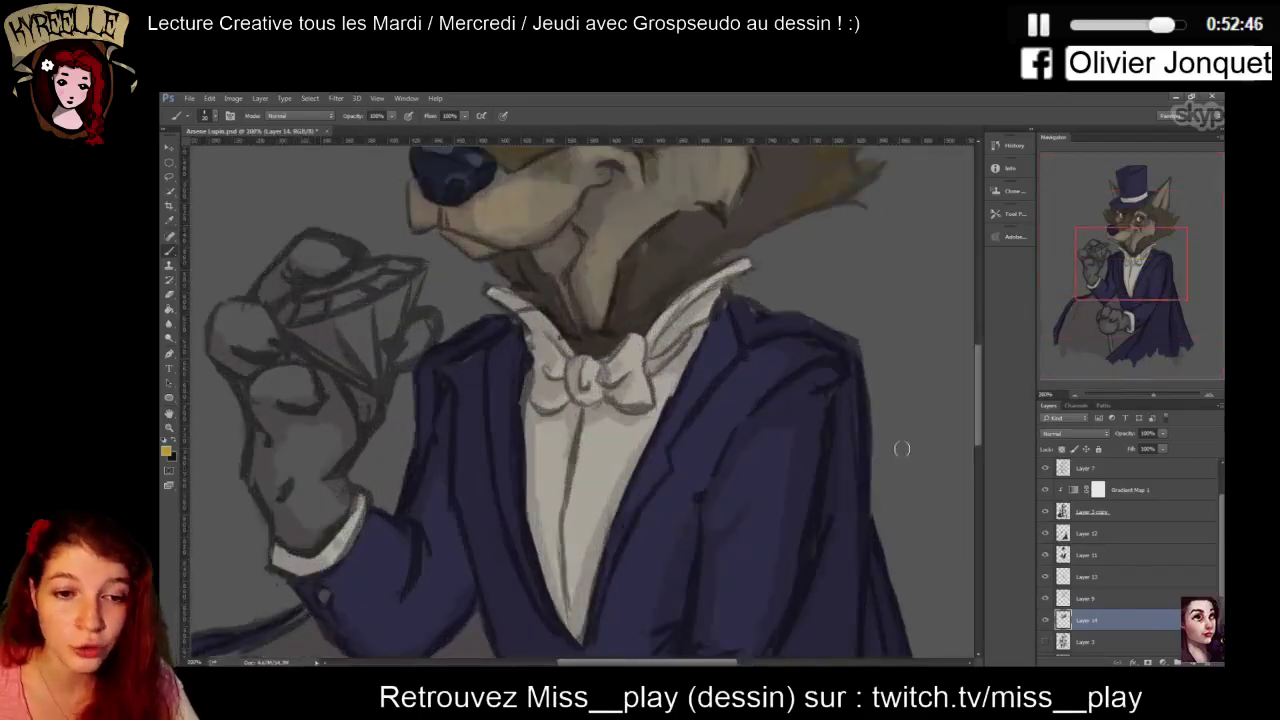
drag(981, 397, 976, 331)
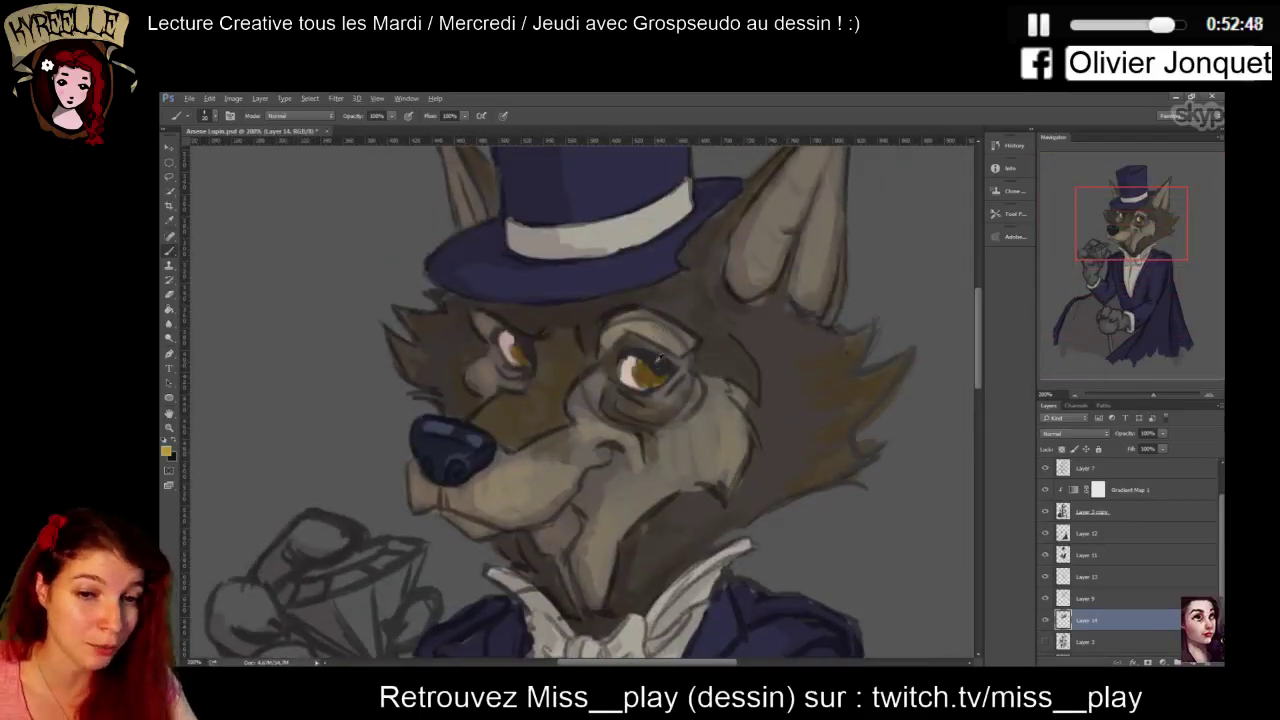
click(166, 451)
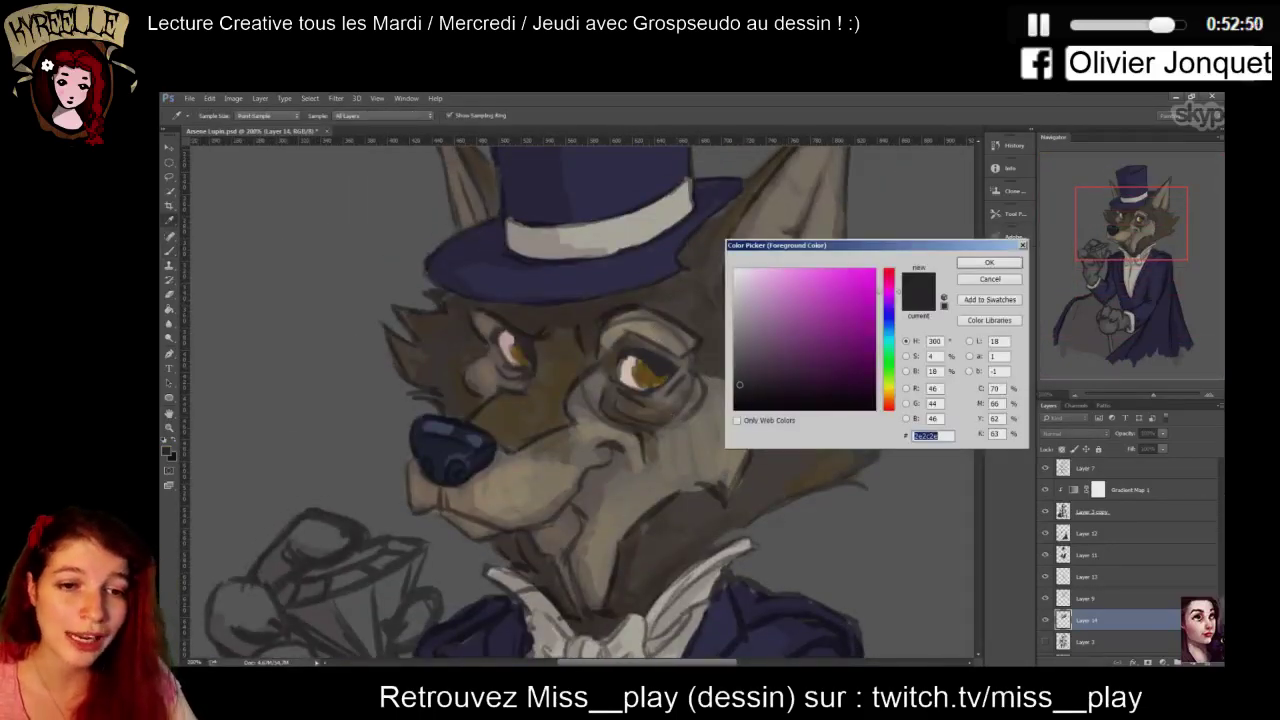
drag(888, 392, 888, 401)
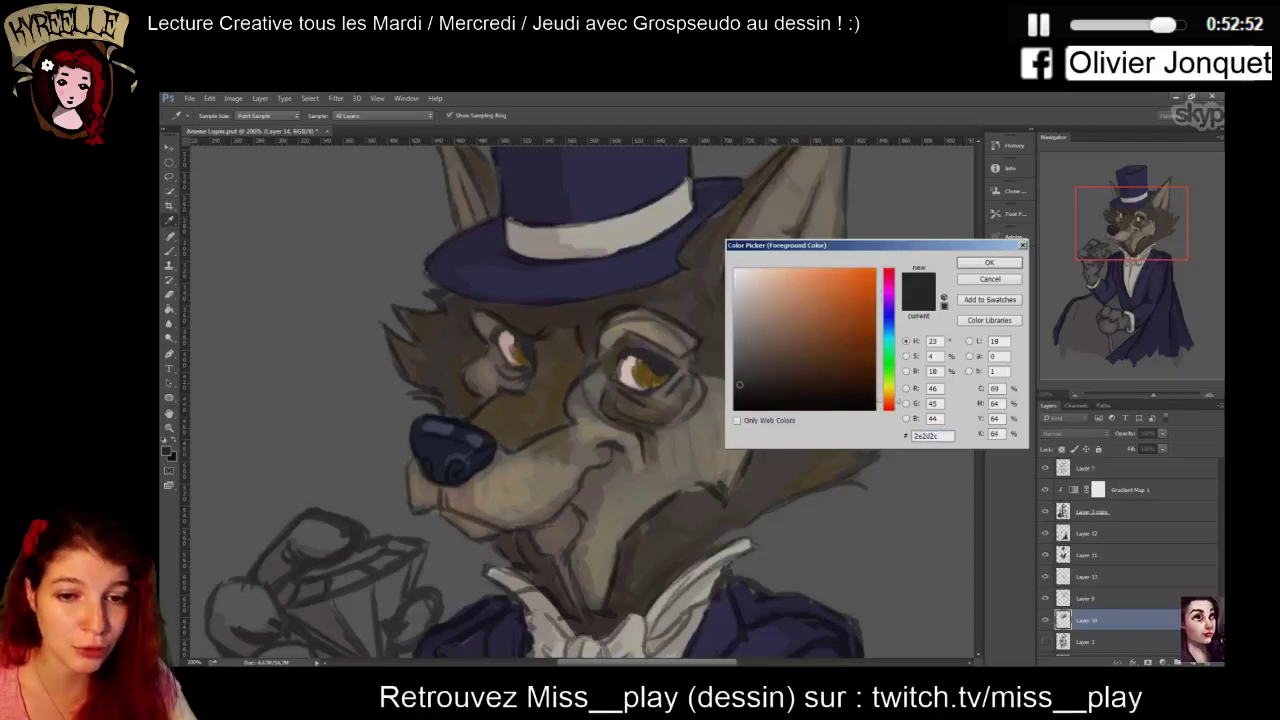
drag(739, 384, 768, 374)
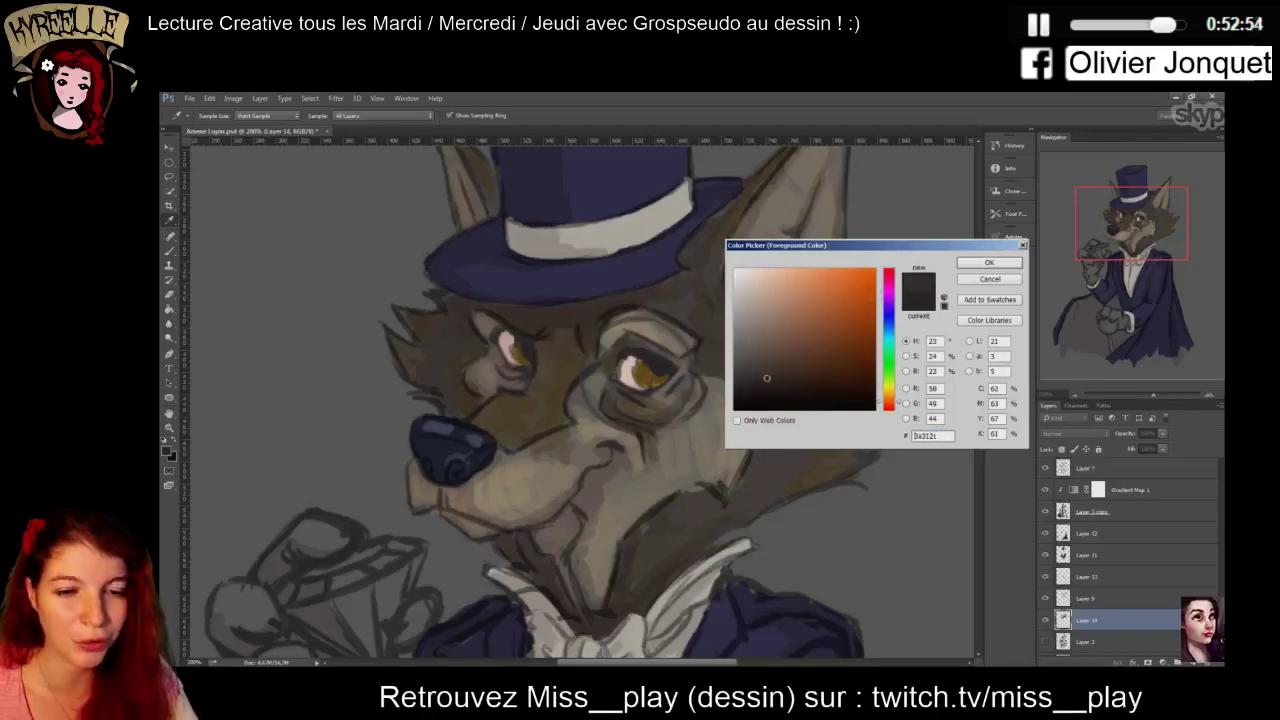
click(989, 262)
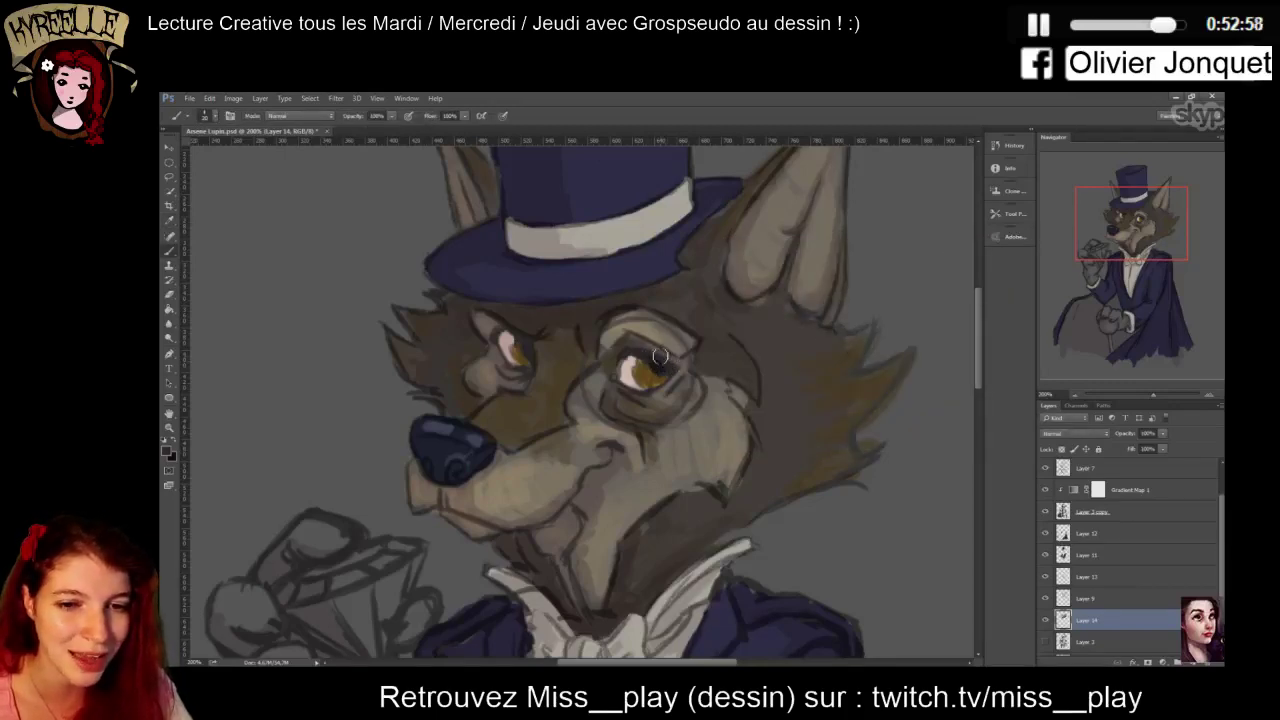
key(ctrl+plus)
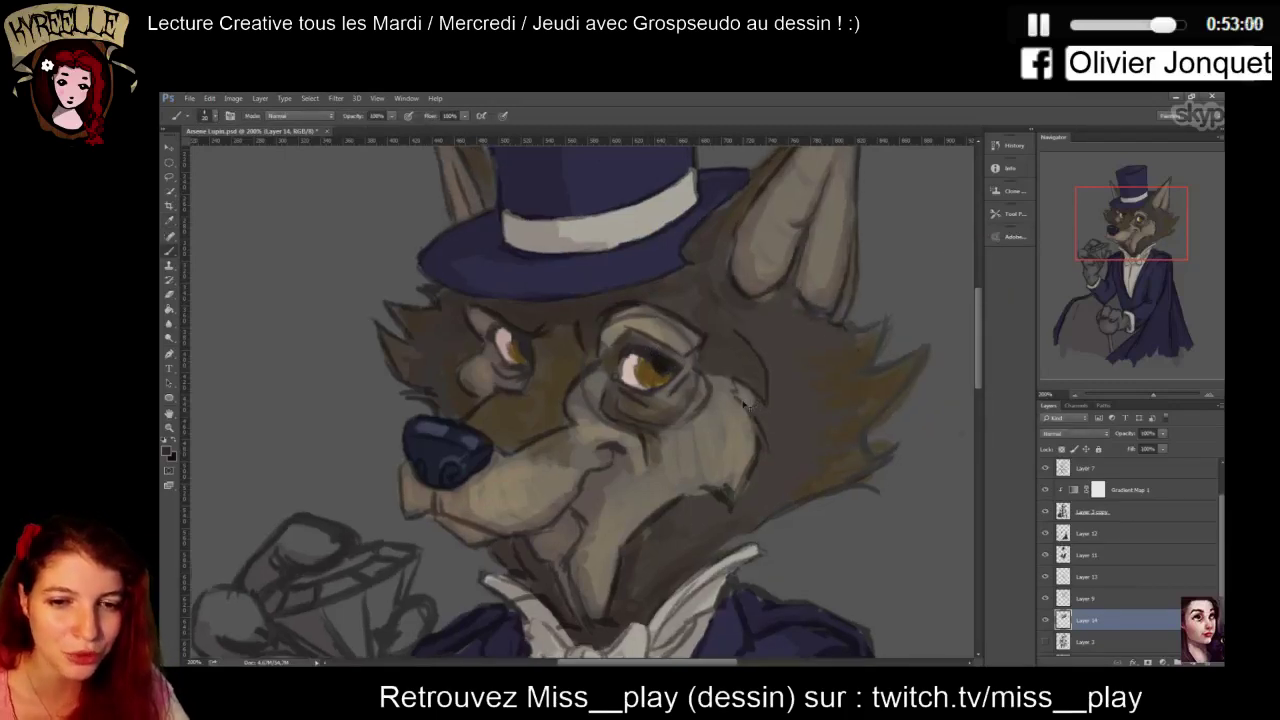
right_click(793, 316)
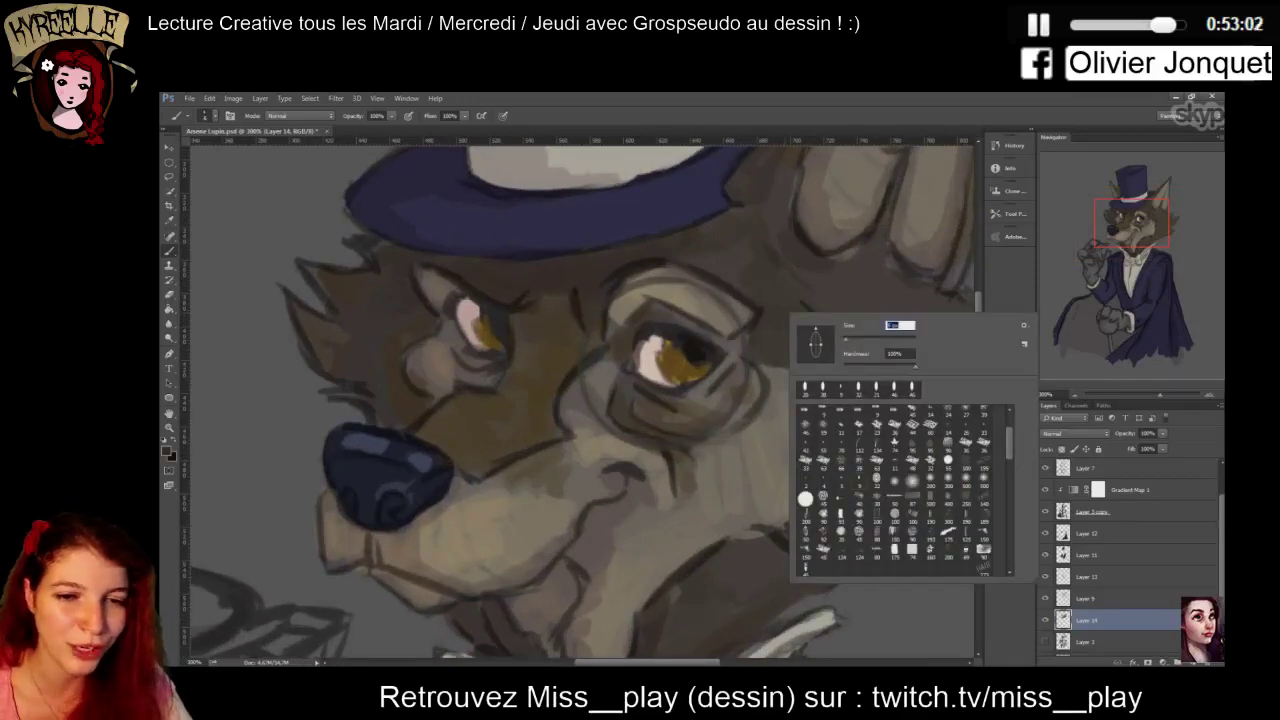
key(Return)
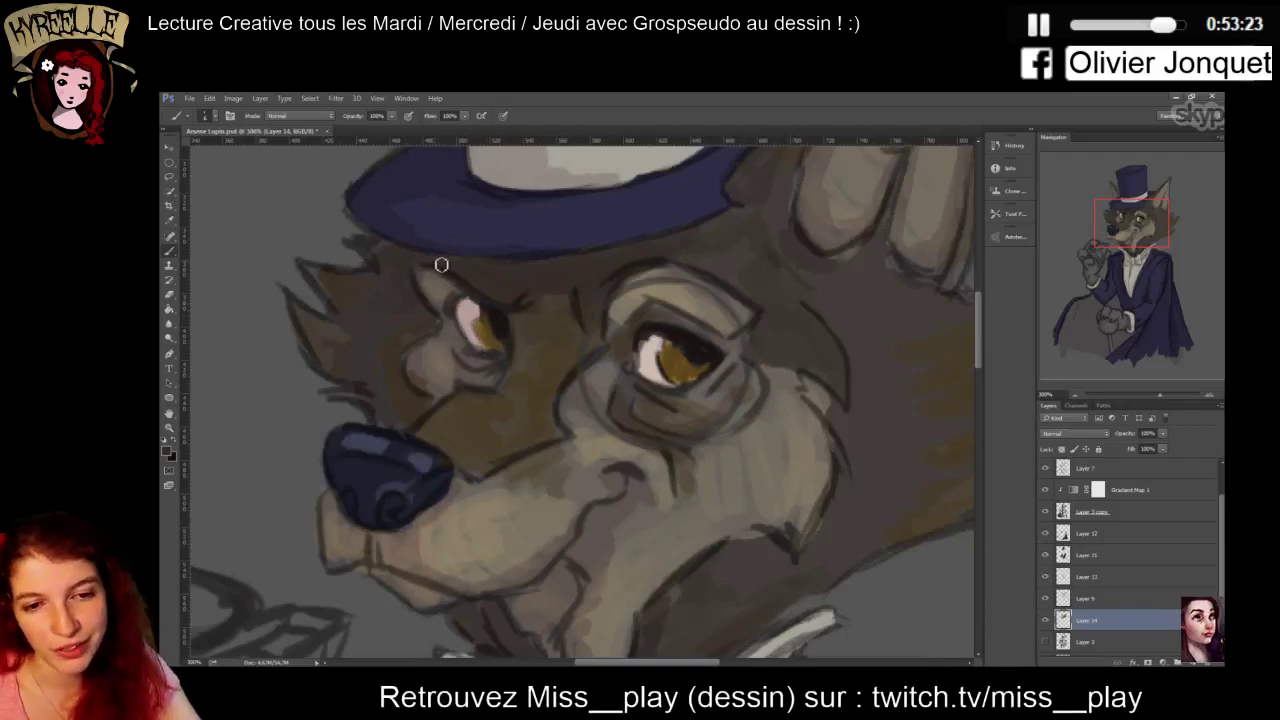
scroll(434, 260, down, 2)
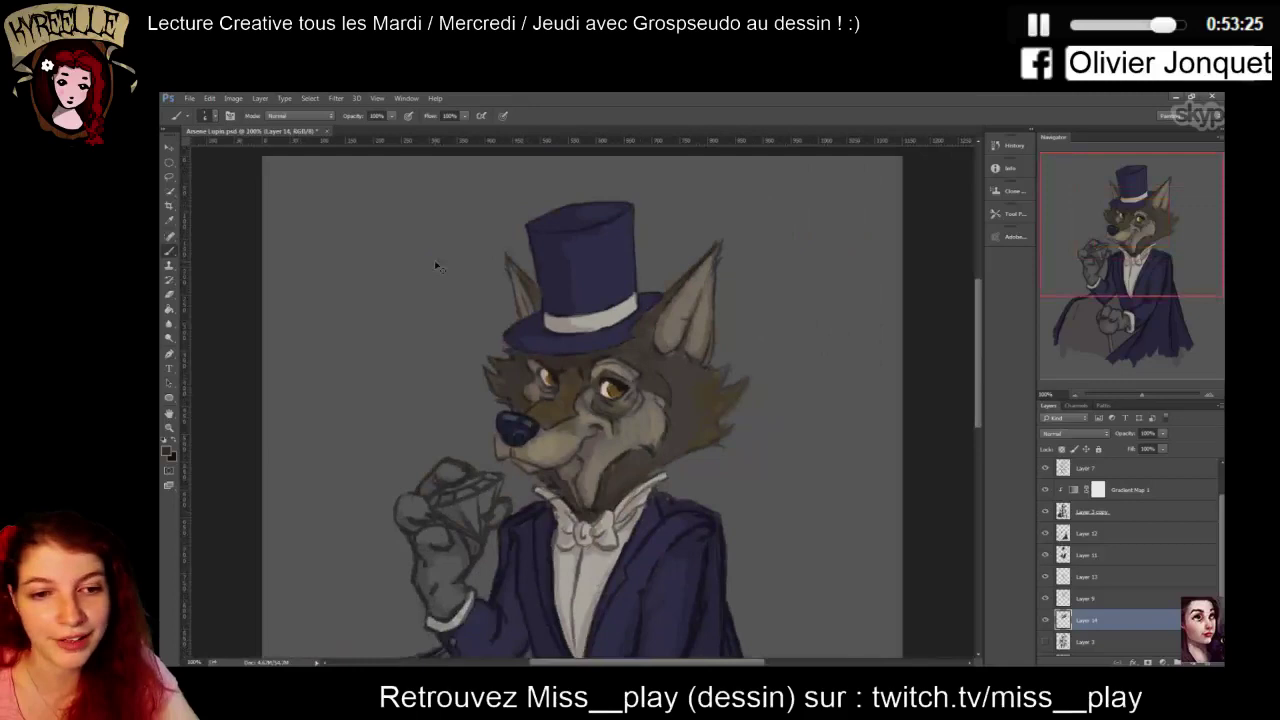
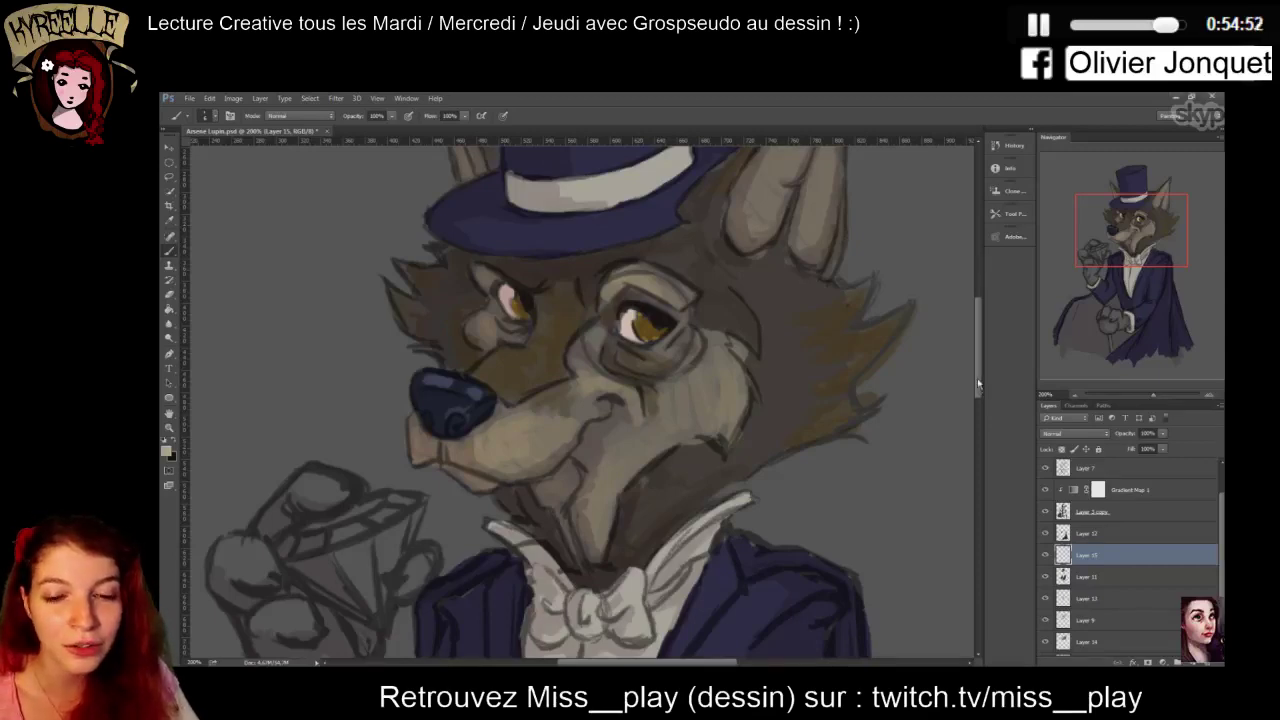
Toggle the visibility of Layers 9, 13 and 14 to identify the head's fur layer, and select Layer 14
drag(977, 378, 977, 358)
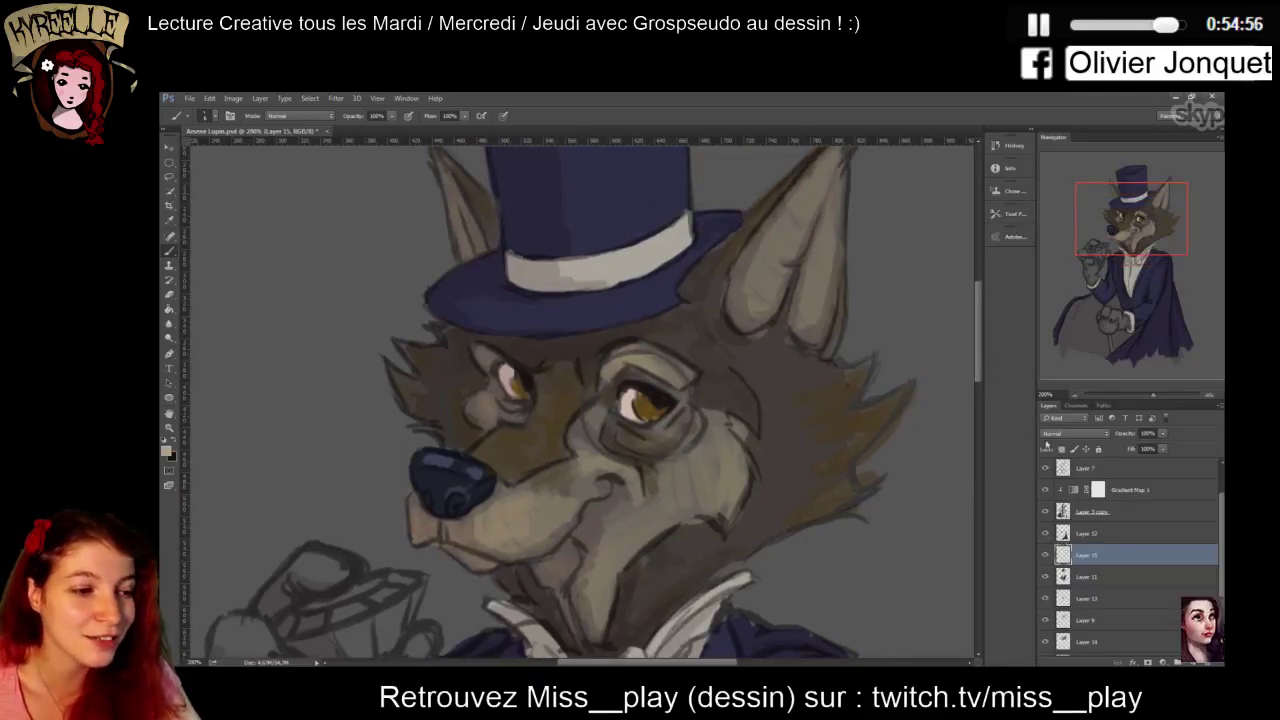
scroll(674, 291, down, 2)
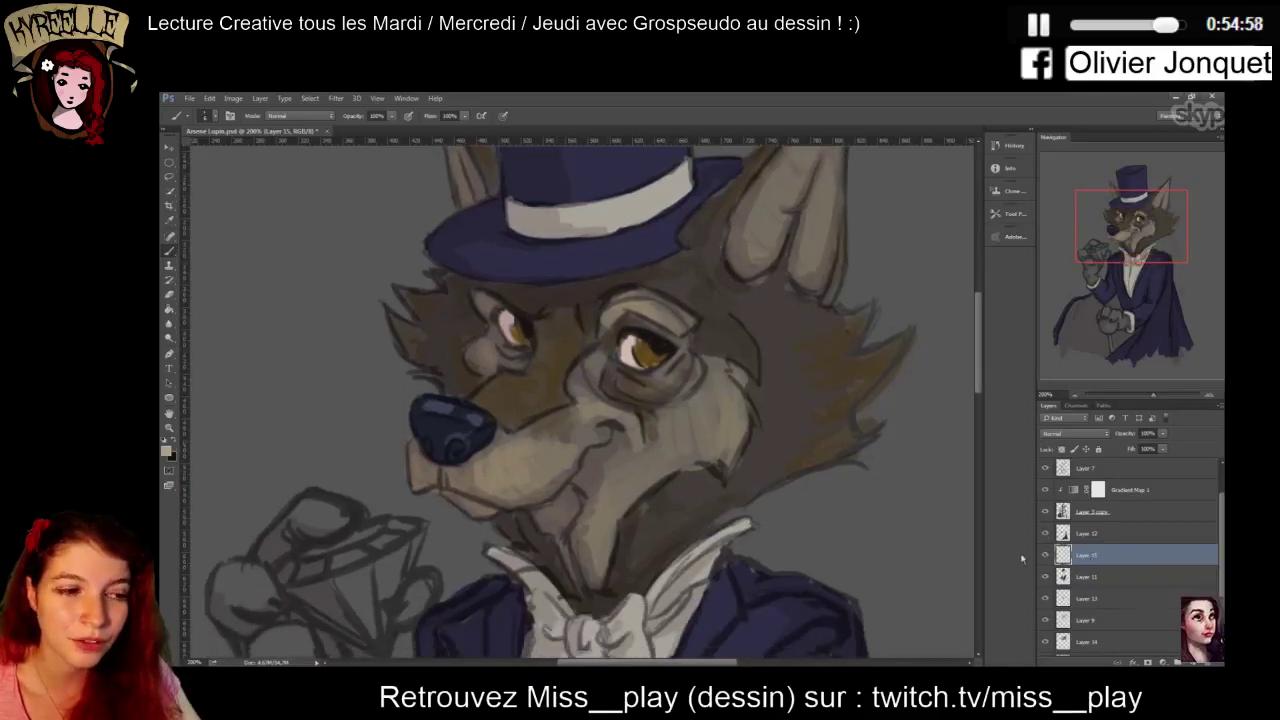
scroll(1079, 575, down, 3)
click(1090, 554)
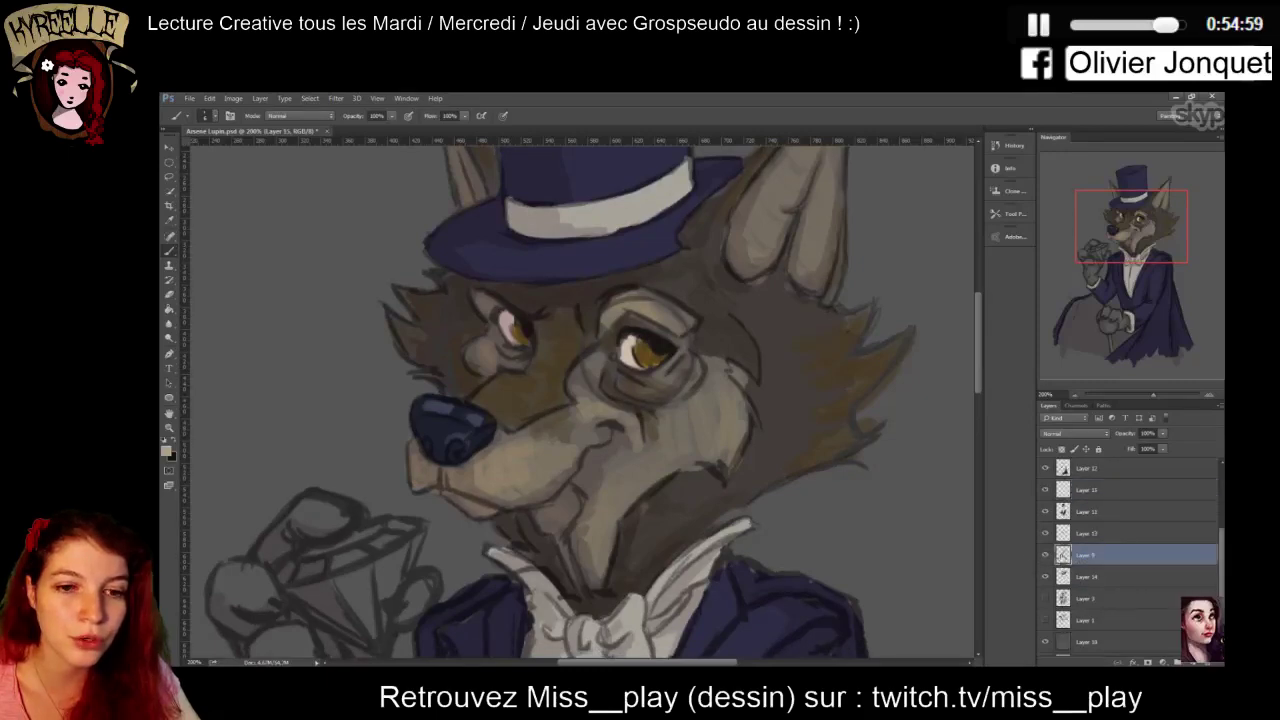
click(1045, 555)
click(1045, 555)
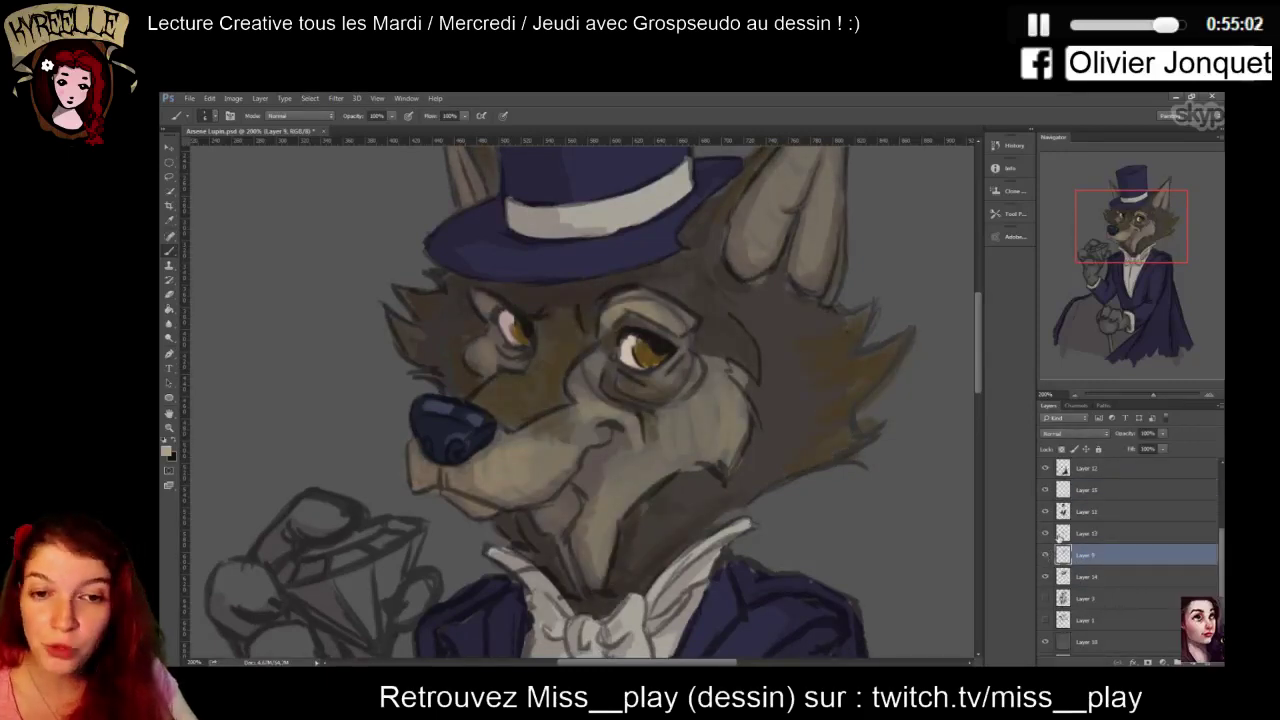
click(1058, 534)
click(1045, 534)
click(1045, 534)
scroll(1045, 538, down, 1)
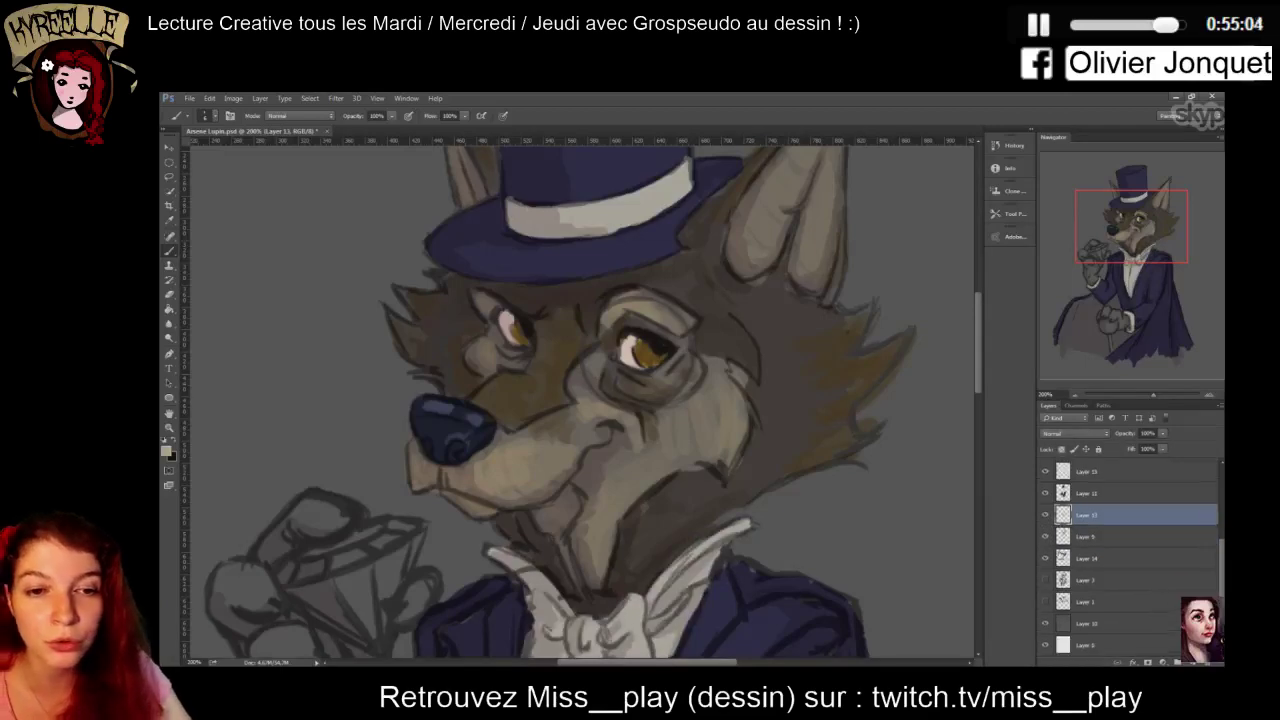
click(1045, 559)
click(1045, 559)
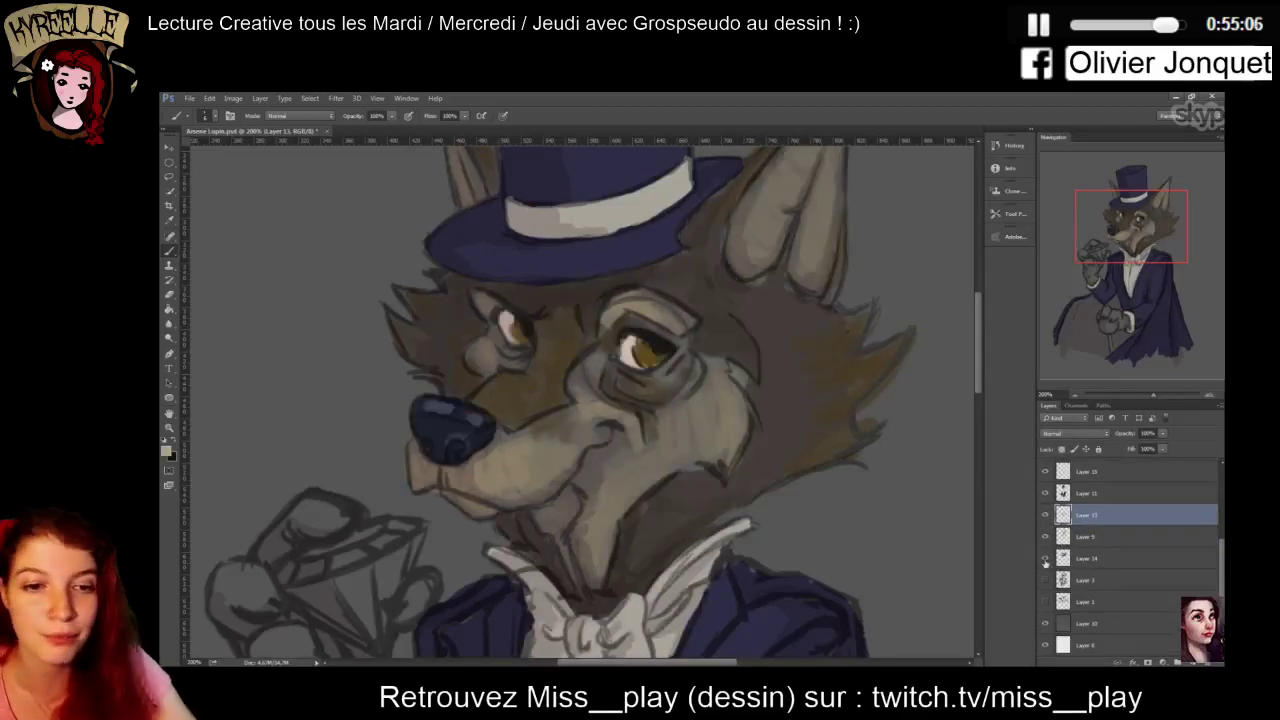
click(1062, 560)
Choose a brush and paint the fingers of the raised hand holding the gem in light grey-beige
scroll(746, 351, down, 4)
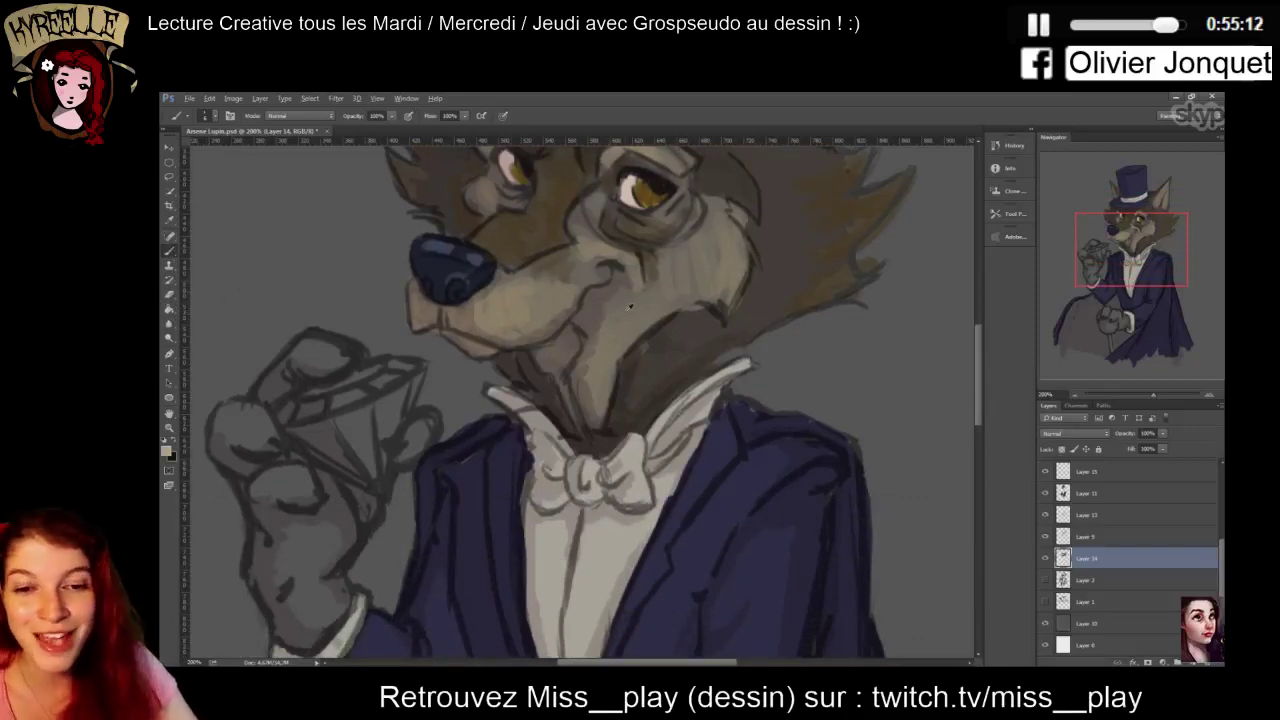
right_click(392, 412)
click(403, 460)
mouse_move(226, 420)
mouse_down()
mouse_move(263, 429)
mouse_move(275, 445)
mouse_move(274, 421)
mouse_move(259, 432)
mouse_move(236, 409)
mouse_move(299, 368)
mouse_move(328, 352)
mouse_up()
mouse_move(418, 444)
mouse_down()
mouse_move(422, 425)
mouse_move(395, 440)
mouse_up()
mouse_move(277, 478)
mouse_down()
mouse_move(300, 490)
mouse_move(280, 502)
mouse_up()
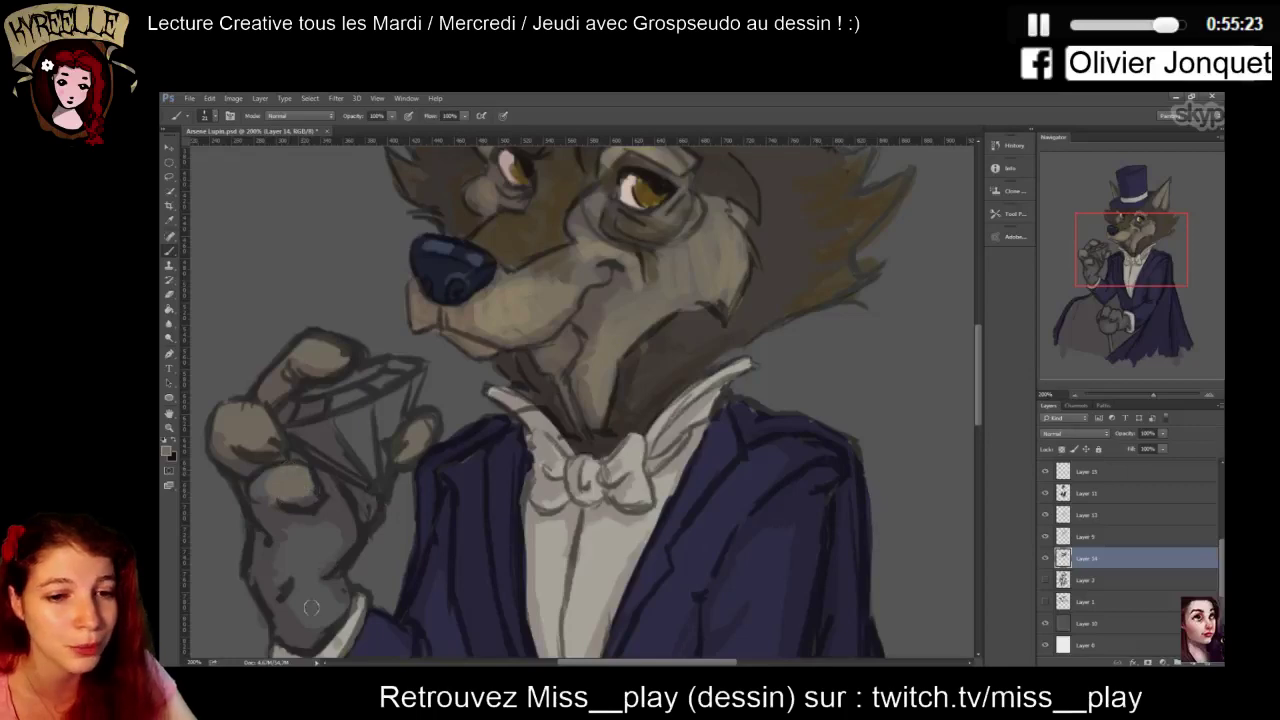
Paint the palm and wrist of the raised hand brown-grey, with darker shading near the cuff
mouse_move(320, 573)
mouse_down()
mouse_move(284, 585)
mouse_move(298, 574)
mouse_move(273, 561)
mouse_move(297, 584)
mouse_move(283, 601)
mouse_move(336, 583)
mouse_move(272, 558)
mouse_move(263, 529)
mouse_move(283, 565)
mouse_move(289, 524)
mouse_move(292, 554)
mouse_move(316, 533)
mouse_move(311, 570)
mouse_move(337, 533)
mouse_move(330, 565)
mouse_move(351, 523)
mouse_move(324, 475)
mouse_move(301, 466)
mouse_move(262, 485)
mouse_move(304, 495)
mouse_move(279, 448)
mouse_move(290, 455)
mouse_move(256, 434)
mouse_move(281, 481)
mouse_move(258, 464)
mouse_move(265, 508)
mouse_move(247, 468)
mouse_move(259, 480)
mouse_move(220, 436)
mouse_up()
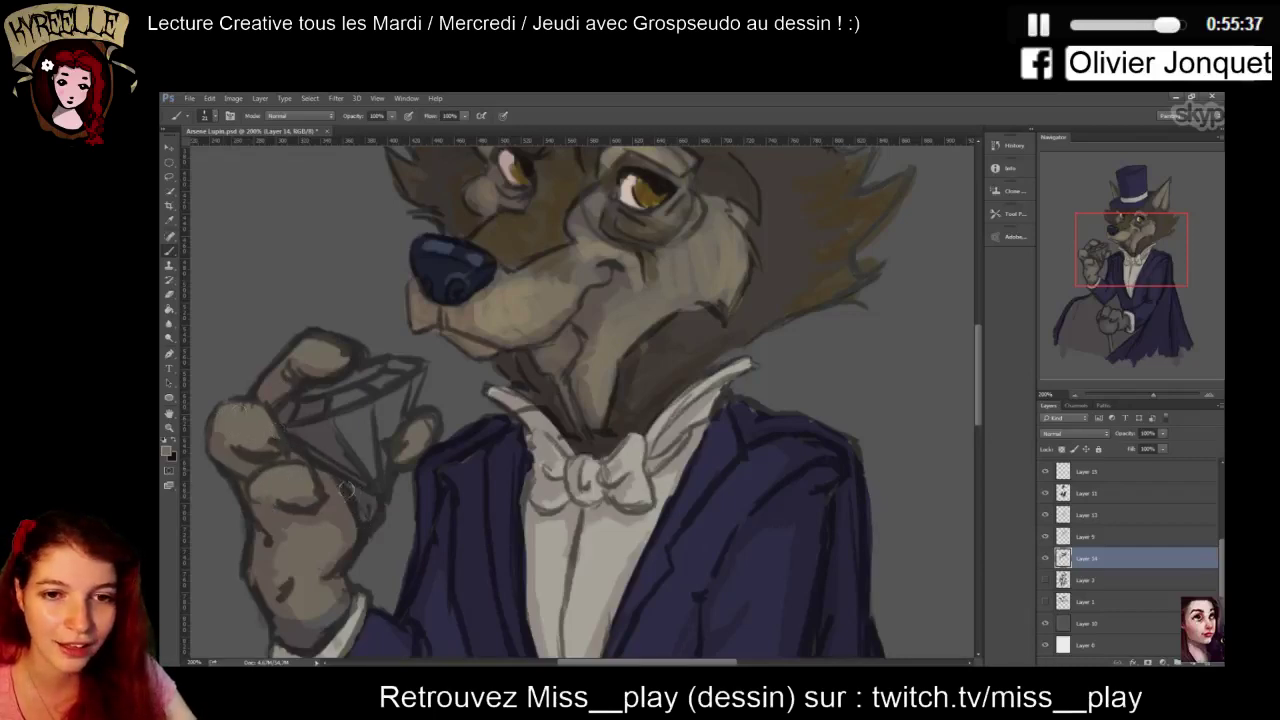
drag(352, 491, 367, 507)
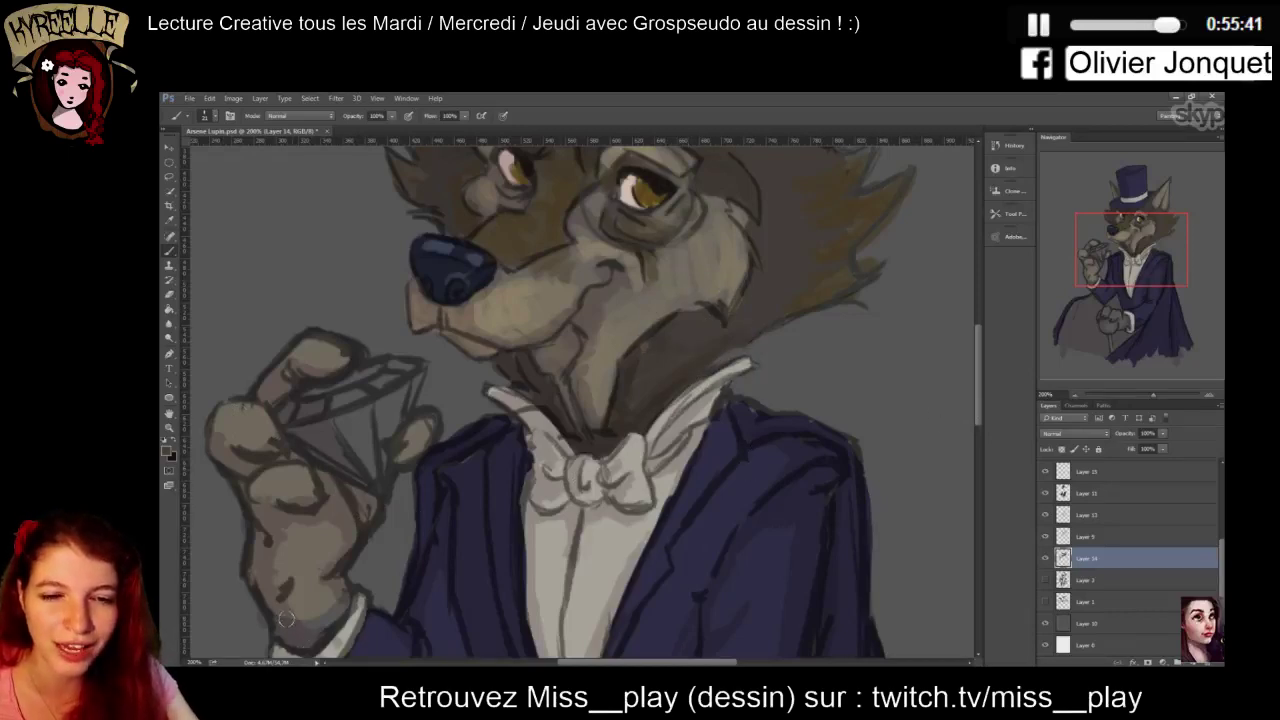
mouse_move(285, 618)
mouse_down()
mouse_move(349, 592)
mouse_move(333, 612)
mouse_move(348, 596)
mouse_move(283, 620)
mouse_move(330, 626)
mouse_up()
Paint the hand resting on the cane with fur colours sampled from the raised hand, shading the wrist darker beside the cuff
drag(978, 364, 980, 462)
mouse_move(538, 475)
mouse_down()
mouse_move(559, 504)
mouse_move(545, 536)
mouse_move(554, 477)
mouse_move(561, 526)
mouse_move(546, 467)
mouse_up()
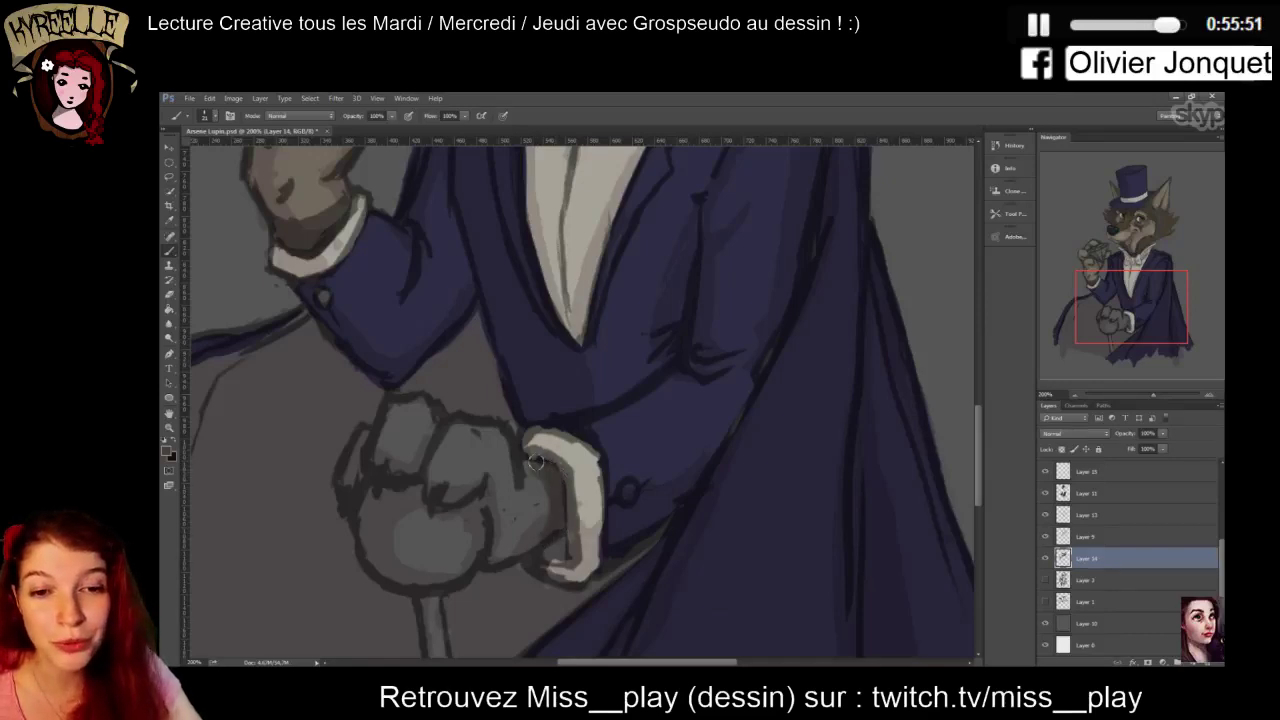
alt+click(305, 164)
key(bracketleft)
key(bracketleft)
key(bracketleft)
key(bracketleft)
mouse_move(434, 424)
mouse_down()
mouse_move(412, 454)
mouse_move(418, 429)
mouse_move(417, 442)
mouse_move(391, 443)
mouse_move(379, 430)
mouse_move(352, 483)
mouse_move(394, 421)
mouse_move(407, 434)
mouse_move(397, 450)
mouse_move(428, 442)
mouse_move(412, 416)
mouse_move(386, 426)
mouse_move(398, 408)
mouse_move(425, 403)
mouse_move(440, 430)
mouse_move(443, 492)
mouse_move(482, 474)
mouse_move(500, 431)
mouse_move(455, 429)
mouse_move(503, 437)
mouse_move(488, 438)
mouse_move(486, 468)
mouse_move(498, 556)
mouse_move(541, 532)
mouse_move(540, 488)
mouse_move(516, 528)
mouse_move(532, 540)
mouse_move(547, 513)
mouse_move(527, 468)
mouse_up()
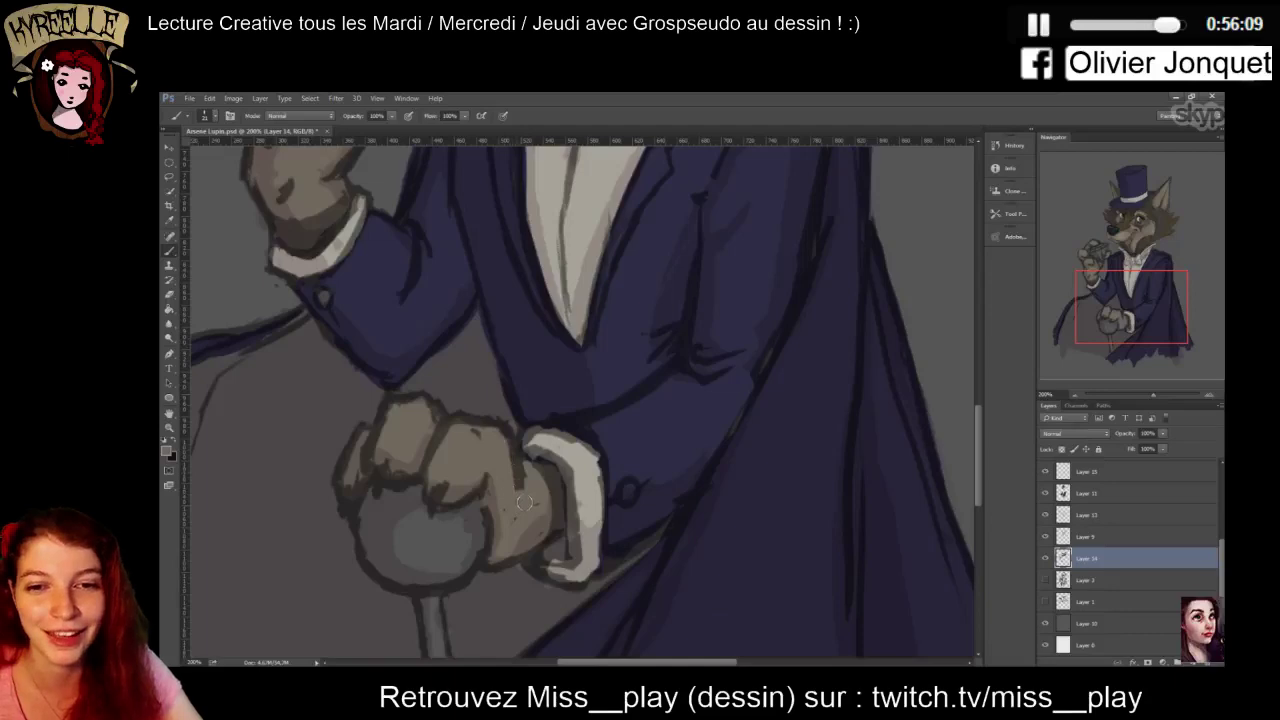
Add a new layer beneath Layer 14 and paint the gem's central facets in light blue (a6c4d4)
key(ctrl+minus)
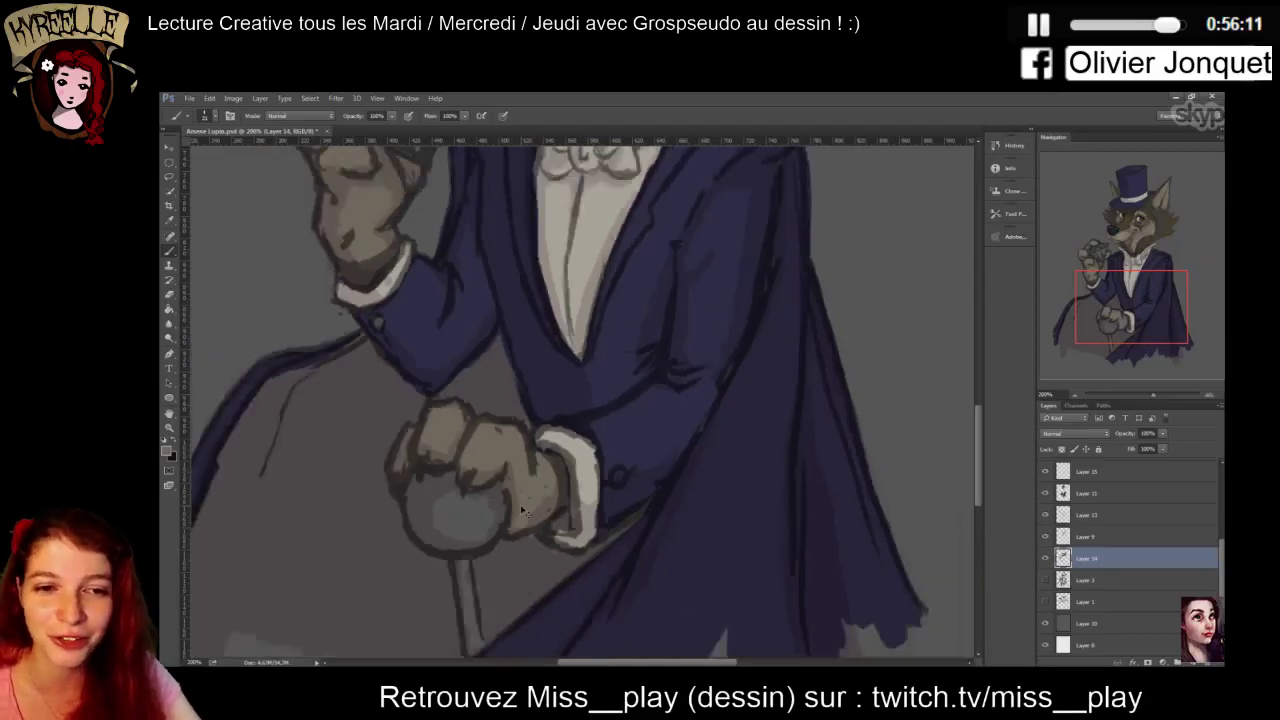
drag(979, 411, 979, 368)
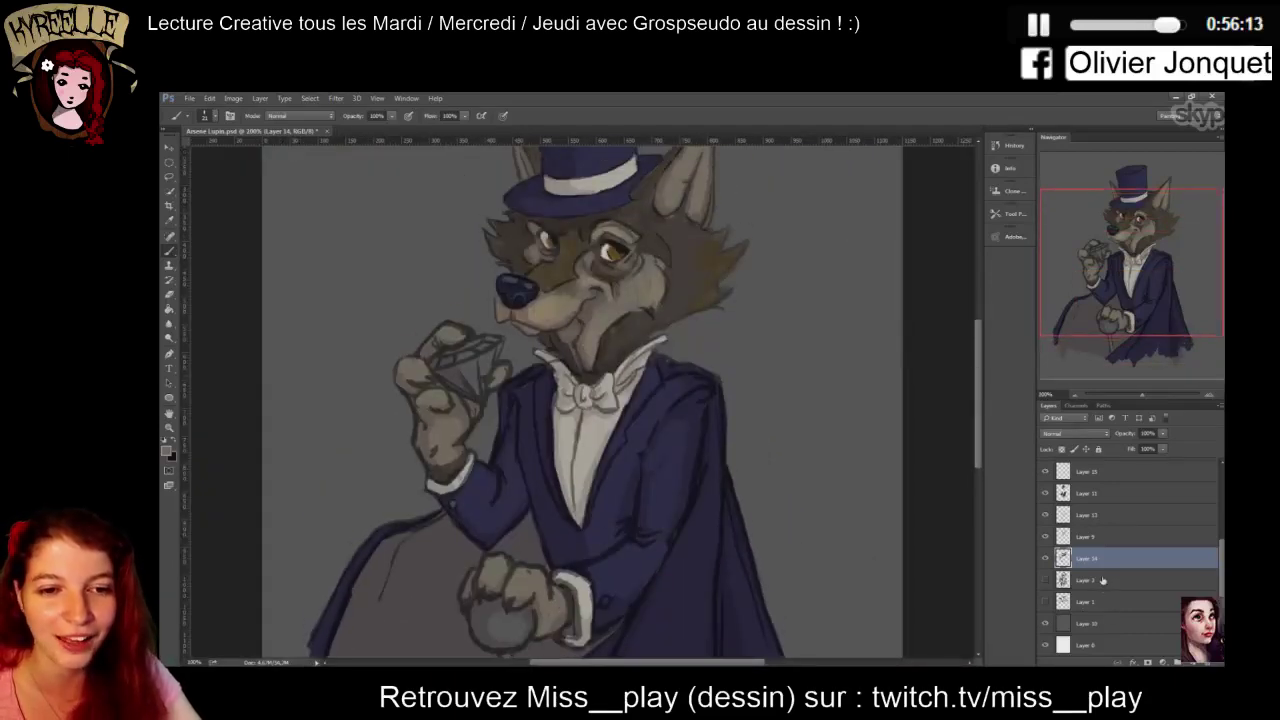
key(ctrl+shift+alt+n)
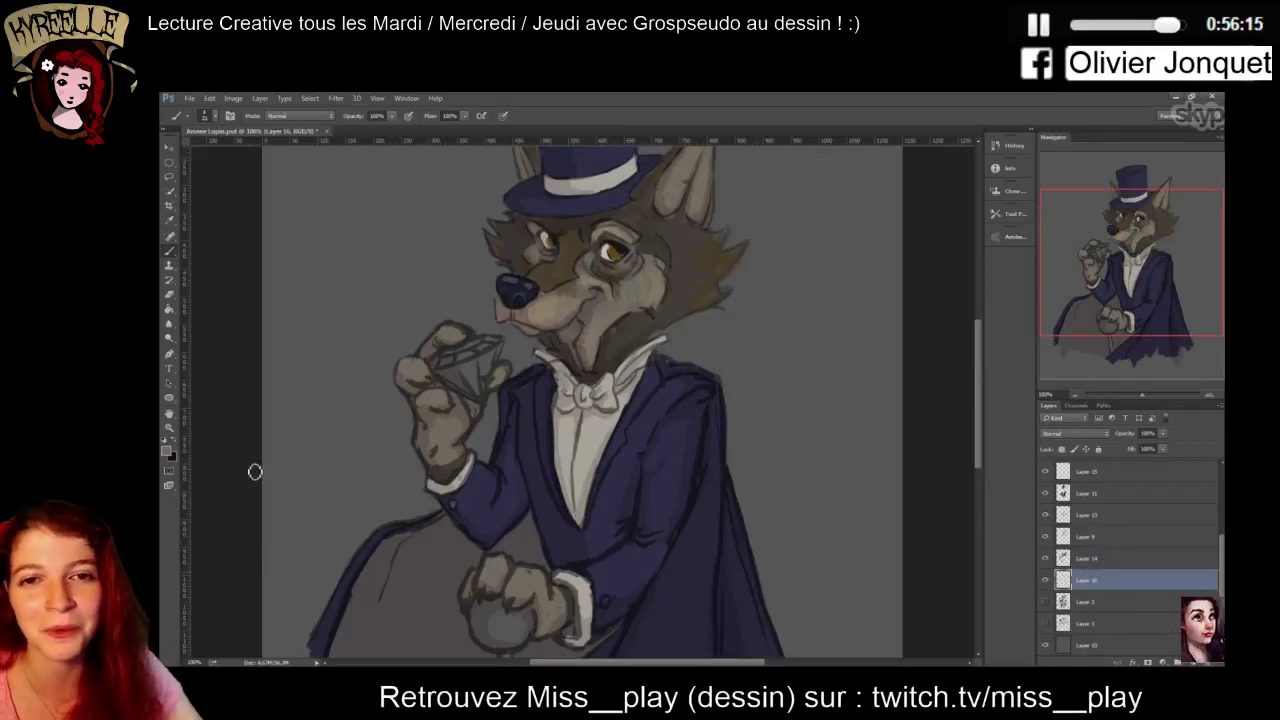
click(167, 450)
text(6b7f7f)
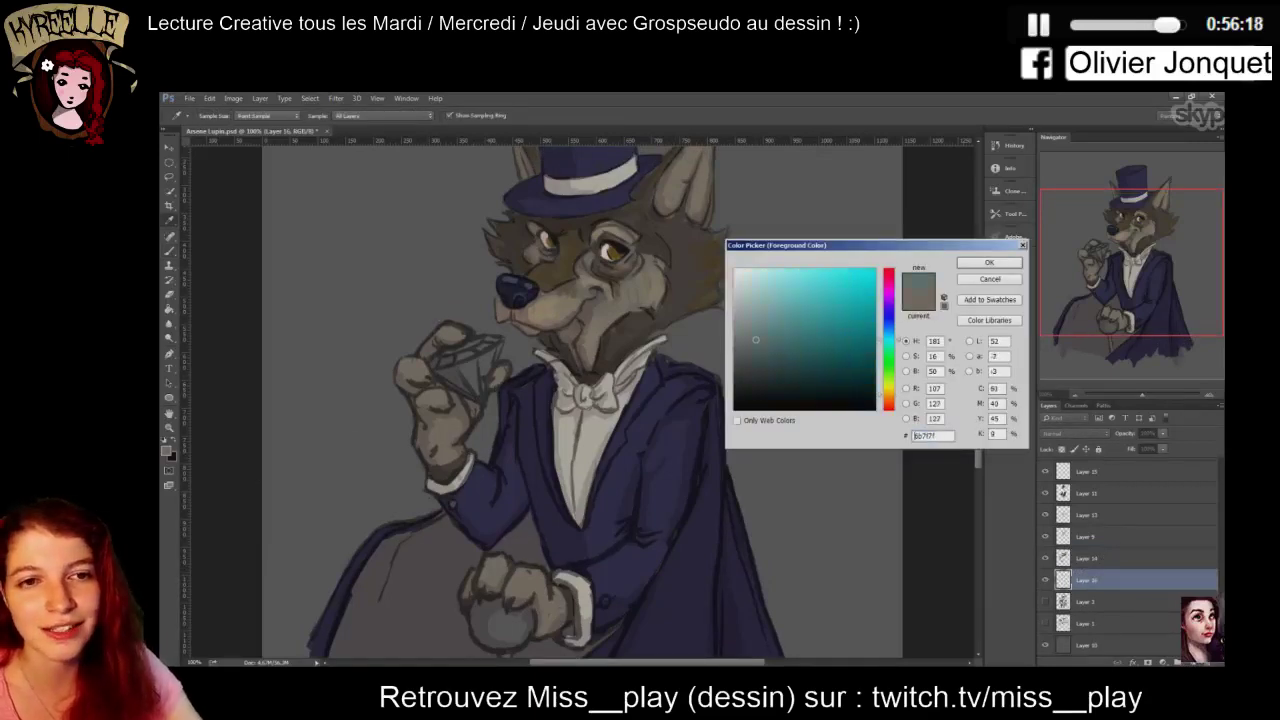
drag(762, 300, 764, 292)
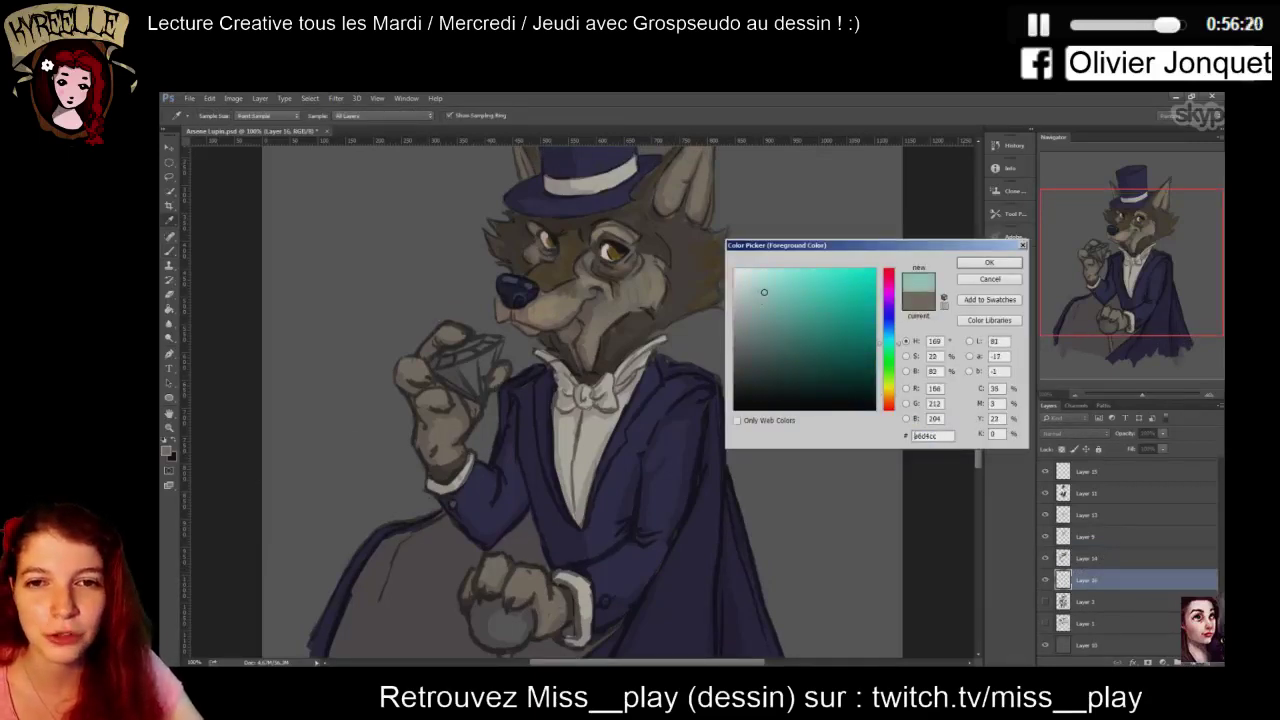
drag(888, 342, 888, 331)
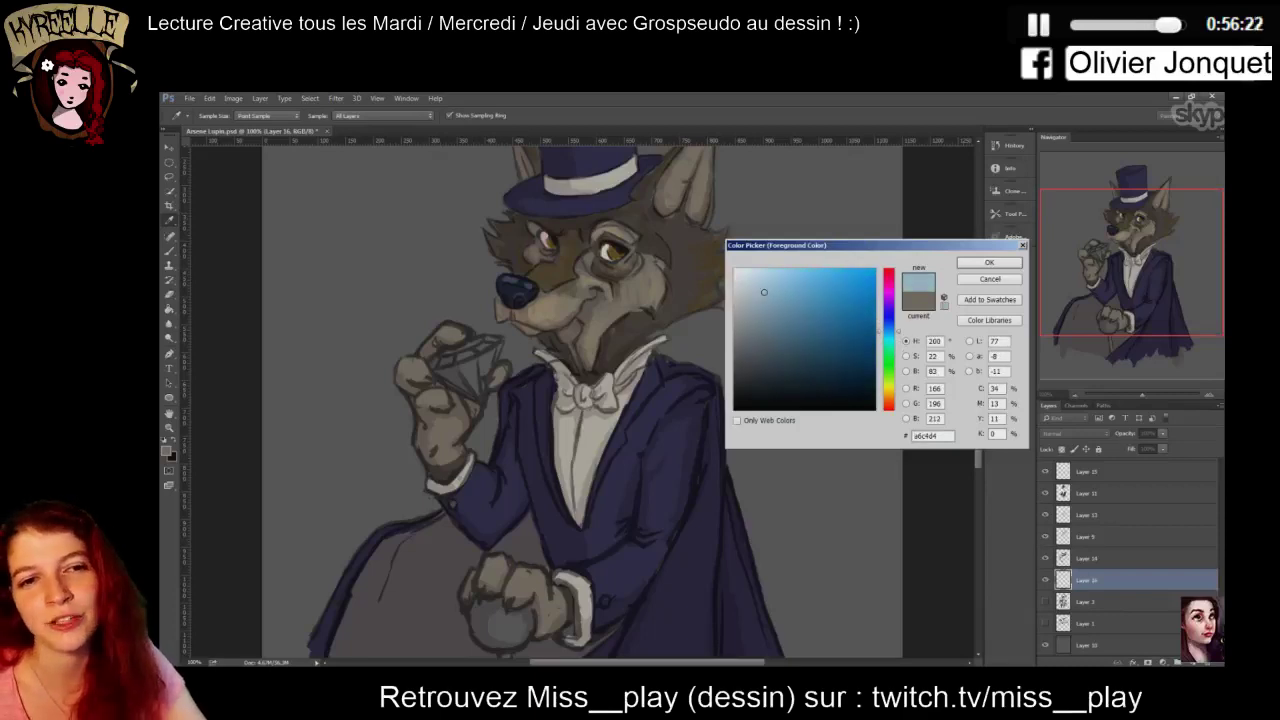
key(Return)
mouse_move(474, 366)
mouse_down()
mouse_move(459, 371)
mouse_move(472, 380)
mouse_up()
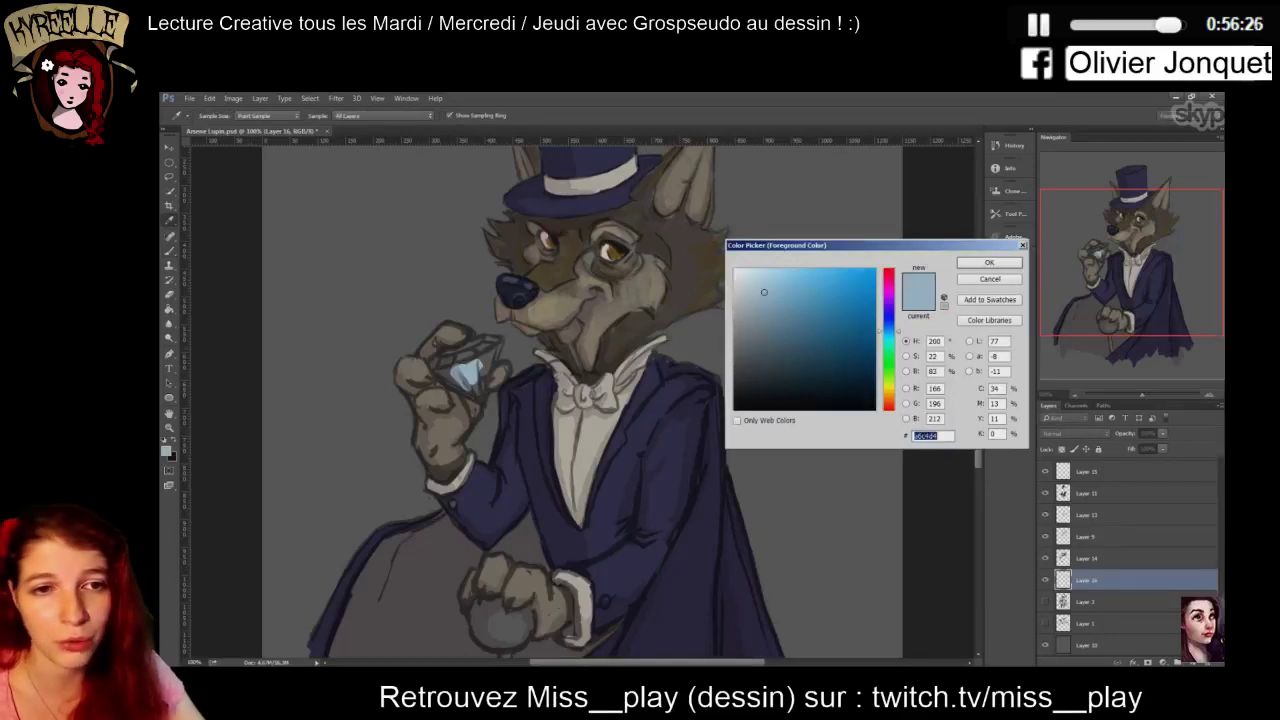
Fill the rest of the gem's facets with a darker grey-blue (8aa4b2)
click(766, 310)
click(989, 262)
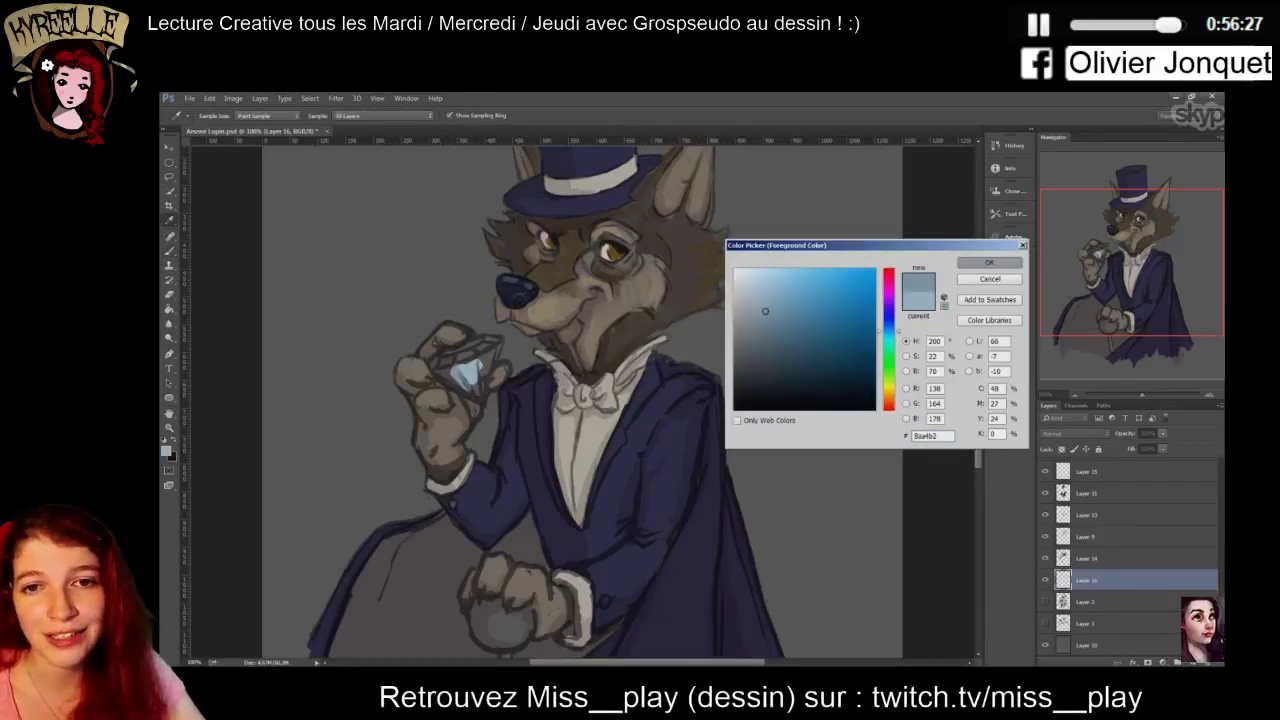
mouse_move(472, 366)
mouse_down()
mouse_move(484, 372)
mouse_move(487, 341)
mouse_up()
key(ctrl+plus)
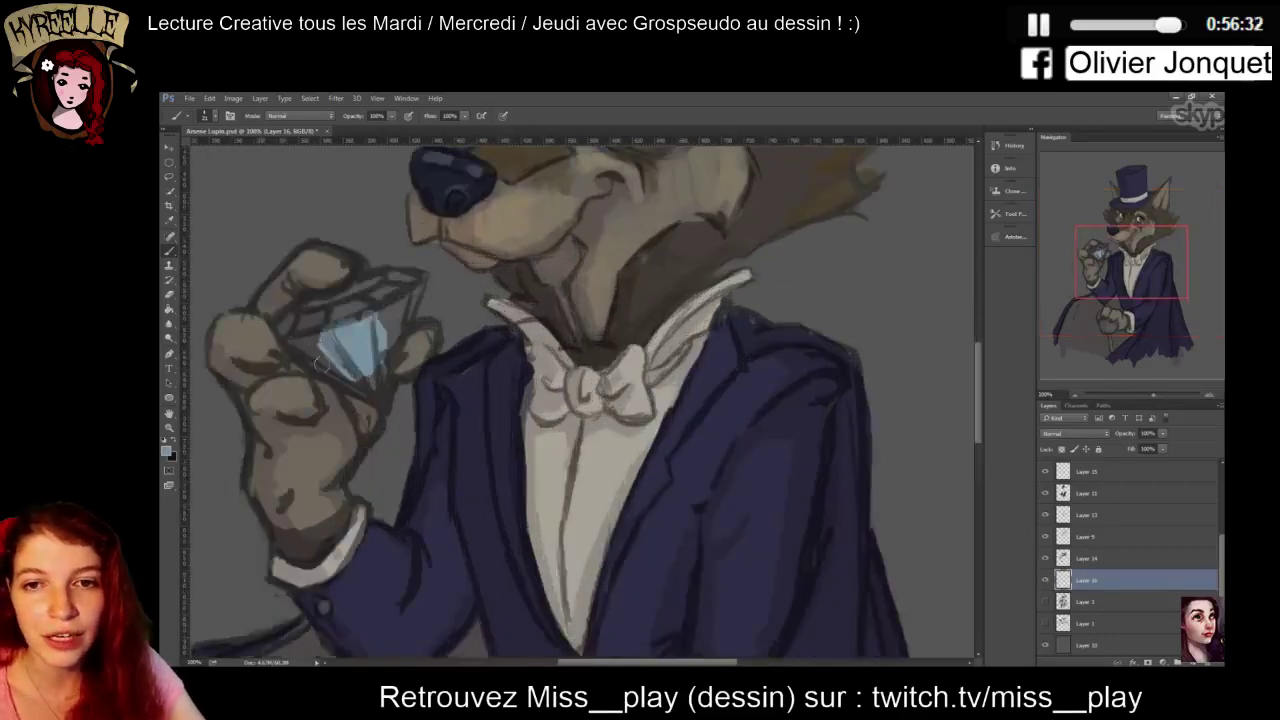
mouse_move(305, 345)
mouse_down()
mouse_move(378, 396)
mouse_move(371, 379)
mouse_move(384, 396)
mouse_move(389, 380)
mouse_move(391, 401)
mouse_move(286, 325)
mouse_move(304, 312)
mouse_move(319, 335)
mouse_move(315, 318)
mouse_move(339, 293)
mouse_move(308, 302)
mouse_move(374, 278)
mouse_move(323, 319)
mouse_move(364, 291)
mouse_move(328, 307)
mouse_move(381, 297)
mouse_up()
mouse_move(384, 360)
mouse_down()
mouse_move(414, 305)
mouse_move(421, 284)
mouse_move(409, 283)
mouse_move(430, 270)
mouse_move(422, 274)
mouse_up()
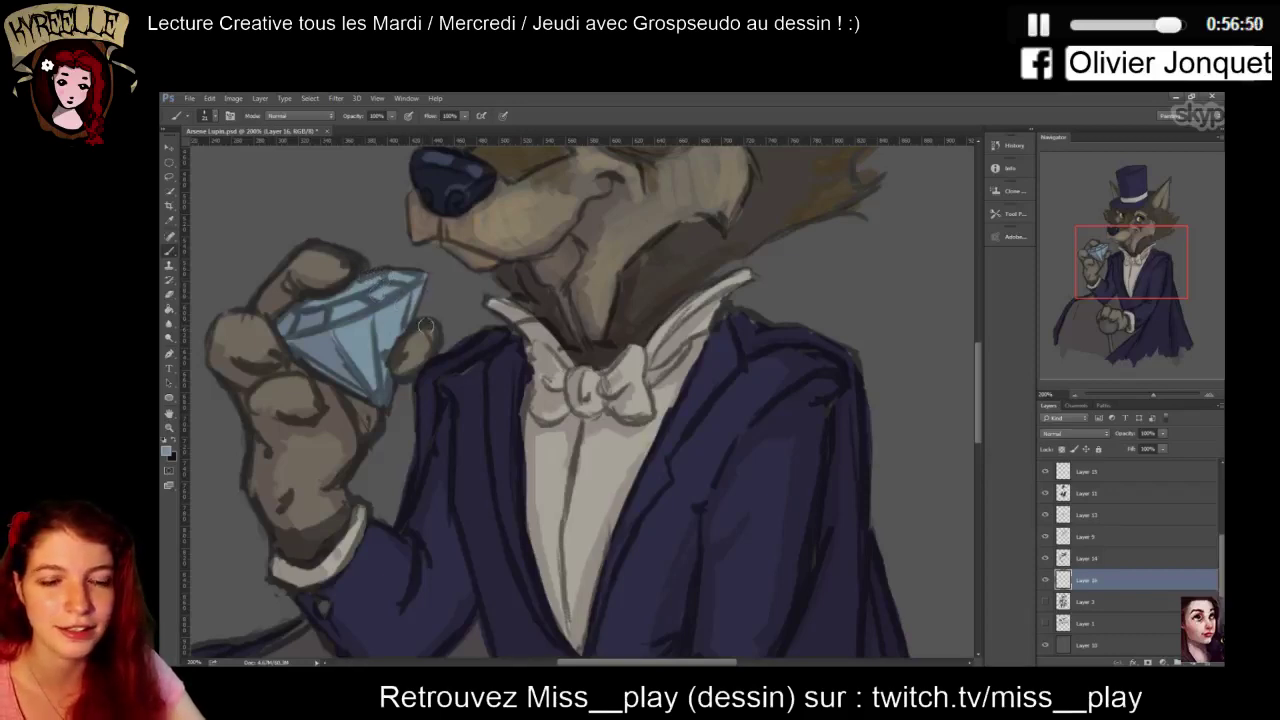
Paint the cane's round knob with a dark gold-brown base colour (6c5729)
key(ctrl+minus)
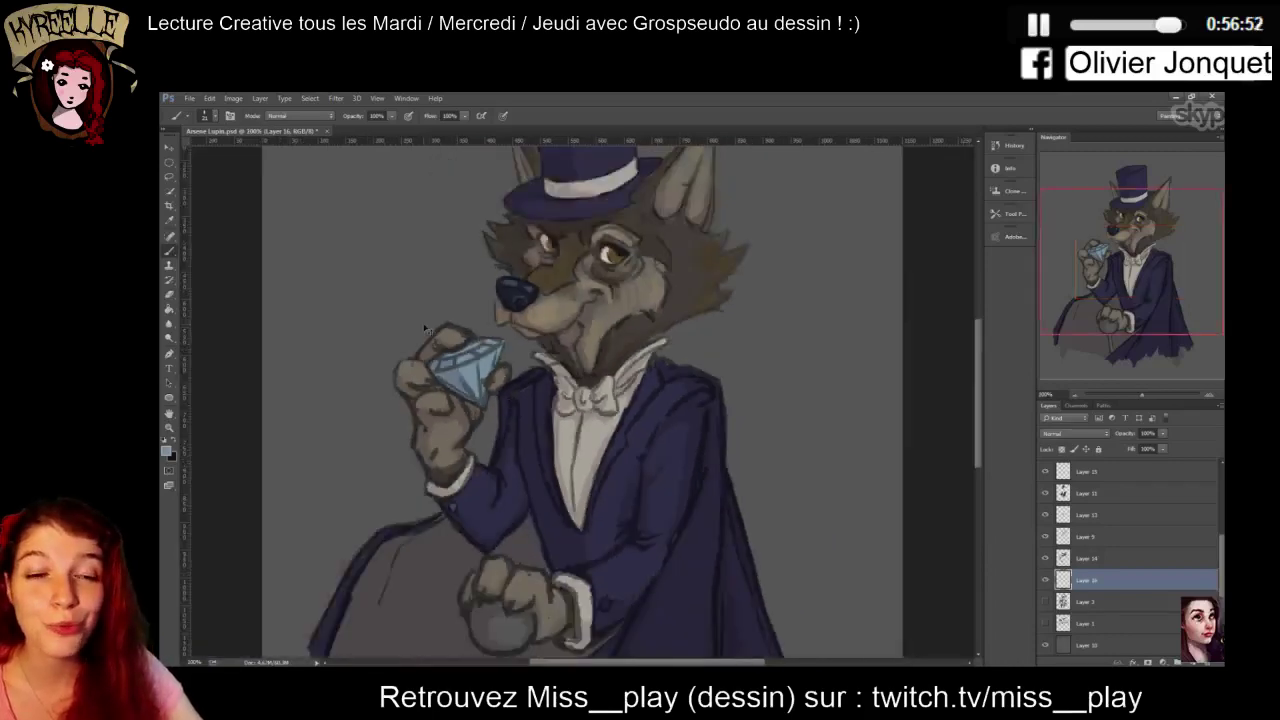
drag(980, 382, 979, 437)
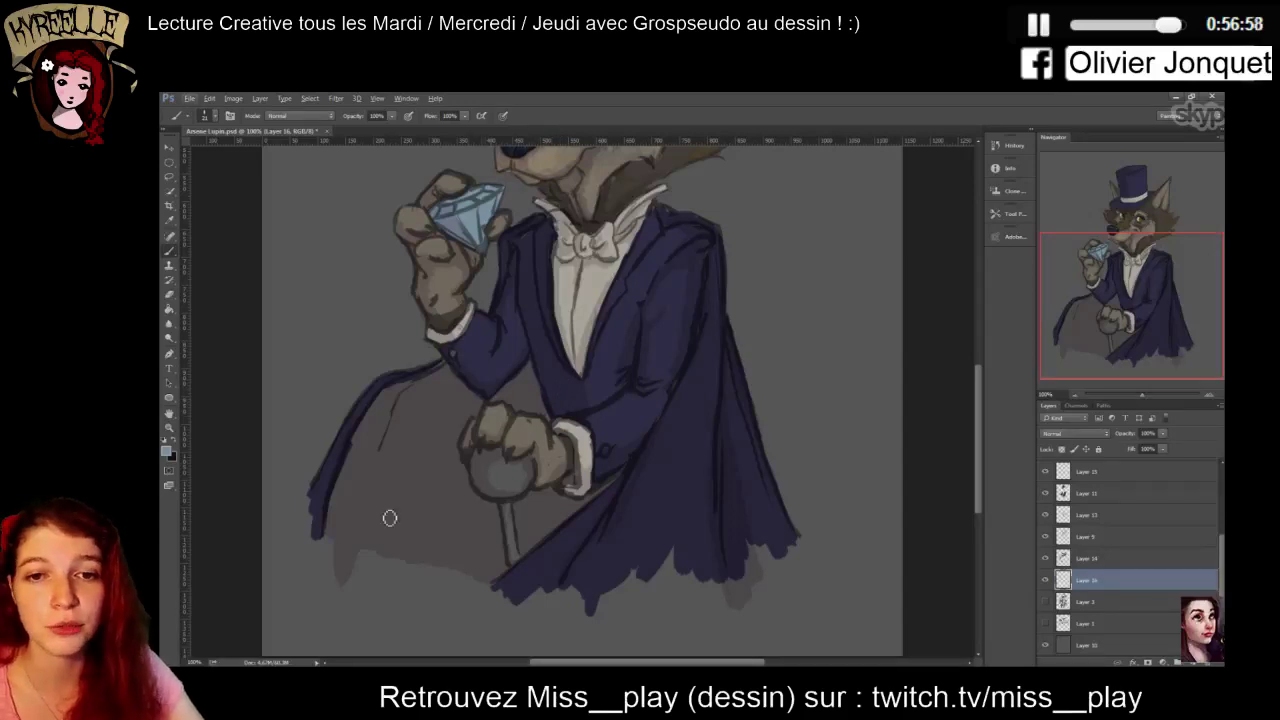
click(167, 452)
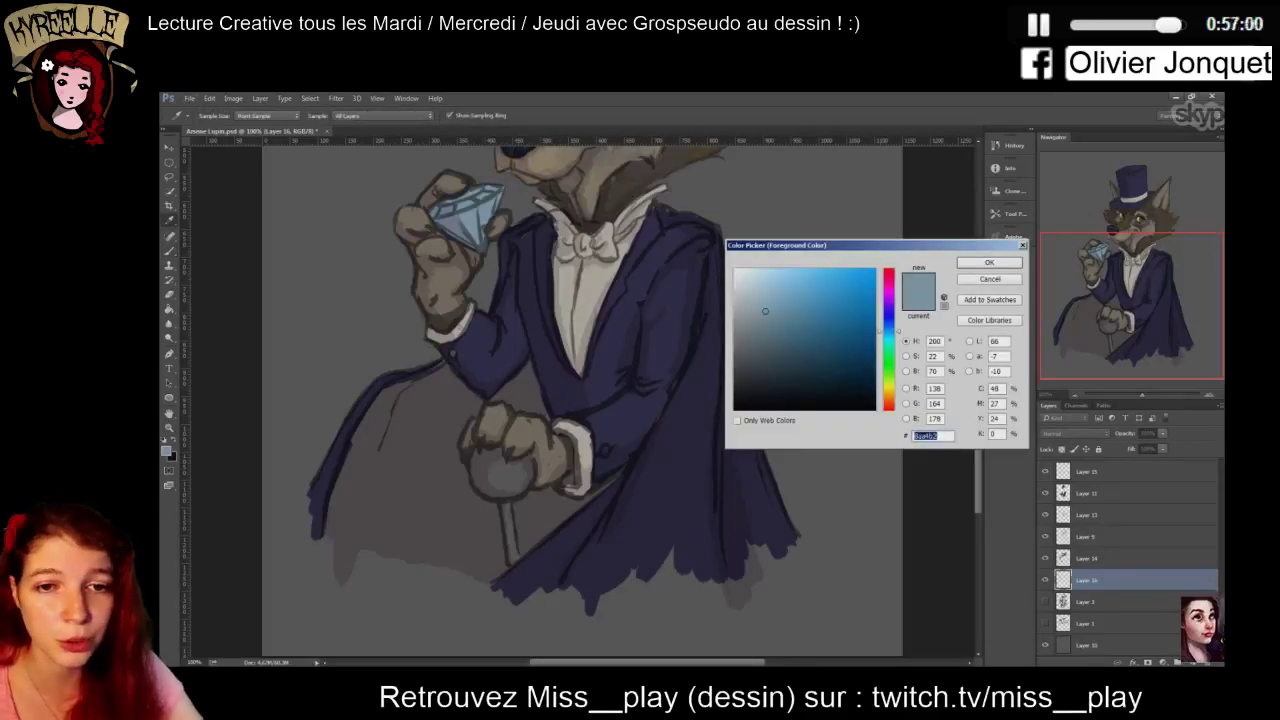
drag(888, 382, 888, 394)
mouse_move(788, 351)
mouse_down()
mouse_move(795, 369)
mouse_move(820, 351)
mouse_up()
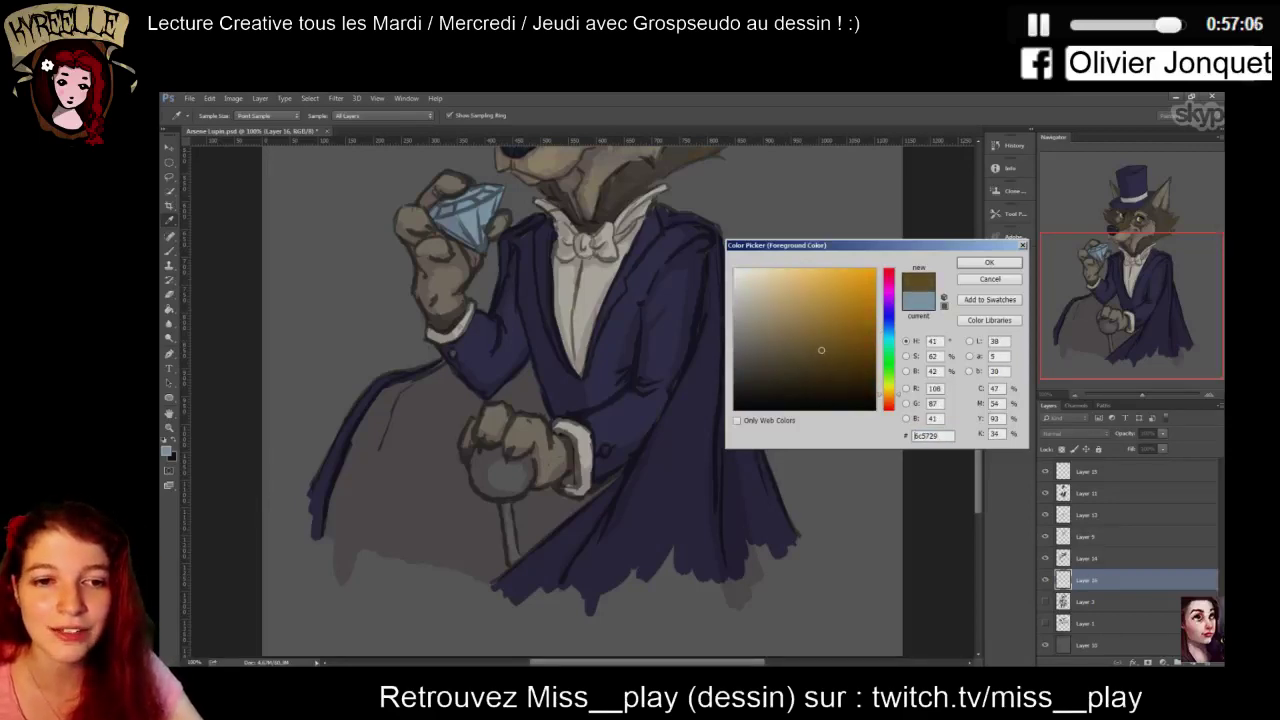
click(989, 262)
key(b)
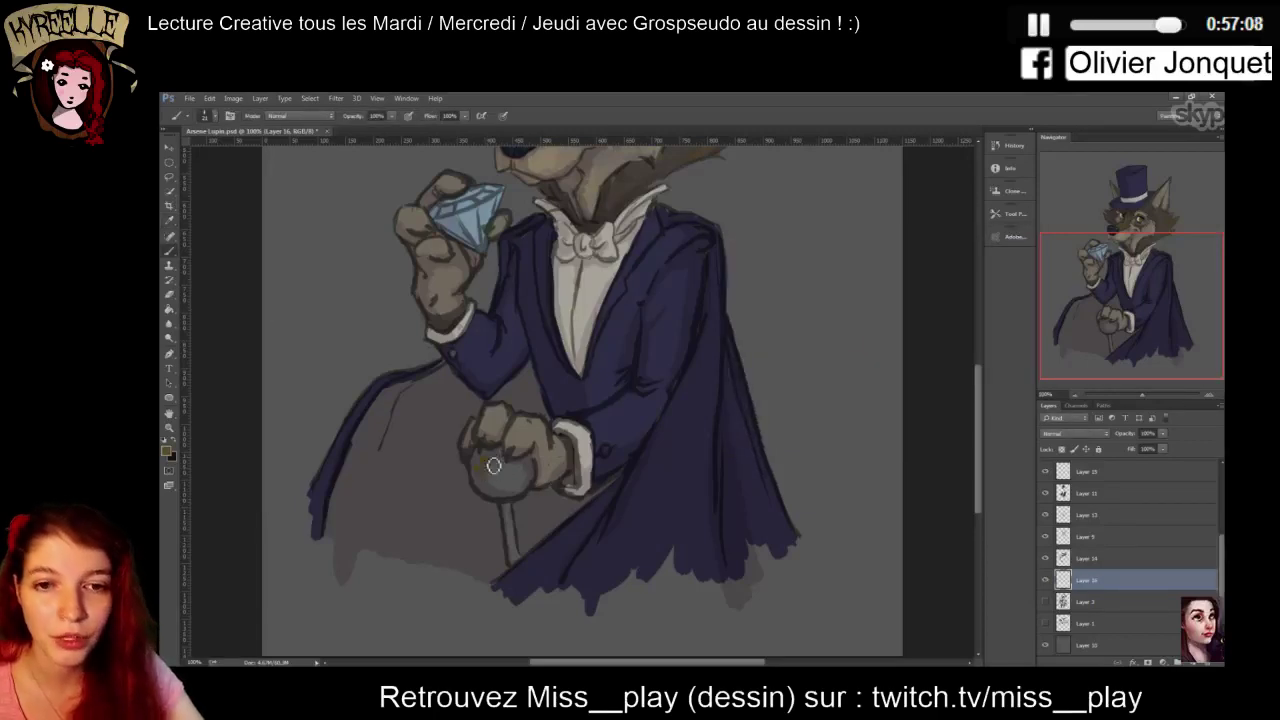
mouse_move(493, 465)
mouse_down()
mouse_move(480, 460)
mouse_move(488, 480)
mouse_move(500, 456)
mouse_move(519, 498)
mouse_move(534, 464)
mouse_move(505, 452)
mouse_up()
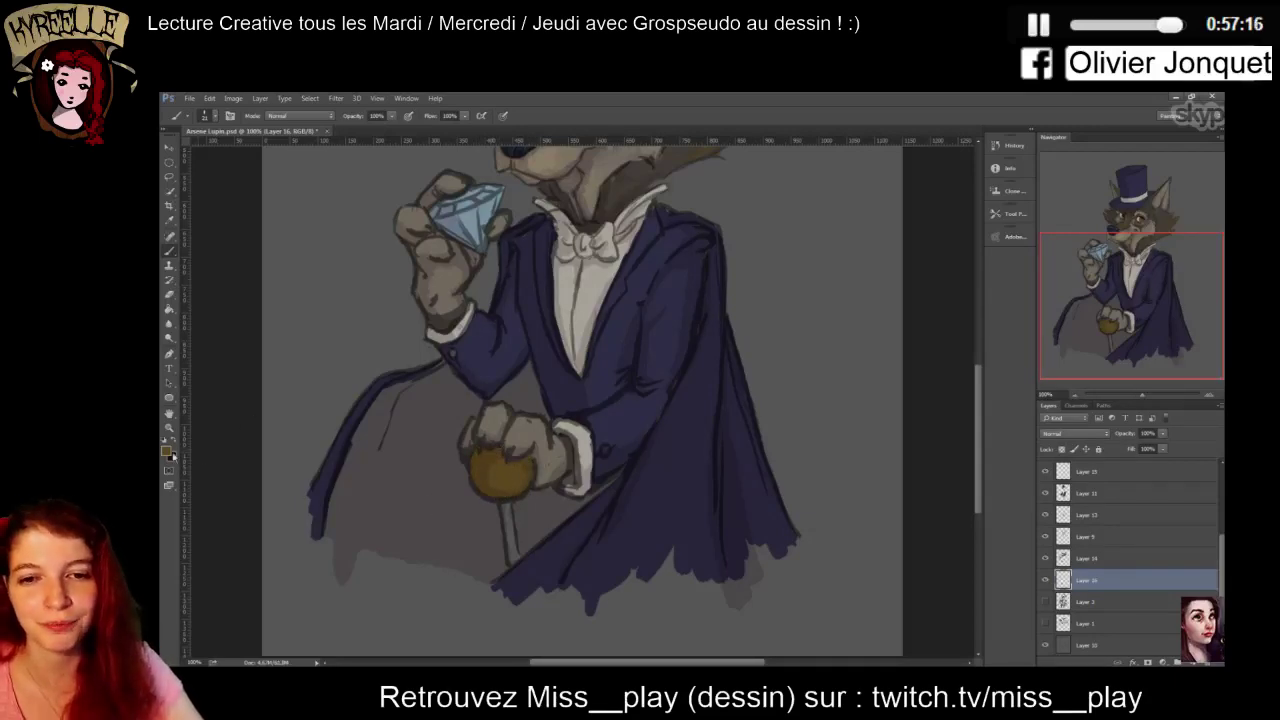
Pick a lighter gold and paint the lit area of the cane's knob
click(167, 452)
click(828, 324)
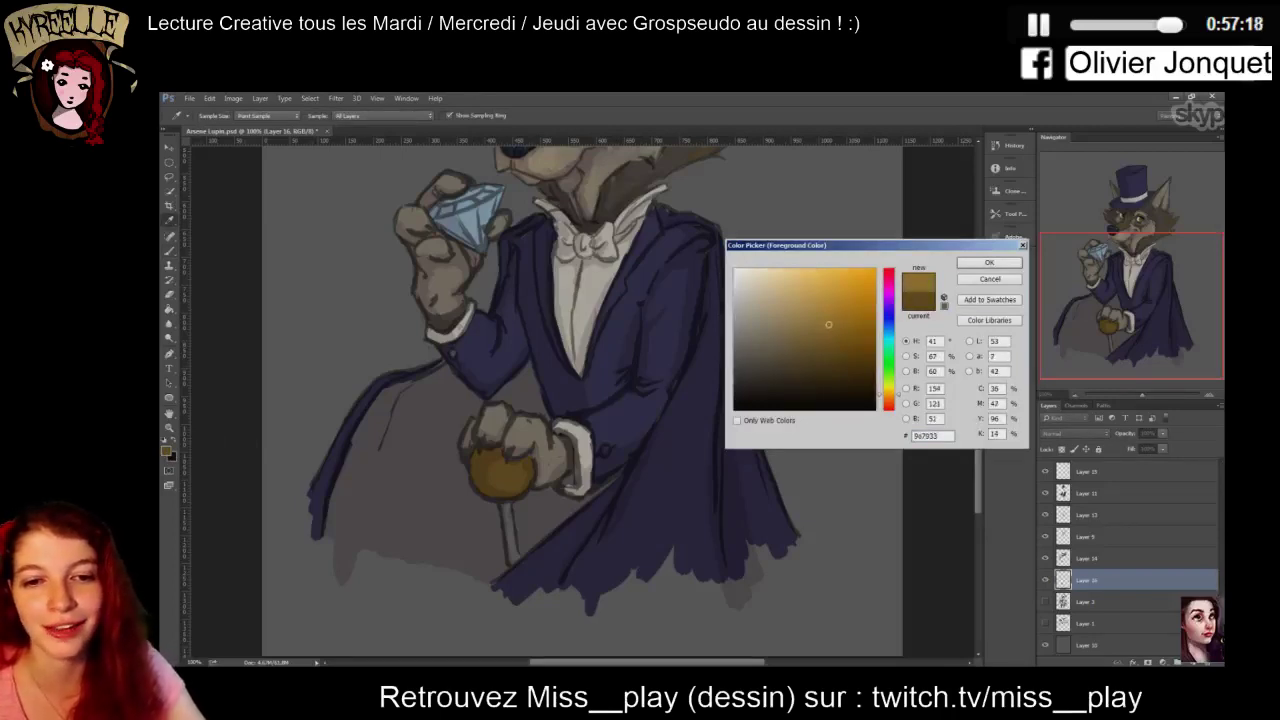
click(829, 316)
click(989, 262)
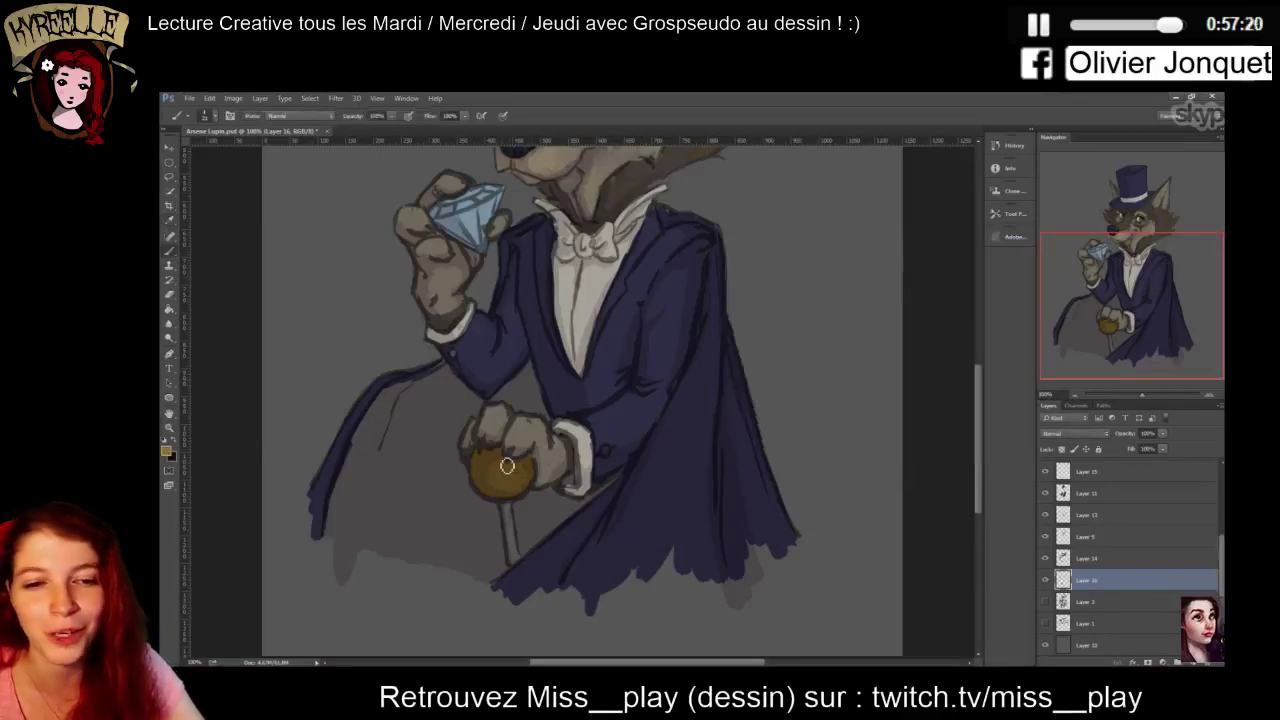
mouse_move(512, 468)
mouse_down()
mouse_move(528, 466)
mouse_move(506, 482)
mouse_move(503, 457)
mouse_move(508, 486)
mouse_move(494, 486)
mouse_move(509, 486)
mouse_move(492, 464)
mouse_move(491, 484)
mouse_move(519, 493)
mouse_up()
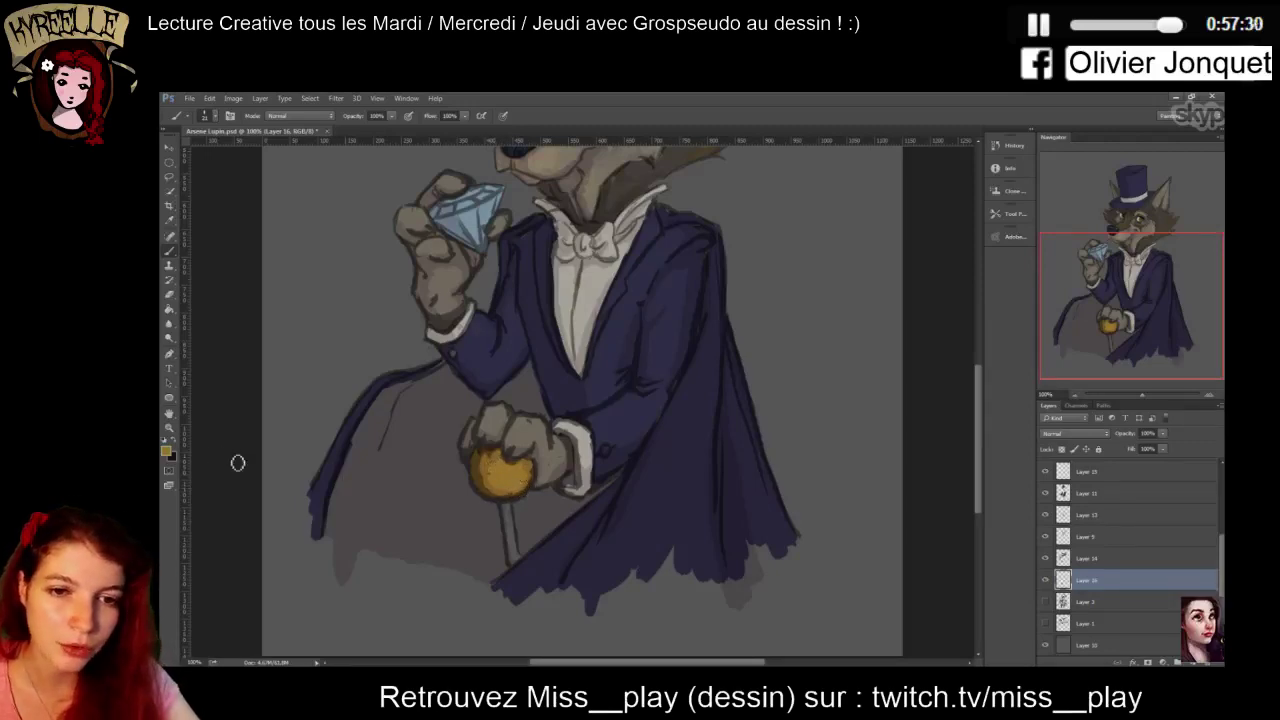
Add bright yellow (d9bf31) highlights to the cane's knob and paint the shaft with dark blue sampled from the jacket
click(167, 451)
click(893, 390)
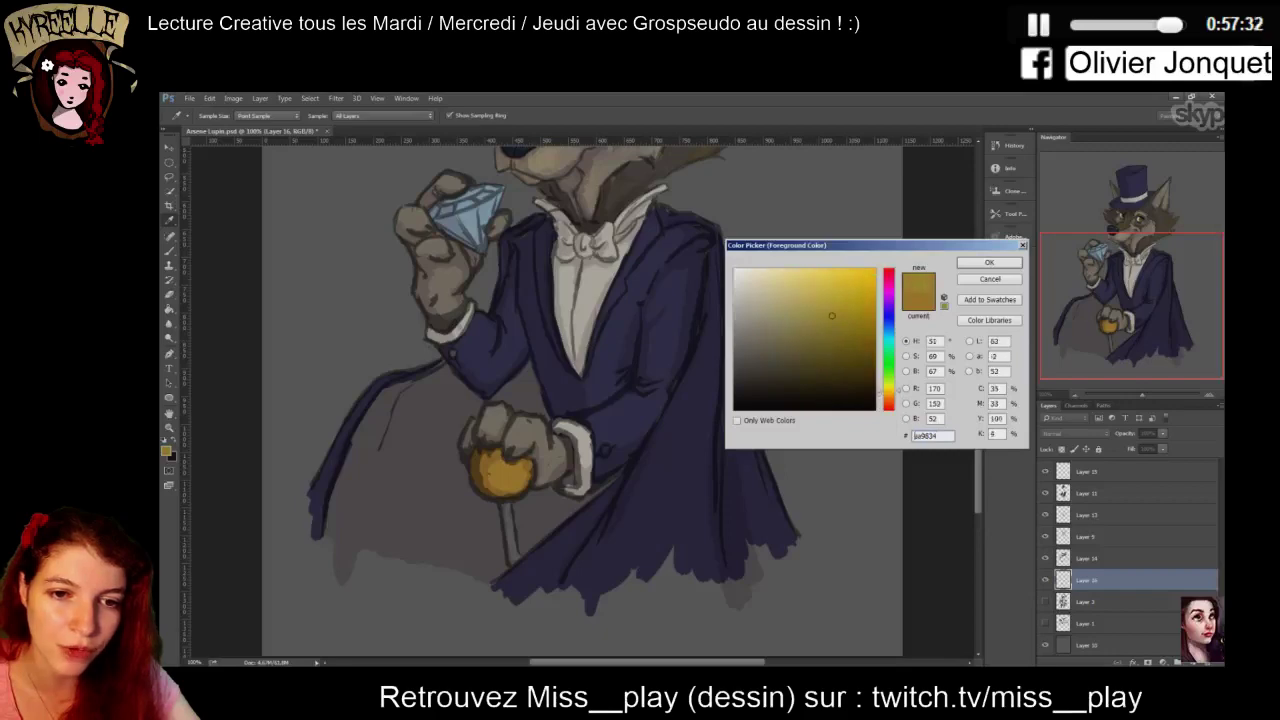
drag(831, 315, 843, 289)
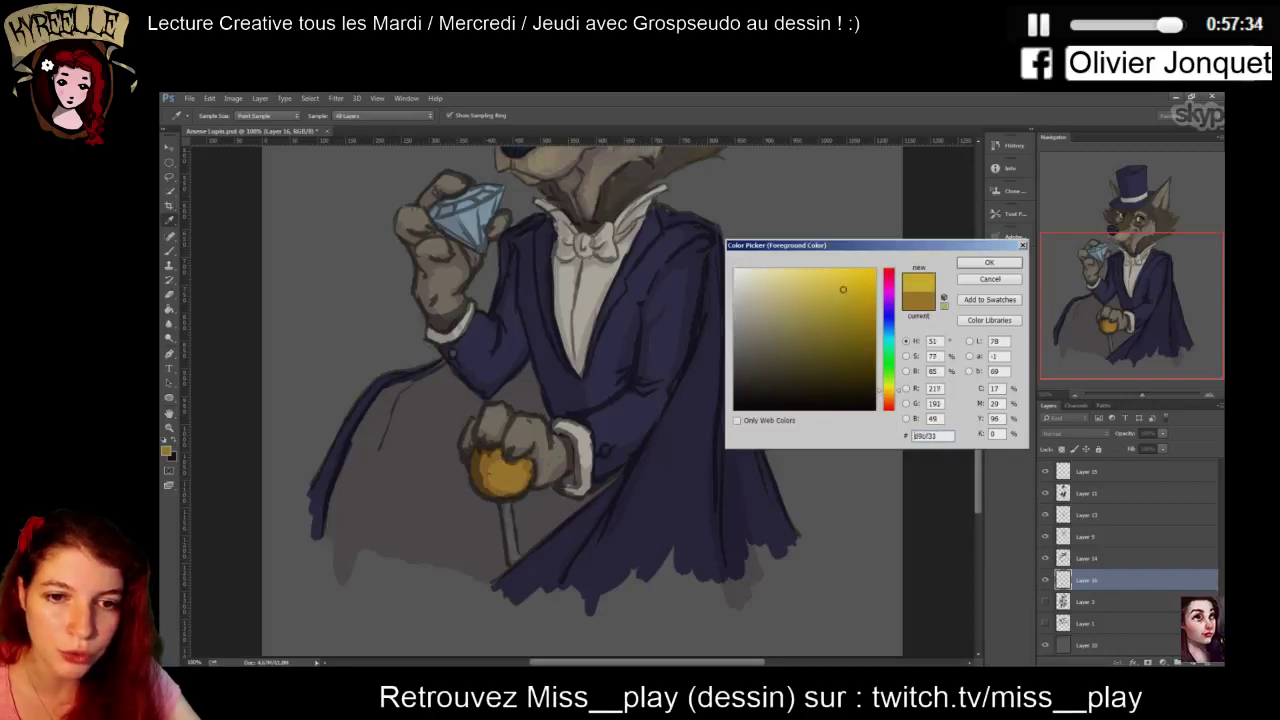
key(Return)
mouse_move(506, 468)
mouse_down()
mouse_move(510, 485)
mouse_move(524, 474)
mouse_move(511, 529)
mouse_move(513, 514)
mouse_move(522, 563)
mouse_move(514, 509)
mouse_up()
alt+click(556, 385)
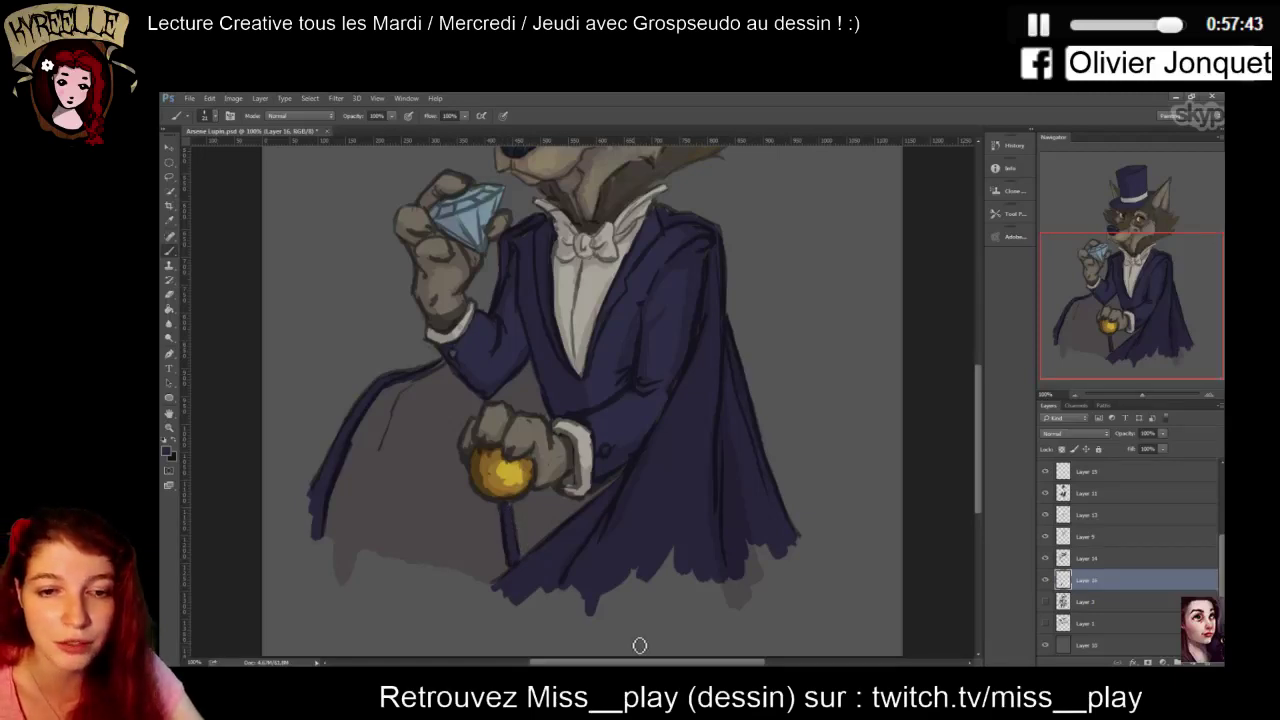
Toggle the visibility of Layers 16, 14 and 9 to identify which parts of the wolf each one holds
key(ctrl+minus)
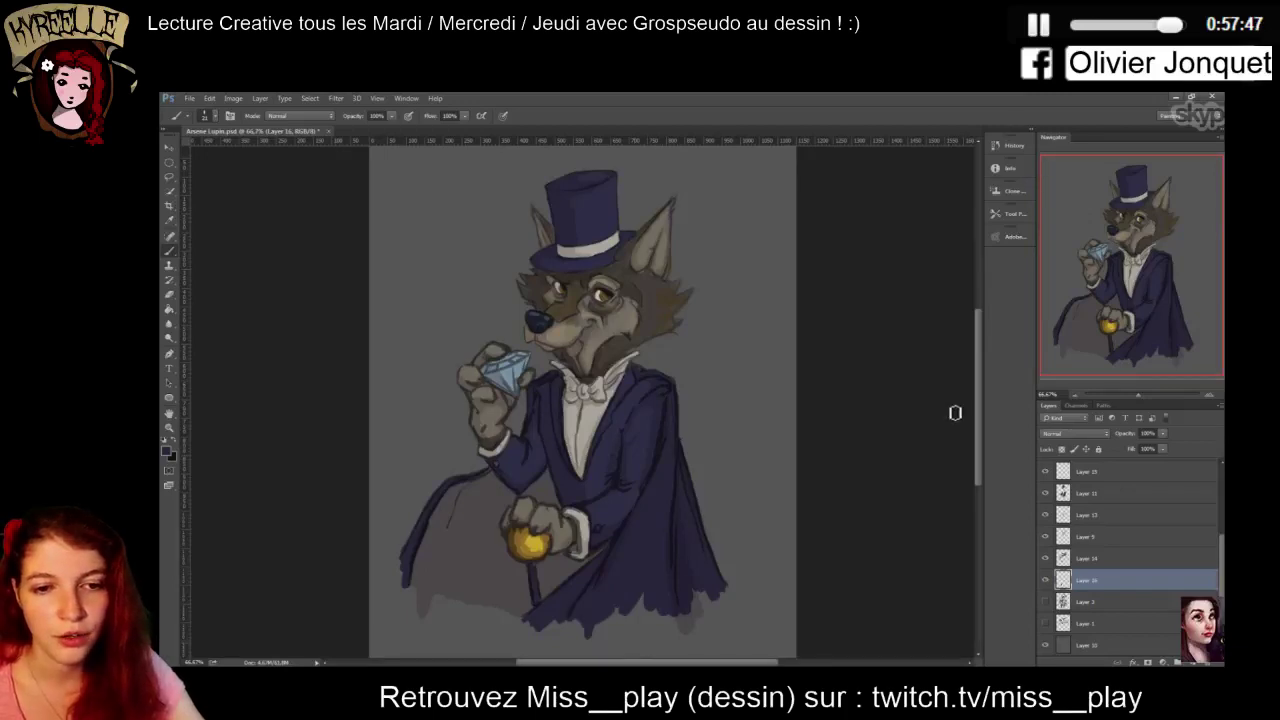
drag(983, 407, 967, 331)
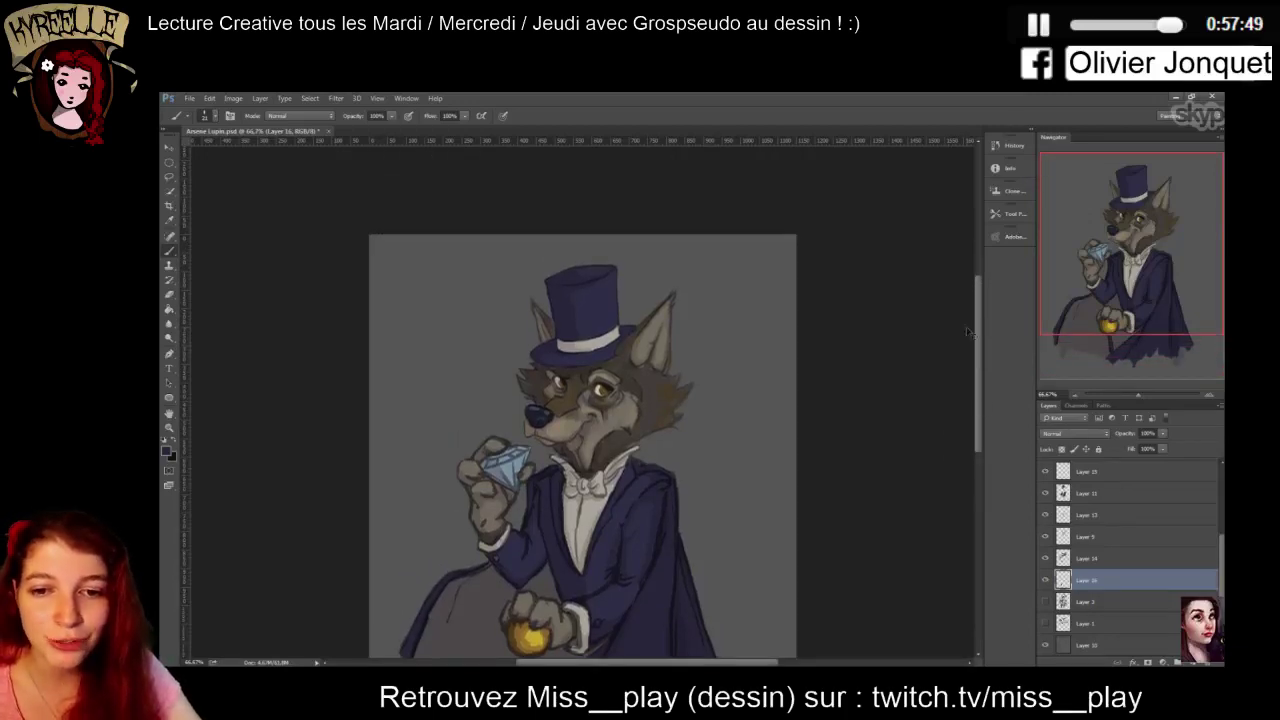
key(ctrl+plus)
key(ctrl+plus)
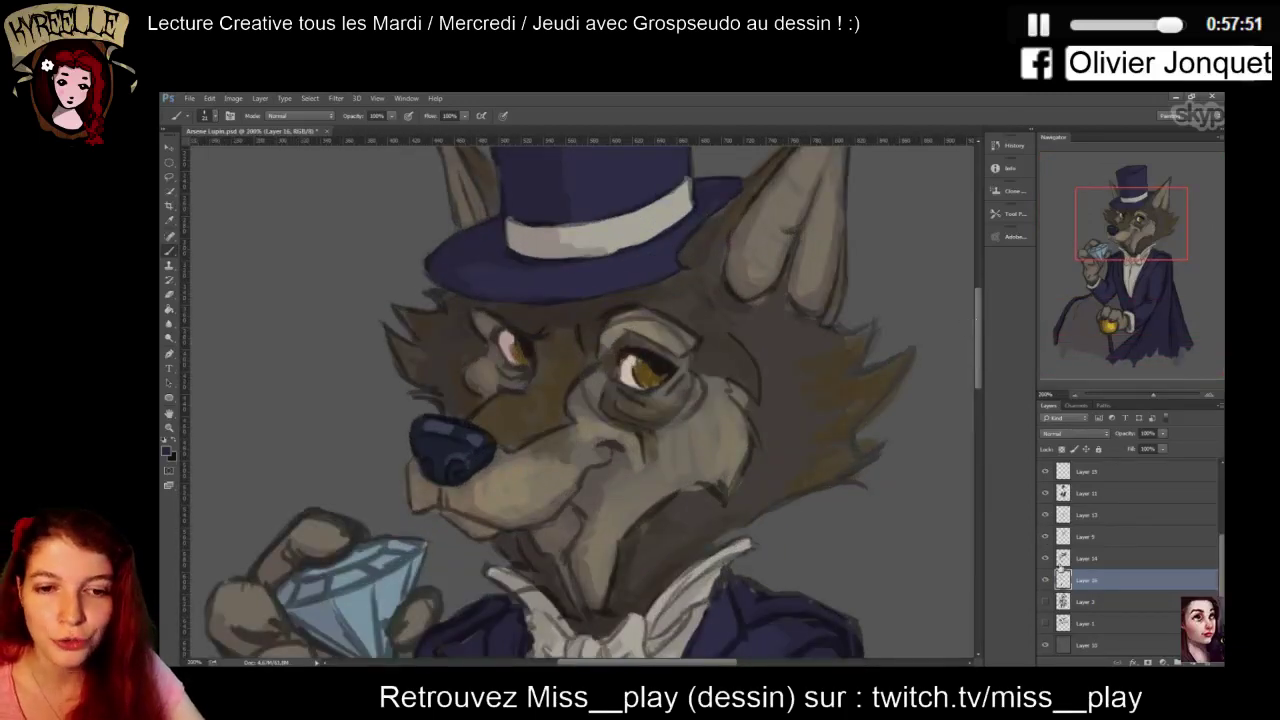
click(1046, 582)
click(1046, 582)
click(1046, 559)
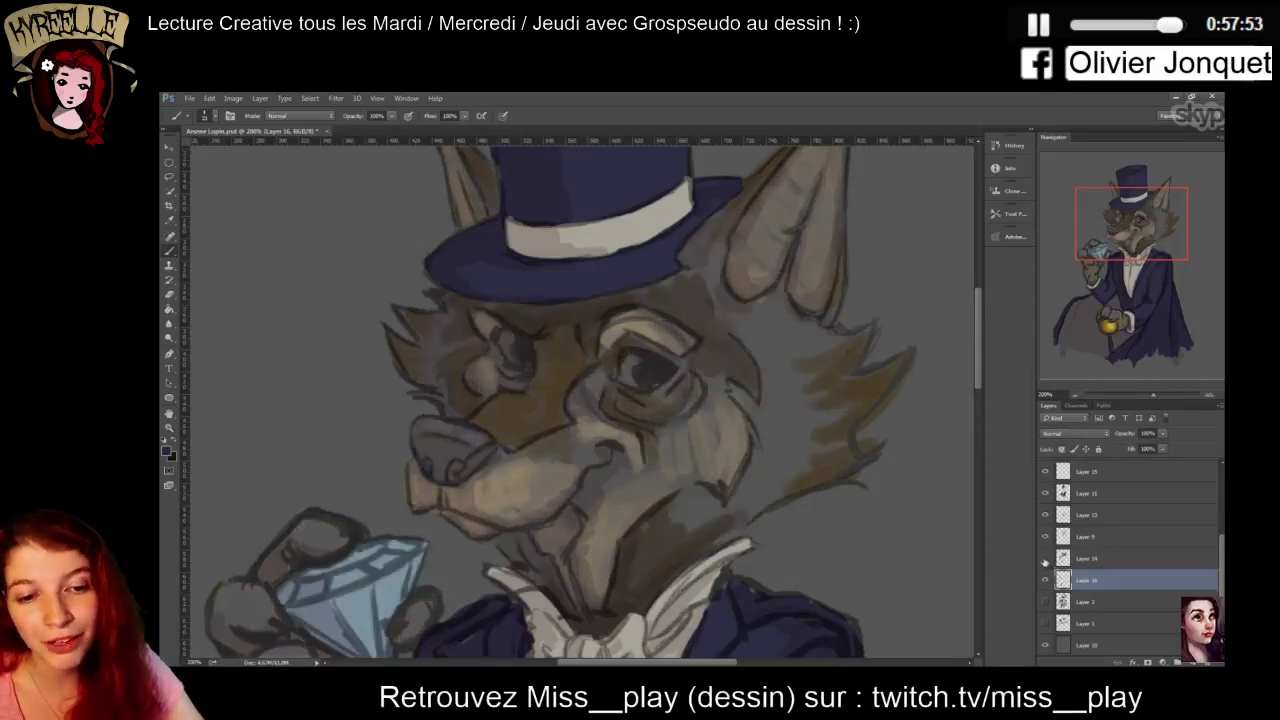
click(1046, 559)
click(1046, 538)
click(1046, 538)
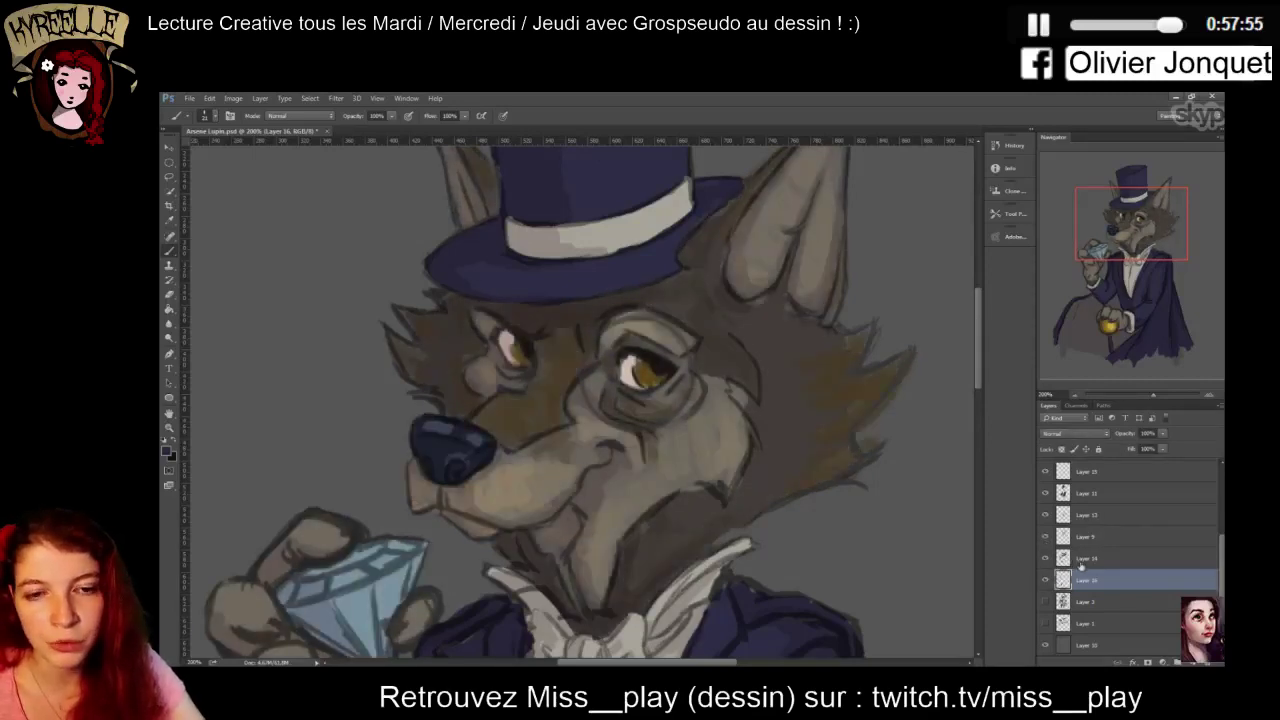
Merge Layers 14 and 9 into a single fur layer
click(1080, 560)
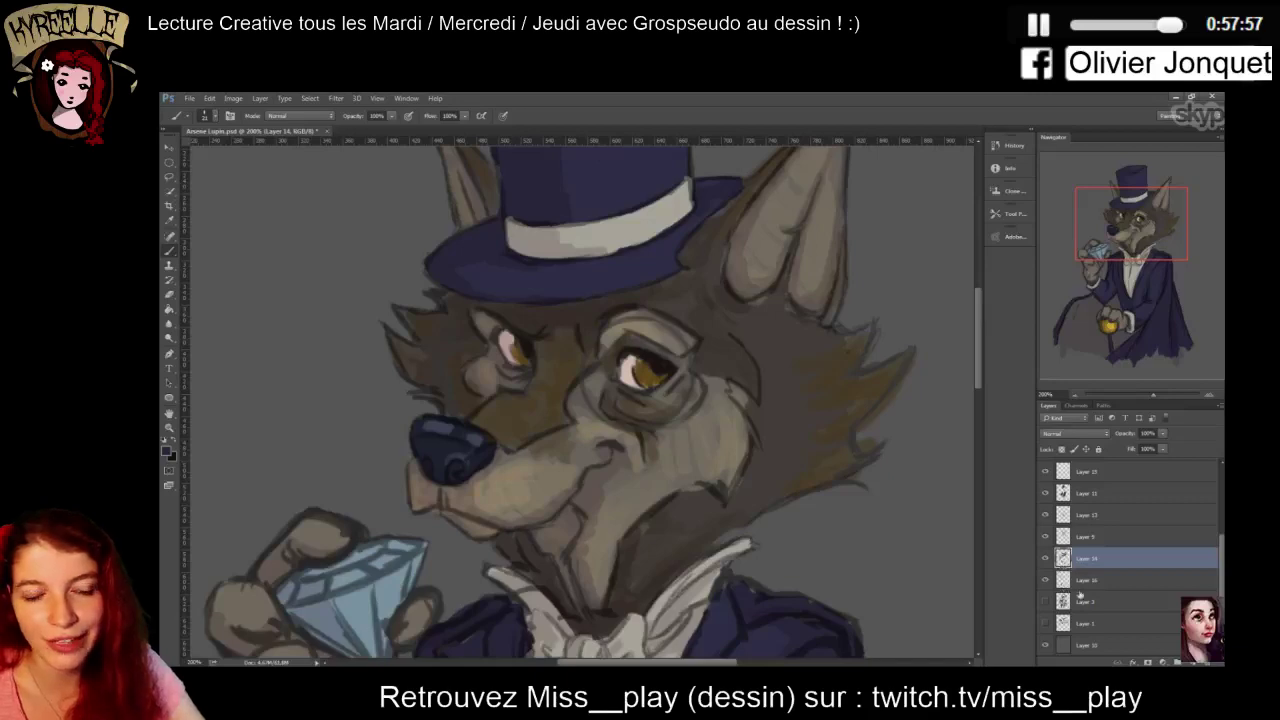
ctrl+click(1085, 540)
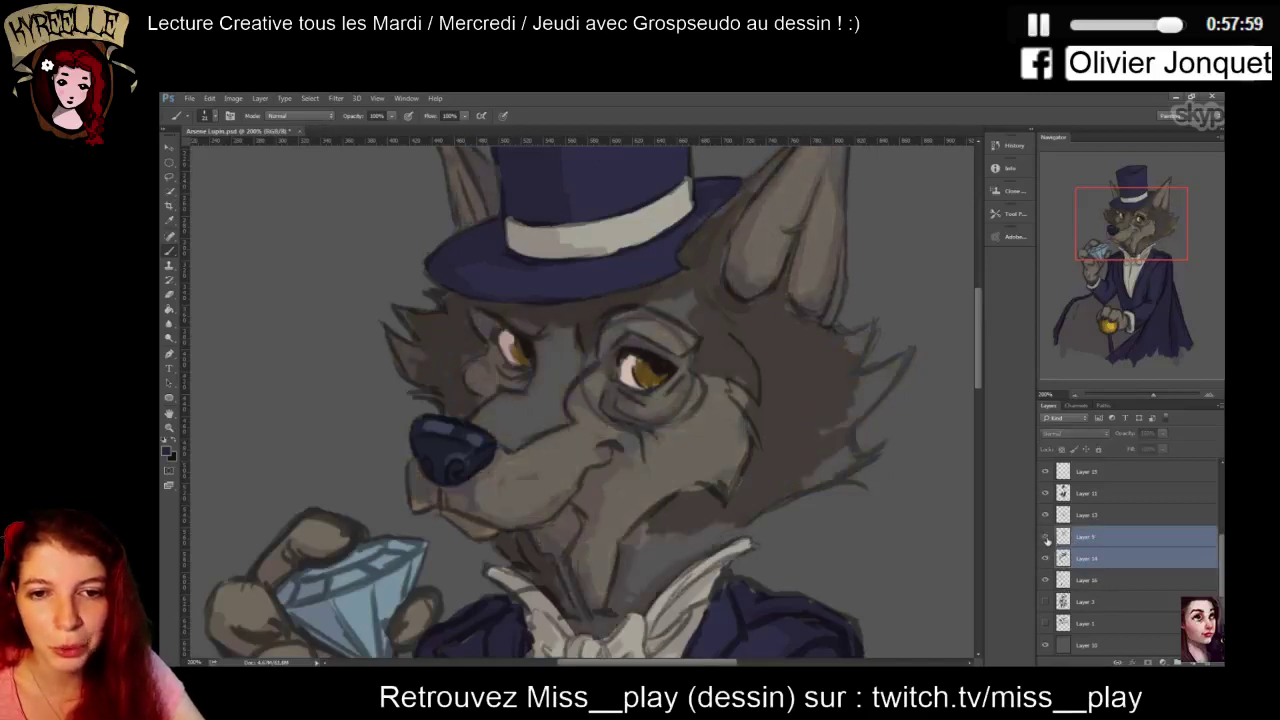
right_click(1098, 545)
click(1126, 397)
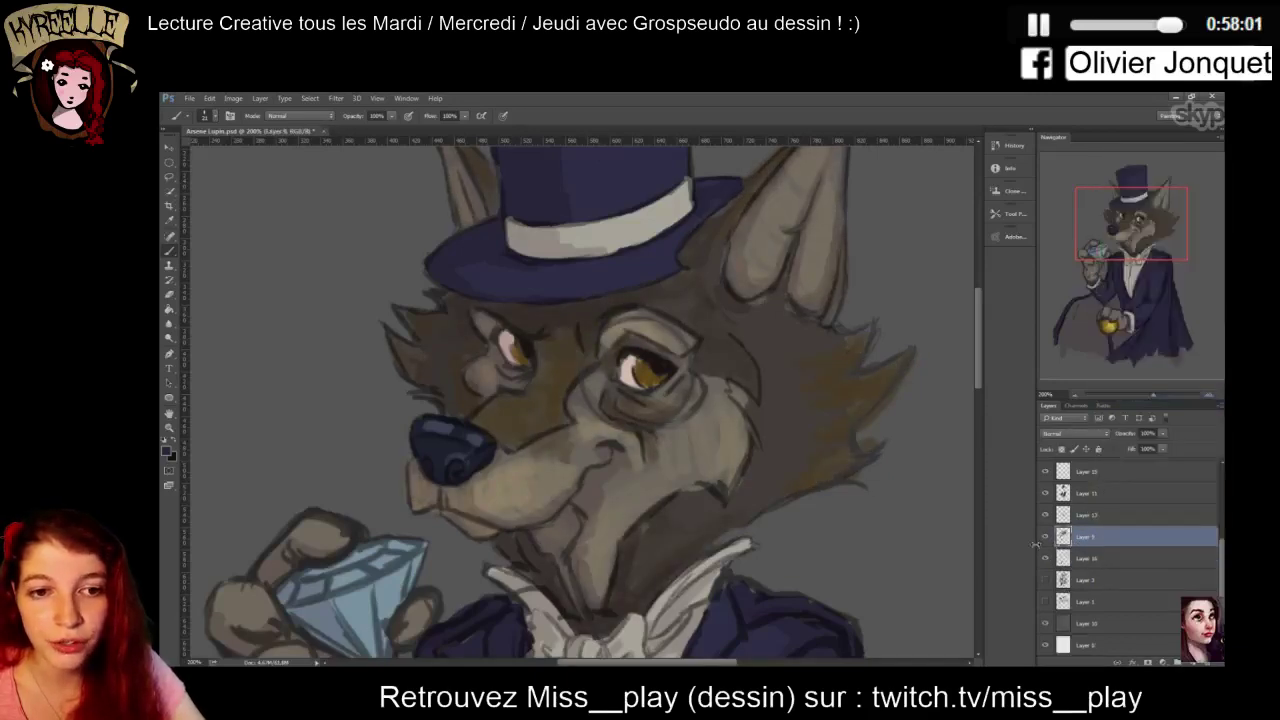
Toggle the visibility of the merged fur layer and Layer 13 to check their contents, and select Layer 9
click(1045, 537)
click(1045, 537)
click(1062, 516)
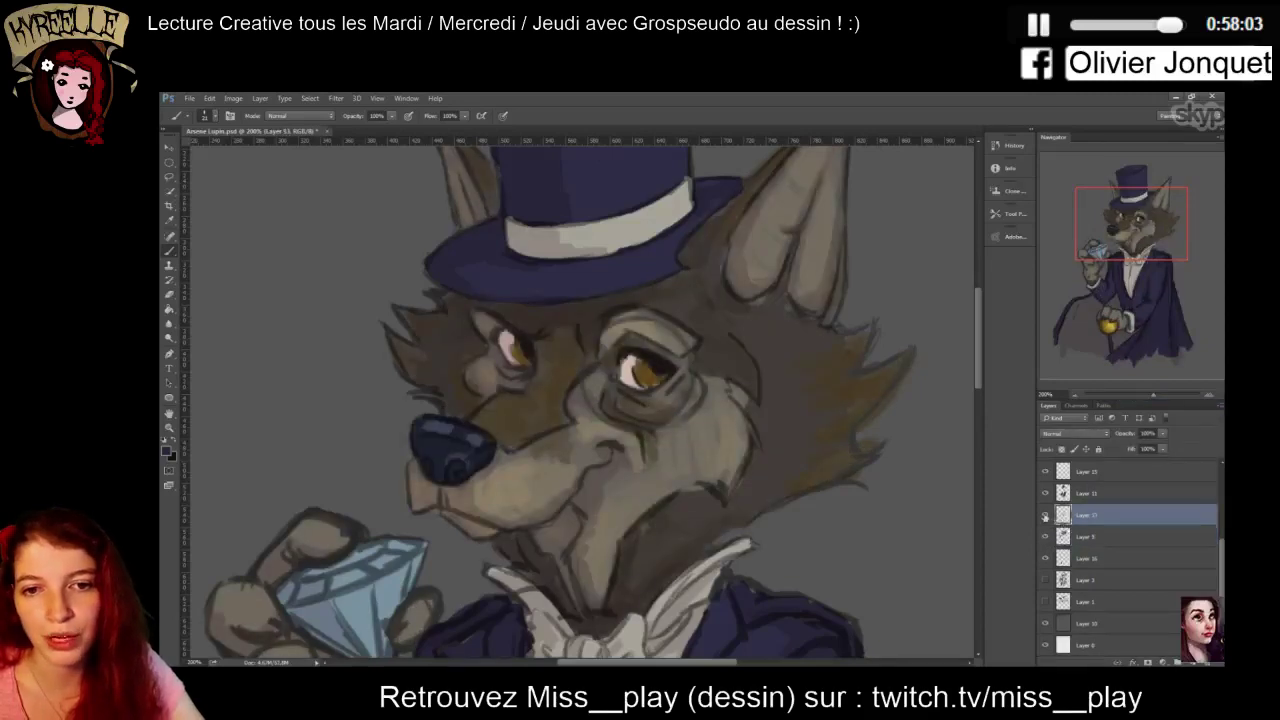
click(1046, 515)
click(1046, 515)
click(1046, 515)
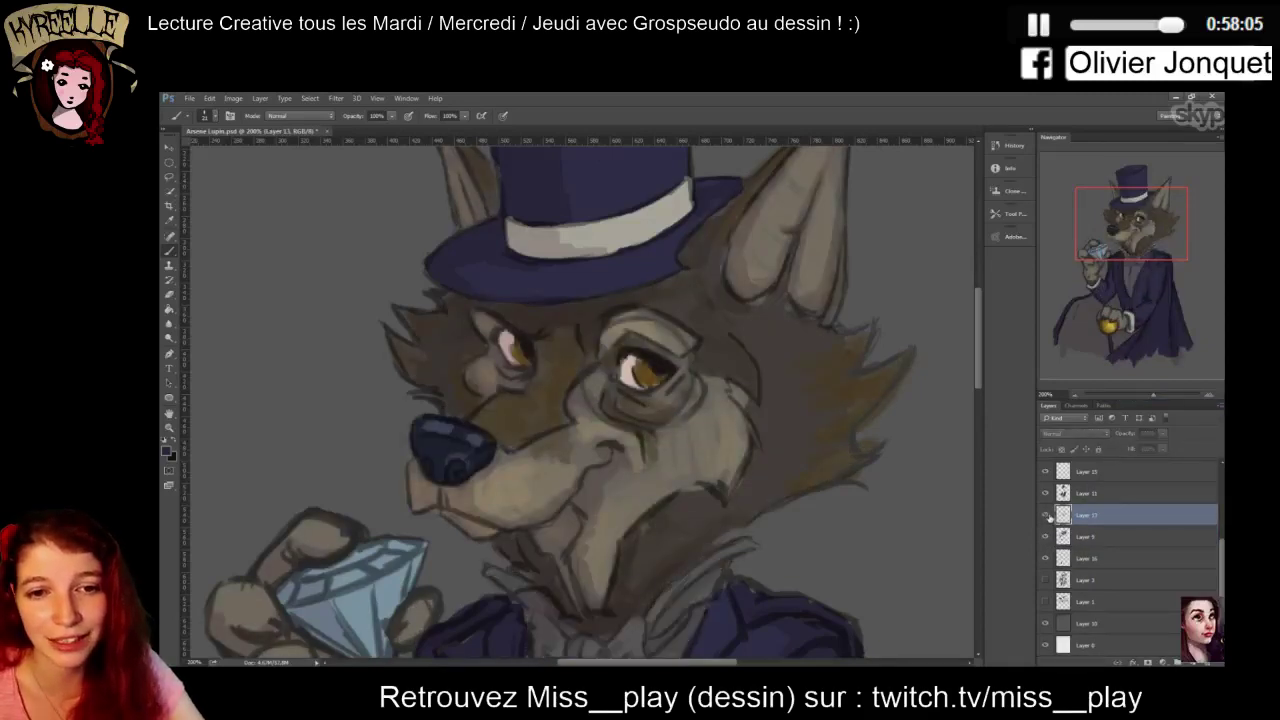
click(1046, 515)
click(1082, 537)
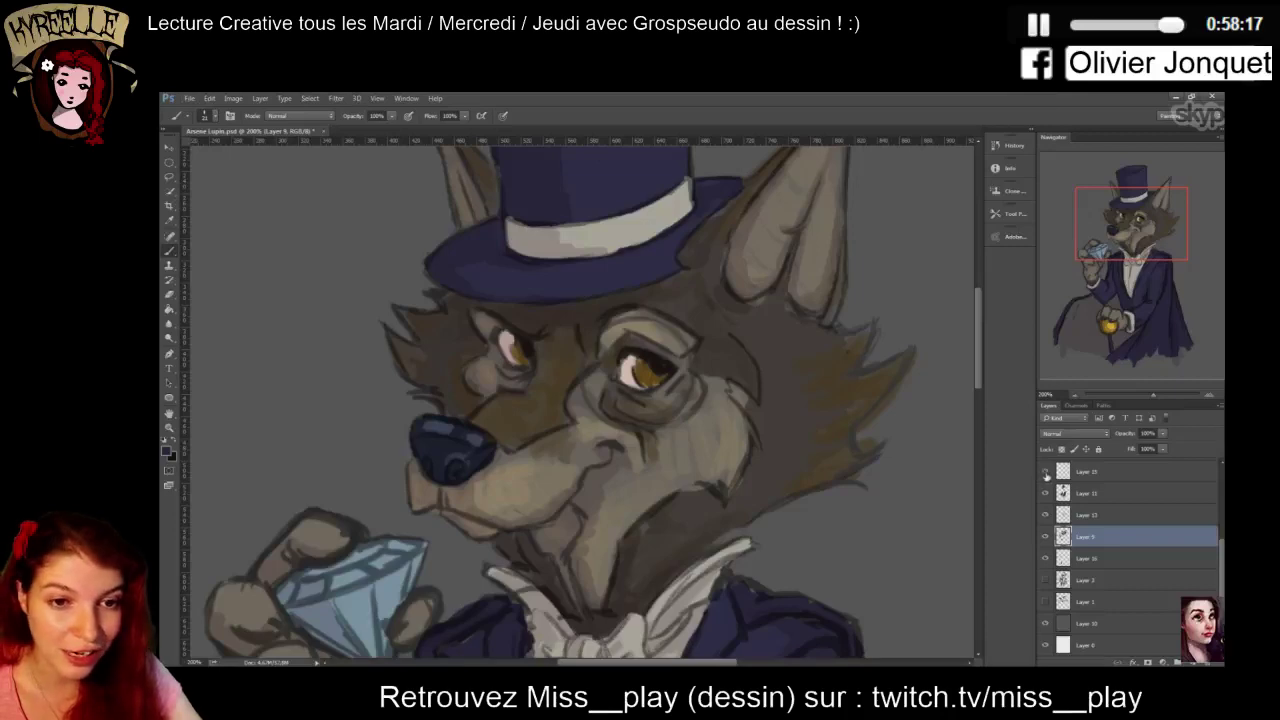
Check the line layer above Layer 7 by toggling its visibility, set Layer 7's blend mode to Normal, and merge the two layers
scroll(1221, 553, up, 5)
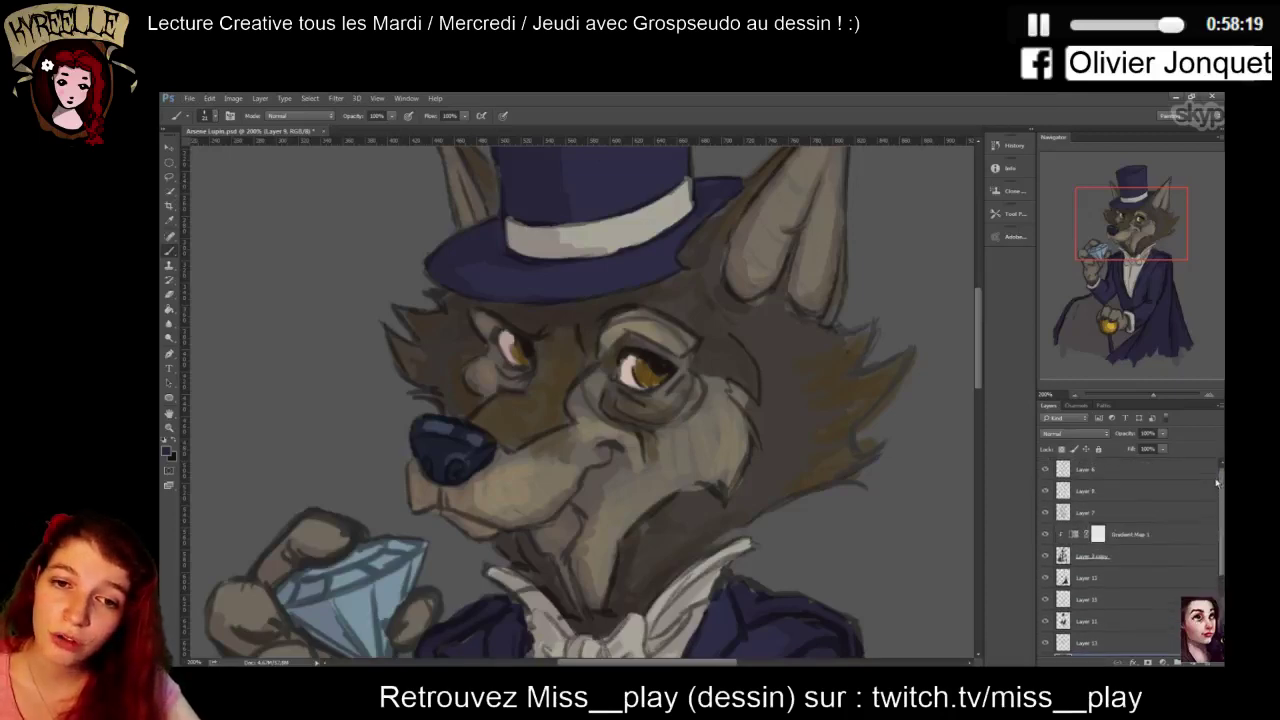
click(1046, 492)
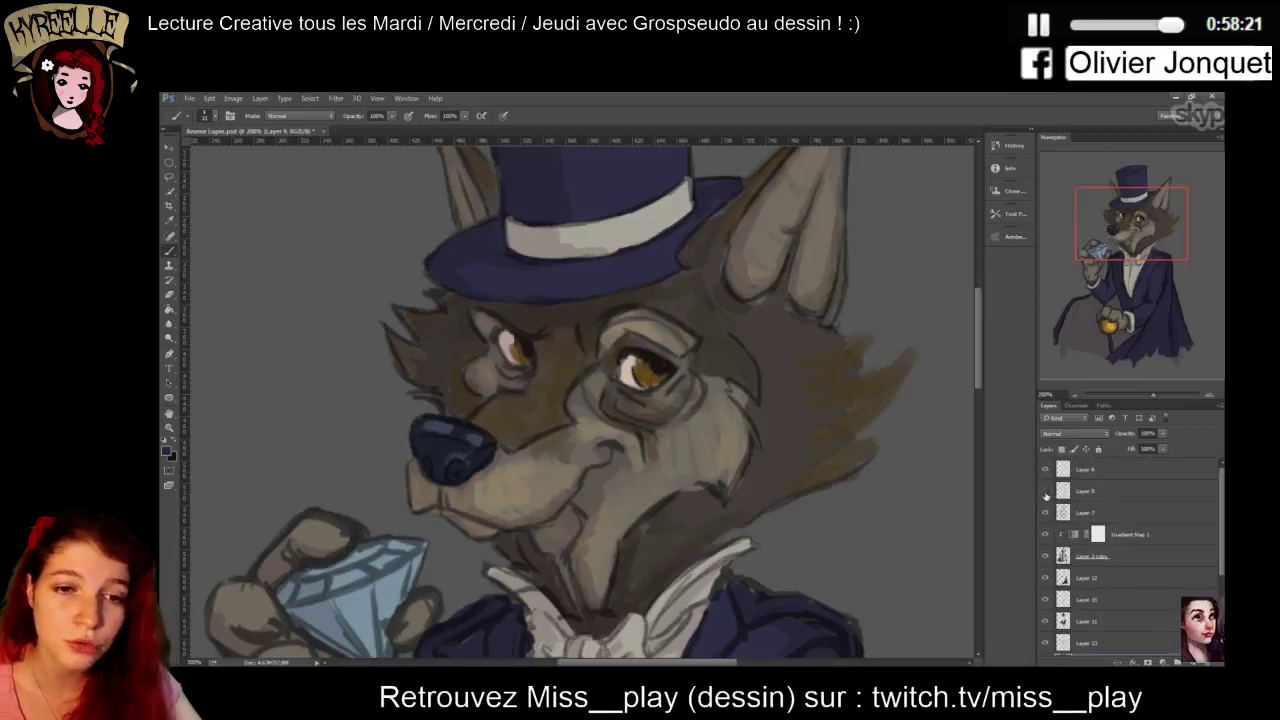
click(1046, 492)
click(1066, 512)
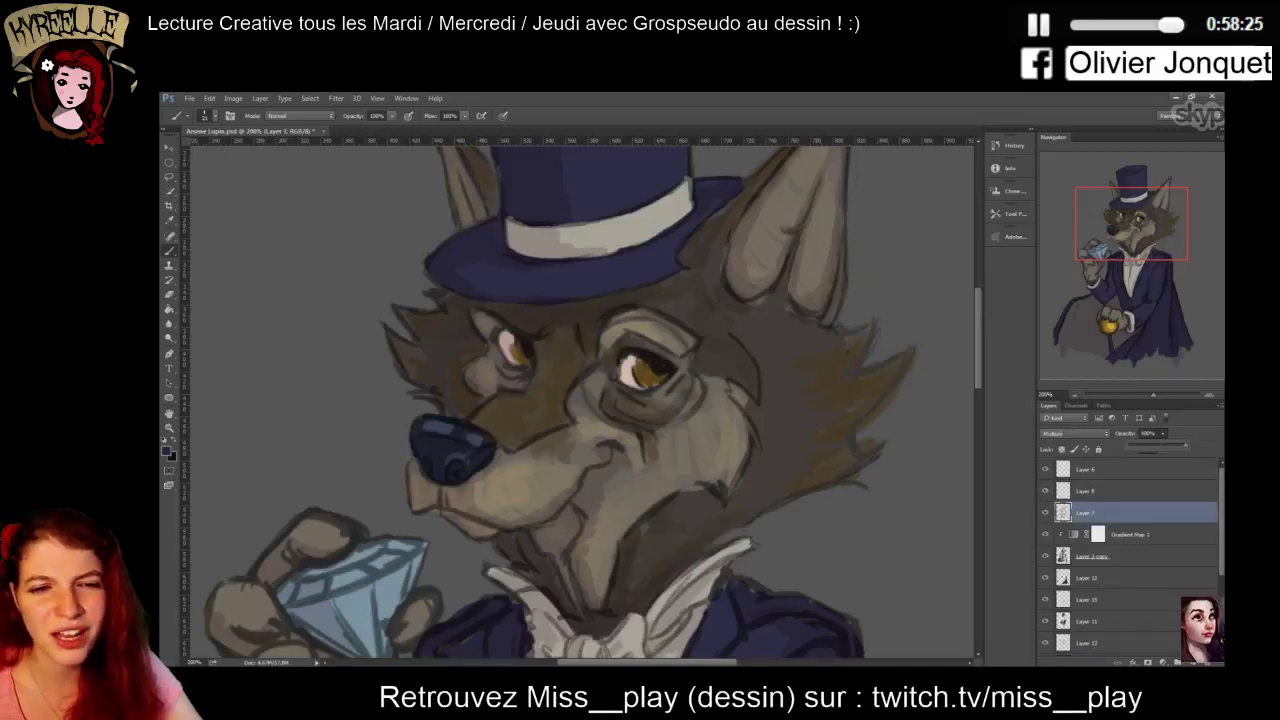
click(1075, 433)
click(1096, 492)
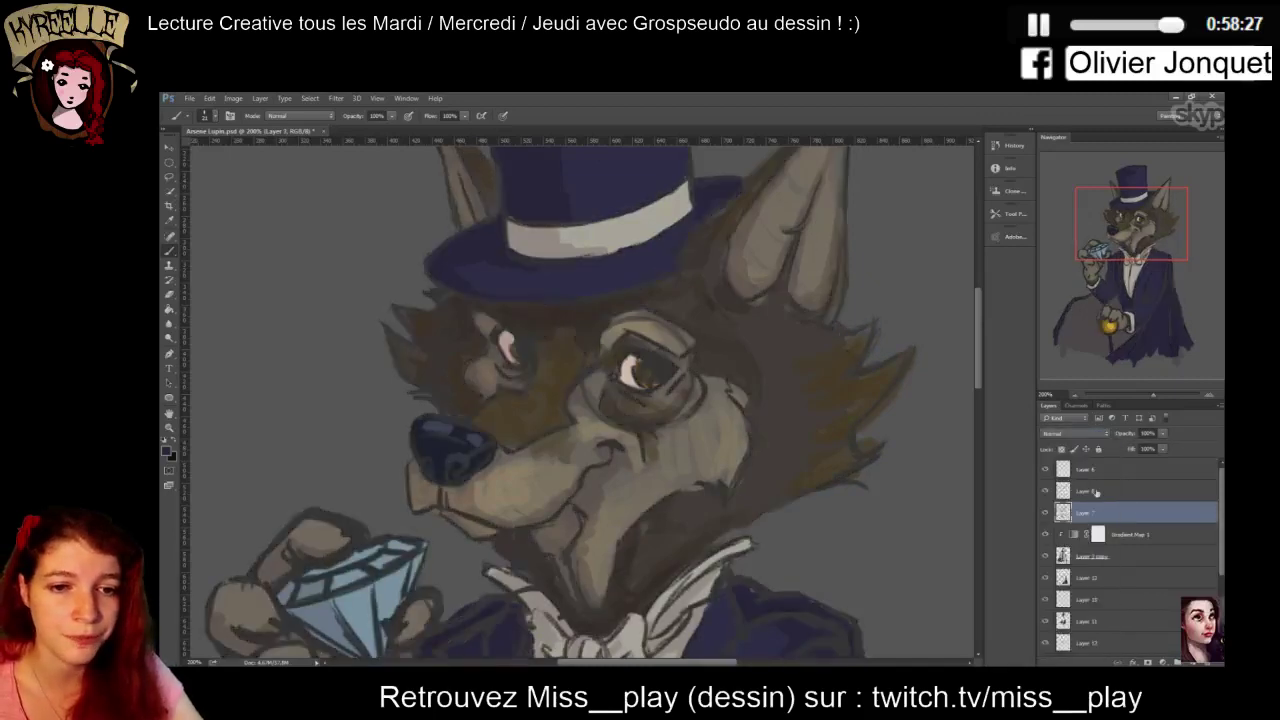
ctrl+click(1096, 492)
right_click(1098, 492)
click(1130, 356)
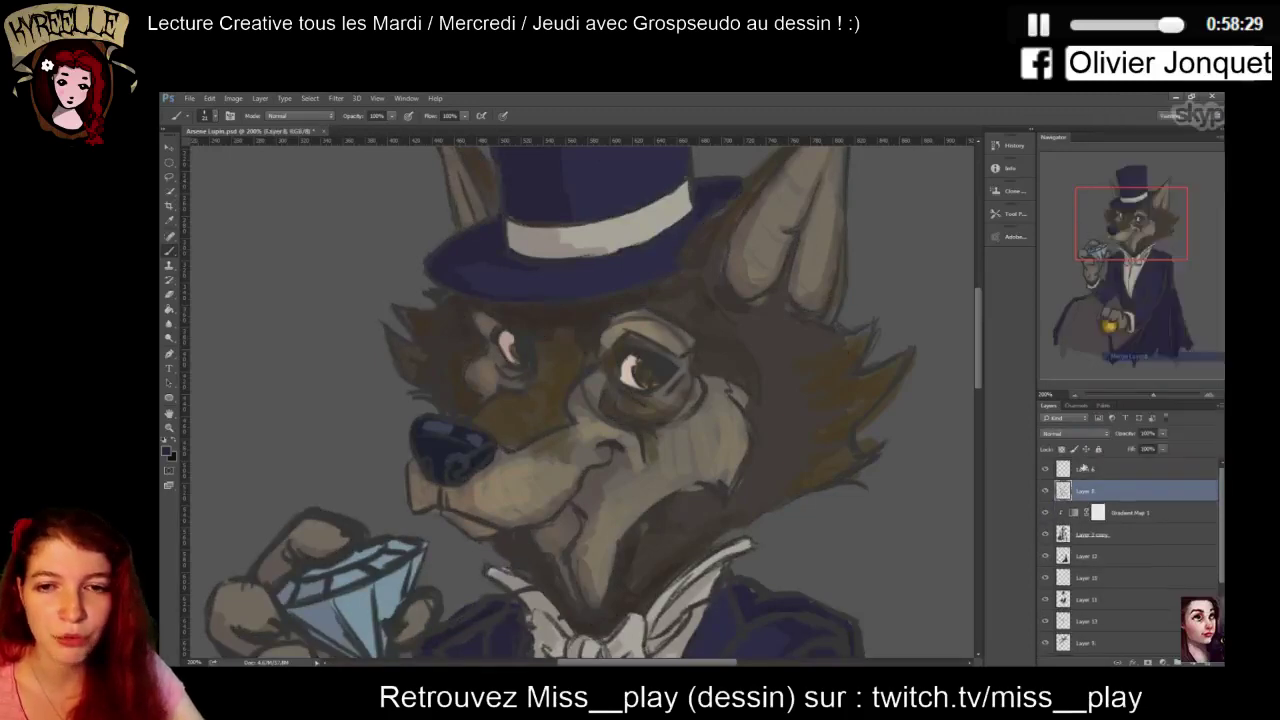
Set the merged line layer's blend mode to Multiply and lower its opacity
click(1075, 433)
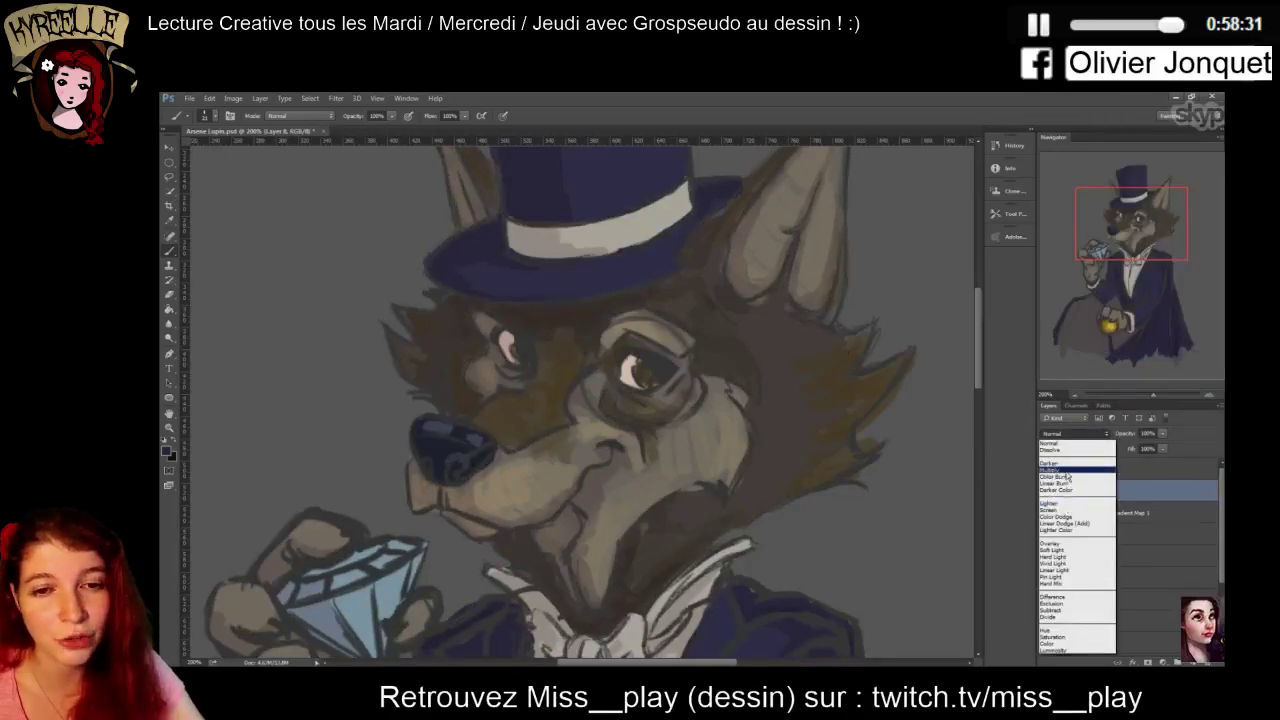
click(1067, 470)
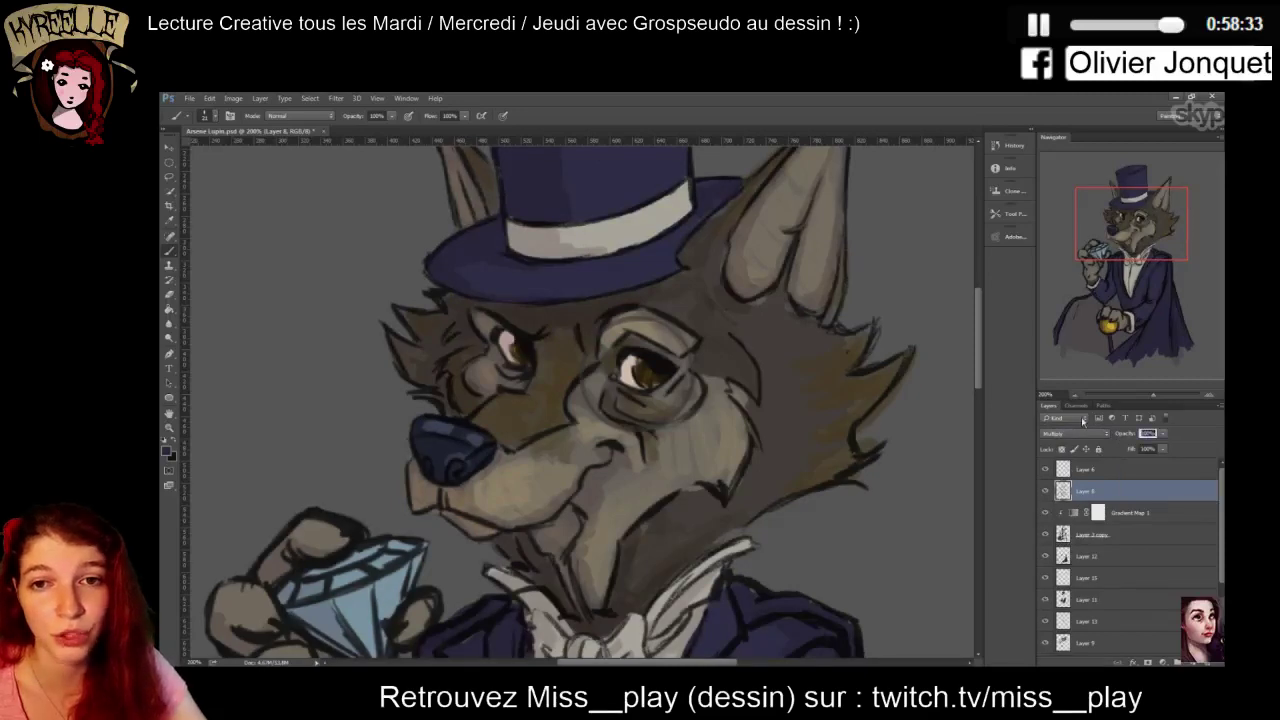
text(50)
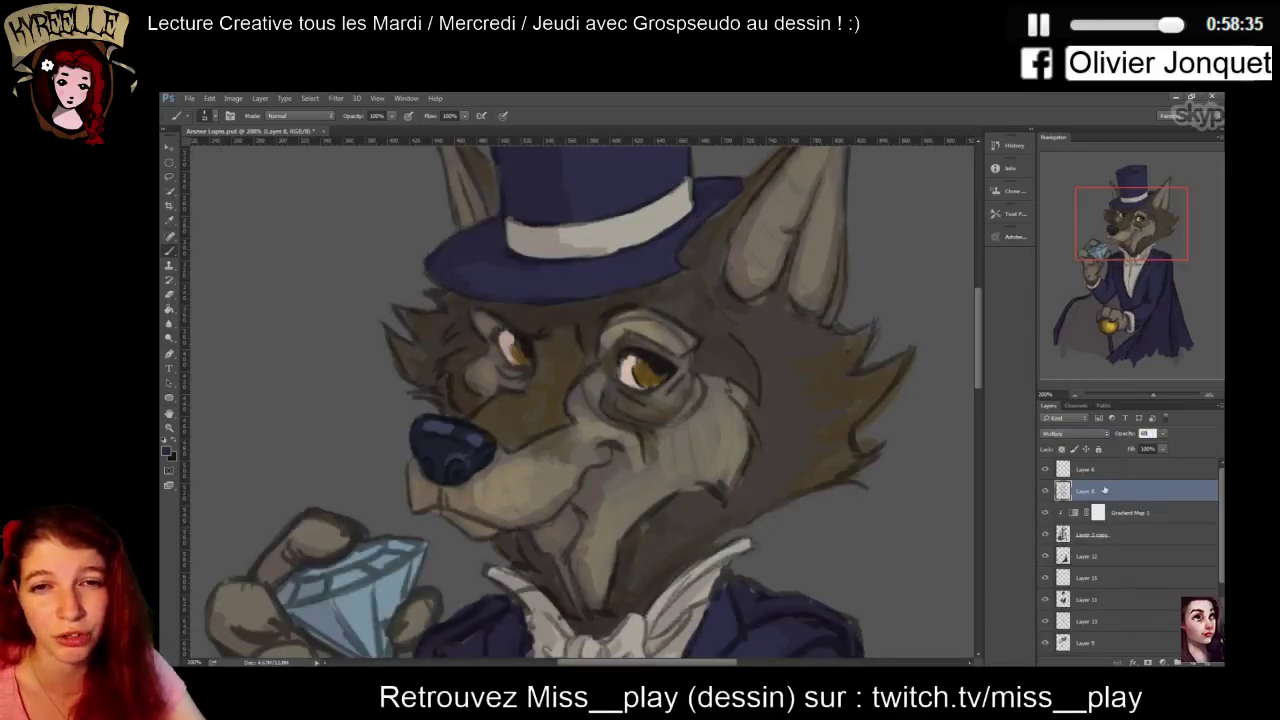
Go through the colour layers below the line art, toggle Layer 9's visibility to check its fur, and make it the painting layer
click(1099, 557)
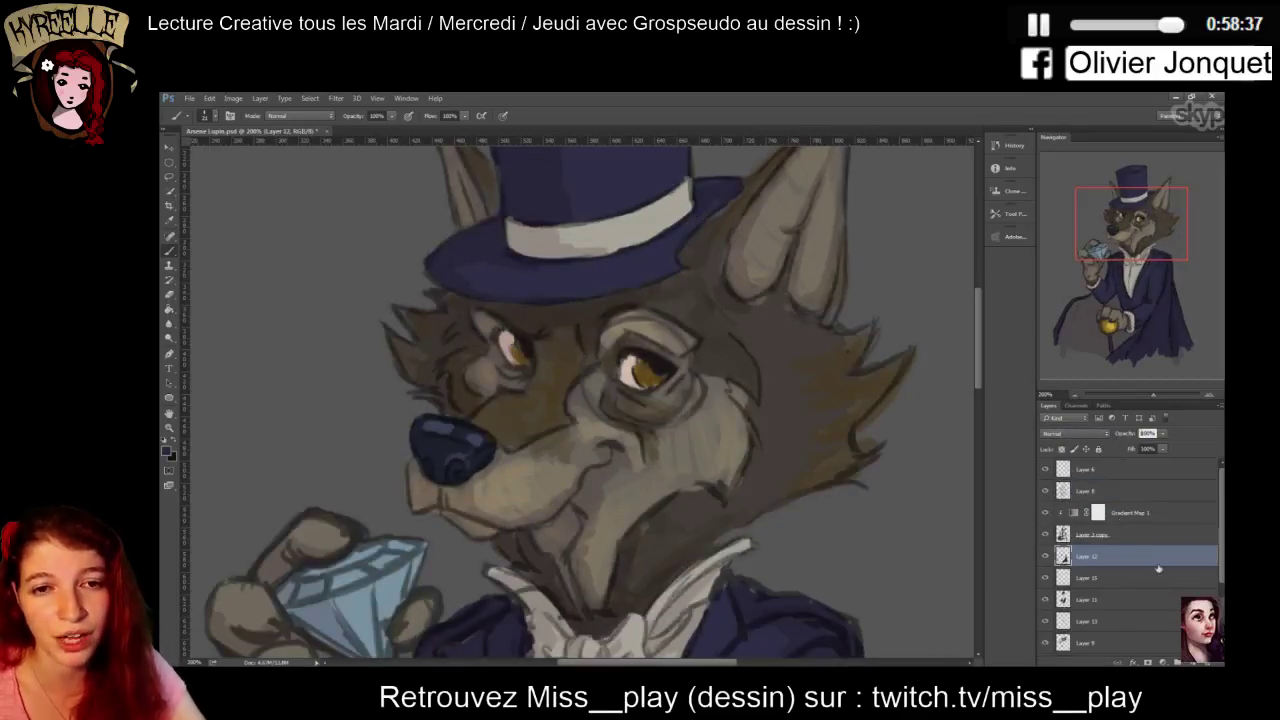
click(1070, 579)
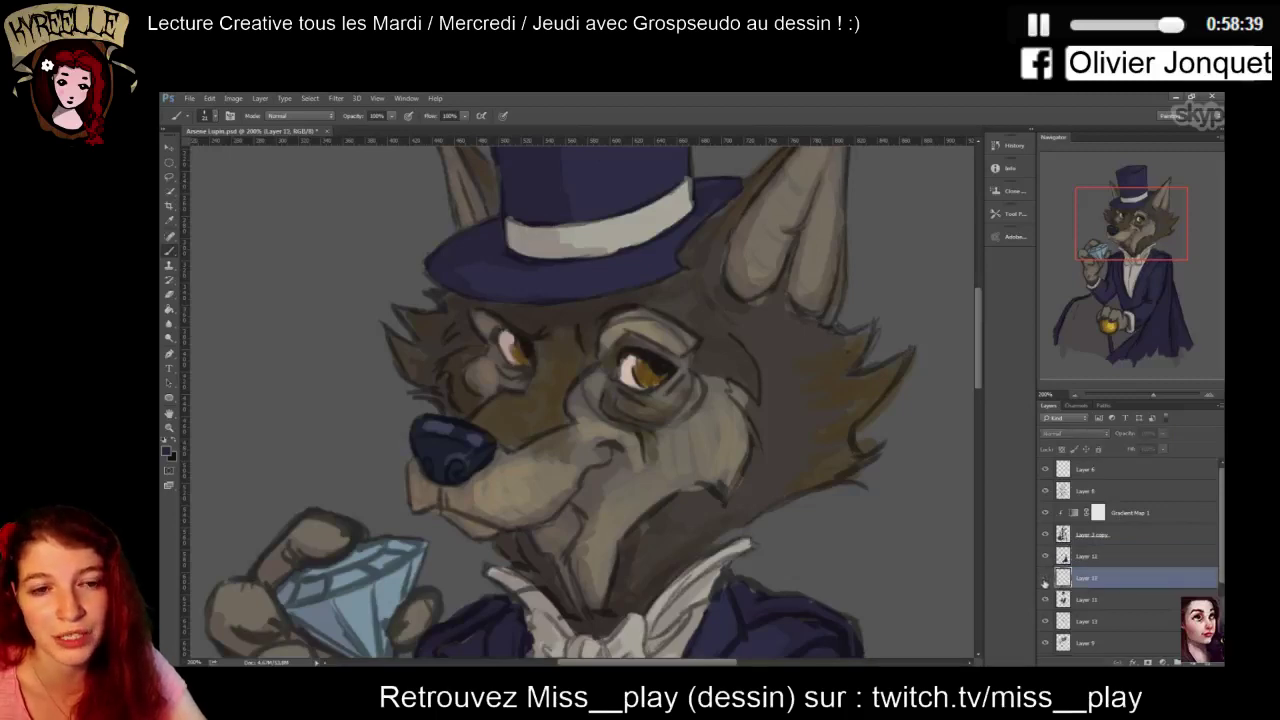
drag(1222, 549, 1222, 590)
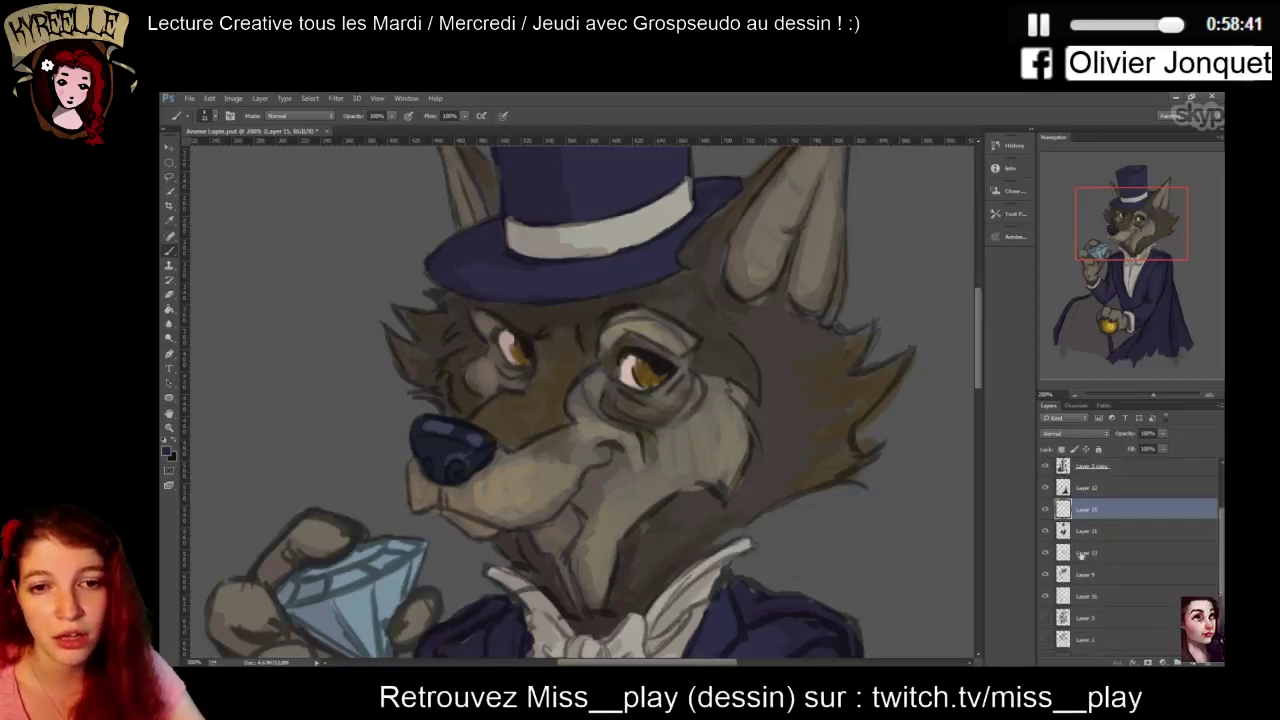
click(1080, 555)
click(1062, 577)
click(1045, 576)
click(1045, 576)
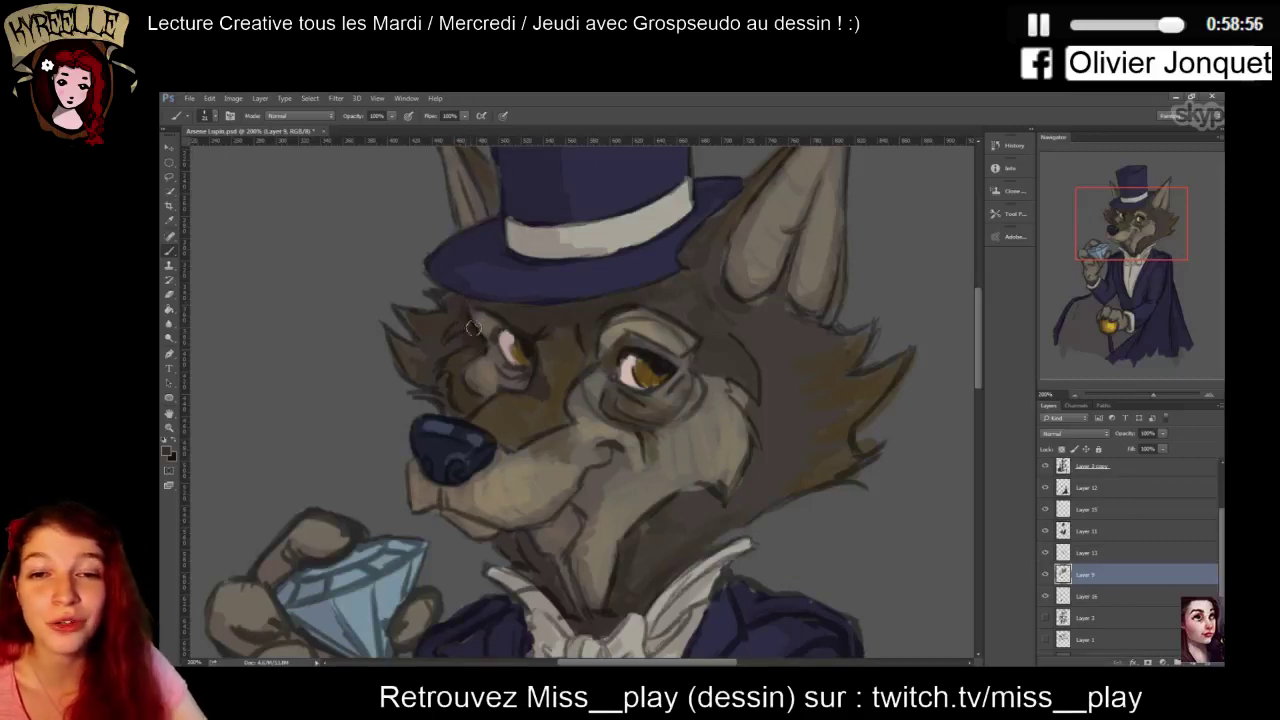
Paint over the lines around both of the wolf's eyes on Layer 9, using dark and light tones sampled from the fur
drag(467, 326, 454, 346)
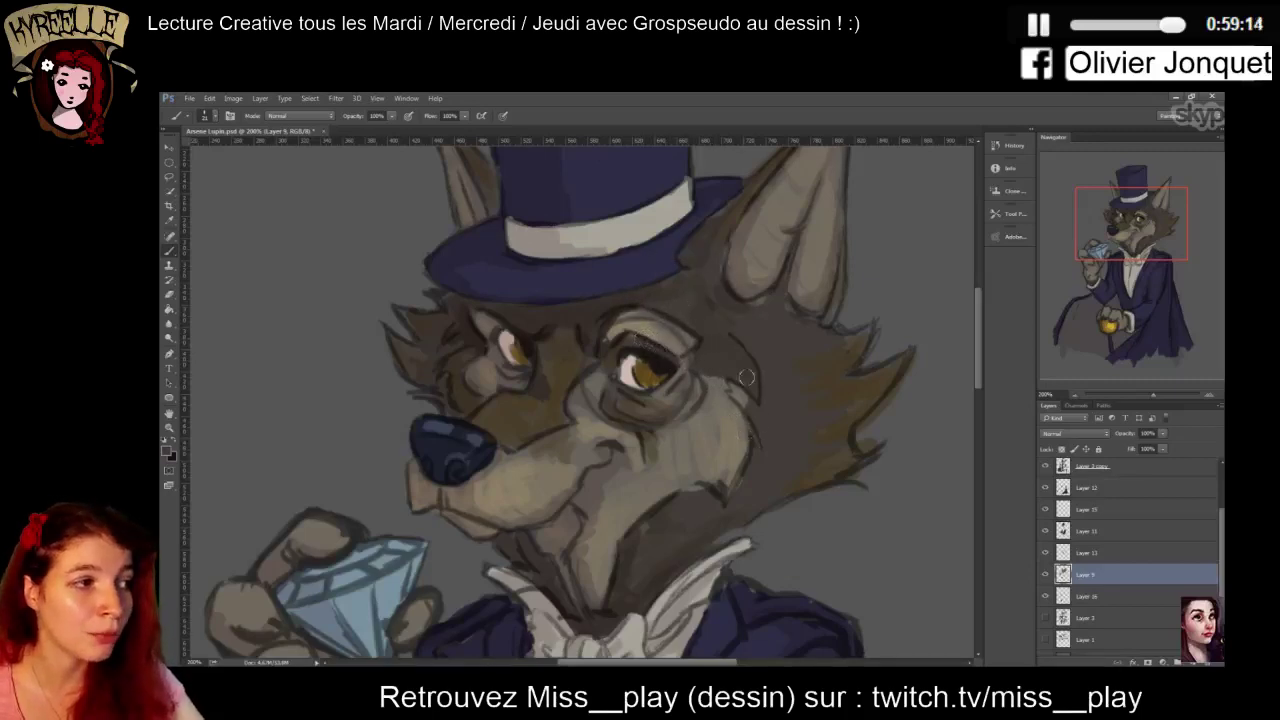
alt+click(659, 333)
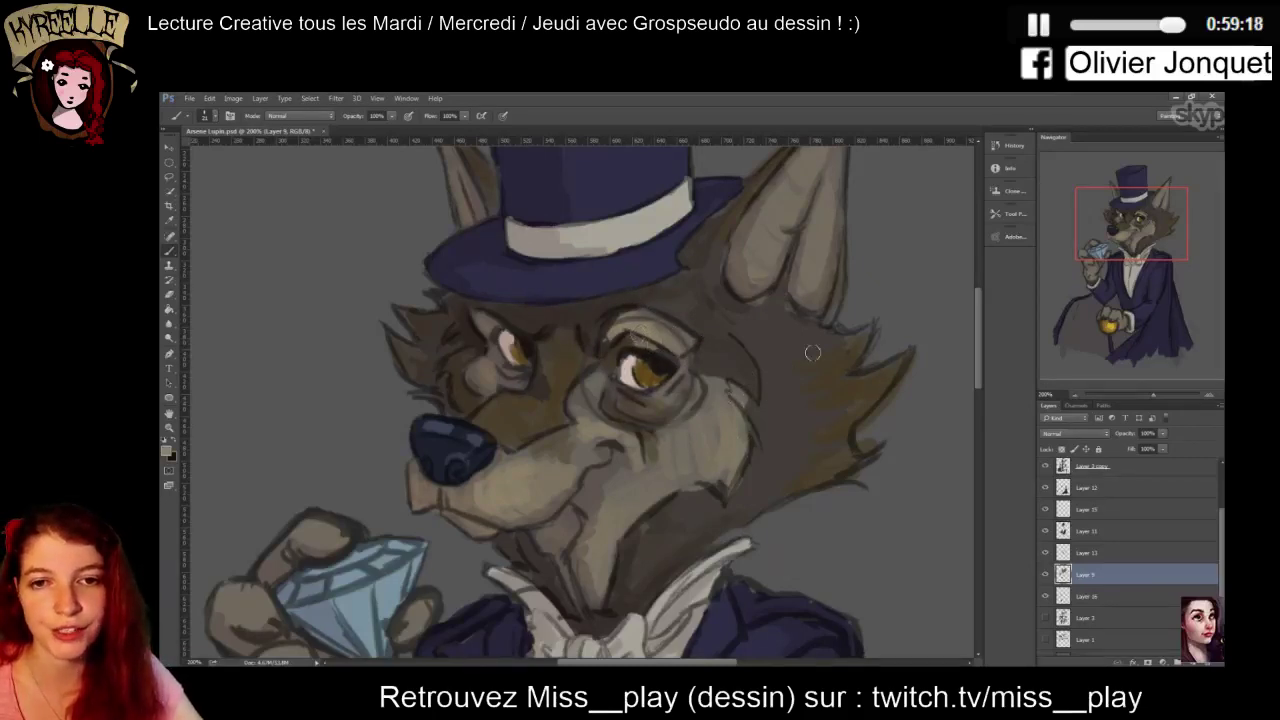
alt+click(607, 342)
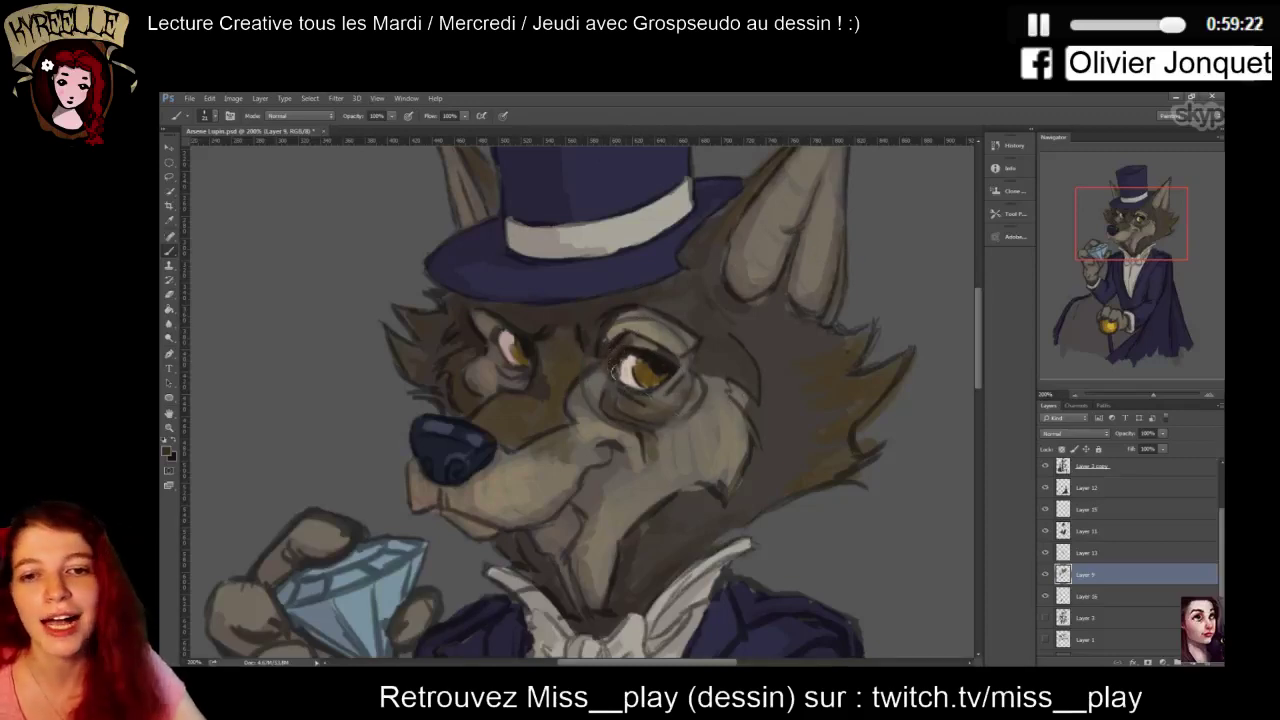
drag(620, 383, 628, 402)
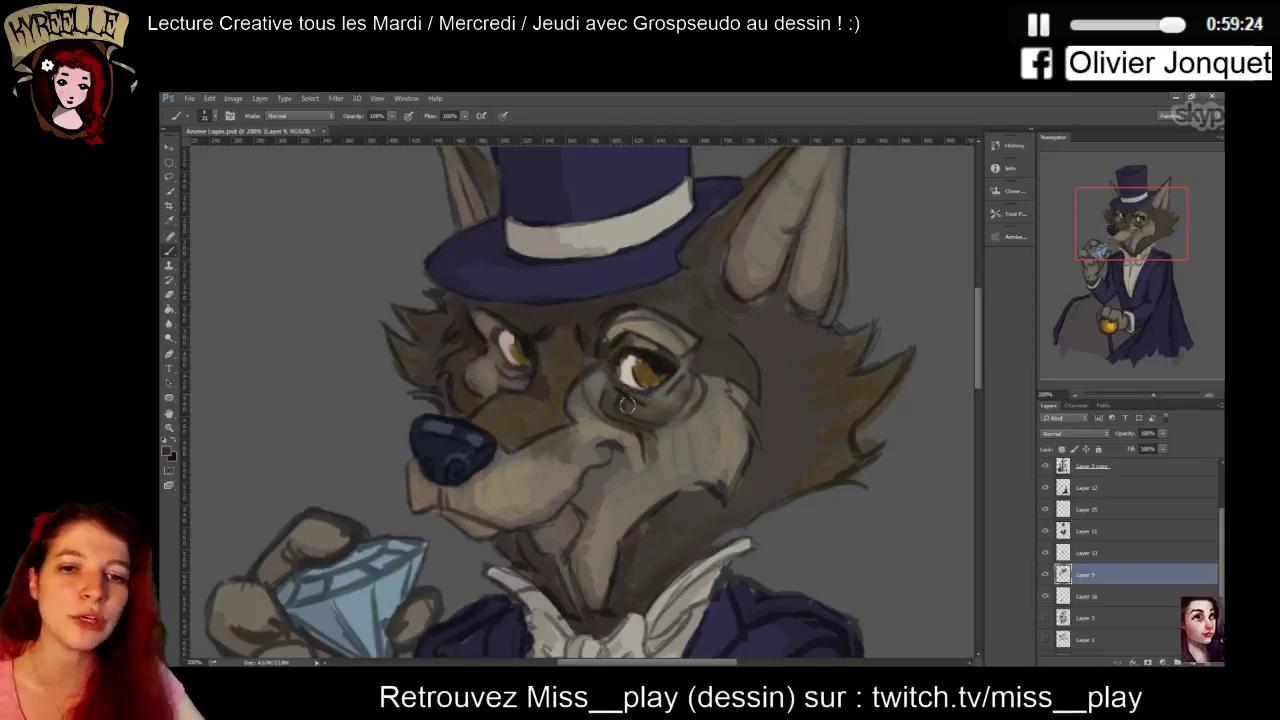
alt+click(632, 402)
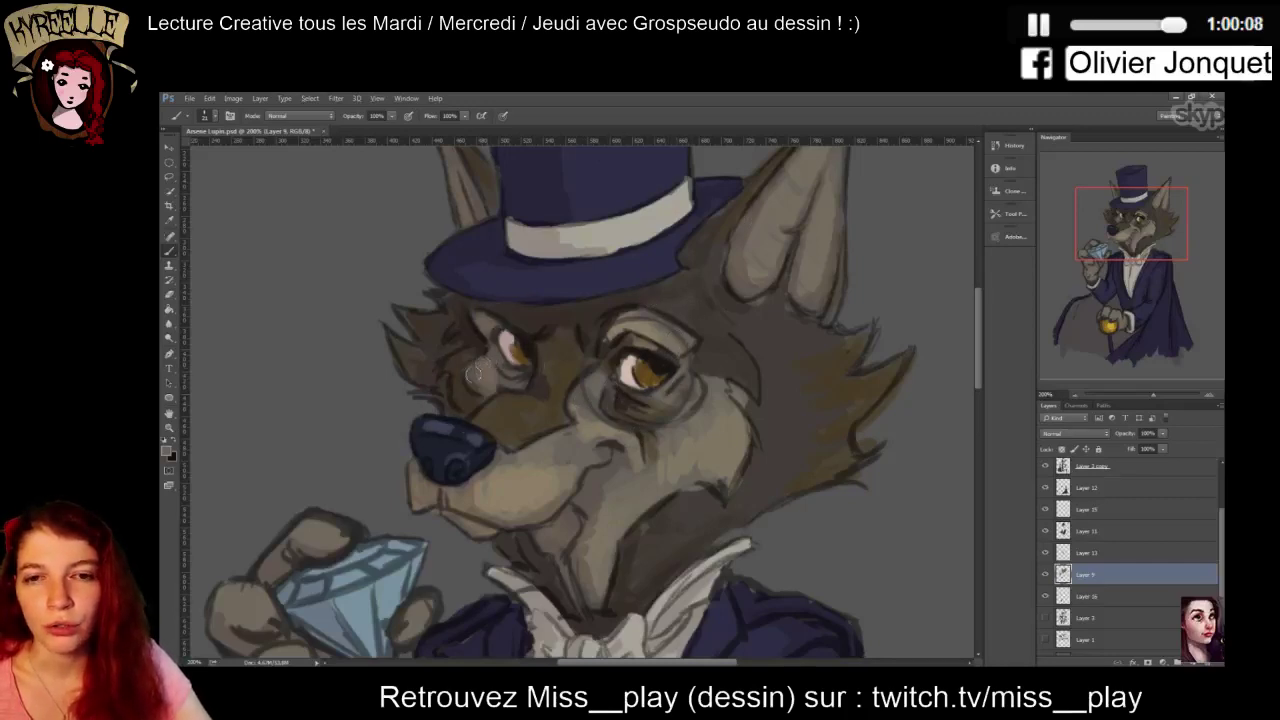
Blend the light fur beneath the wolf's far eye with short strokes of the sampled tone
drag(496, 364, 488, 374)
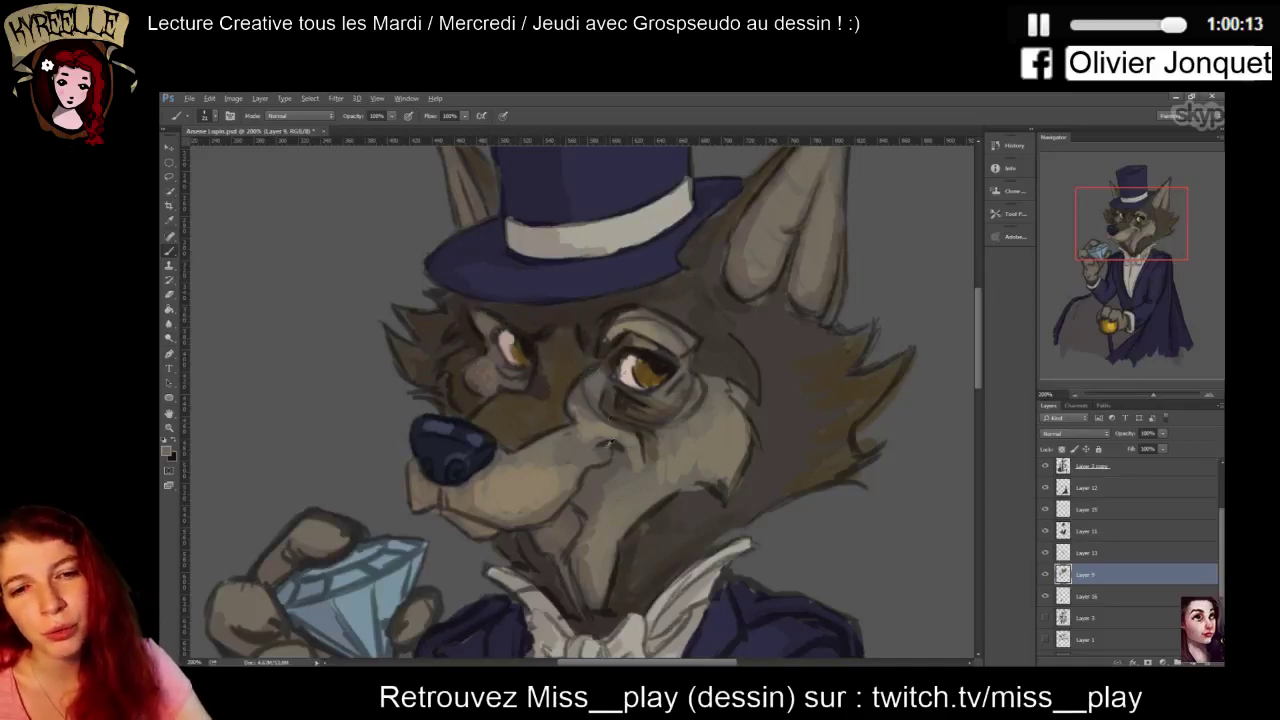
mouse_move(506, 372)
mouse_down()
mouse_move(528, 364)
mouse_move(483, 369)
mouse_move(512, 380)
mouse_up()
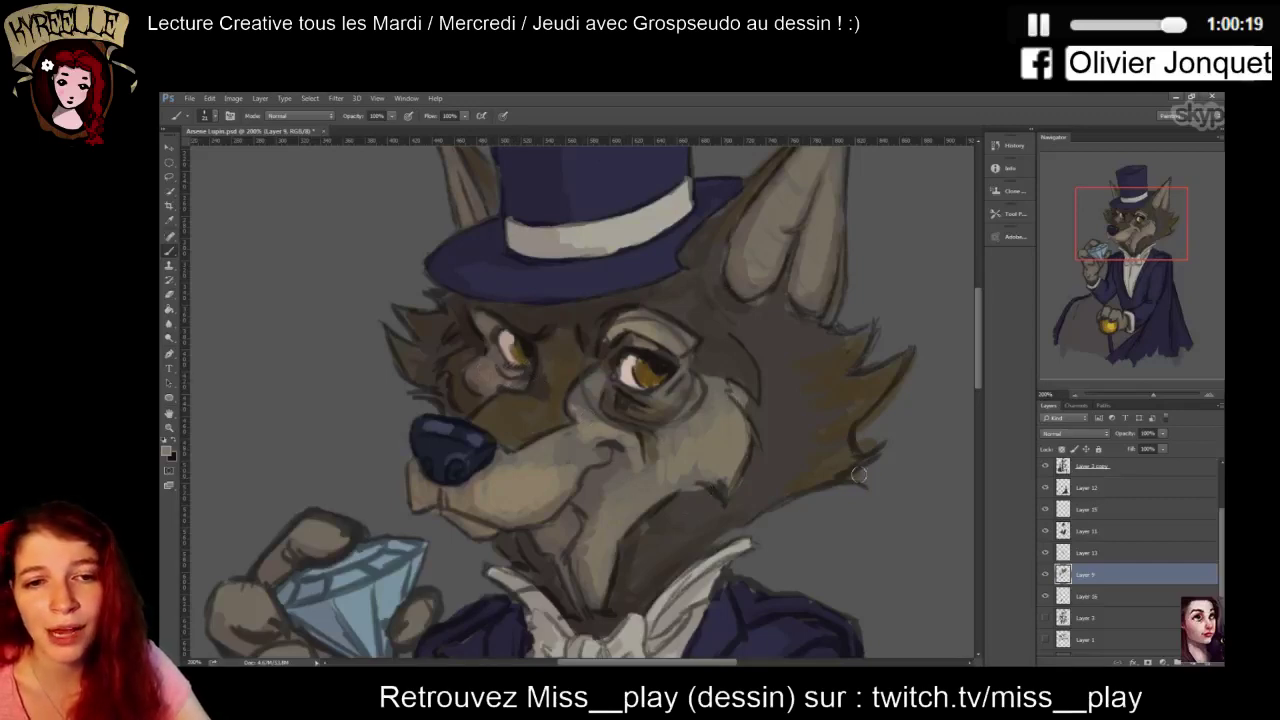
key(ctrl+minus)
key(ctrl+plus)
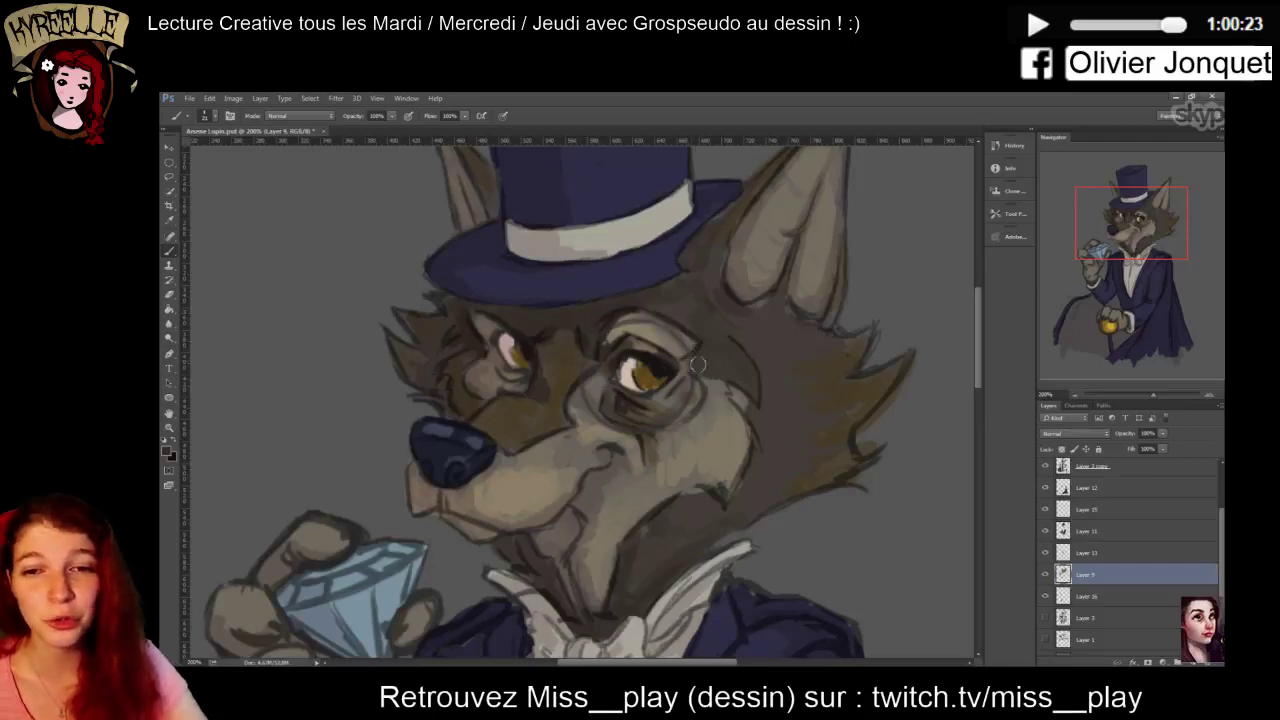
Paint dark brown shading along the wolf's temple and above the near eye, and reduce the brush size to 9 px
mouse_move(762, 400)
mouse_down()
mouse_move(721, 372)
mouse_move(716, 337)
mouse_up()
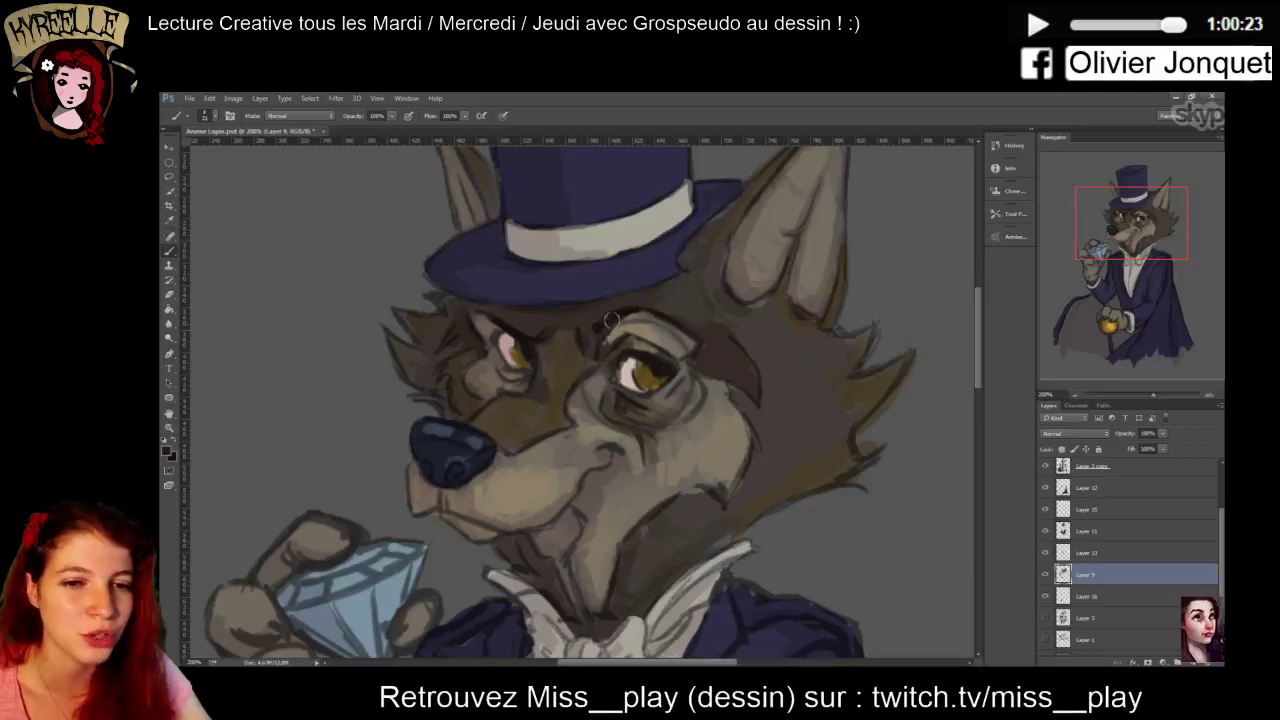
right_click(745, 325)
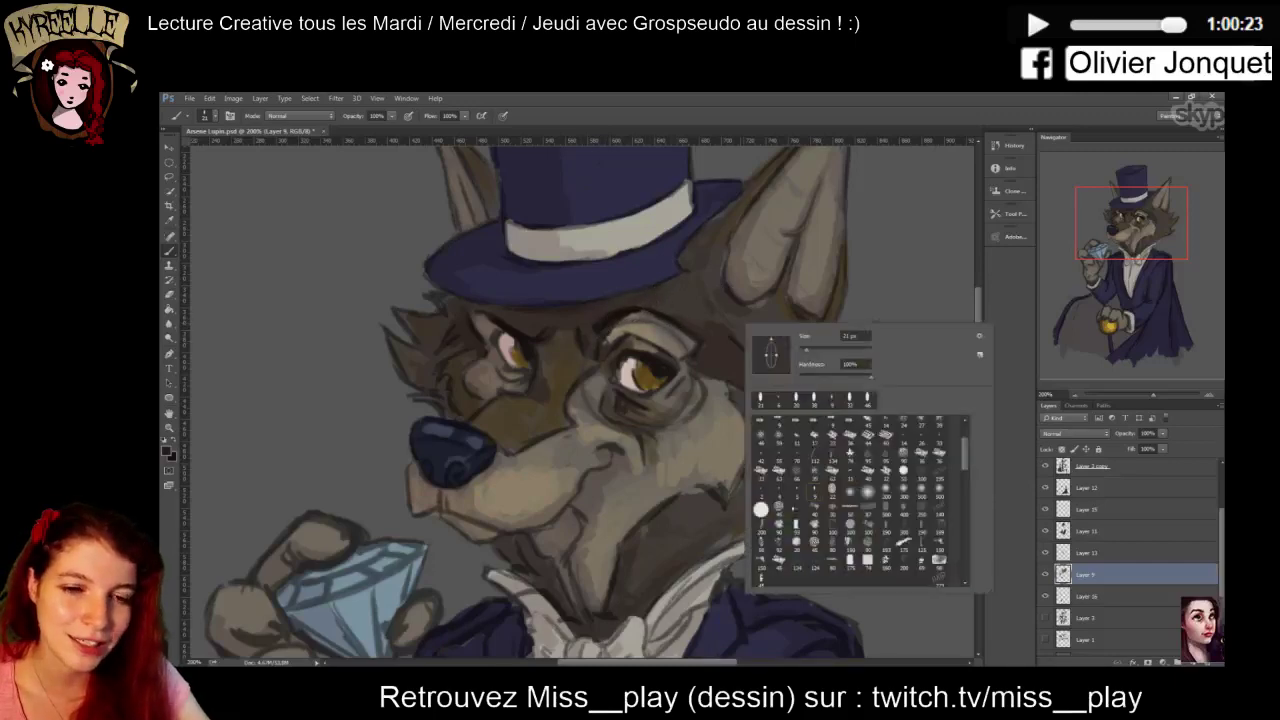
key(Return)
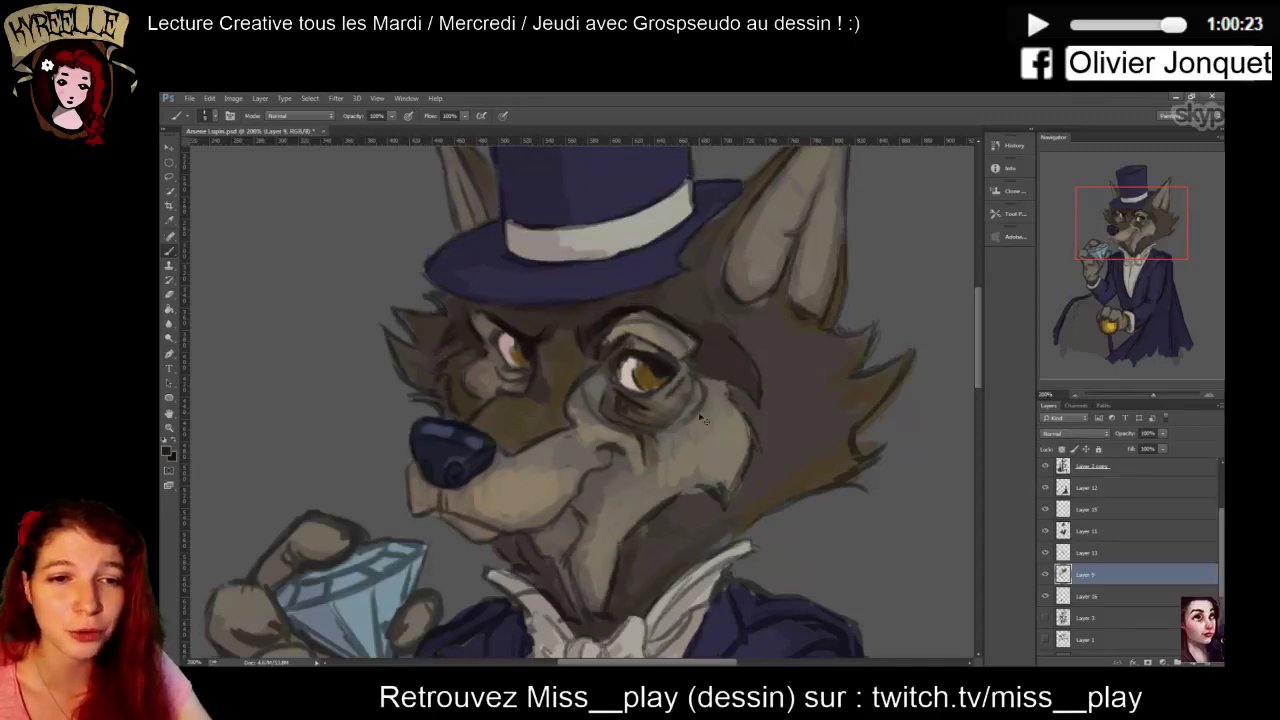
key(ctrl+plus)
Choose a textured brush tip from the brush presets, reduce its size, and view the whole wolf
right_click(583, 265)
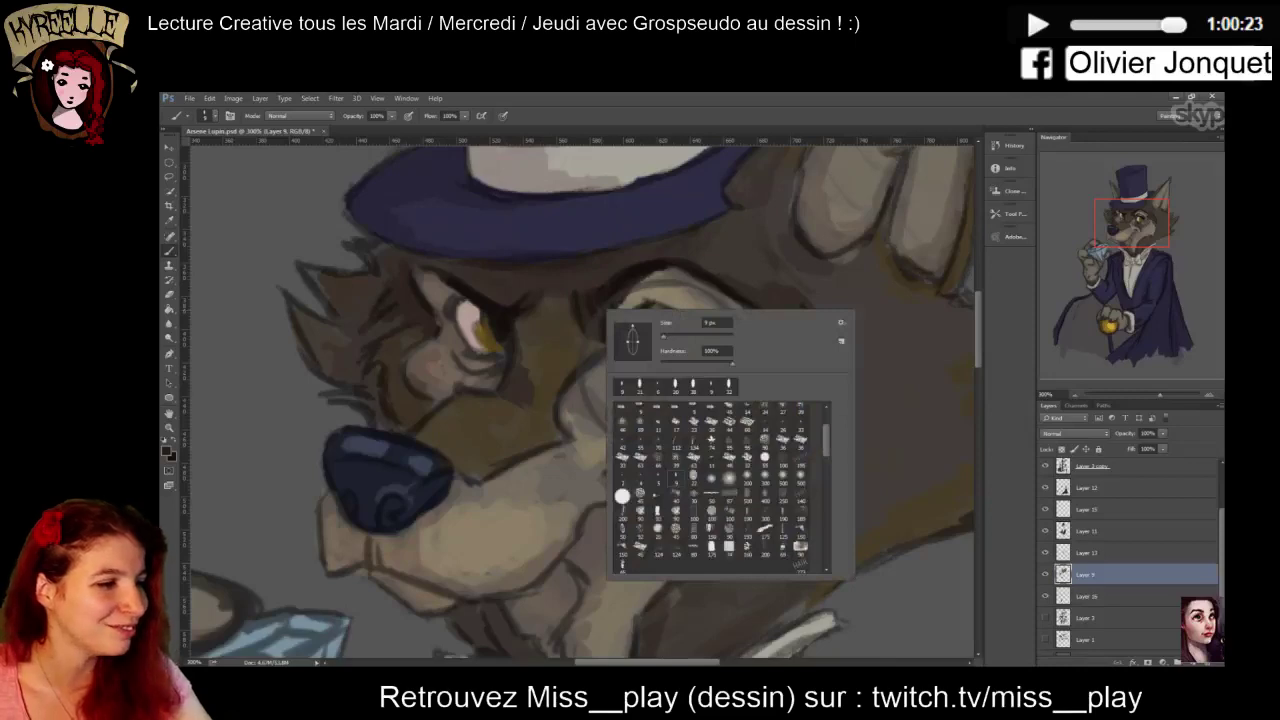
scroll(720, 487, down, 3)
scroll(720, 487, up, 1)
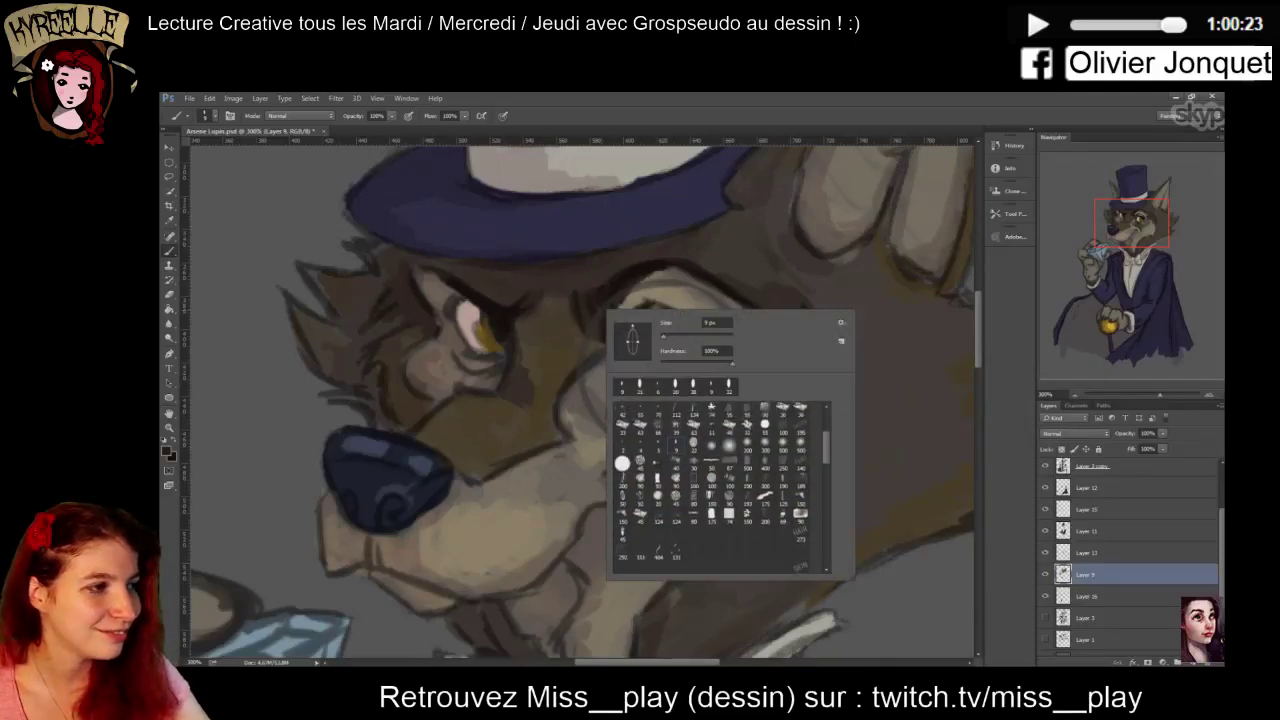
click(640, 480)
drag(692, 336, 688, 336)
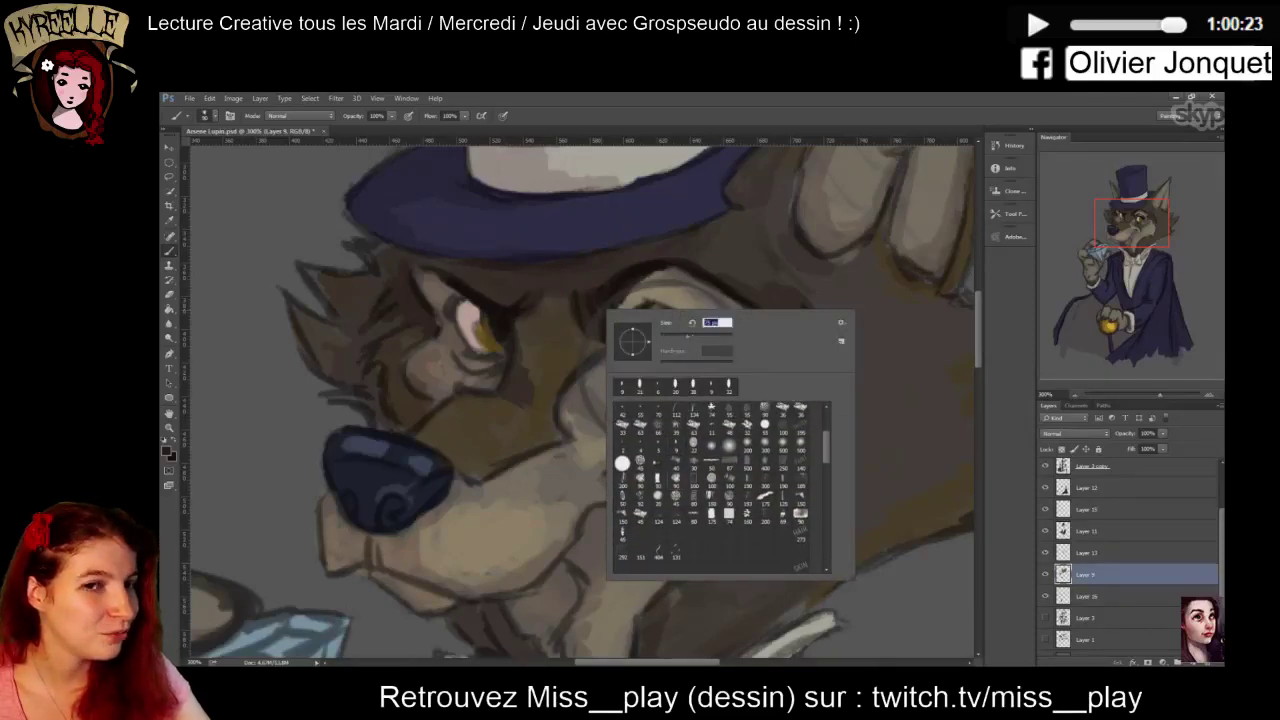
scroll(720, 487, up, 1)
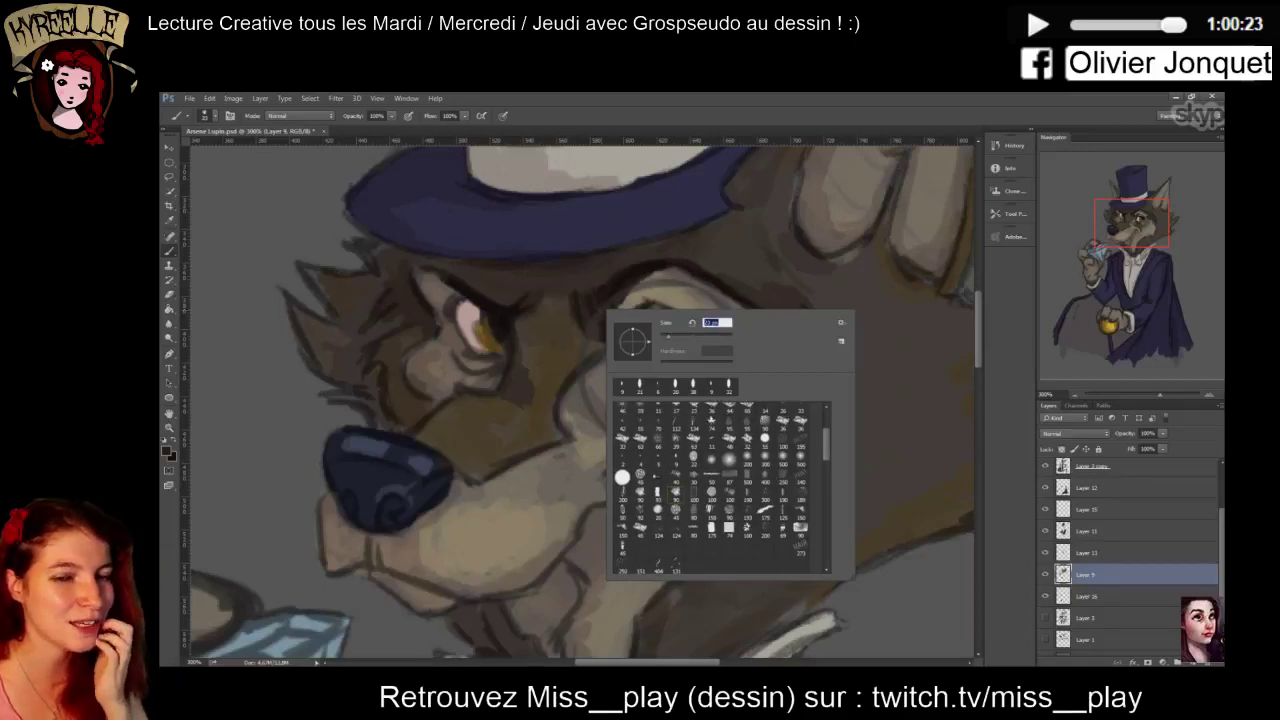
drag(977, 342, 976, 348)
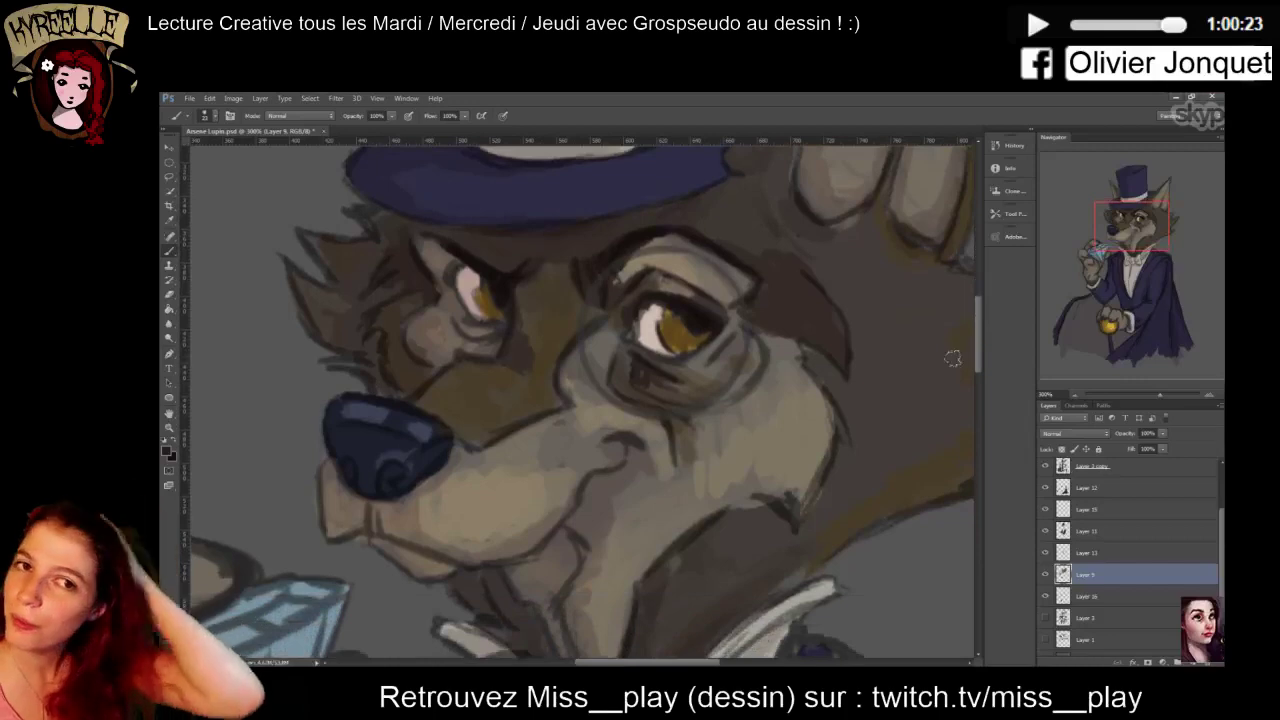
scroll(963, 371, down, 5)
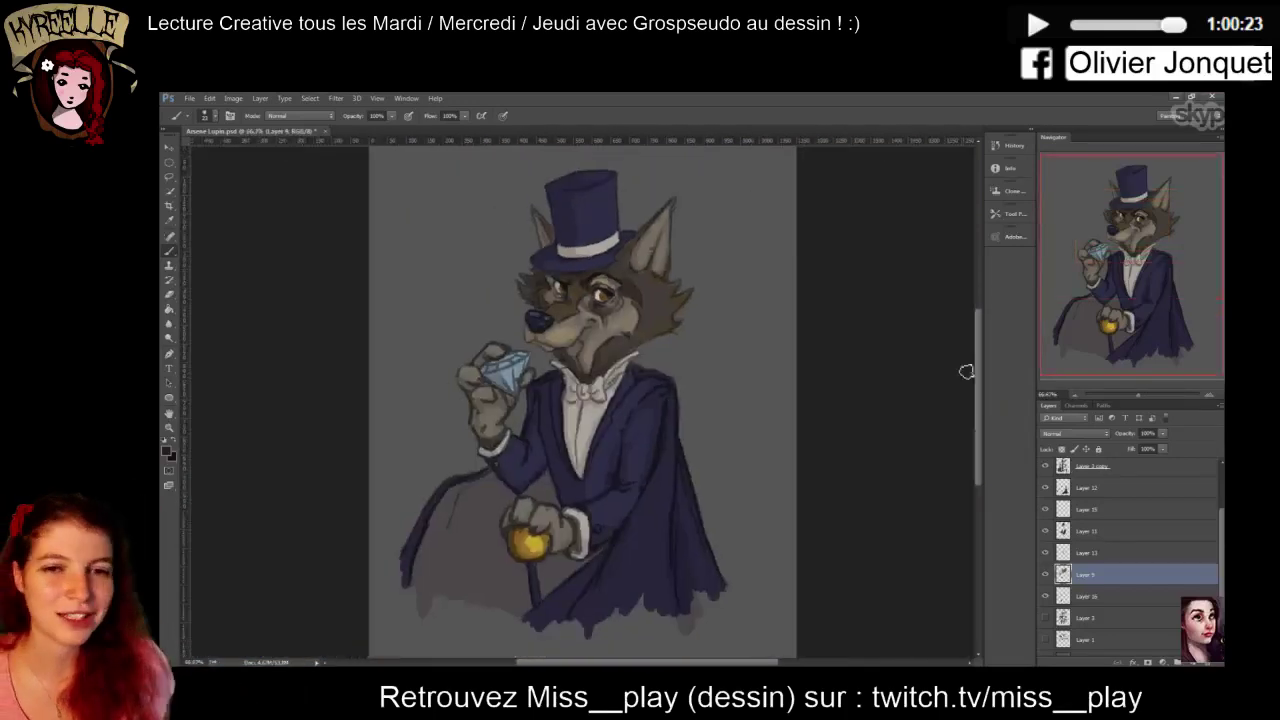